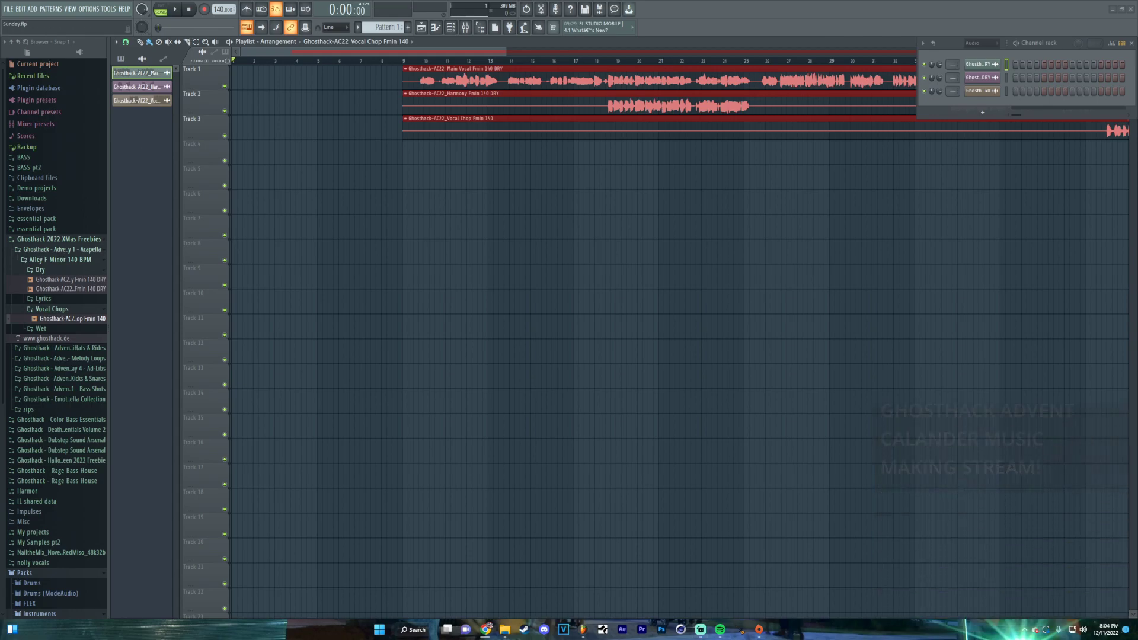
key(alt+Tab)
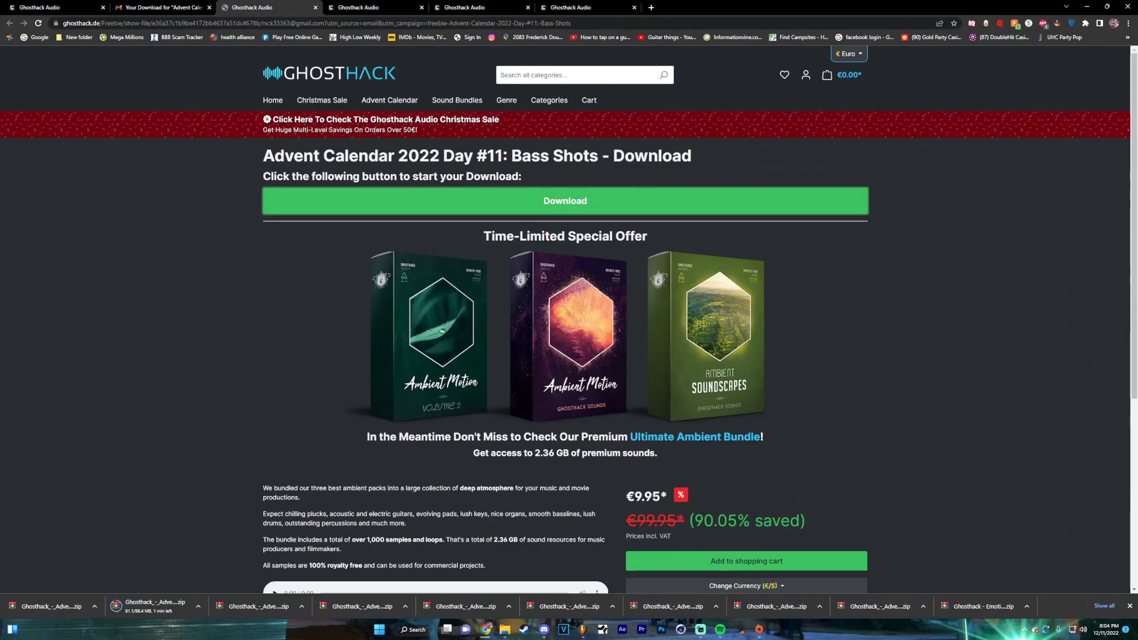
double_click(678, 7)
click(599, 5)
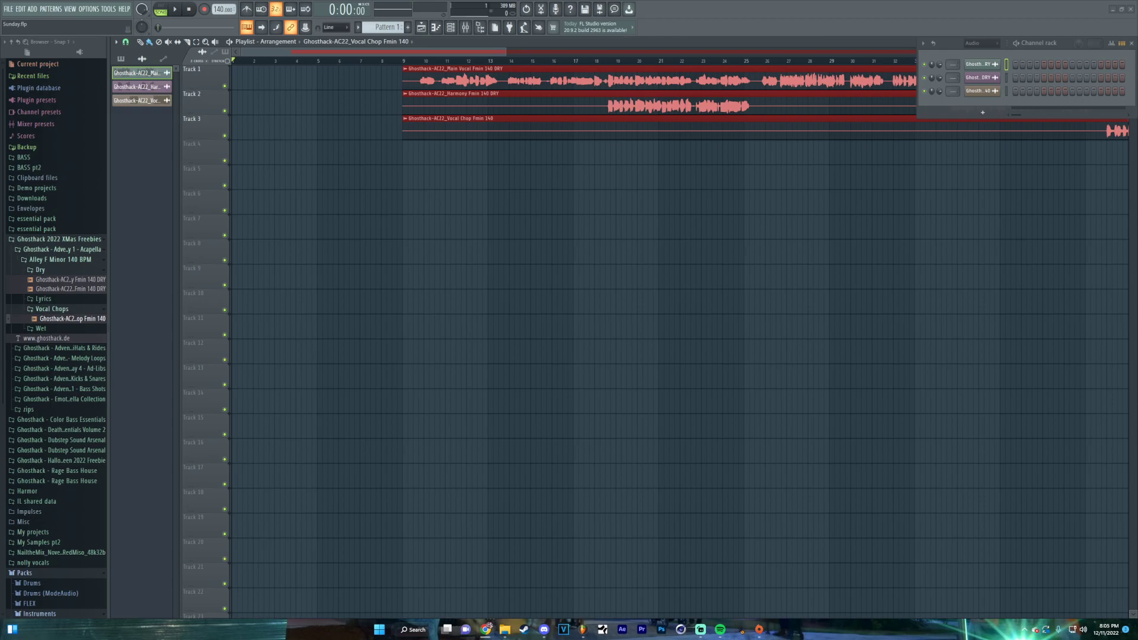
Listen to the main vocal from around bars 9 and 11 in the playlist, and deselect the vocal clips
click(420, 59)
key(space)
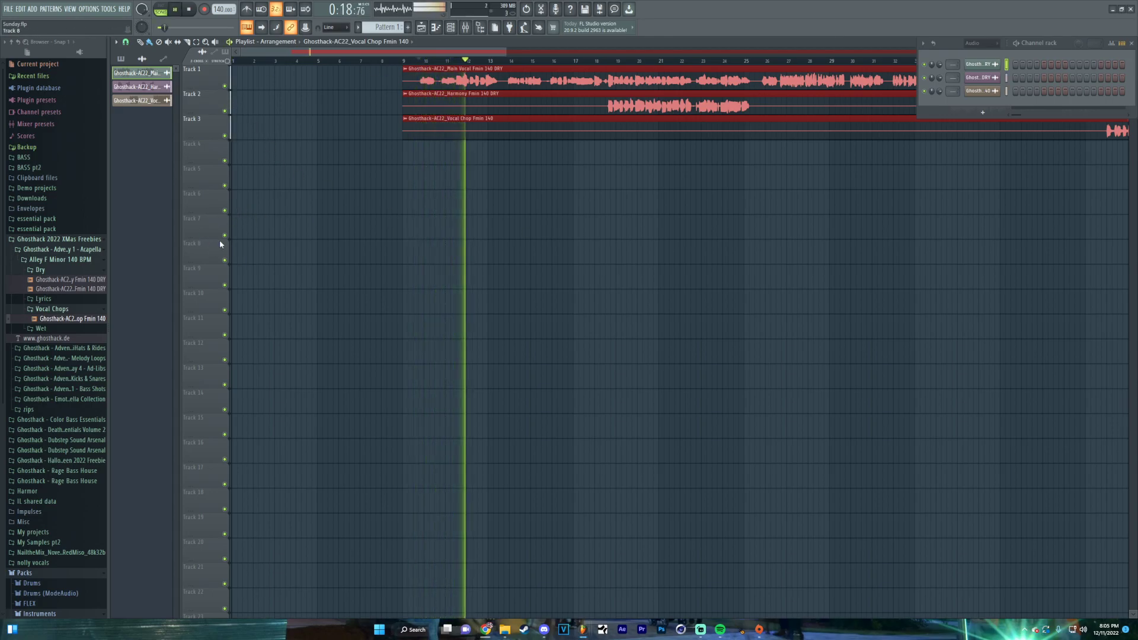
key(space)
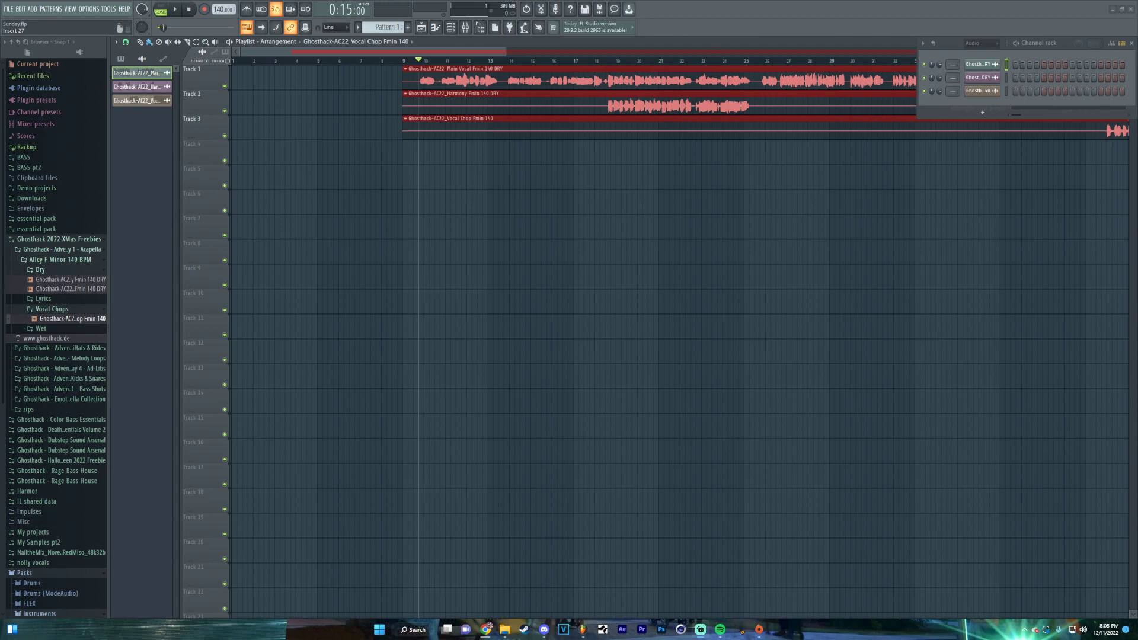
click(176, 10)
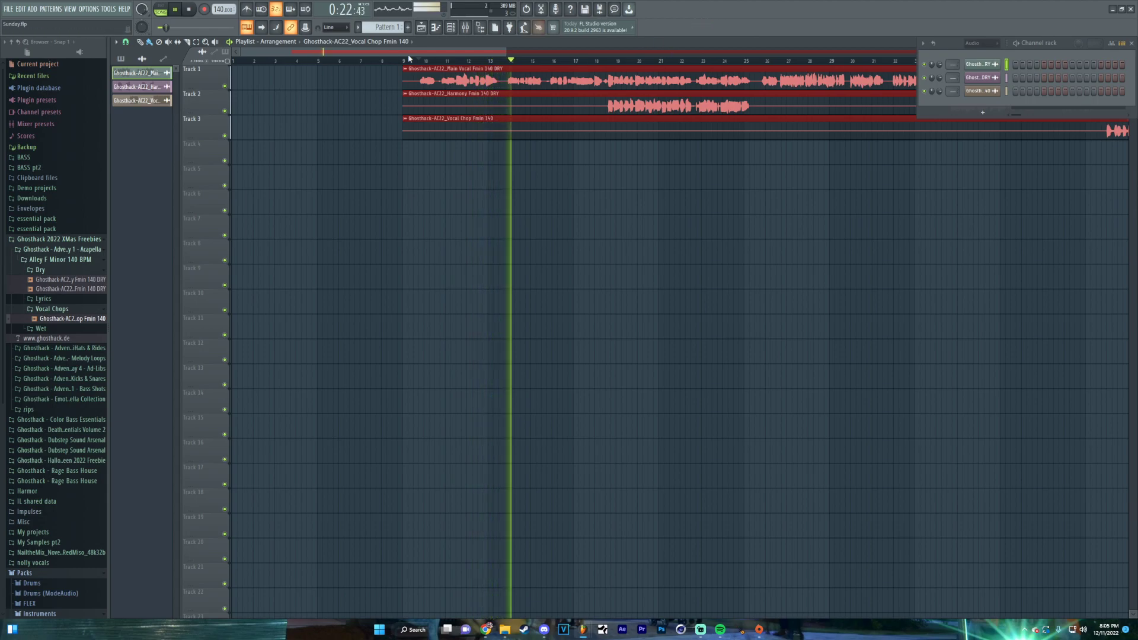
key(space)
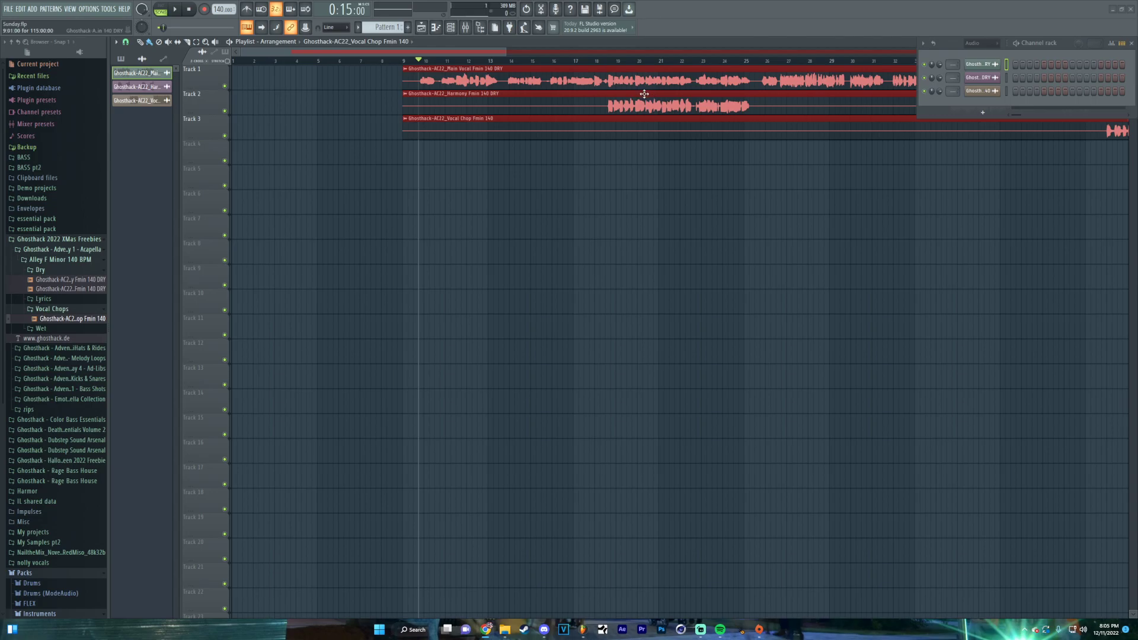
click(468, 61)
key(space)
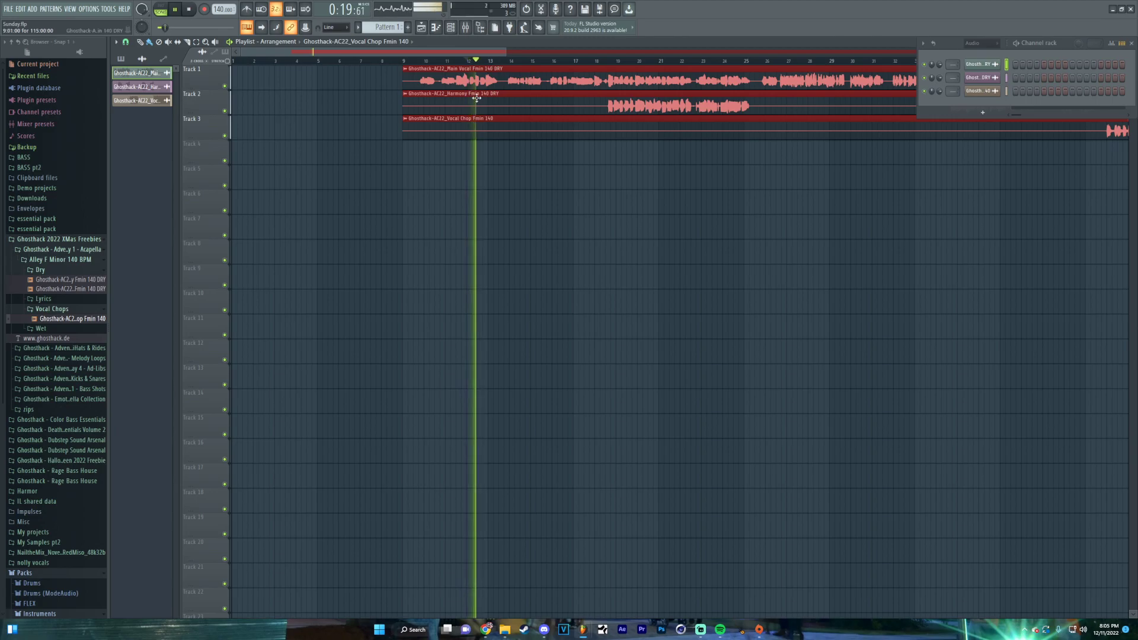
key(space)
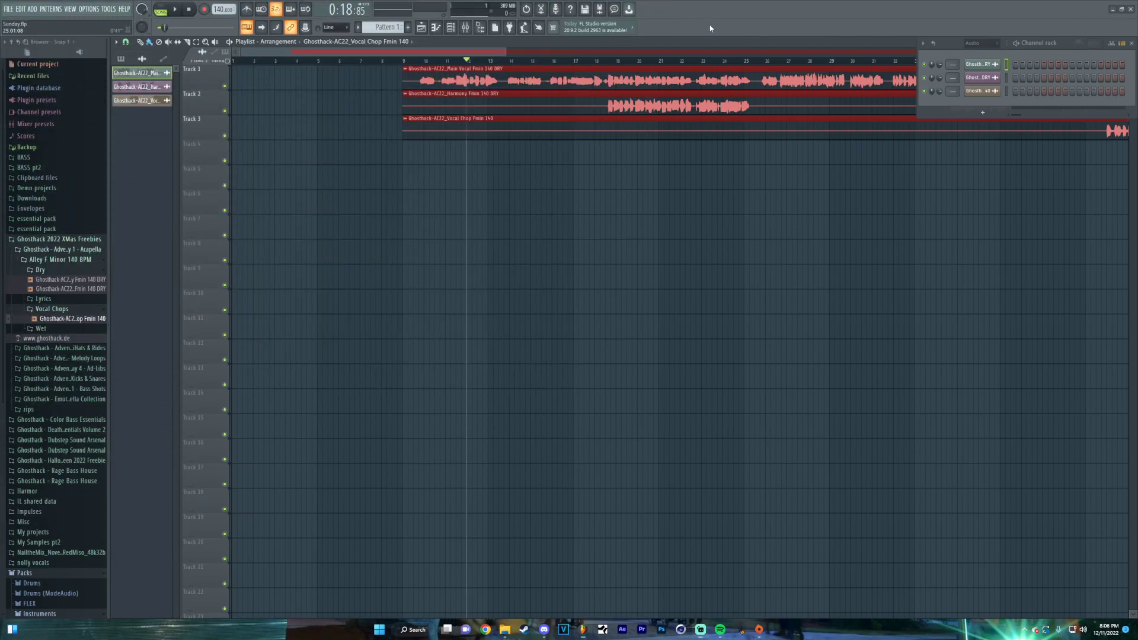
click(444, 255)
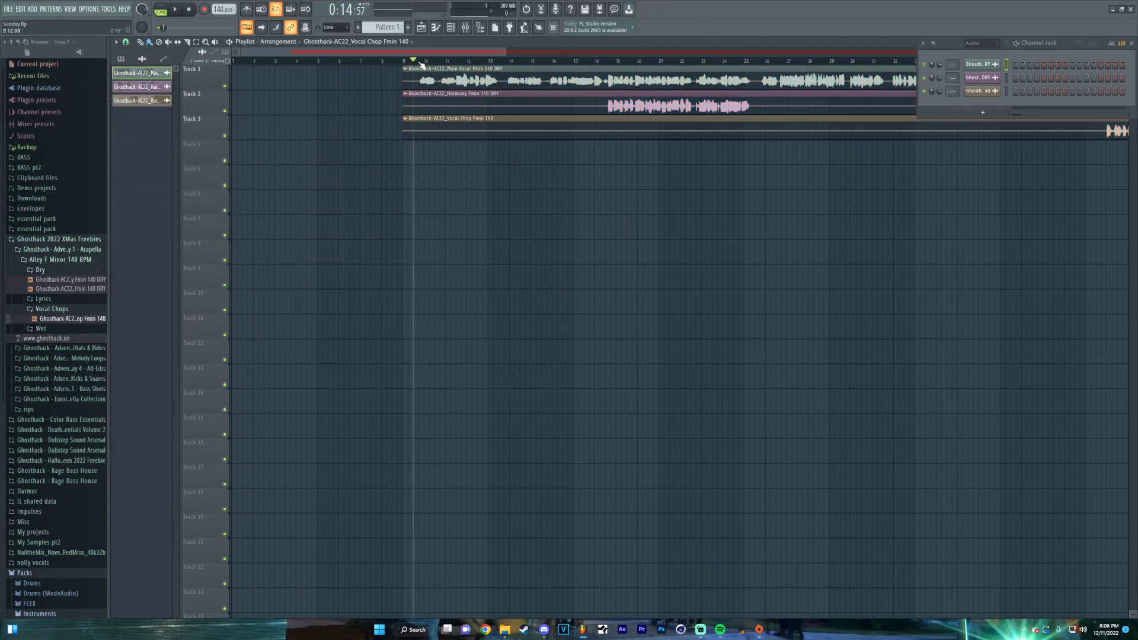
scroll(559, 246, down, 5)
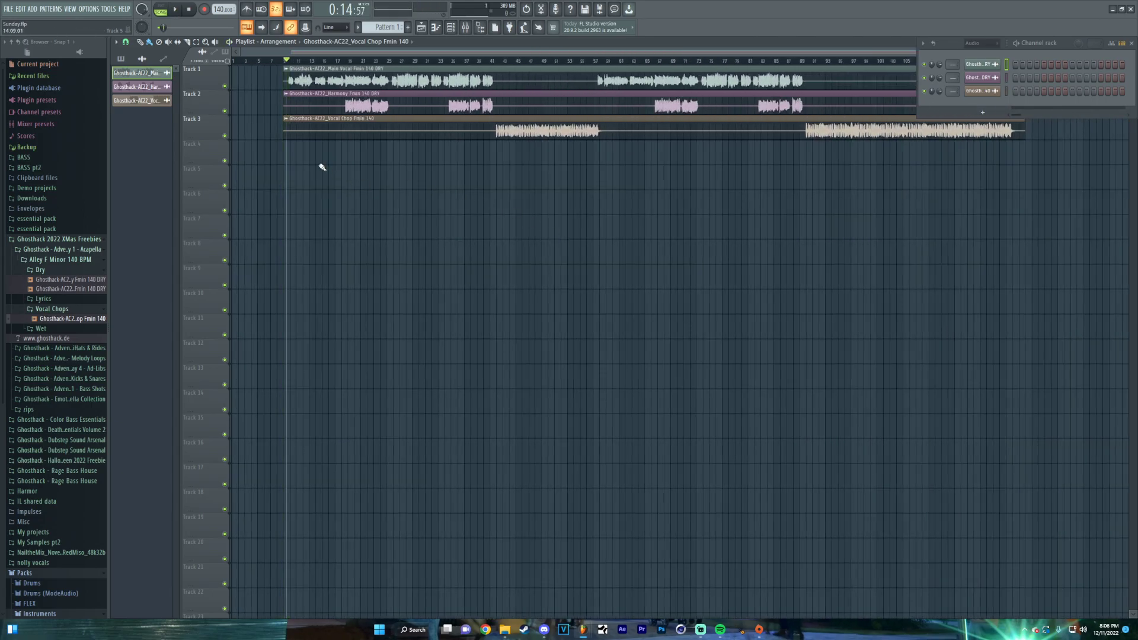
scroll(355, 172, up, 3)
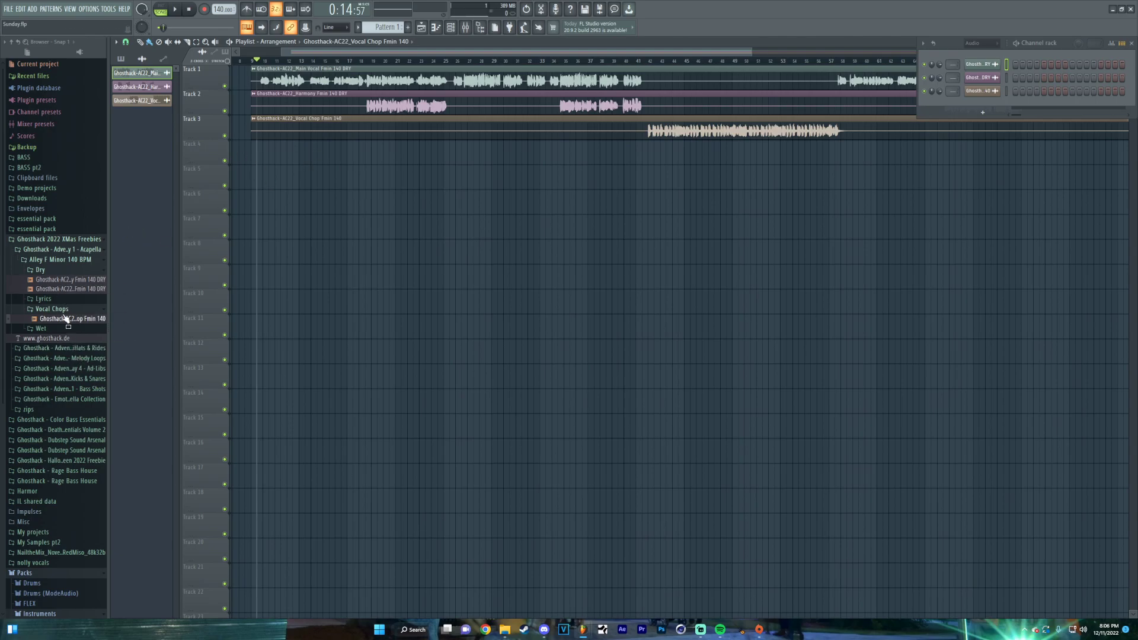
Preview Melody Loop Closer_Fm 125BPM from the Day 3 Melody Loops pack and open the pack's MIDI folder
drag(112, 322, 121, 322)
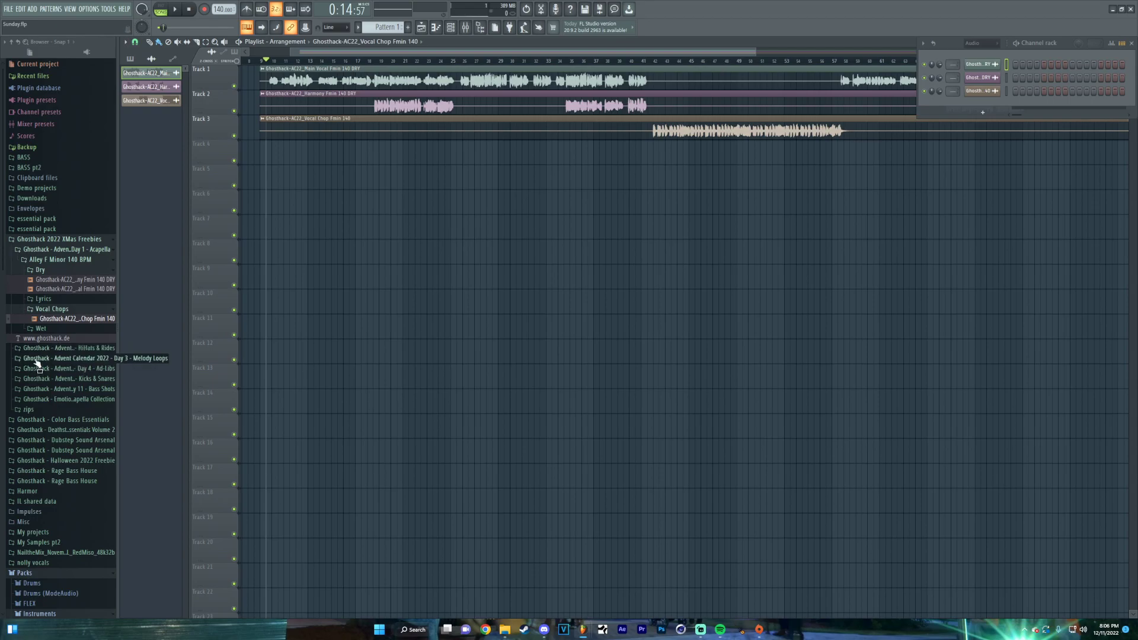
click(36, 359)
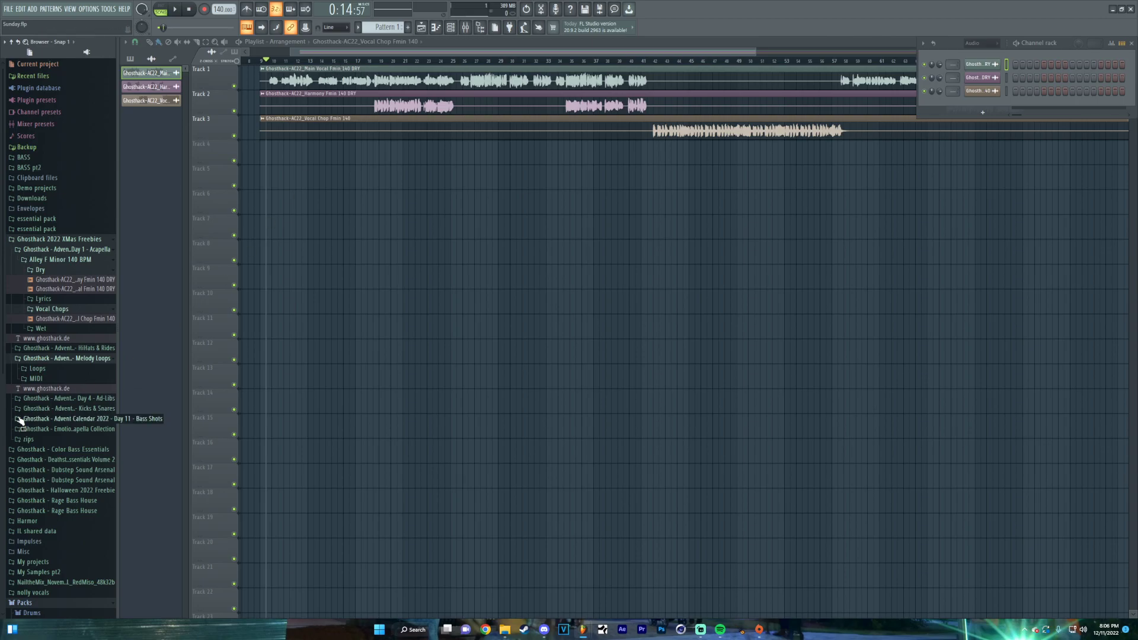
click(33, 369)
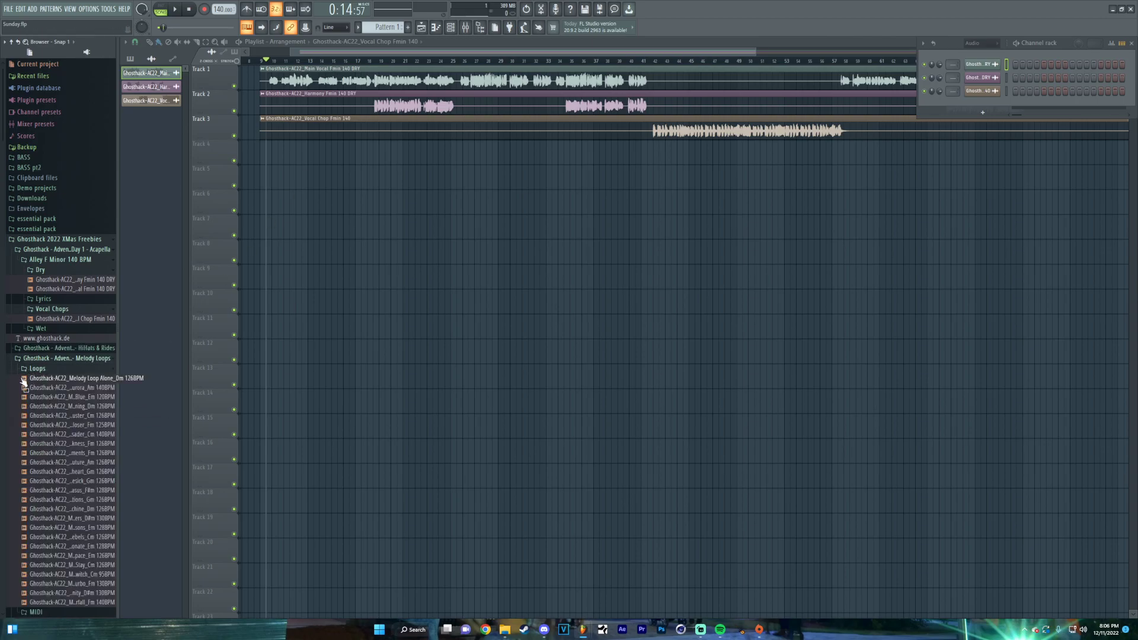
click(27, 427)
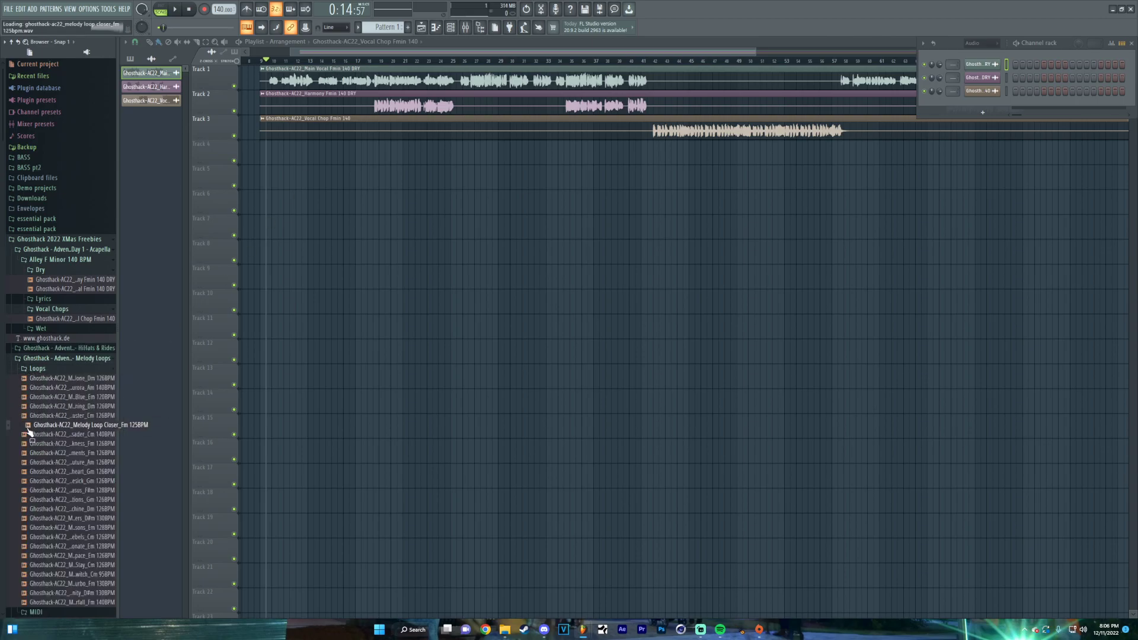
click(38, 369)
click(36, 379)
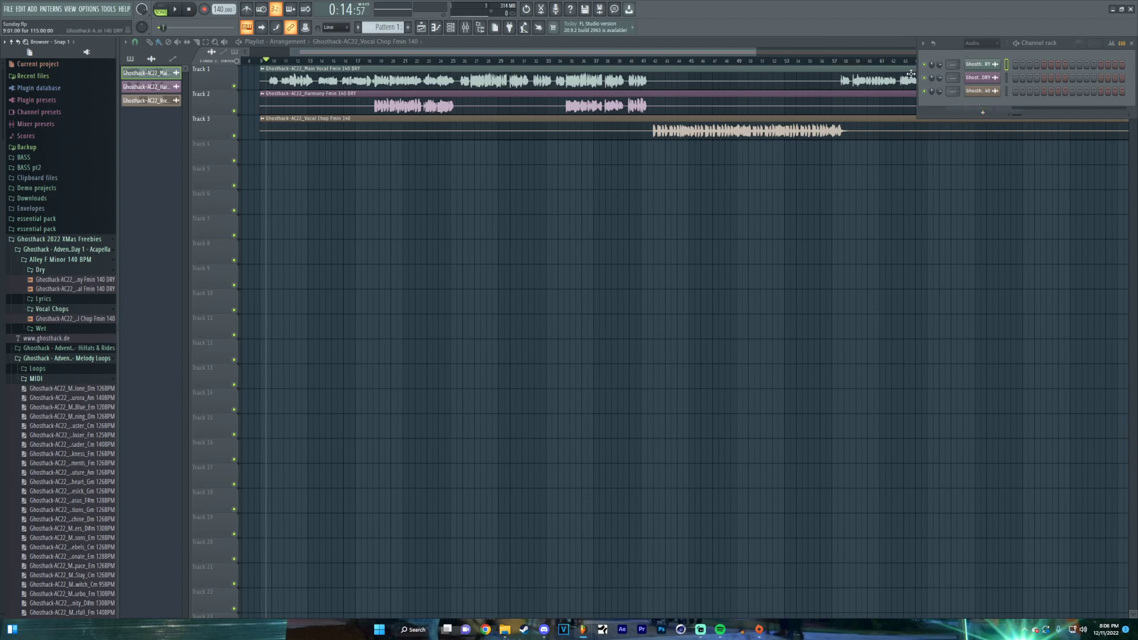
Route the three vocal channels to mixer tracks 1, 2 and 3, and add an ANA 2 synth channel
drag(1010, 47, 1126, 44)
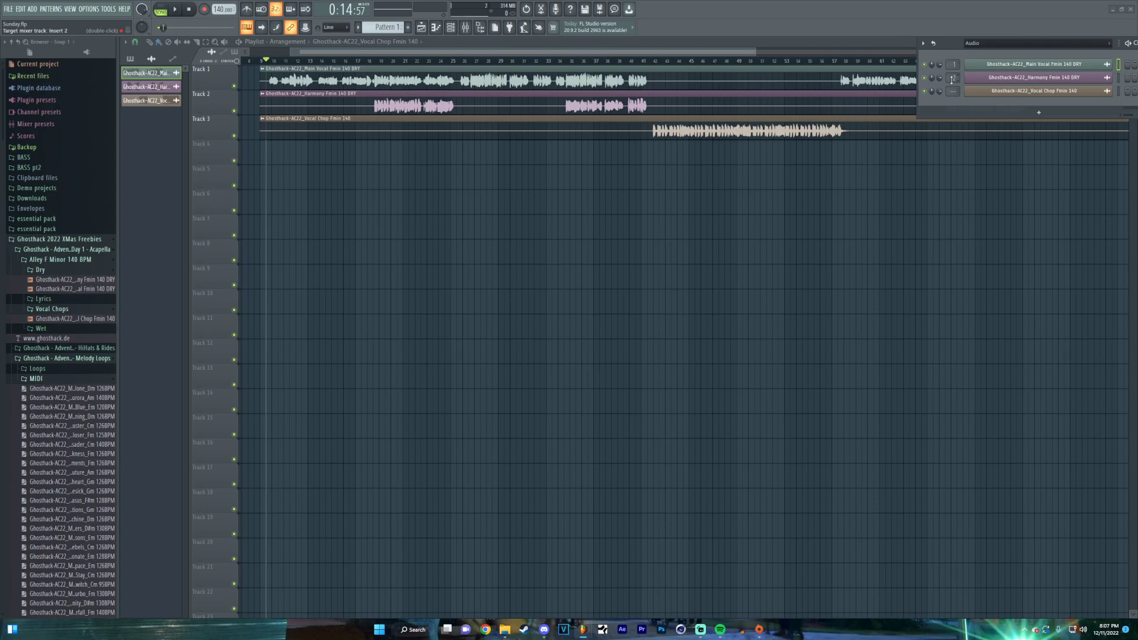
scroll(952, 92, up, 3)
click(1038, 113)
click(1020, 56)
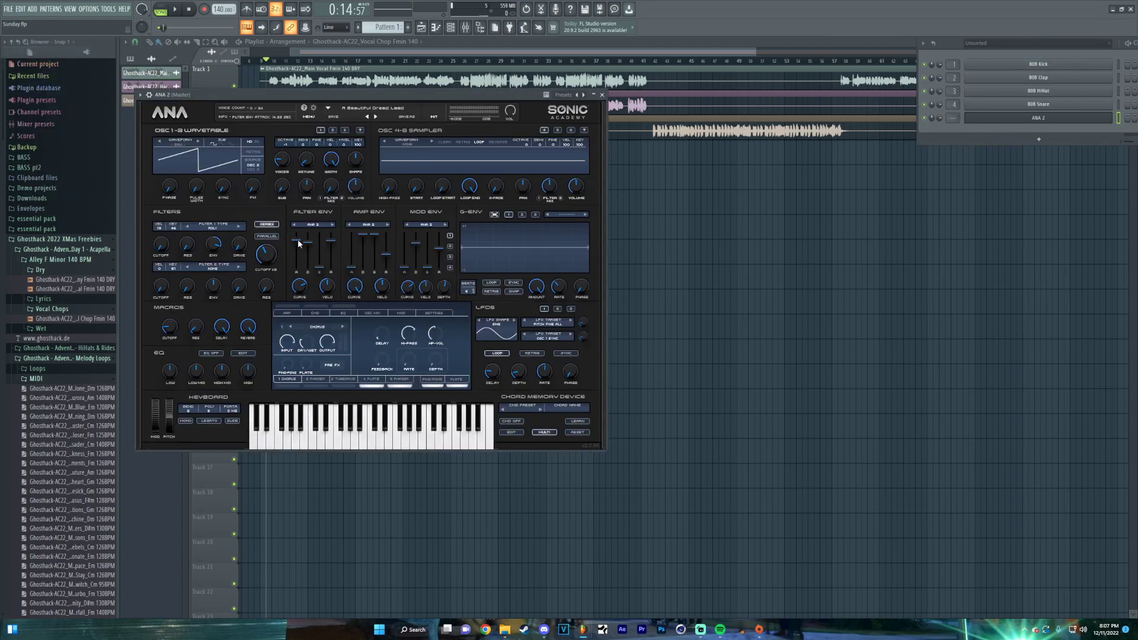
Load the Icy Rain Pluck preset from ANA 2's Plucks category and test it with a few notes
click(362, 109)
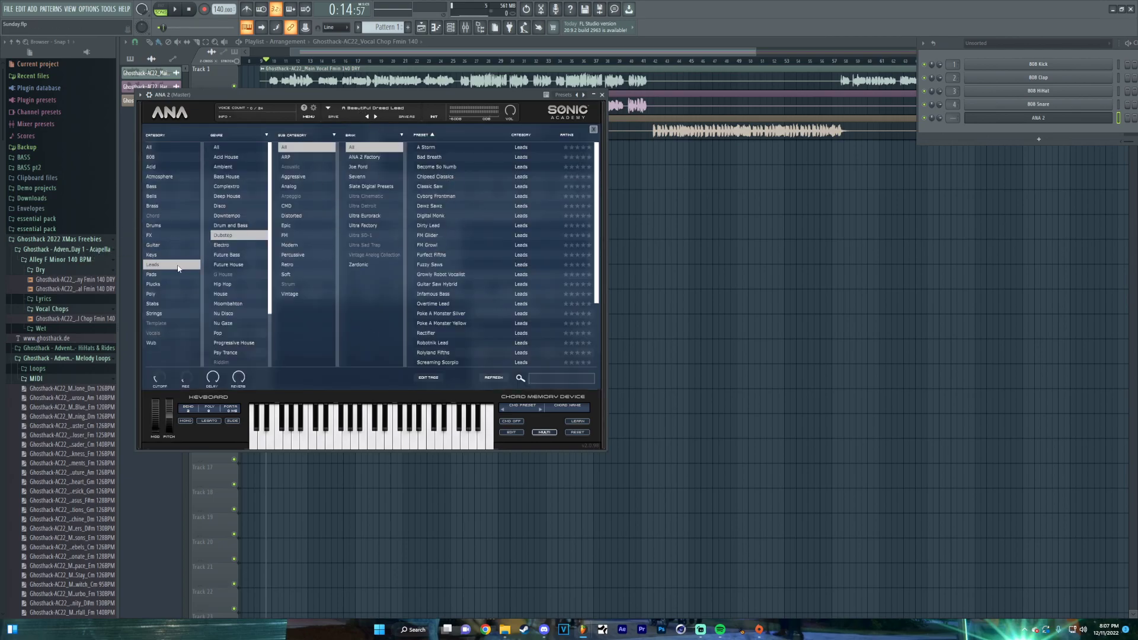
click(154, 284)
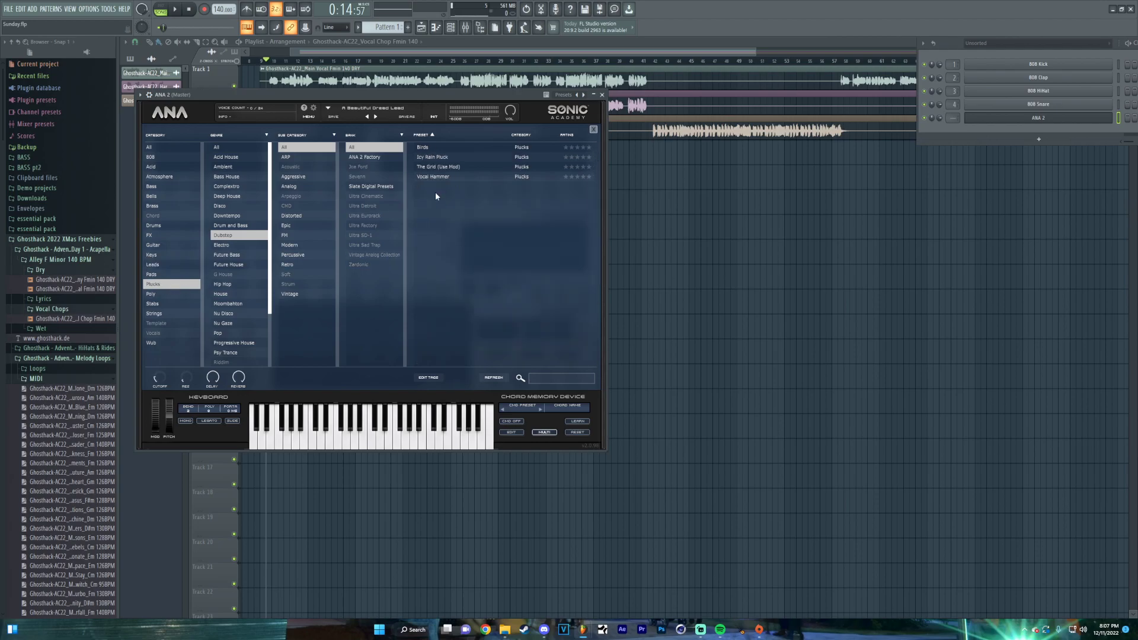
click(450, 154)
click(346, 432)
click(309, 433)
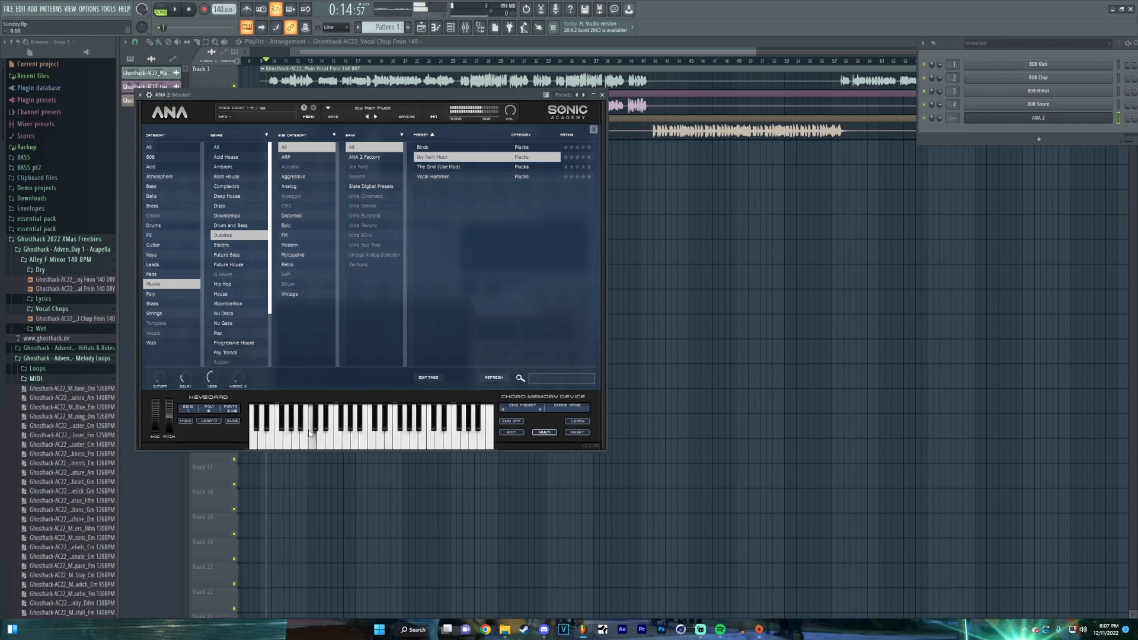
click(602, 94)
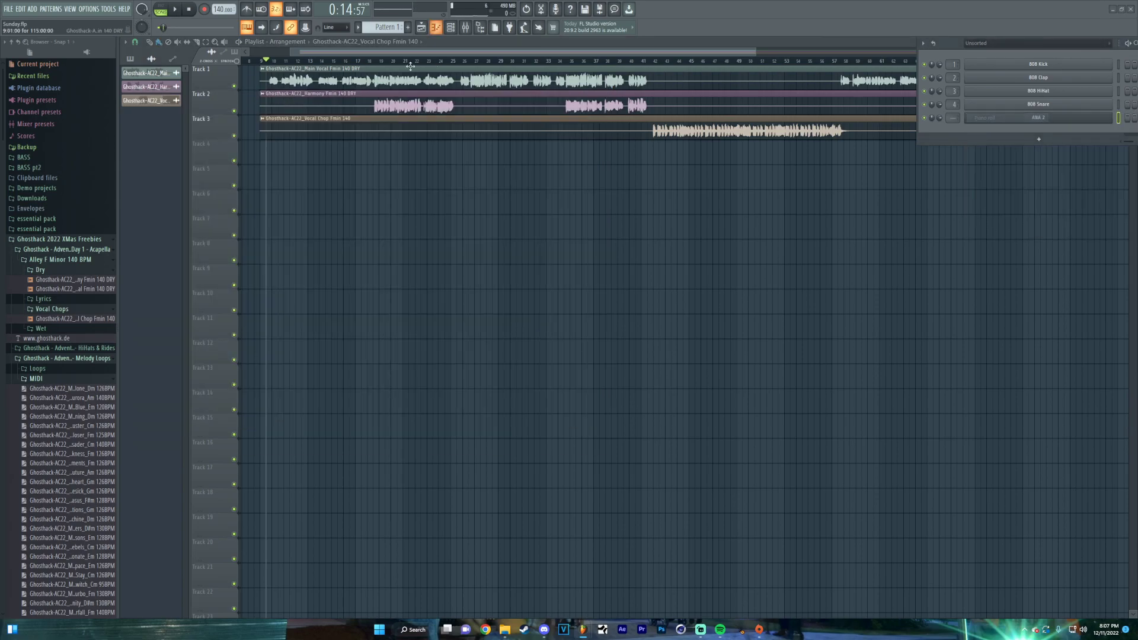
Import the Melody Loop Closer_Fm 125BPM MIDI file into the ANA 2 piano roll and play the pattern
key(F7)
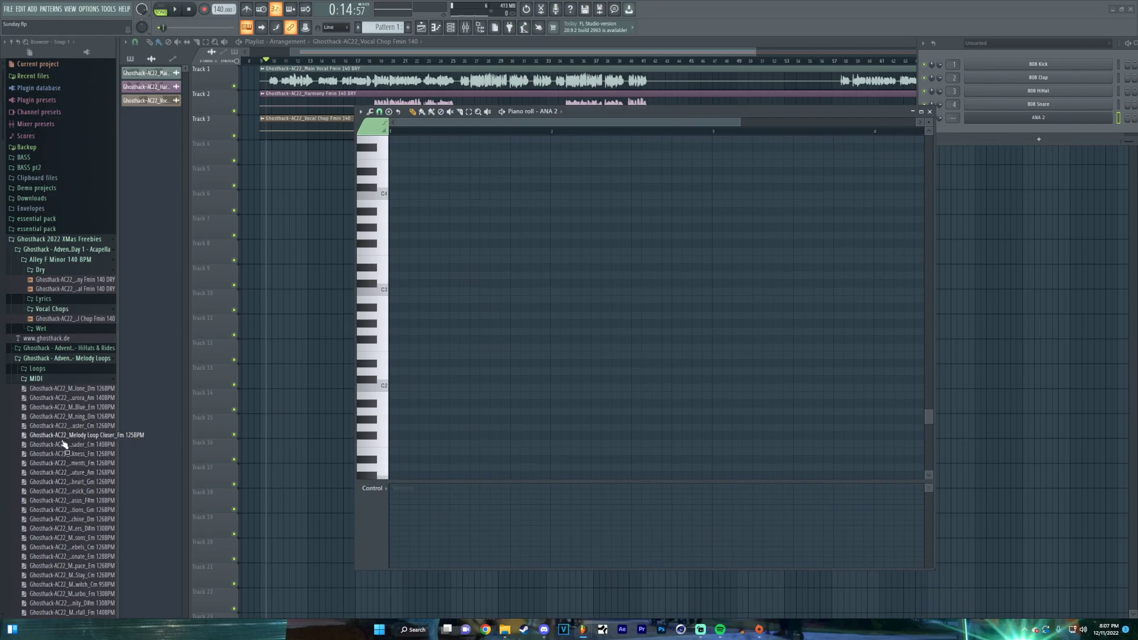
drag(59, 435, 618, 353)
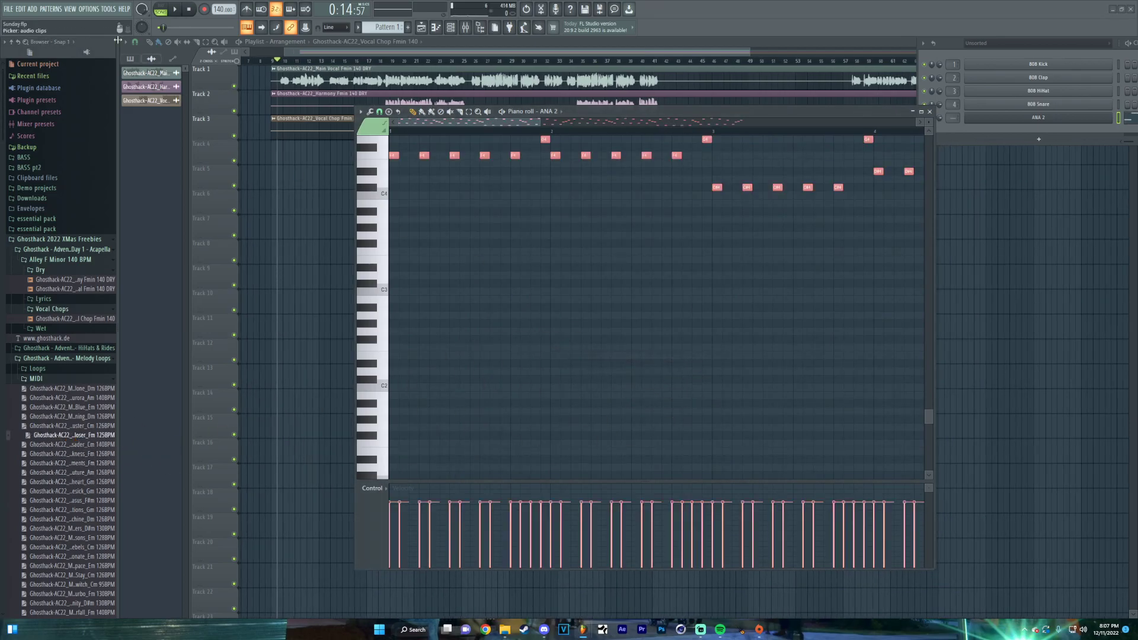
key(space)
scroll(523, 288, up, 3)
scroll(523, 289, up, 2)
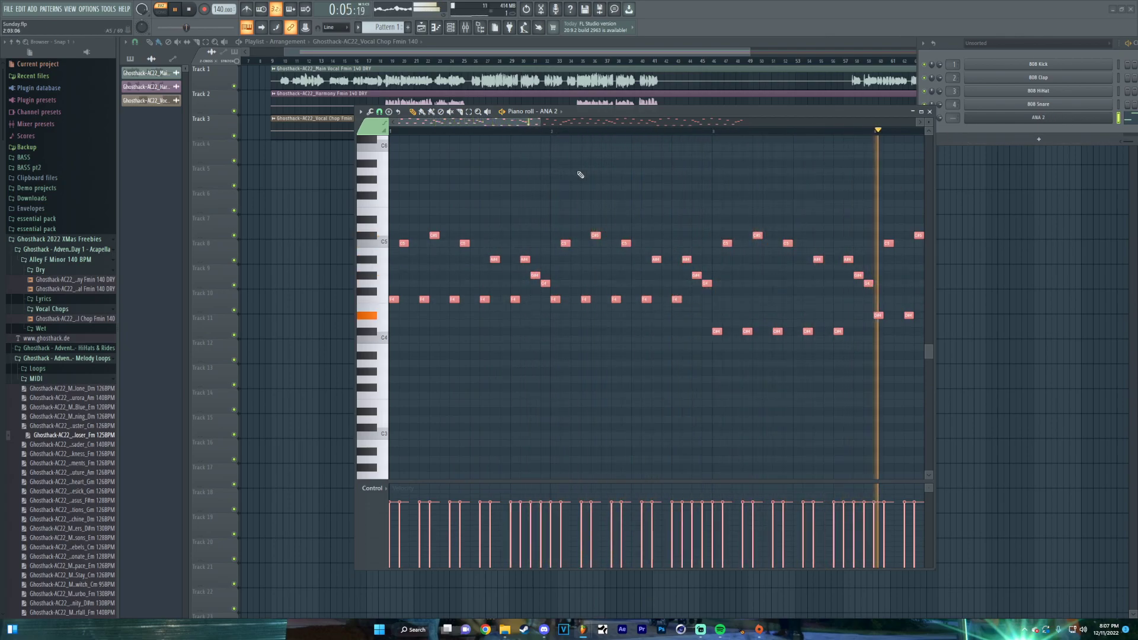
drag(686, 118, 621, 233)
key(space)
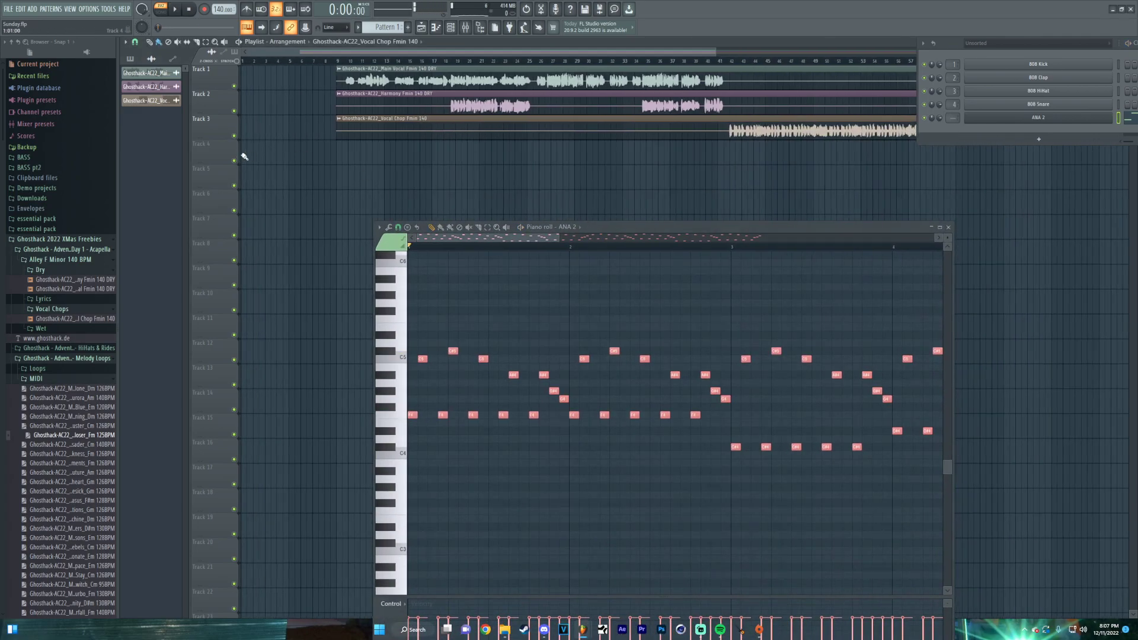
Place five back-to-back copies of Pattern 1 on Track 4 from bar 1 and play the song
click(131, 60)
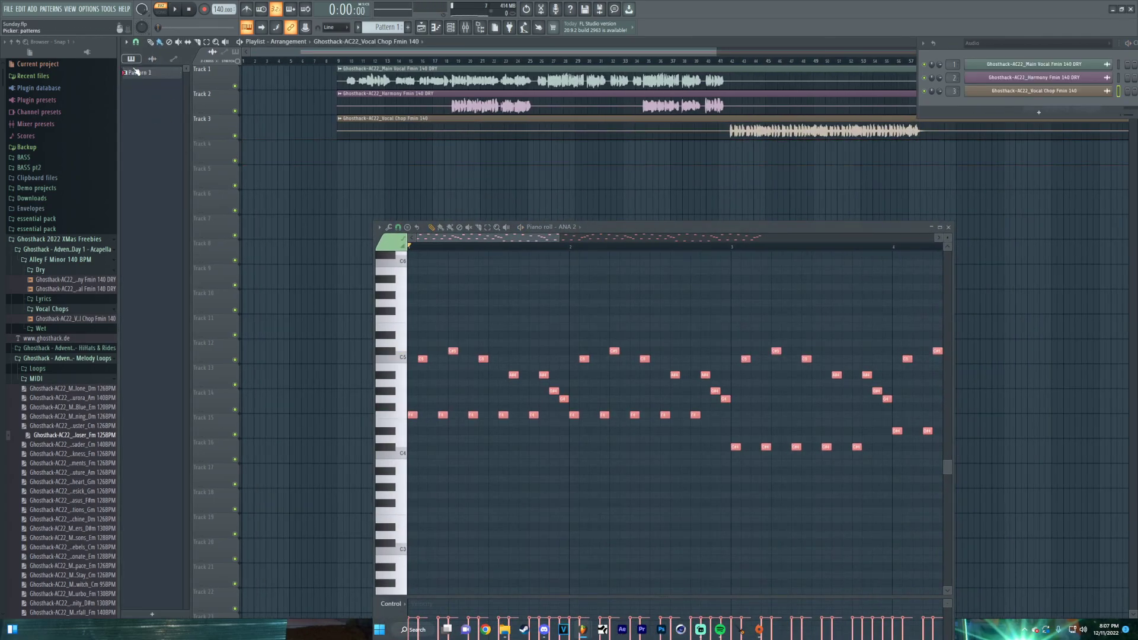
key(space)
drag(342, 154, 676, 159)
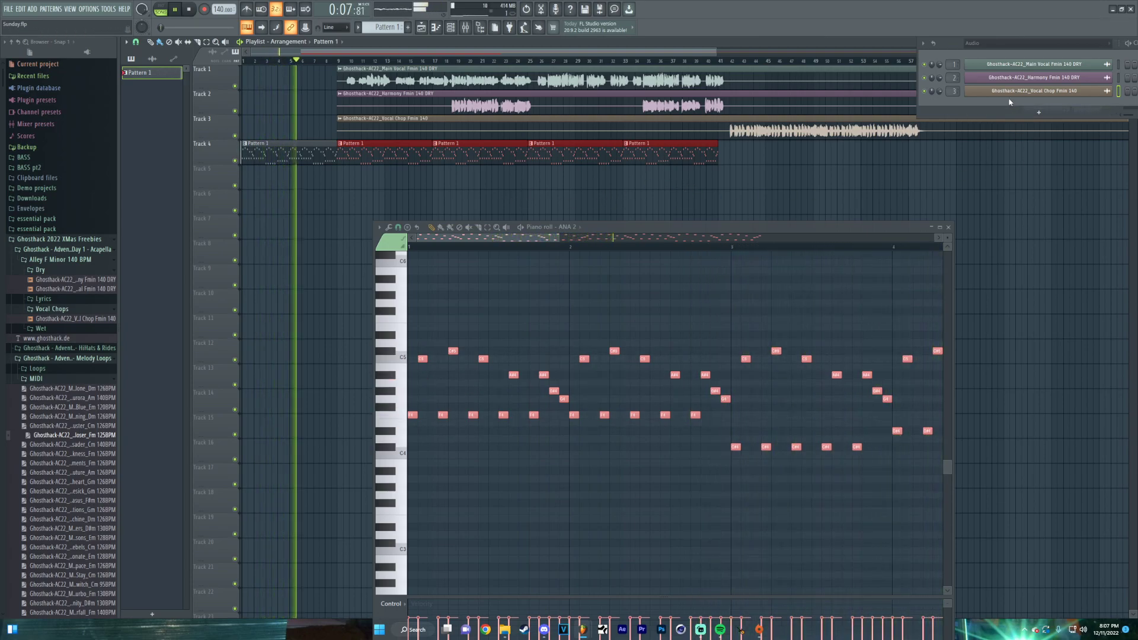
Show all channels in the Channel rack while checking the melody against the vocals during playback
click(1002, 43)
click(991, 56)
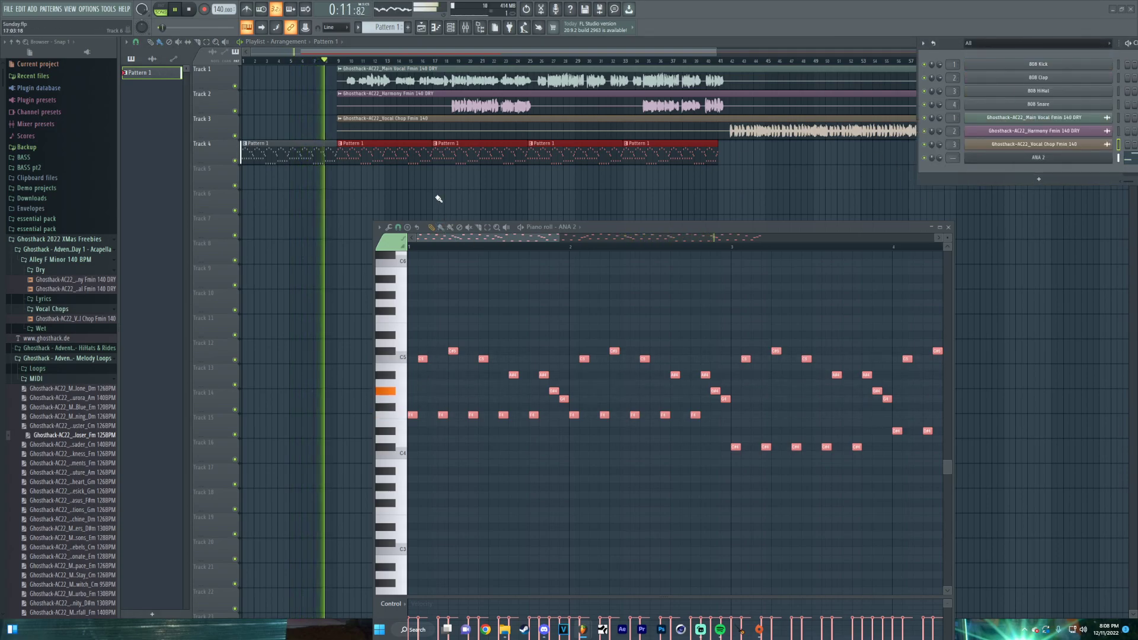
scroll(587, 312, down, 2)
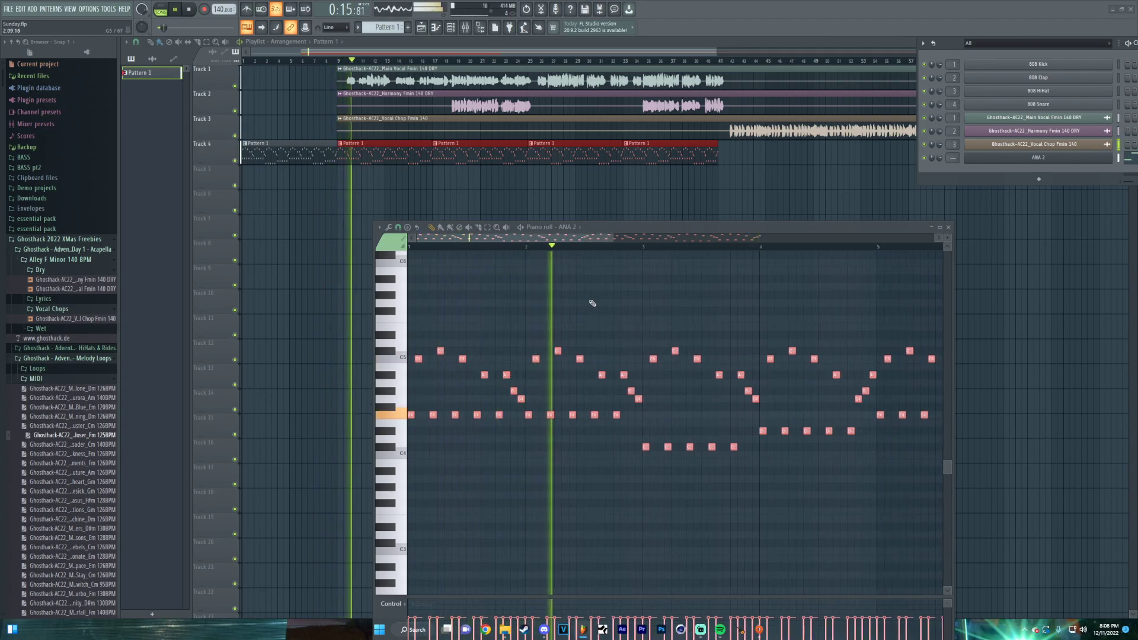
scroll(313, 162, up, 3)
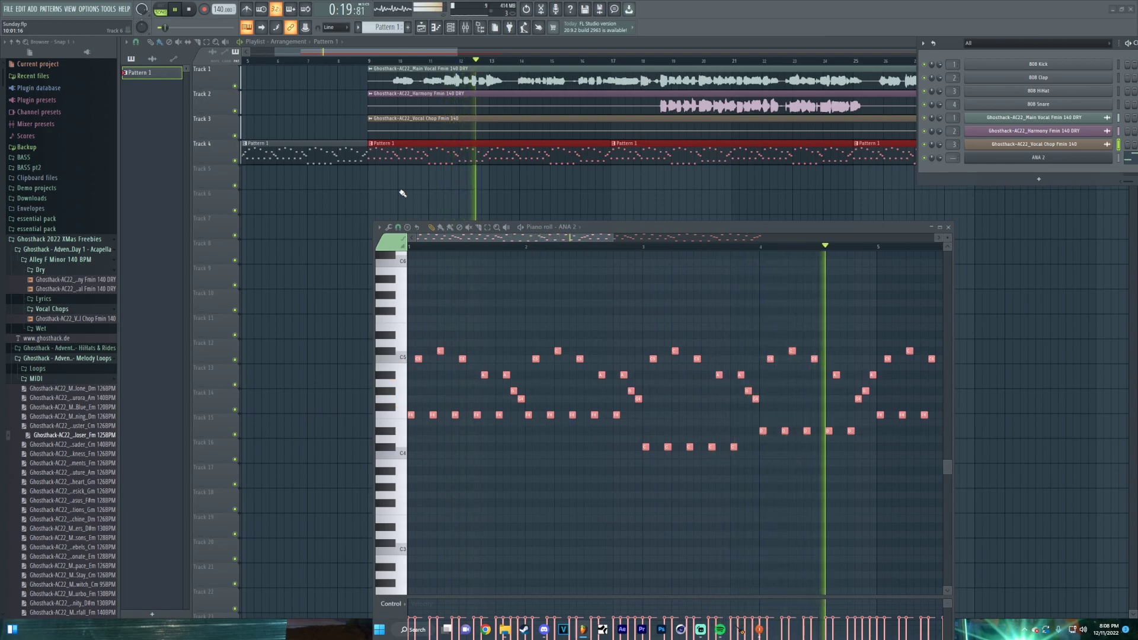
scroll(386, 179, down, 1)
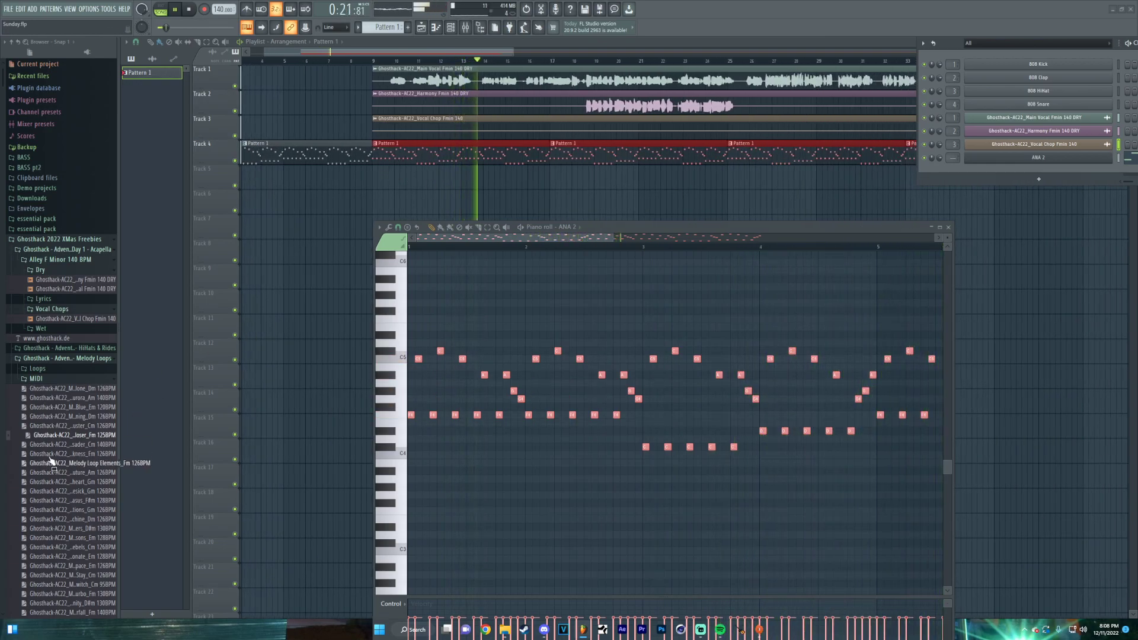
Replace the ANA 2 pattern's notes with the Melody Loop Elements_Fm 126BPM MIDI file and listen to it
drag(52, 466, 560, 413)
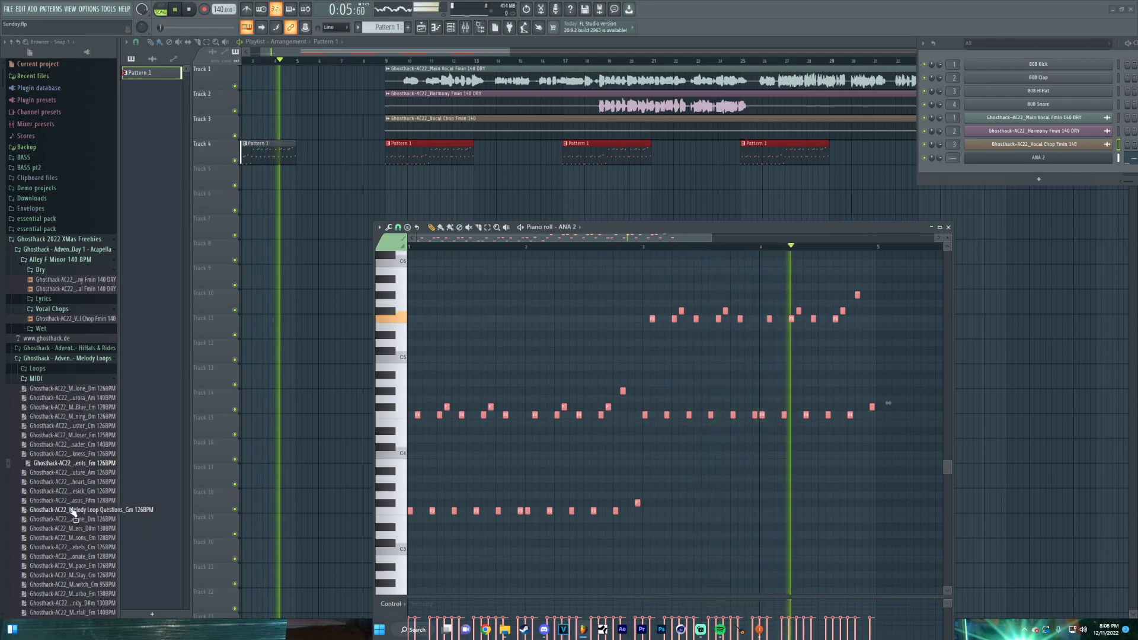
key(space)
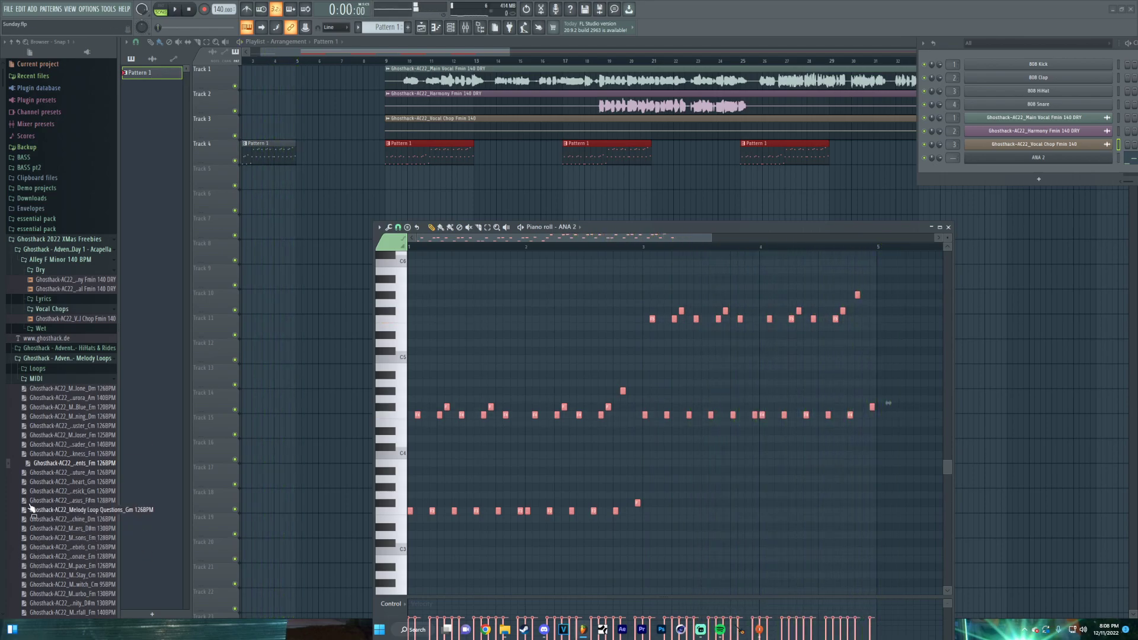
scroll(33, 508, down, 3)
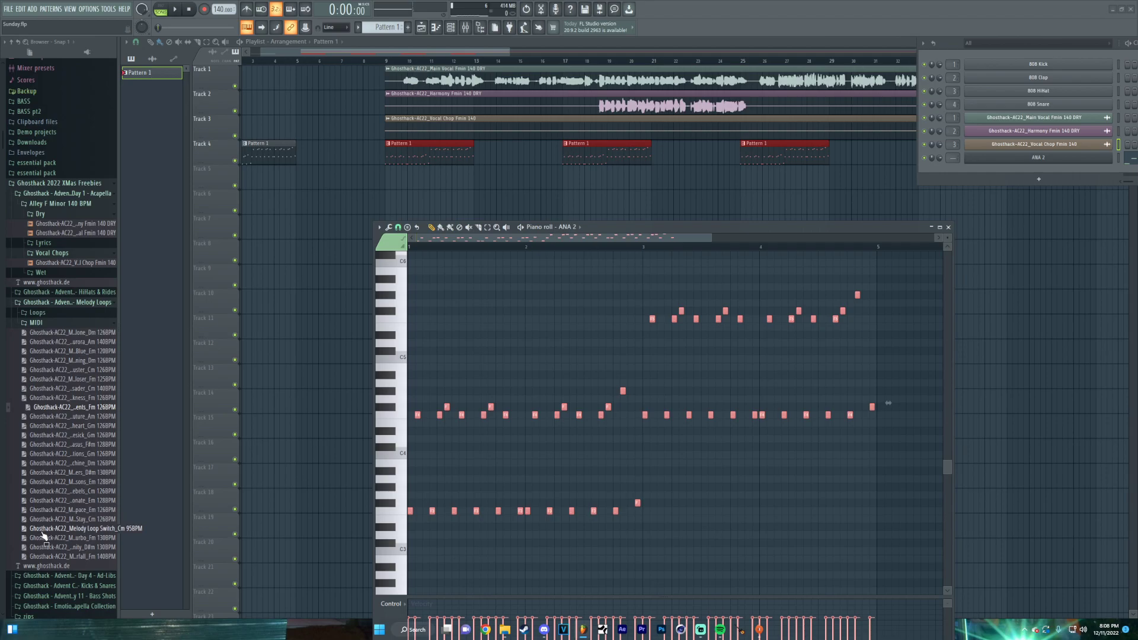
Replace the ANA 2 notes in Pattern 1 with the Fm 130BPM MIDI melody loop from the Ghosthack melody folder
drag(44, 537, 632, 450)
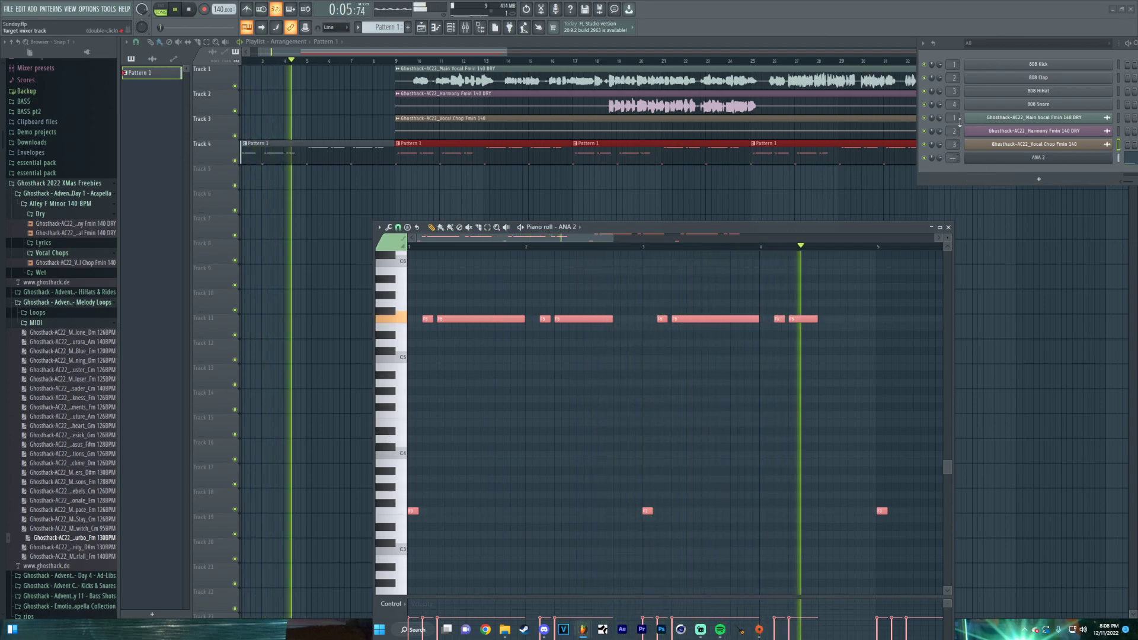
Delete the unused 808 Snare, 808 HiHat, 808 Clap and 808 Kick channels from the Channel rack
right_click(969, 103)
click(987, 199)
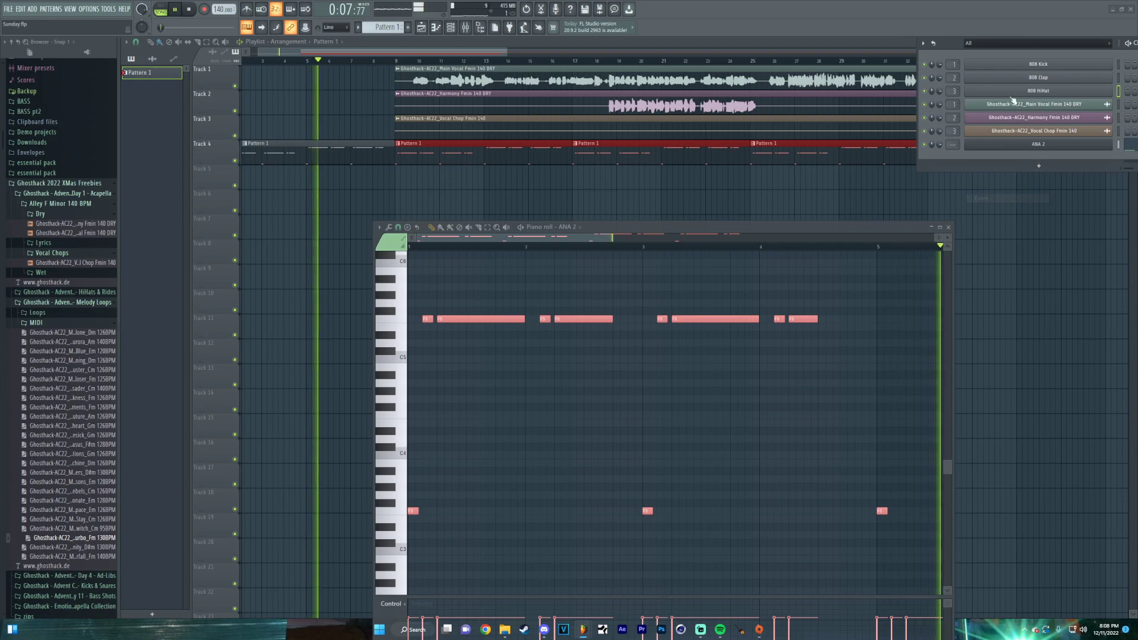
right_click(969, 90)
click(981, 185)
right_click(1010, 77)
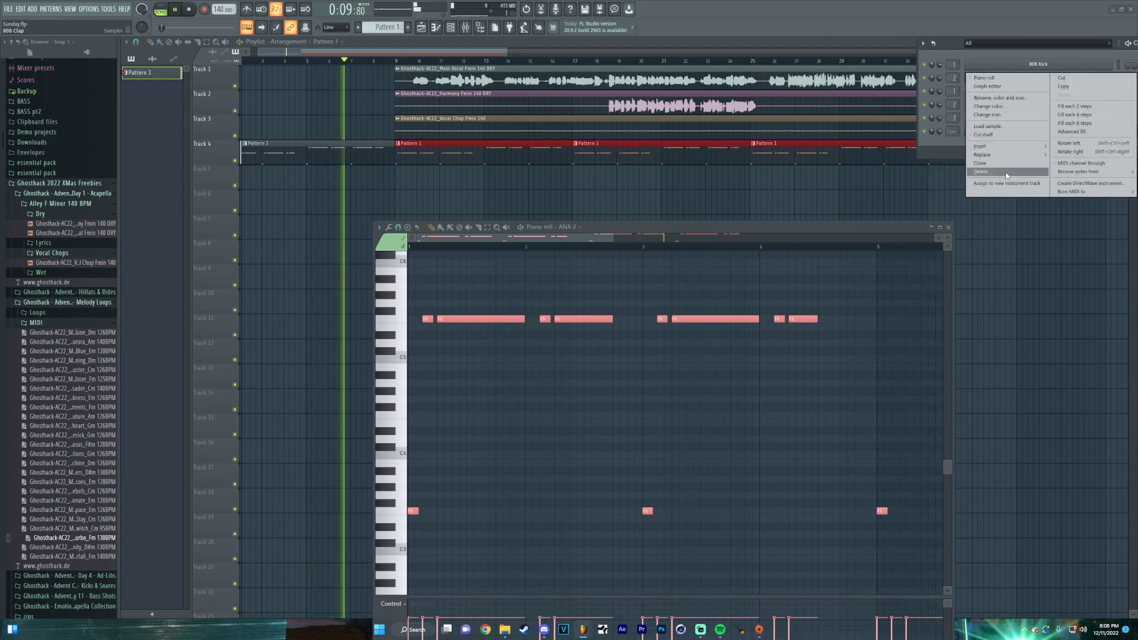
click(1008, 172)
right_click(1011, 64)
click(1011, 159)
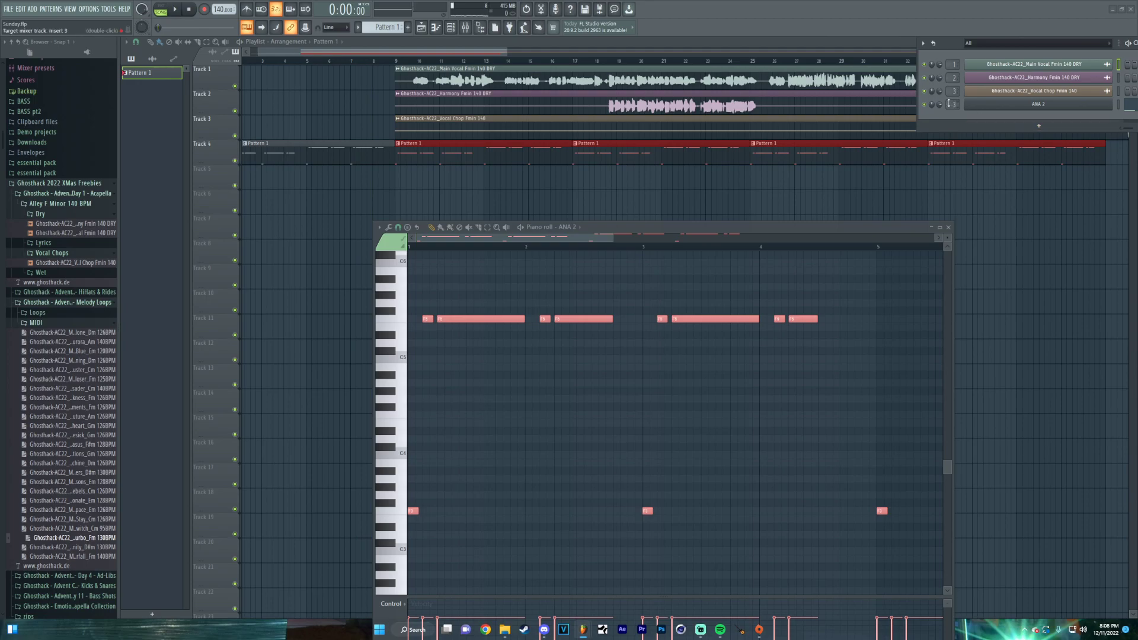
Add an Invader 2 synth channel and arrange its window beside the piano roll
click(997, 130)
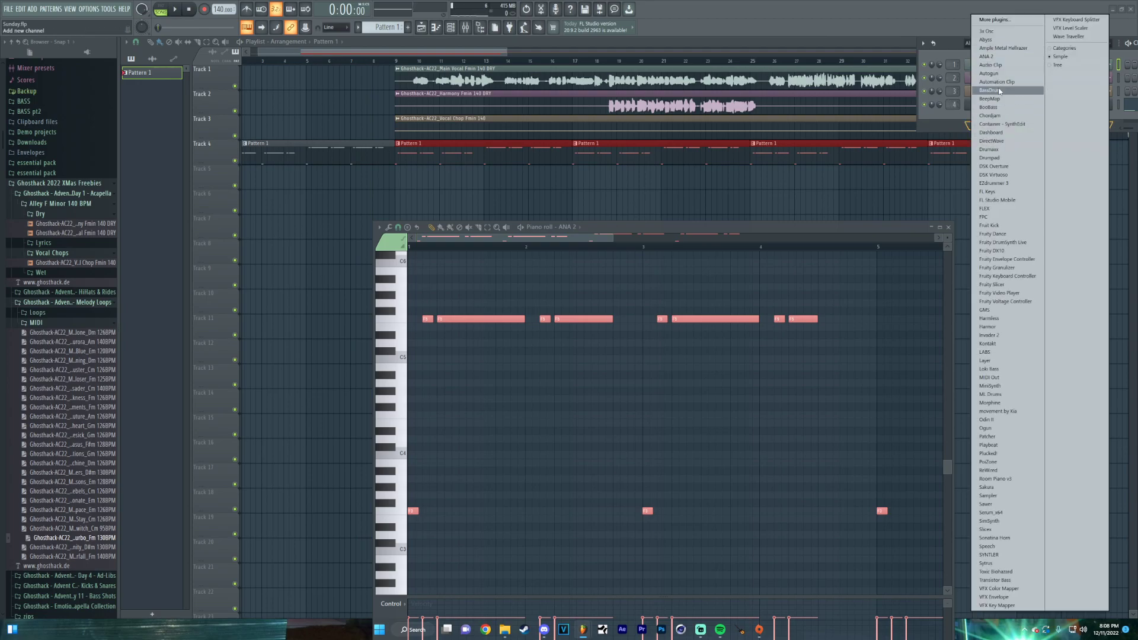
click(990, 336)
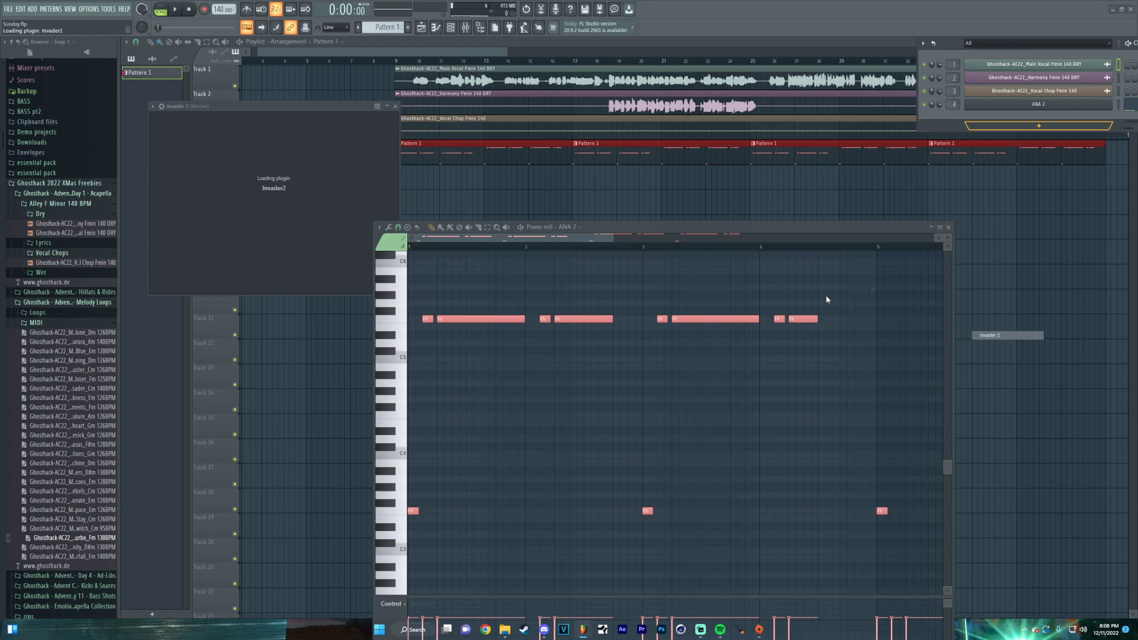
drag(337, 115, 293, 91)
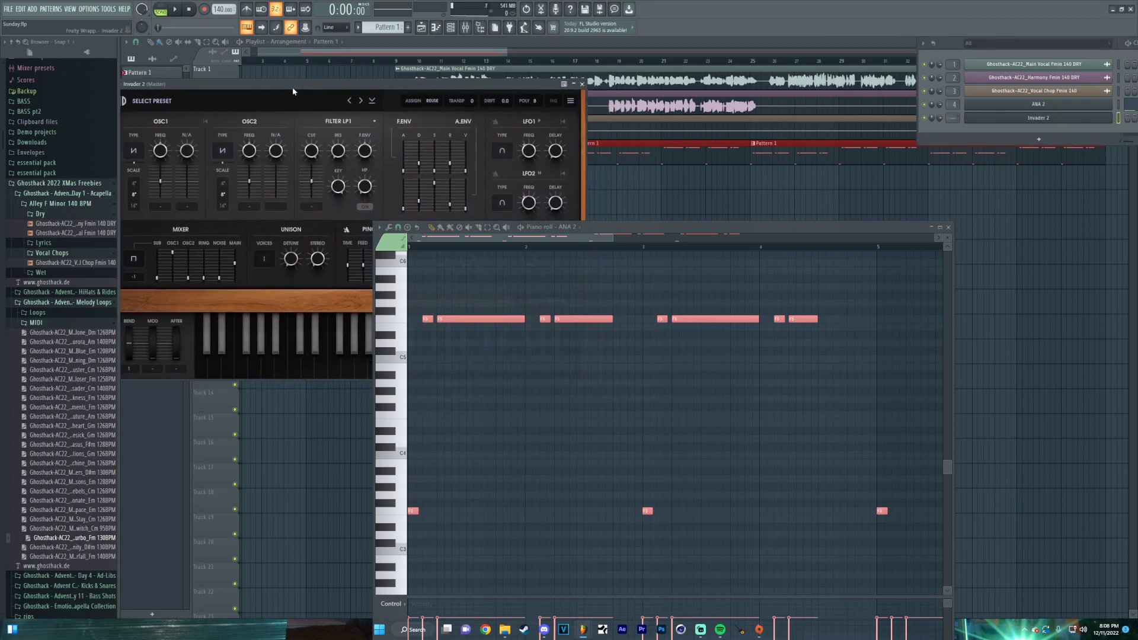
drag(673, 227, 883, 197)
drag(449, 84, 485, 80)
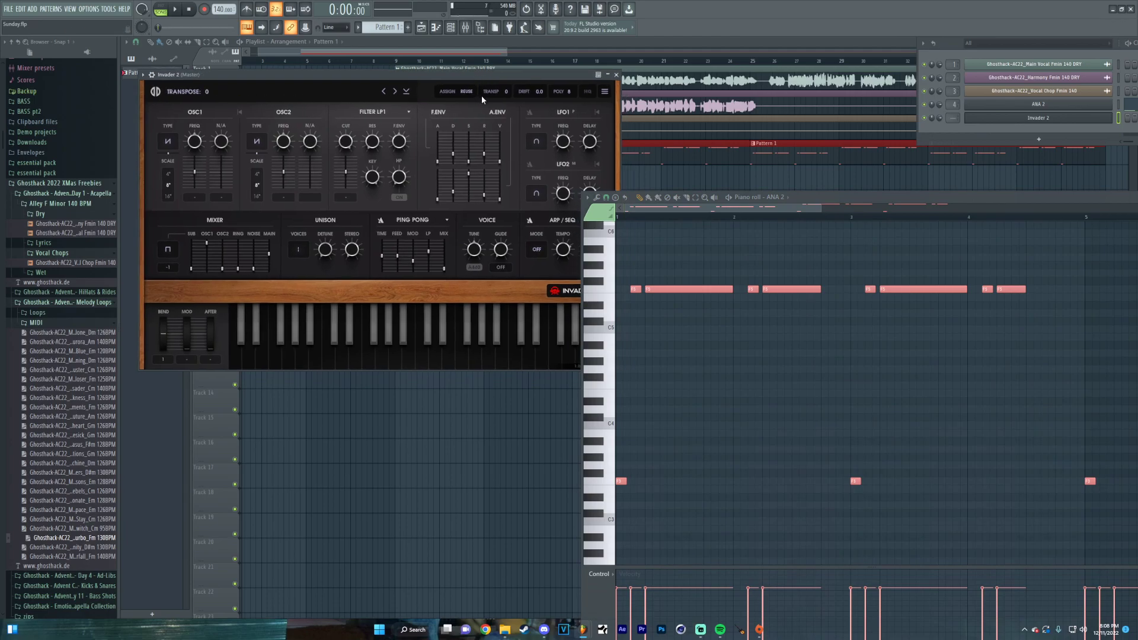
Load the E Piano 1 preset from the Keys category in Invader 2 and close the synth
click(201, 92)
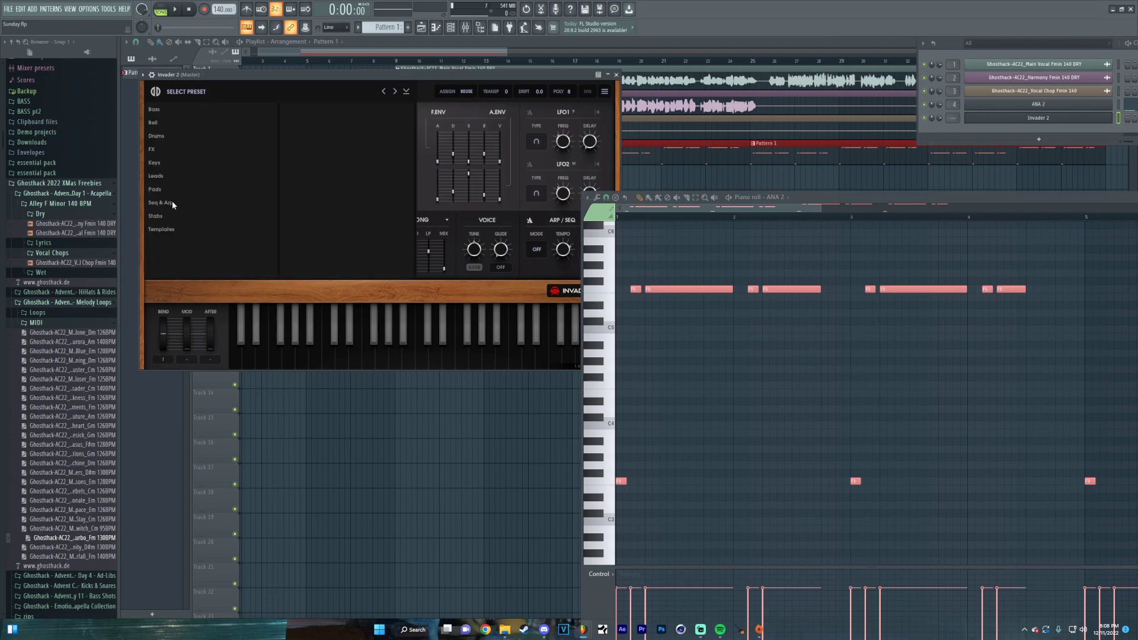
click(166, 163)
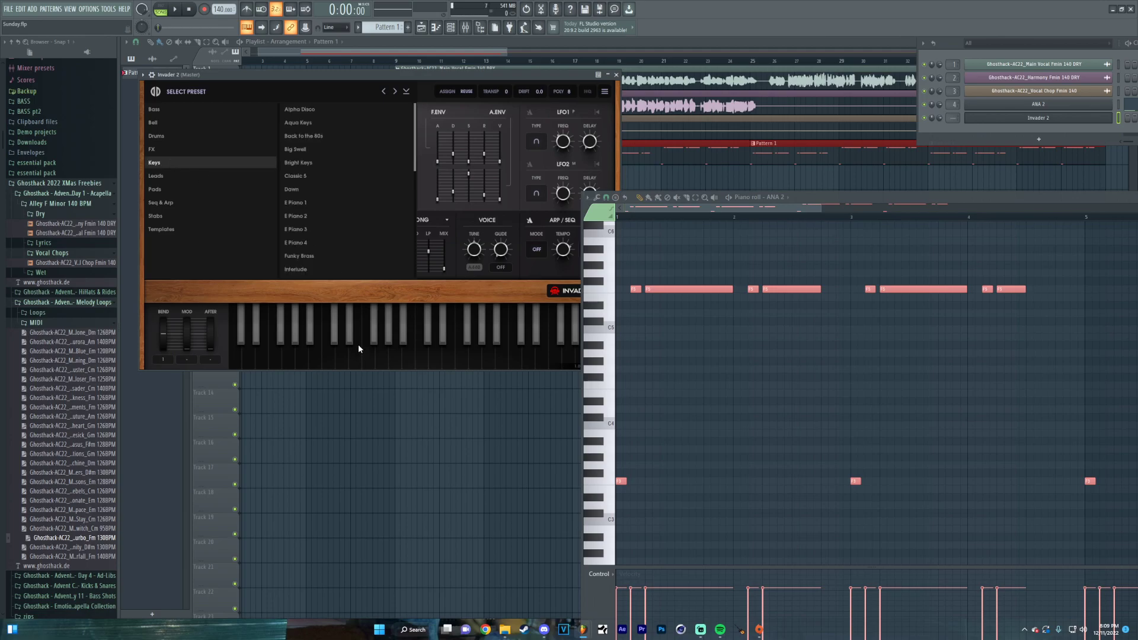
click(295, 203)
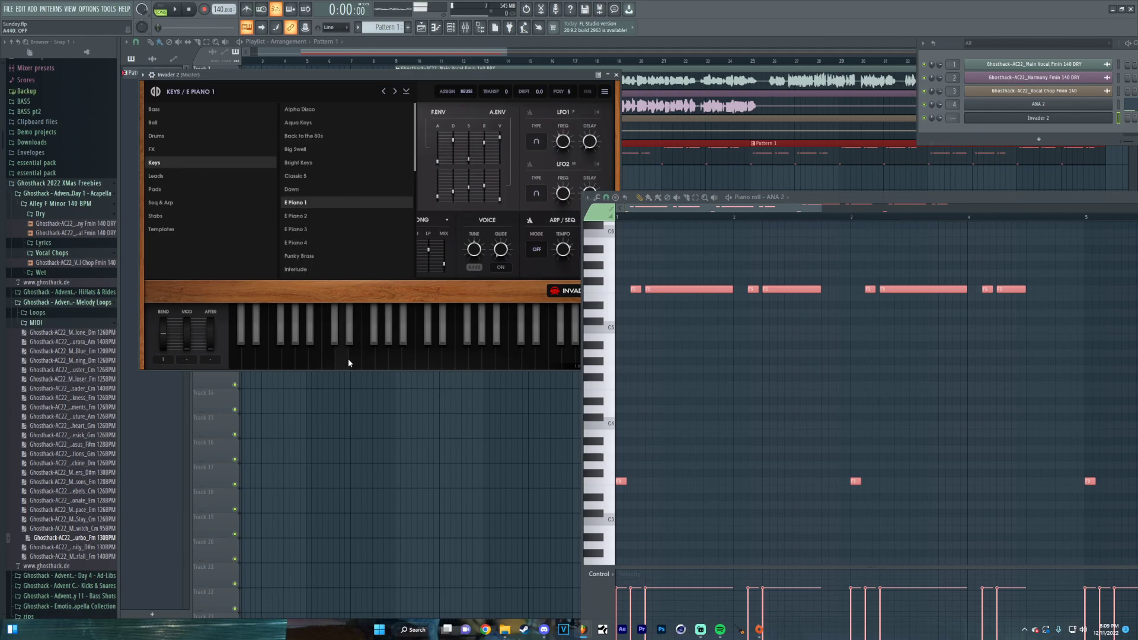
click(616, 75)
Show the piano roll for Invader 2 and create a new empty Pattern 2
right_click(972, 118)
click(996, 118)
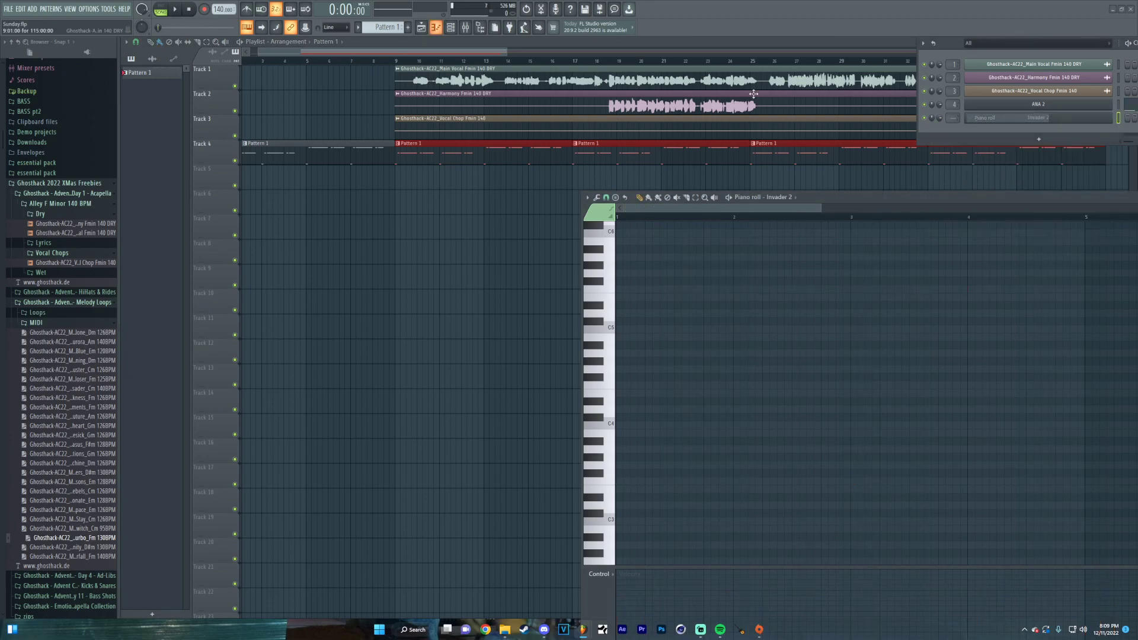
click(408, 28)
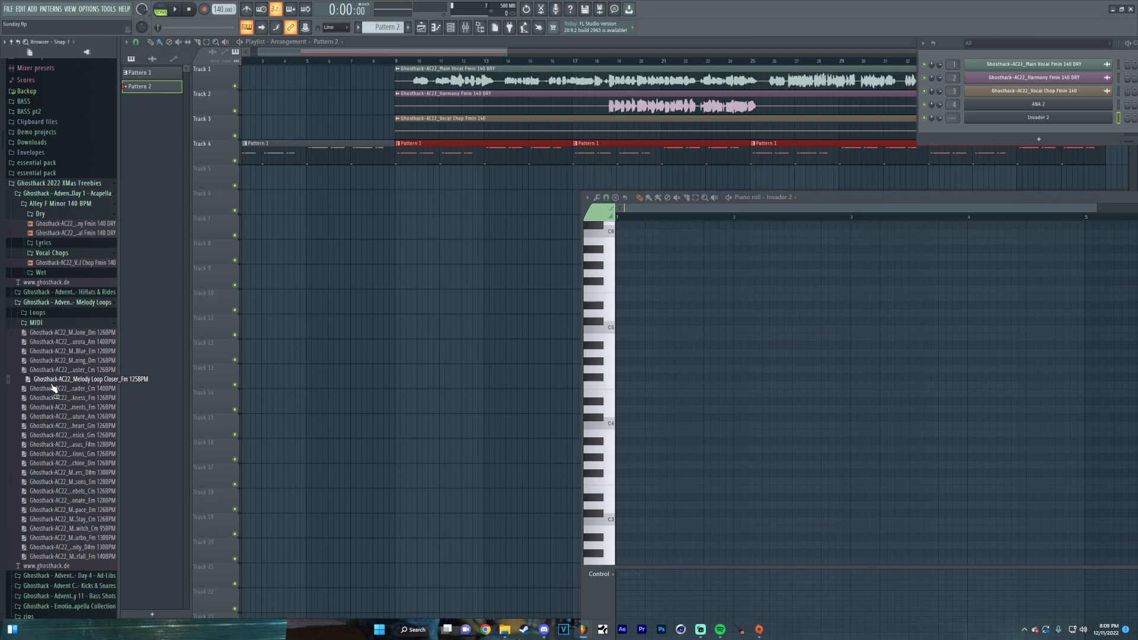
Try the Melody Loop Elements and another Fm 126BPM MIDI file in Pattern 2, settling on Melody Loop Closer_Fm 125BPM for Invader 2
drag(62, 407, 794, 371)
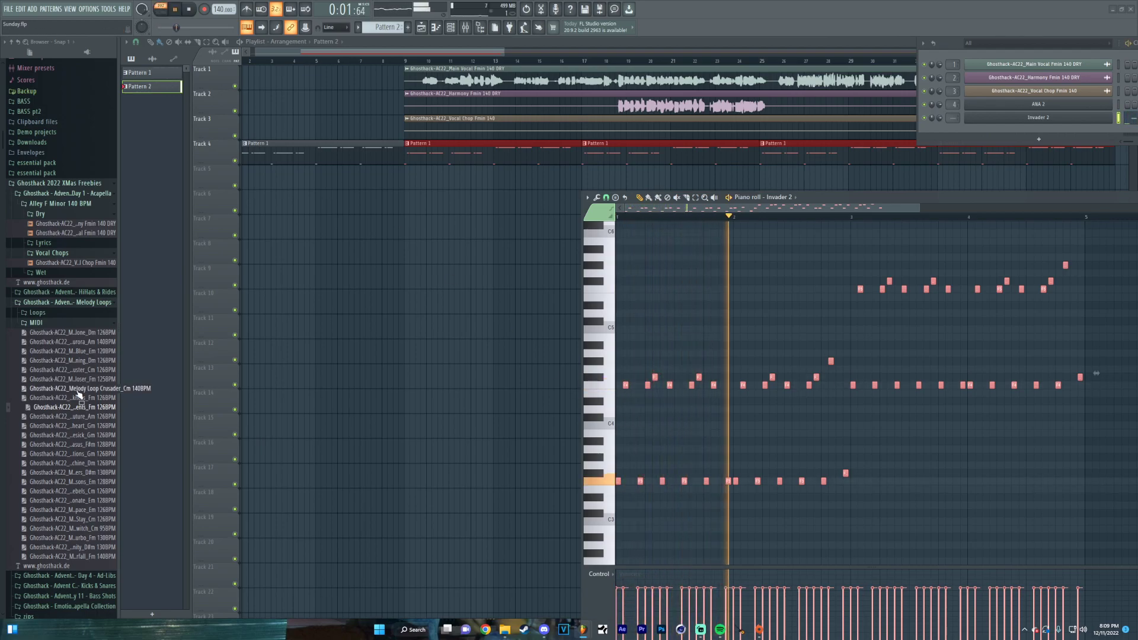
drag(56, 401, 930, 399)
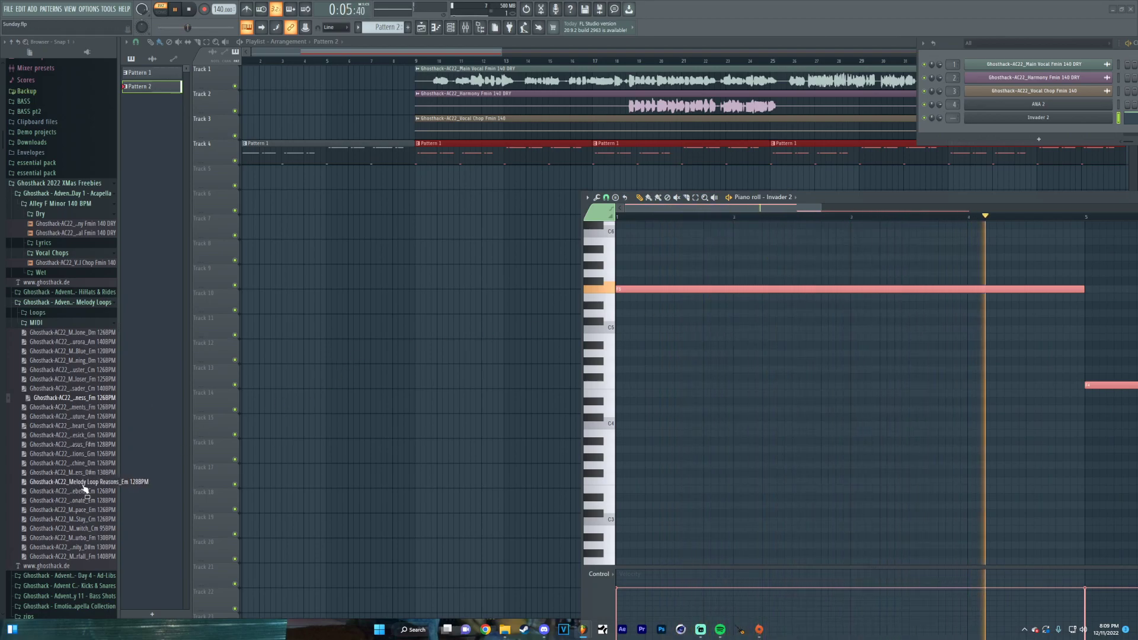
scroll(77, 468, down, 2)
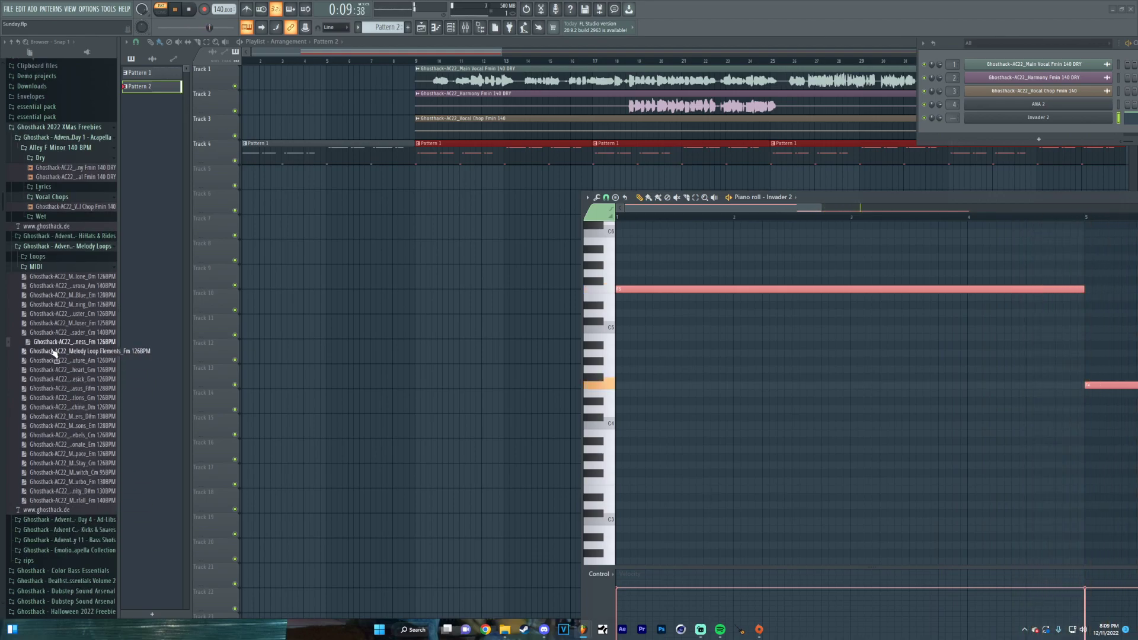
drag(65, 324, 804, 335)
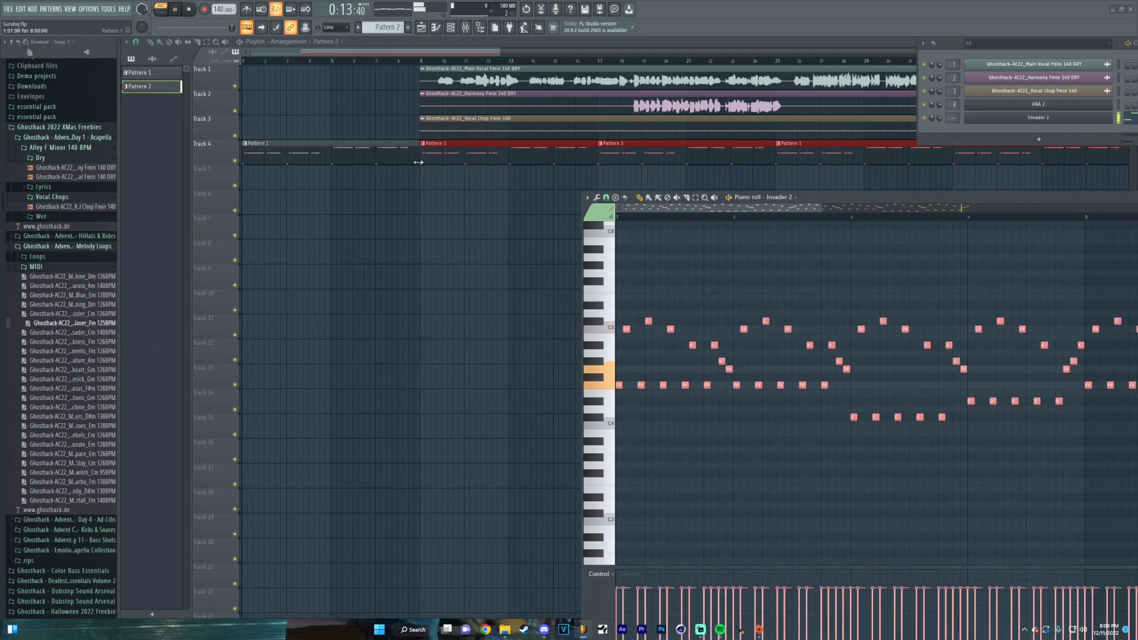
Place Pattern 2 on Track 5 at bars 1, 9 and 17 and listen to it against the vocals in song mode
click(424, 186)
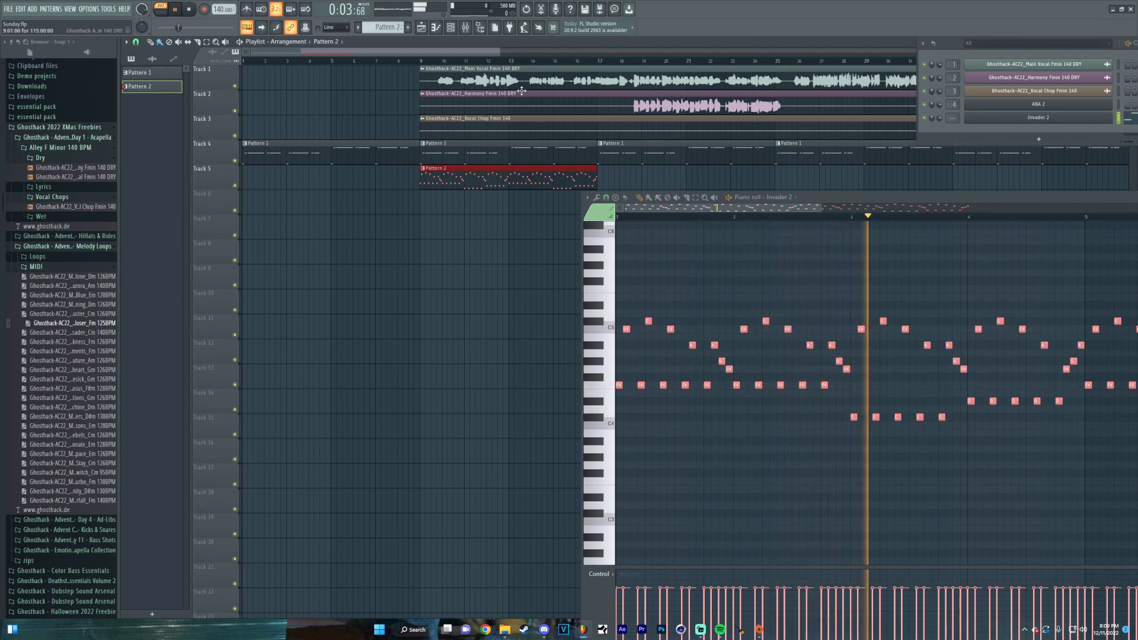
click(384, 62)
key(space)
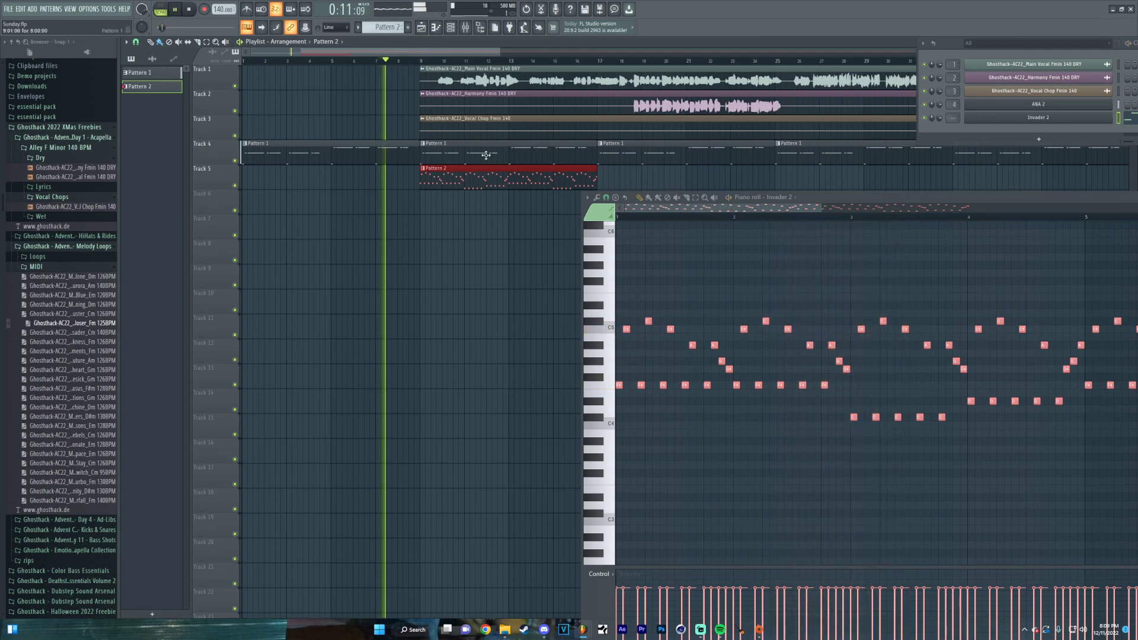
click(248, 177)
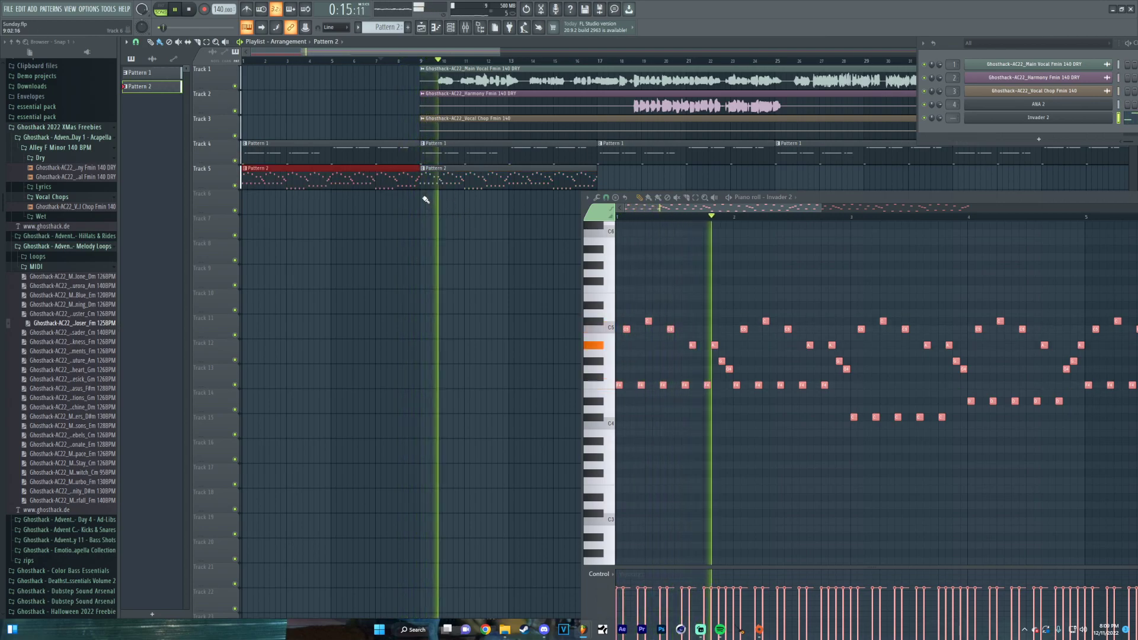
scroll(425, 198, up, 3)
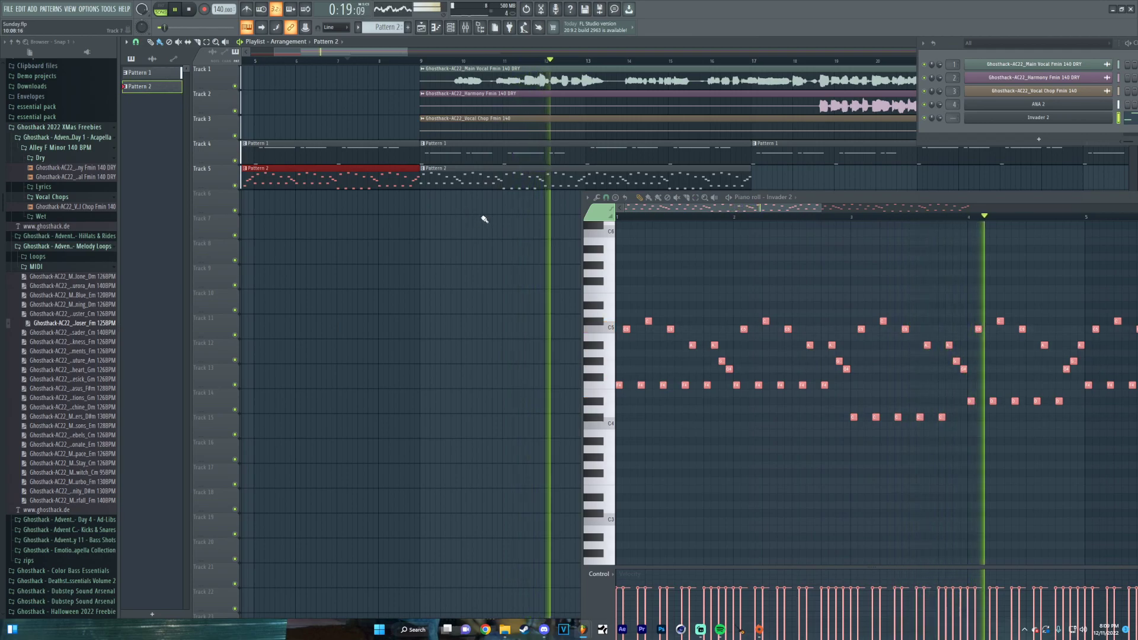
scroll(496, 213, down, 2)
scroll(498, 212, down, 1)
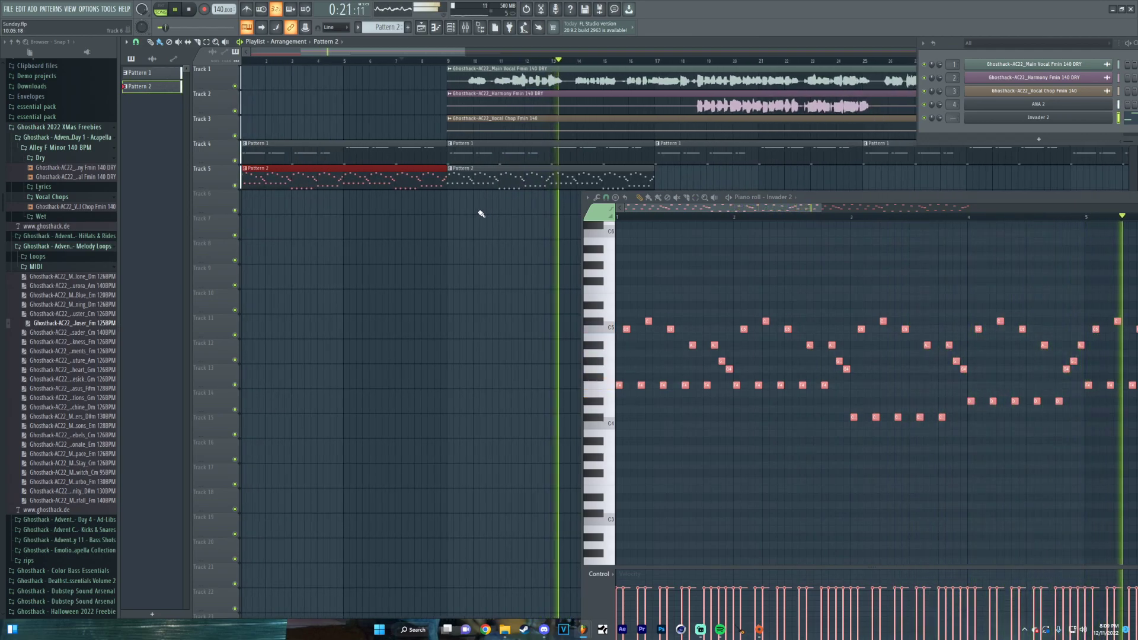
click(659, 175)
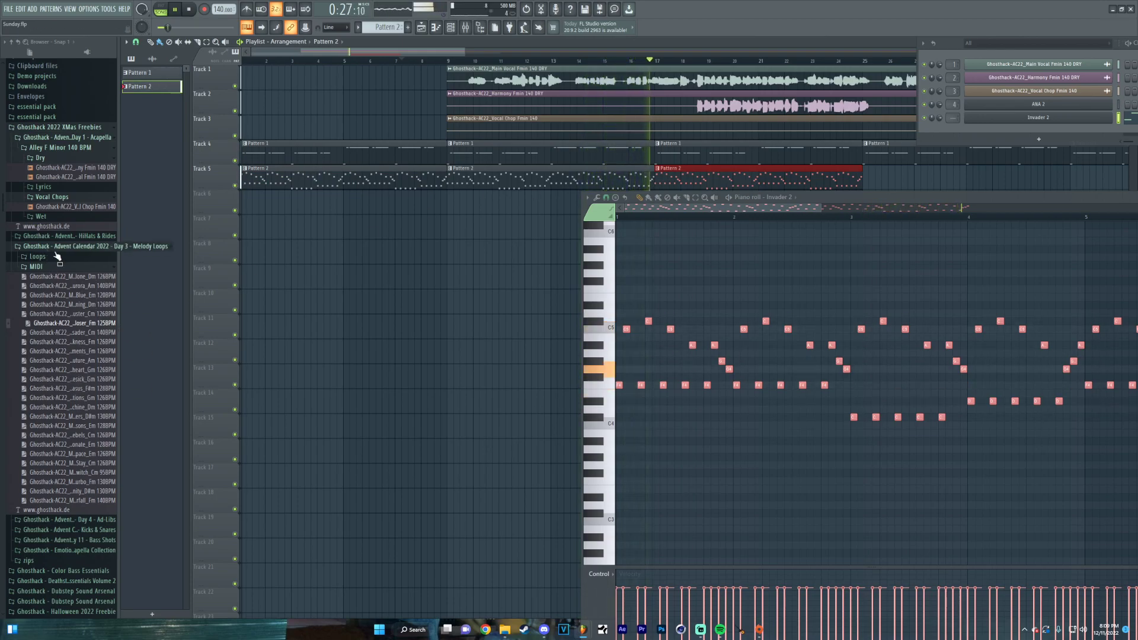
scroll(432, 261, down, 3)
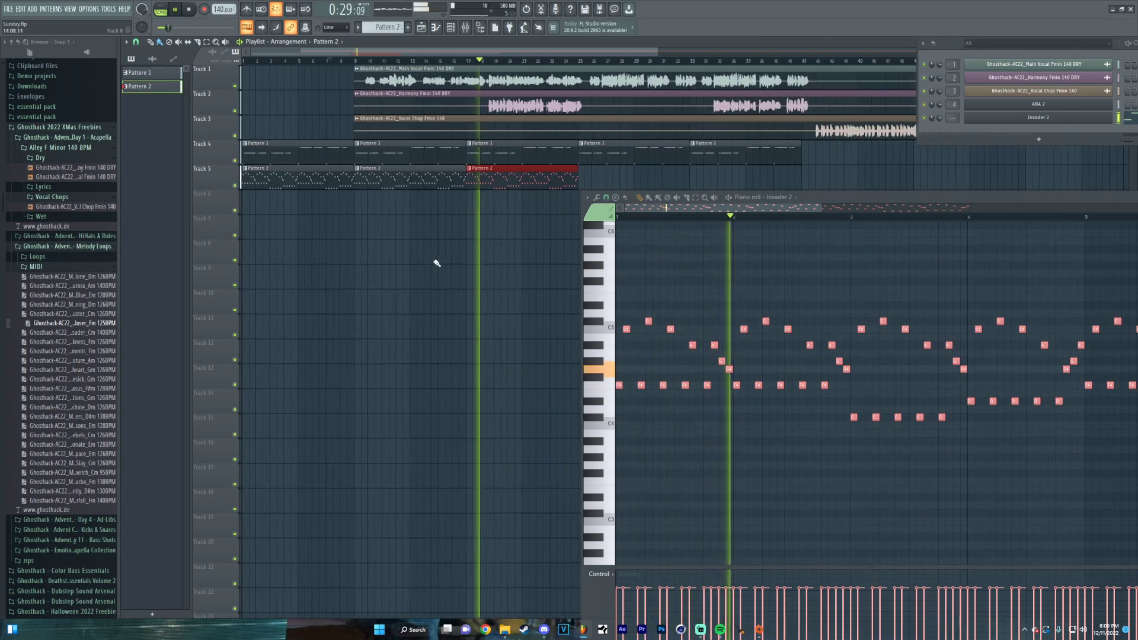
drag(388, 272, 320, 279)
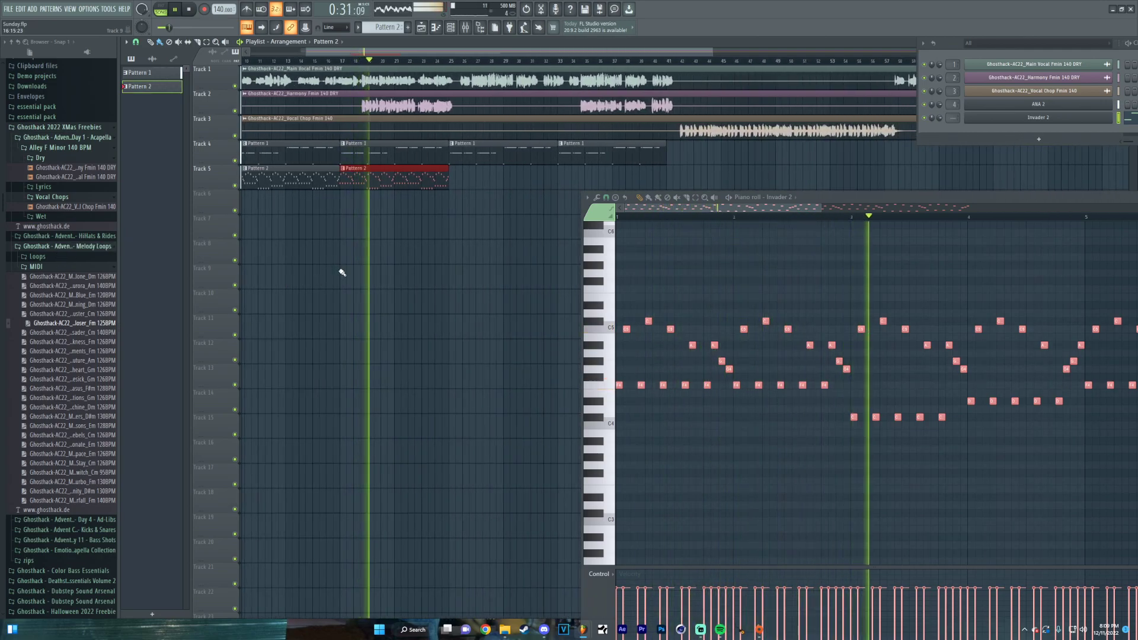
key(space)
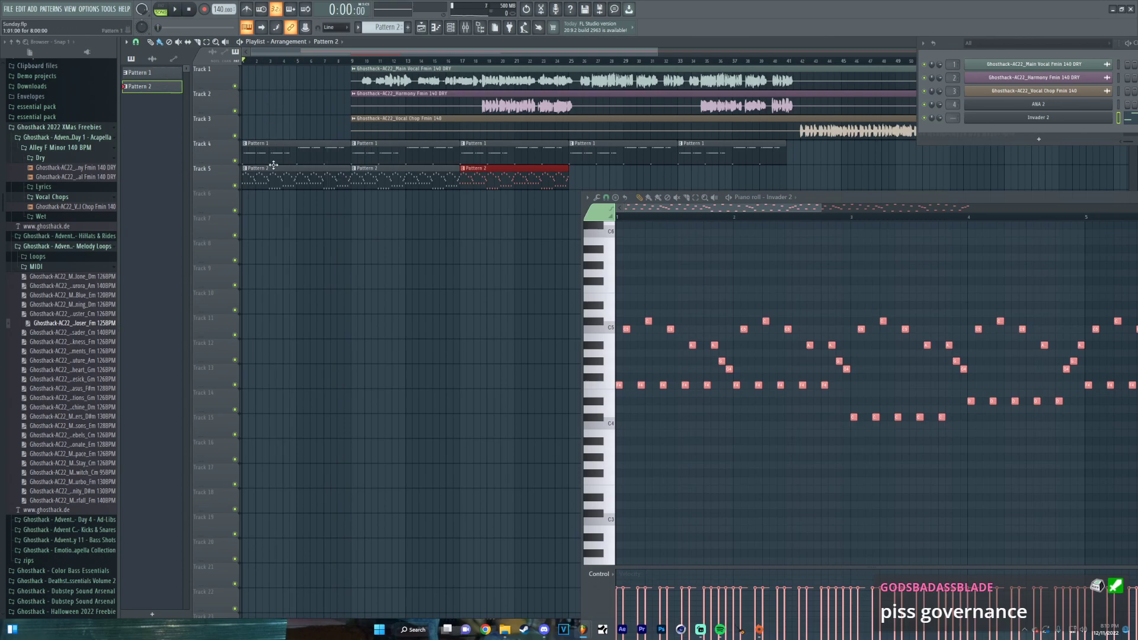
Audition The Grid (Use Mod) with its mod wheel and the Vocal Hammer pluck in ANA 2 during song playback
scroll(279, 248, up, 3)
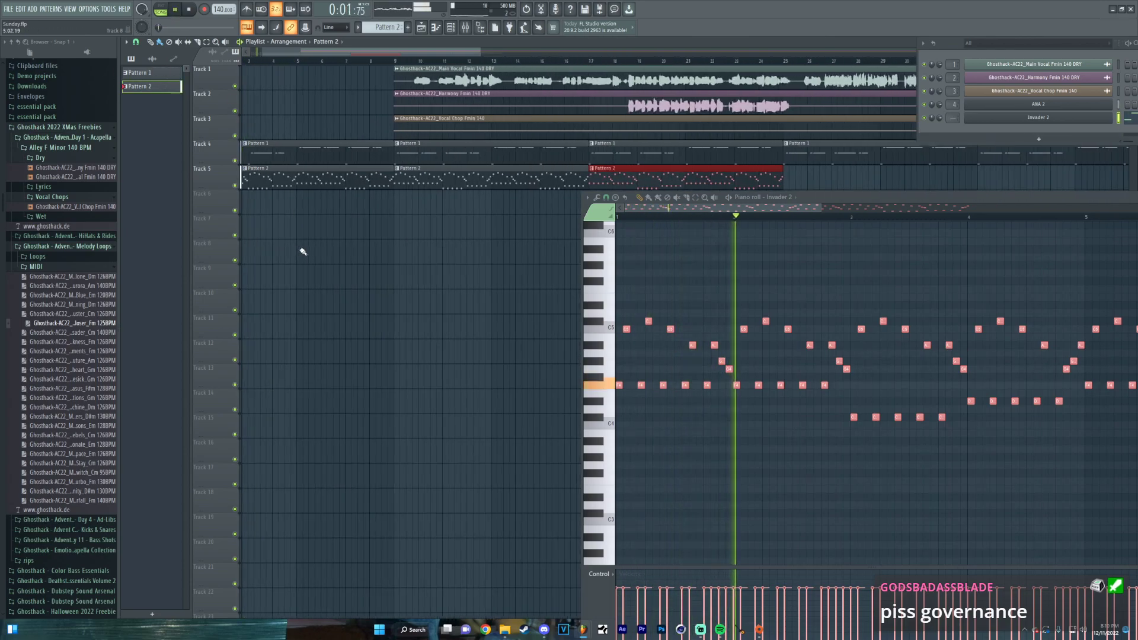
click(1008, 106)
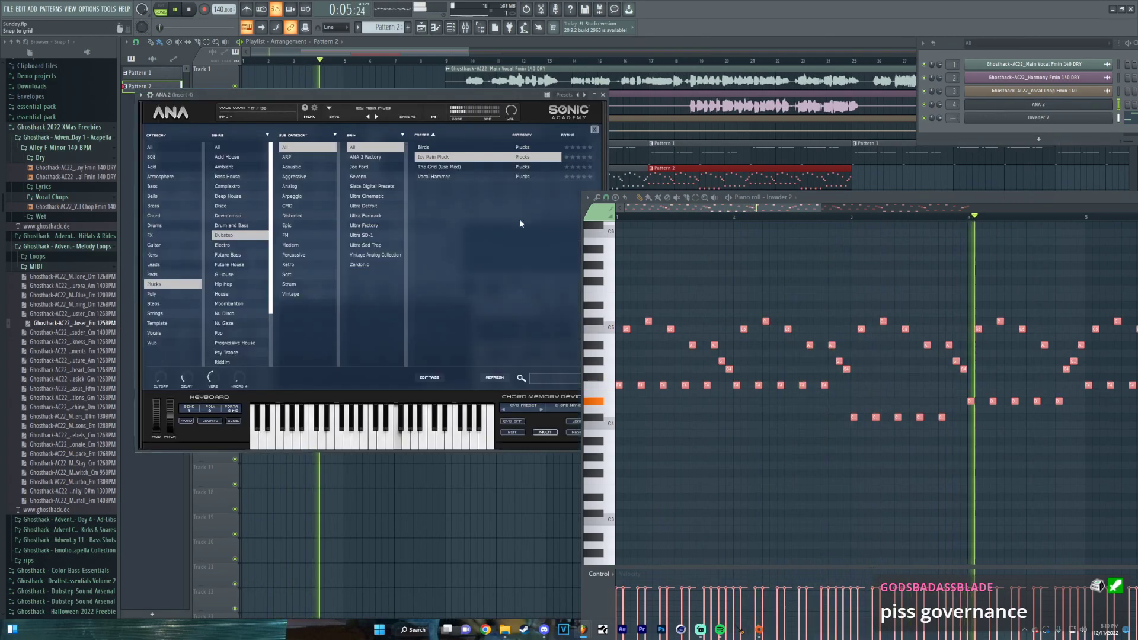
click(434, 168)
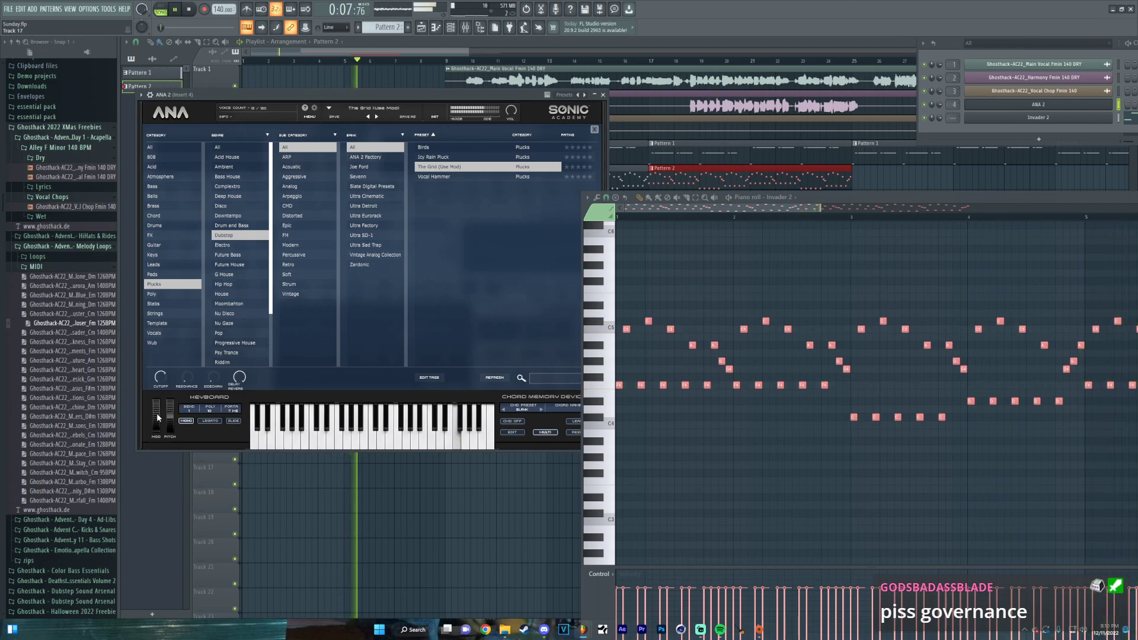
drag(158, 417, 147, 450)
drag(151, 404, 141, 425)
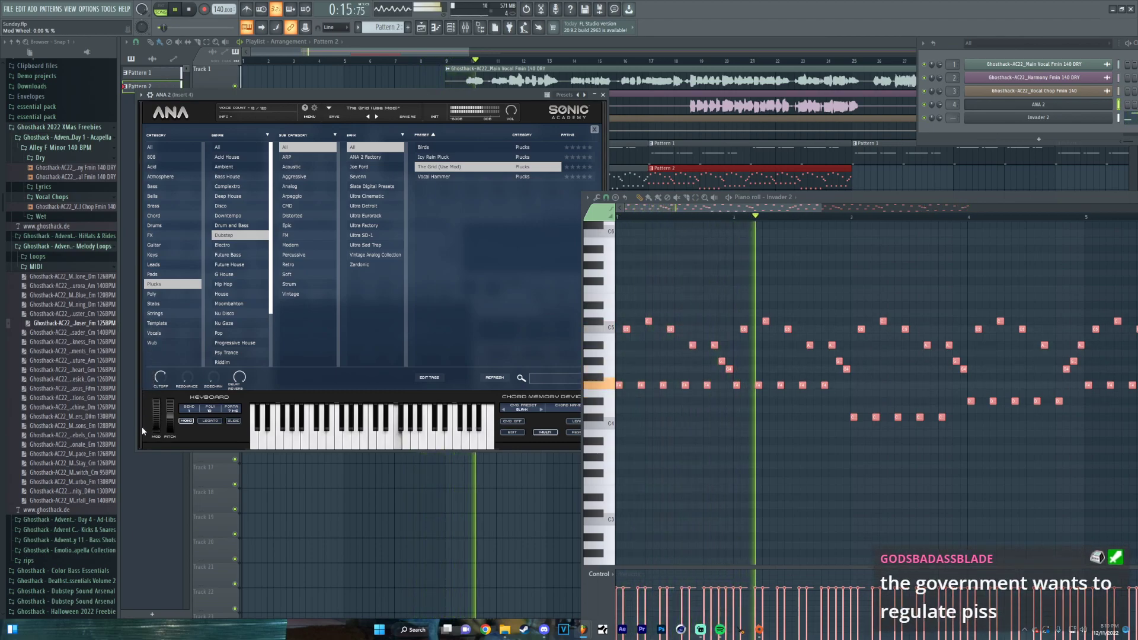
click(479, 176)
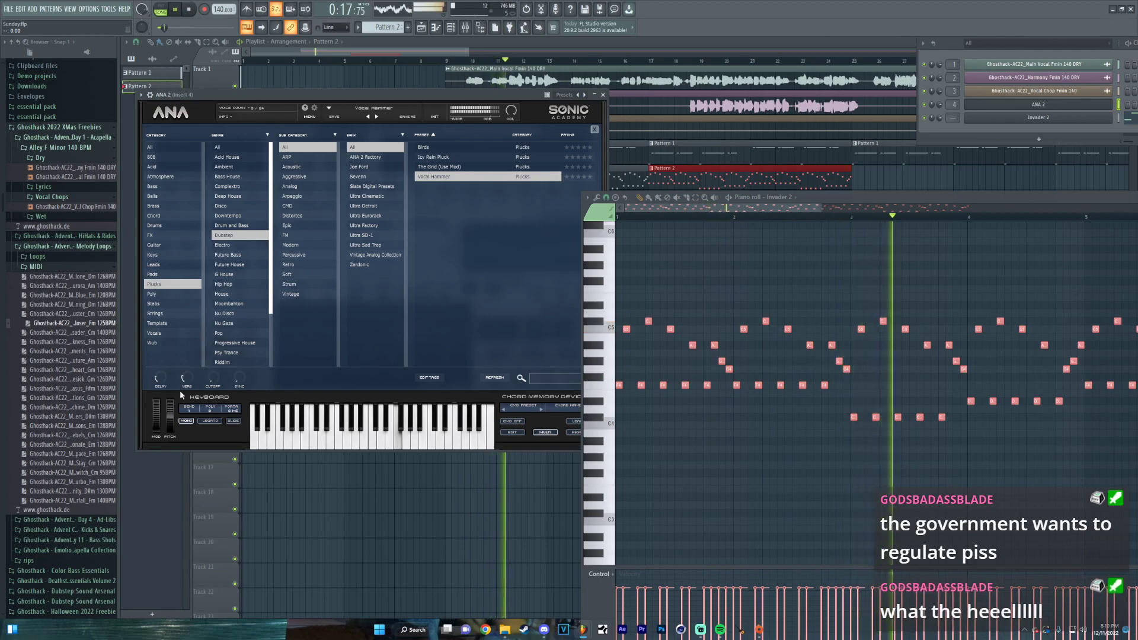
click(178, 9)
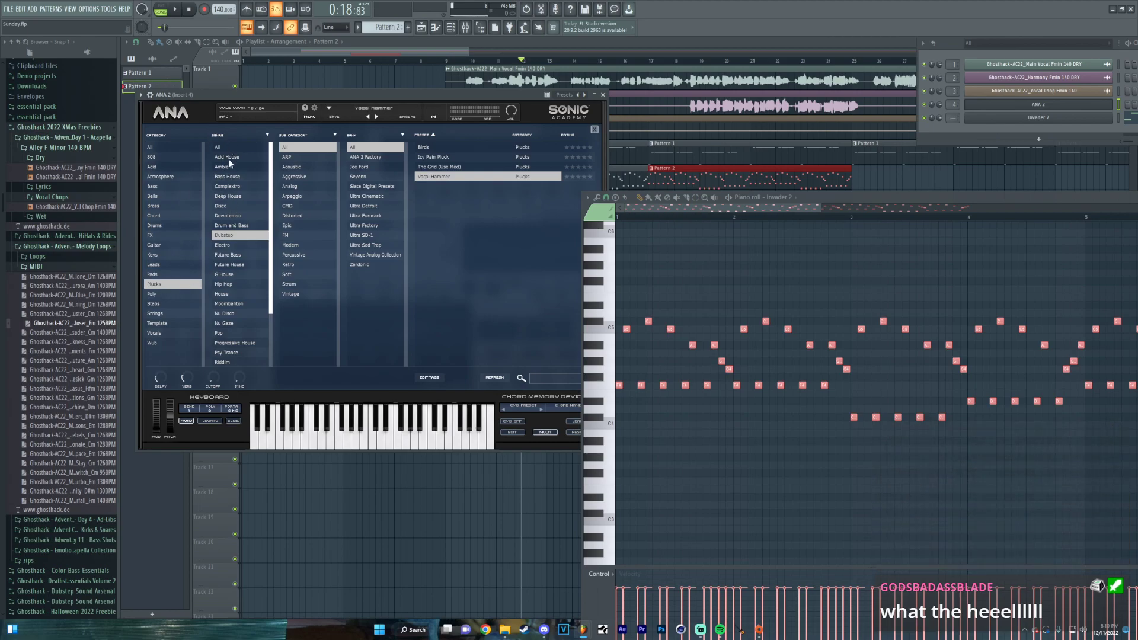
Filter the ANA 2 plucks to Bass House, audition presets during playback, select Lollipop and close the synth
click(239, 178)
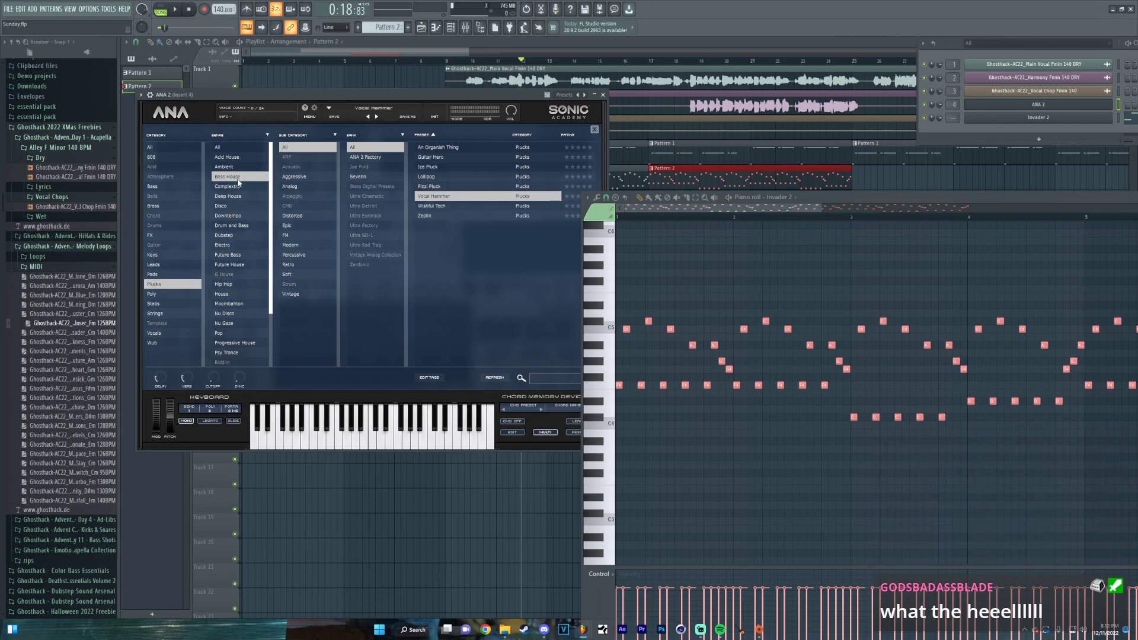
click(445, 187)
click(168, 12)
key(space)
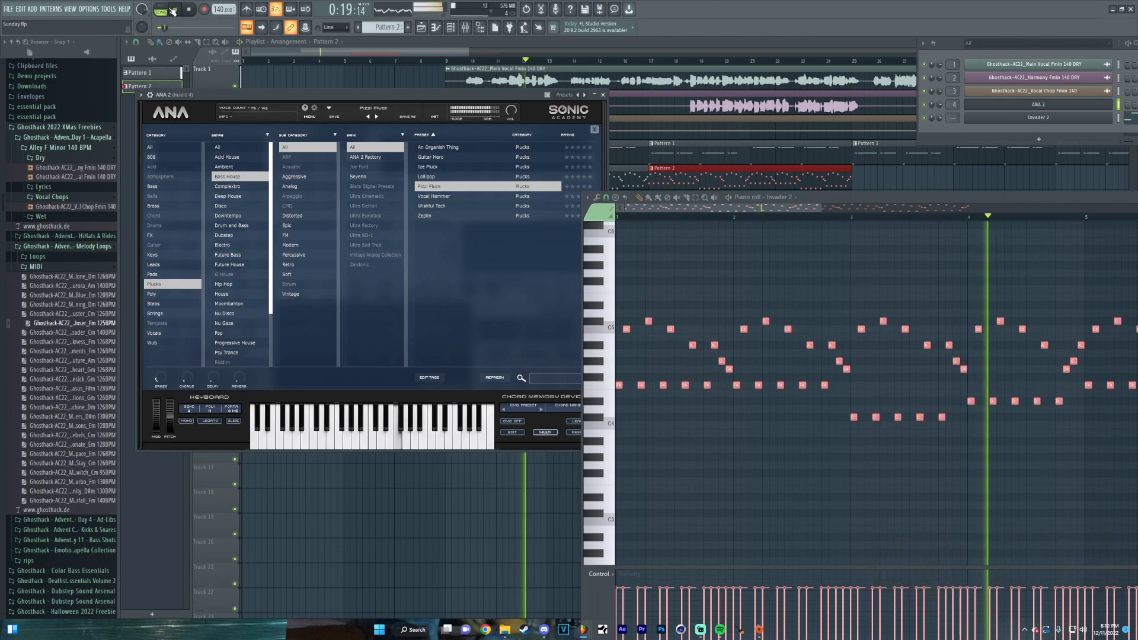
click(447, 180)
click(603, 95)
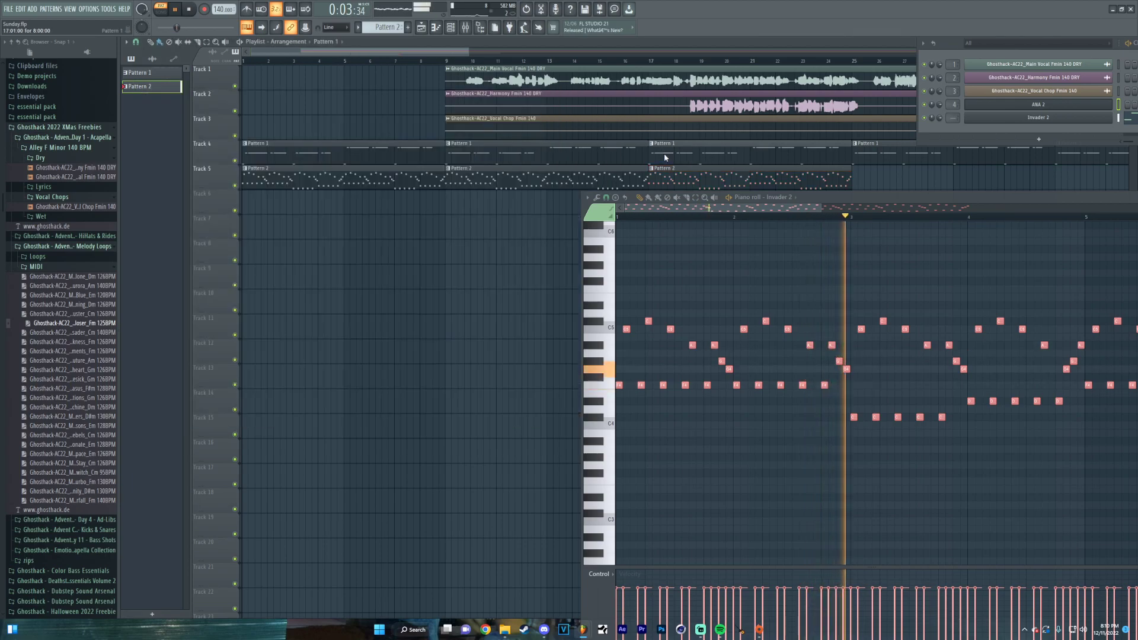
Load the Bass House pluck preset An Organish Thing in ANA 2 for Pattern 1, listen to it and close the synth
click(137, 72)
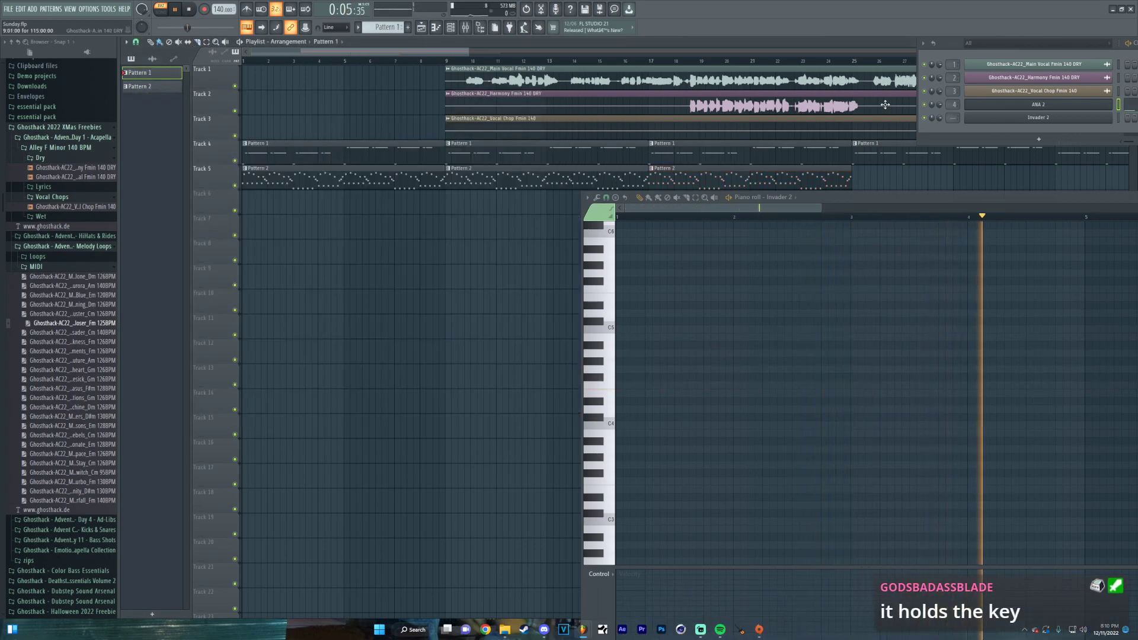
click(1039, 104)
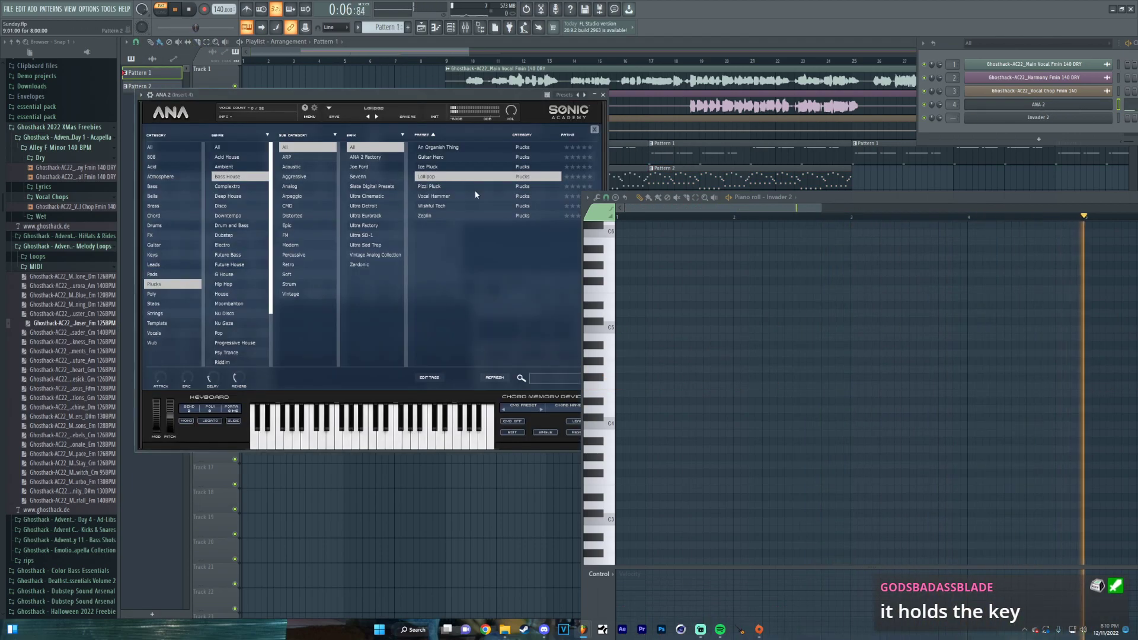
click(451, 167)
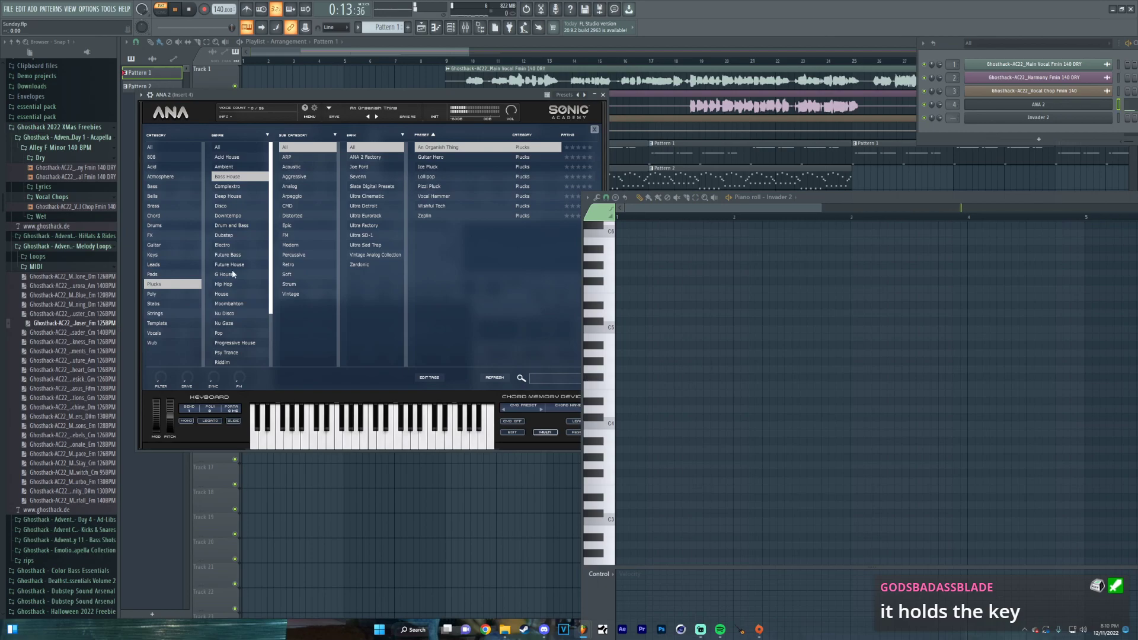
click(603, 96)
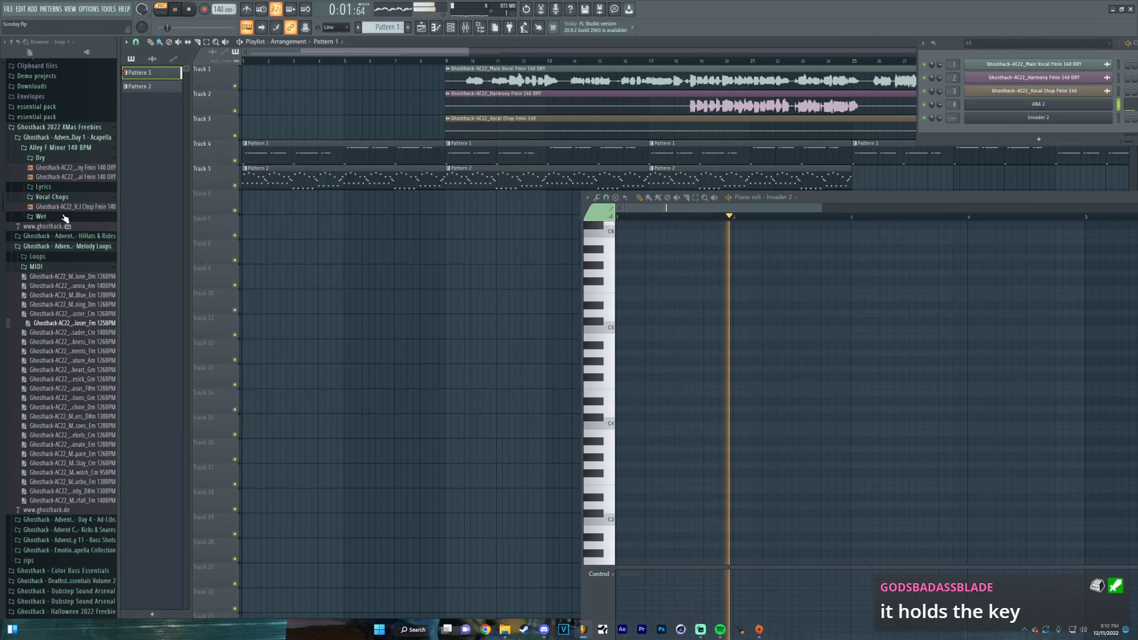
Look through the MIDI and lead loop folders of Color Bass Essentials and Dubstep Sound Arsenal for F minor material
scroll(65, 219, down, 6)
scroll(37, 252, down, 4)
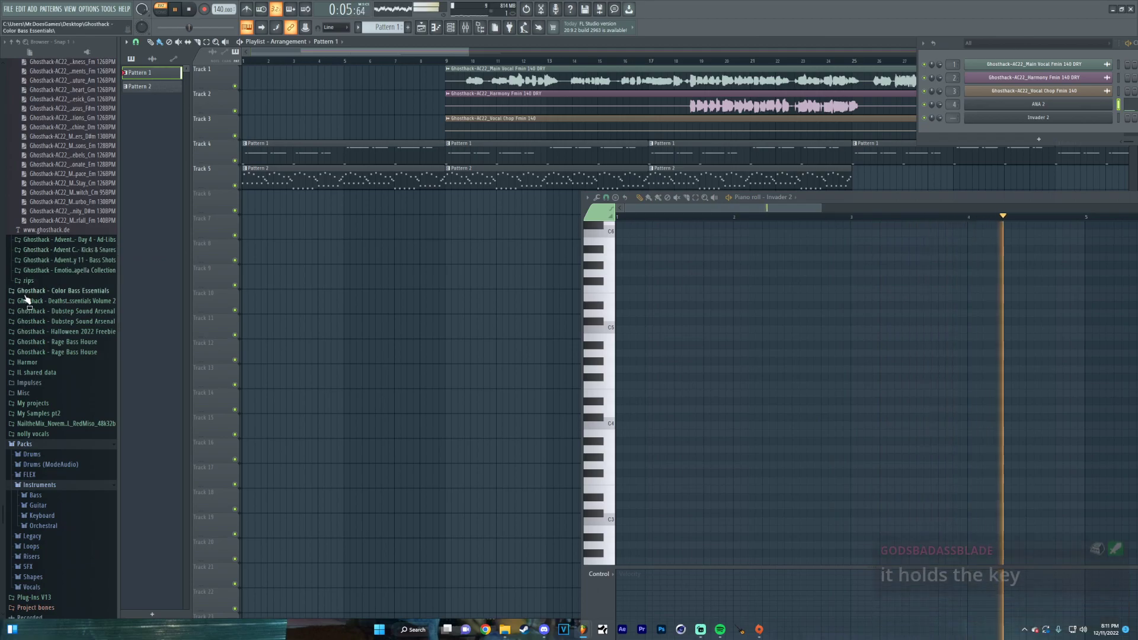
click(24, 294)
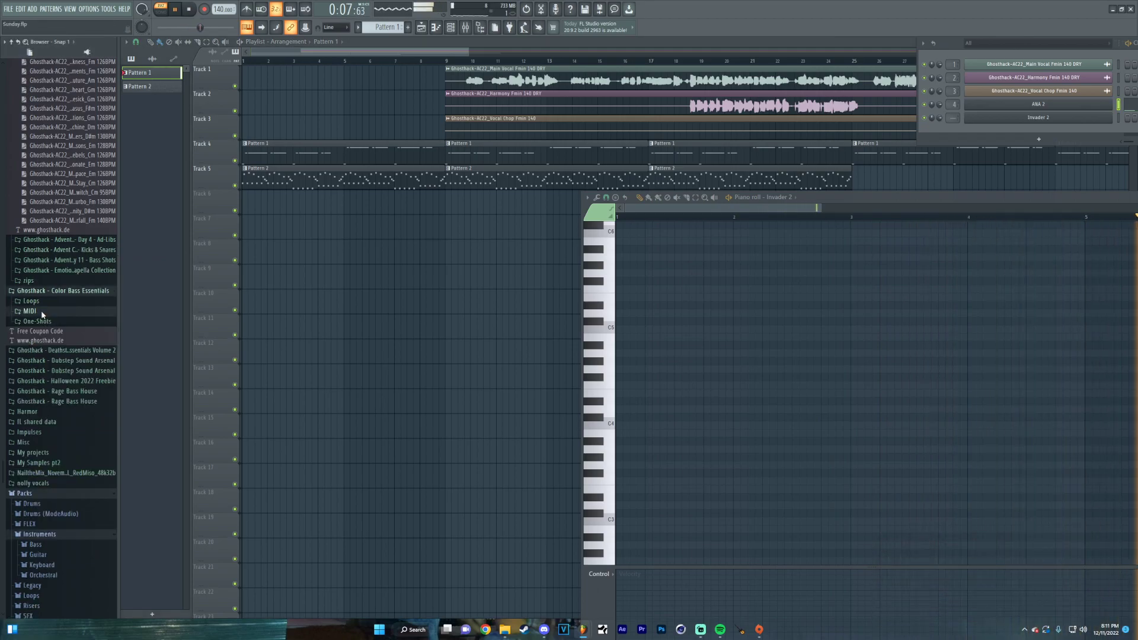
click(43, 312)
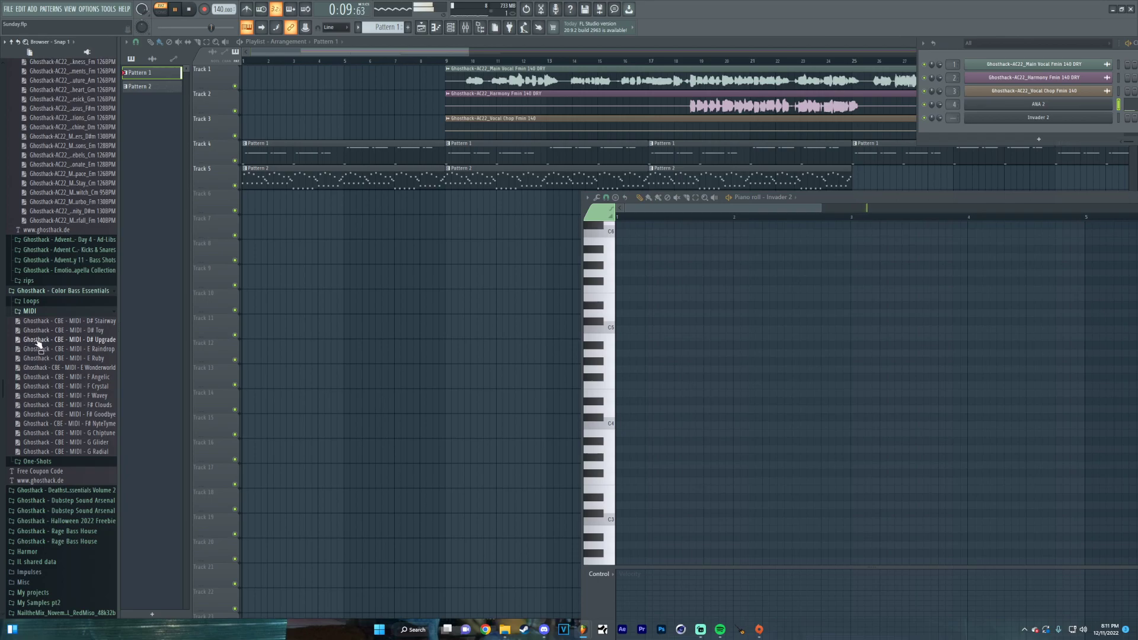
scroll(37, 343, down, 5)
click(37, 335)
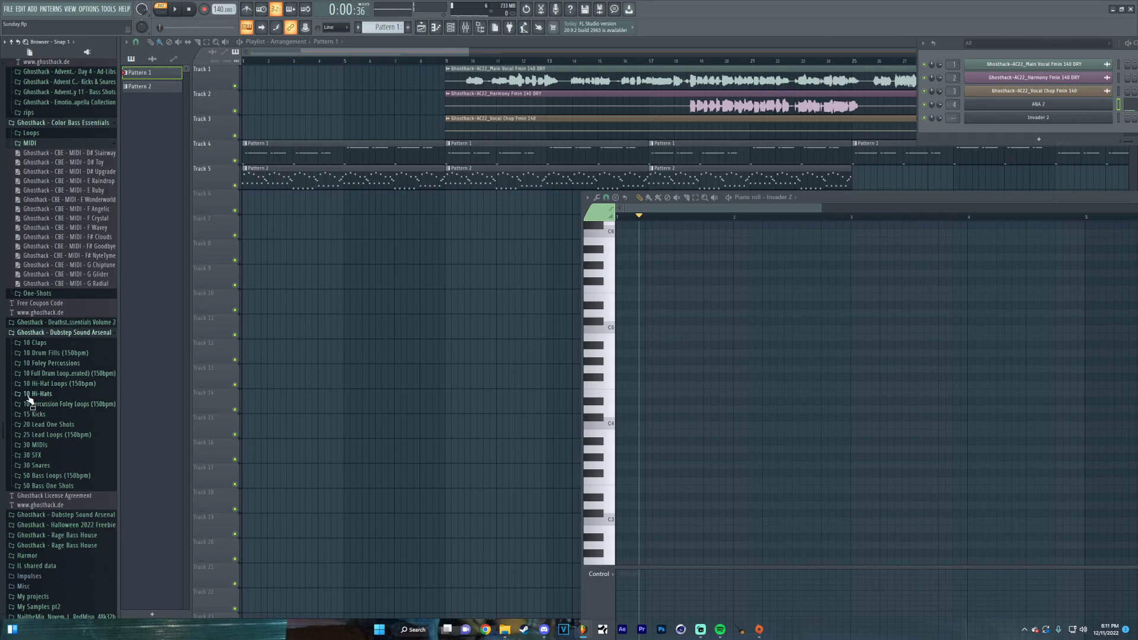
click(33, 437)
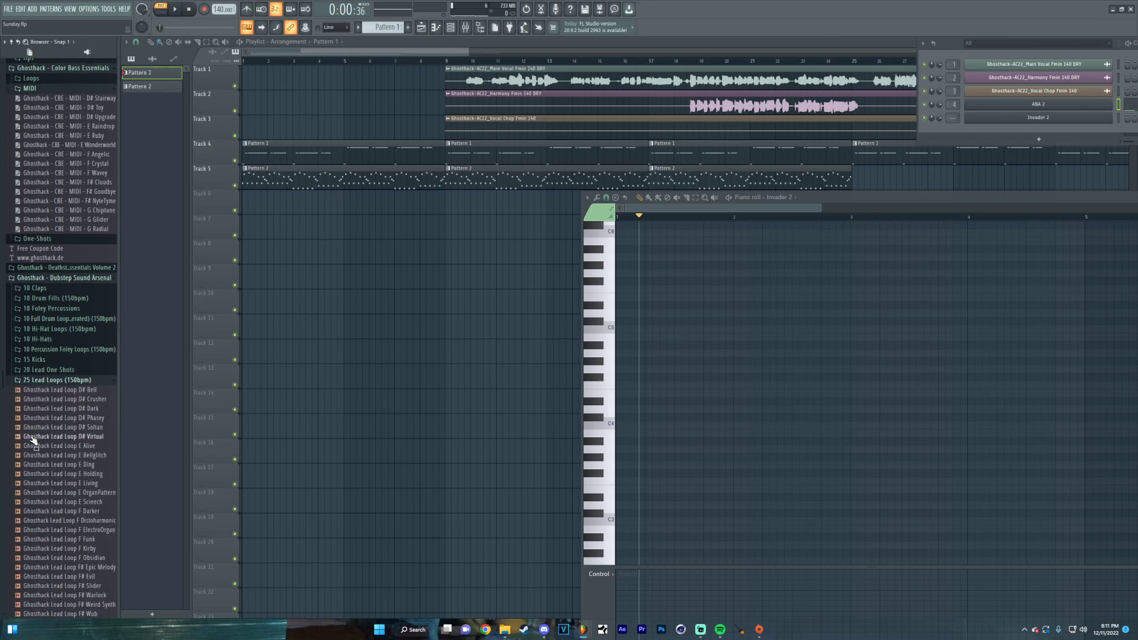
scroll(36, 400, down, 7)
click(44, 400)
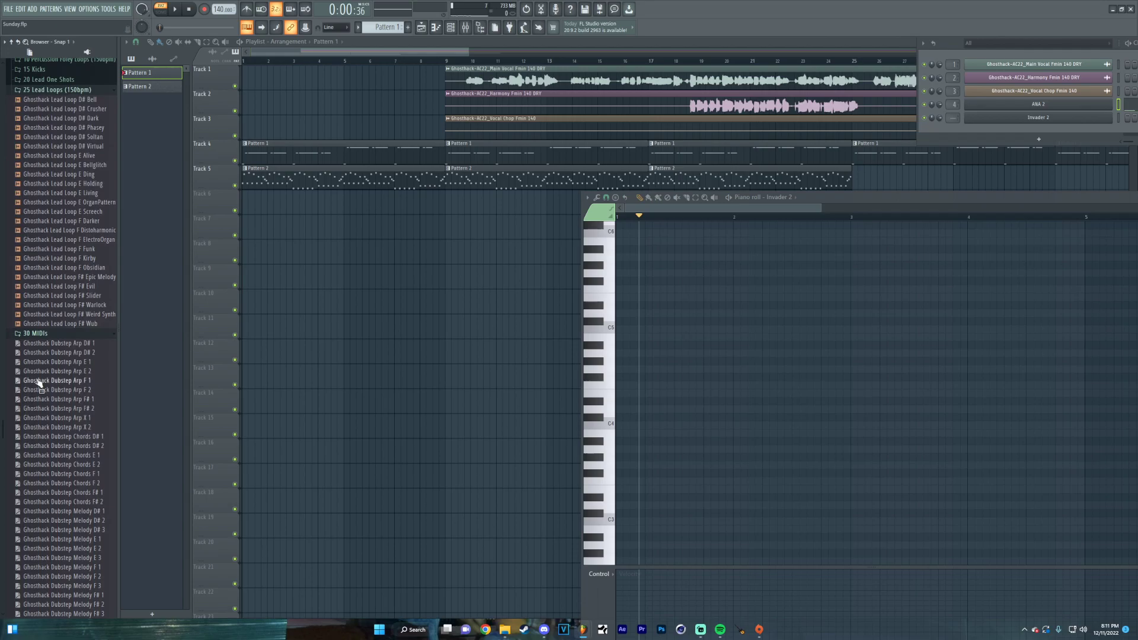
scroll(27, 349, down, 10)
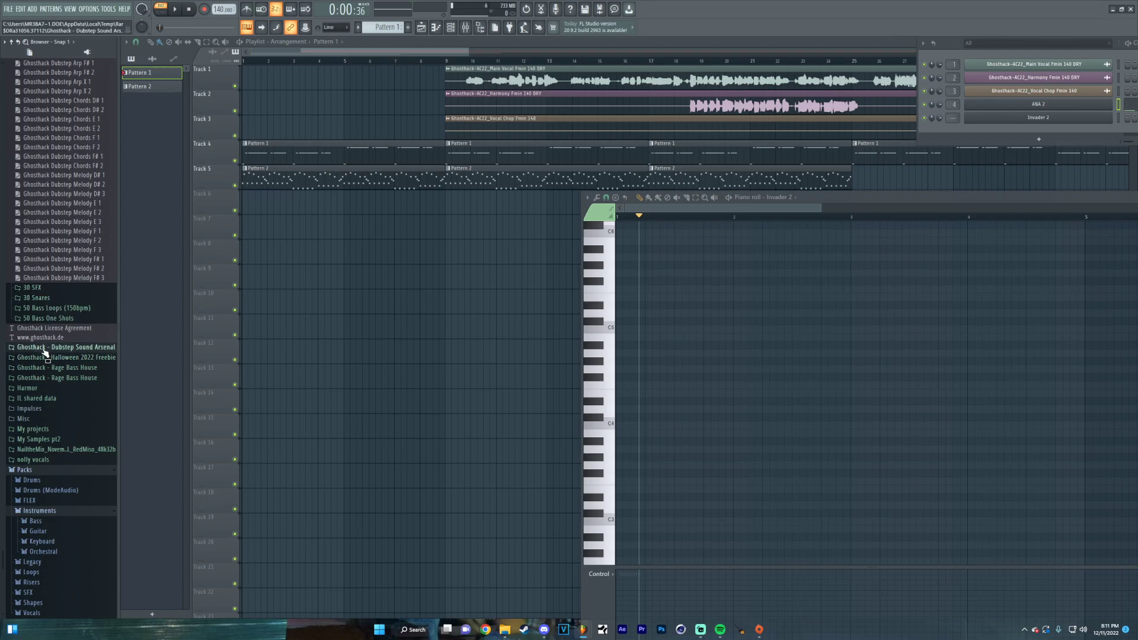
Try RBH_Synth_Loop_145_01_Fm from Rage Bass House's synth MIDI loops in Pattern 2, then replace it with RBH_Synth_Loop_140_13_Fm
click(38, 369)
click(30, 398)
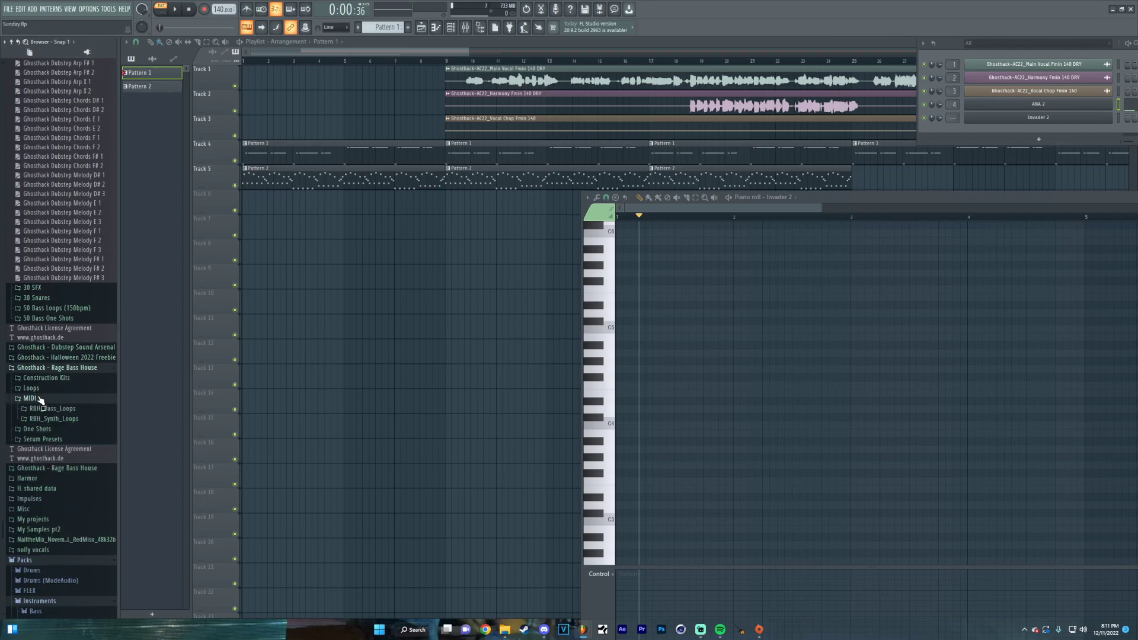
click(40, 419)
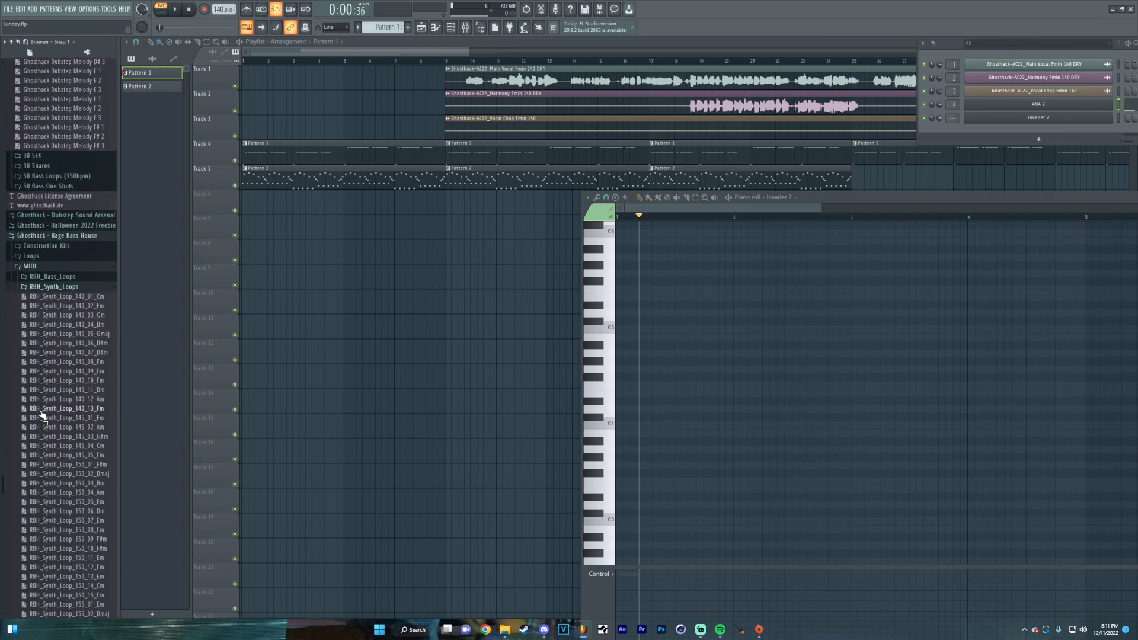
click(458, 172)
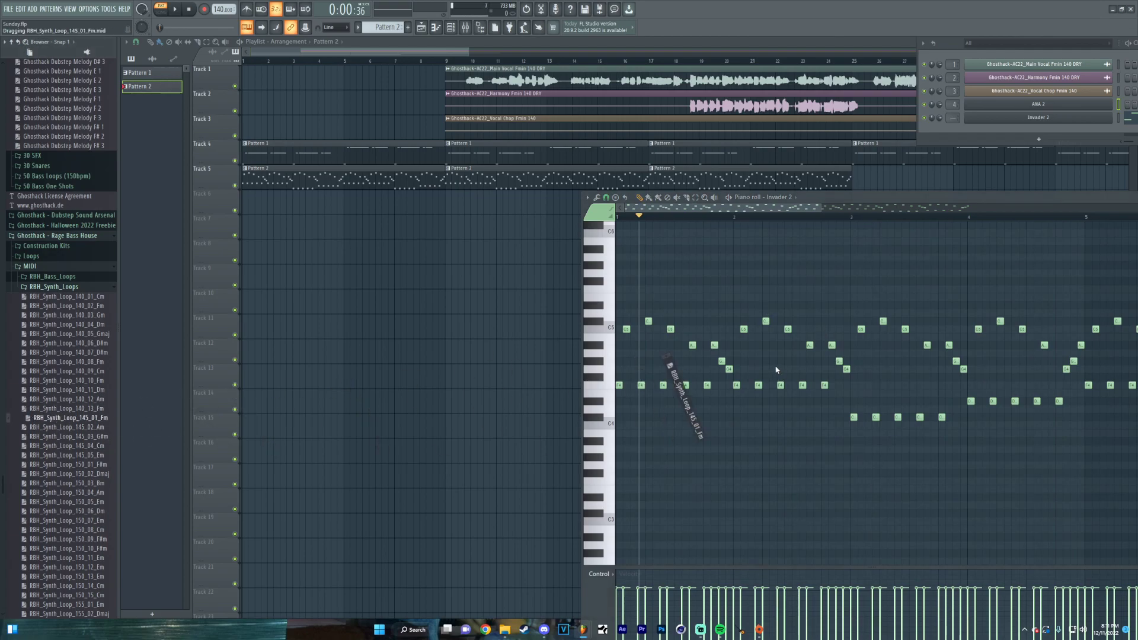
drag(777, 373, 776, 373)
key(space)
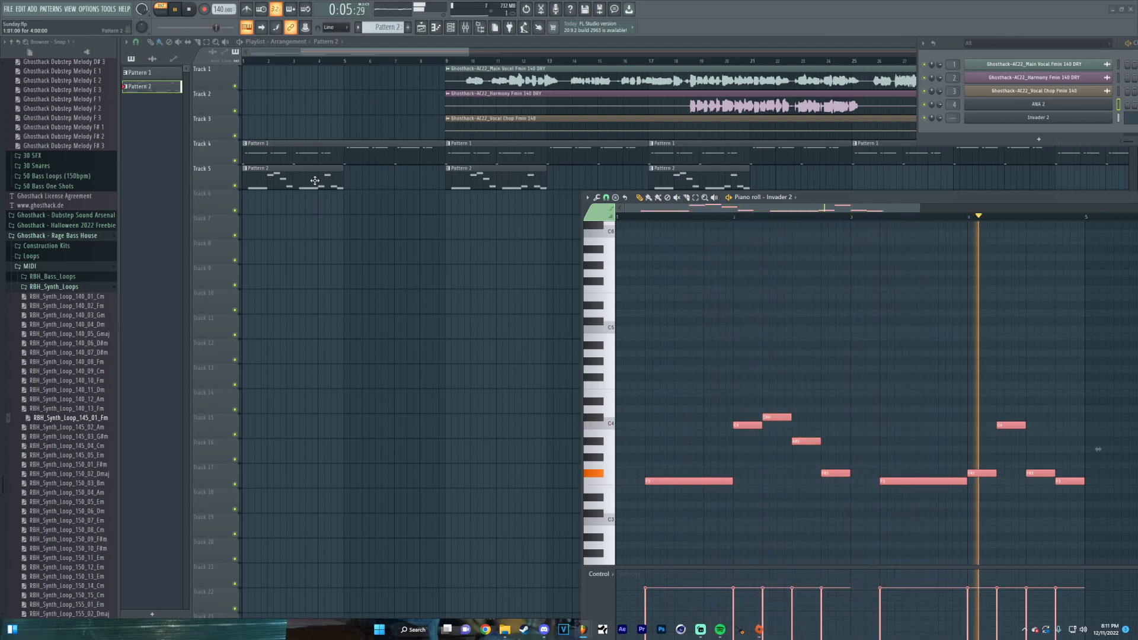
drag(64, 410, 774, 377)
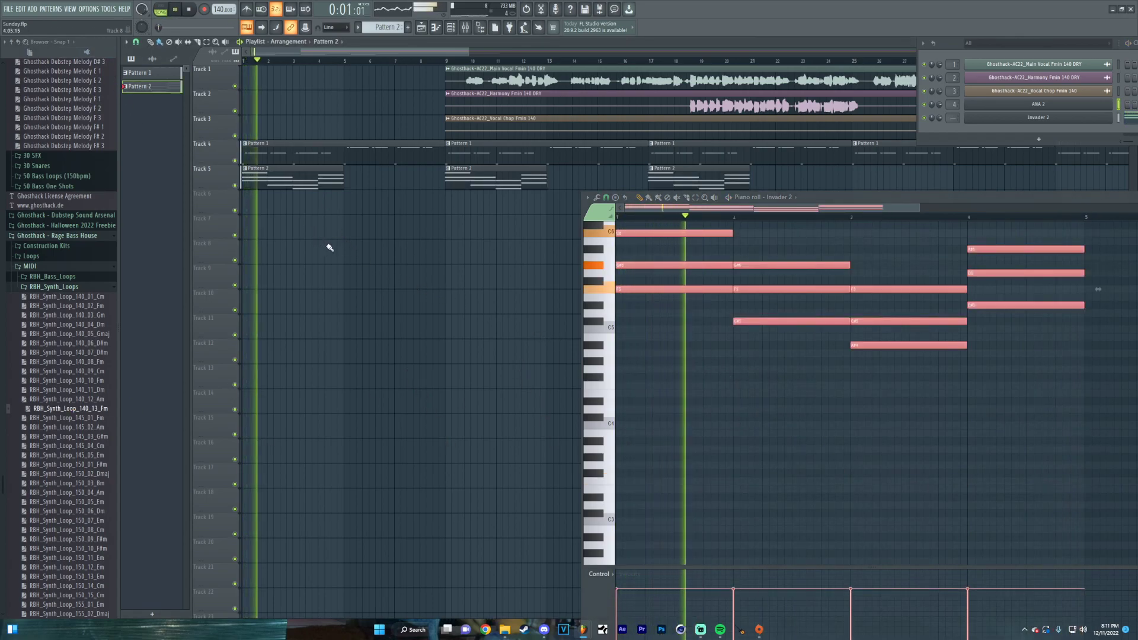
Place additional Pattern 2 clips on Track 5 at bars 5 and 13 and listen to the arrangement in song mode
scroll(694, 356, up, 3)
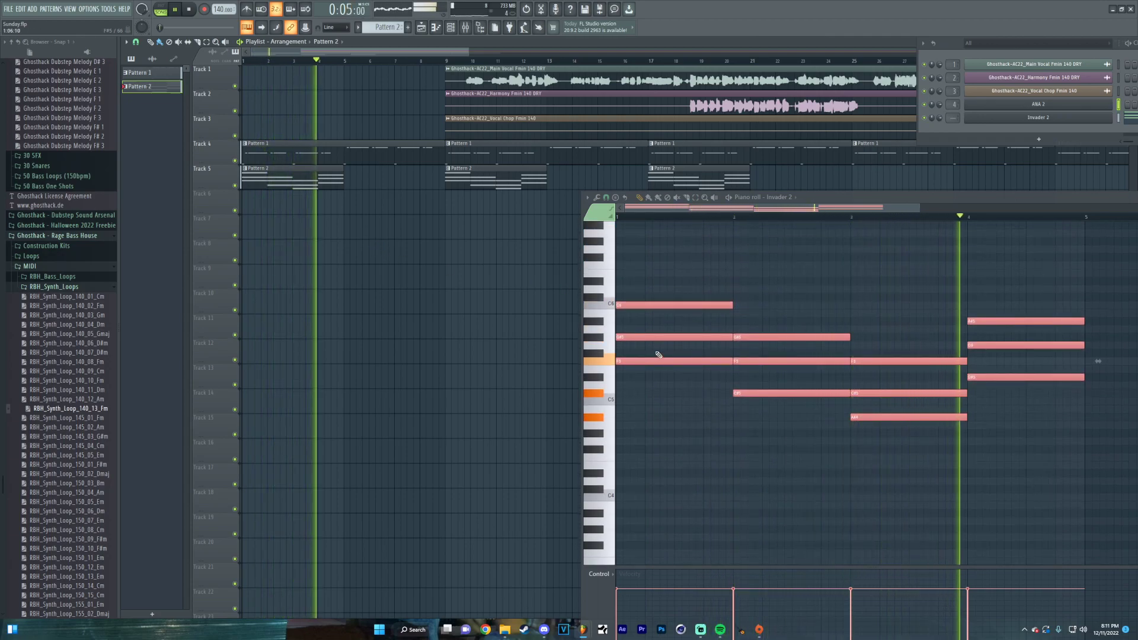
scroll(656, 358, up, 2)
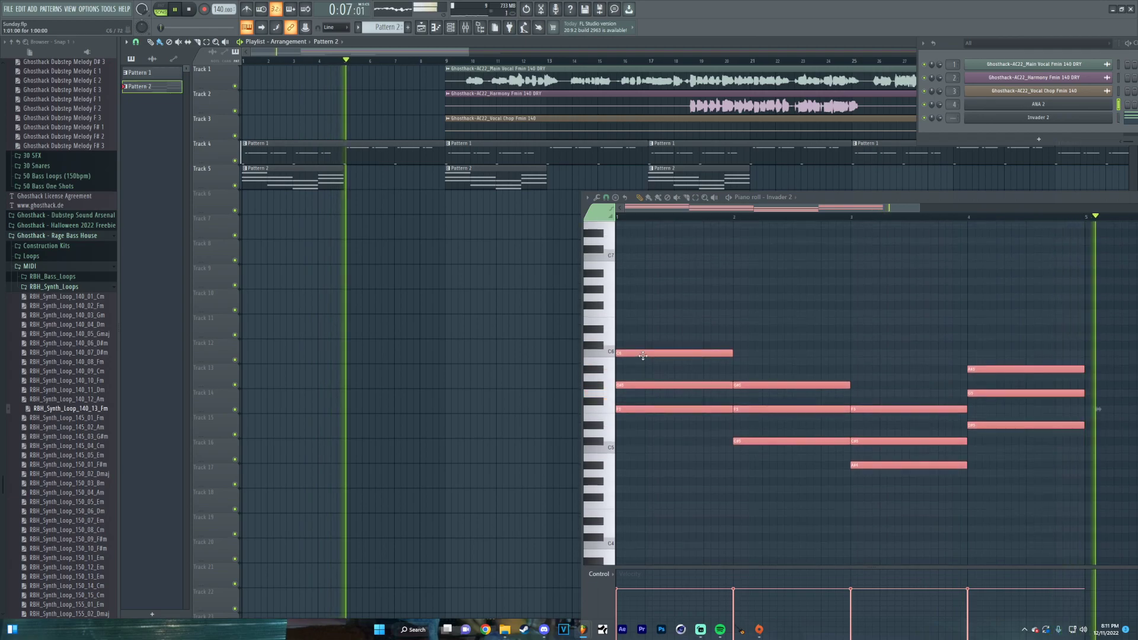
key(space)
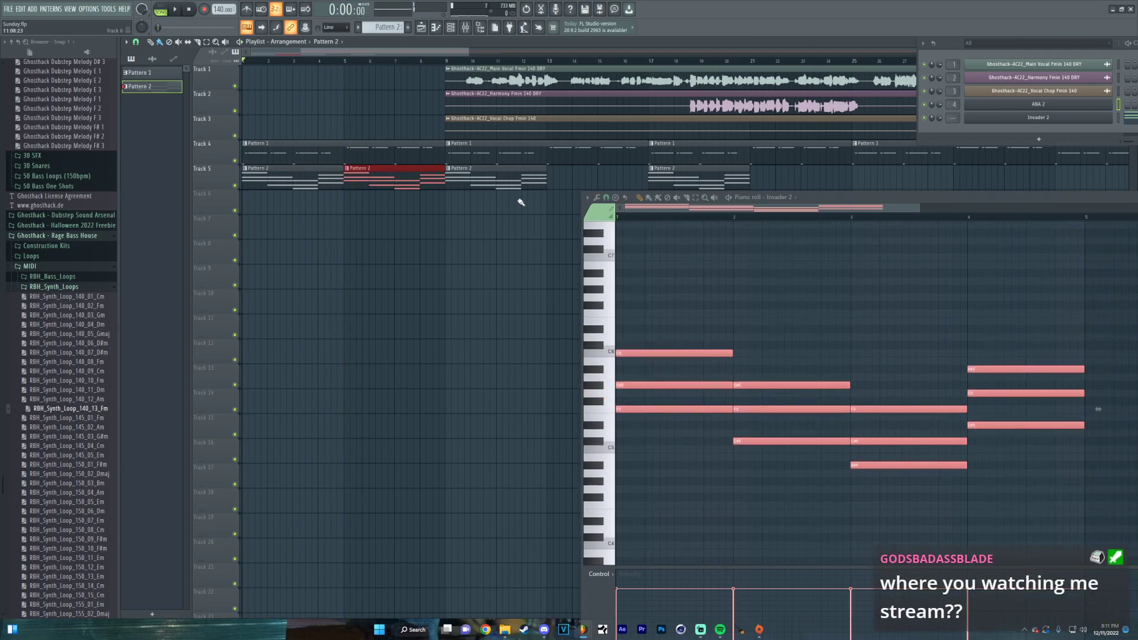
key(space)
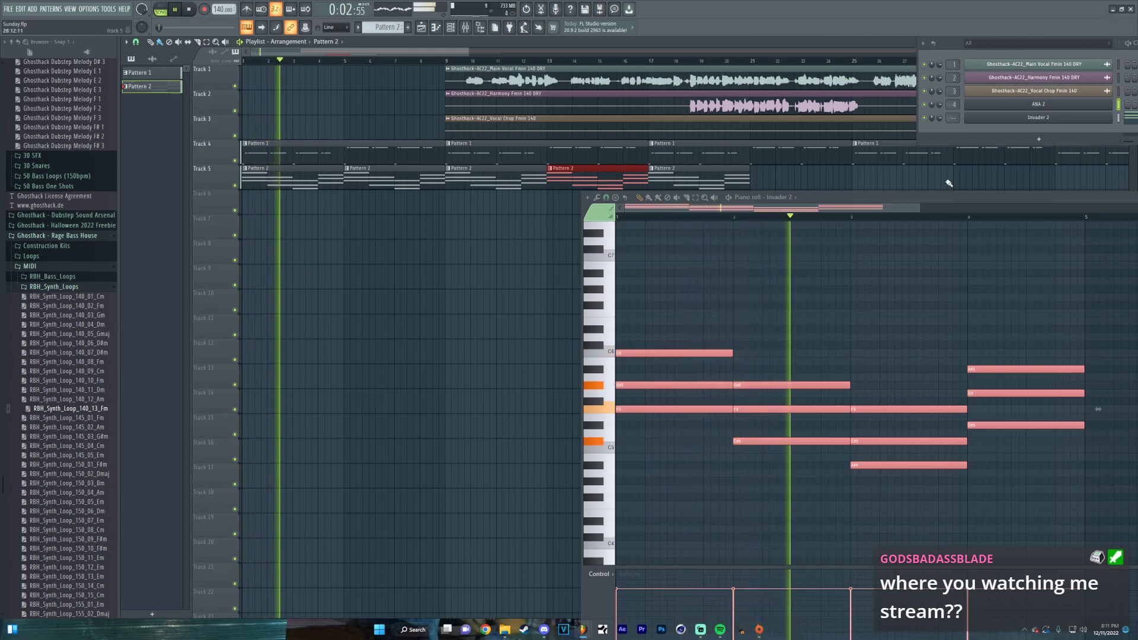
scroll(948, 118, up, 1)
key(space)
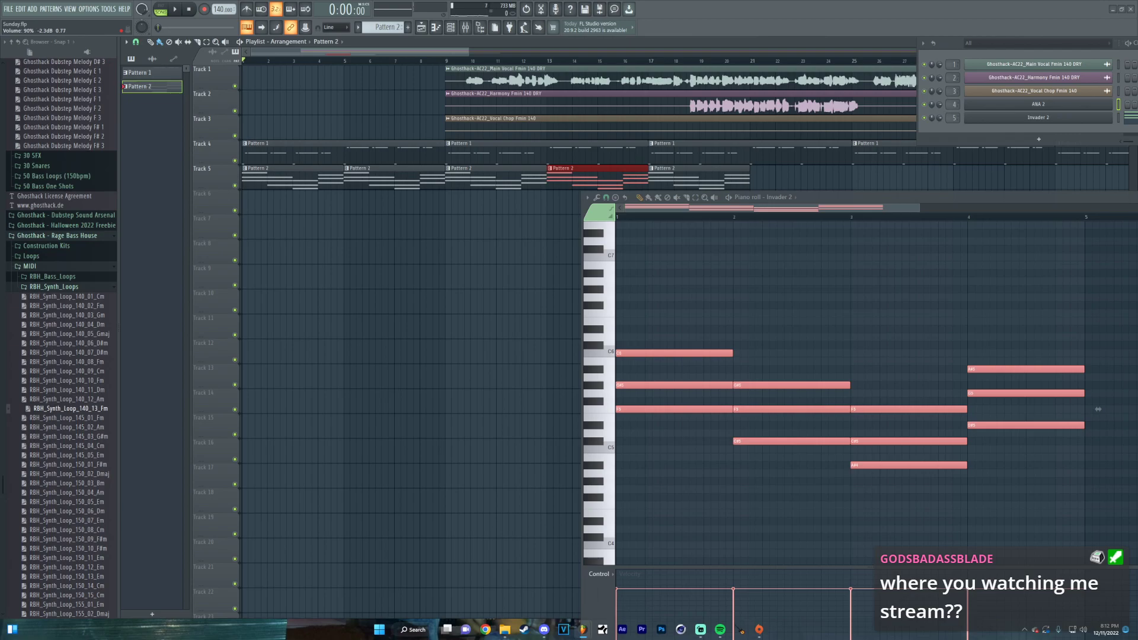
key(space)
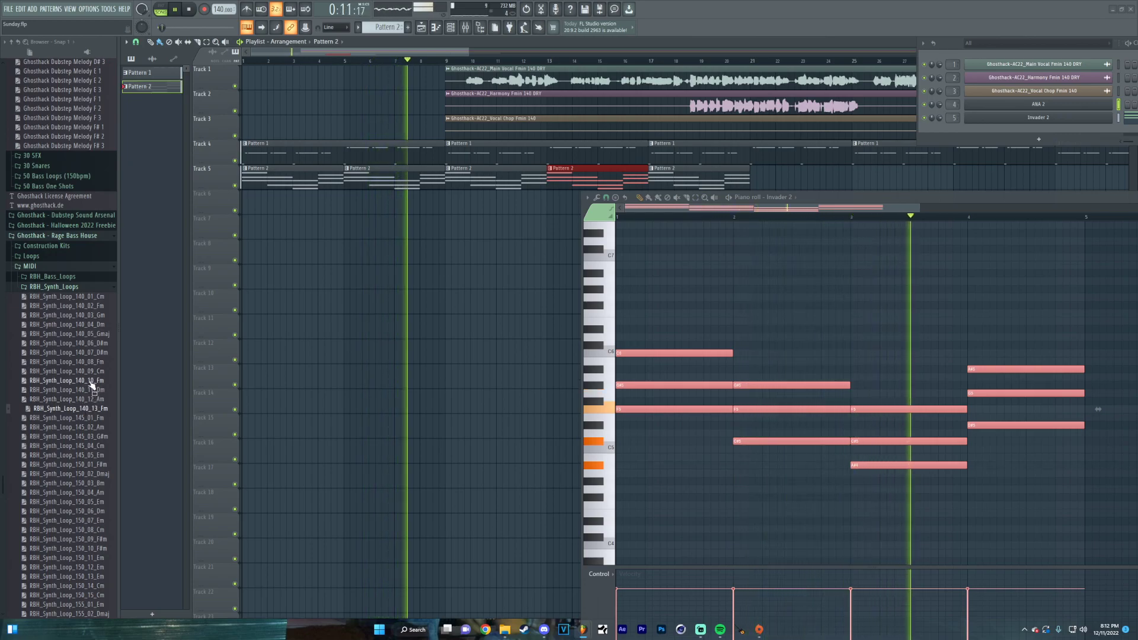
Open Pattern 1's ANA 2 notes from Track 4 in the piano roll
click(409, 153)
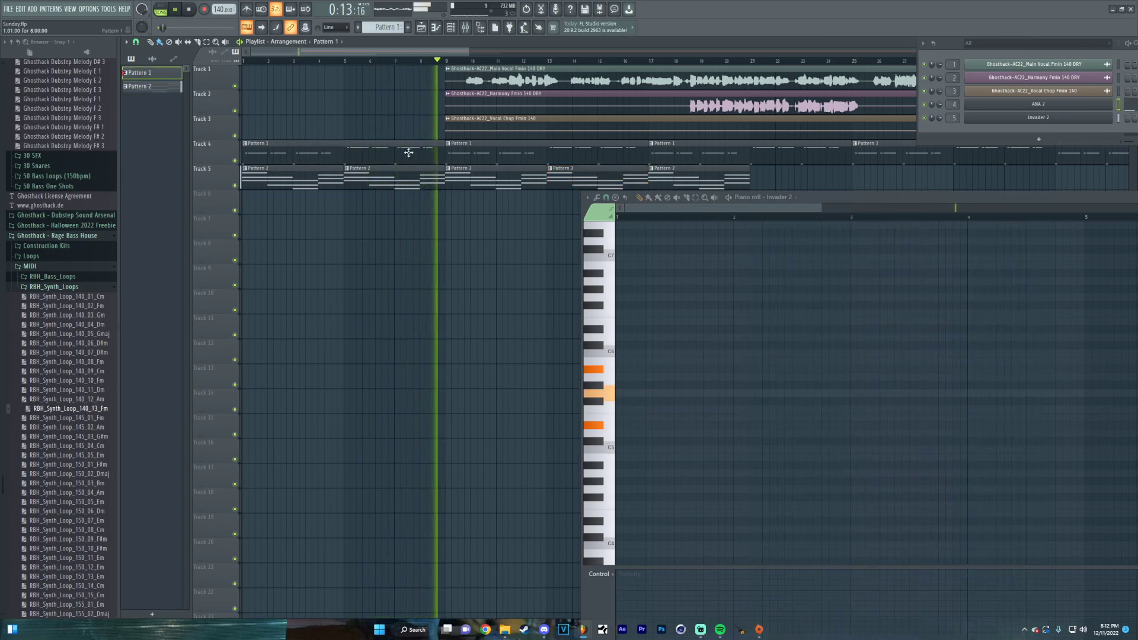
click(408, 153)
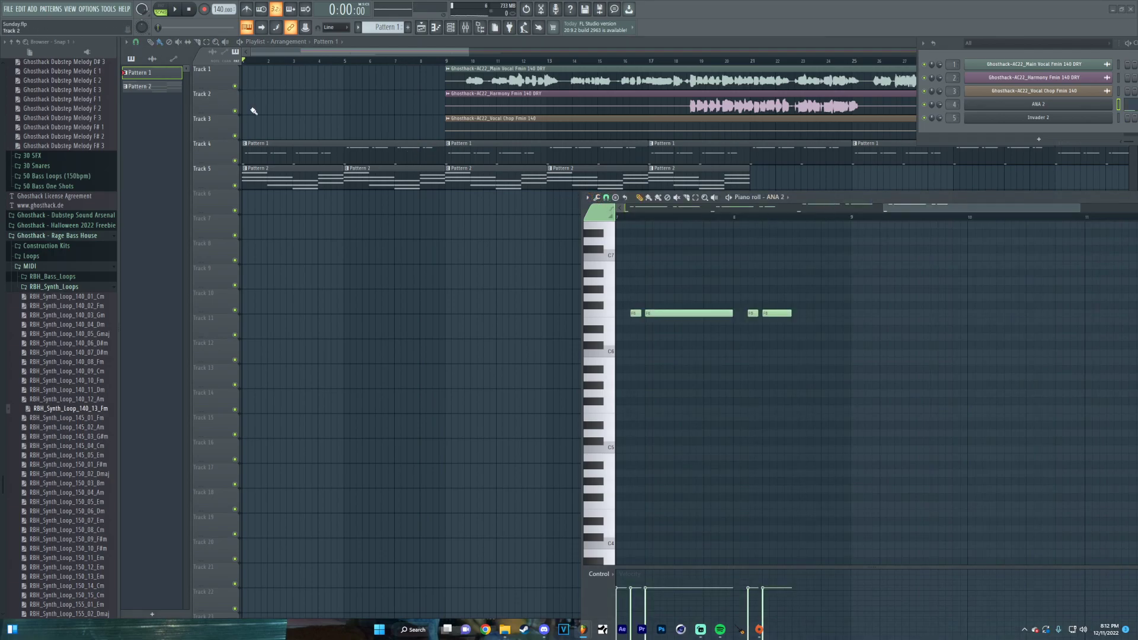
Try arpeggiating the ANA 2 notes with Flip ranges of 3 and 6, a changed time multiplier and a shorter gate, then discard it
click(597, 198)
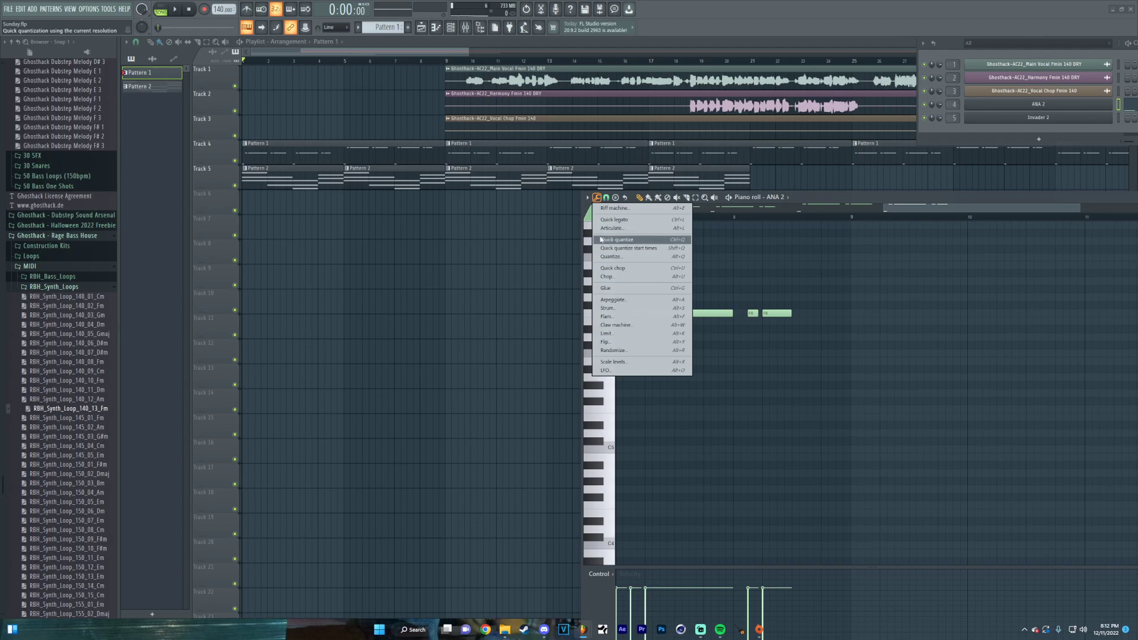
click(633, 300)
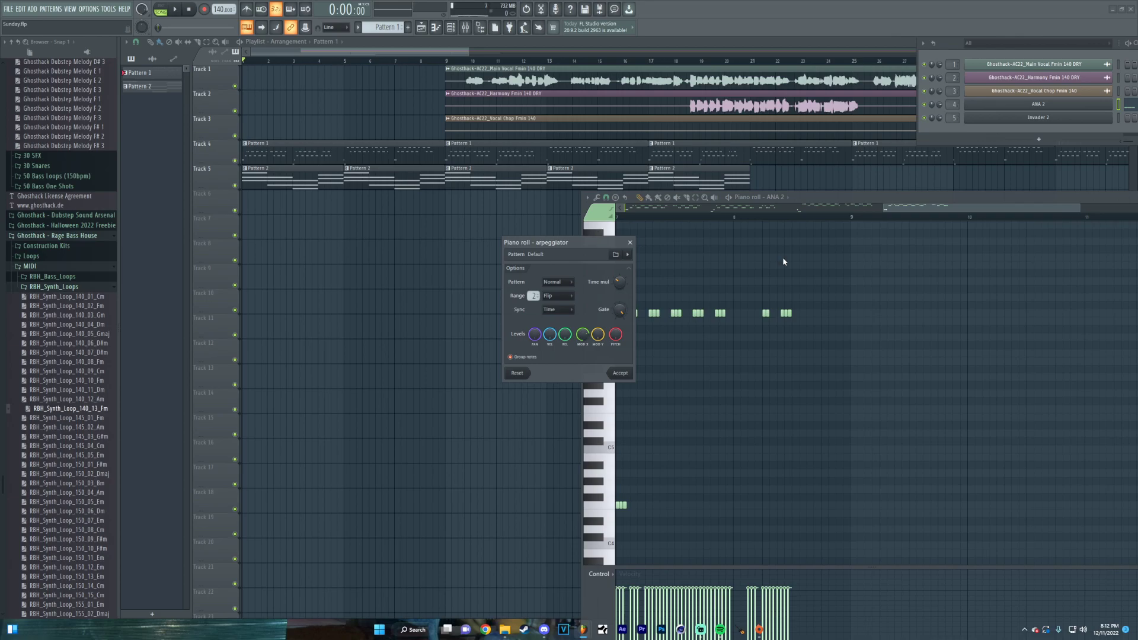
drag(620, 283, 620, 270)
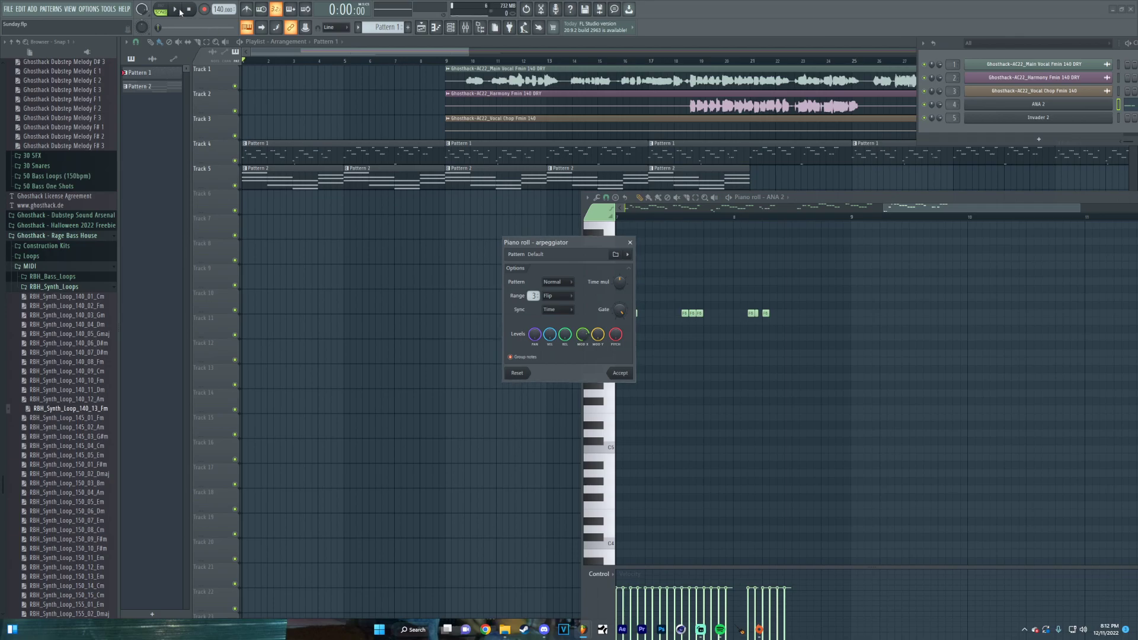
key(space)
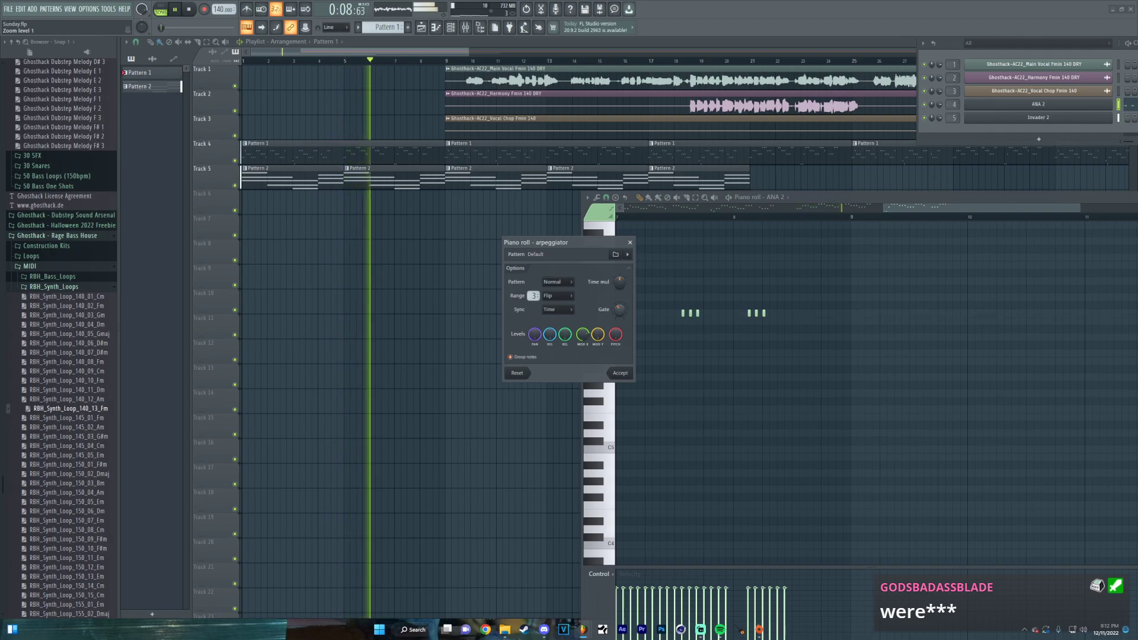
drag(534, 295, 531, 296)
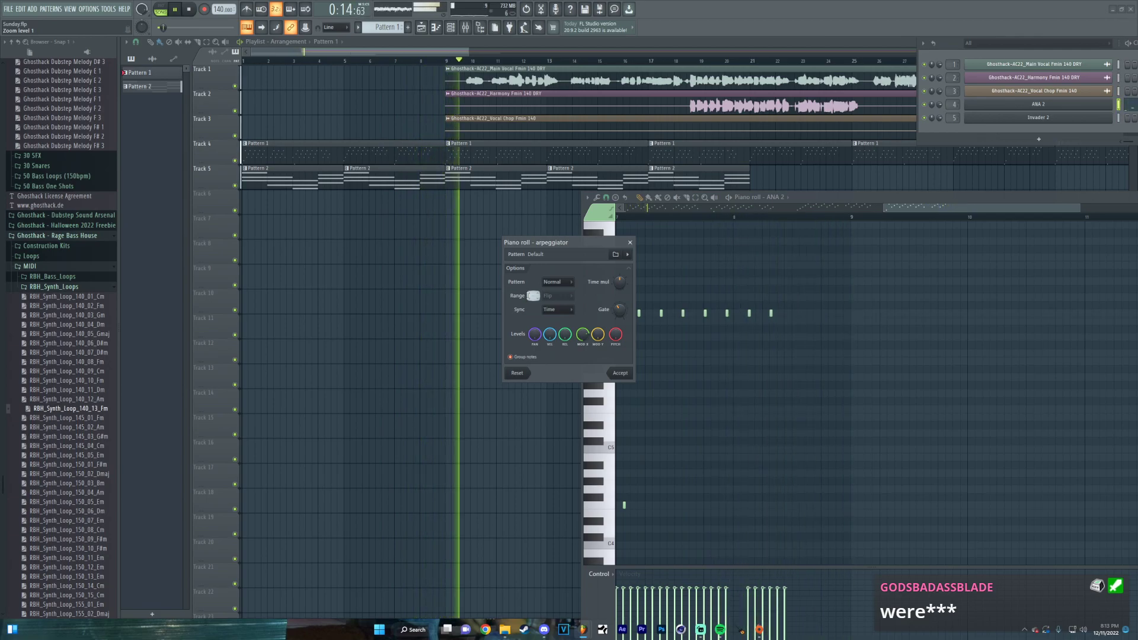
drag(533, 295, 532, 295)
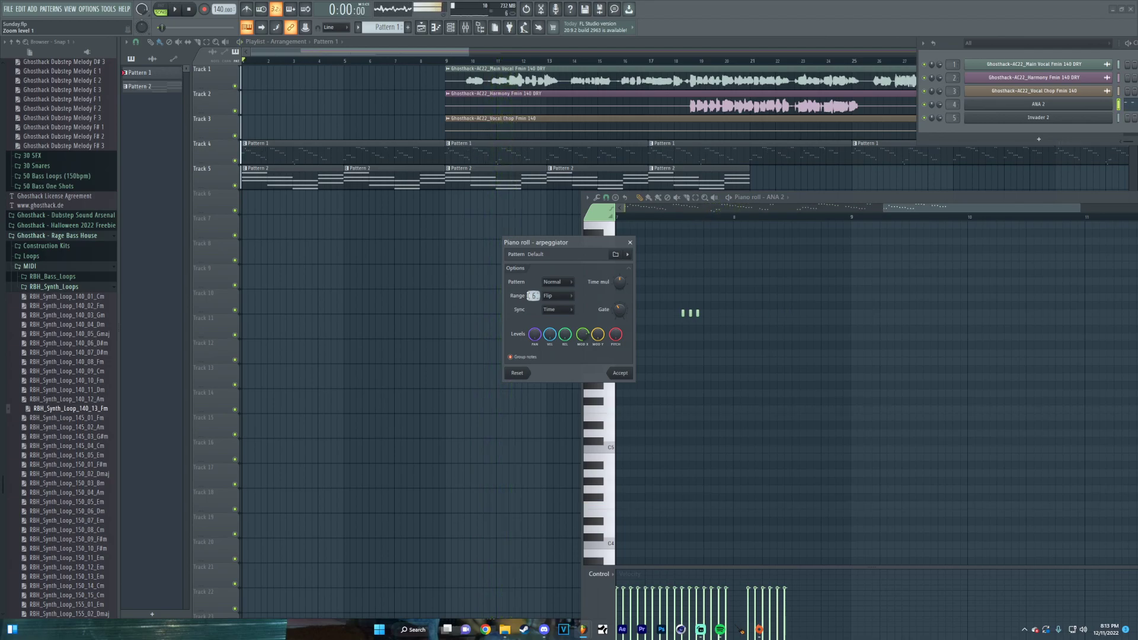
click(630, 242)
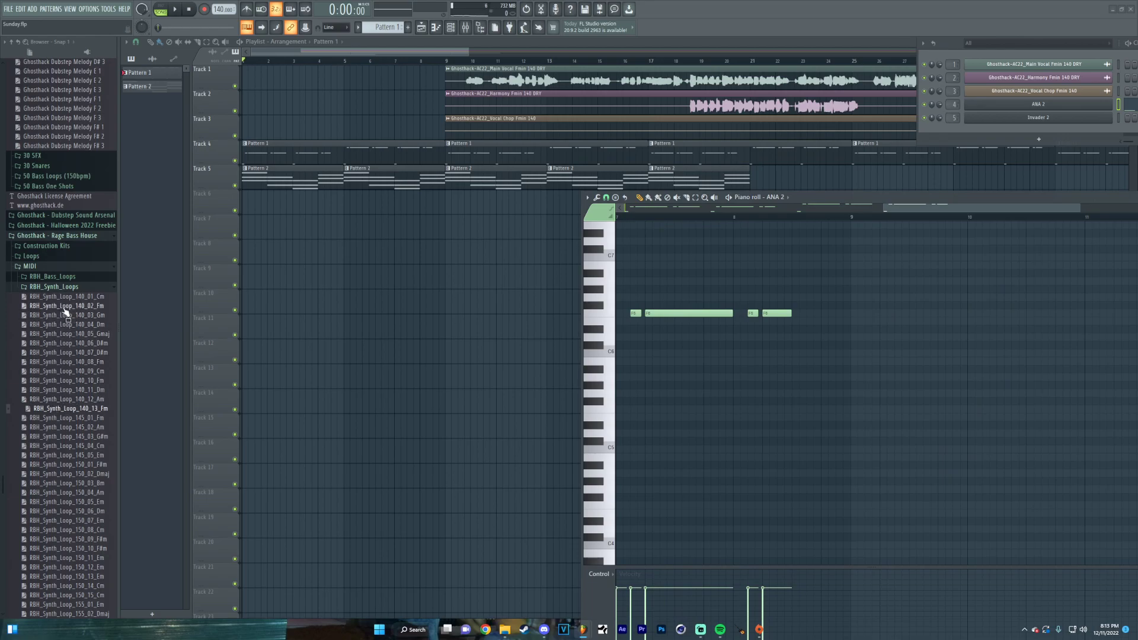
Replace Pattern 1's ANA 2 notes with RBH_Bass_Loops MIDI files, trying 145_03_Fm, 150_07_Fm and 155_02_Fm during song playback
click(57, 277)
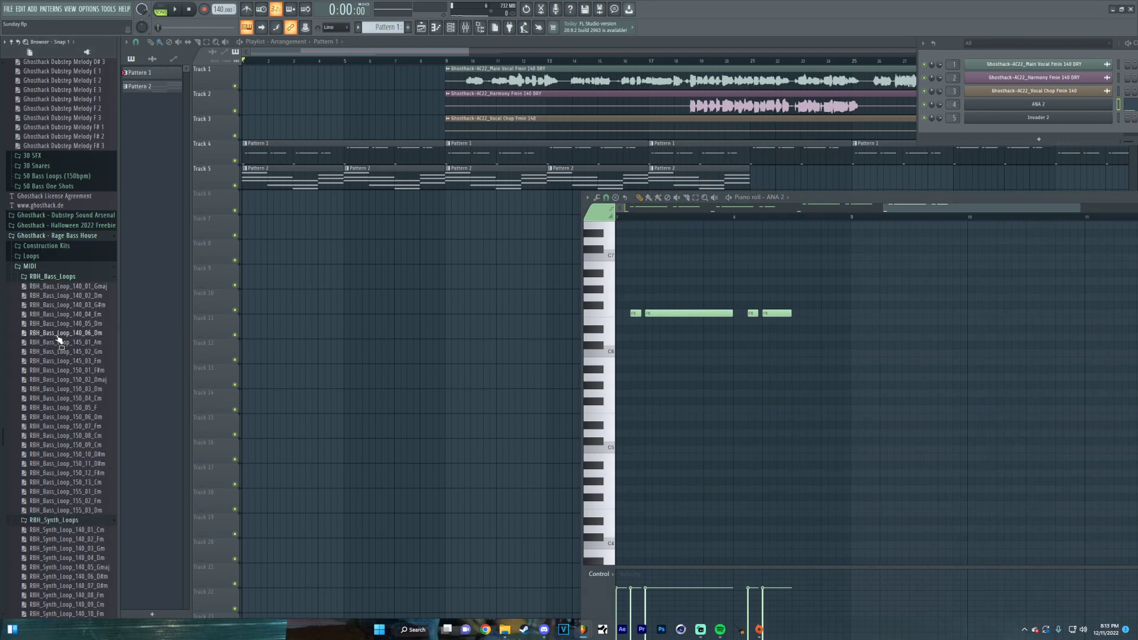
drag(104, 358, 762, 336)
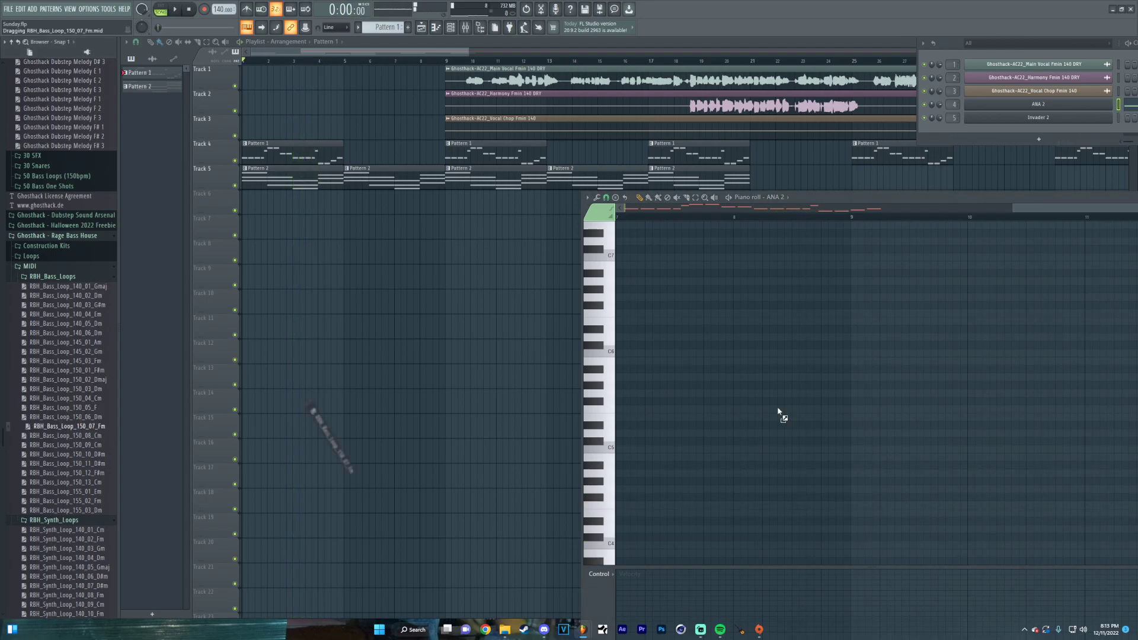
key(space)
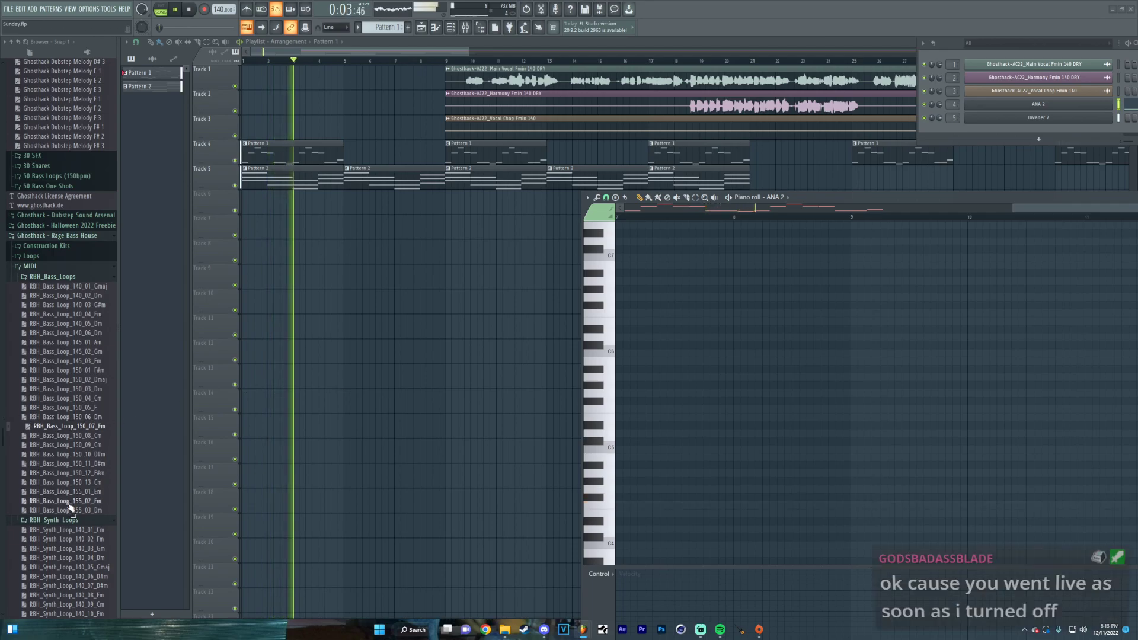
drag(69, 503, 895, 360)
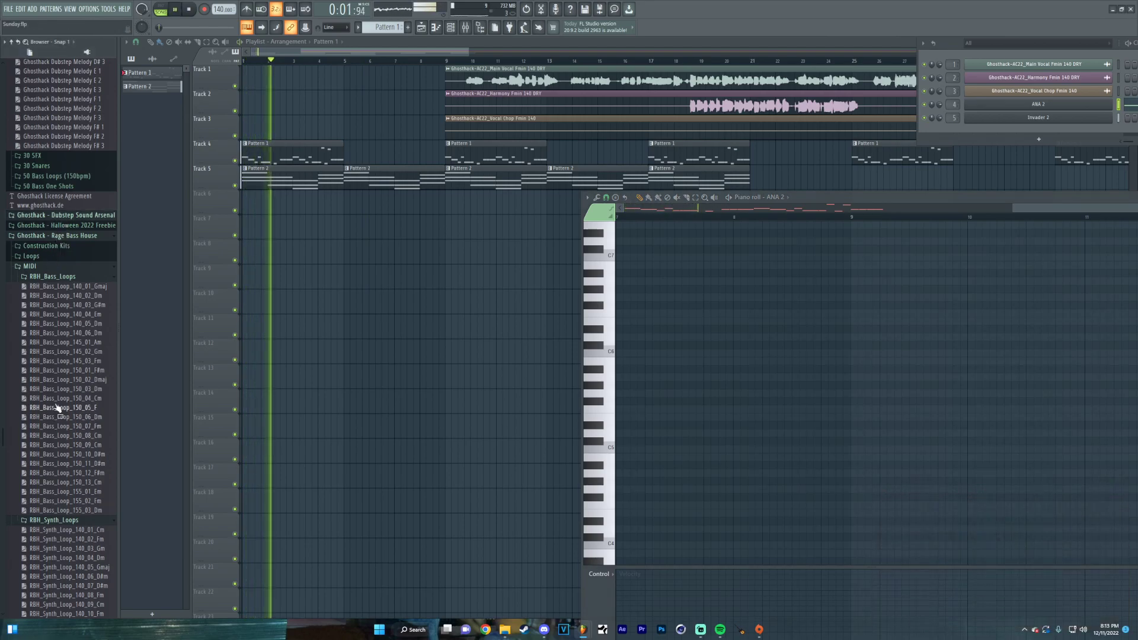
Open the Bass Shots folder of the Ghosthack Advent Calendar 2022 Day 11 pack, collapsing the Melody Loops MIDI folder
scroll(43, 244, up, 15)
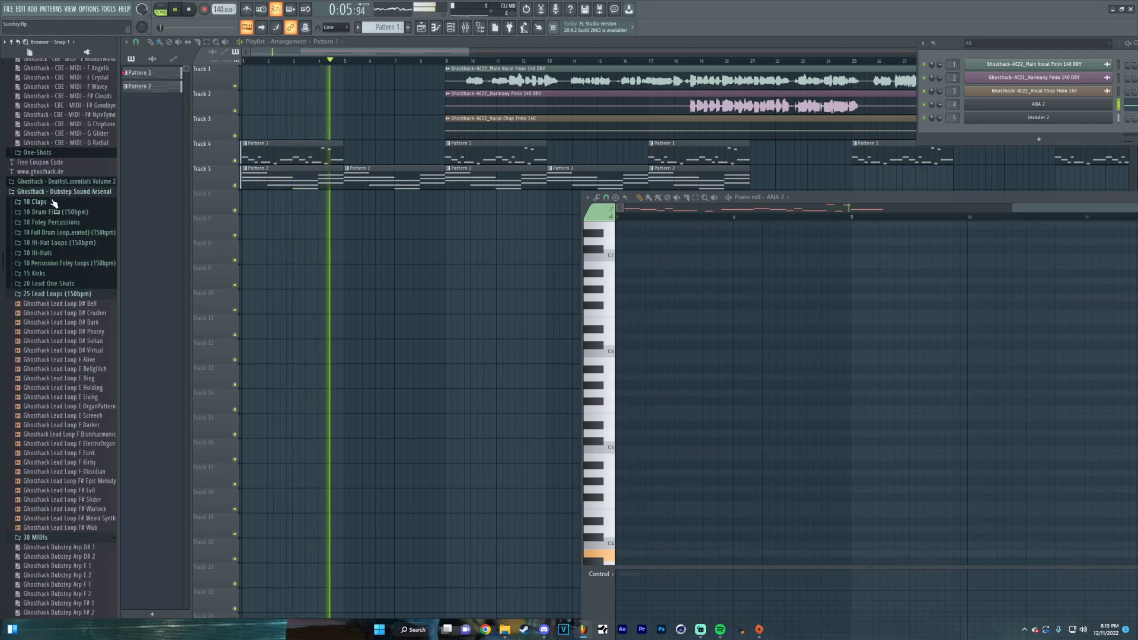
scroll(66, 214, up, 3)
scroll(66, 212, up, 3)
scroll(57, 208, up, 4)
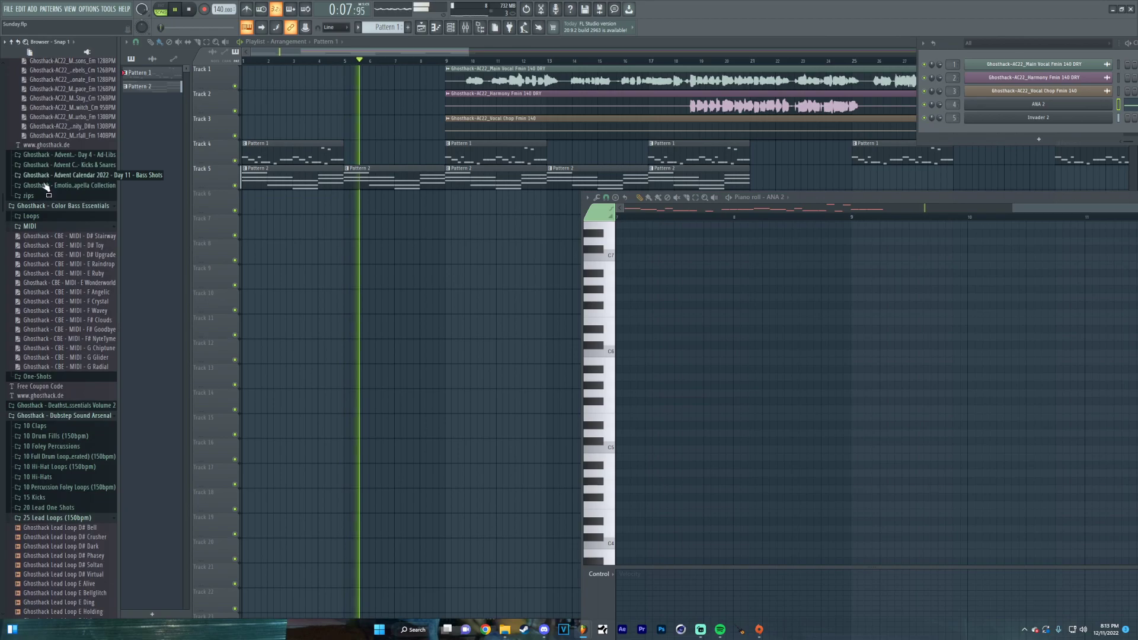
scroll(50, 203, up, 15)
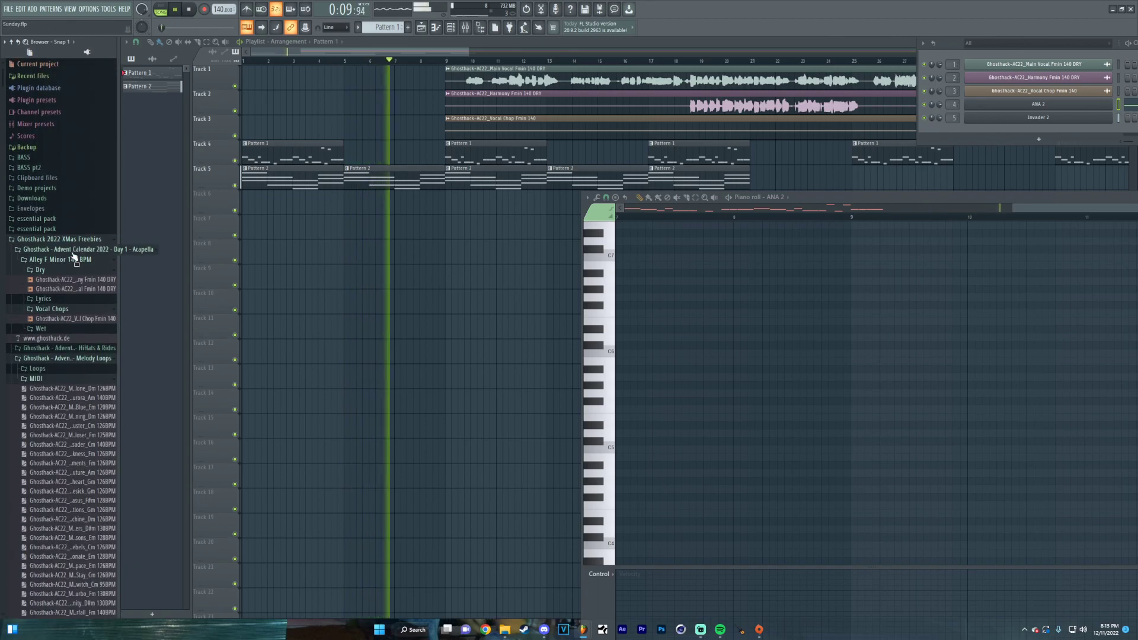
click(36, 379)
click(68, 419)
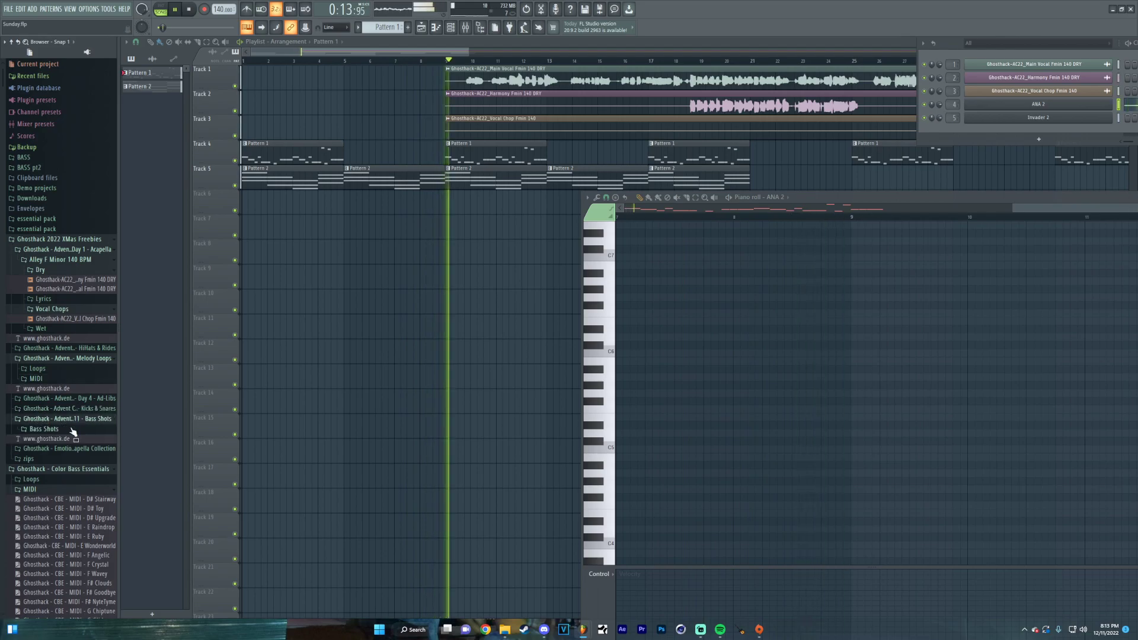
click(70, 429)
Preview bass shot samples including Bass Shot 11_C and Bass Shot 22_F over the song, and stop playback
scroll(61, 414, down, 3)
click(54, 430)
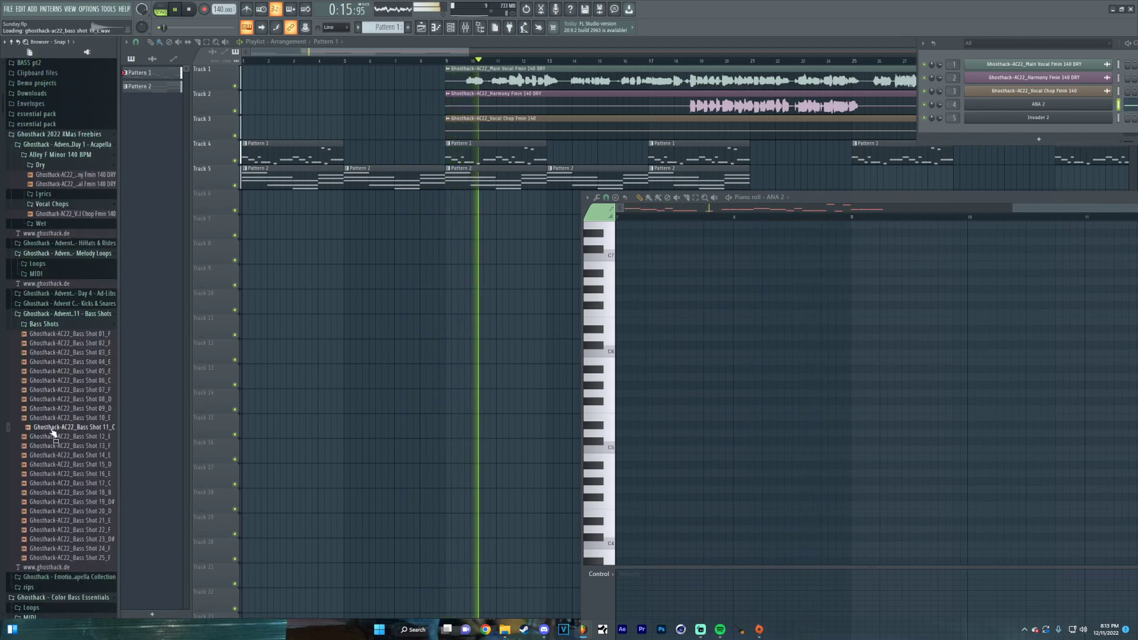
click(70, 531)
key(space)
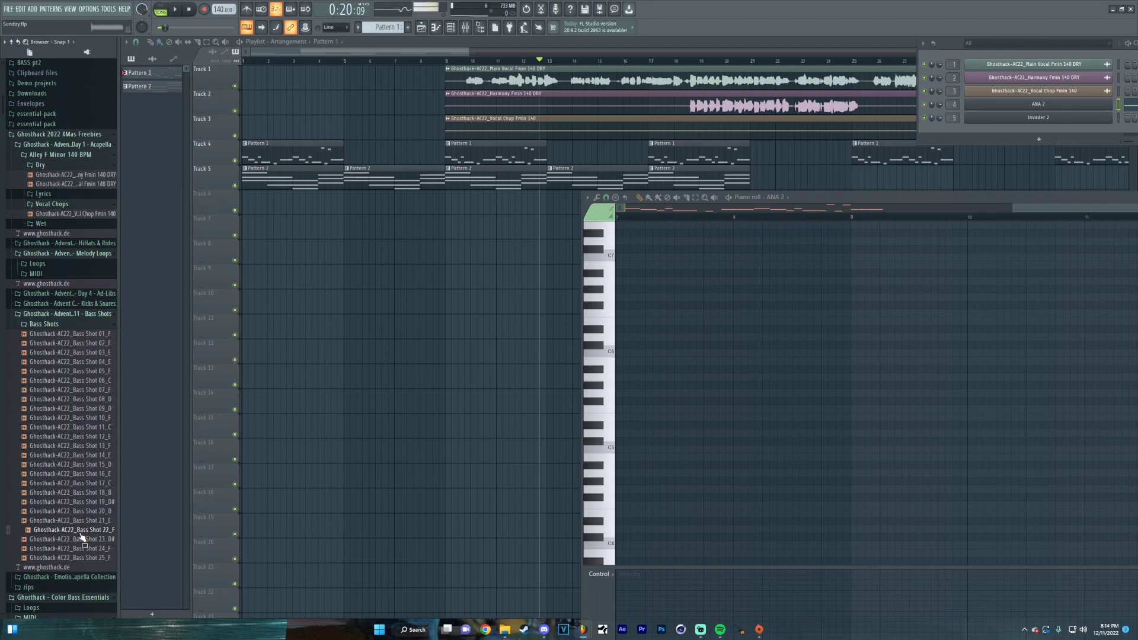
Try Bass Shot 22_F in place of ANA 2 on its existing channel, and delete that channel
drag(501, 394, 1039, 106)
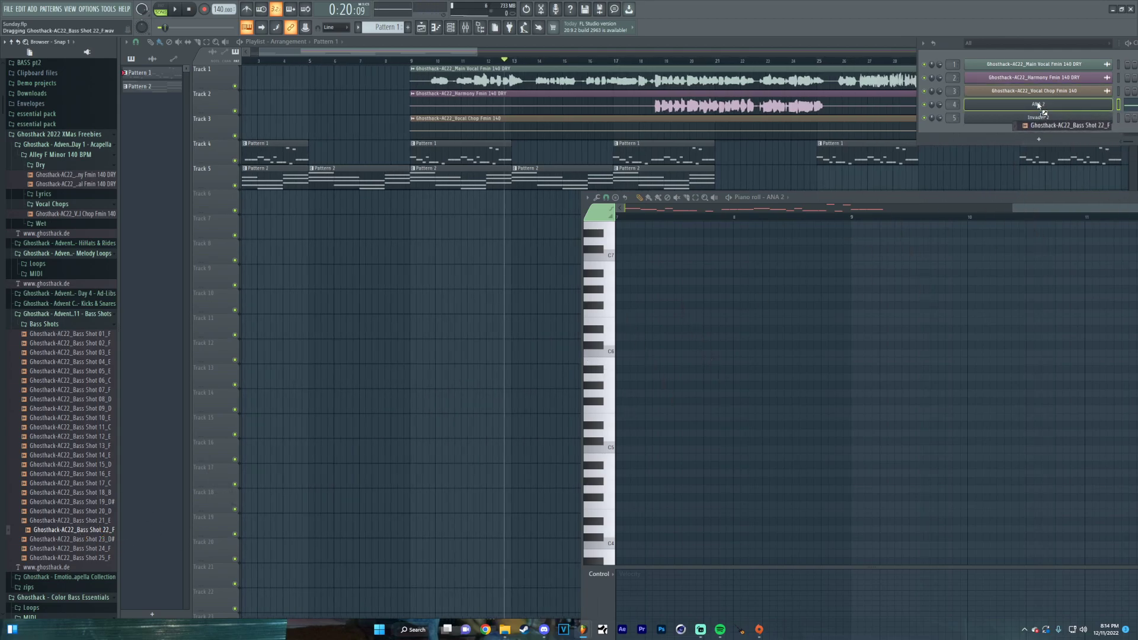
right_click(1029, 107)
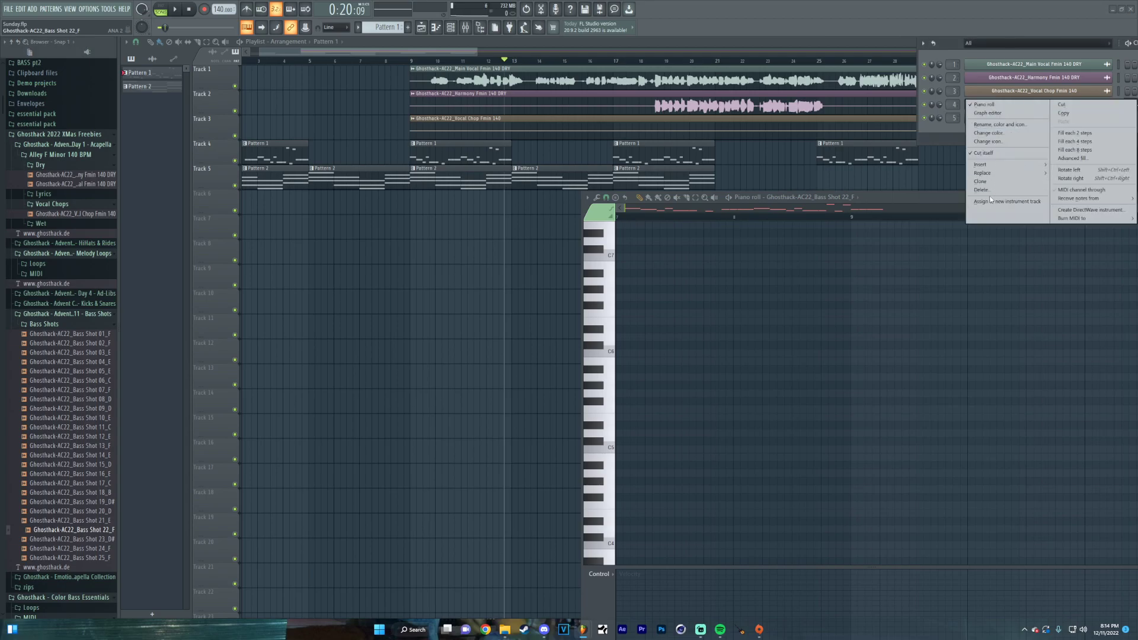
click(542, 222)
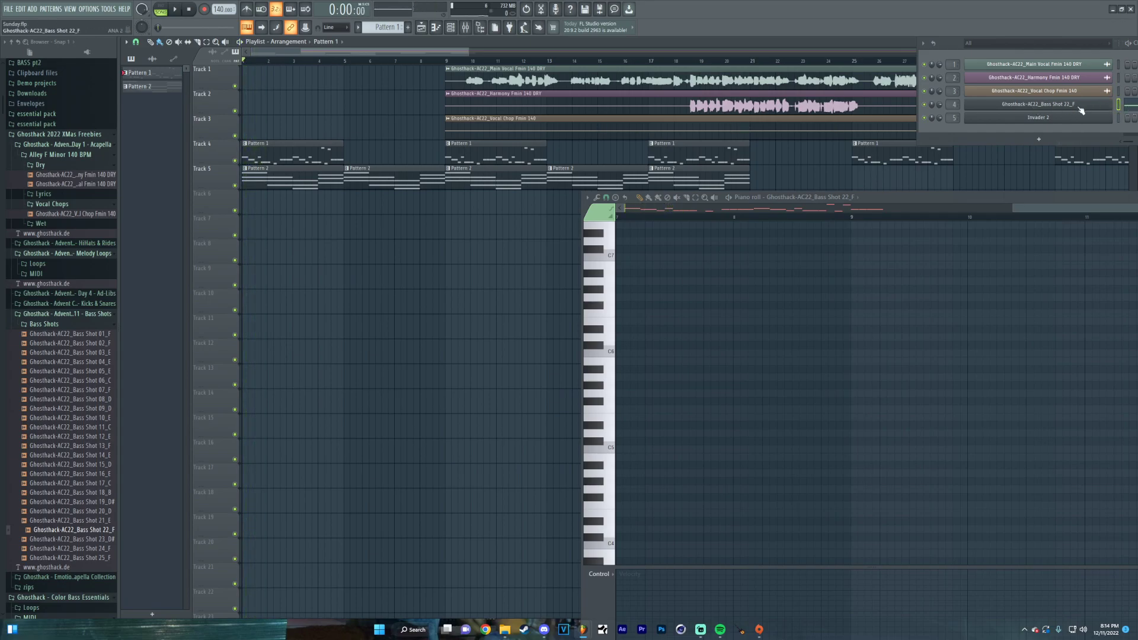
right_click(1047, 107)
click(1008, 189)
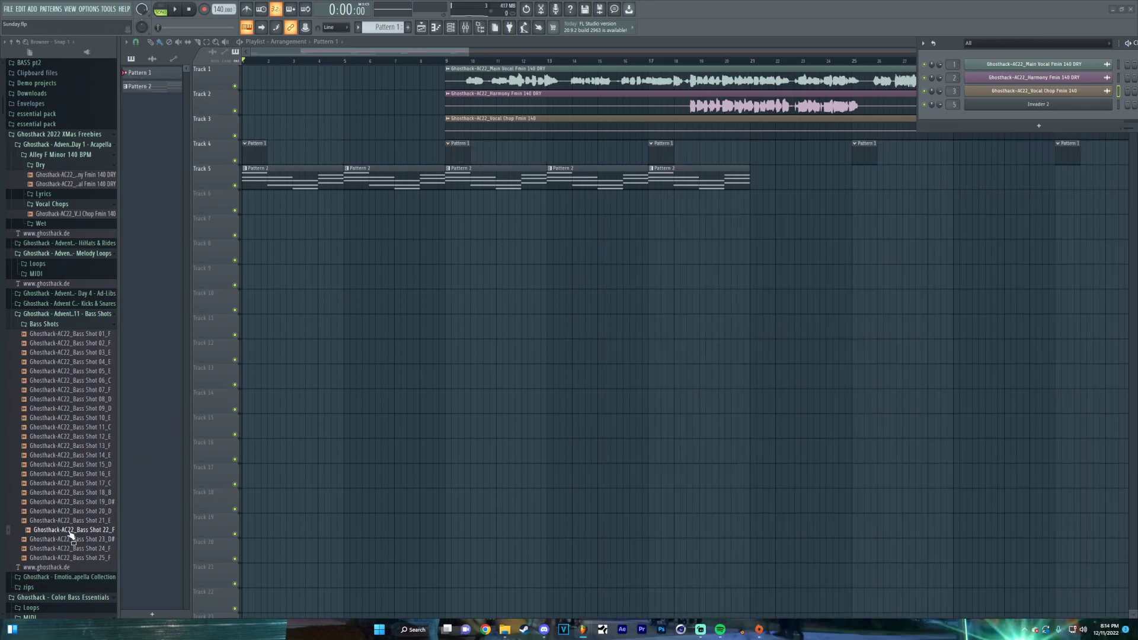
Add Bass Shot 22_F as a new channel and open its piano roll in Pattern 1
drag(825, 226, 1017, 117)
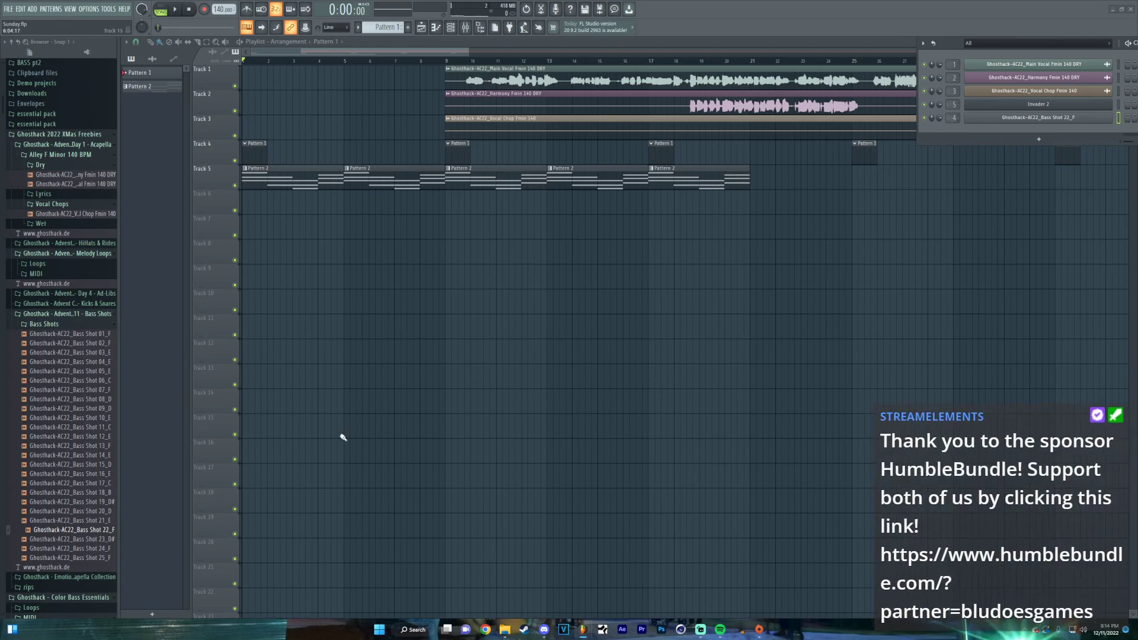
right_click(1011, 118)
click(1008, 126)
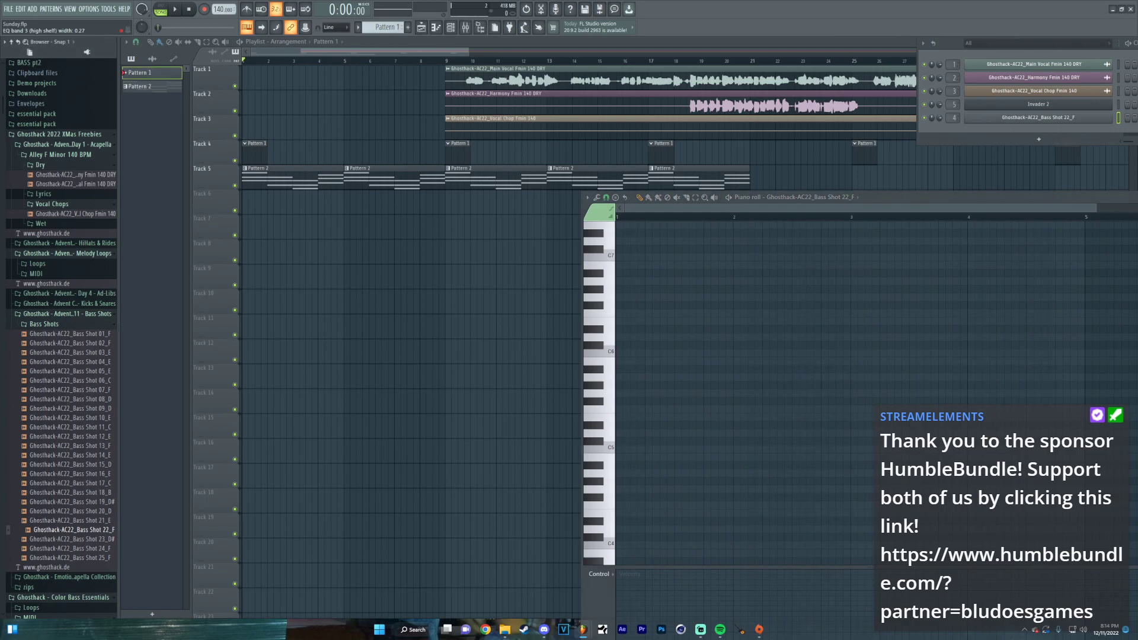
Collapse Bass Shots, expand the Melody Loops MIDI folder and play the song with its Fm 125BPM file loaded for Bass Shot 22_F
click(58, 325)
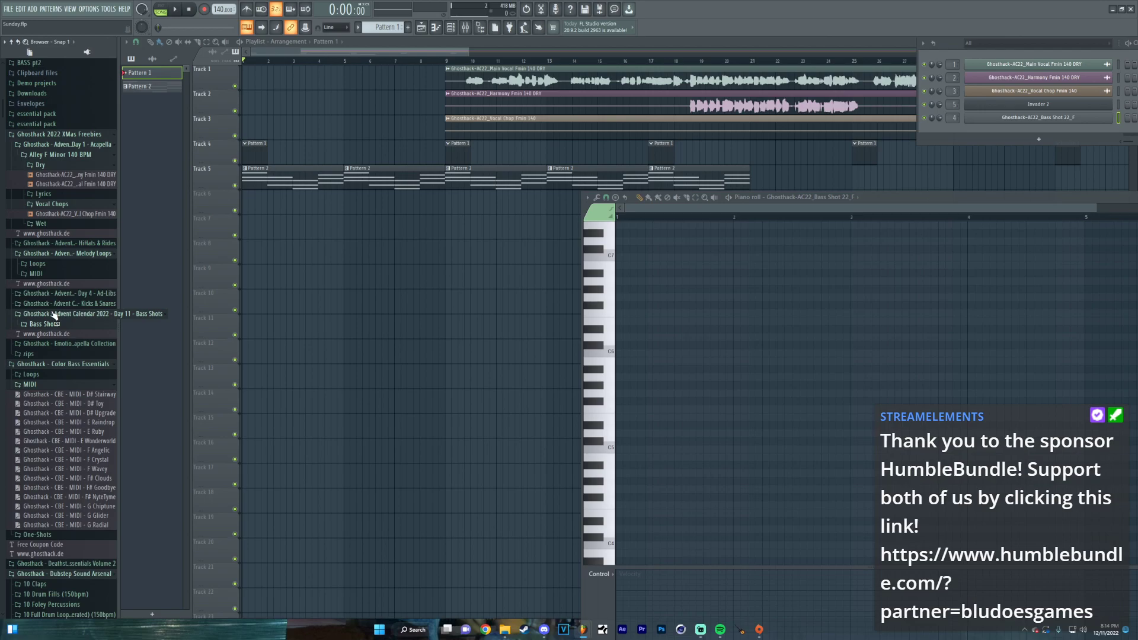
click(46, 275)
drag(50, 337, 781, 355)
key(space)
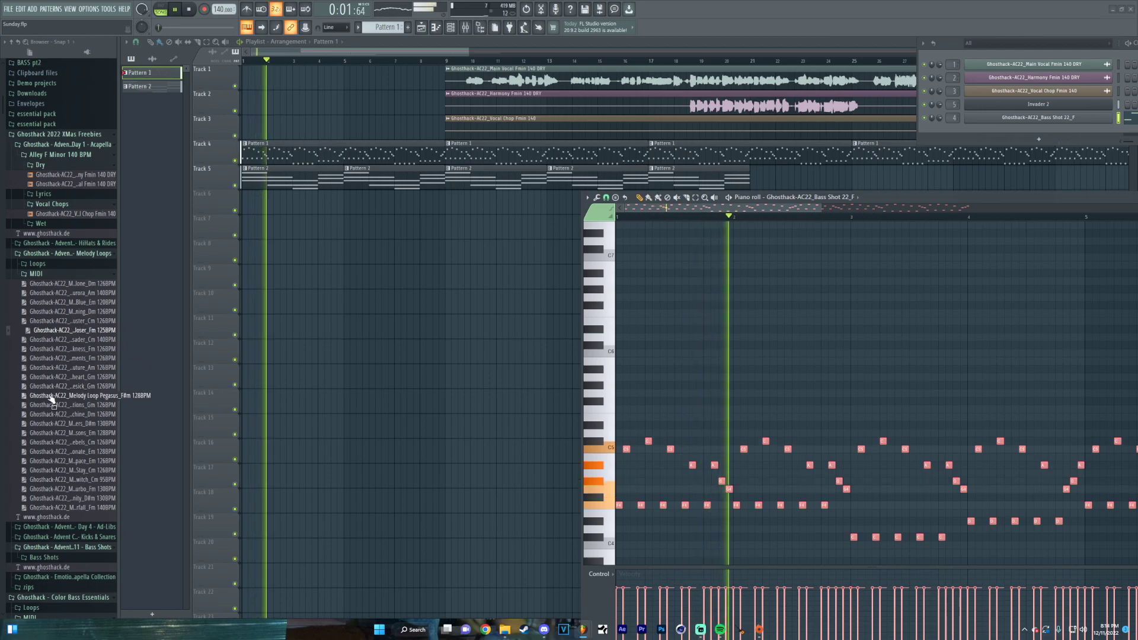
Try the Fm 130BPM melody loop MIDI as the Bass Shot 22_F notes and check its note range during playback
drag(70, 492, 770, 399)
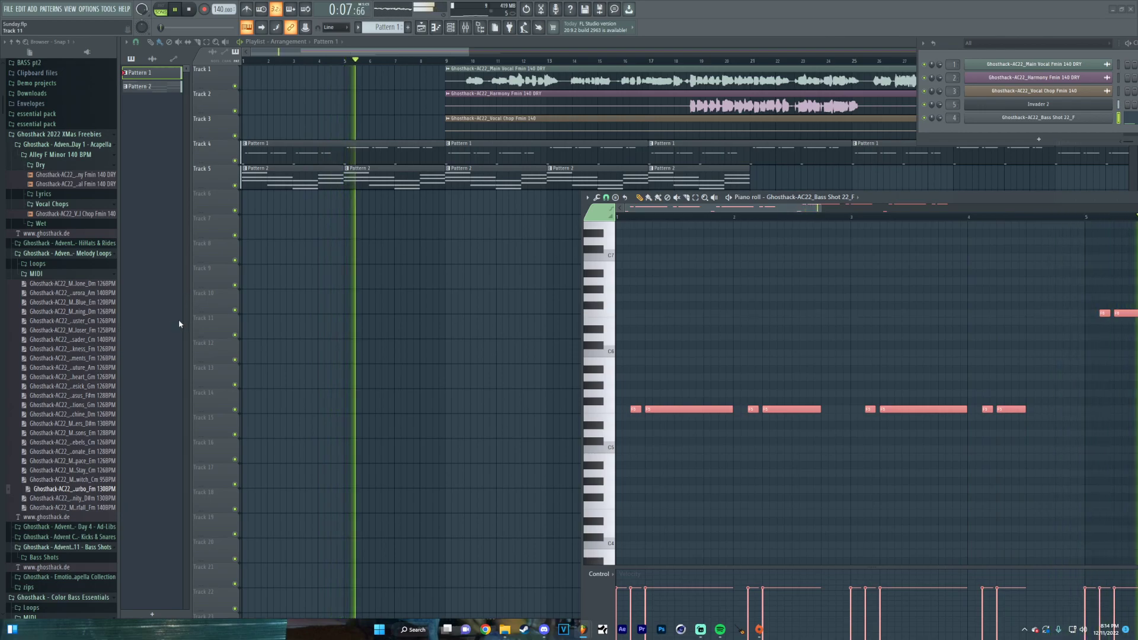
scroll(819, 346, down, 5)
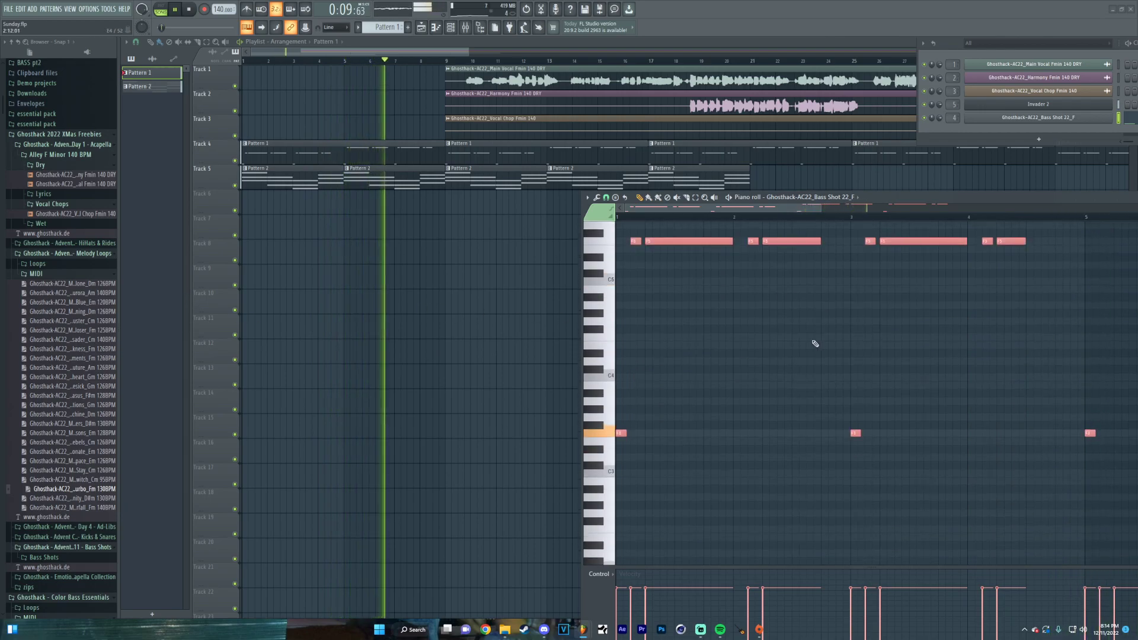
scroll(836, 350, down, 4)
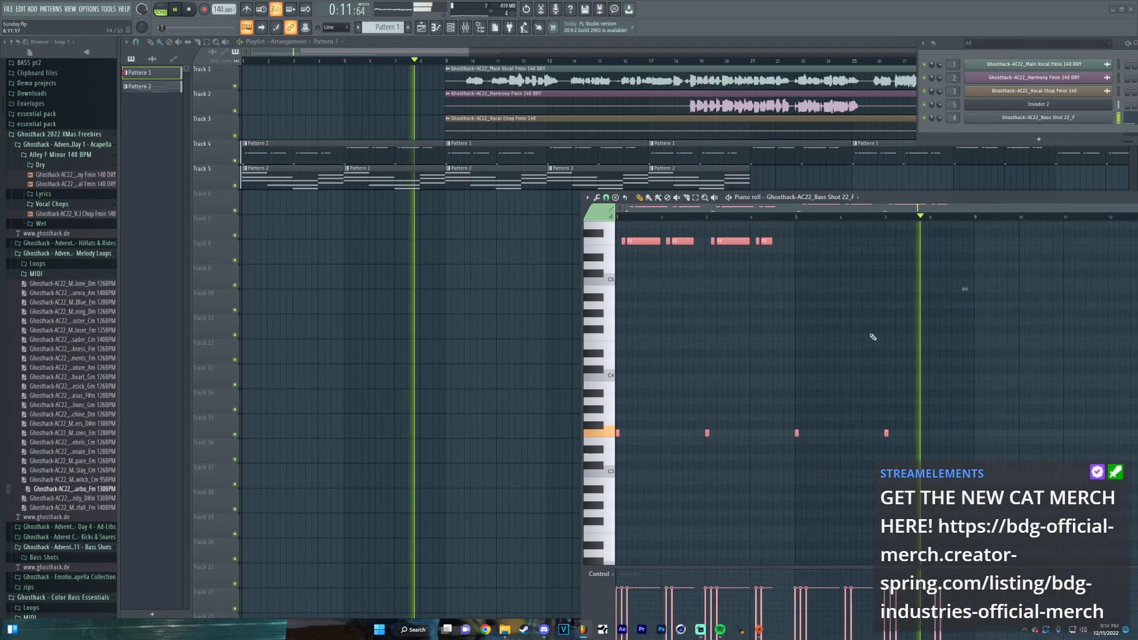
scroll(933, 333, up, 4)
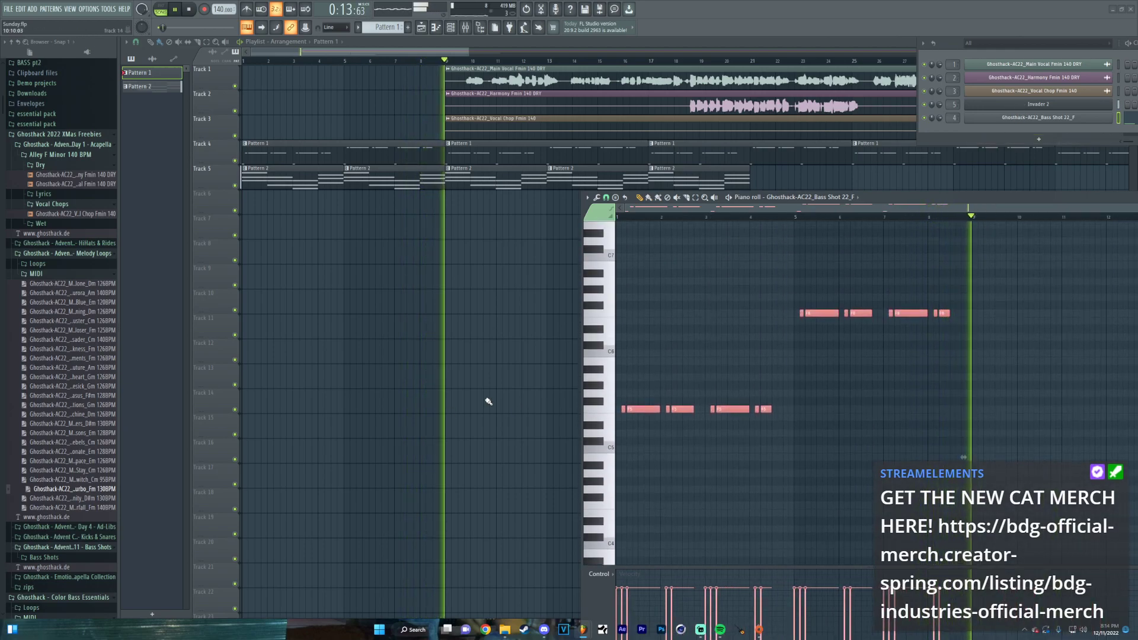
scroll(770, 375, down, 4)
key(space)
Try the Fm 140BPM melody loop MIDI as the Bass Shot 22_F notes and listen briefly
drag(891, 422, 884, 422)
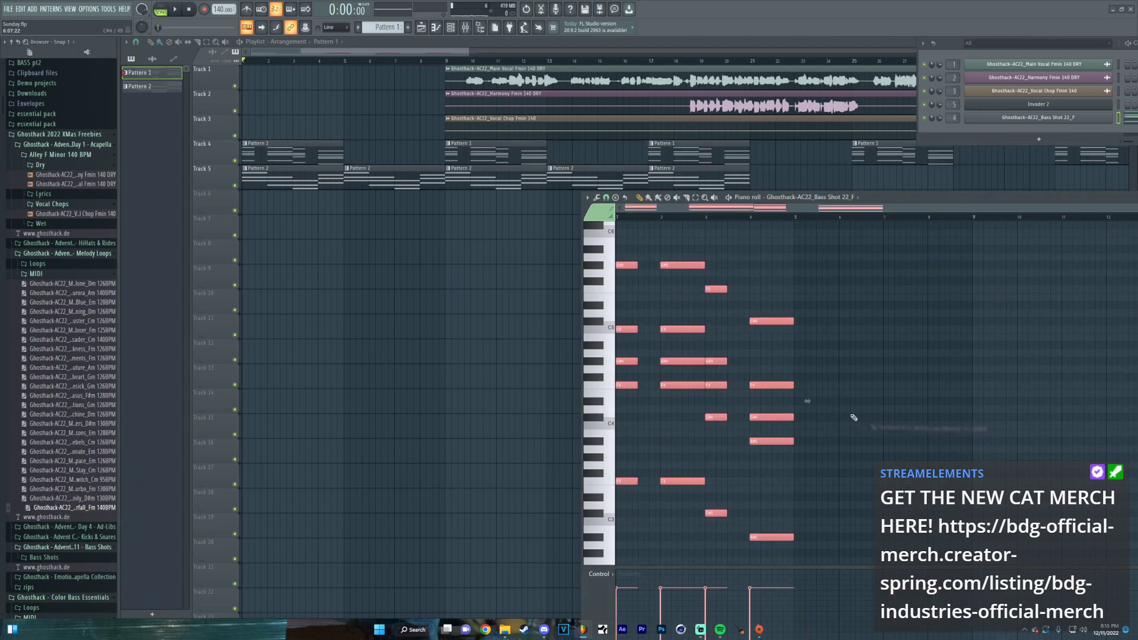
key(space)
key(space)
Replace the Bass Shot 22_F notes with the Fm 126BPM melody loop MIDI and listen to them in the song
drag(65, 348, 759, 354)
key(space)
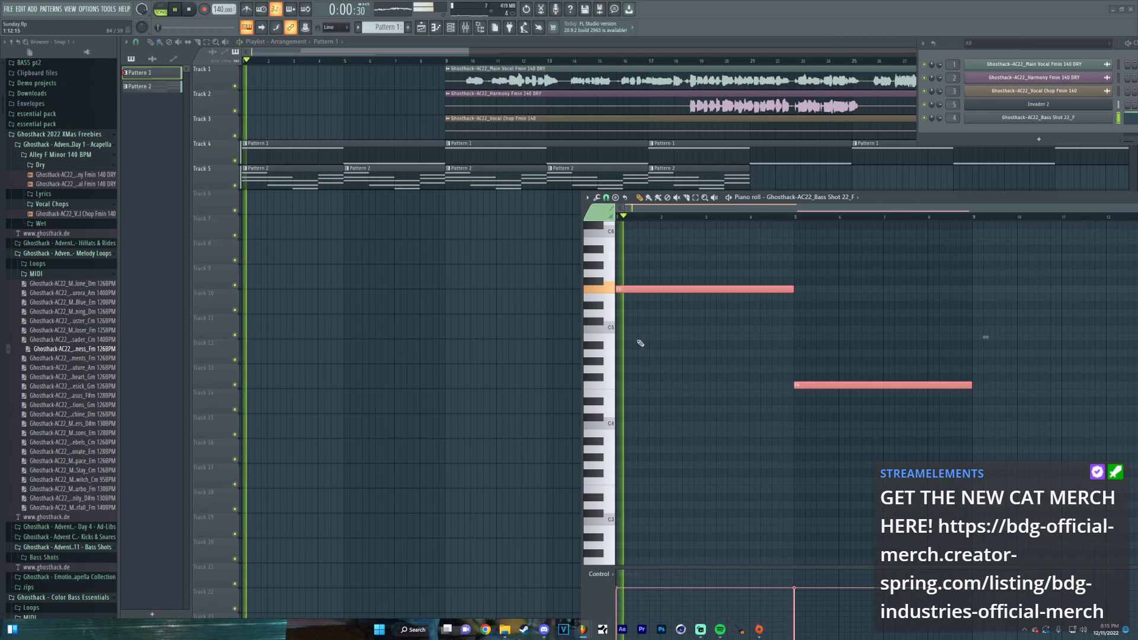
scroll(880, 331, up, 3)
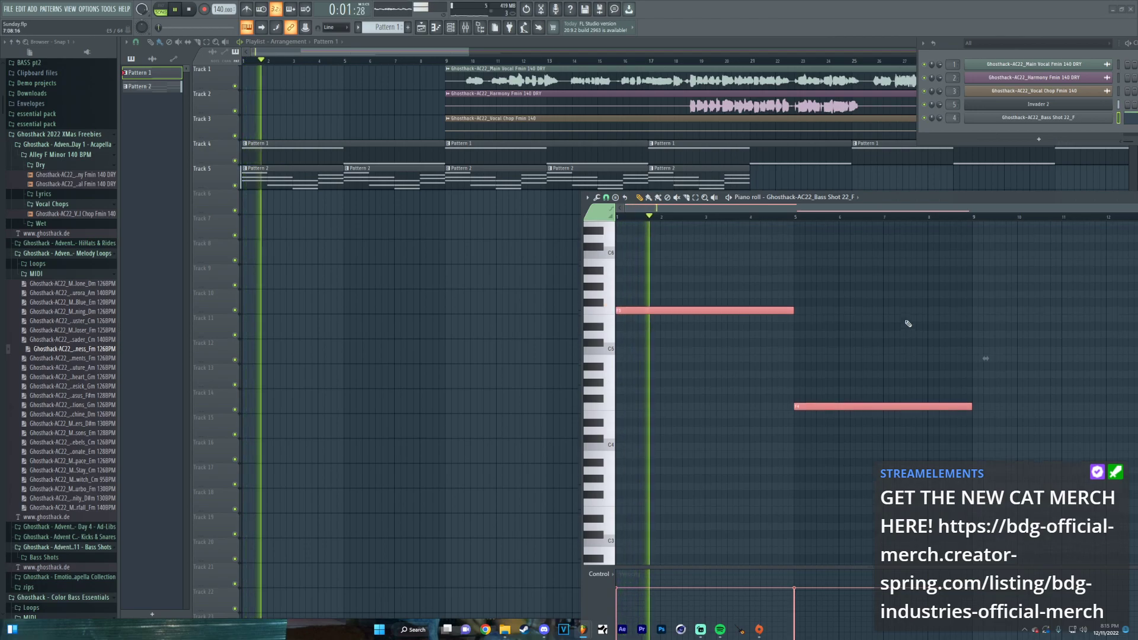
key(space)
Replace the Bass Shot 22_F channel's instrument with ANA 2
right_click(1006, 122)
mouse_move(1004, 196)
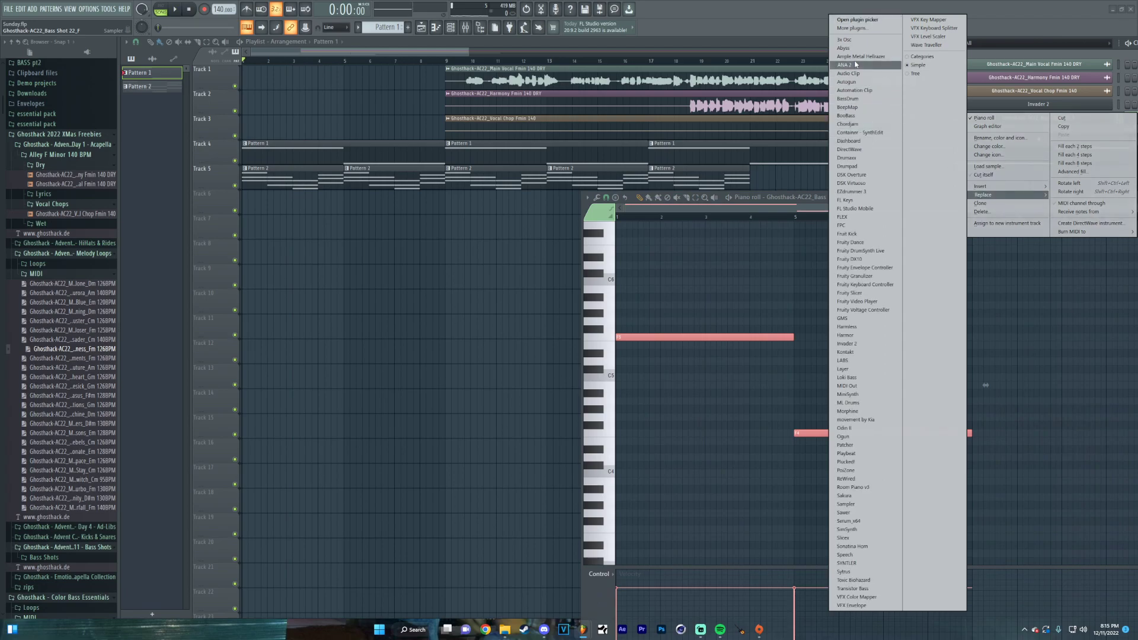
click(855, 64)
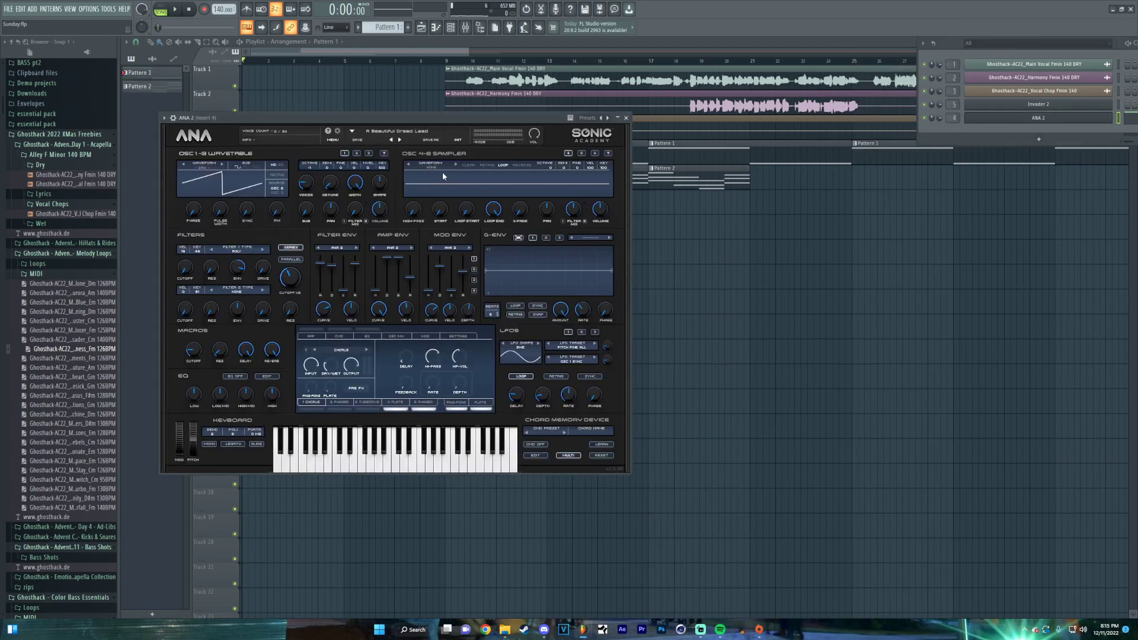
Filter the ANA 2 presets to the 808 category and Bass House genre, and load Clean But Big
click(413, 131)
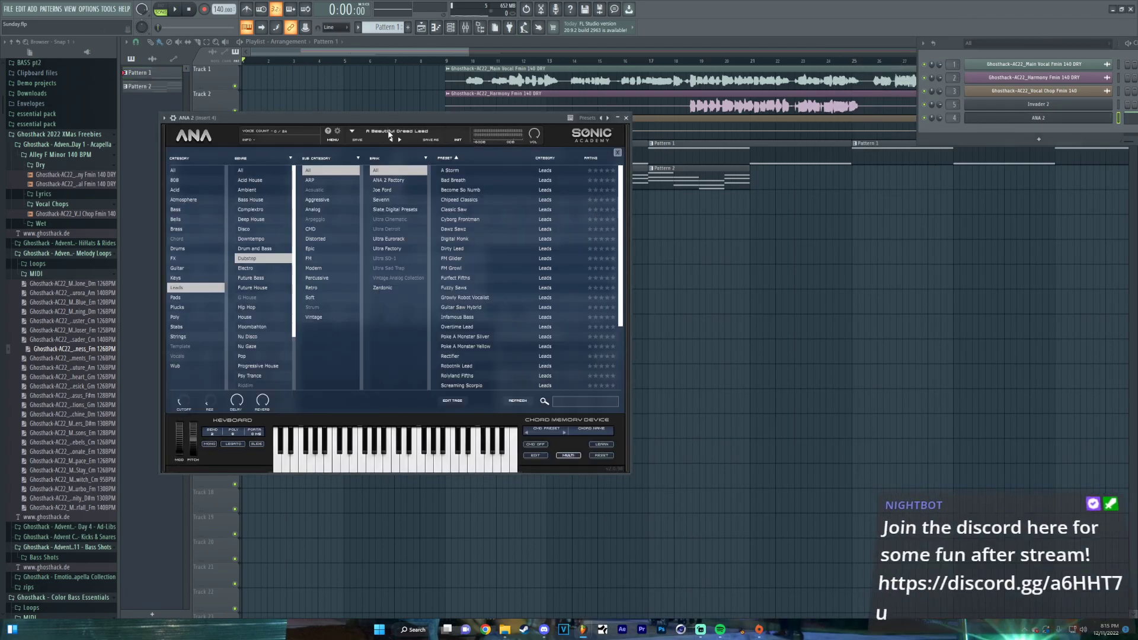
click(178, 180)
click(256, 201)
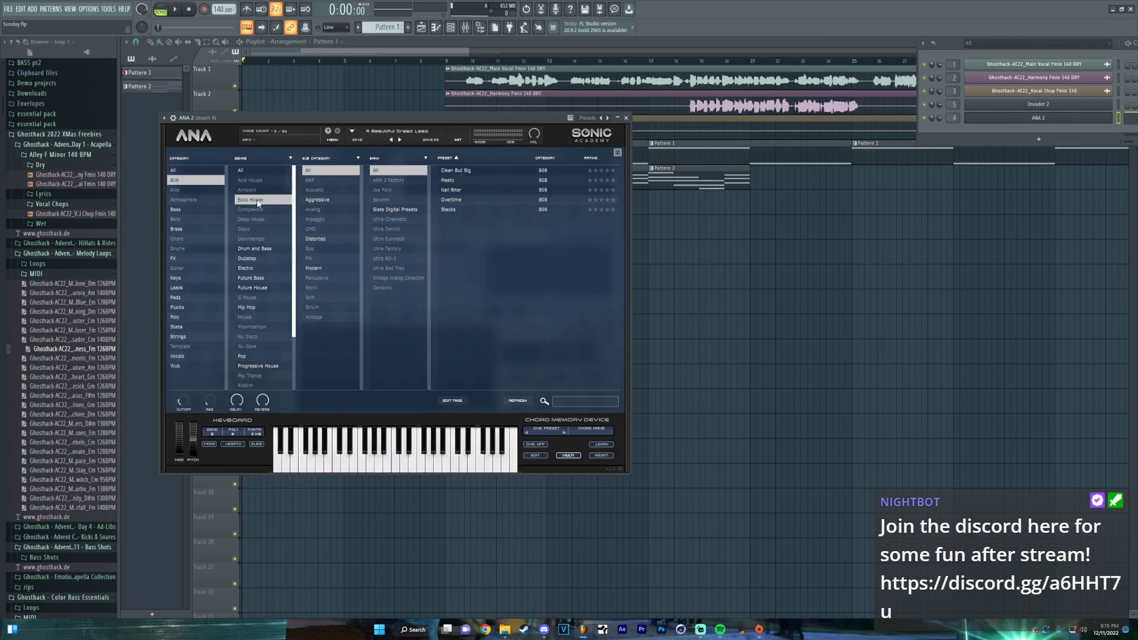
click(468, 170)
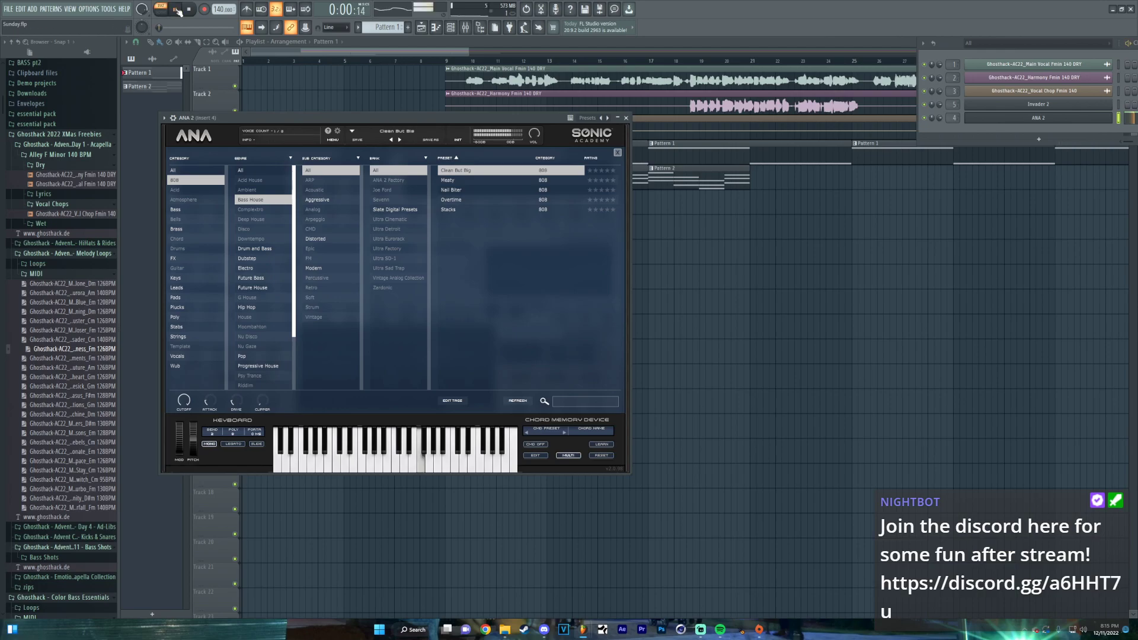
Open Pattern 1's ANA 2 notes in the piano roll, bring the ANA 2 window back up and stop playback
double_click(693, 146)
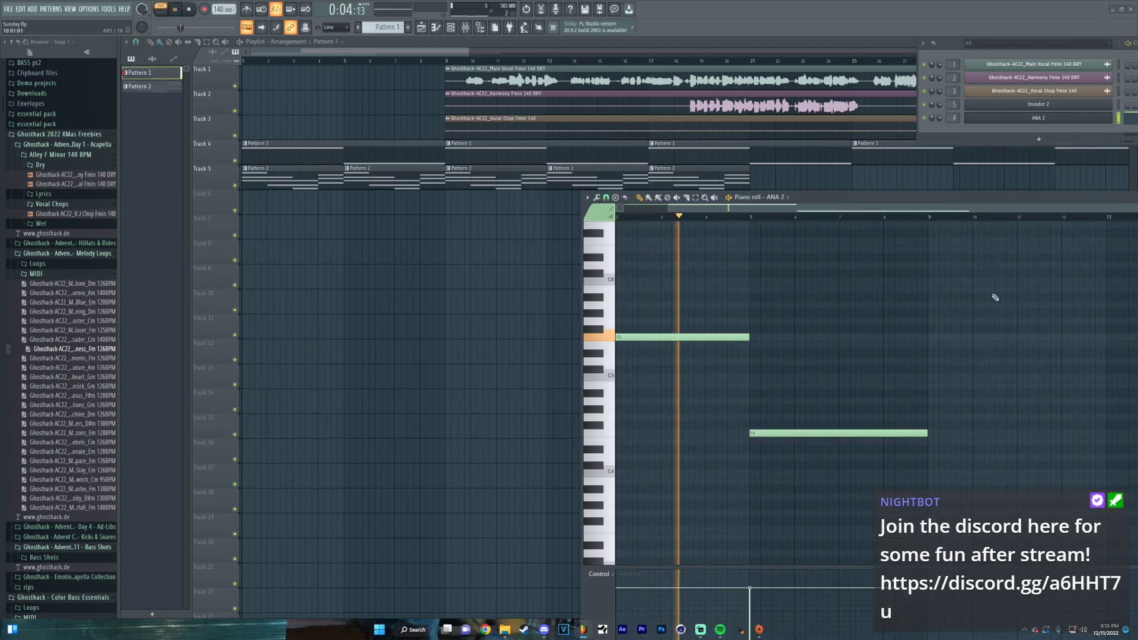
click(1044, 118)
key(space)
Audition the 808 presets Meaty, Nail Biter, Overtime and Stacks against Pattern 1 in pattern mode
click(465, 180)
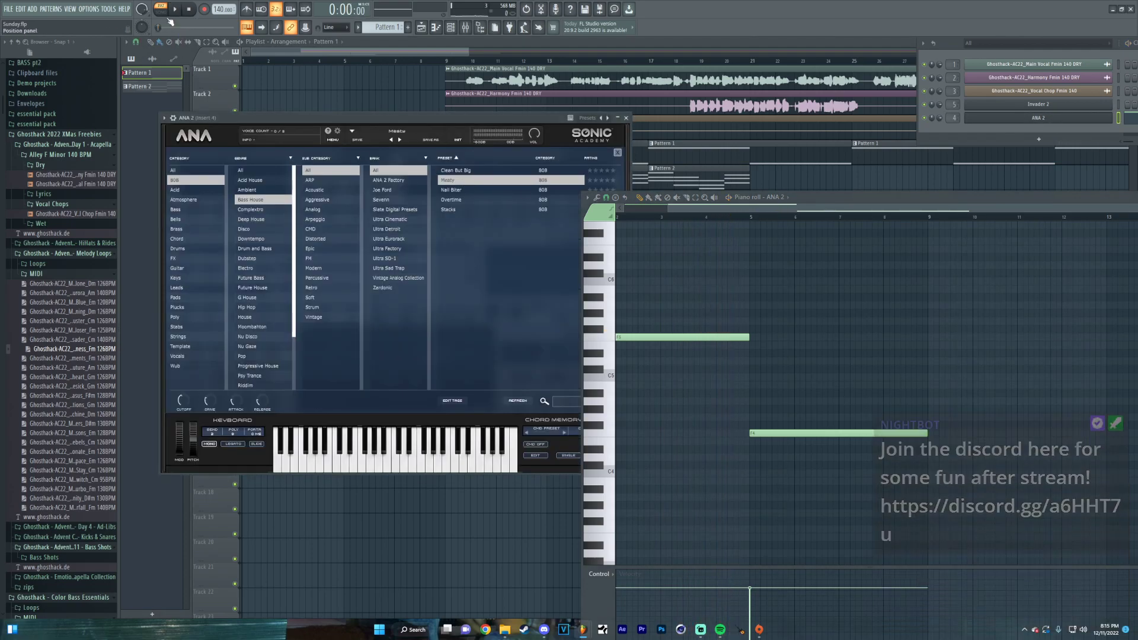
click(175, 9)
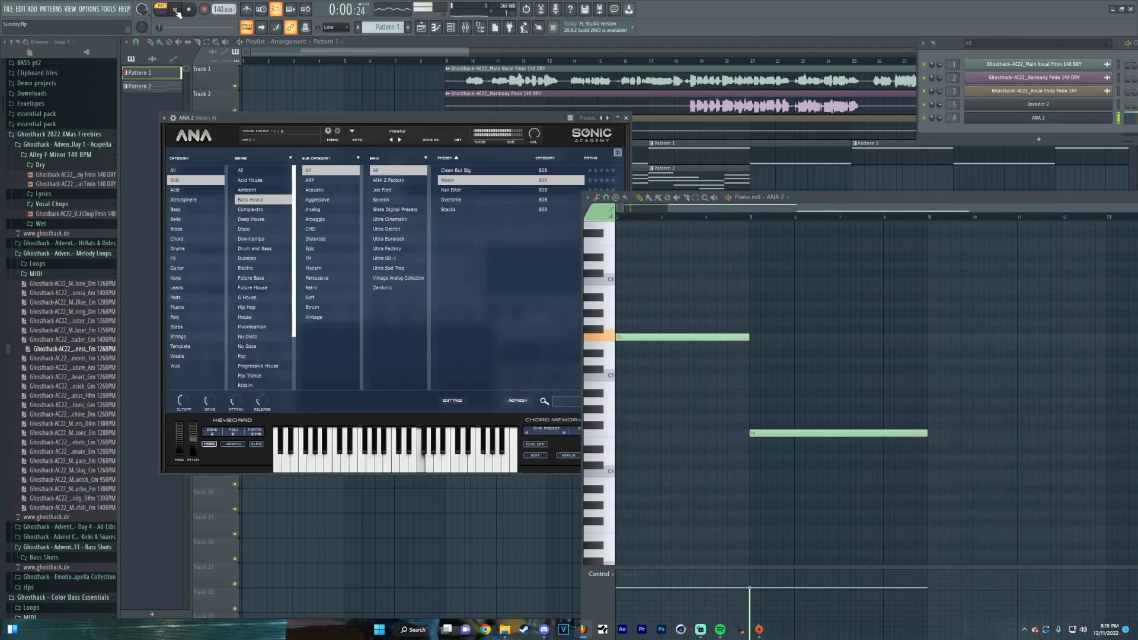
click(464, 190)
click(175, 10)
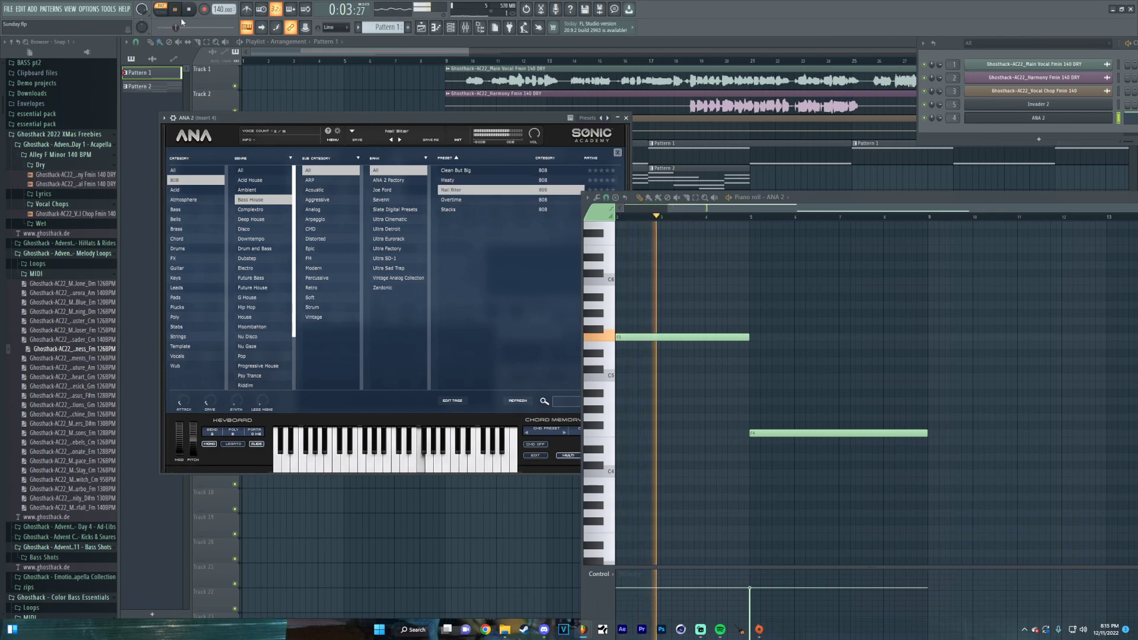
click(455, 201)
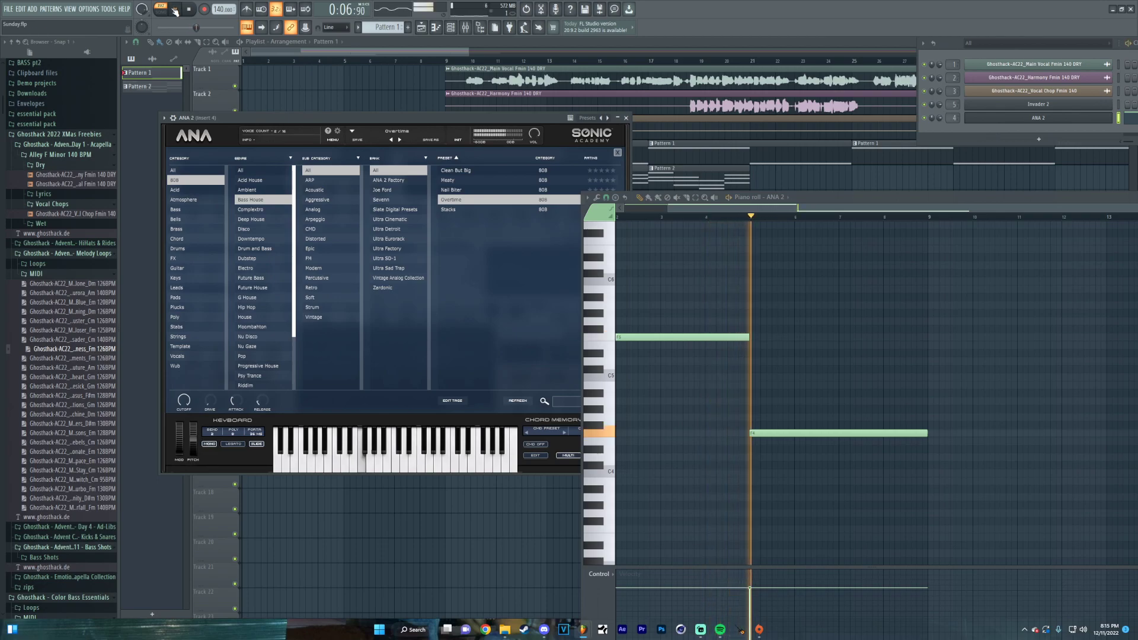
click(462, 209)
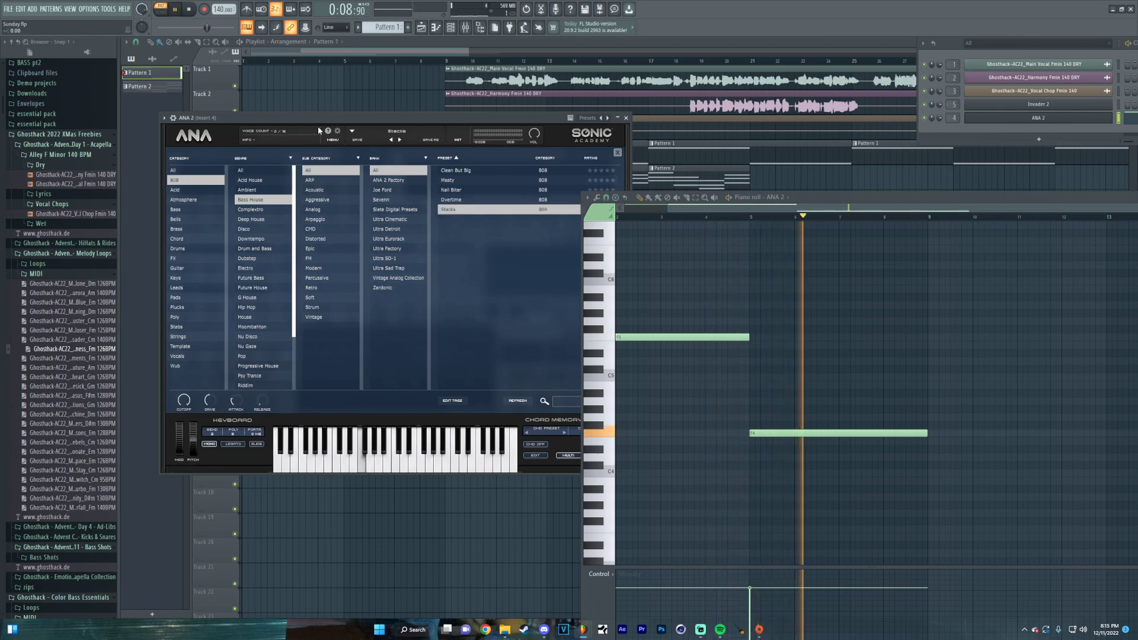
Widen the ANA 2 808 presets to all genres and load the Get It preset
click(751, 217)
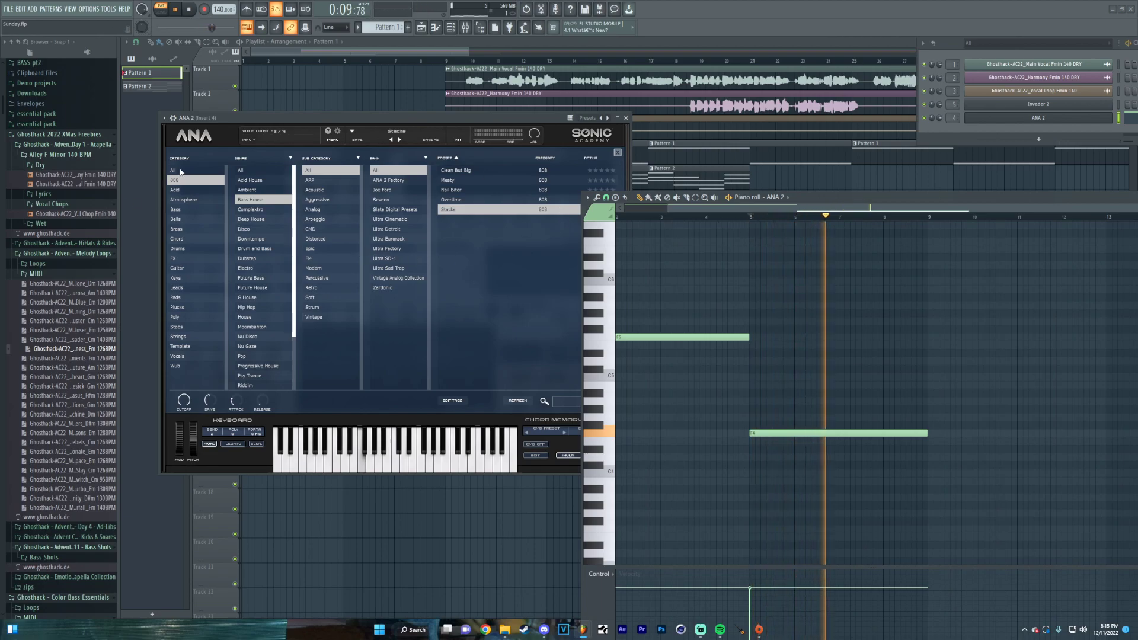
click(258, 169)
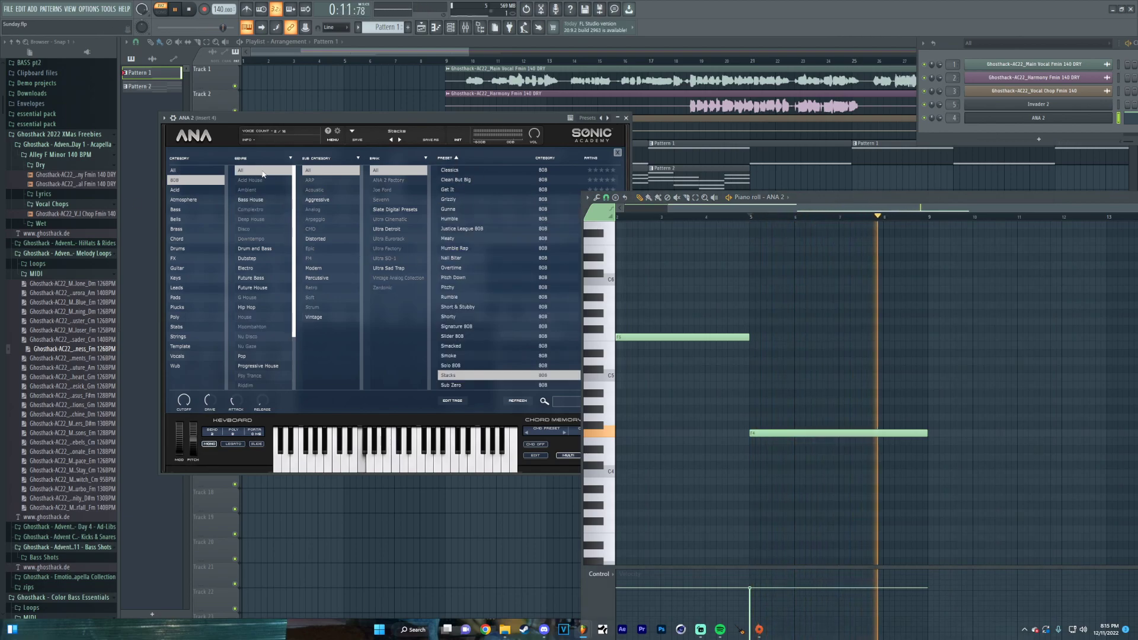
click(461, 190)
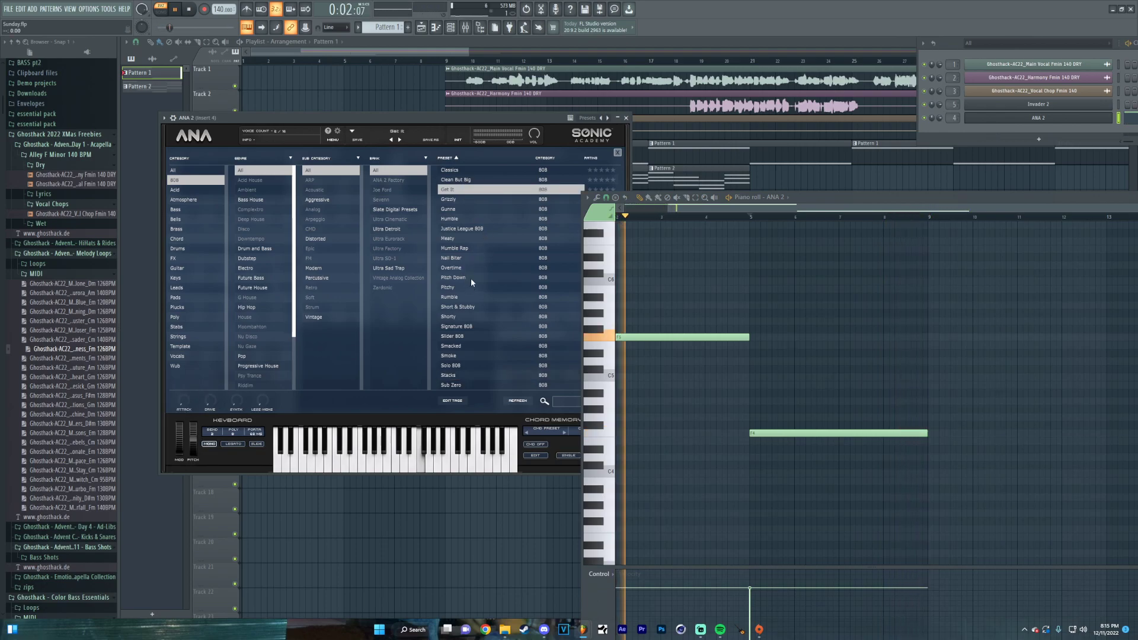
Try the Short & Stubby preset in ANA 2, load Signature 808, and restart Pattern 1's bass notes to hear it
click(481, 309)
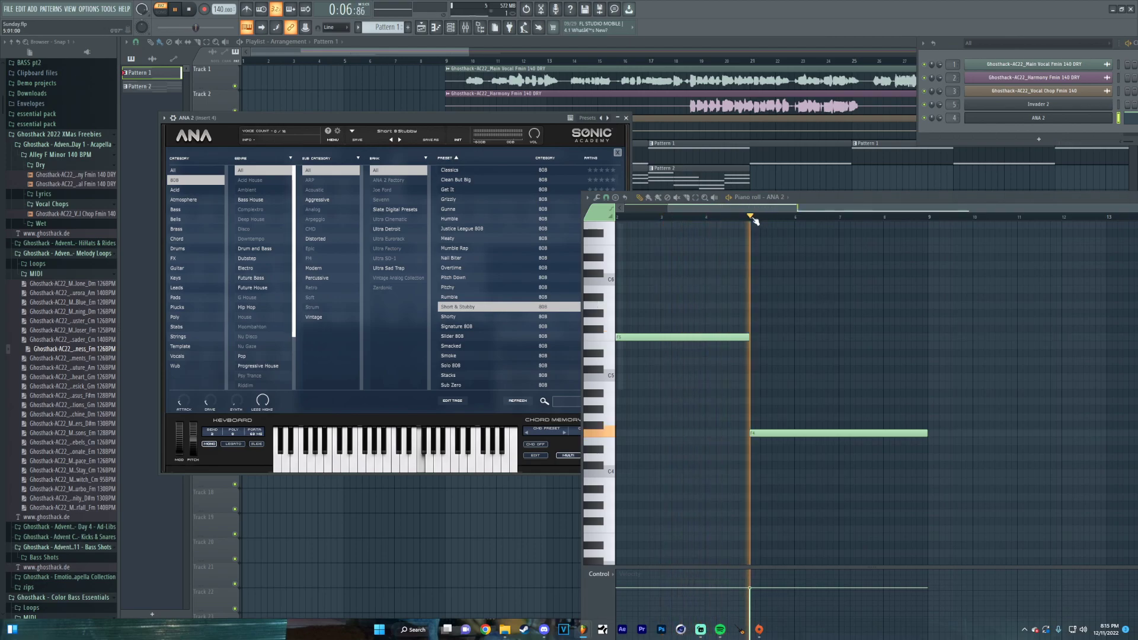
key(Down)
key(Down)
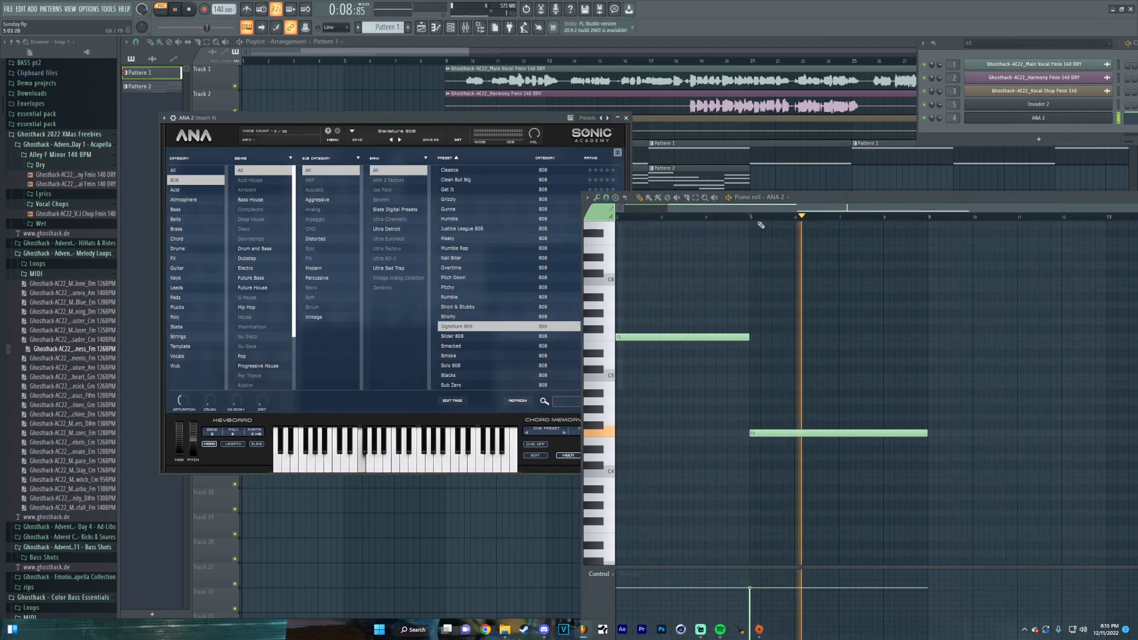
click(758, 218)
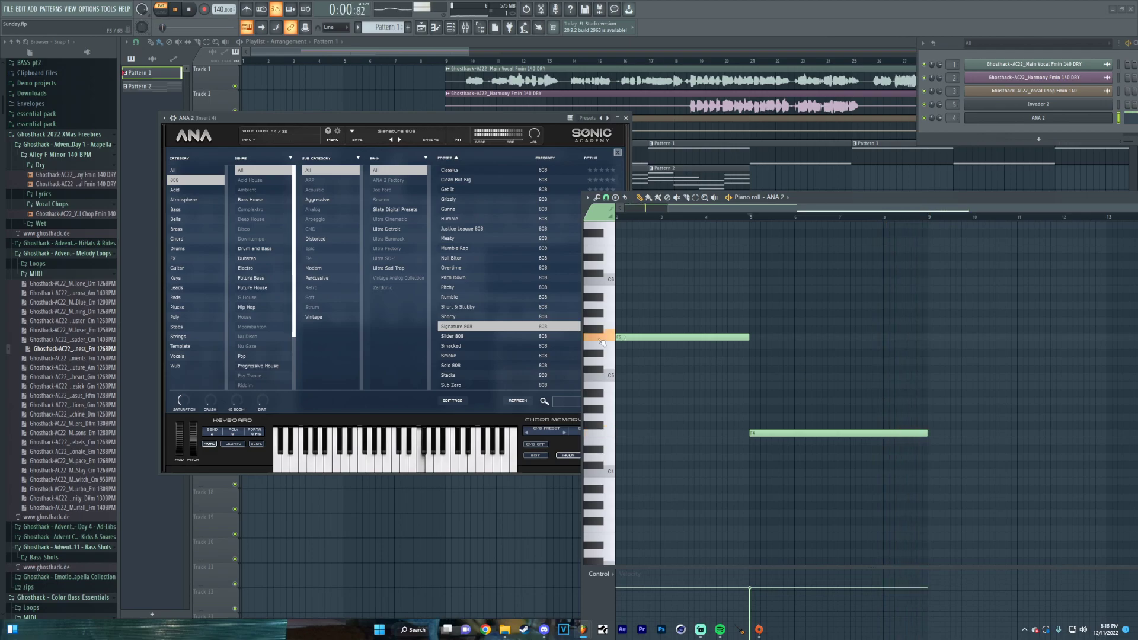
Close the ANA 2 window and the piano roll to leave the whole playlist clear
click(628, 118)
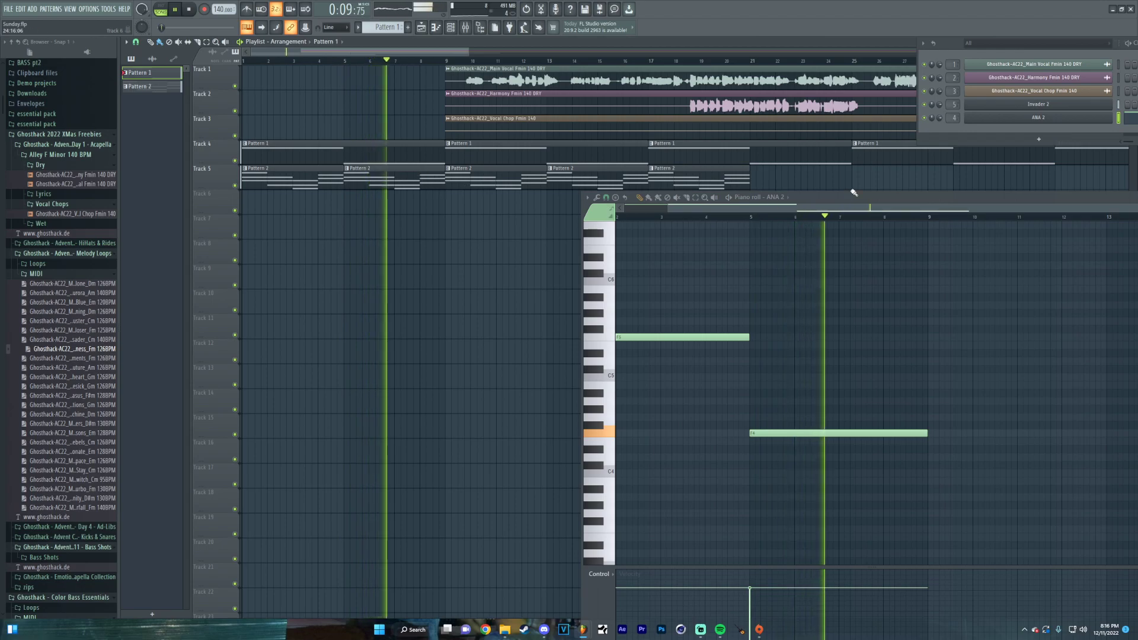
drag(848, 198, 504, 196)
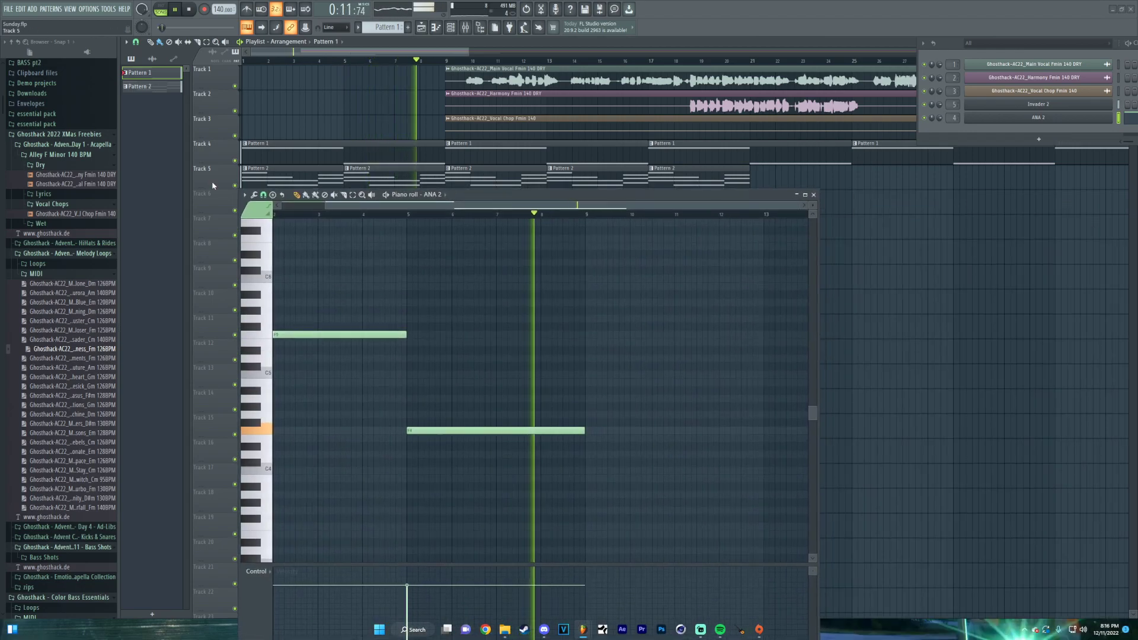
click(244, 196)
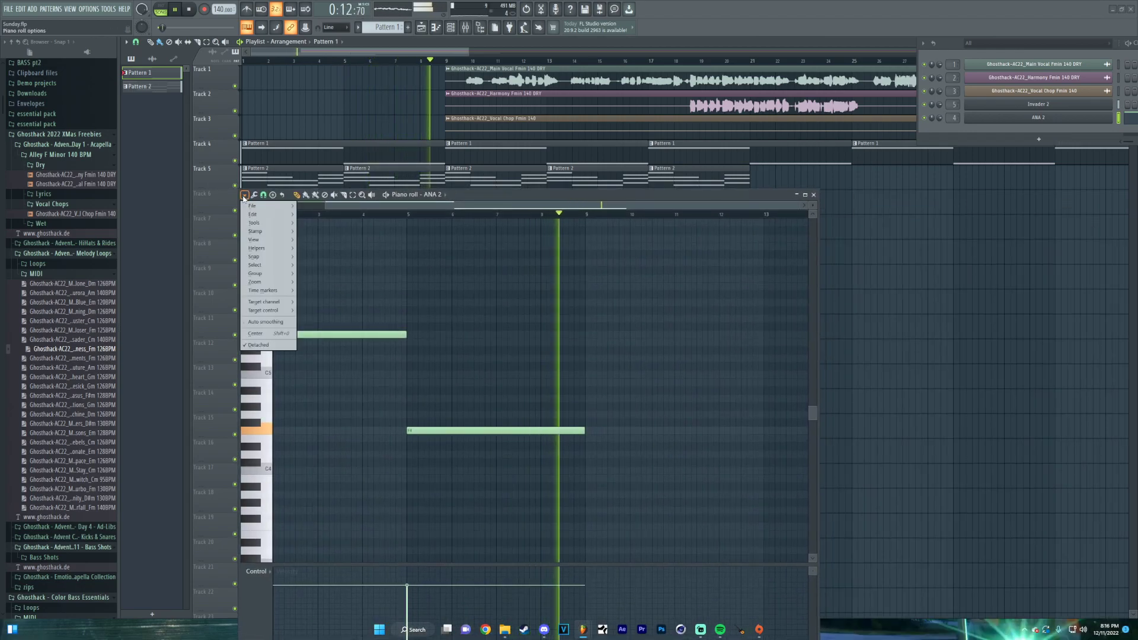
click(560, 194)
drag(561, 193, 315, 169)
key(F7)
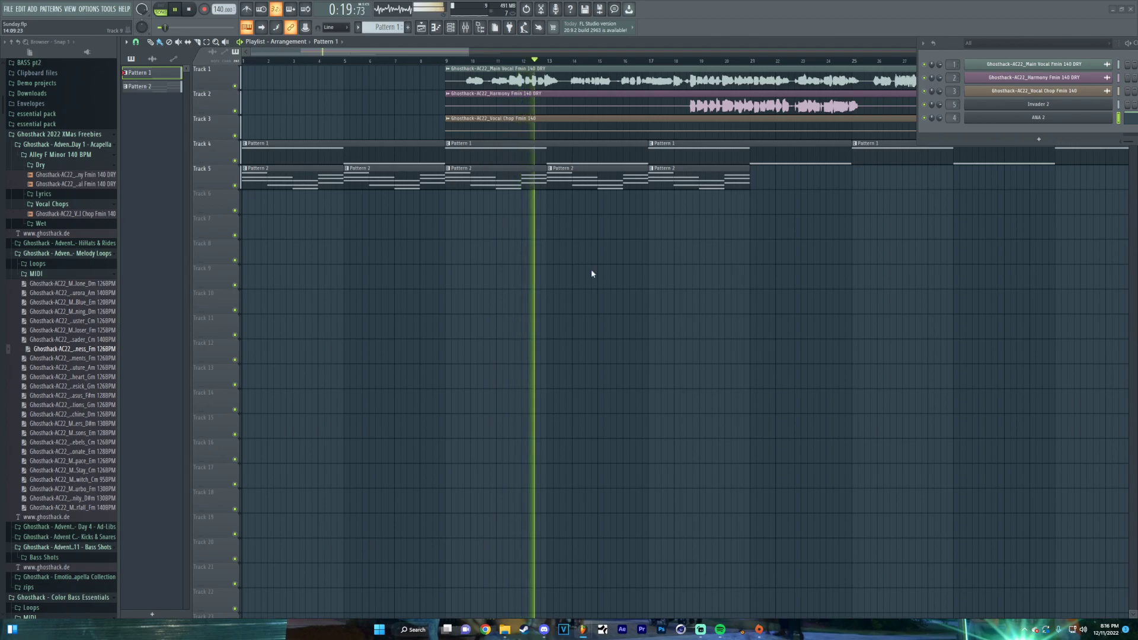
Duplicate the five Pattern 2 clips on Track 5 so they continue from bar 21 to bar 41
scroll(600, 274, up, 2)
scroll(589, 275, down, 2)
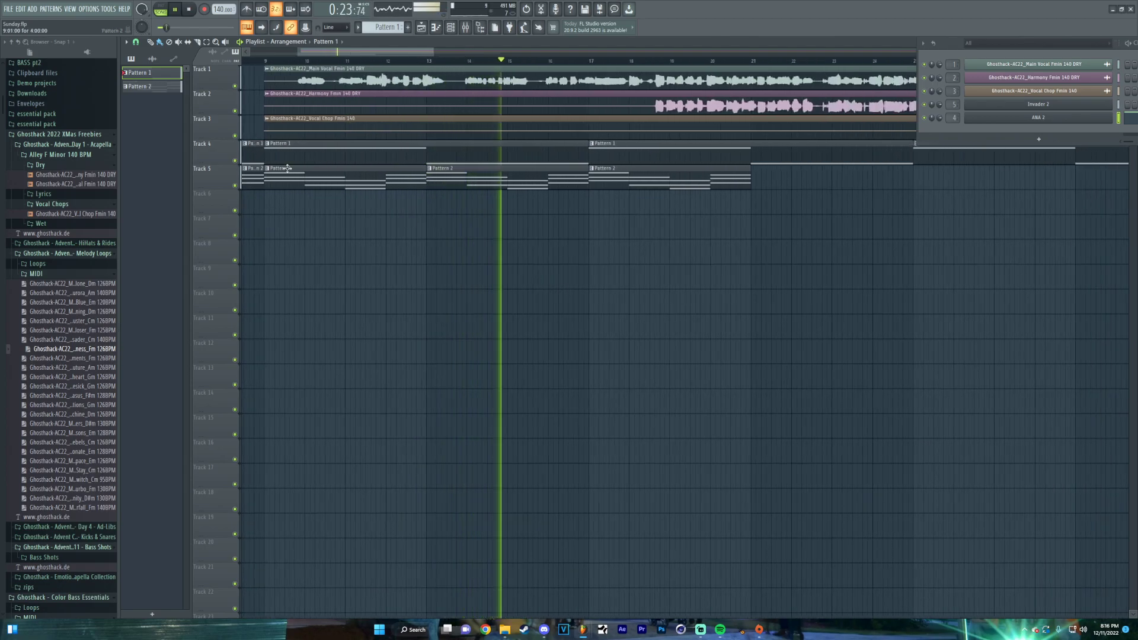
scroll(262, 108, up, 2)
scroll(263, 108, up, 3)
scroll(269, 108, down, 5)
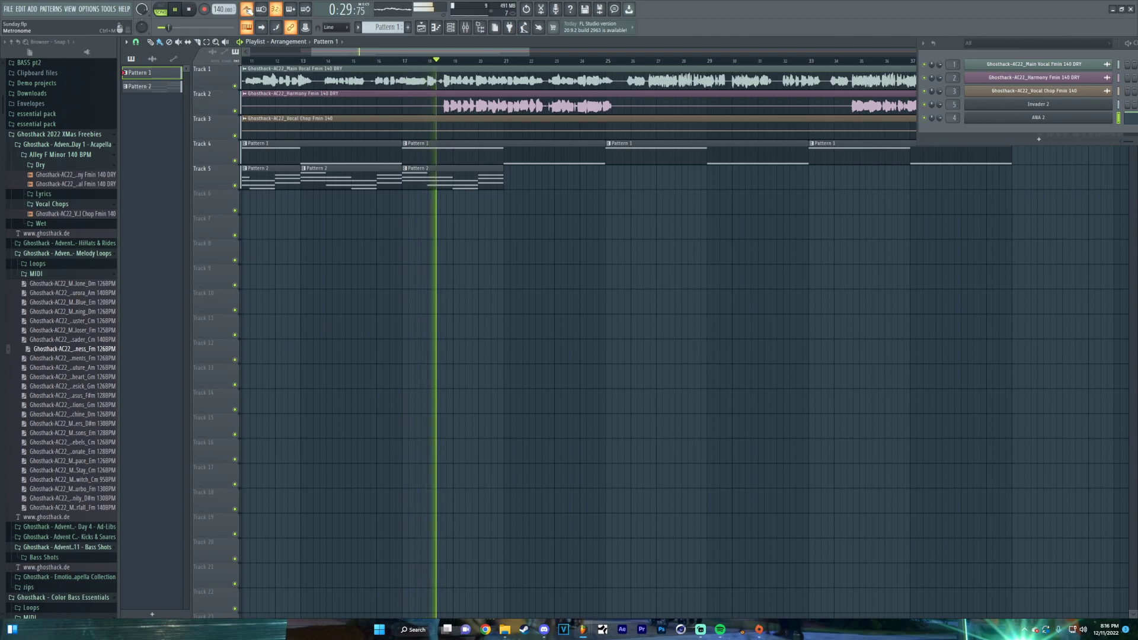
drag(448, 187, 884, 185)
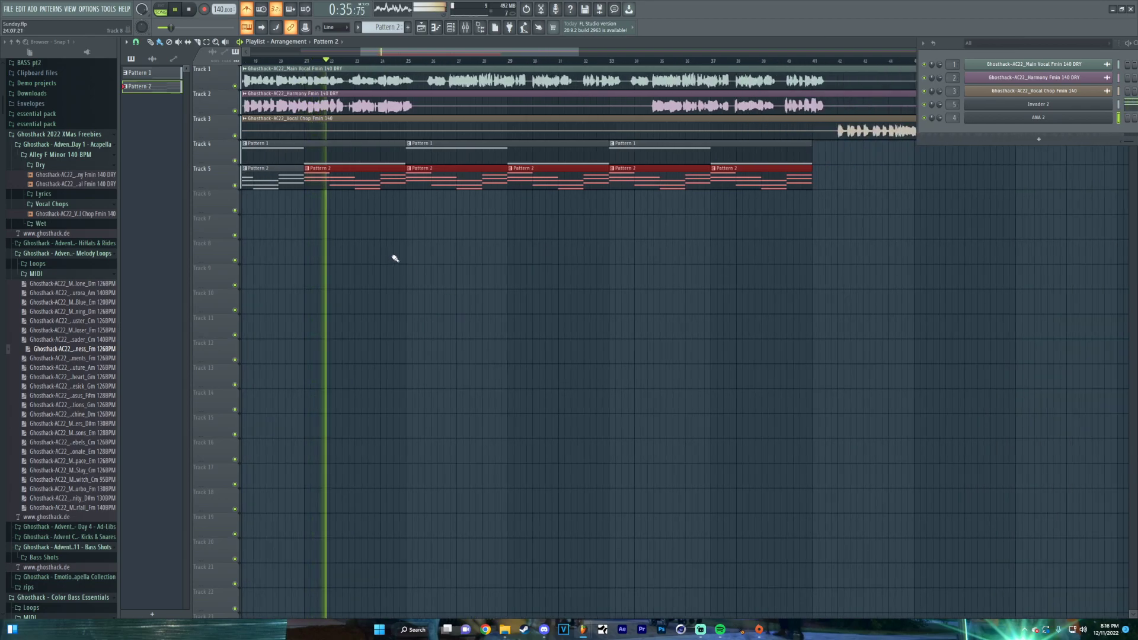
ctrl+scroll(393, 257, down, 2)
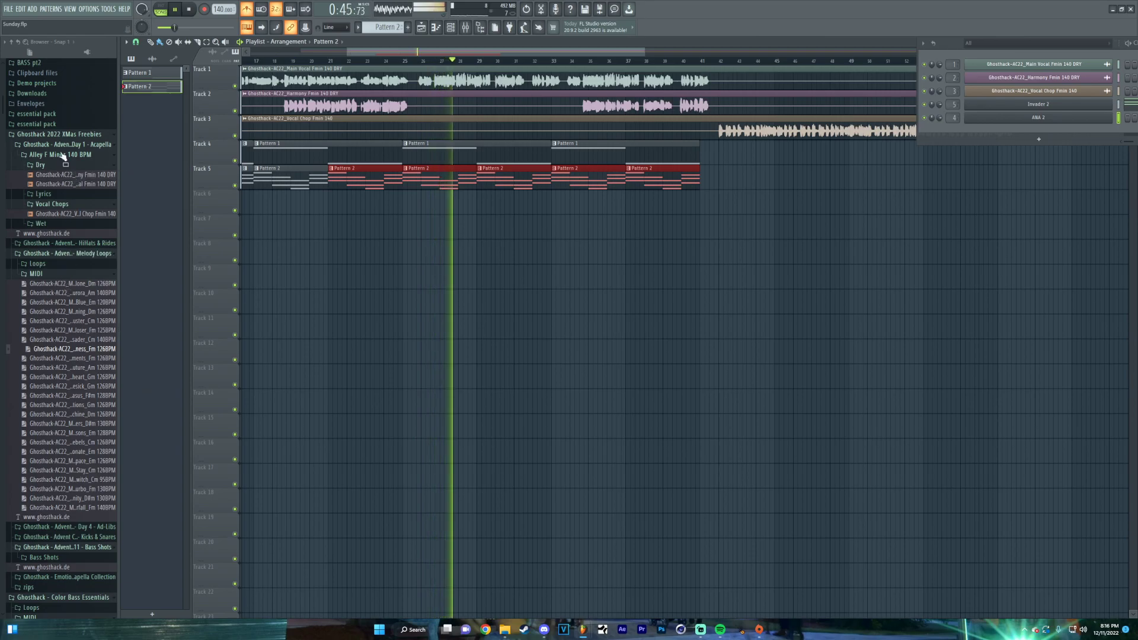
Stop playback and place Ghosthack-AC22_Main Vocal Fmin 140 WET from the Wet folder on Track 6 at bar 9
key(space)
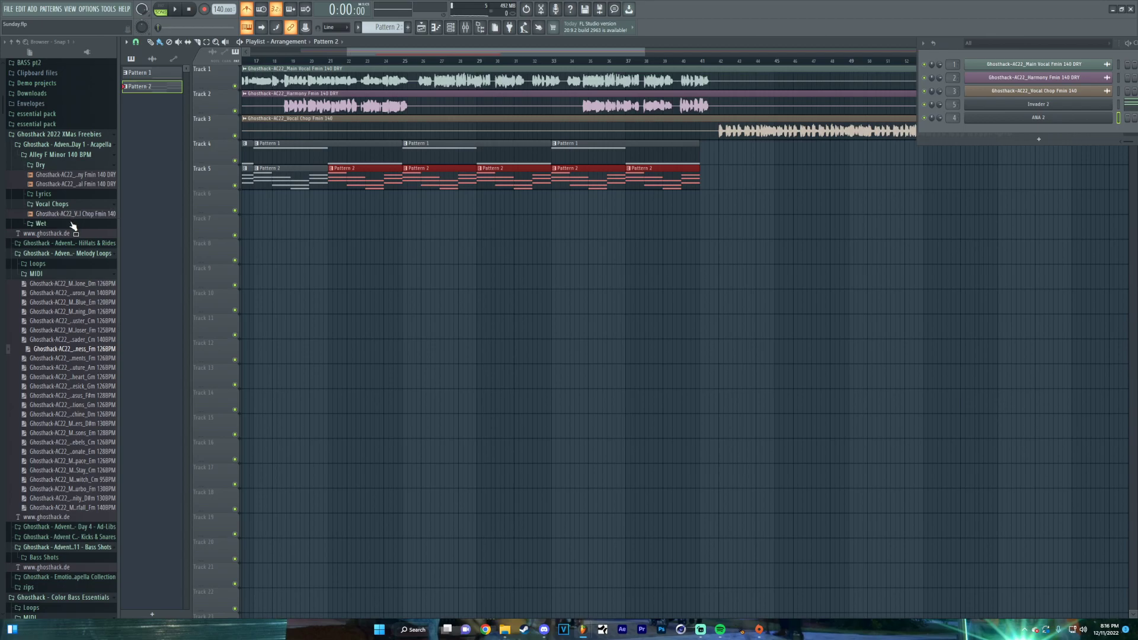
click(41, 224)
scroll(405, 308, left, 5)
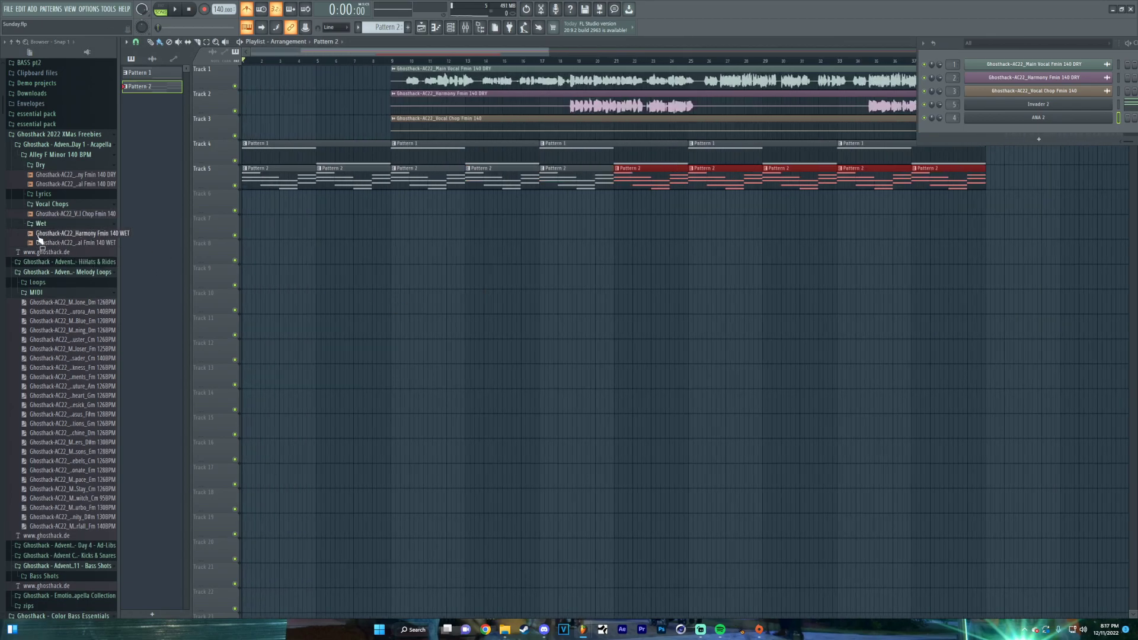
drag(39, 245, 396, 208)
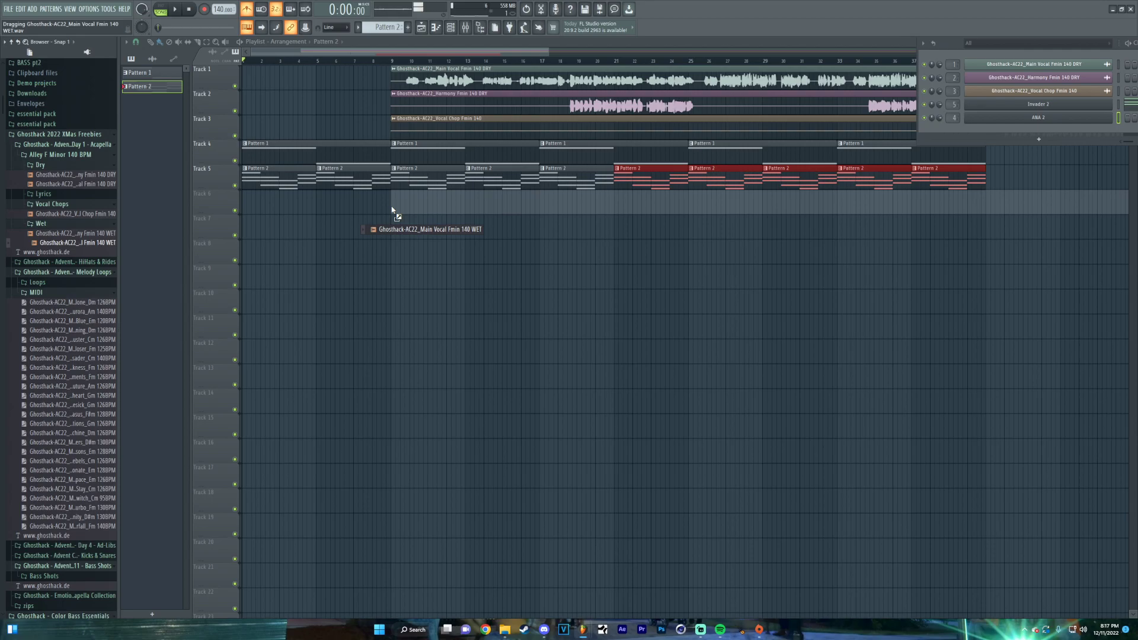
drag(392, 209, 392, 209)
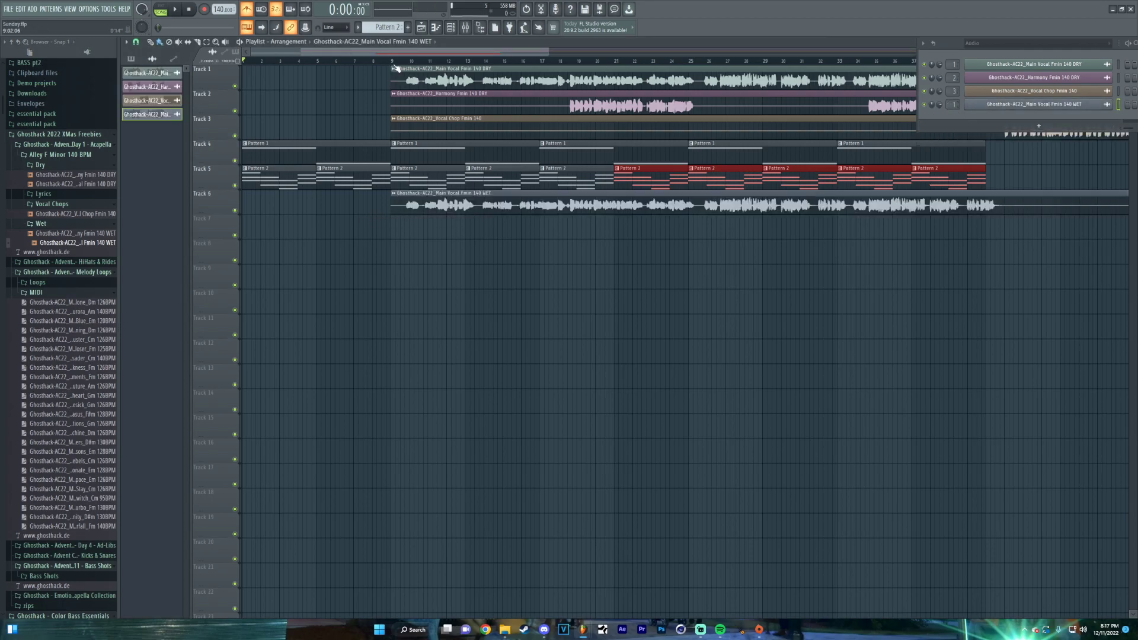
Play the arrangement from bar 9 and delete the dry main vocal clip from Track 1
drag(396, 65, 392, 62)
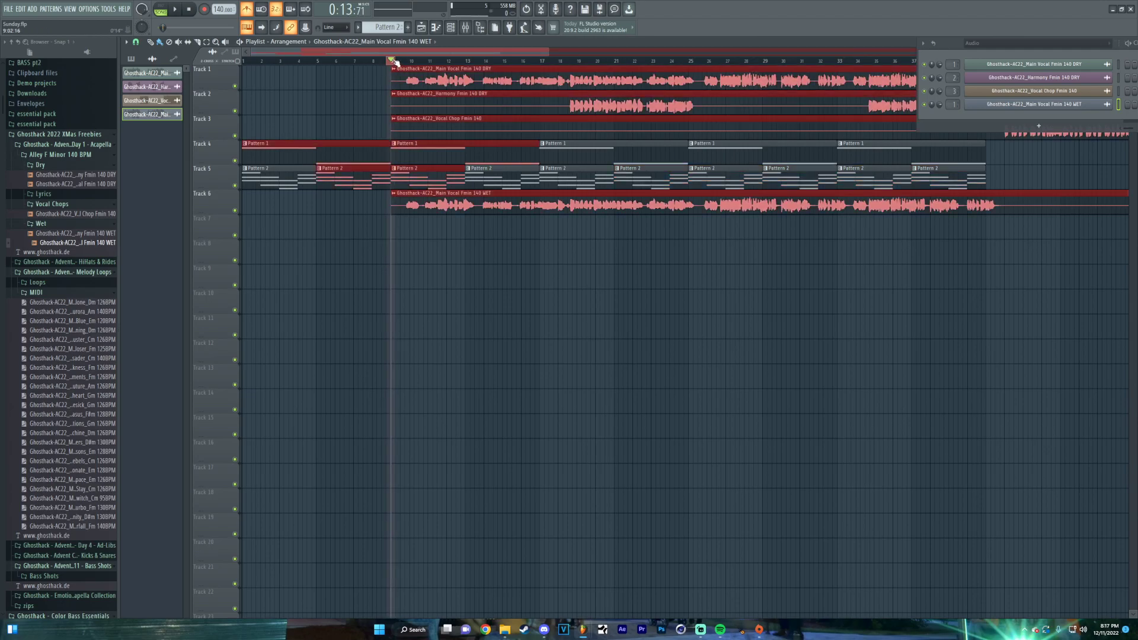
click(394, 61)
key(space)
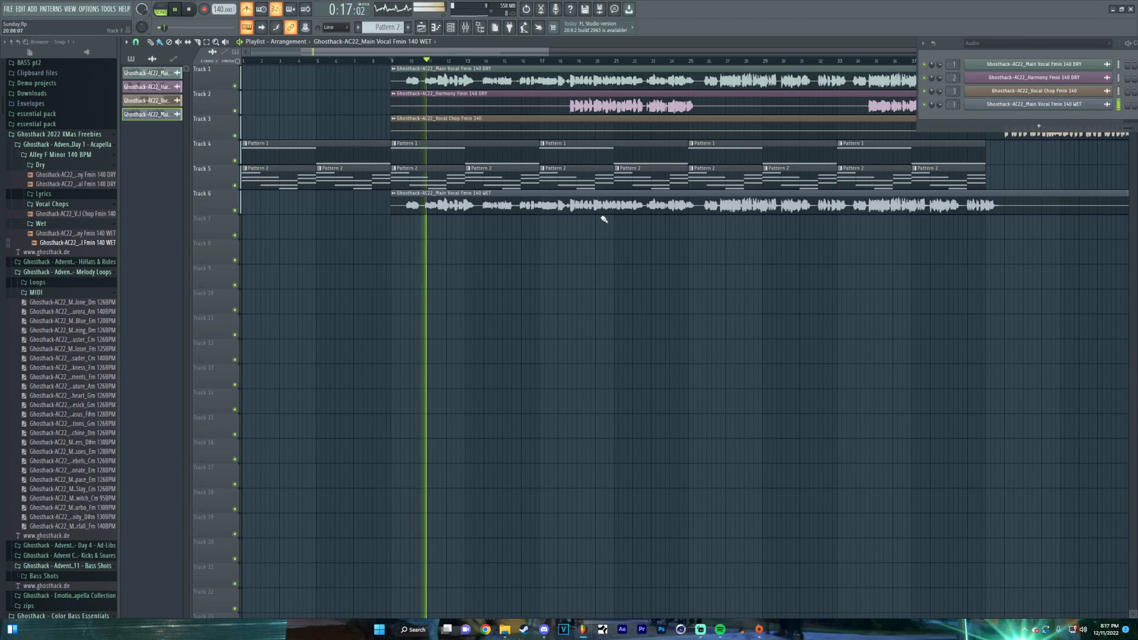
right_click(485, 85)
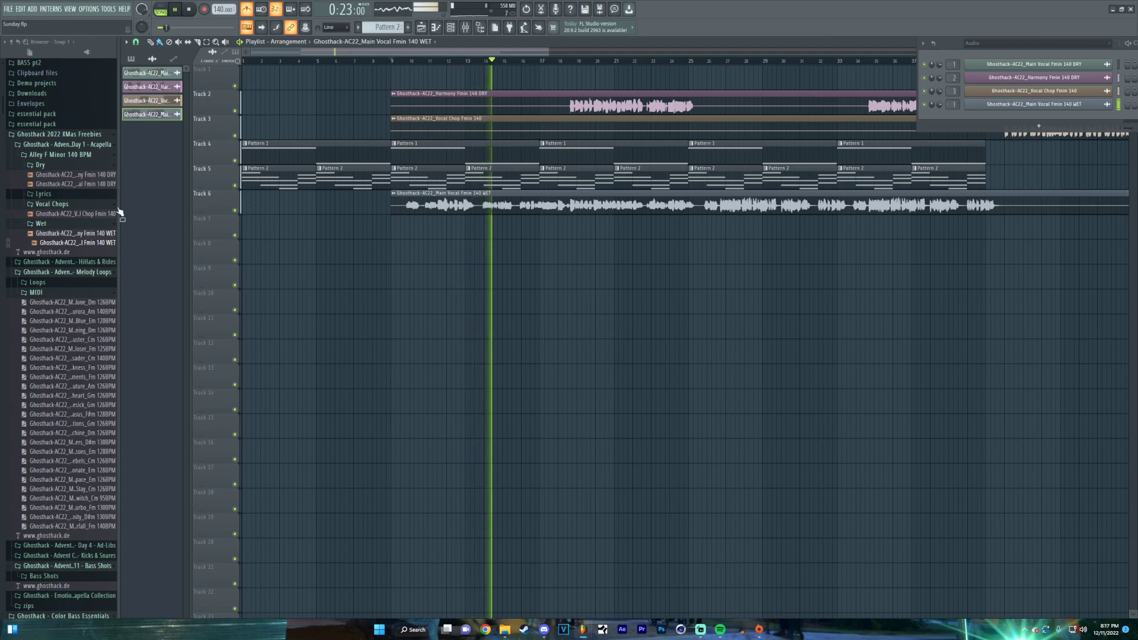
Preview Melody Loop Waterfall_Fm 140BPM from the Melody Loops' Loops folder, place it on Track 7 at bar 25, and play it
click(55, 293)
click(55, 283)
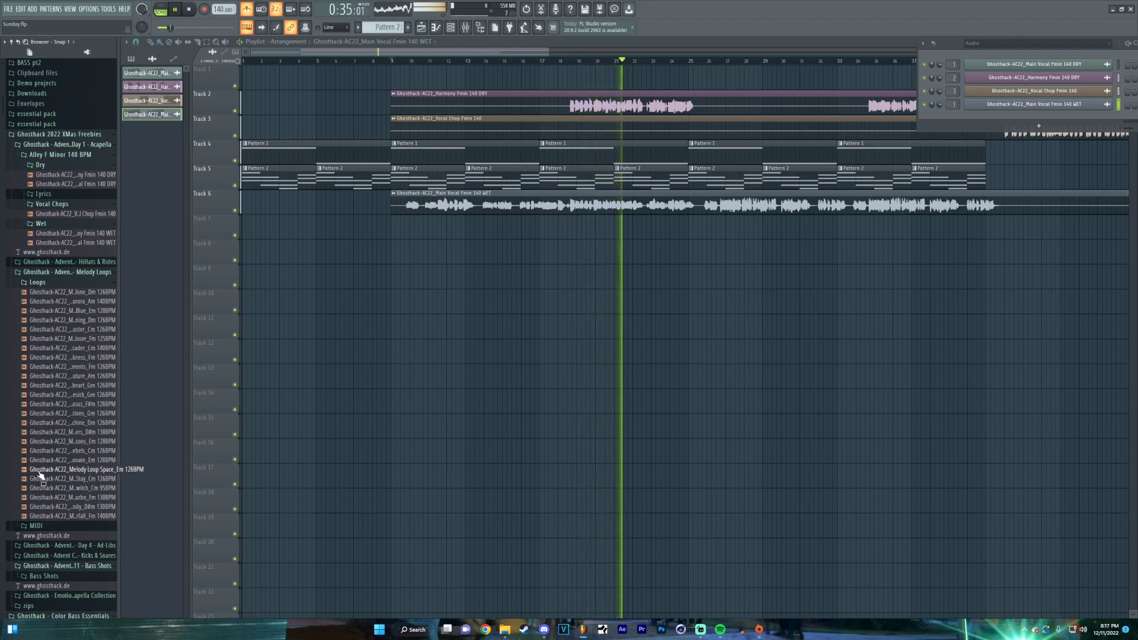
key(space)
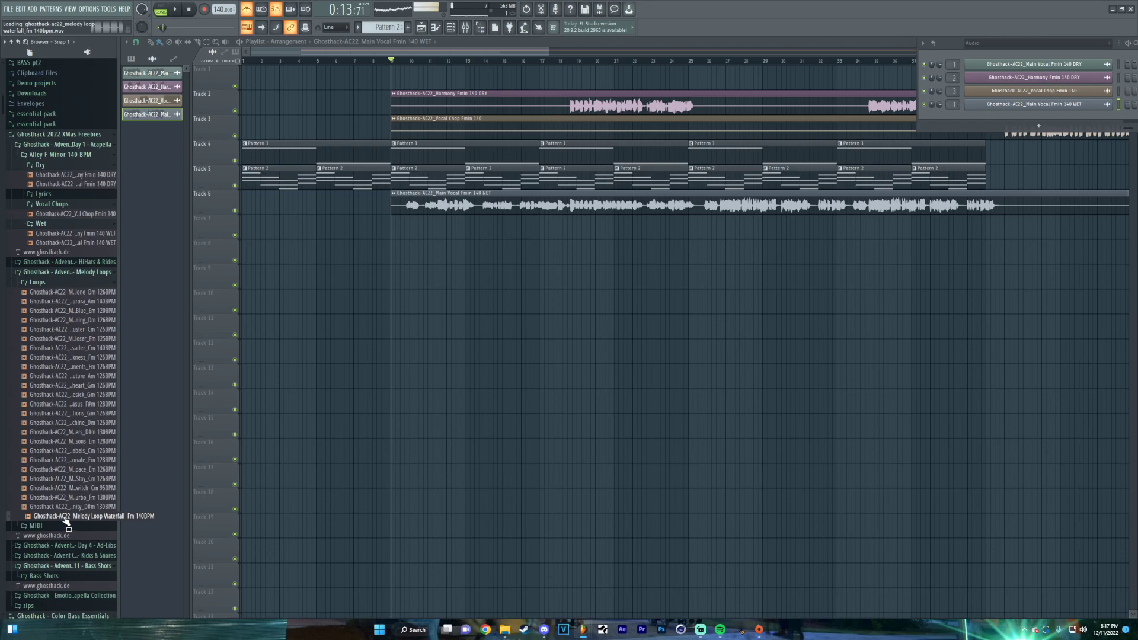
mouse_move(355, 462)
mouse_down()
mouse_move(259, 465)
mouse_move(375, 458)
mouse_up()
key(space)
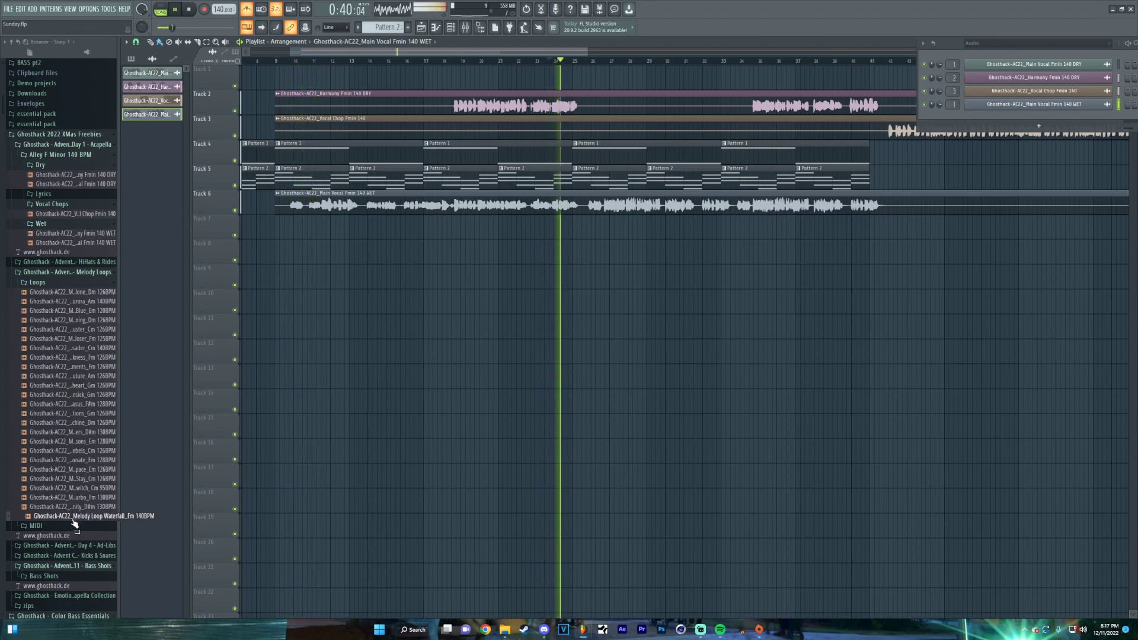
key(space)
drag(73, 521, 584, 228)
key(space)
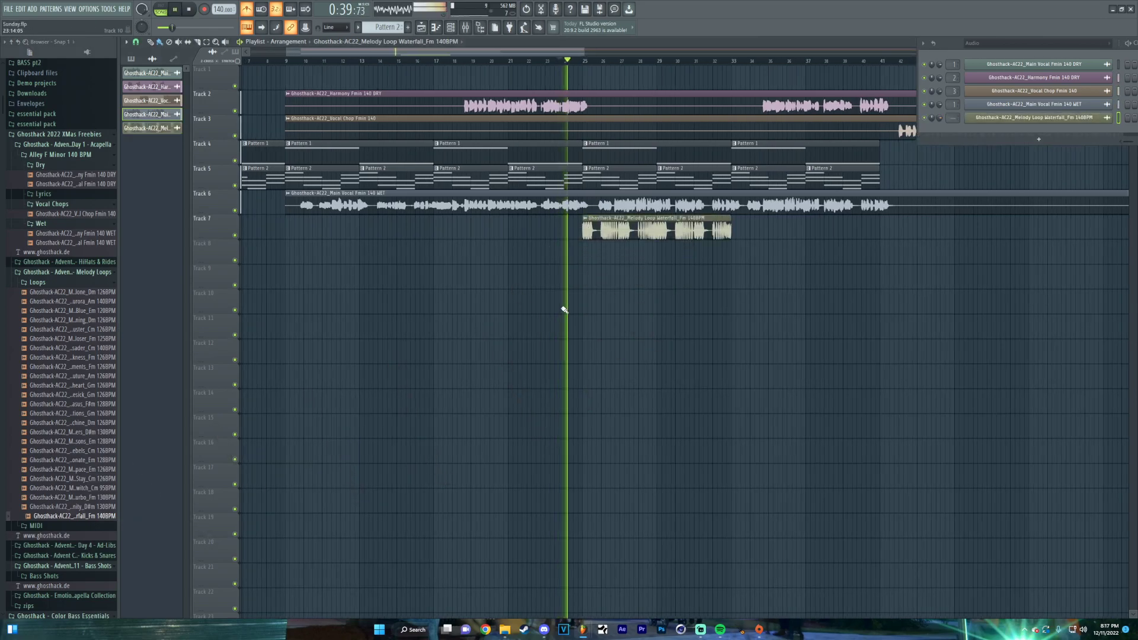
Listen to the Waterfall loop in the arrangement, show all channels in the channel rack, and delete the Waterfall channel
scroll(597, 310, up, 3)
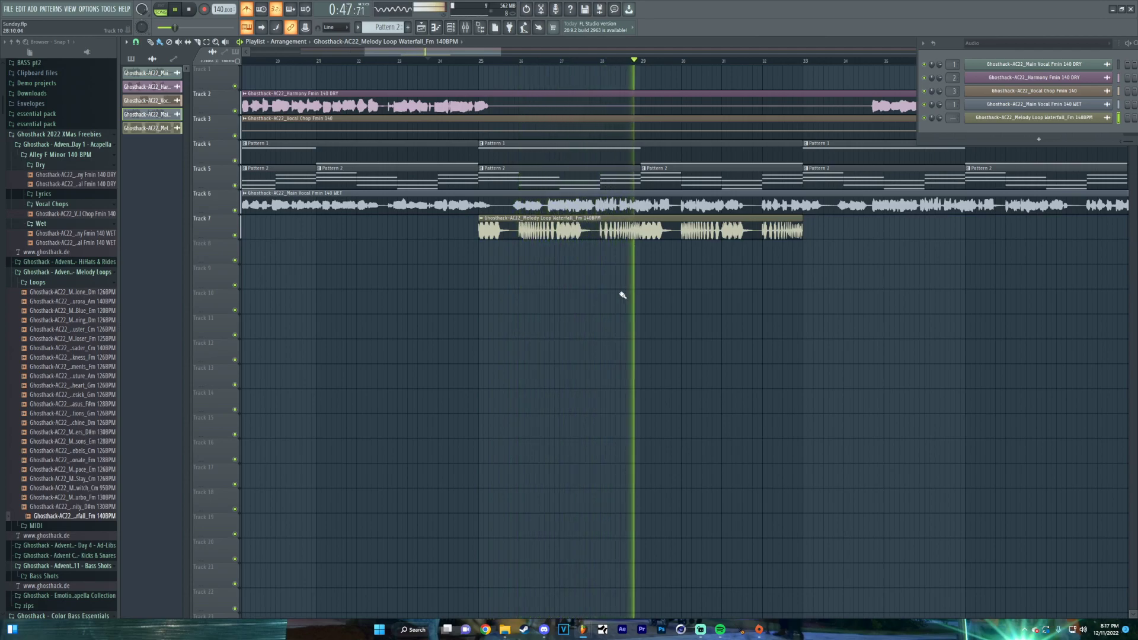
drag(493, 299, 502, 315)
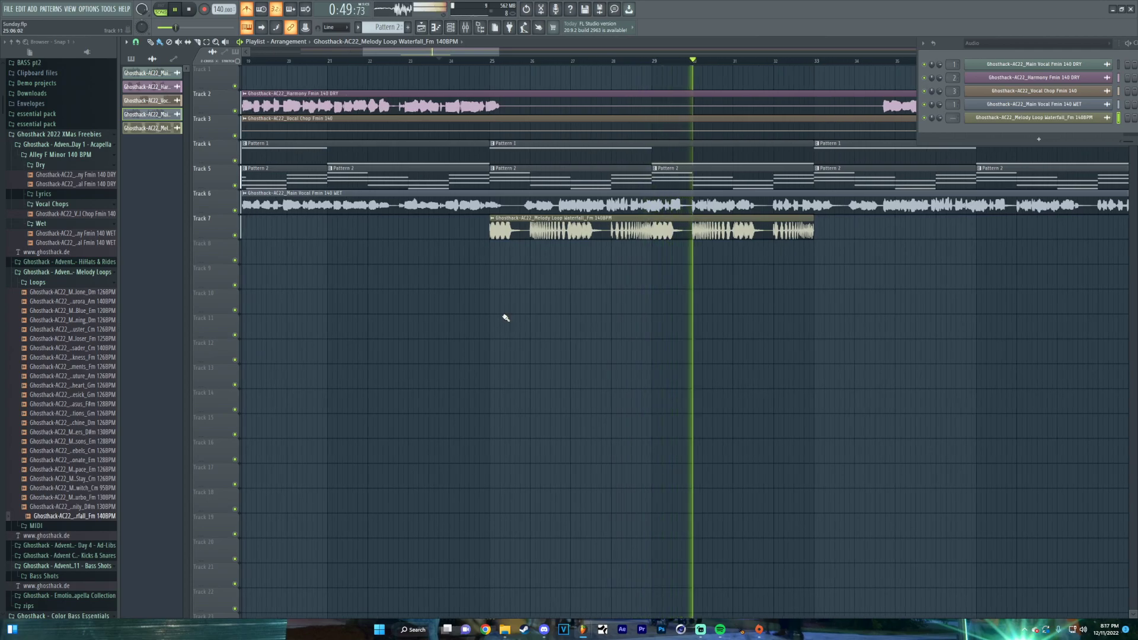
scroll(581, 323, right, 3)
click(999, 44)
click(996, 53)
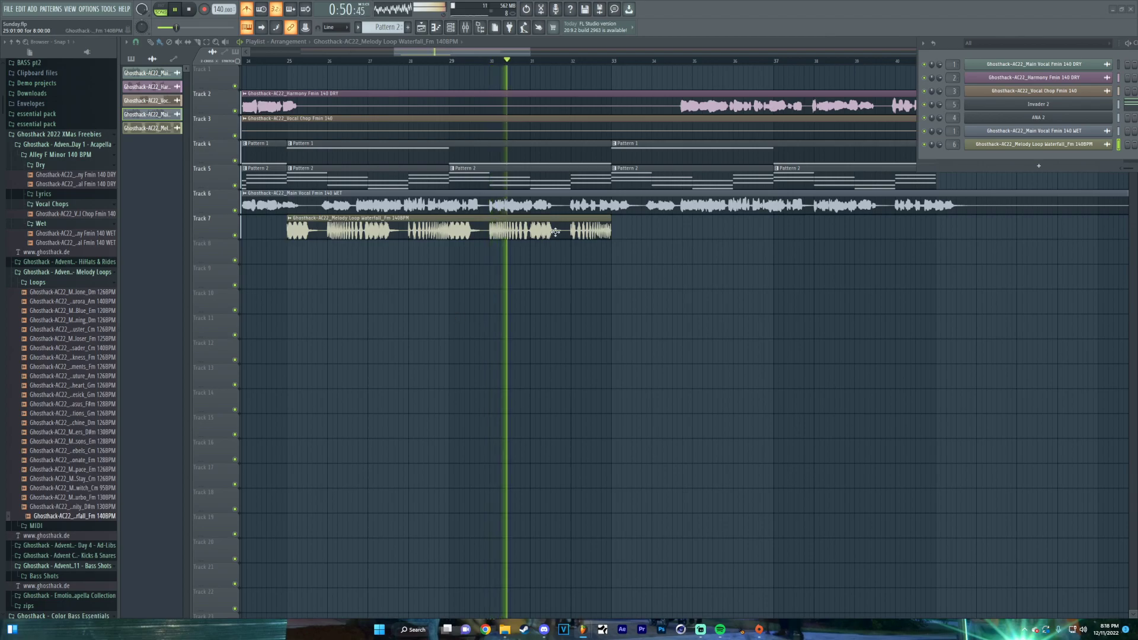
right_click(968, 143)
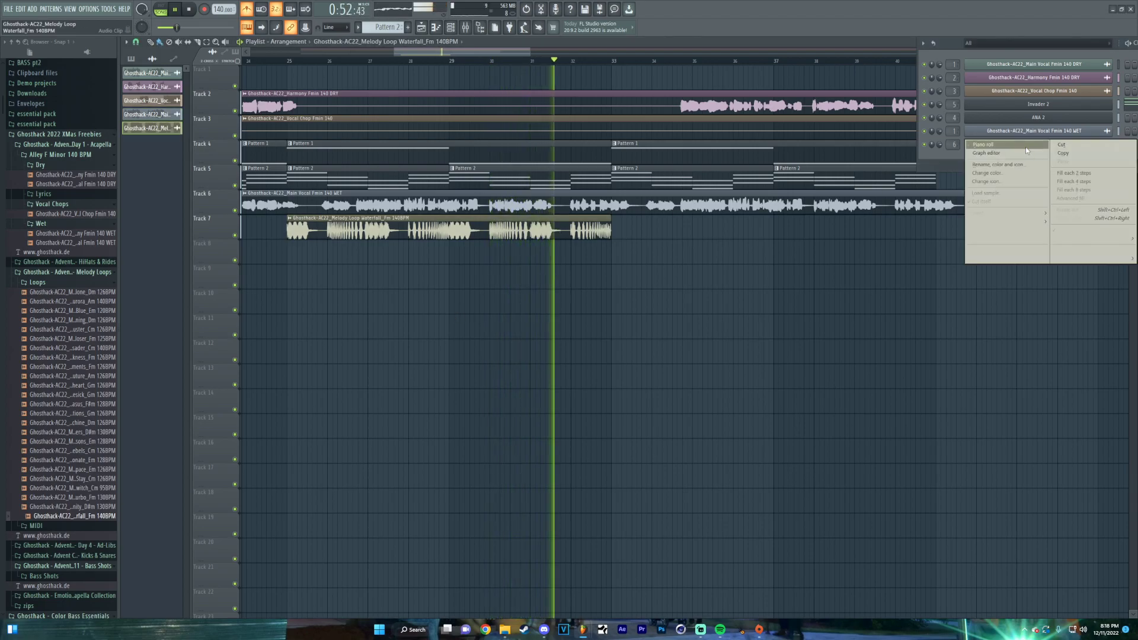
click(991, 238)
Add a Serum_x64 channel and step through its Synth presets from SY AnalogString [SD] to load SY Arcader [FP]
click(1024, 146)
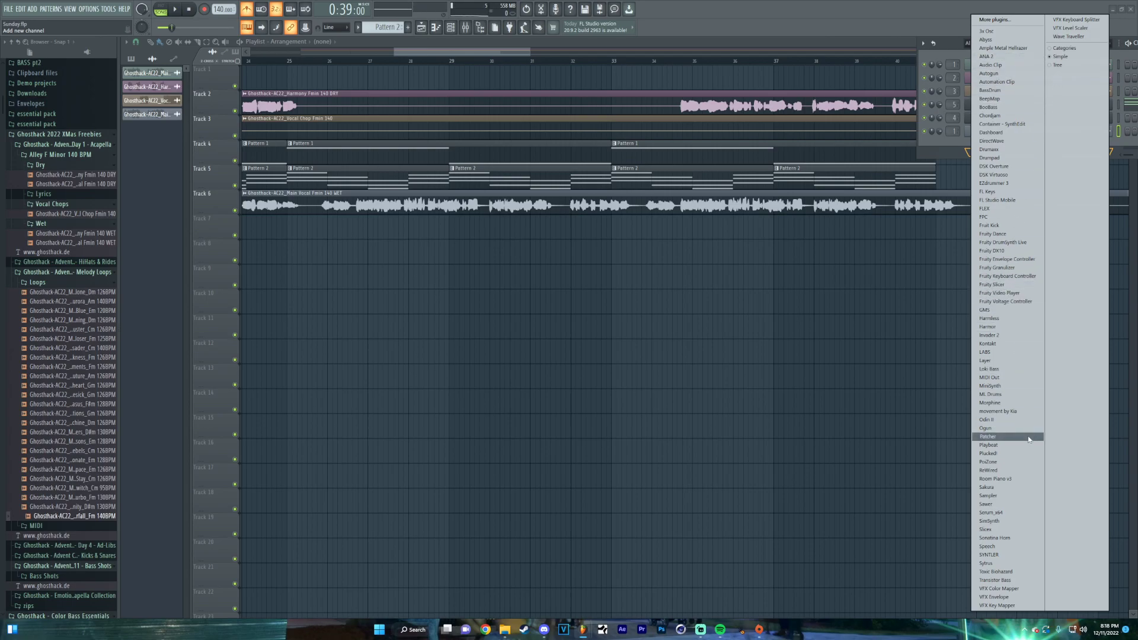
click(1008, 513)
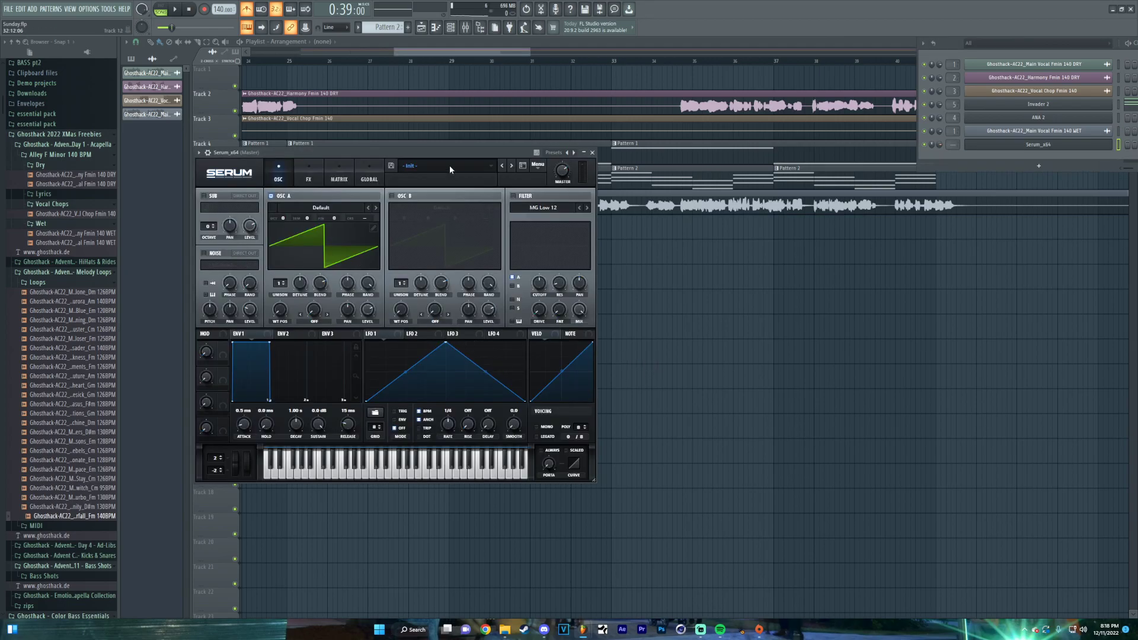
click(453, 169)
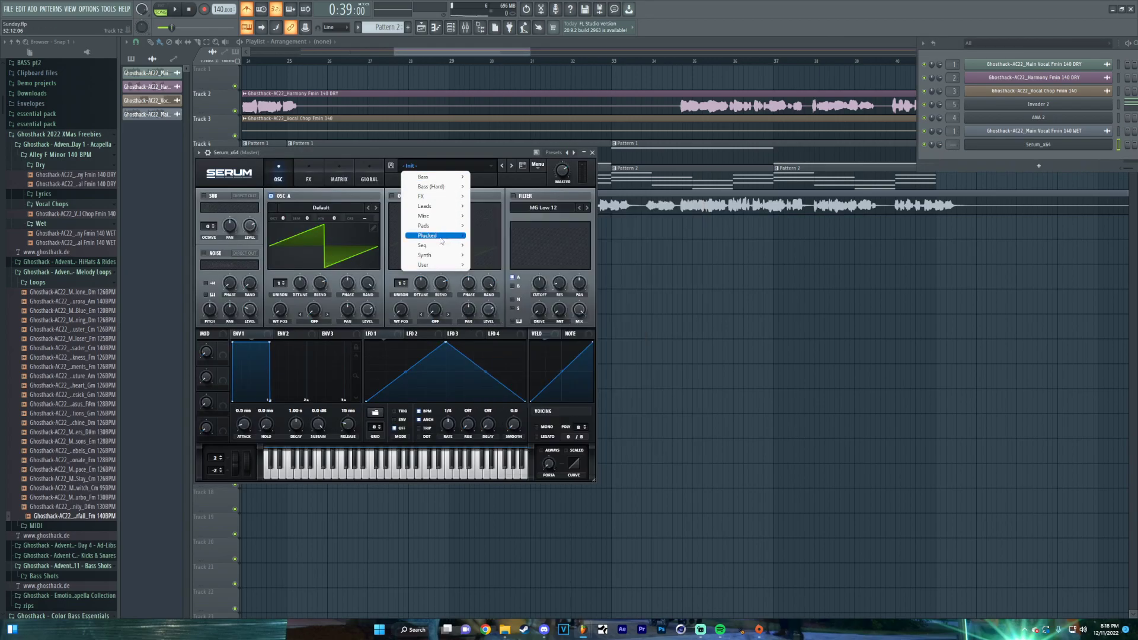
mouse_move(469, 256)
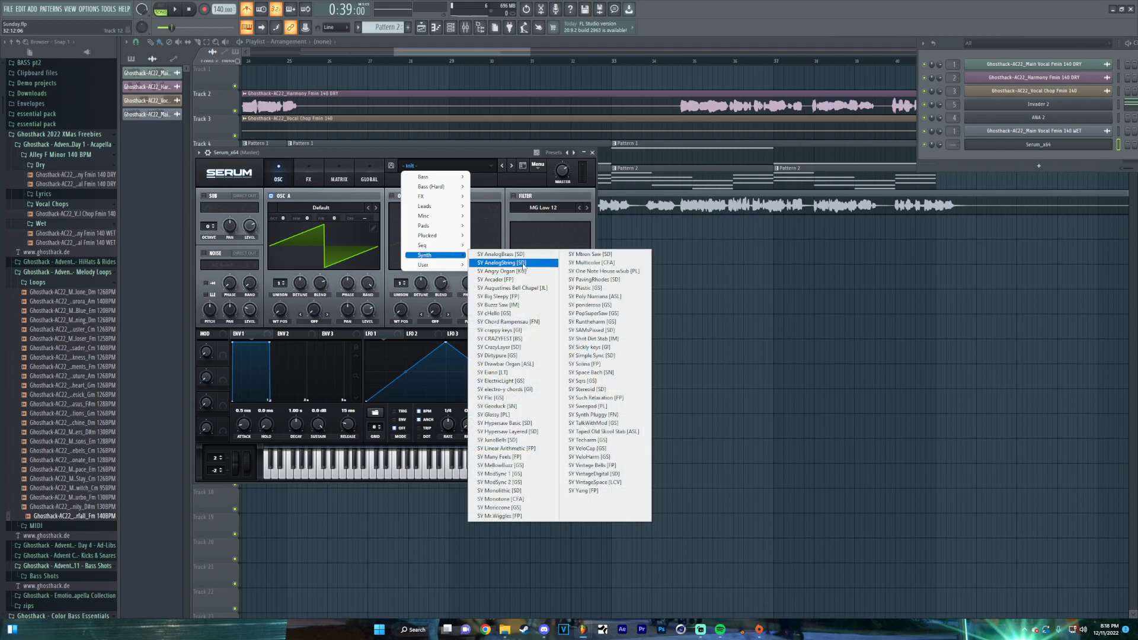
click(523, 263)
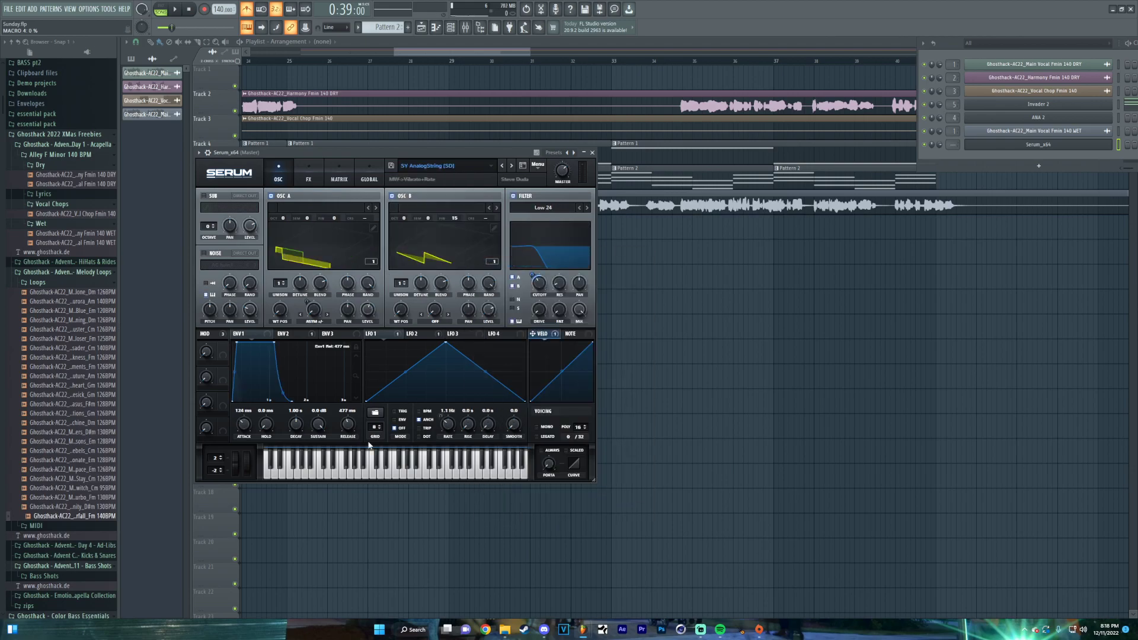
click(512, 167)
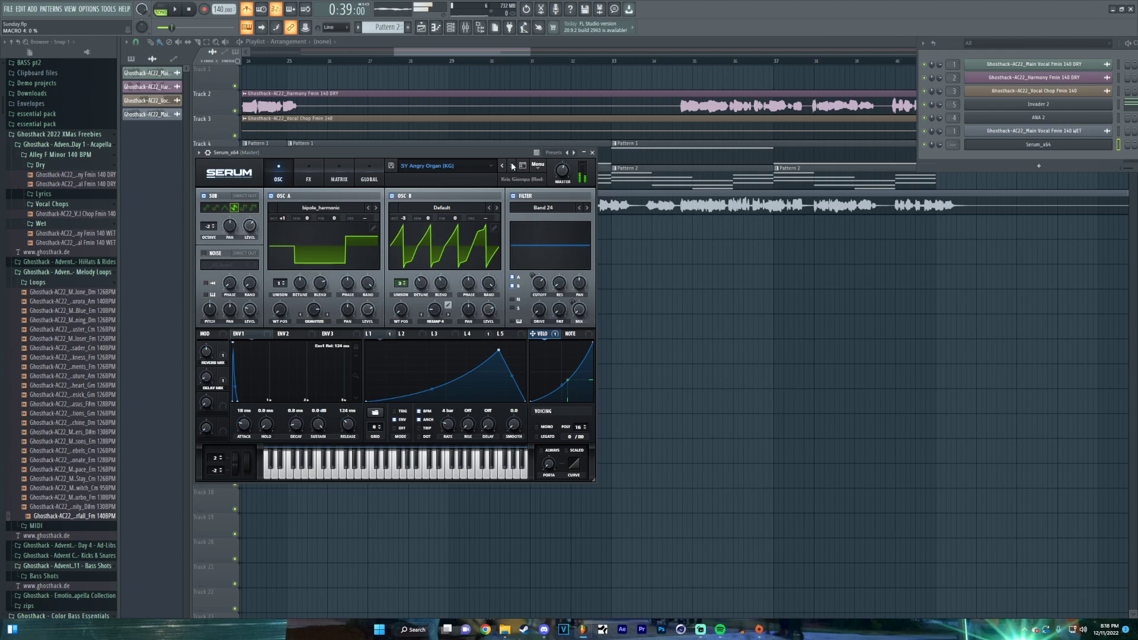
click(512, 167)
Create a new empty pattern after Pattern 2 for the Serum part
right_click(1028, 148)
key(Escape)
click(409, 28)
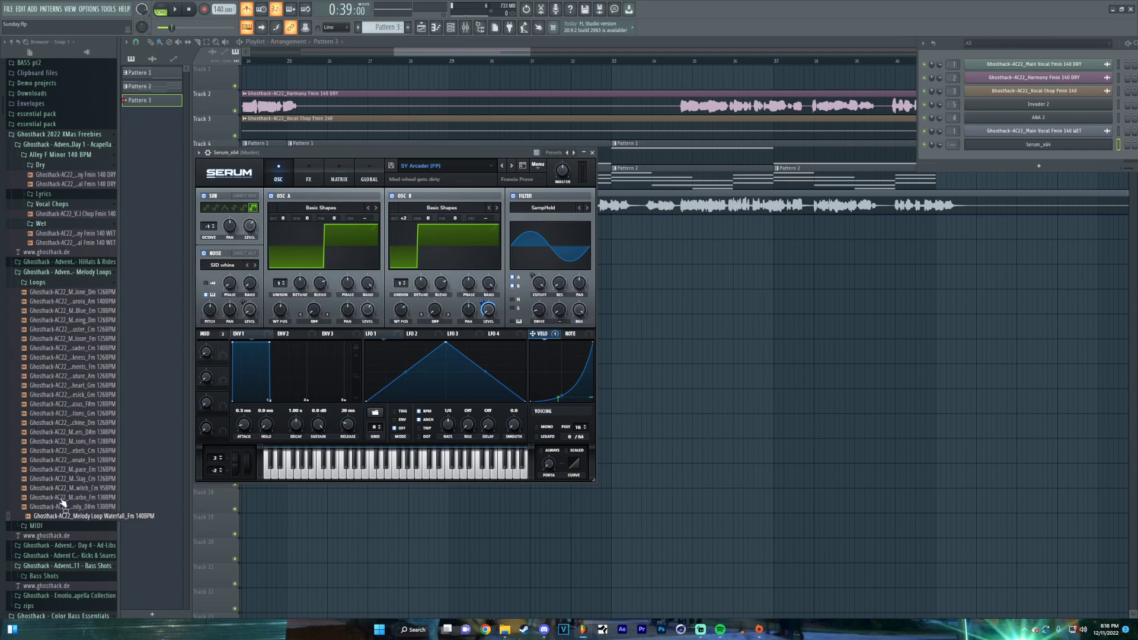
Collapse the Melody Loops' Loops folder, expand its MIDI folder, and move the Serum window below the playlist clips
click(73, 283)
click(70, 293)
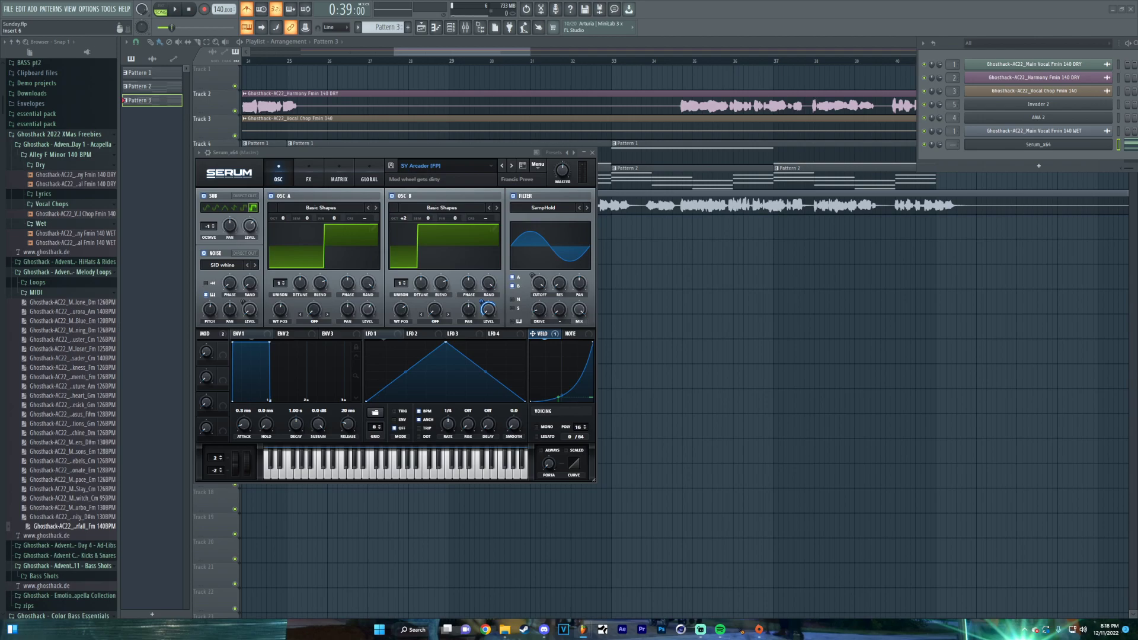
drag(209, 156, 217, 391)
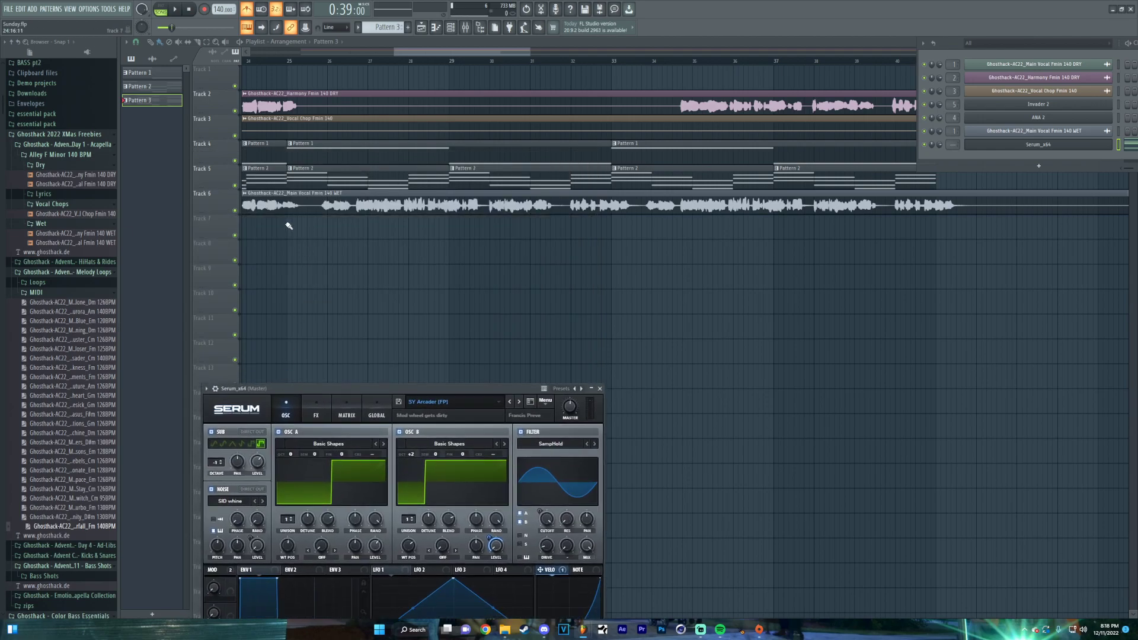
Place Pattern 3 clips on Track 7 at bars 25, 29 and 33, and listen to the melody with the vocals
click(288, 226)
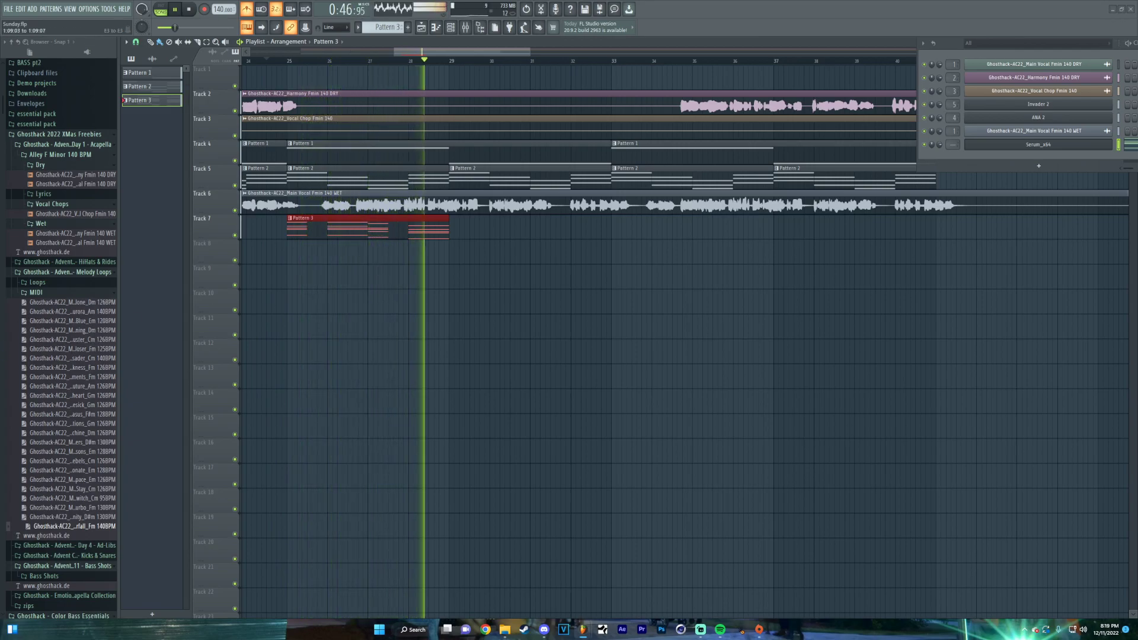
key(space)
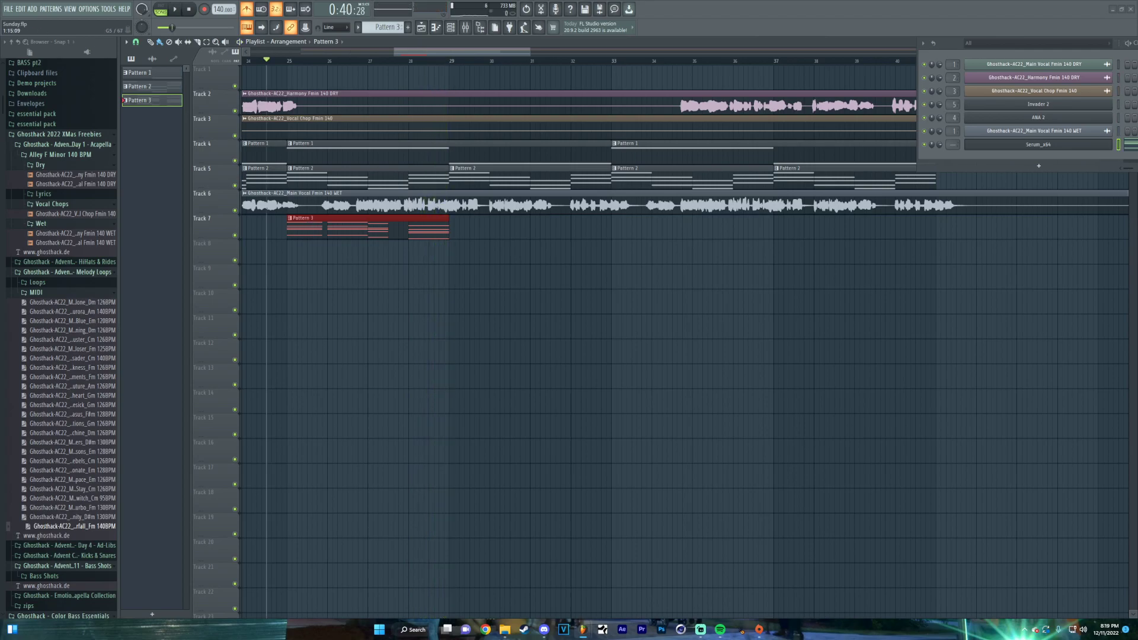
key(space)
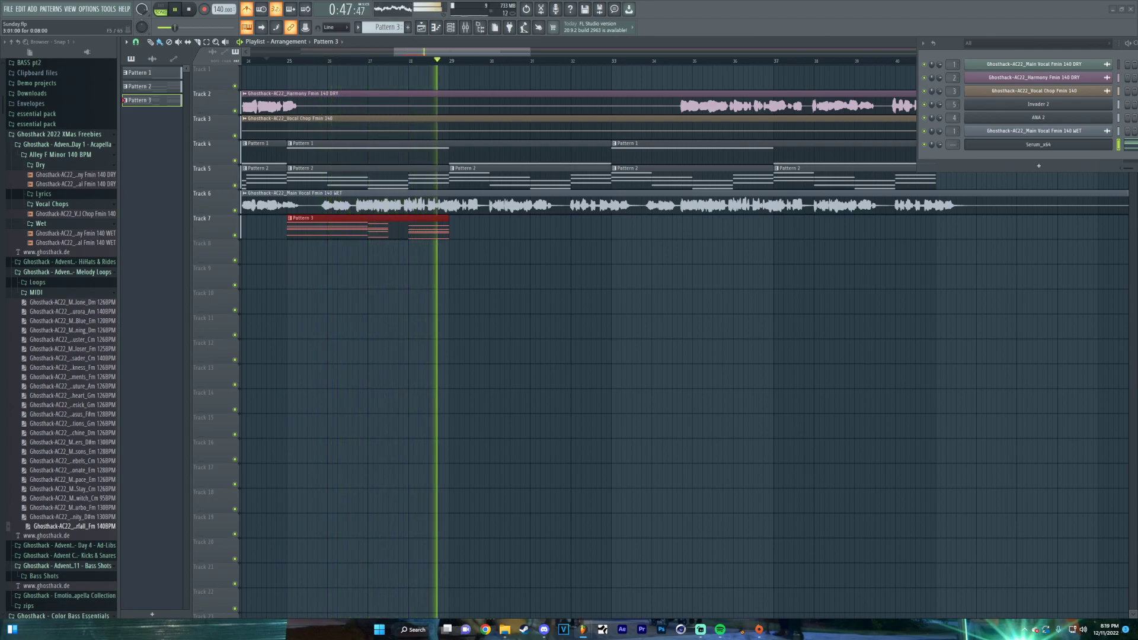
key(space)
key(space)
click(454, 229)
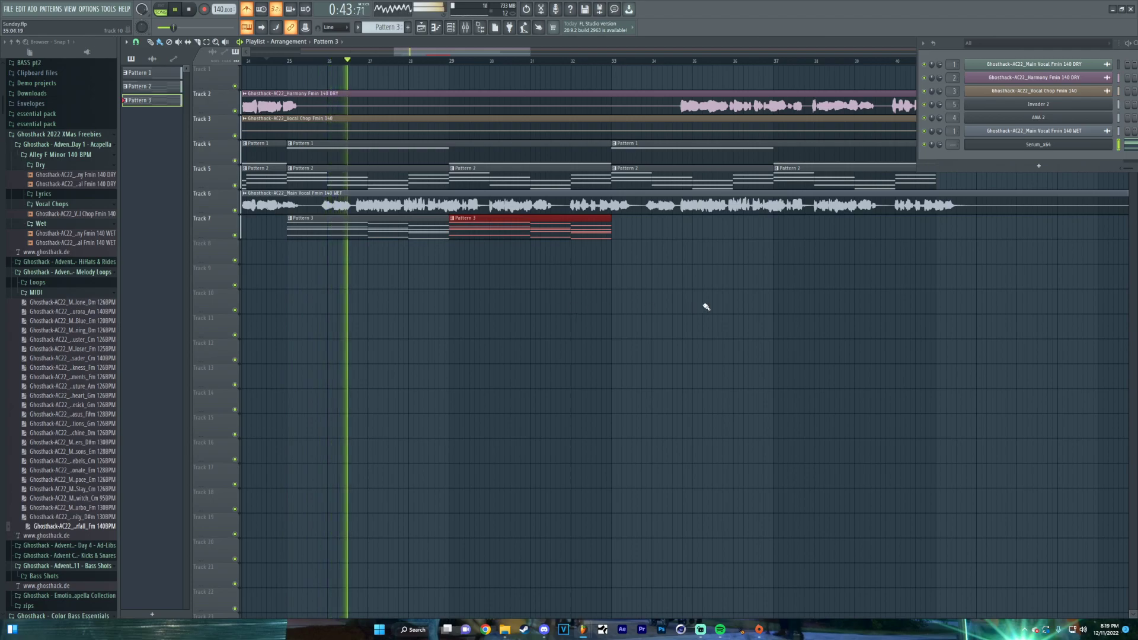
click(633, 230)
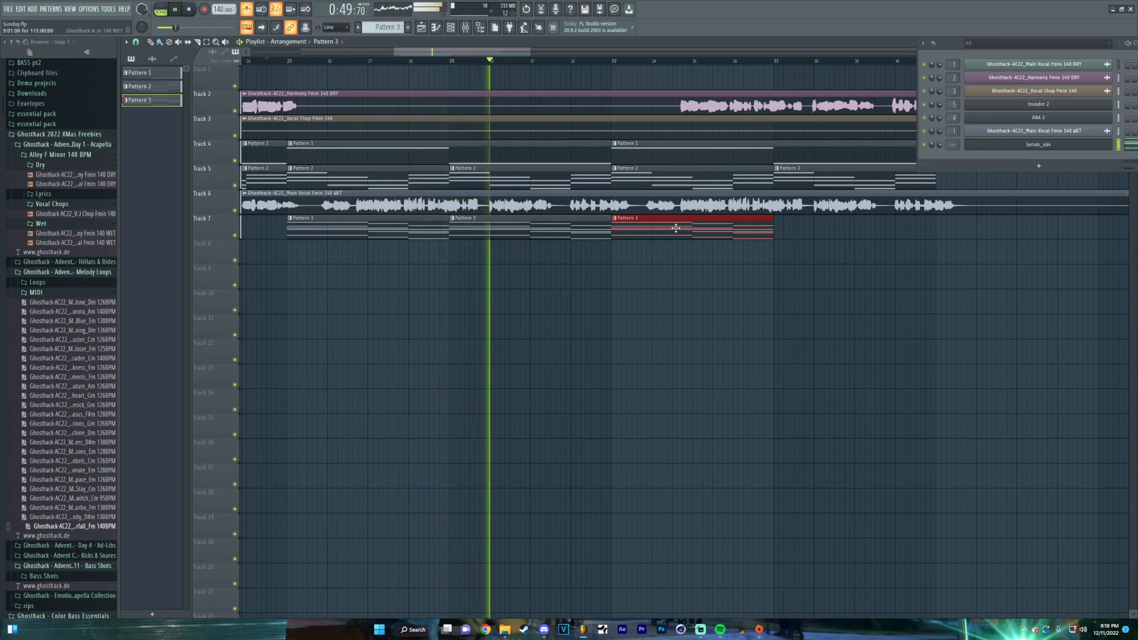
key(space)
Delete the Pattern 1 clips at bars 25 and 33 on Track 4, and clone the ANA 2 channel
right_click(368, 153)
right_click(741, 153)
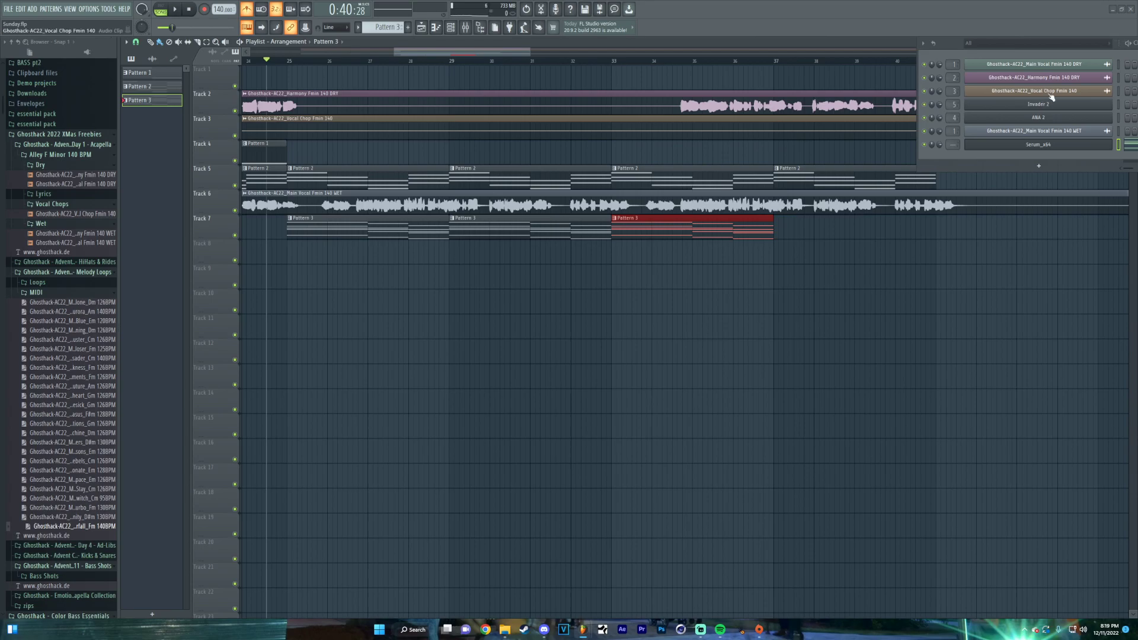
right_click(1041, 123)
click(1011, 197)
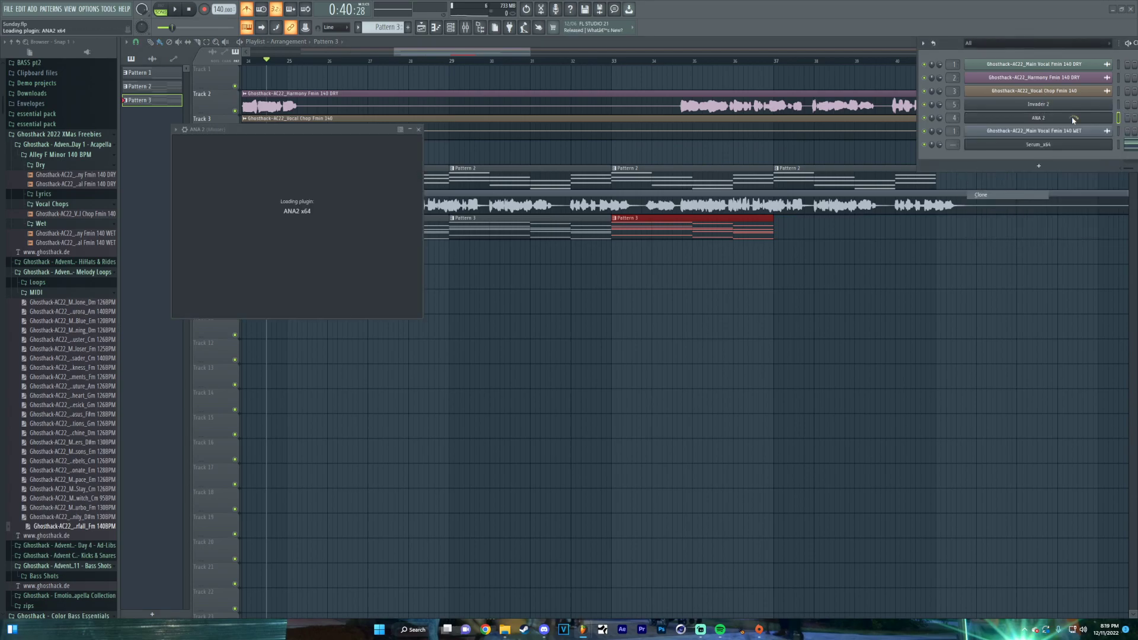
right_click(1034, 119)
click(380, 95)
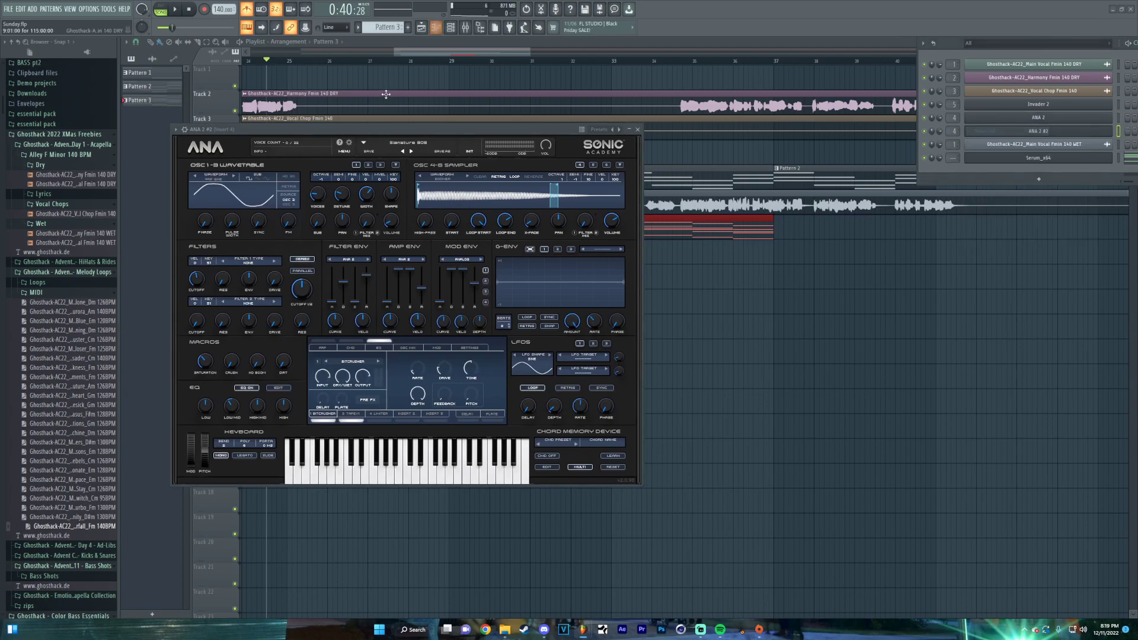
Create Pattern 4 for the cloned ANA 2 bass, place four clips on Track 4 from bar 25, and play them back
click(409, 29)
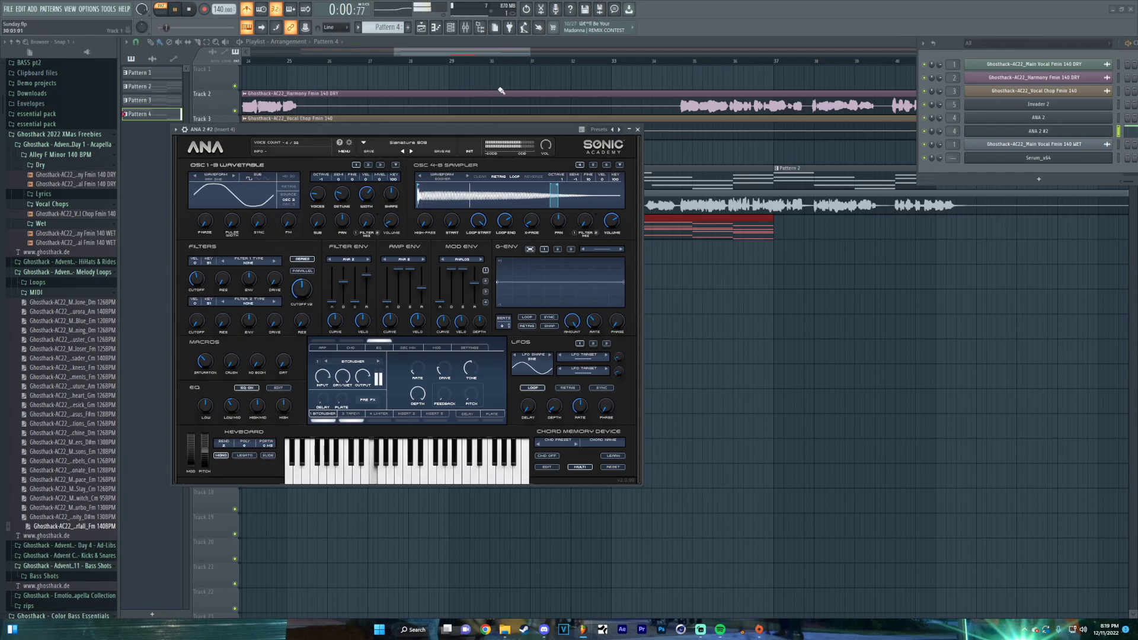
click(638, 129)
drag(293, 155, 780, 156)
key(space)
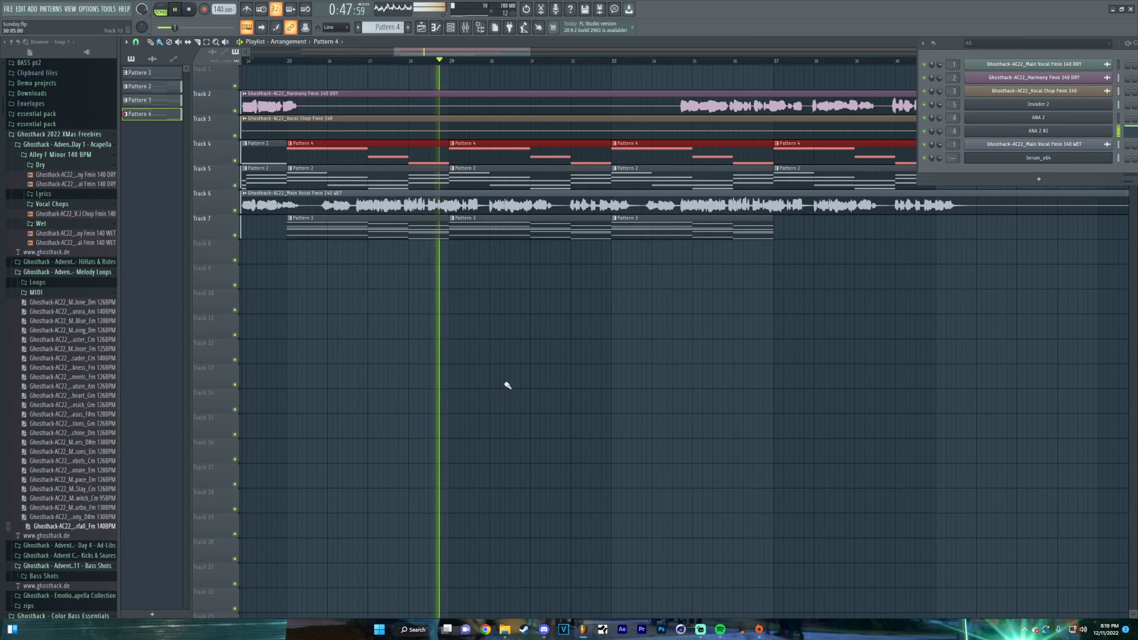
scroll(439, 371, left, 2)
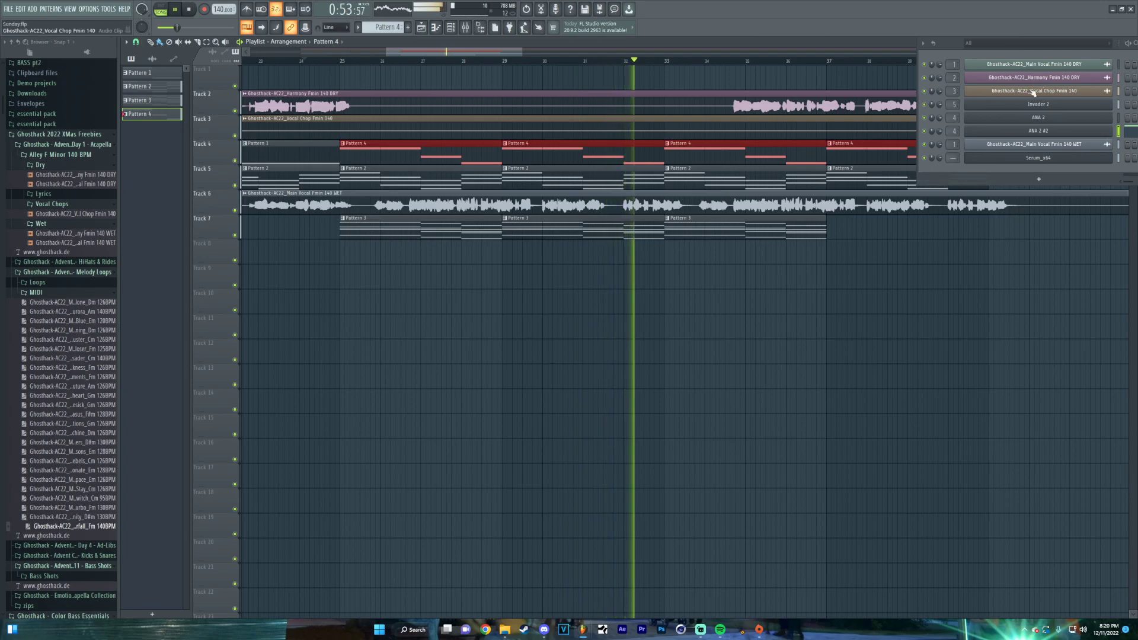
Add a Pattern 3 clip at bar 37 on Track 7 and listen through the section
click(821, 231)
click(826, 231)
scroll(457, 326, right, 3)
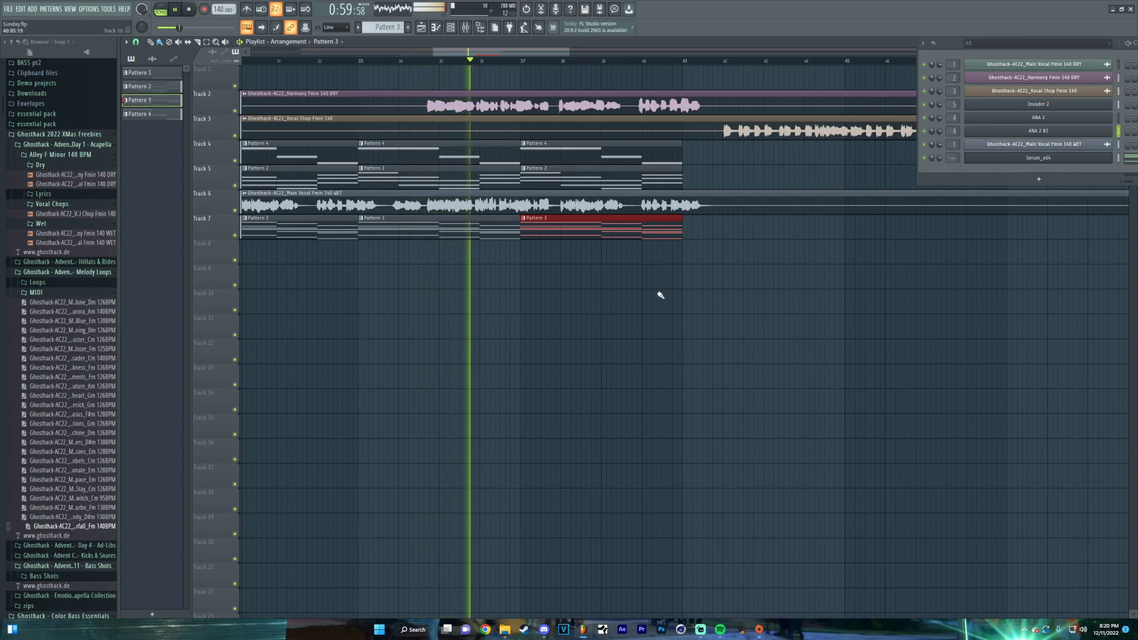
scroll(746, 279, down, 2)
scroll(599, 291, left, 1)
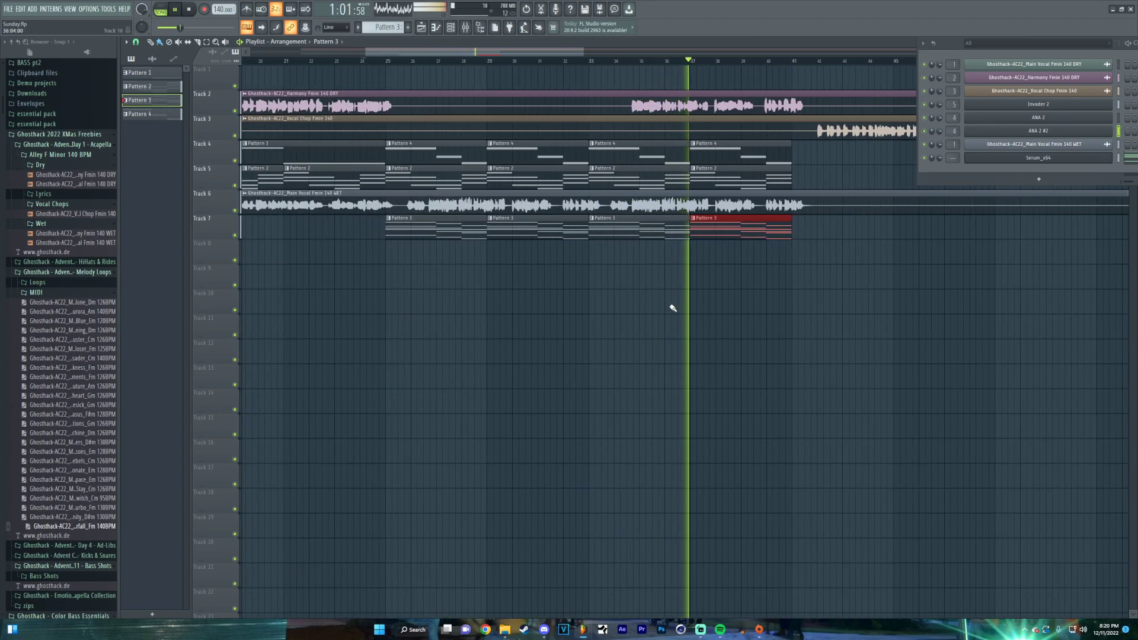
key(space)
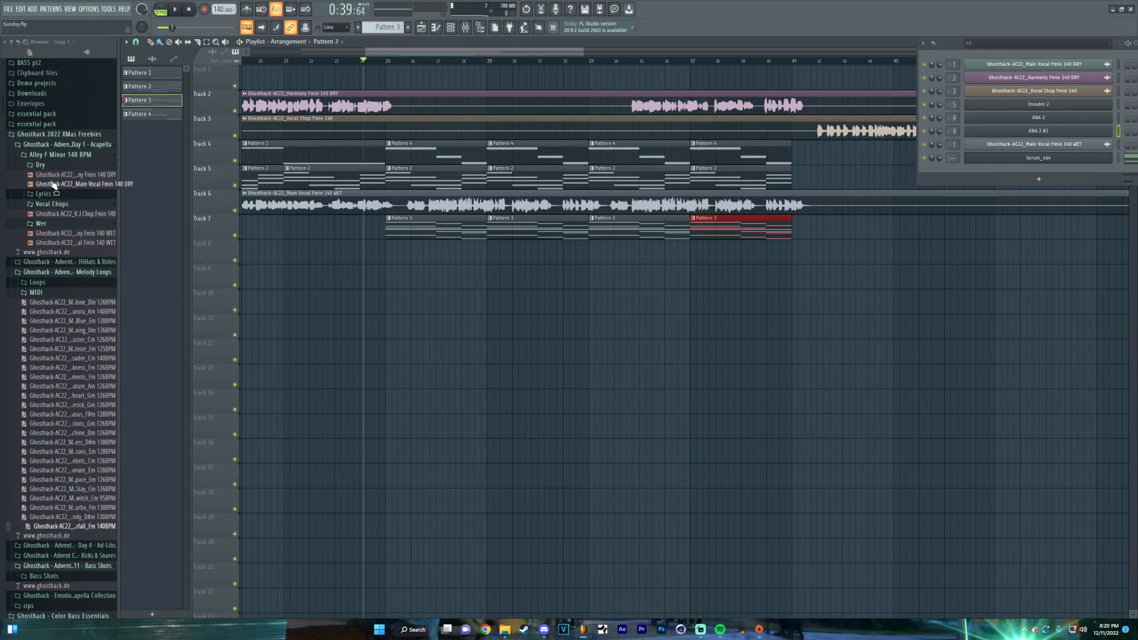
Add the Ghosthack-AC22_Main Vocal Fmin 140 DRY sample to Track 8 and align its start with the wet main vocal at bar 9
drag(53, 185, 268, 252)
scroll(801, 318, left, 6)
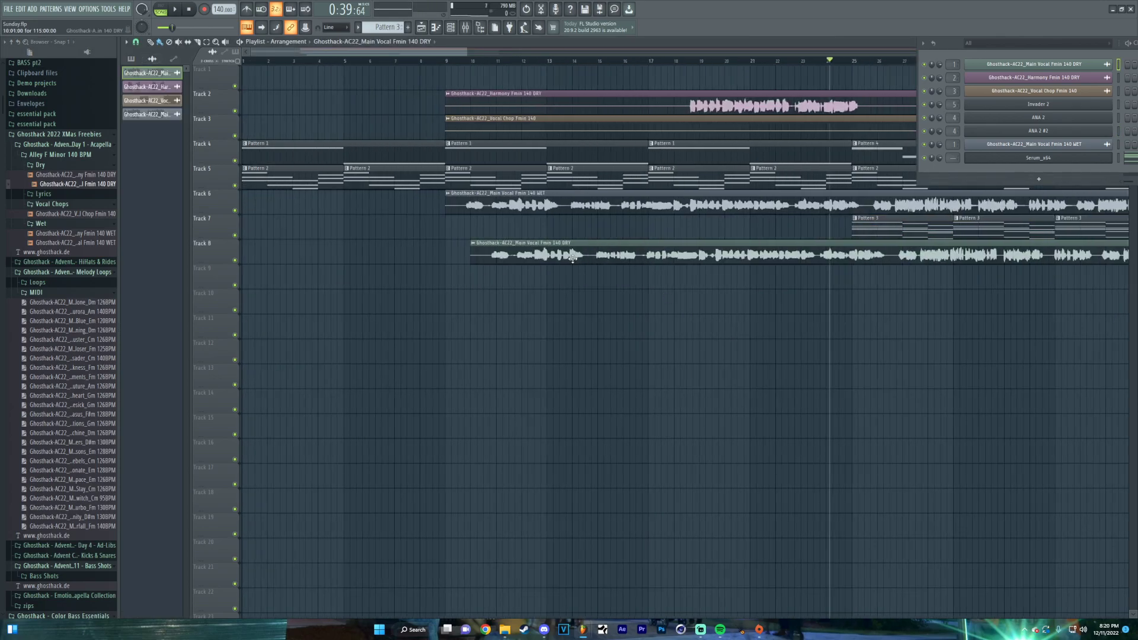
drag(515, 249, 502, 249)
scroll(551, 333, right, 6)
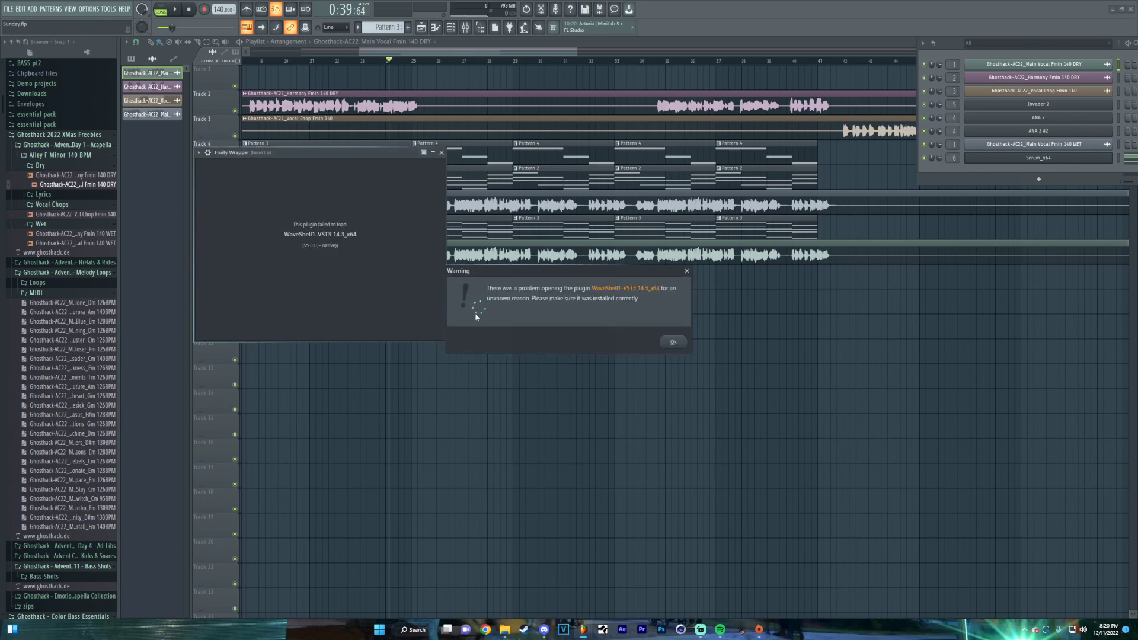
Dismiss the plugin warning, switch to Waves Central, try to select Waves Harmony for updating, and close Waves Central
click(674, 342)
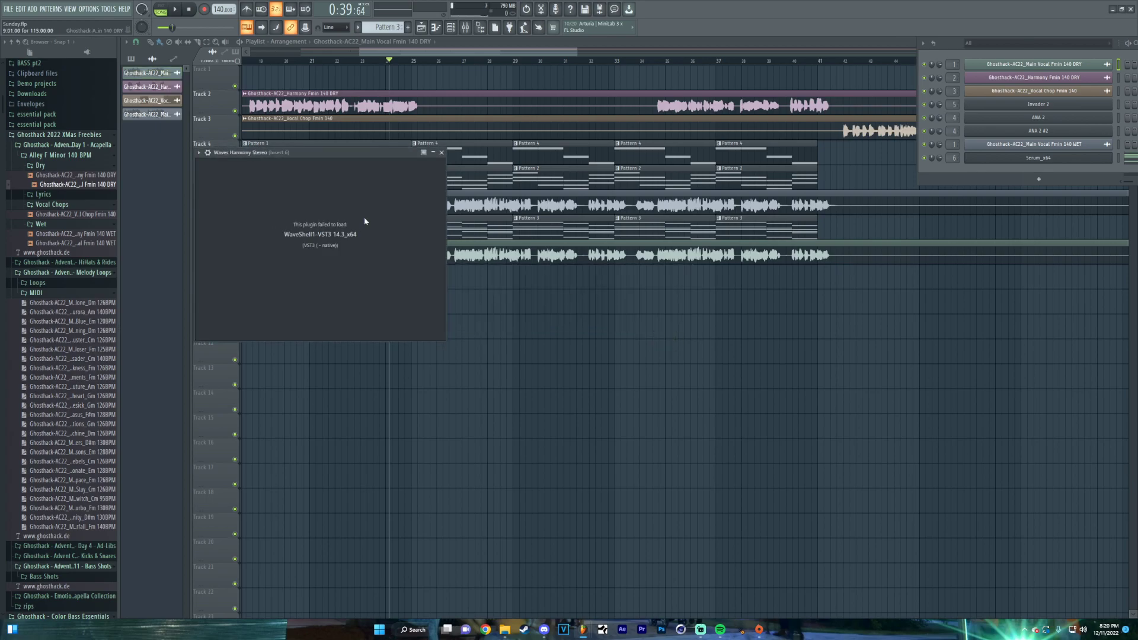
key(super)
text(waves)
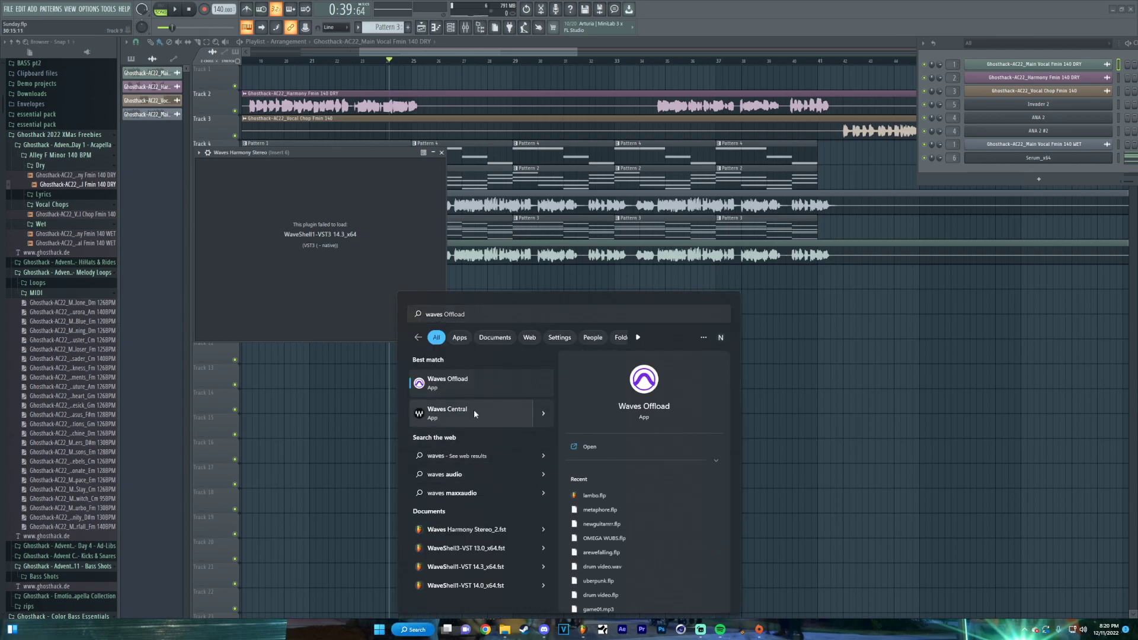
click(455, 403)
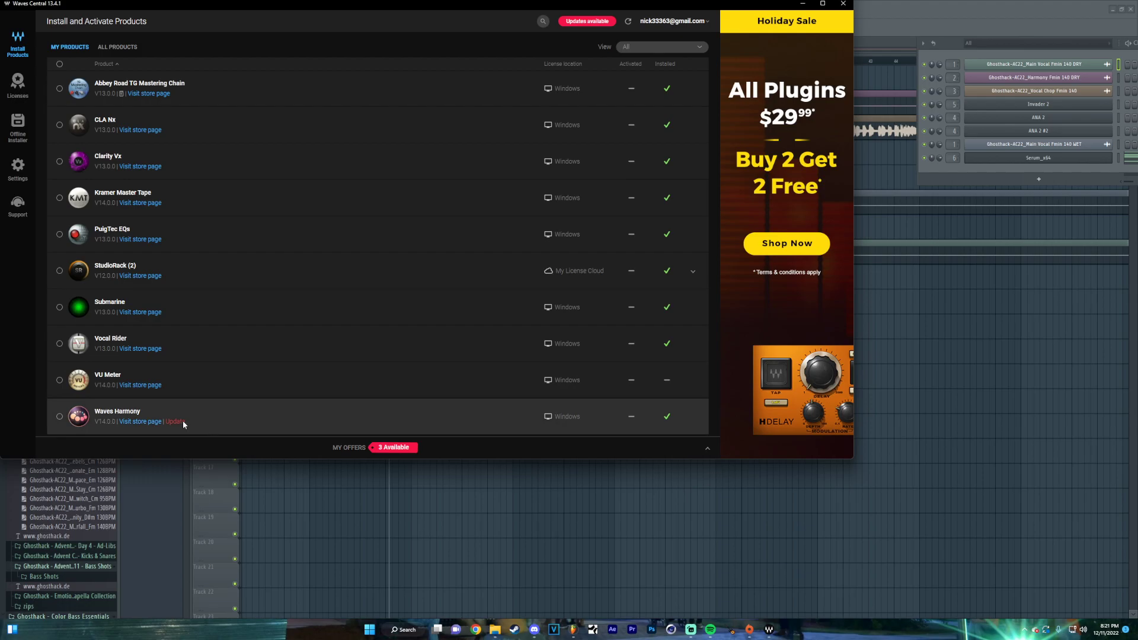
click(59, 417)
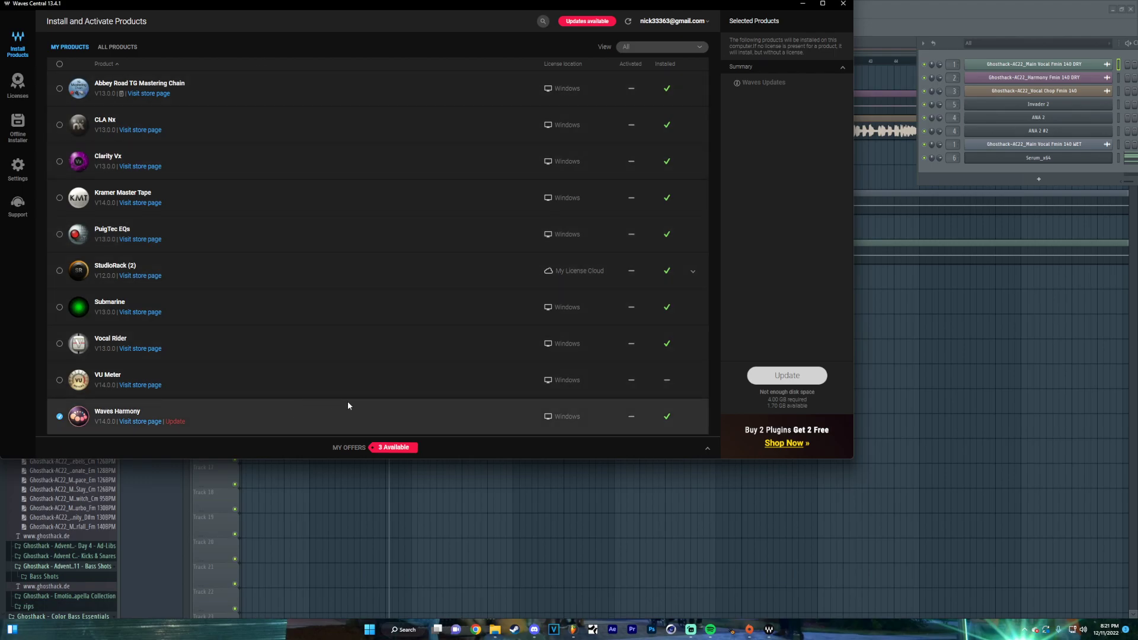
click(59, 417)
click(844, 4)
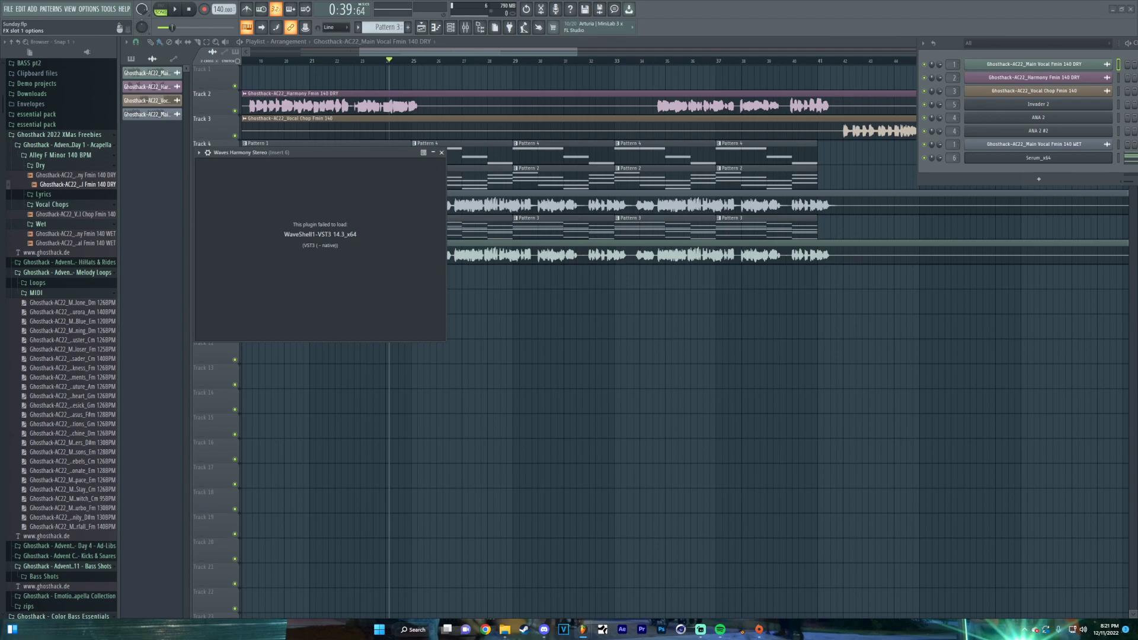
Try the Vocal Doubler effect on mixer inserts 6 and 7 and listen to the arrangement
drag(331, 155, 355, 192)
key(space)
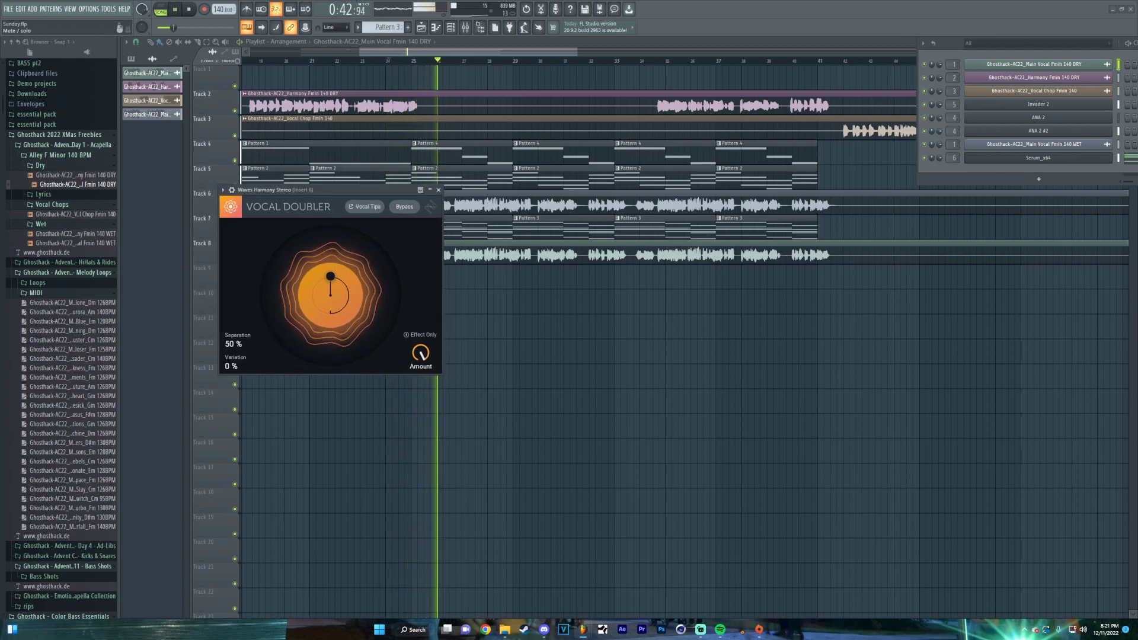
key(space)
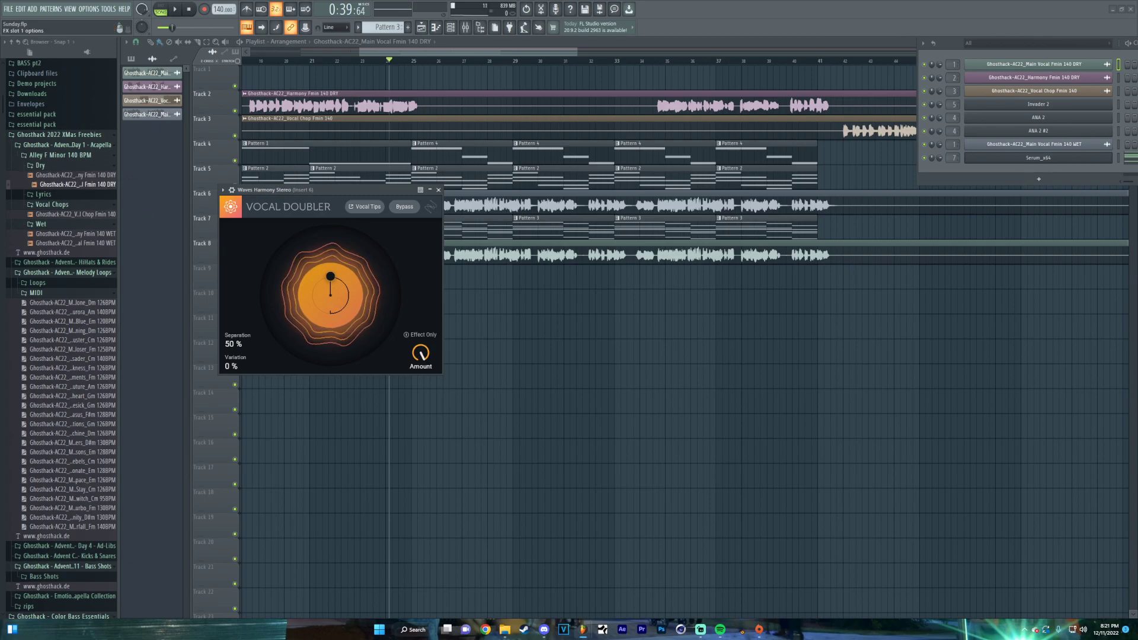
key(Escape)
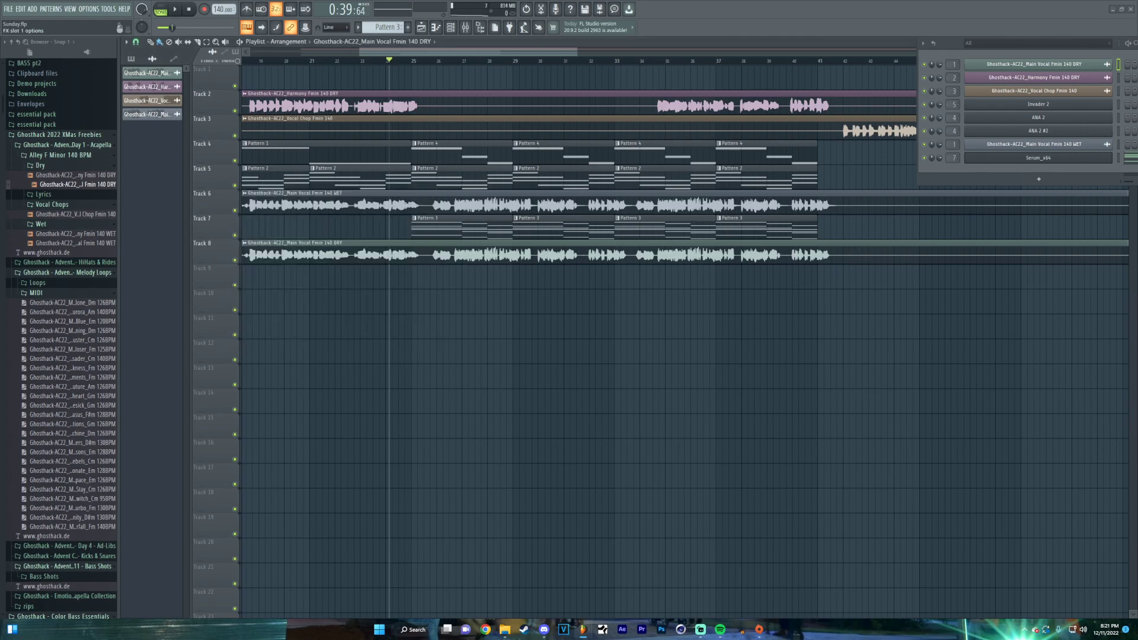
key(space)
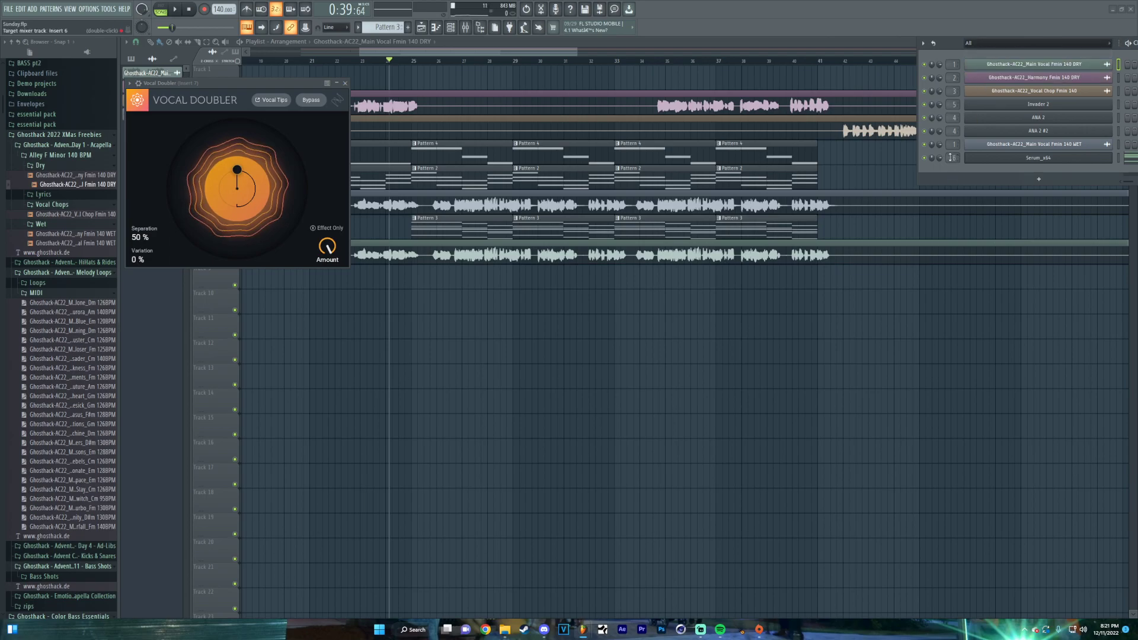
key(Escape)
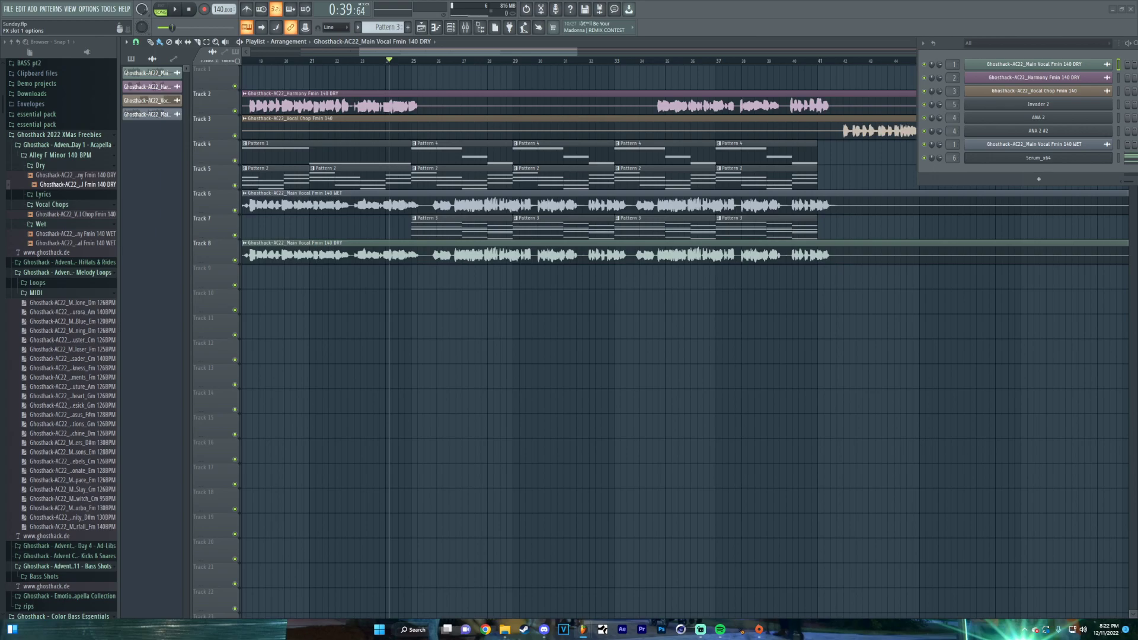
Set the Vocal Doubler on Insert 1 to 52% Amount, Effect Only, 100% Separation and 42% Variation, and close it
key(space)
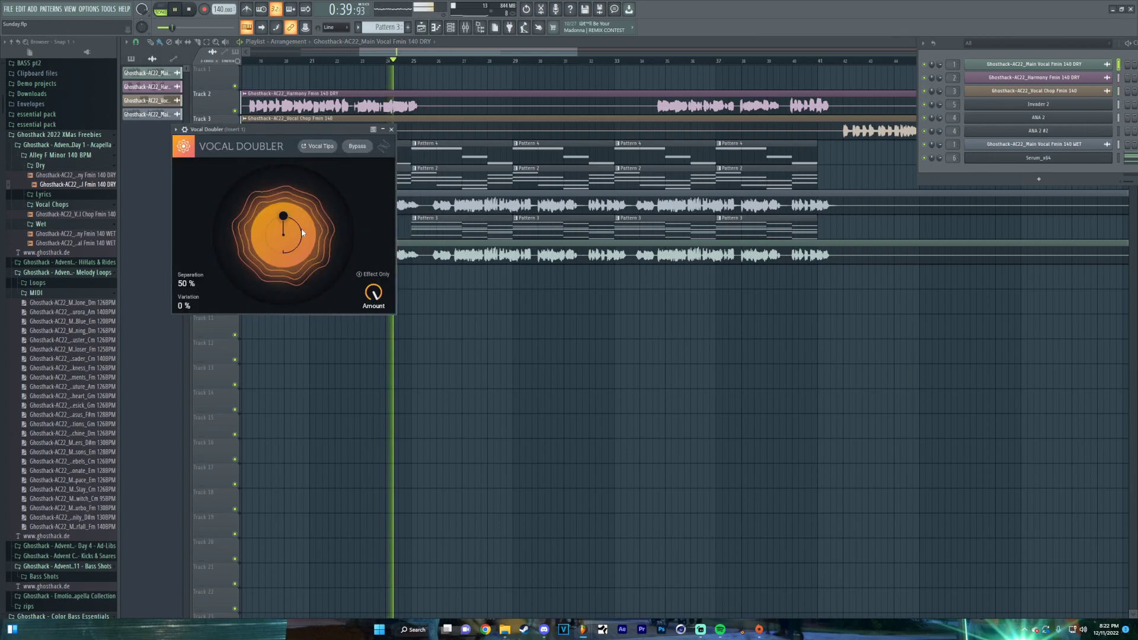
drag(373, 293, 374, 347)
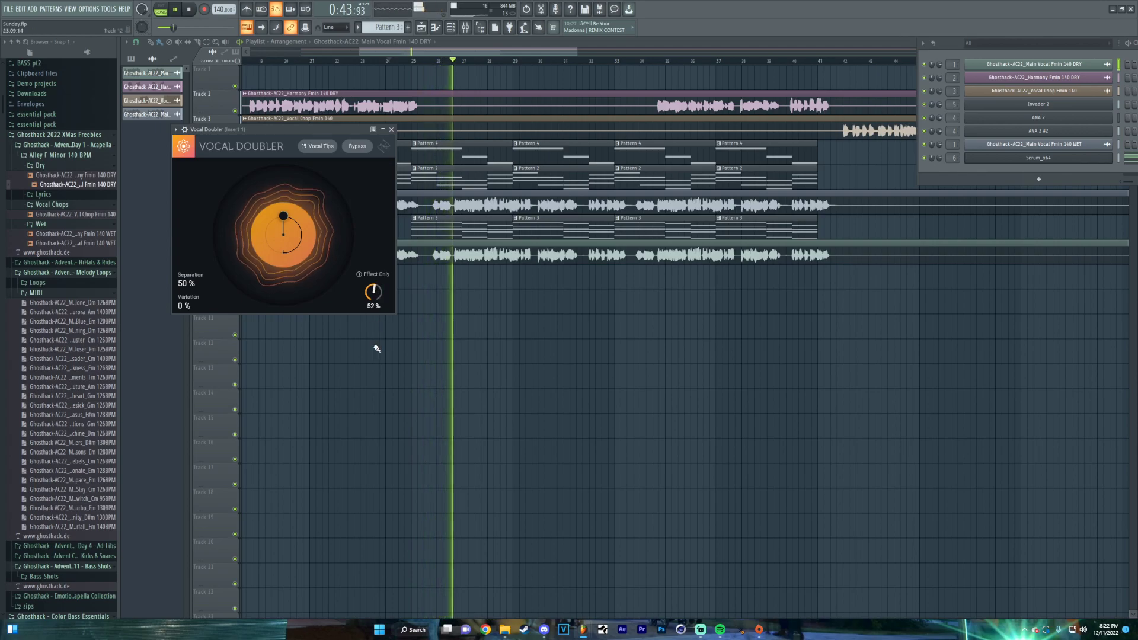
click(369, 277)
drag(283, 215, 216, 124)
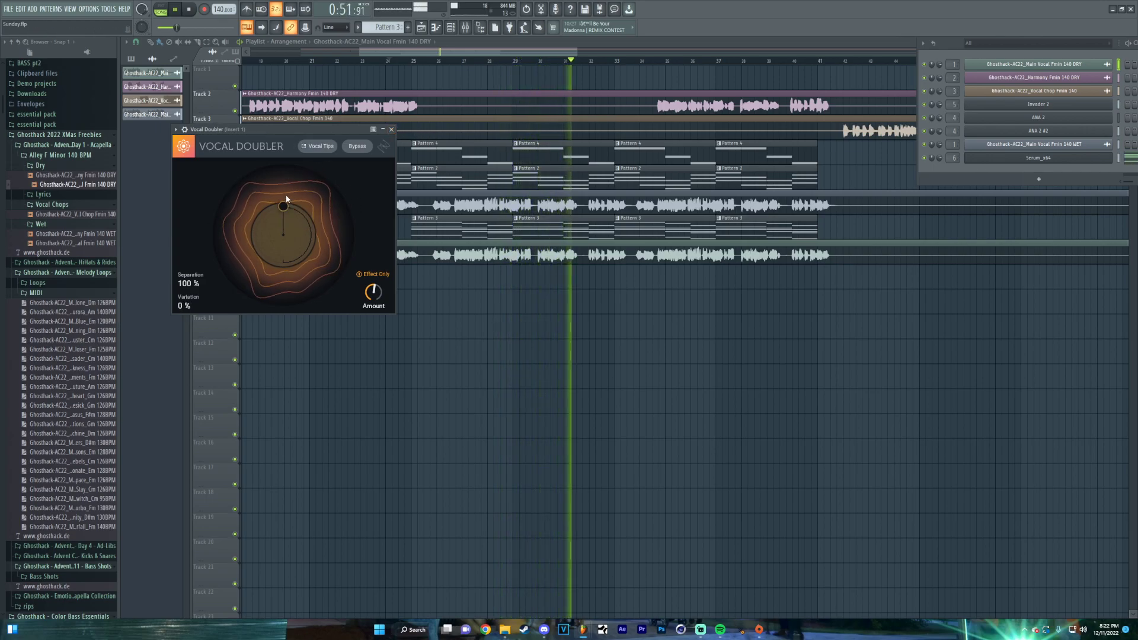
drag(285, 207, 343, 218)
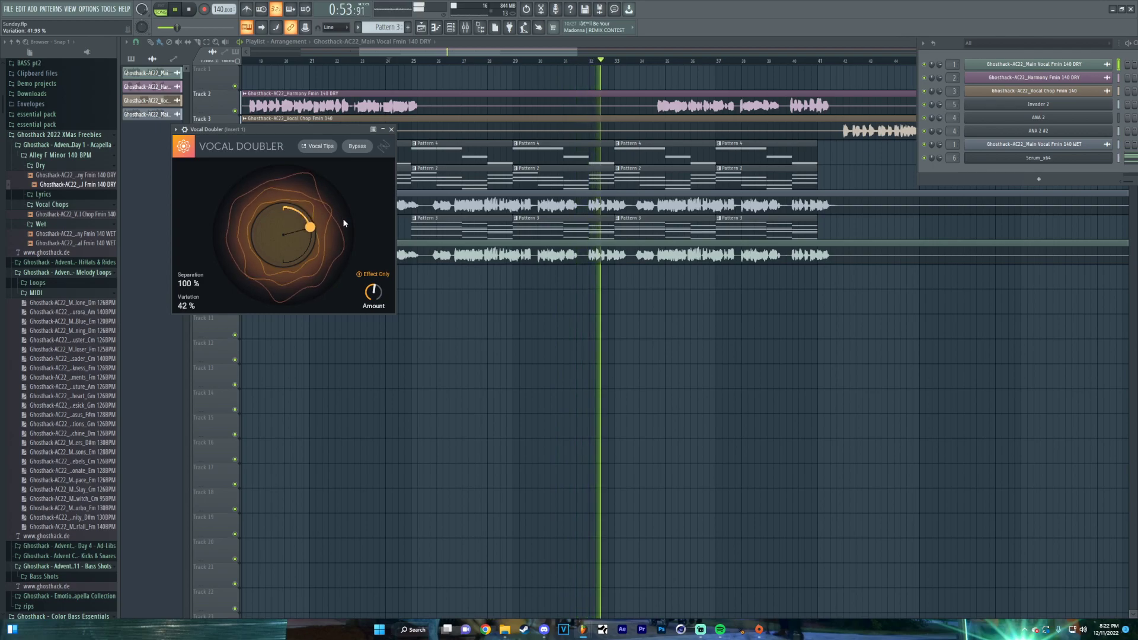
key(space)
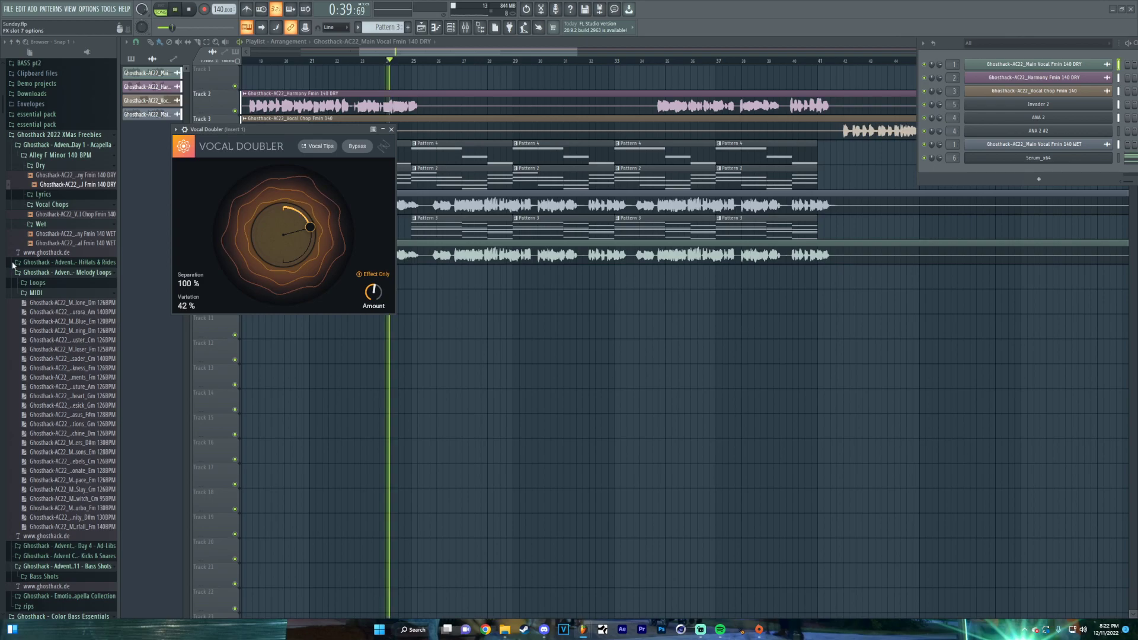
click(391, 129)
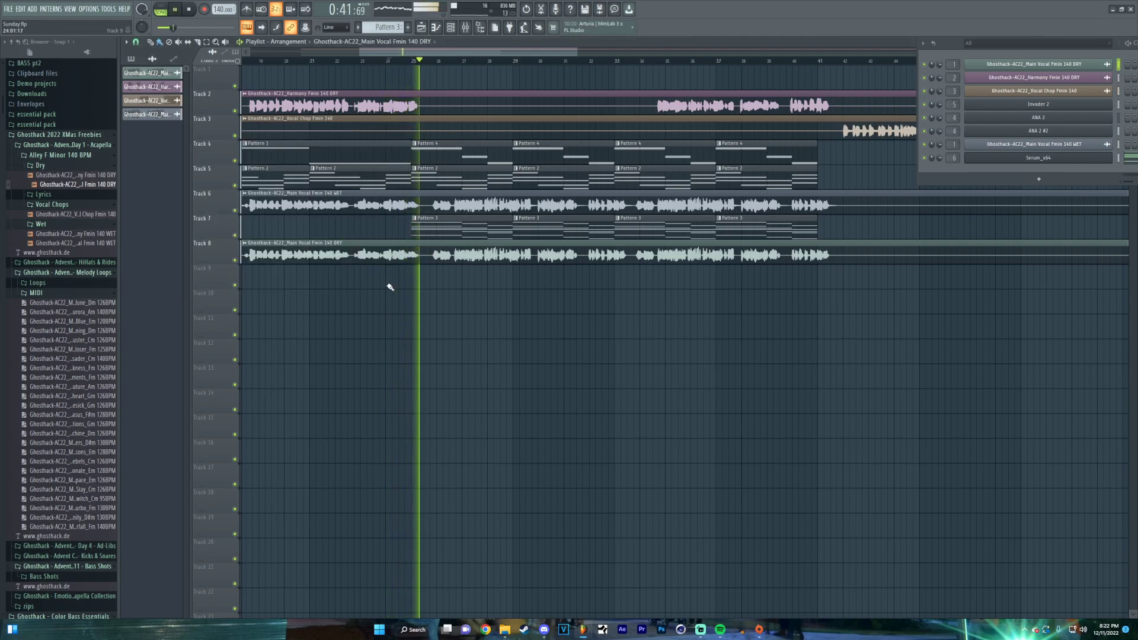
Trim the start of the dry main vocal clip on Track 8 to about bar 25
scroll(420, 259, down, 3)
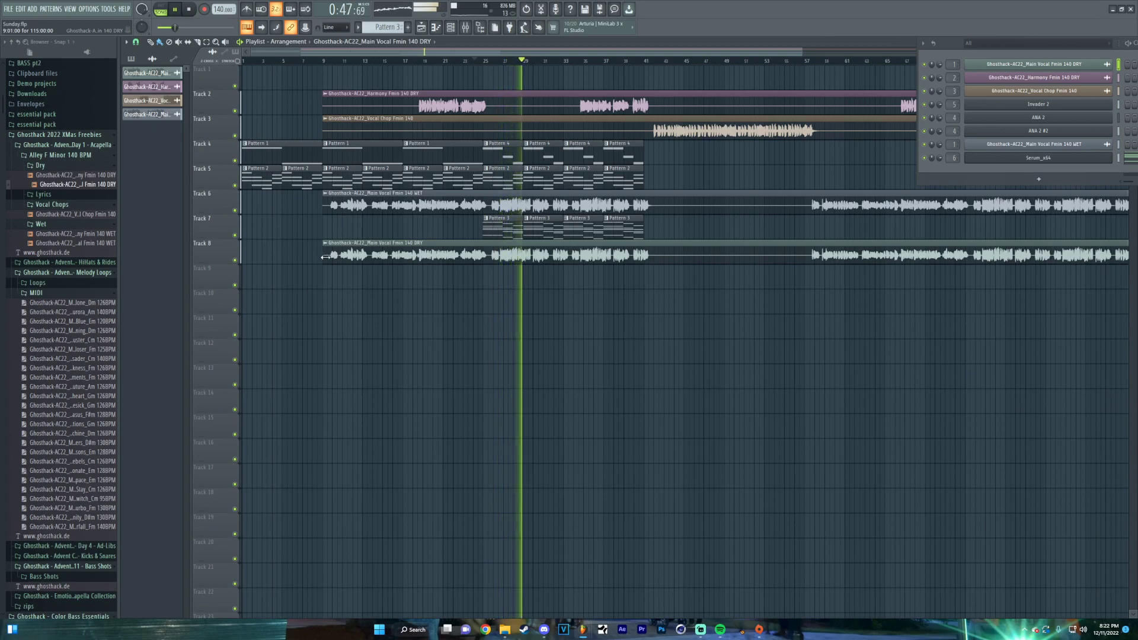
drag(326, 257, 450, 261)
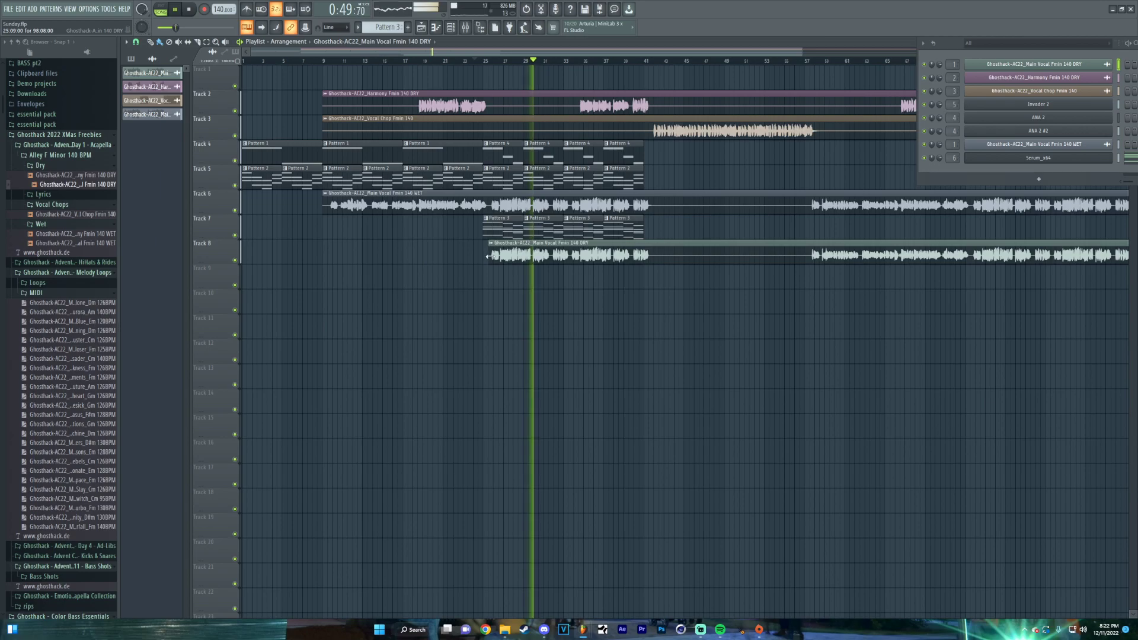
scroll(582, 300, up, 3)
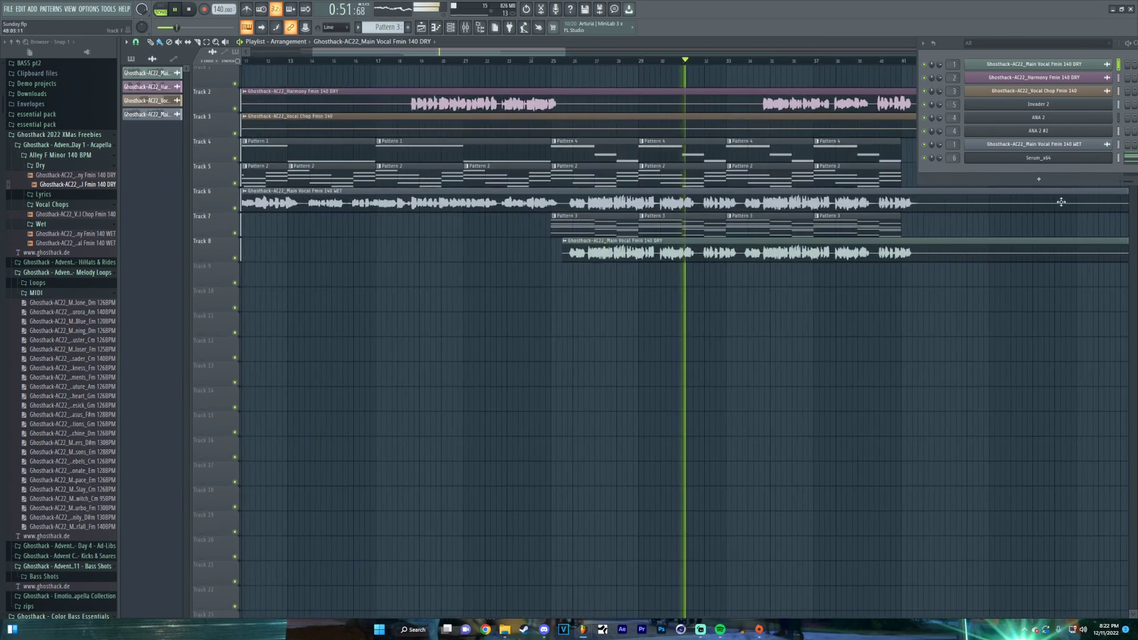
Play the arrangement and set the Vocal Doubler's Amount on Insert 1 to 64%
key(space)
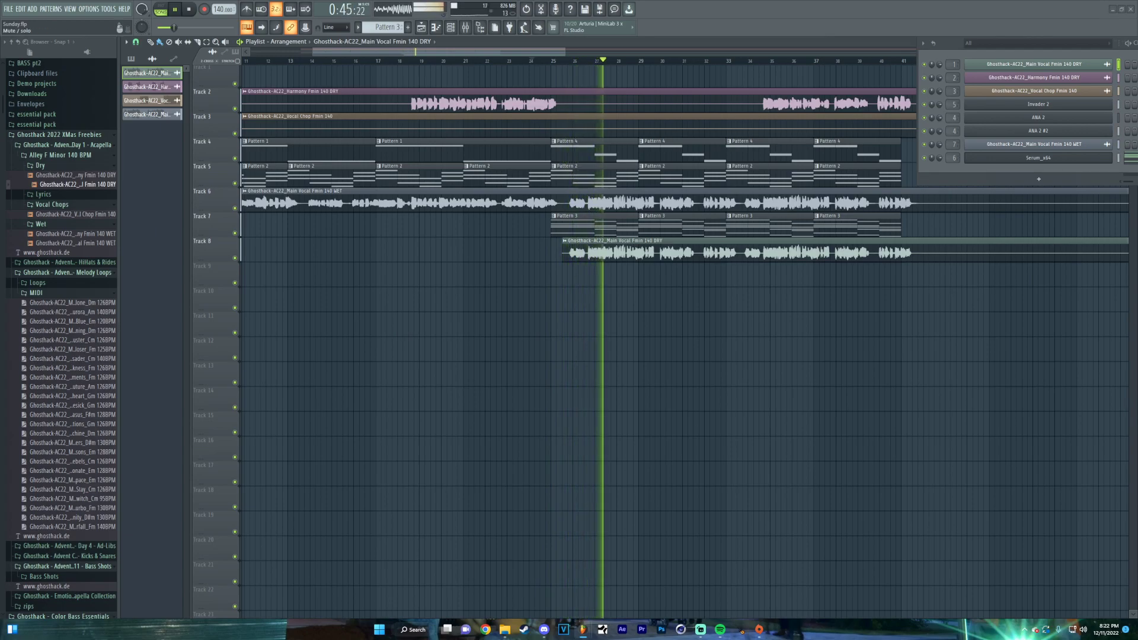
key(space)
key(space)
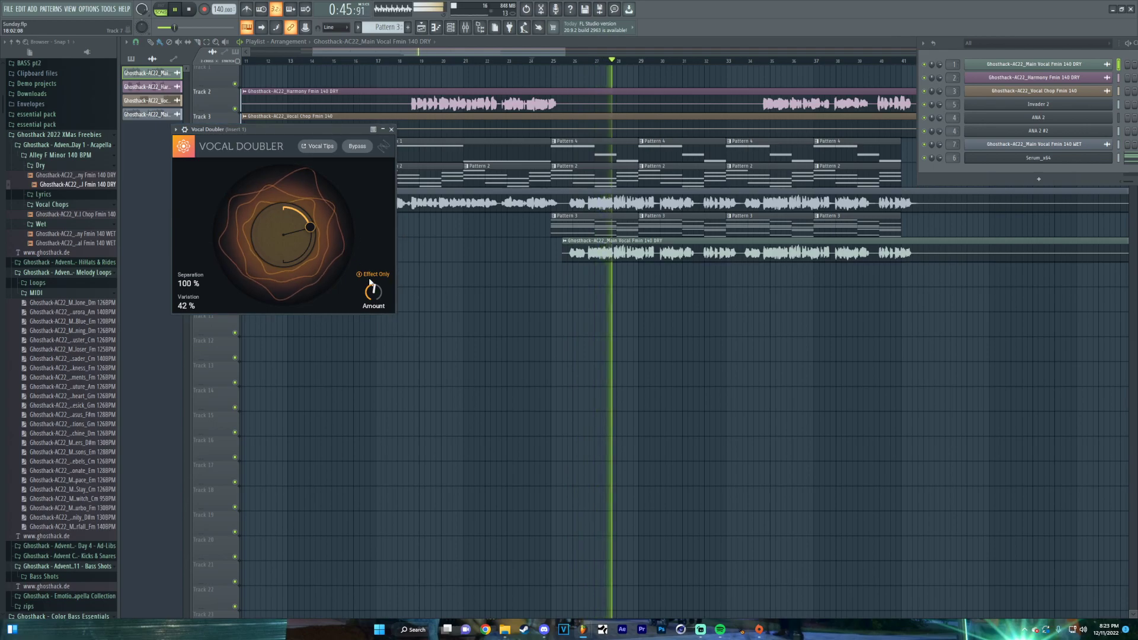
mouse_move(371, 295)
mouse_down()
mouse_move(373, 274)
mouse_move(365, 283)
mouse_up()
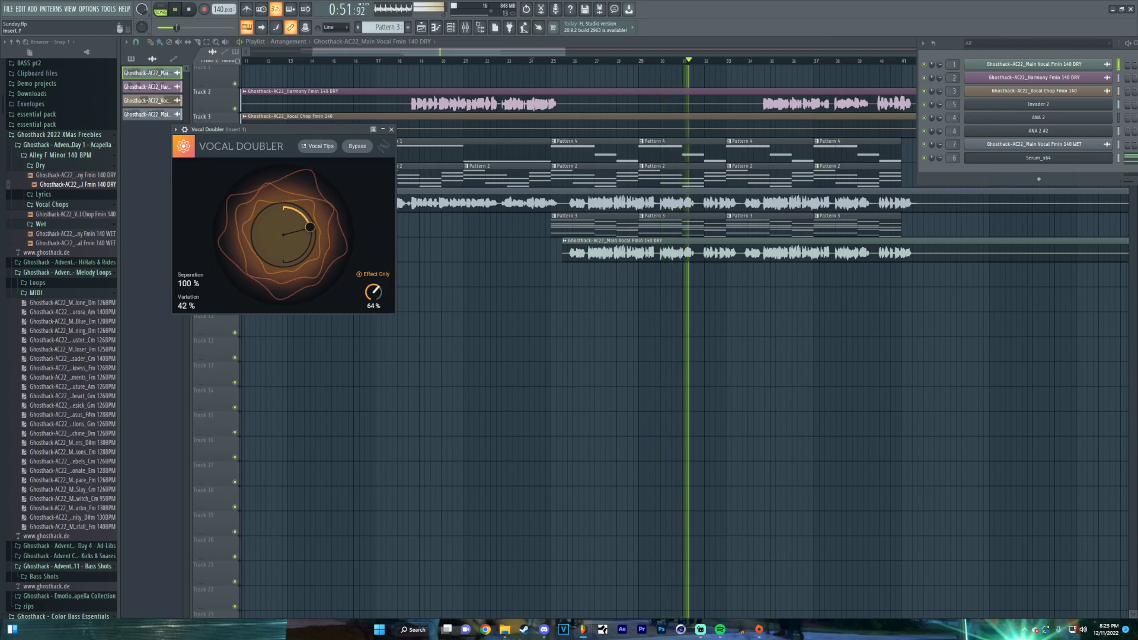
key(space)
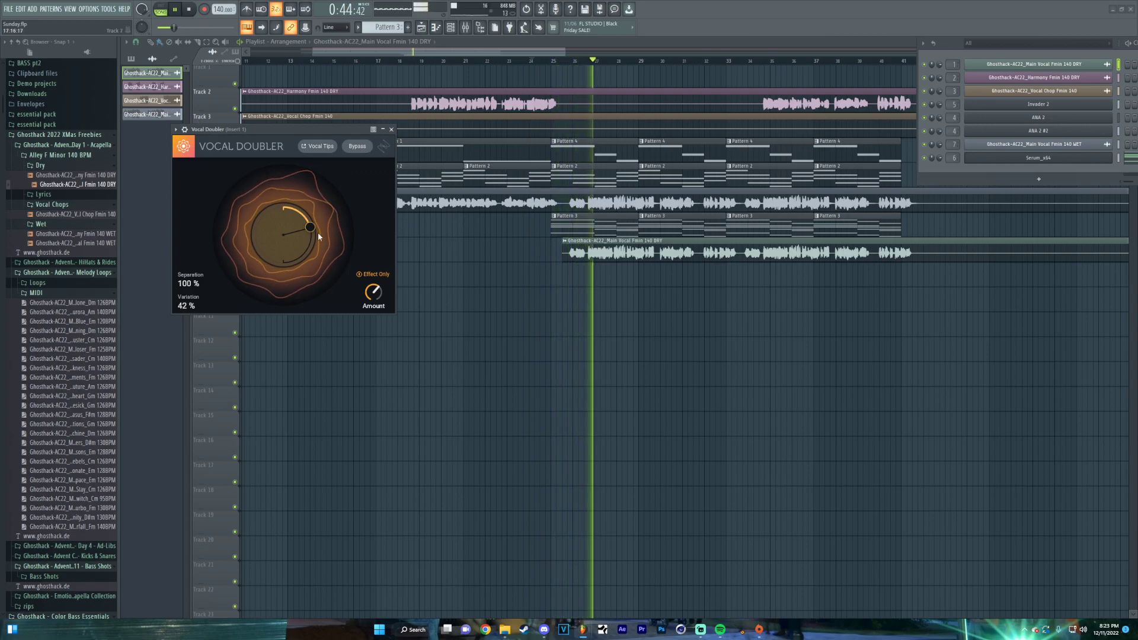
Turn off Effect Only on the Vocal Doubler, set Separation 67%, Variation 41% and Amount 38%, and close it
click(375, 276)
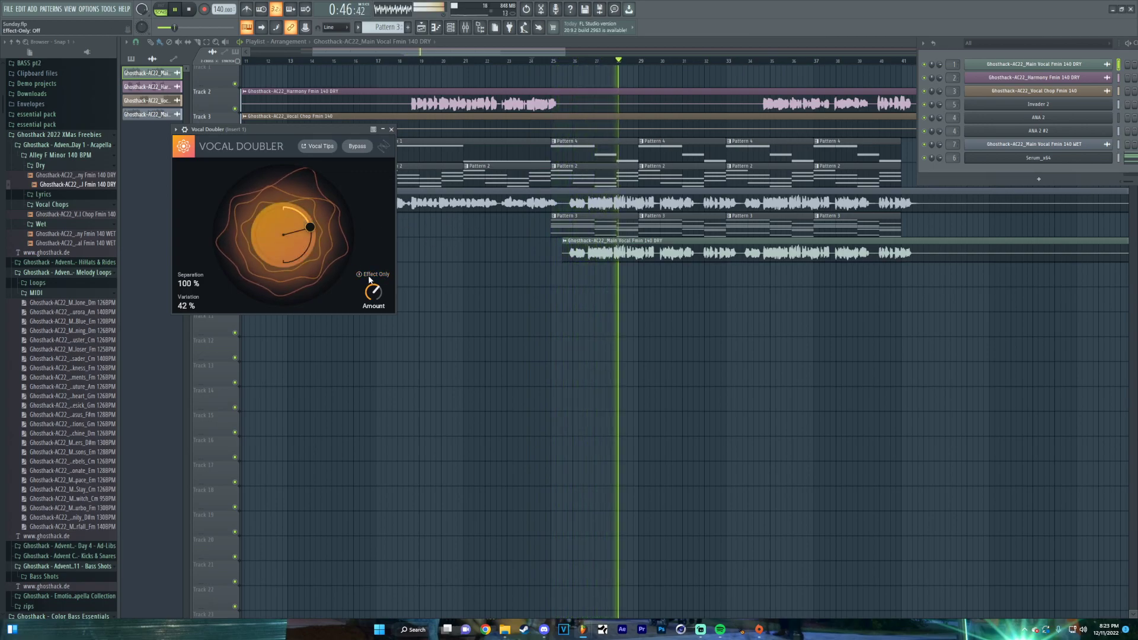
drag(310, 228, 307, 230)
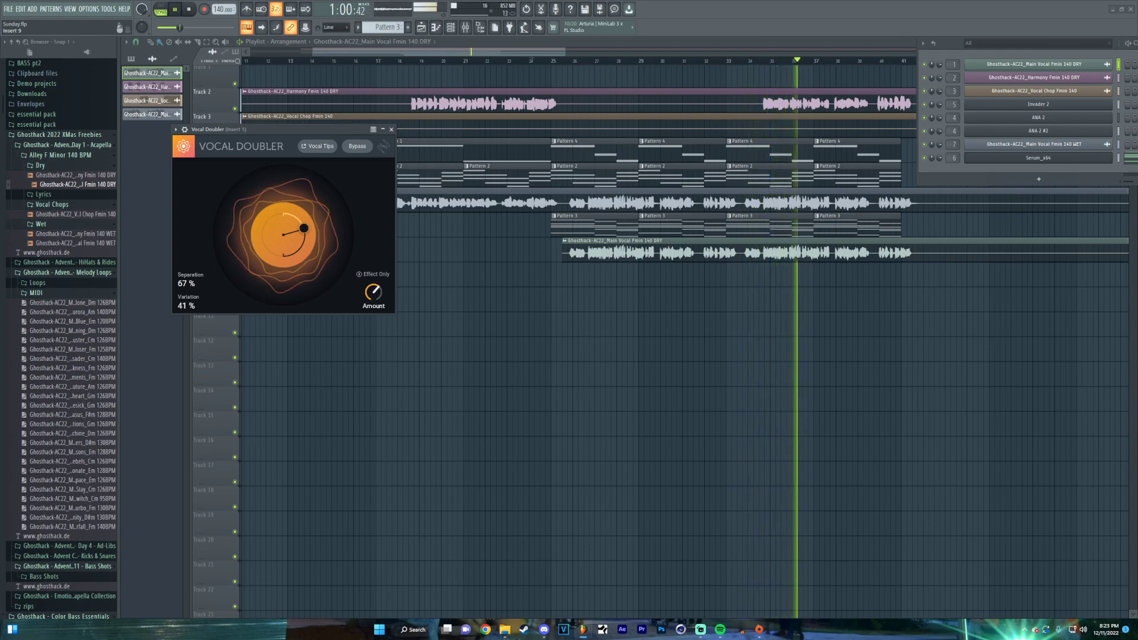
key(space)
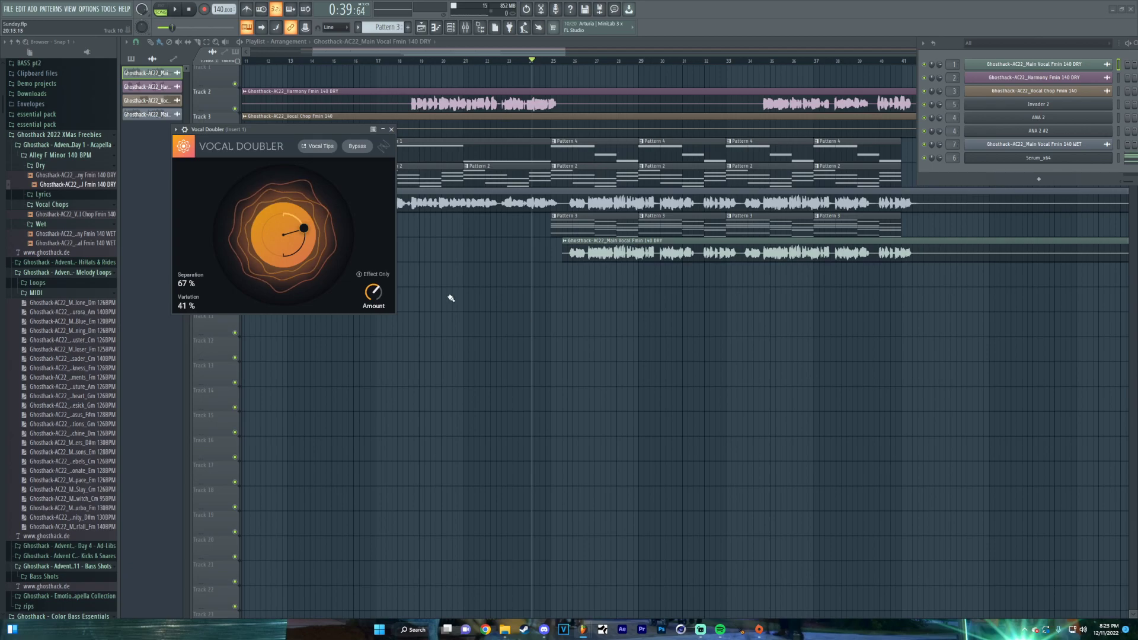
key(space)
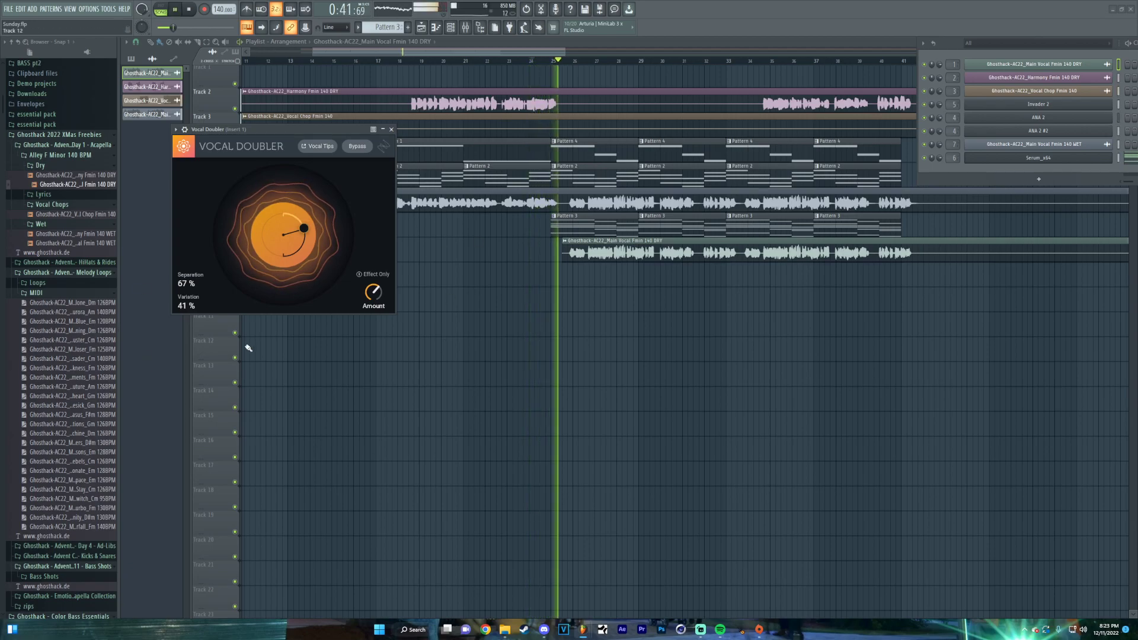
drag(373, 292, 378, 301)
scroll(379, 301, down, 5)
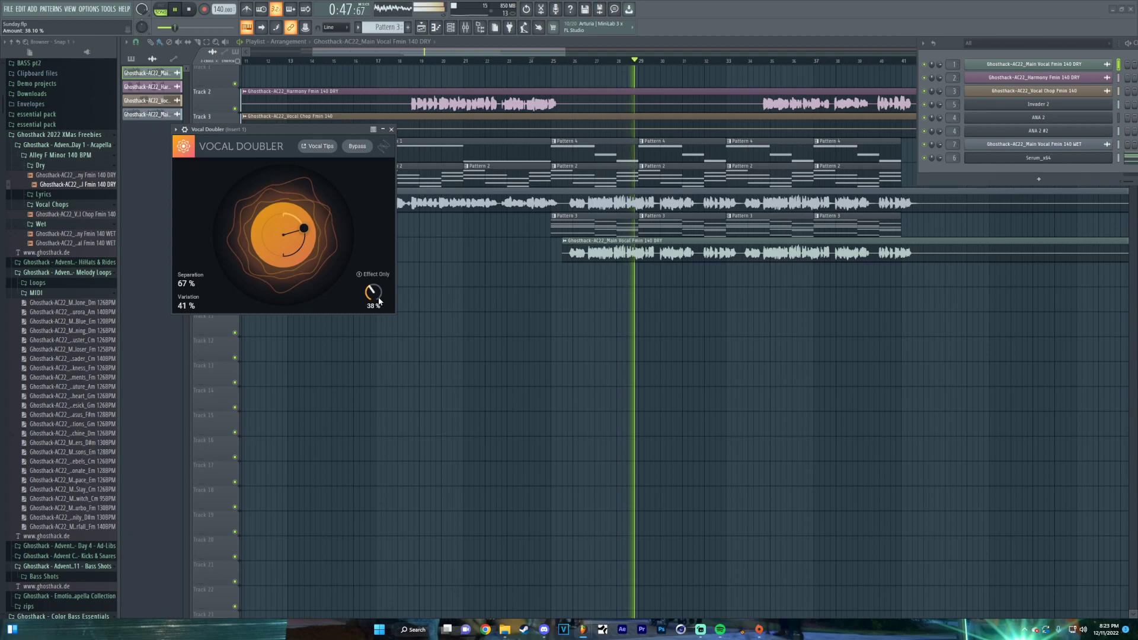
click(392, 129)
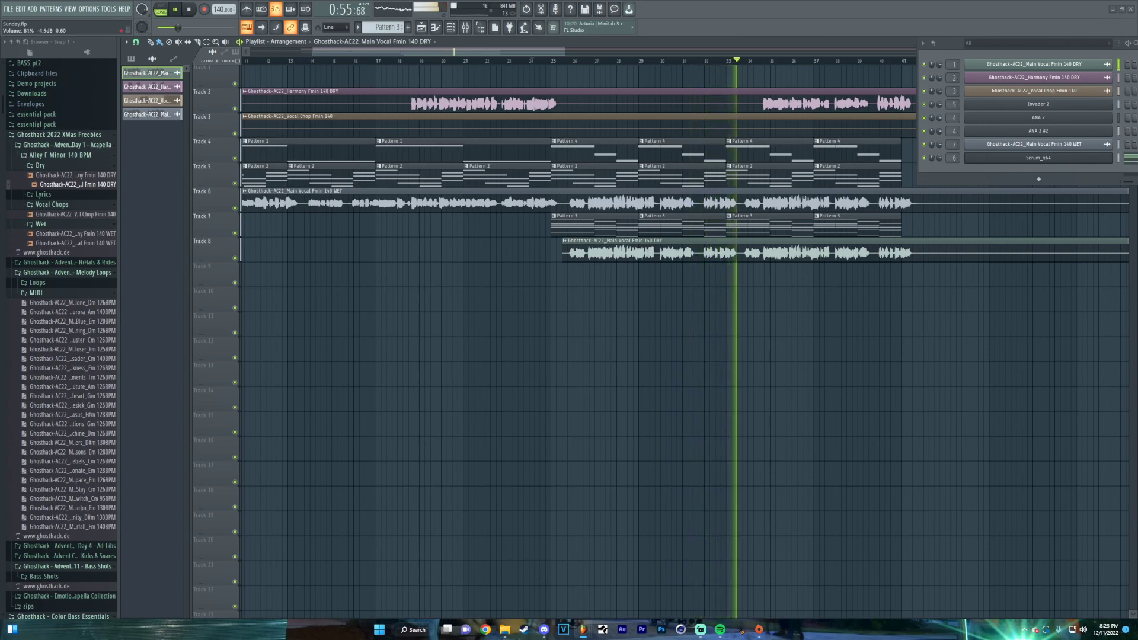
Stop playback, collapse the Day 1 acapella folder and audition hi-hat samples in the Day 2 HiHats & Rides folder
ctrl+scroll(637, 322, up, 4)
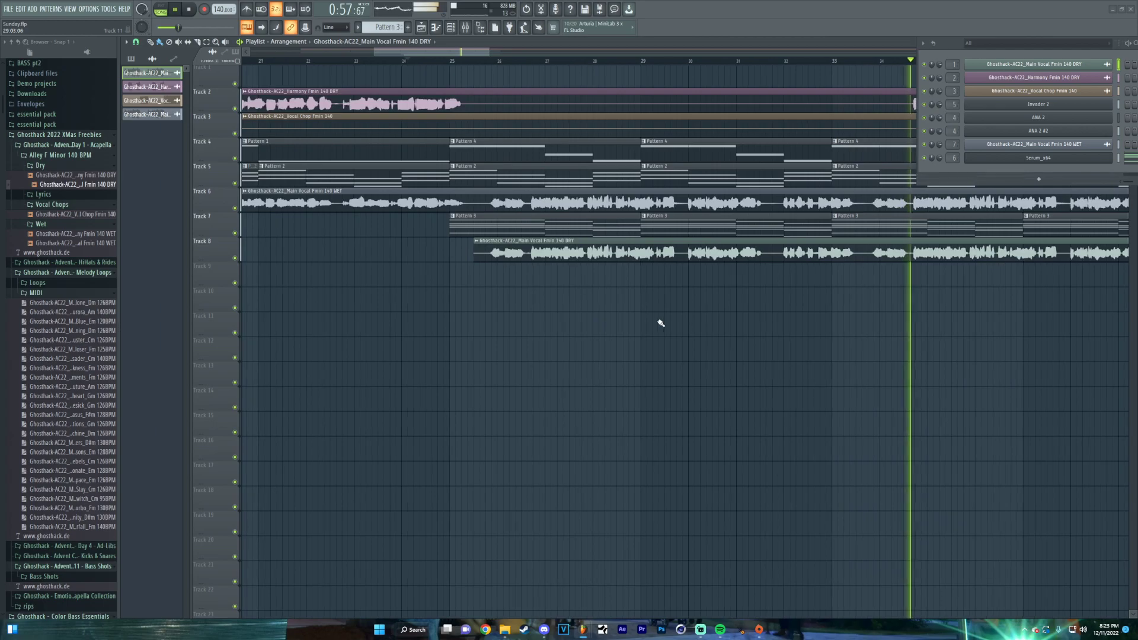
ctrl+scroll(830, 314, down, 5)
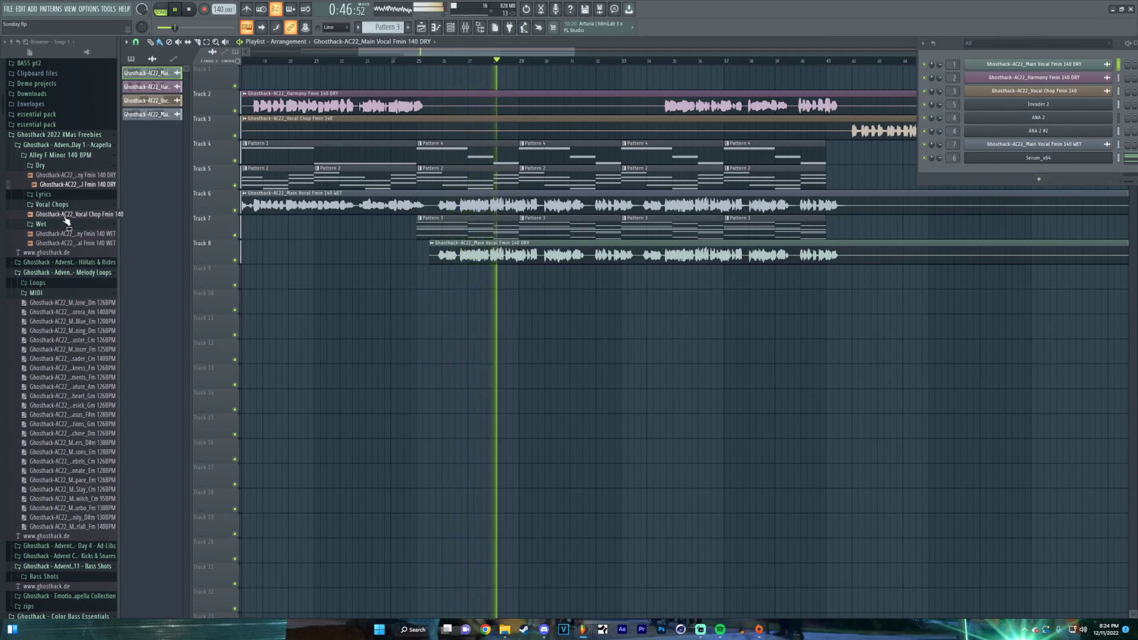
click(48, 146)
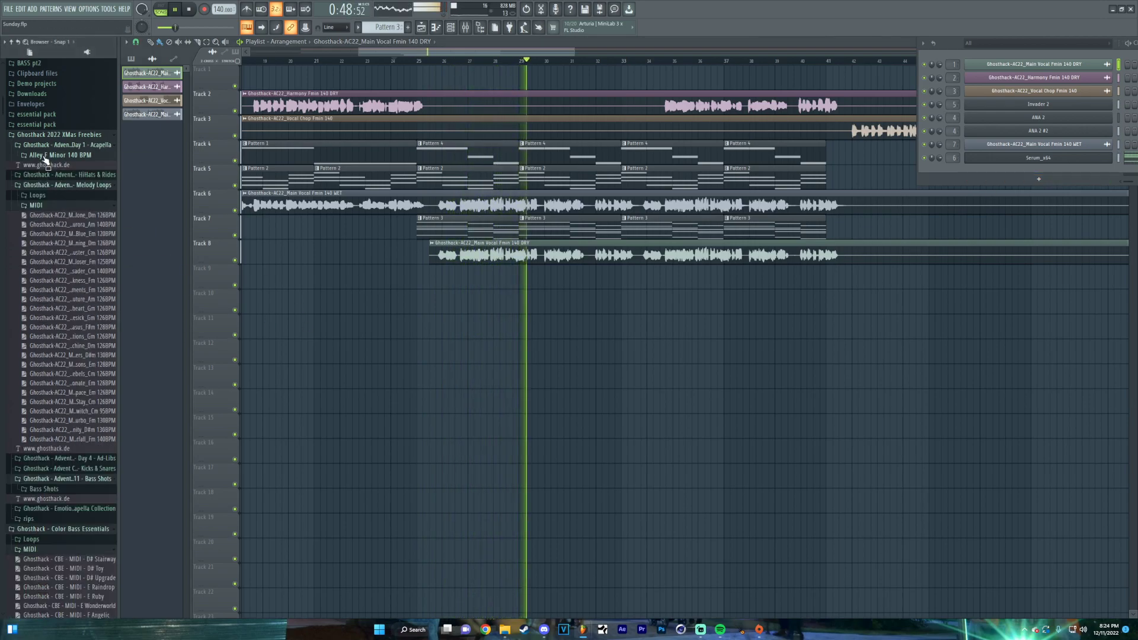
key(space)
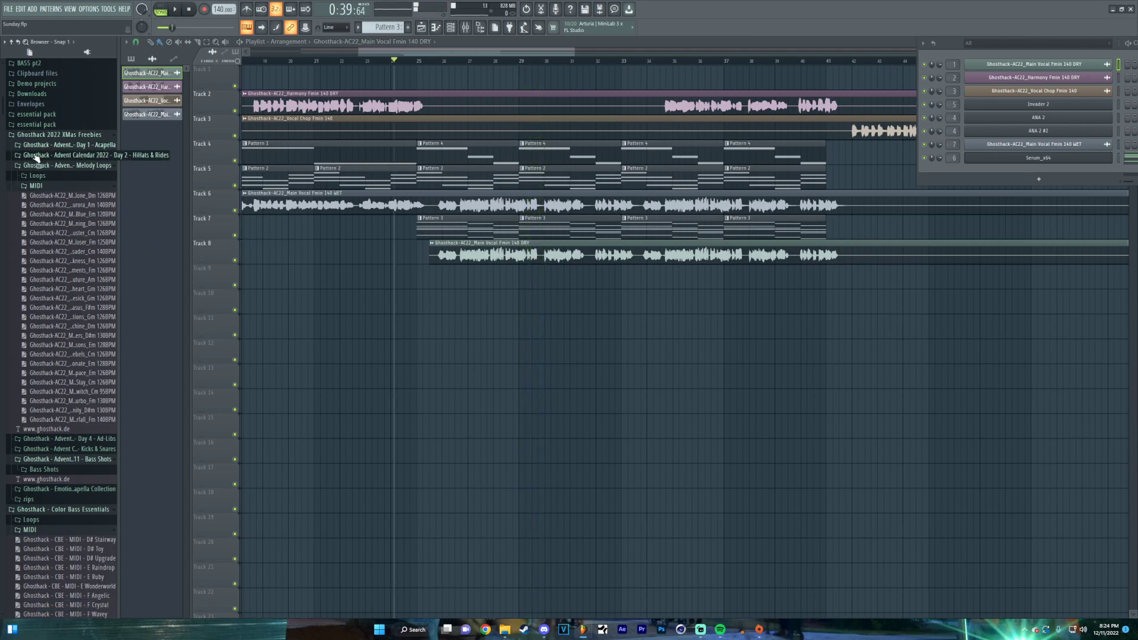
click(38, 156)
click(50, 168)
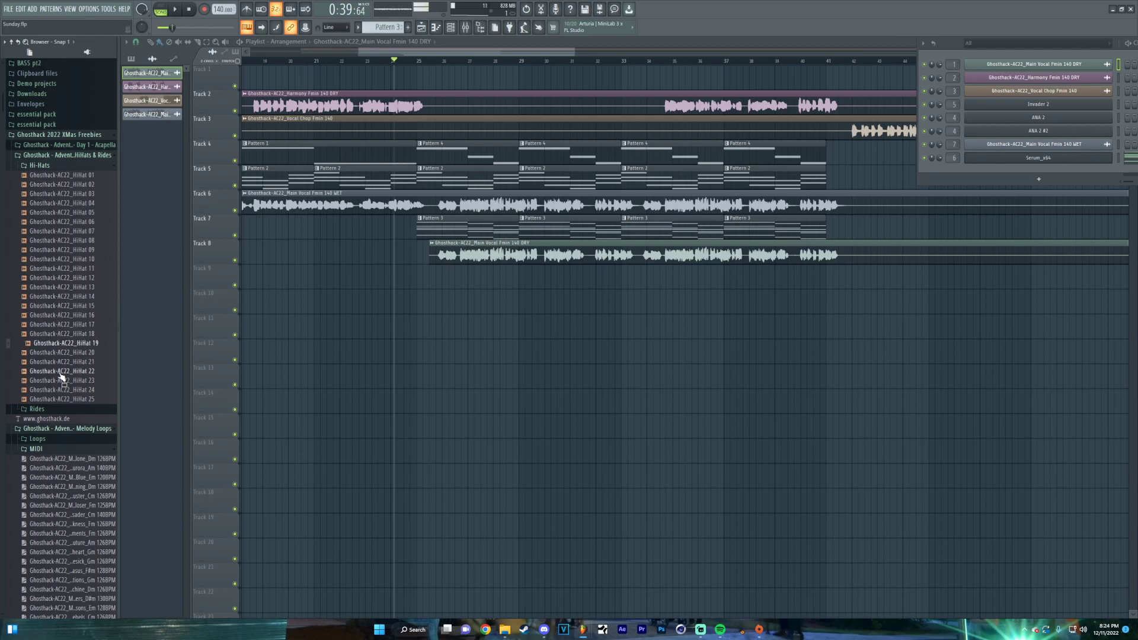
click(65, 410)
click(66, 381)
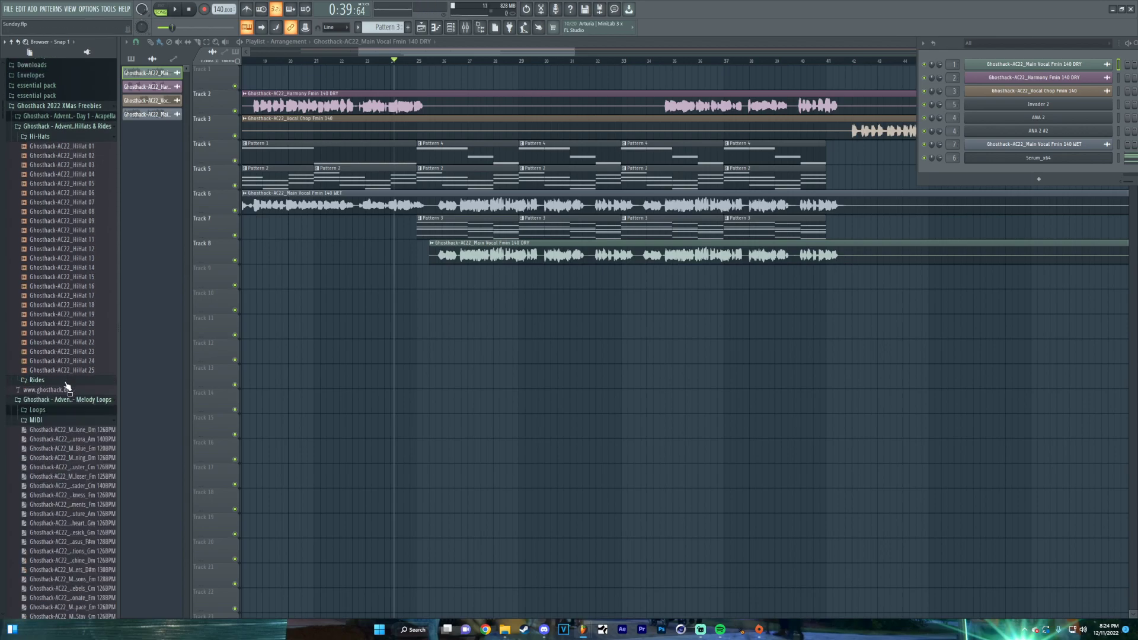
Collapse the Day 3 Melody Loops folder and audition Drum Loop 140 5 - Full from the Color Bass Essentials drum loops
scroll(62, 373, down, 2)
click(54, 346)
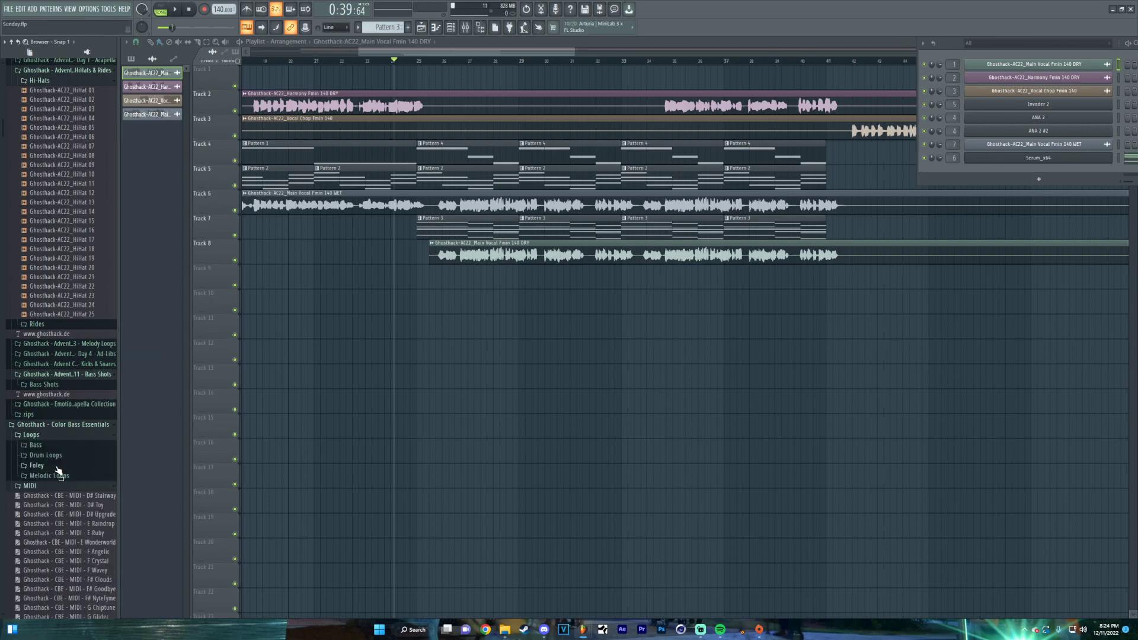
click(57, 455)
click(45, 420)
click(58, 400)
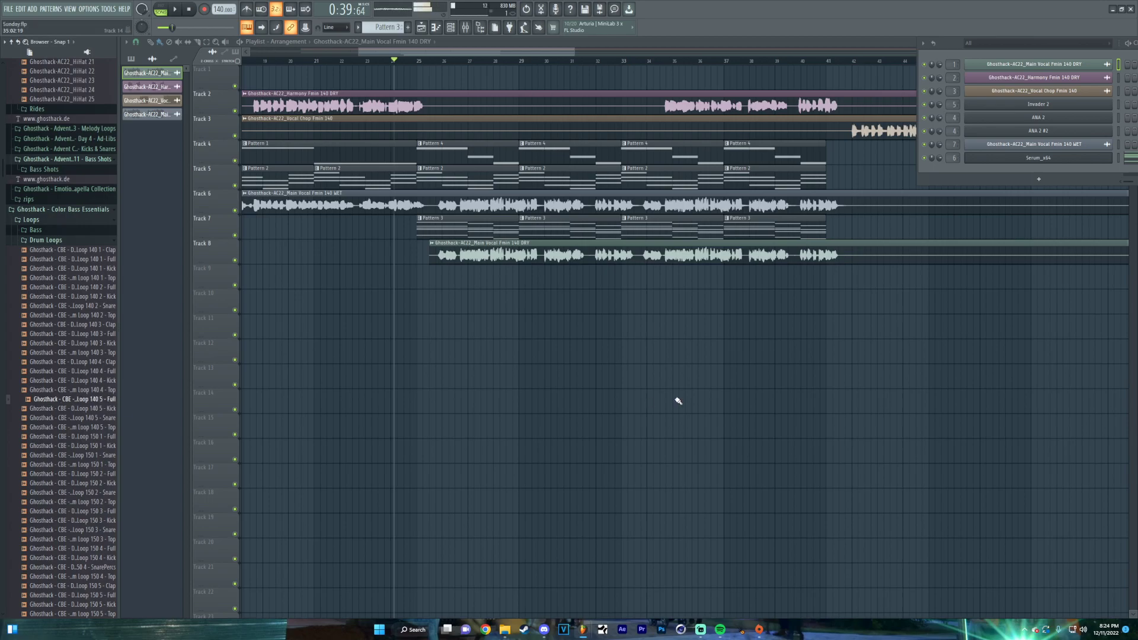
Place Drum Loop 140 5 - Full on Track 9 at bar 42 and play from shortly before it
drag(676, 399, 444, 427)
drag(76, 402, 628, 281)
click(566, 61)
key(space)
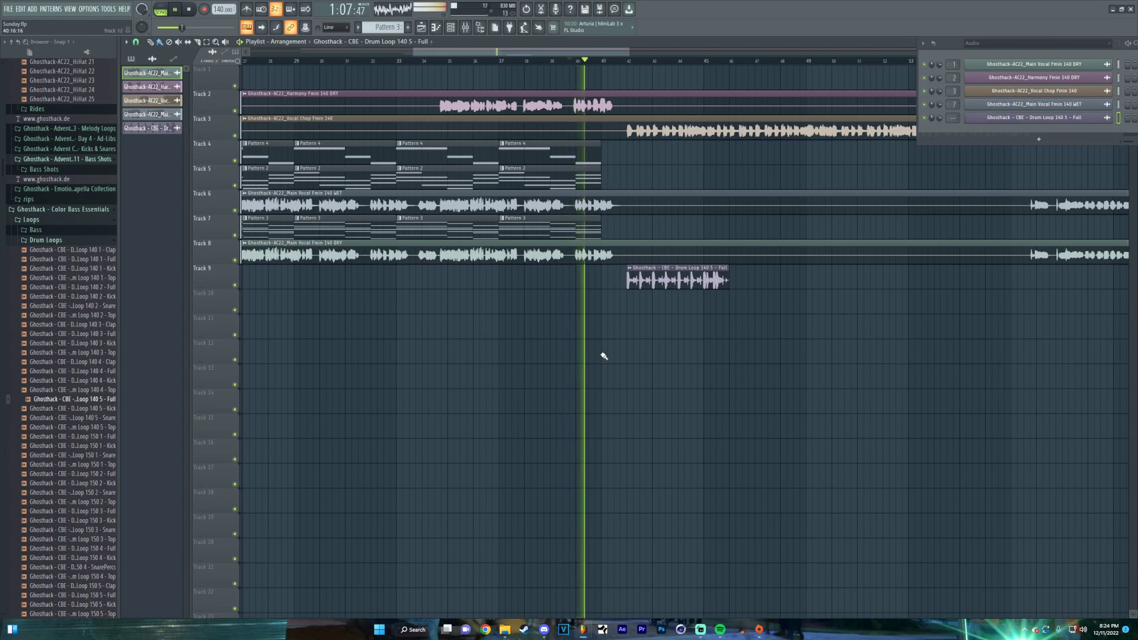
Add three more copies of the drum loop back to back on Track 9, from bar 46 to bar 58
ctrl+scroll(606, 318, up, 4)
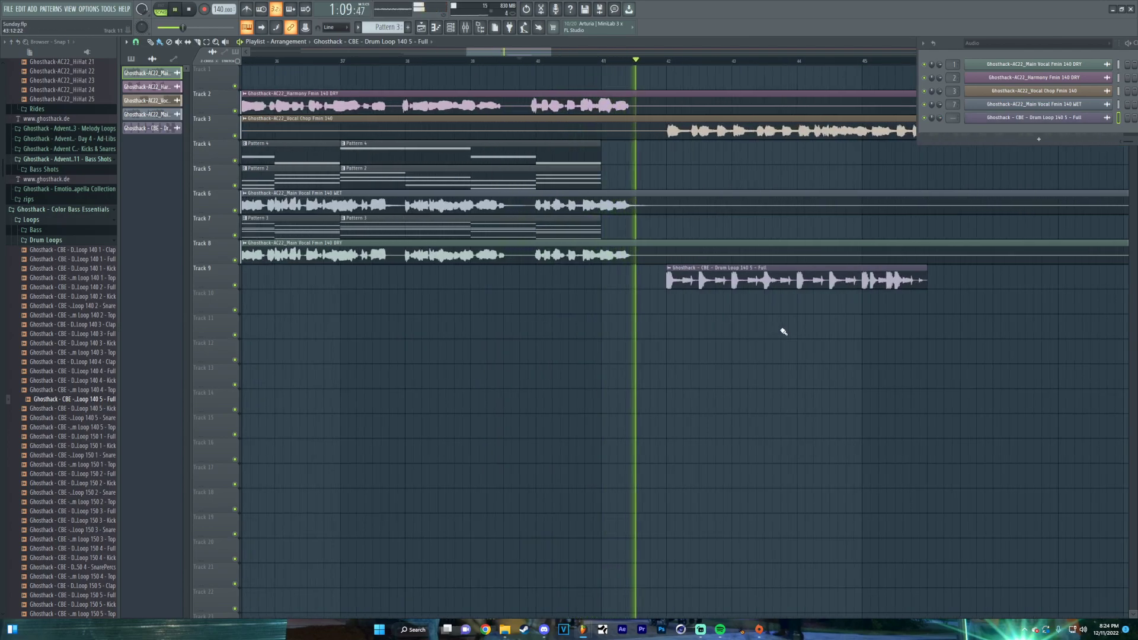
ctrl+scroll(765, 324, down, 4)
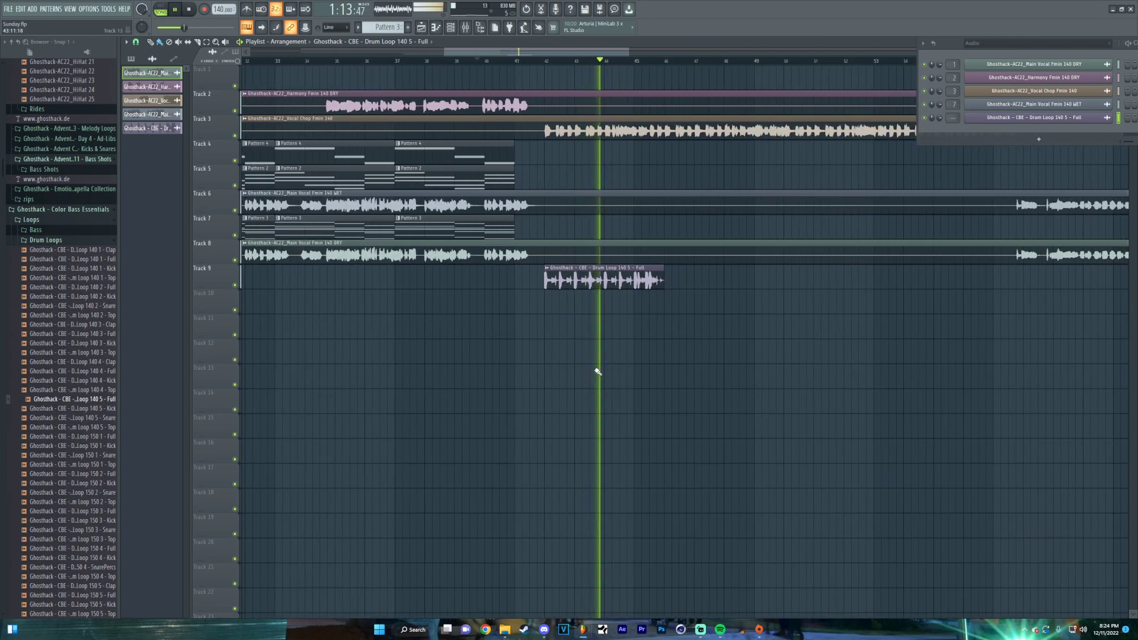
scroll(661, 368, right, 2)
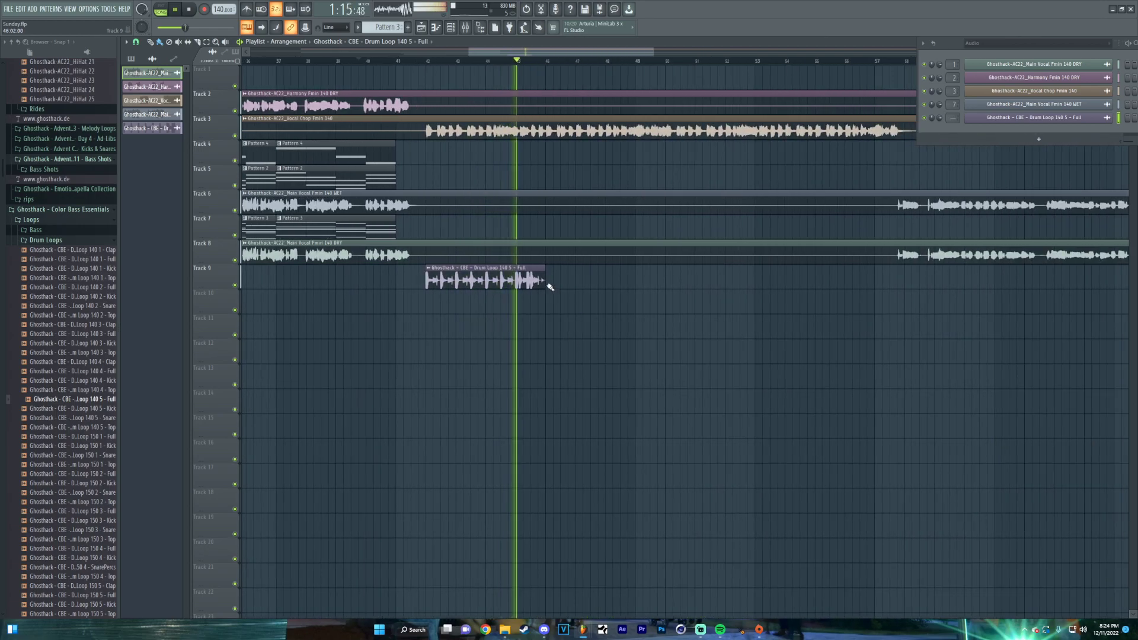
drag(544, 279, 799, 281)
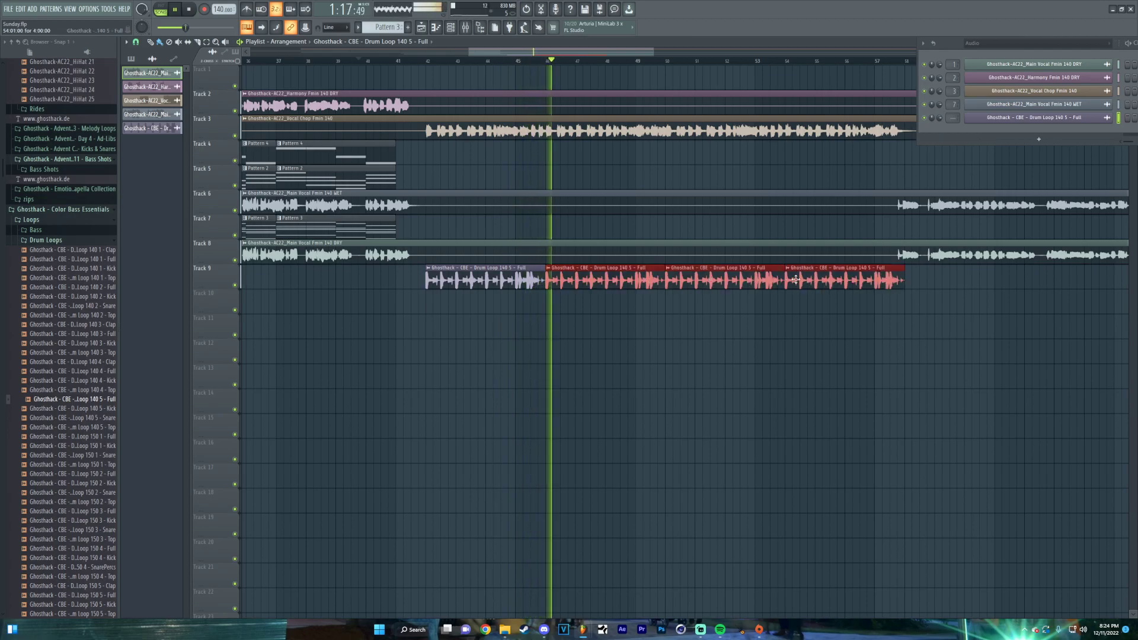
key(space)
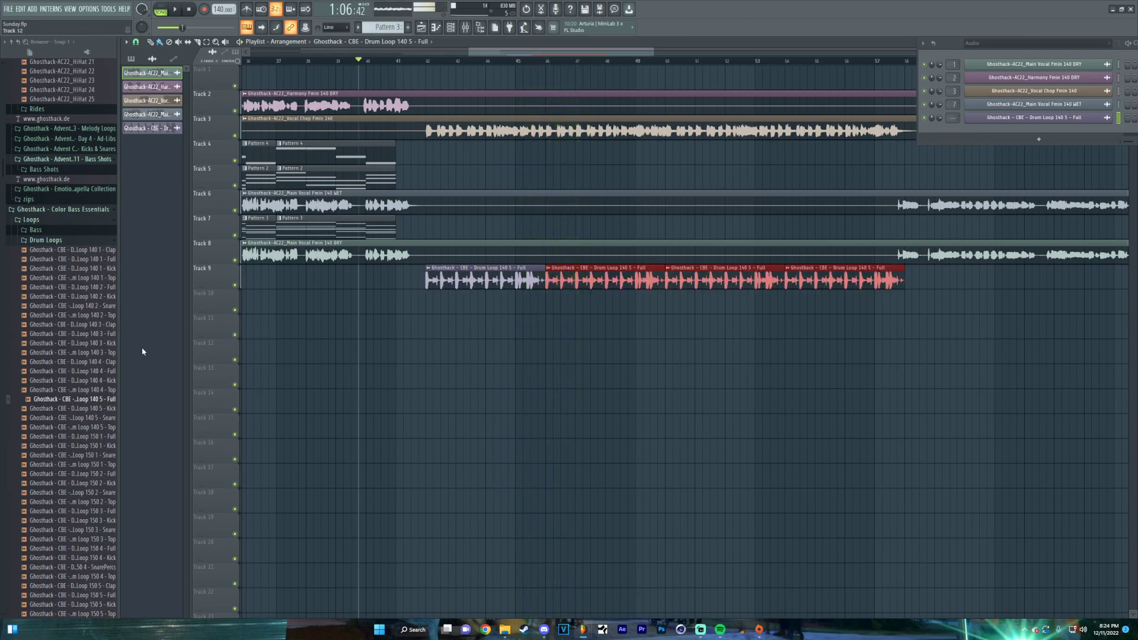
Open the Color Bass Essentials bass loops, widen the browser to show full names, and audition loops including Knocking 1, Encoded 1 and Hammer 2
scroll(310, 325, up, 1)
click(48, 240)
click(49, 231)
click(50, 259)
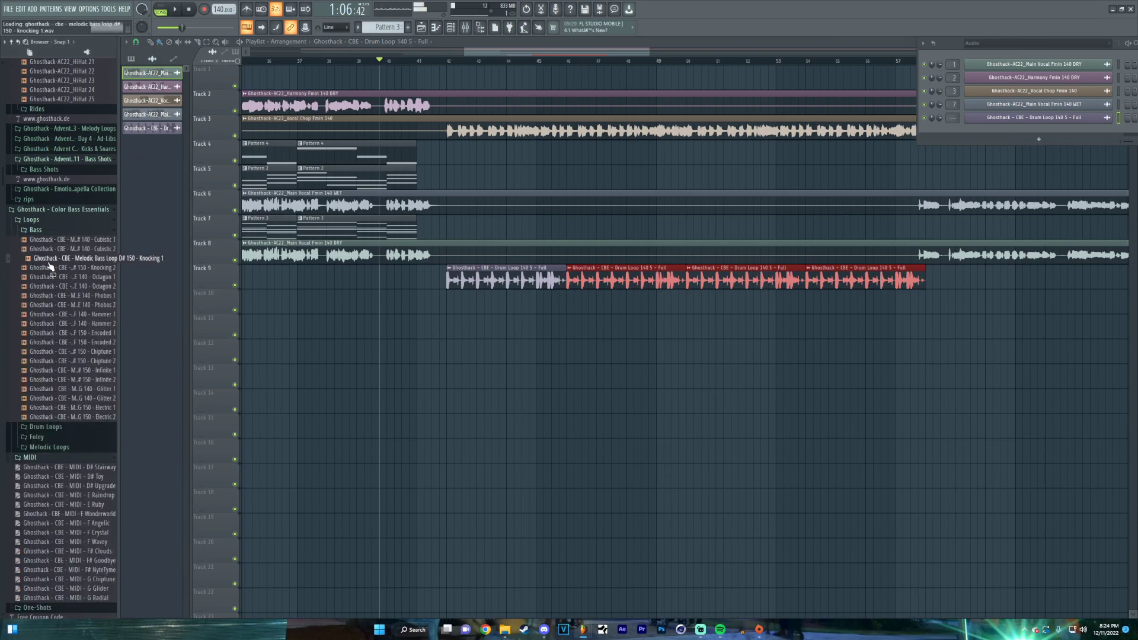
click(65, 332)
drag(119, 320, 175, 320)
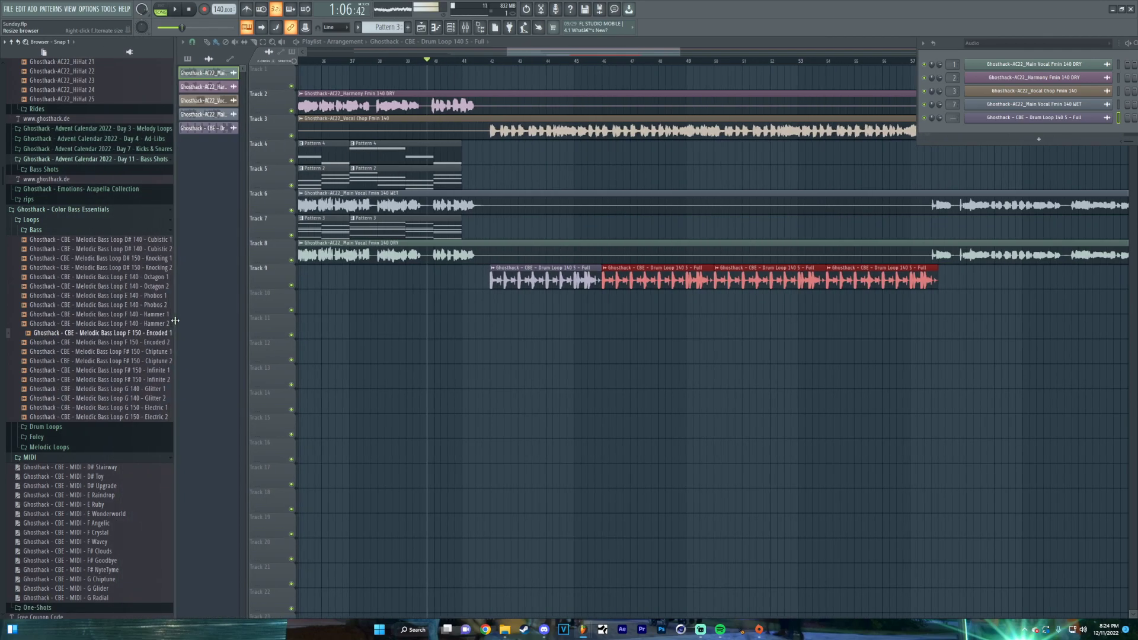
key(space)
key(space)
click(95, 322)
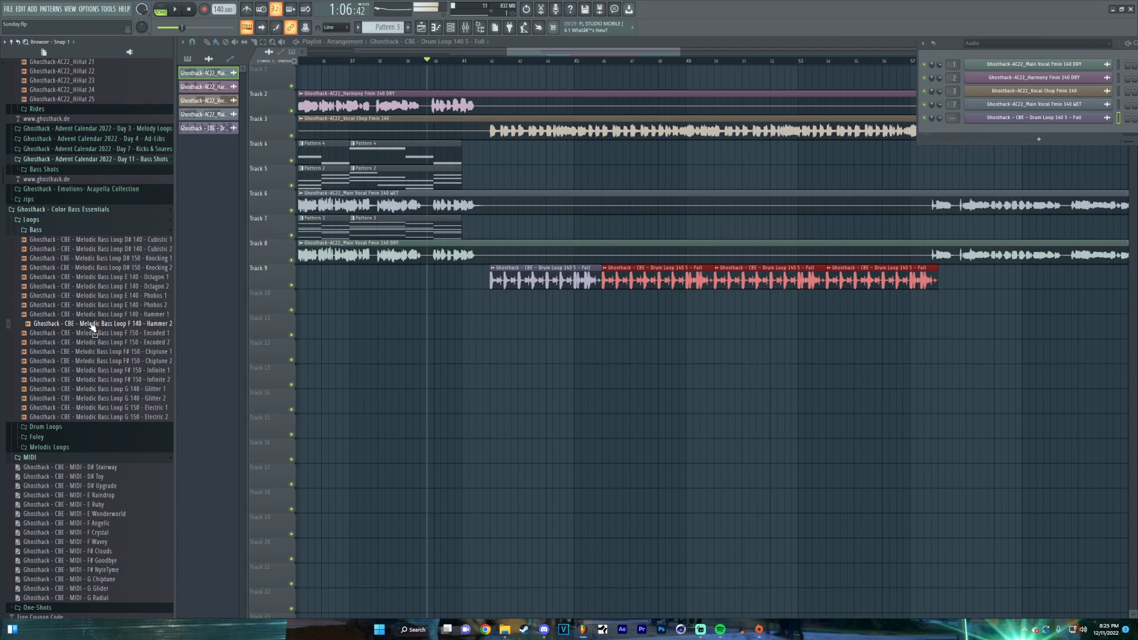
click(83, 361)
Place Melodic Bass Loop F 140 - Hammer 1 on Track 10 at bar 42, play it, and add a second copy at bar 46
drag(83, 314, 504, 305)
scroll(579, 261, up, 2)
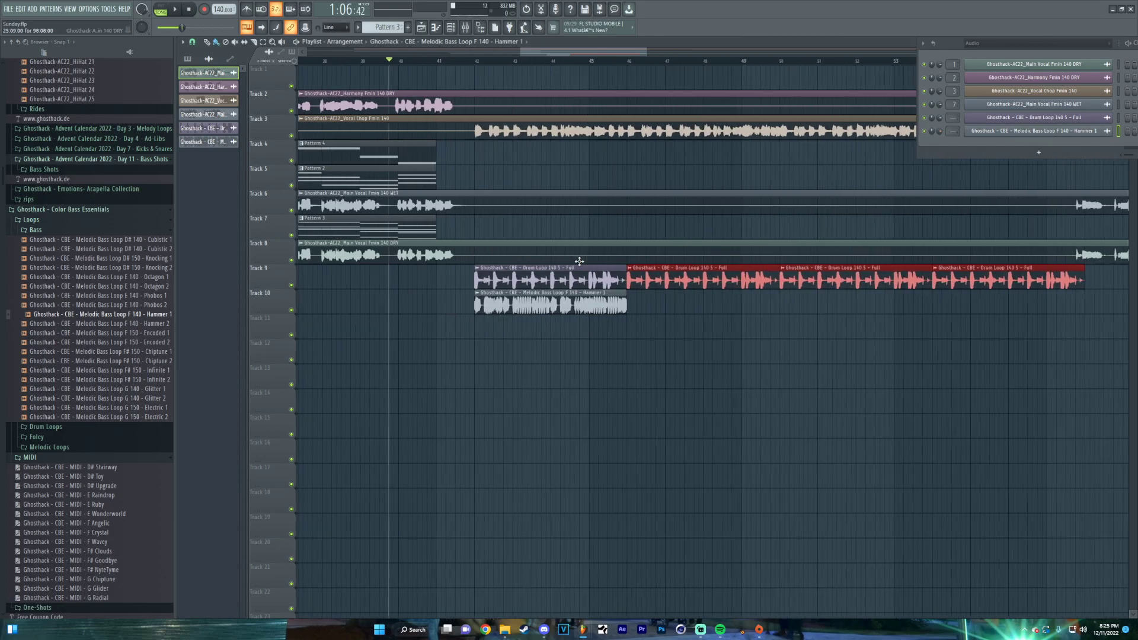
key(space)
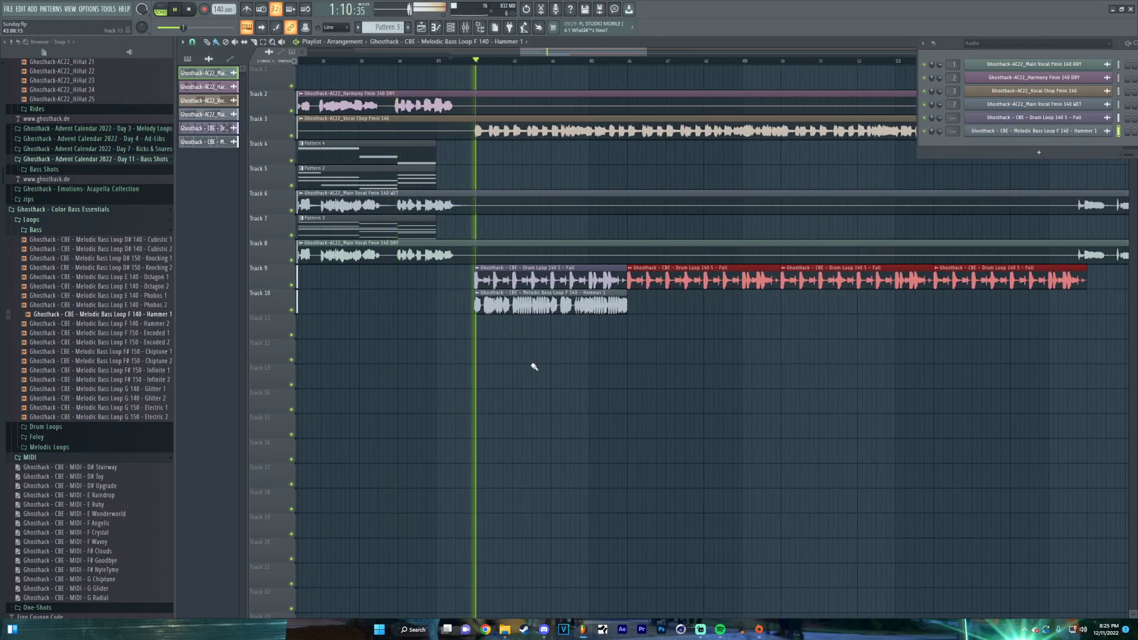
click(553, 300)
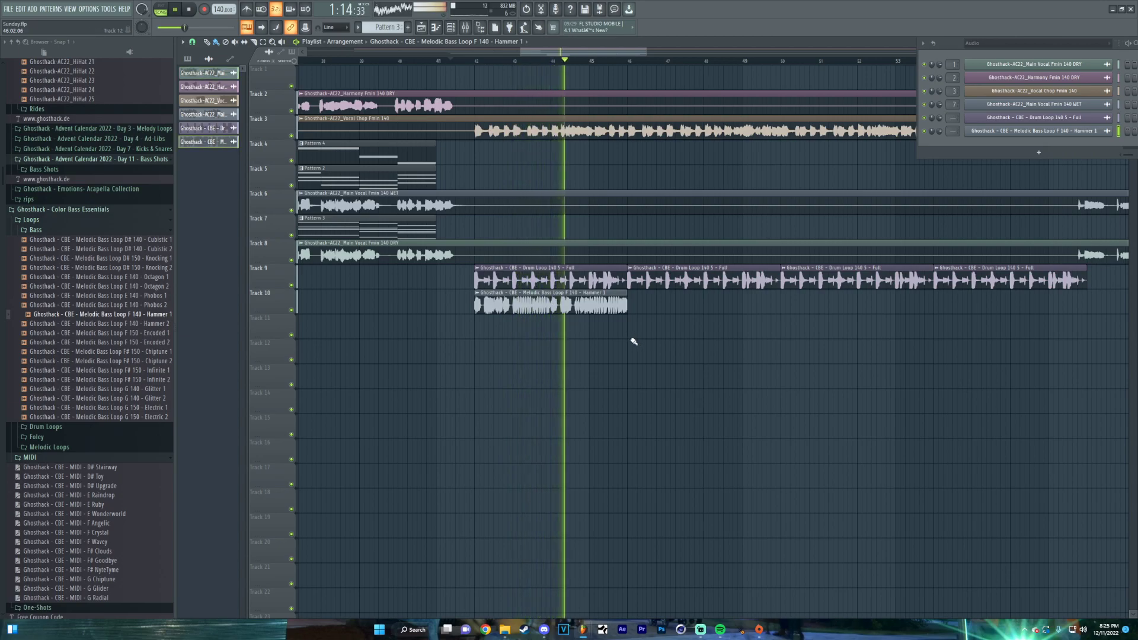
click(638, 310)
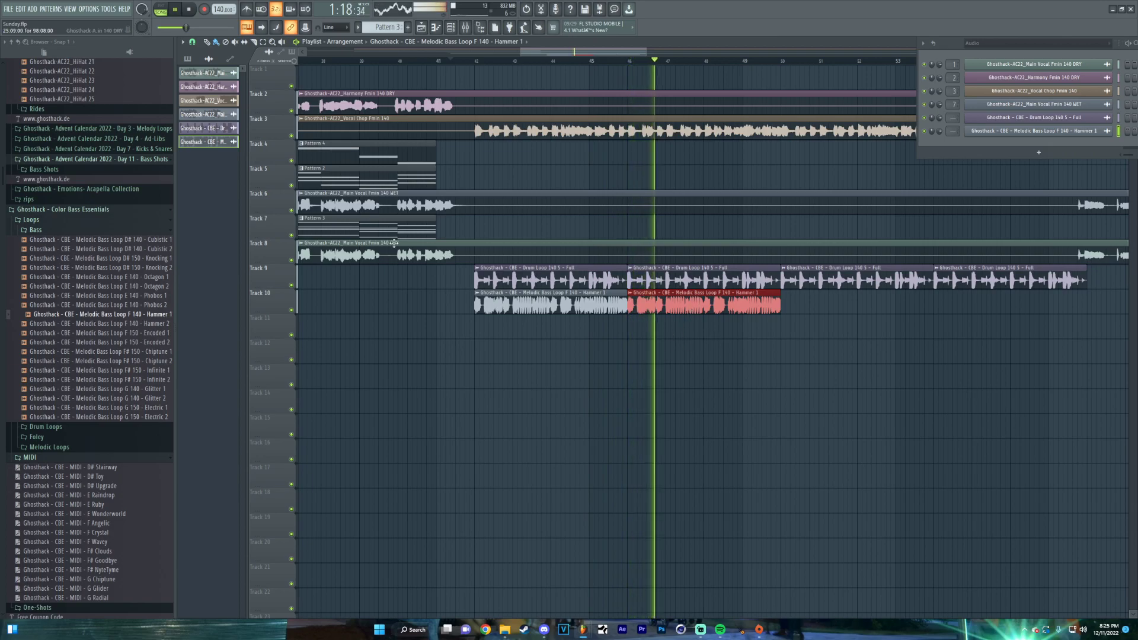
Paint three copies of Pattern 4 on Track 4, starting at bar 42
scroll(536, 323, left, 4)
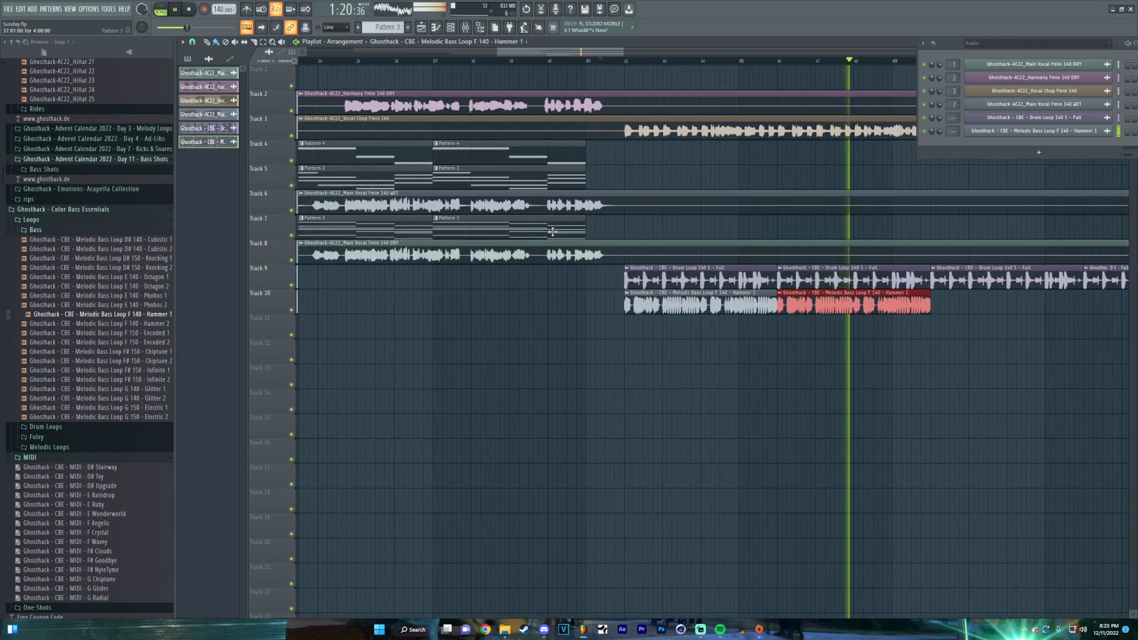
click(569, 157)
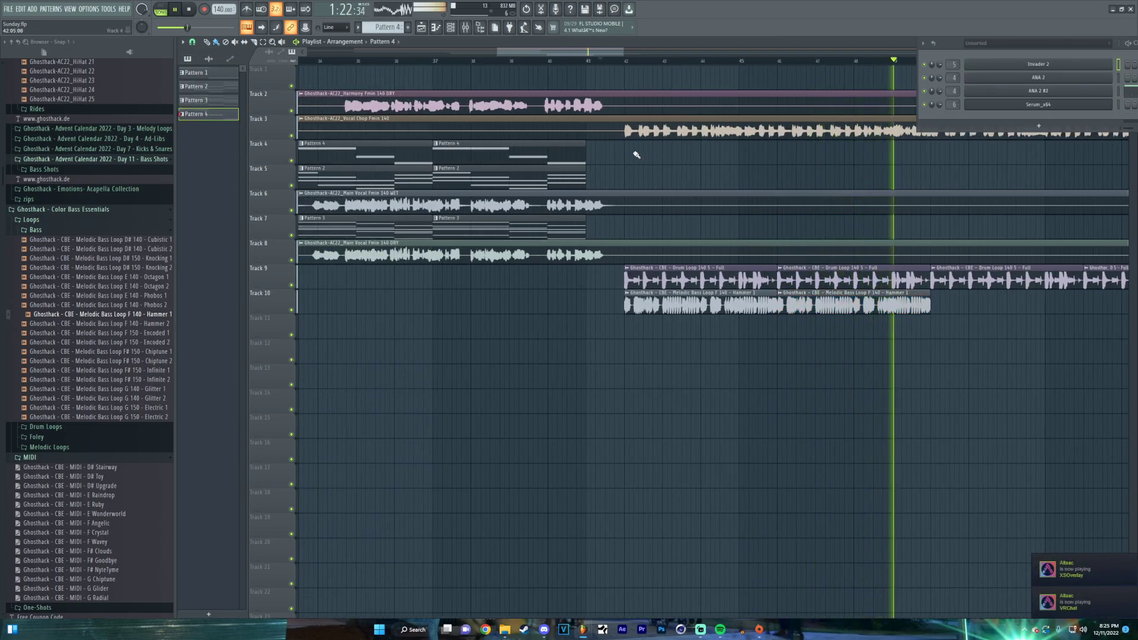
mouse_move(628, 158)
mouse_down()
mouse_move(946, 159)
mouse_move(944, 192)
mouse_up()
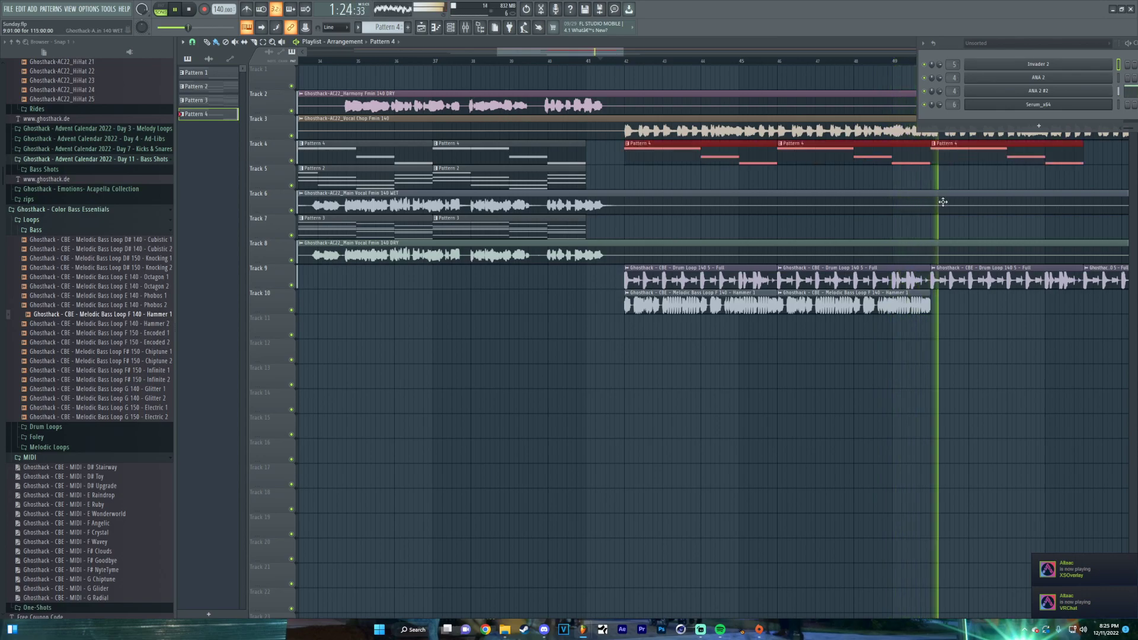
Add a third copy of the Hammer 1 bass loop on Track 10 at bar 50 and stop playback
click(929, 306)
key(space)
click(931, 306)
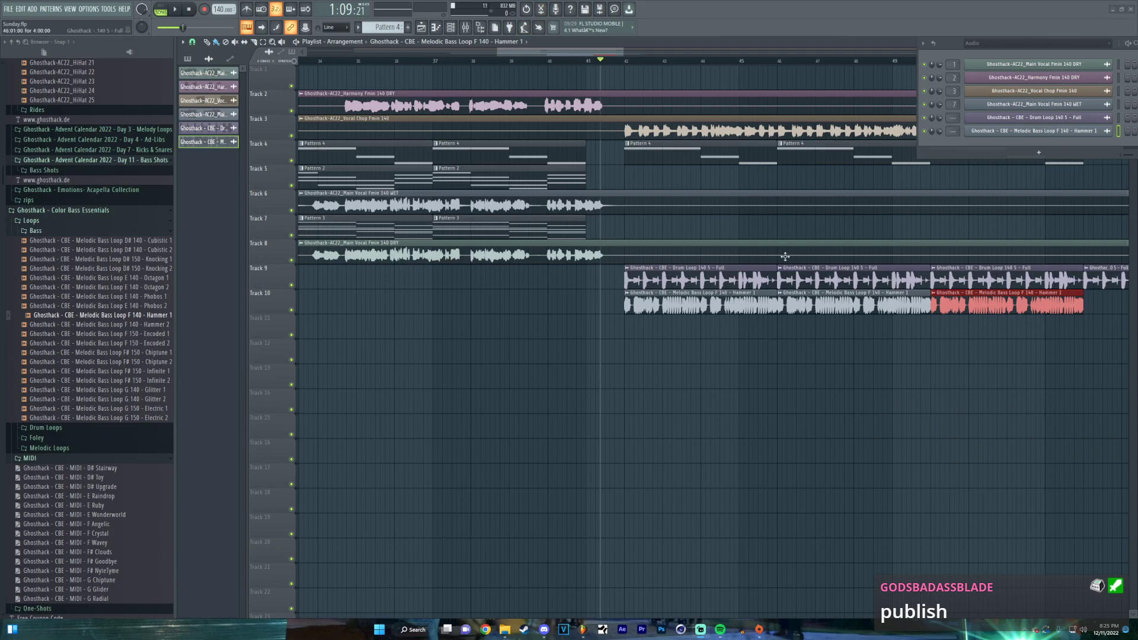
Play the arrangement from bar 32 to hear the vocal section leading into the drop
scroll(511, 294, left, 5)
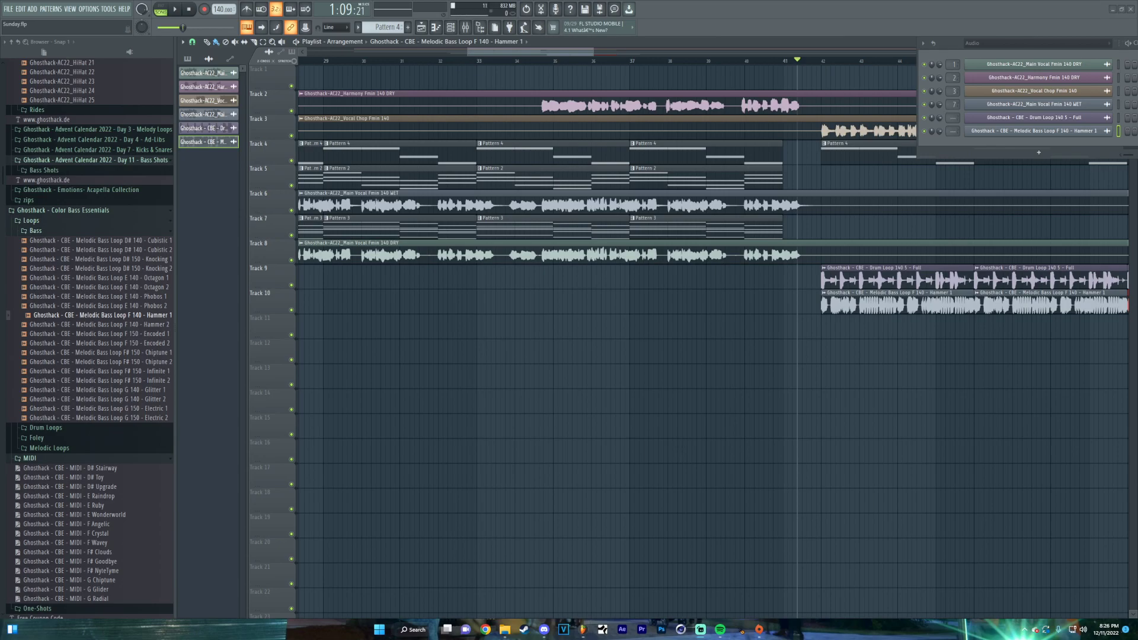
click(447, 61)
key(space)
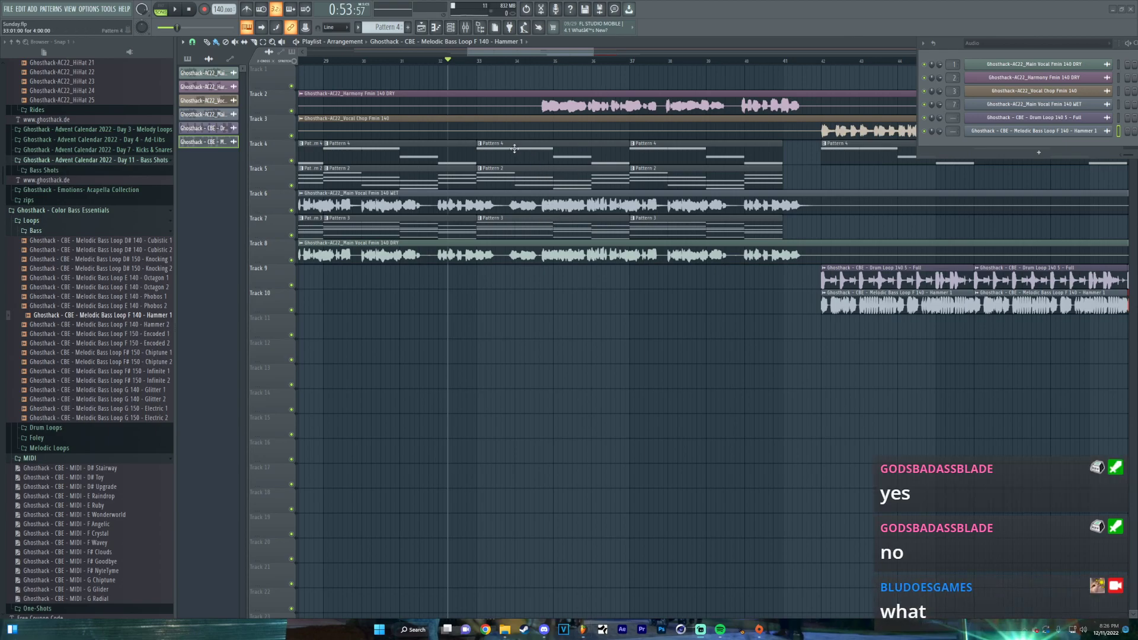
key(space)
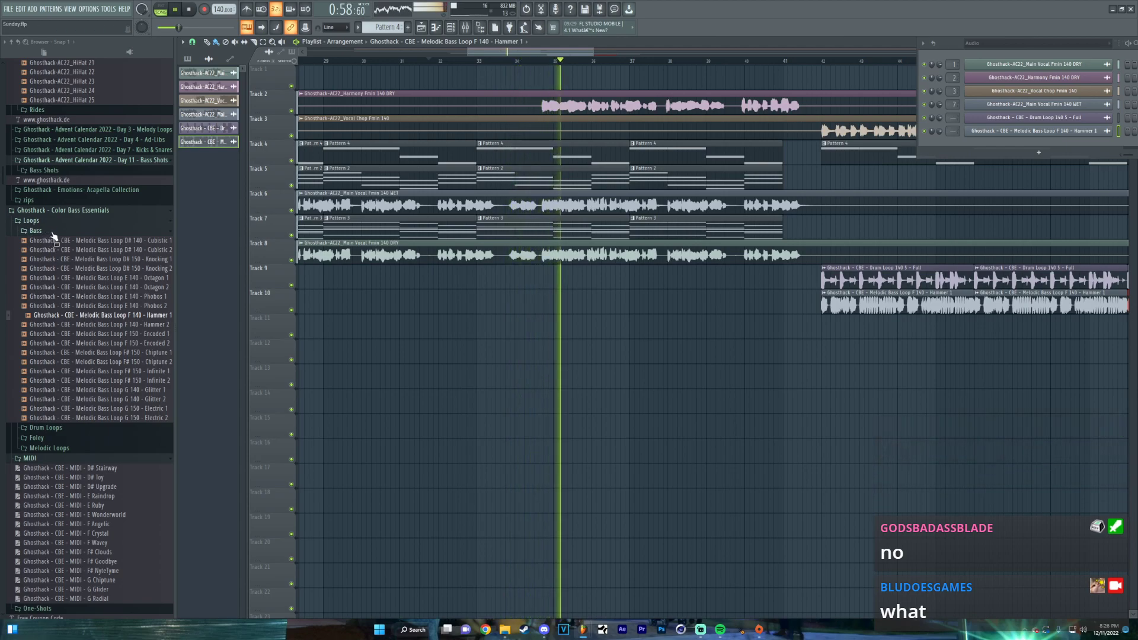
Look through the Color Bass drum loops and the Dubstep Sound Arsenal folders, collapse the opened ones, and stop playback
click(70, 428)
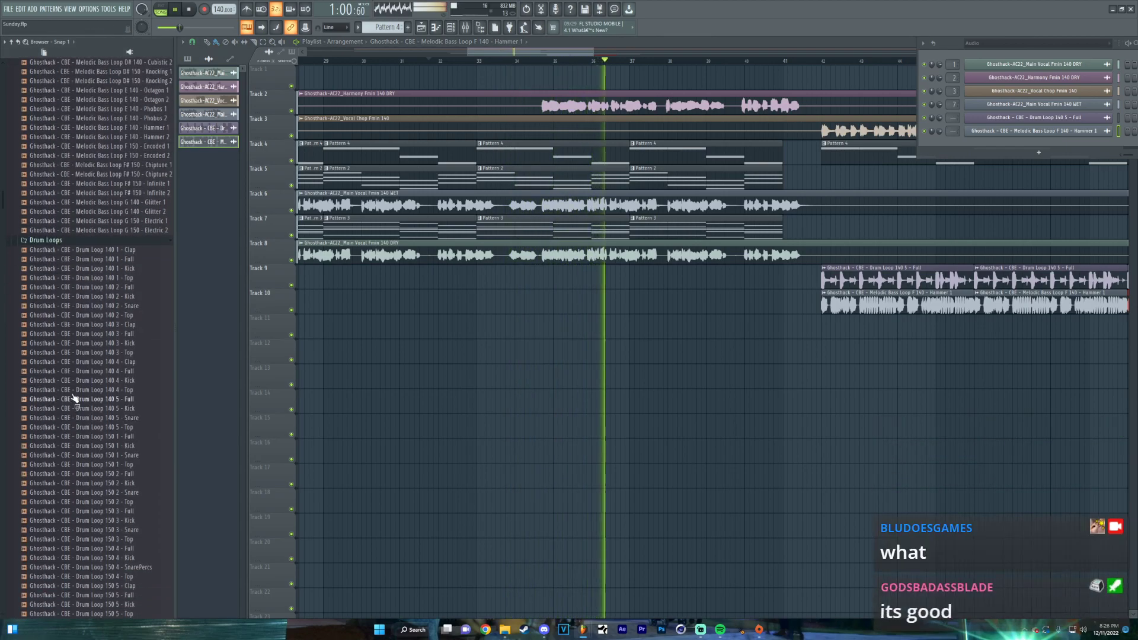
click(46, 240)
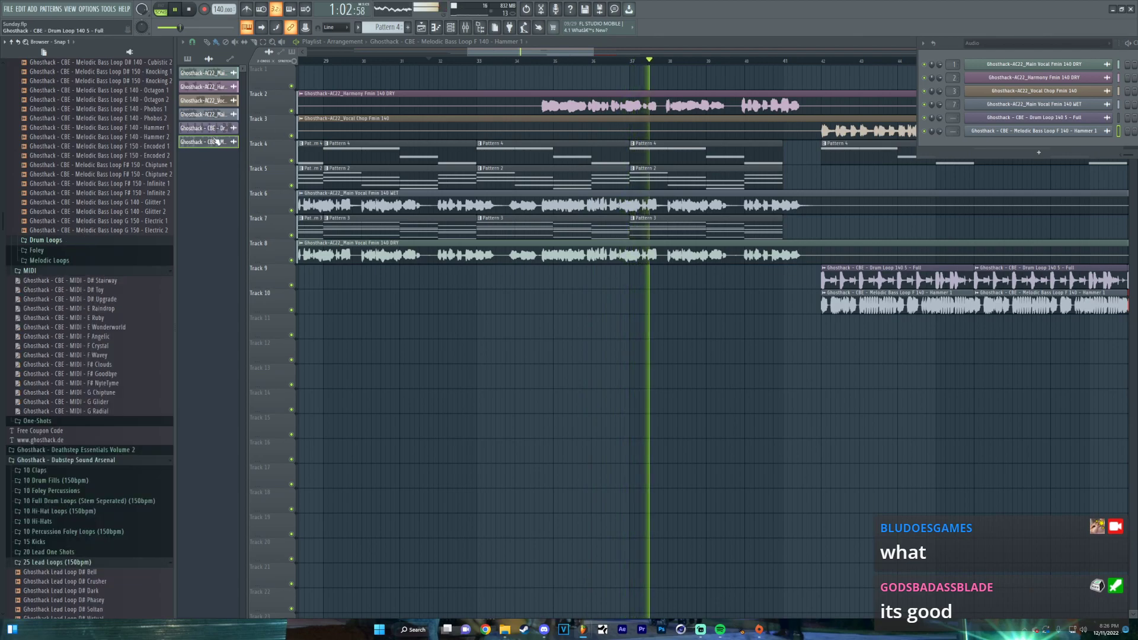
click(84, 481)
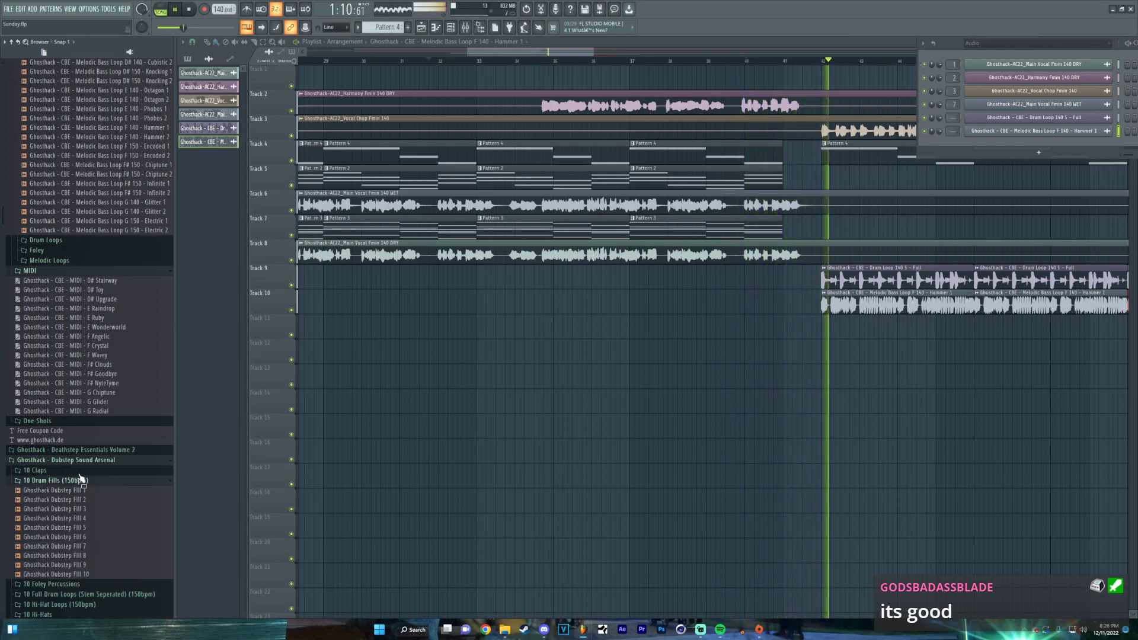
click(83, 481)
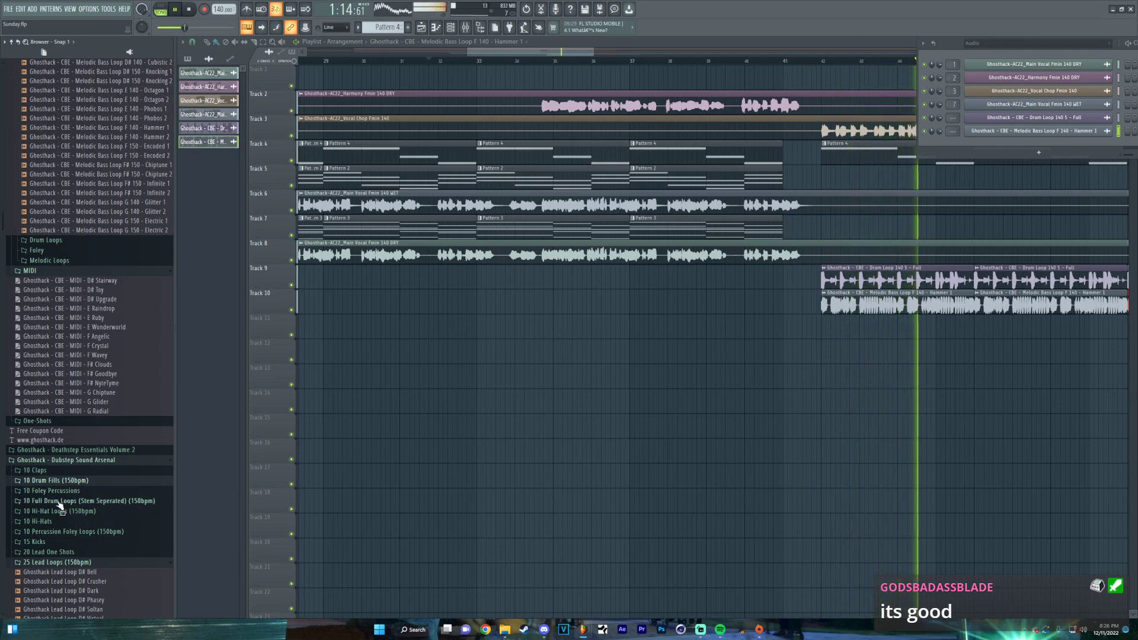
scroll(62, 507, down, 3)
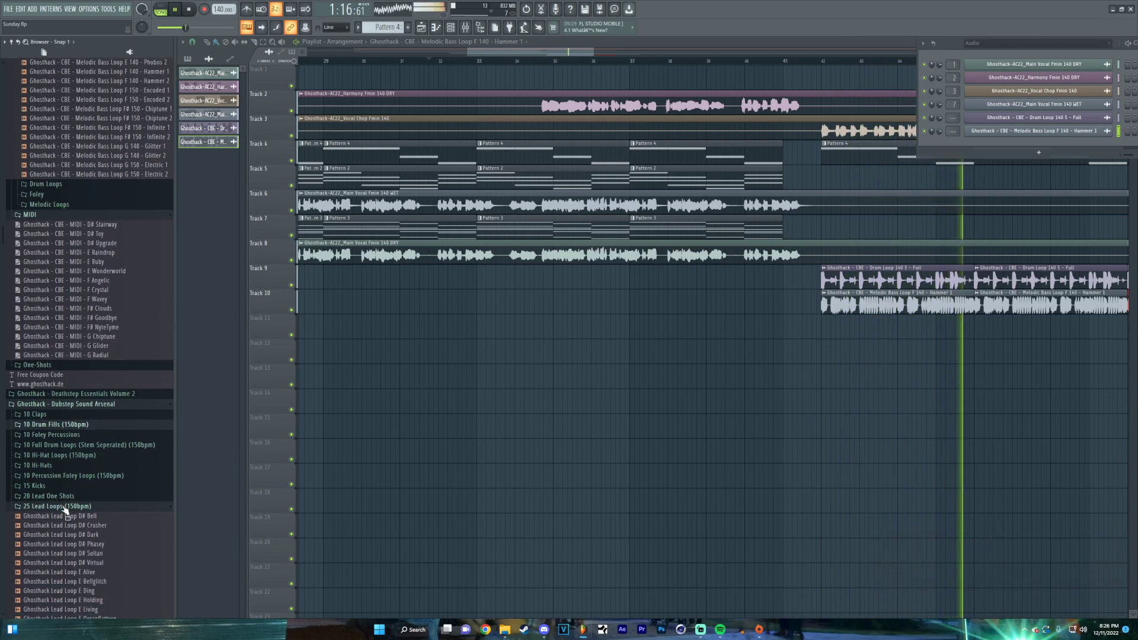
click(66, 507)
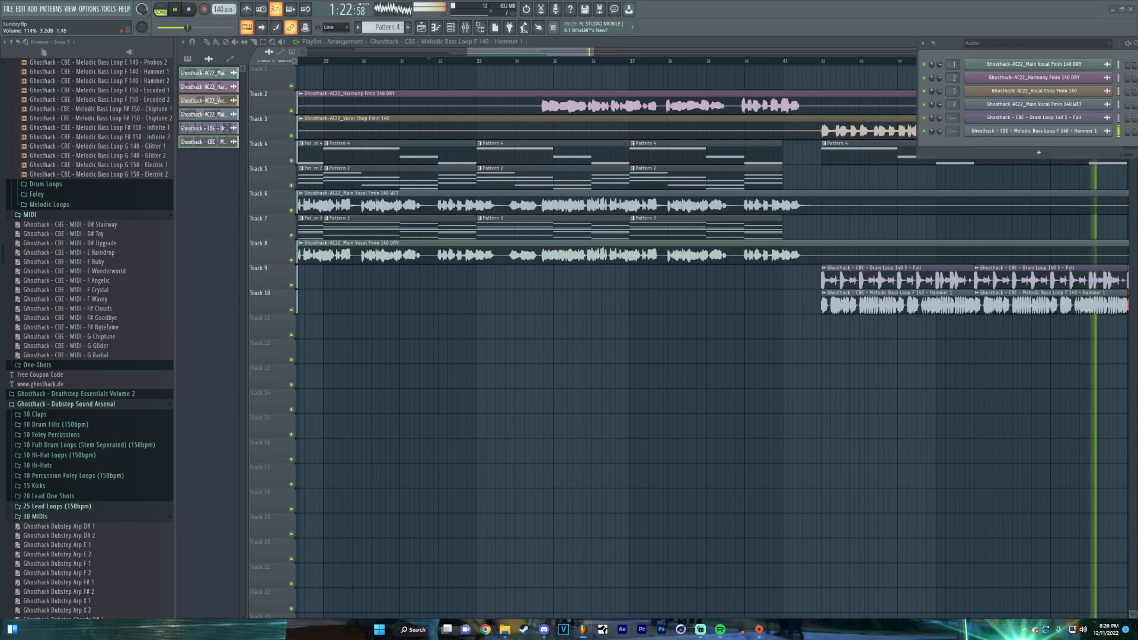
scroll(43, 440, down, 2)
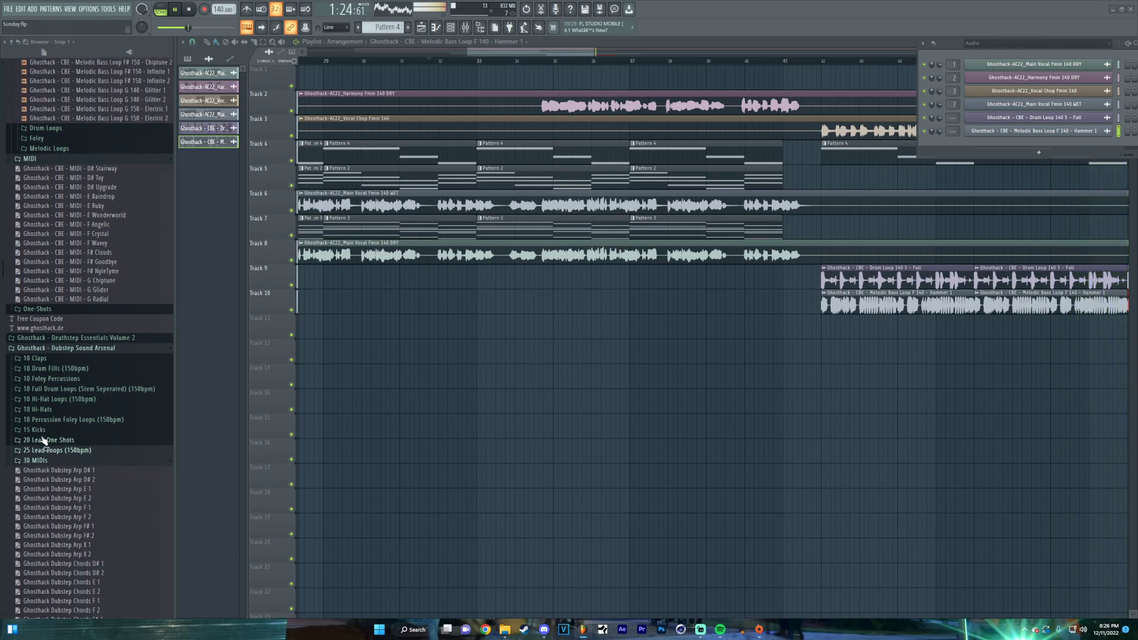
click(58, 462)
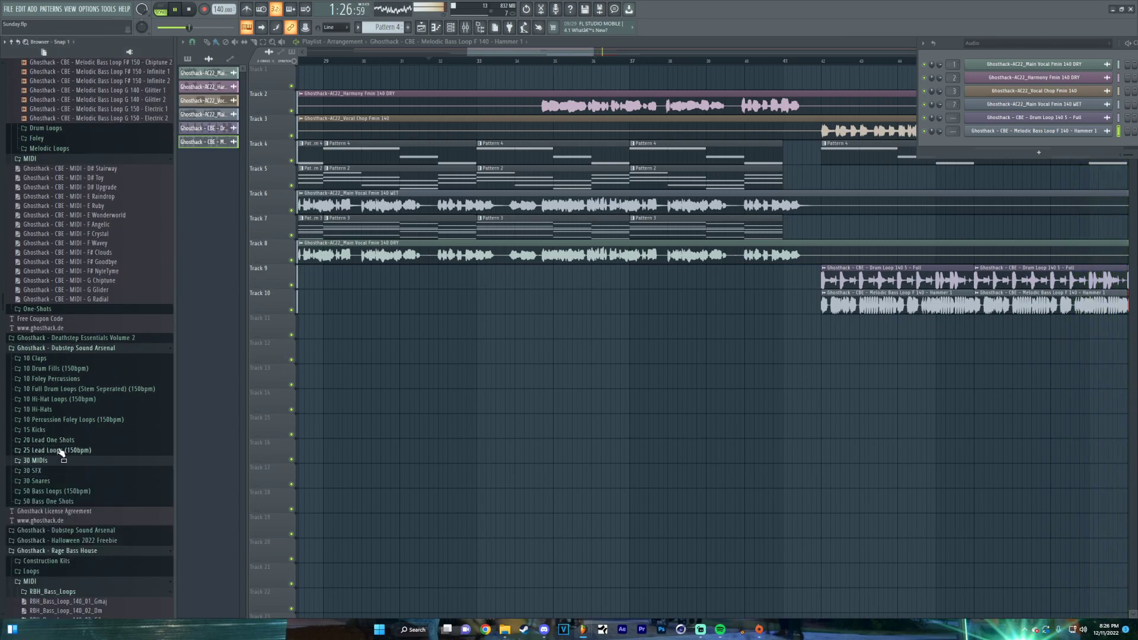
key(space)
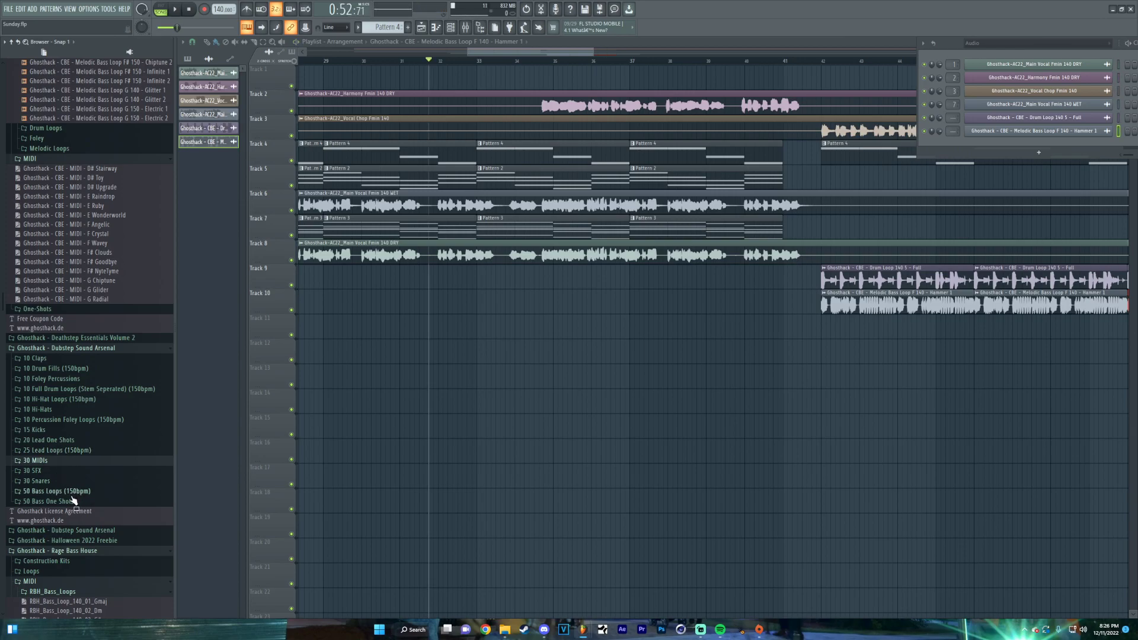
Audition Ghosthack Bass F Error and F Charger1 from the 50 Bass One Shots, then collapse that folder and the Rage Bass House MIDI subfolders
click(71, 504)
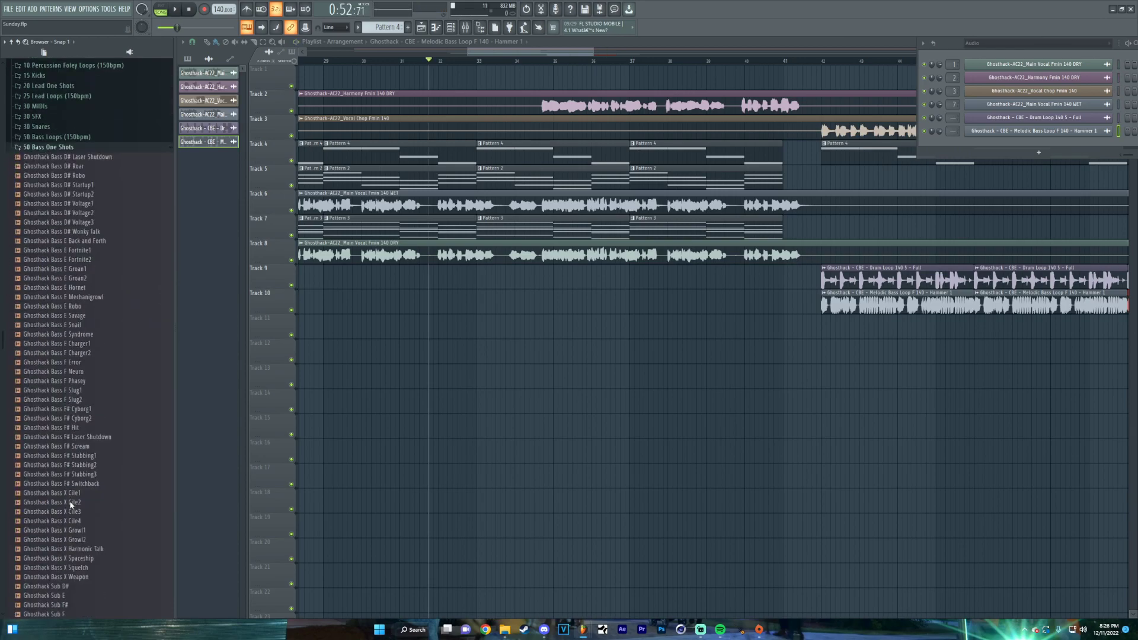
click(65, 363)
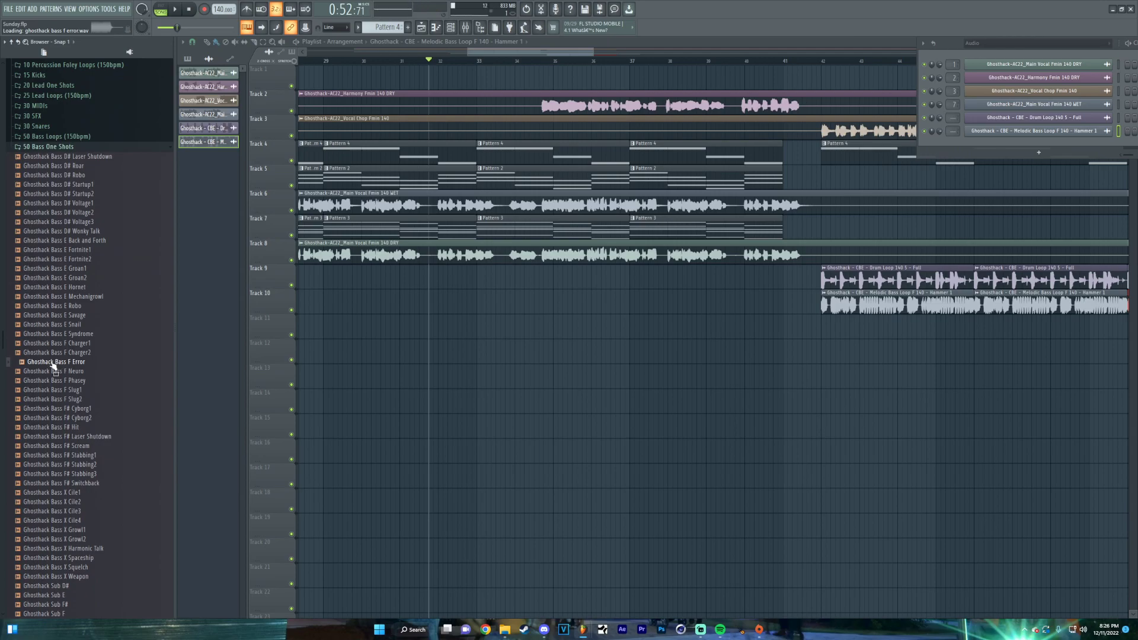
click(57, 344)
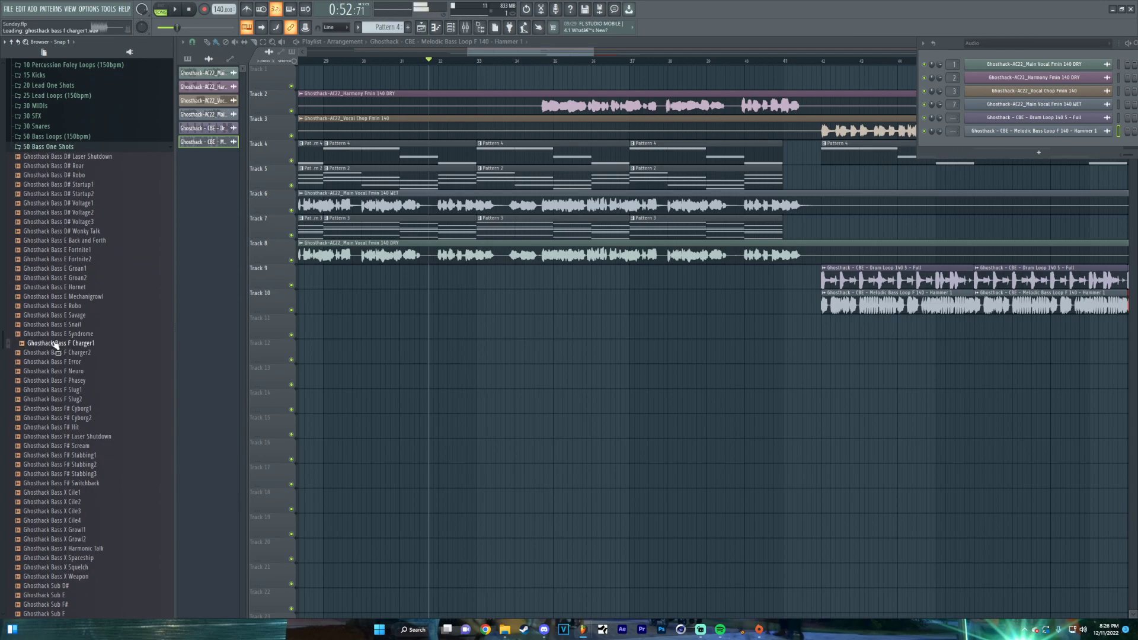
click(68, 147)
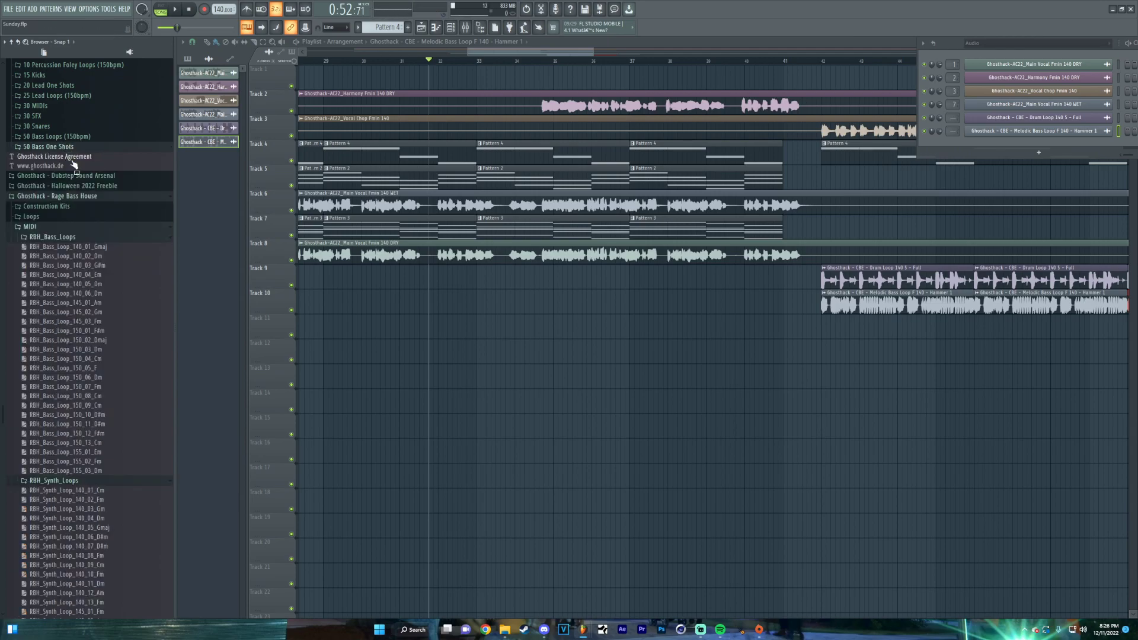
click(70, 237)
click(59, 248)
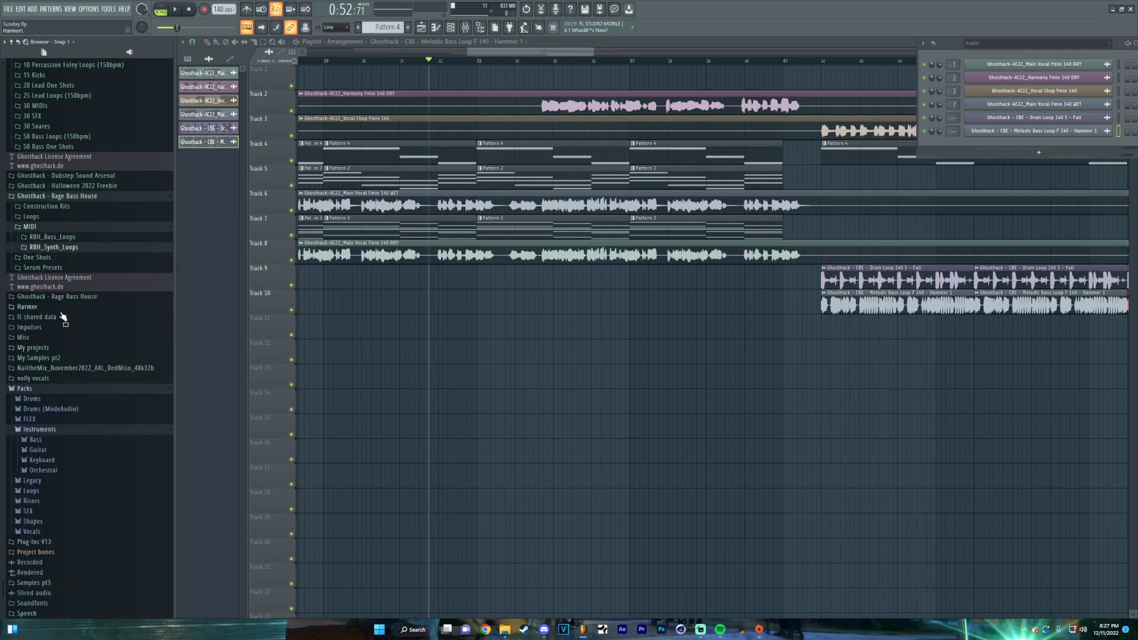
Open the Deathstep Essentials loops in My Samples pt2 and audition Drum Fill 01_145BPM from the Drum Fills
click(60, 358)
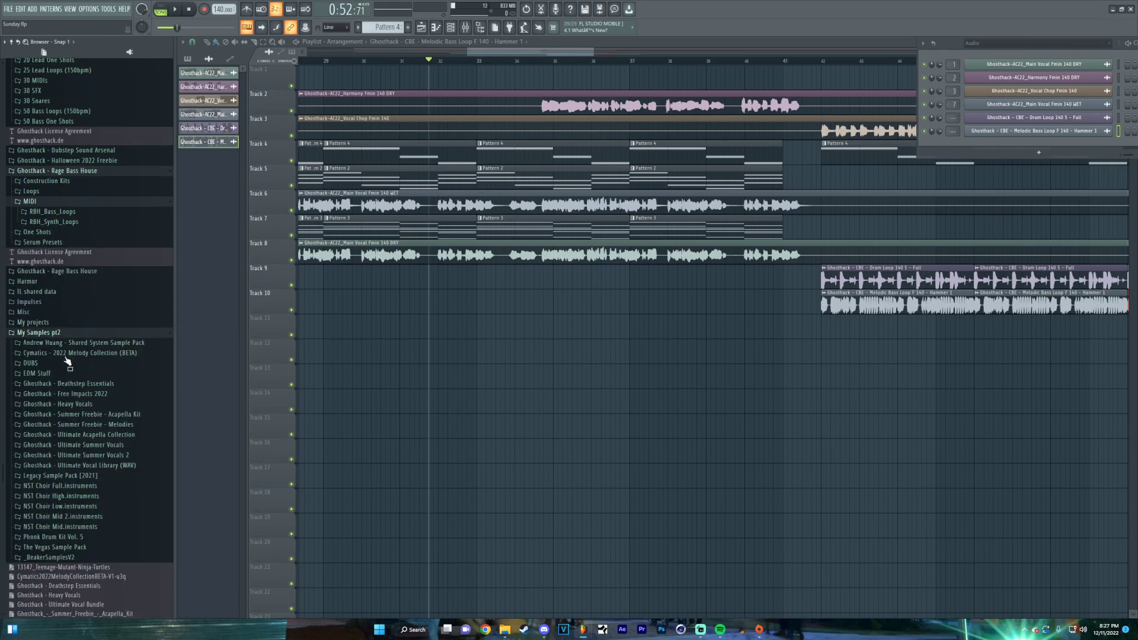
click(51, 390)
click(38, 409)
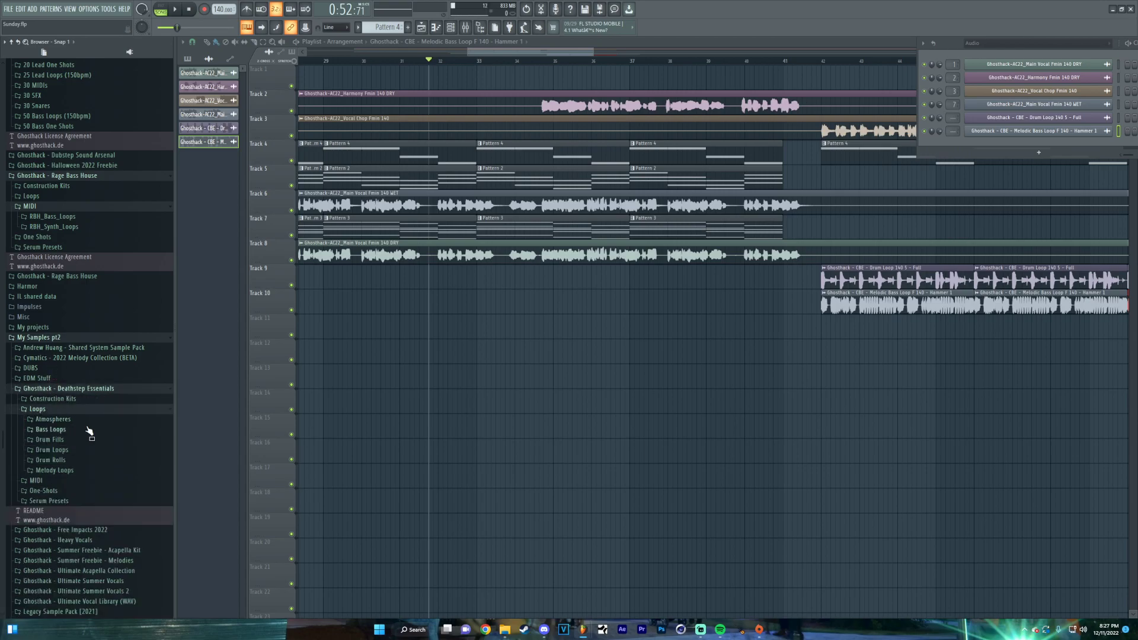
click(50, 440)
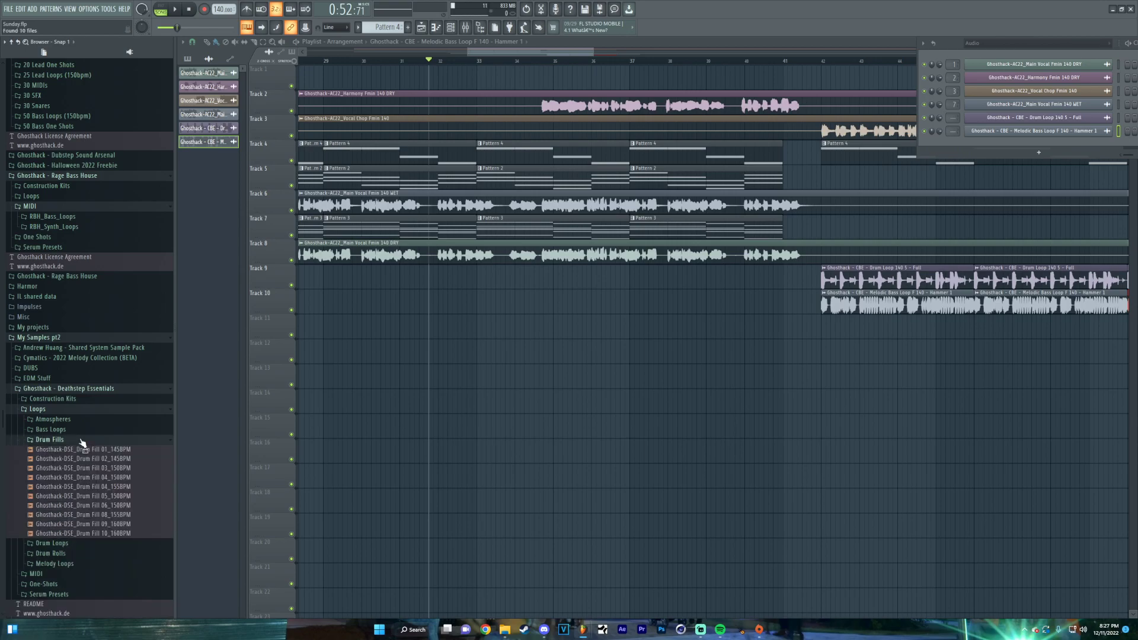
click(65, 451)
click(63, 440)
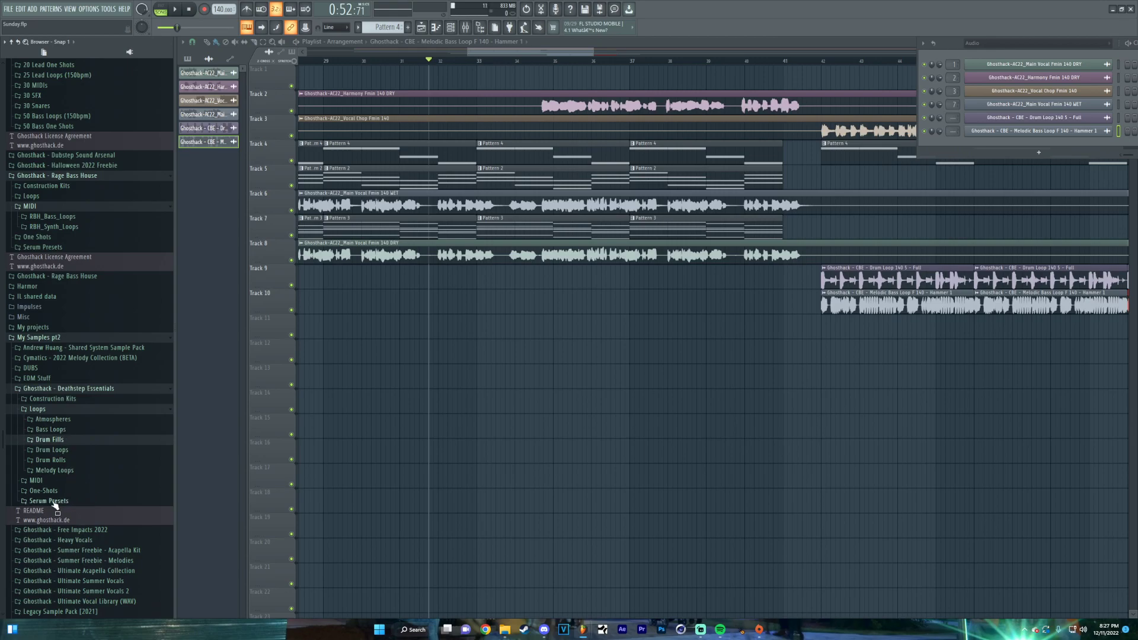
Audition the Deathstep Essentials audio loop Melody Loop Behemoth_Fm 150BPM, then open the pack's MIDI Melody Loops folder
click(52, 472)
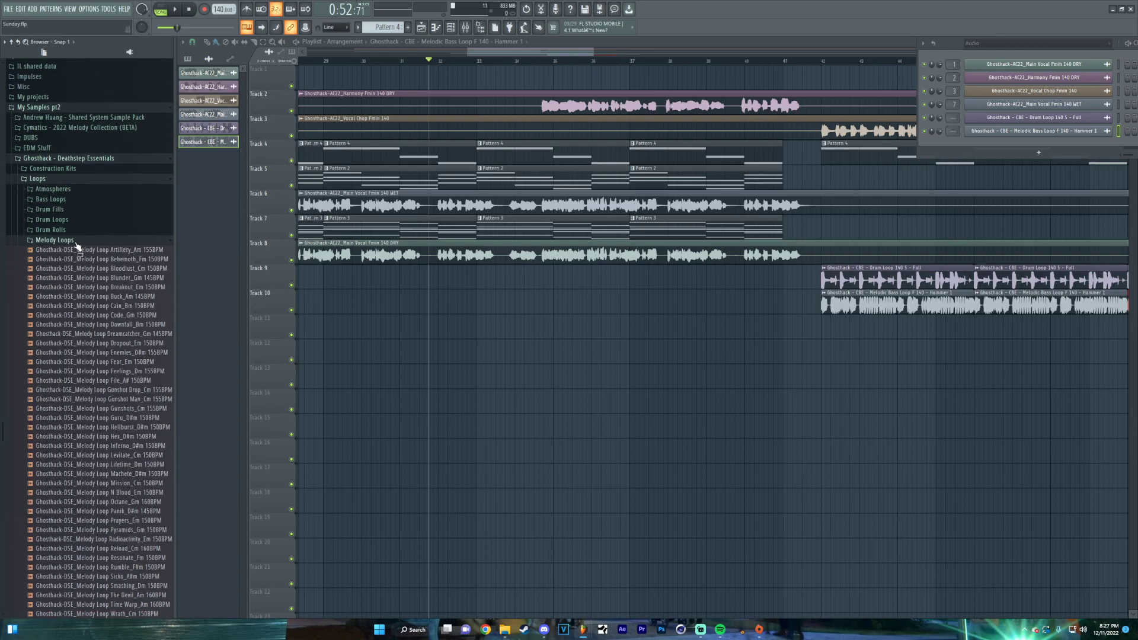
click(87, 260)
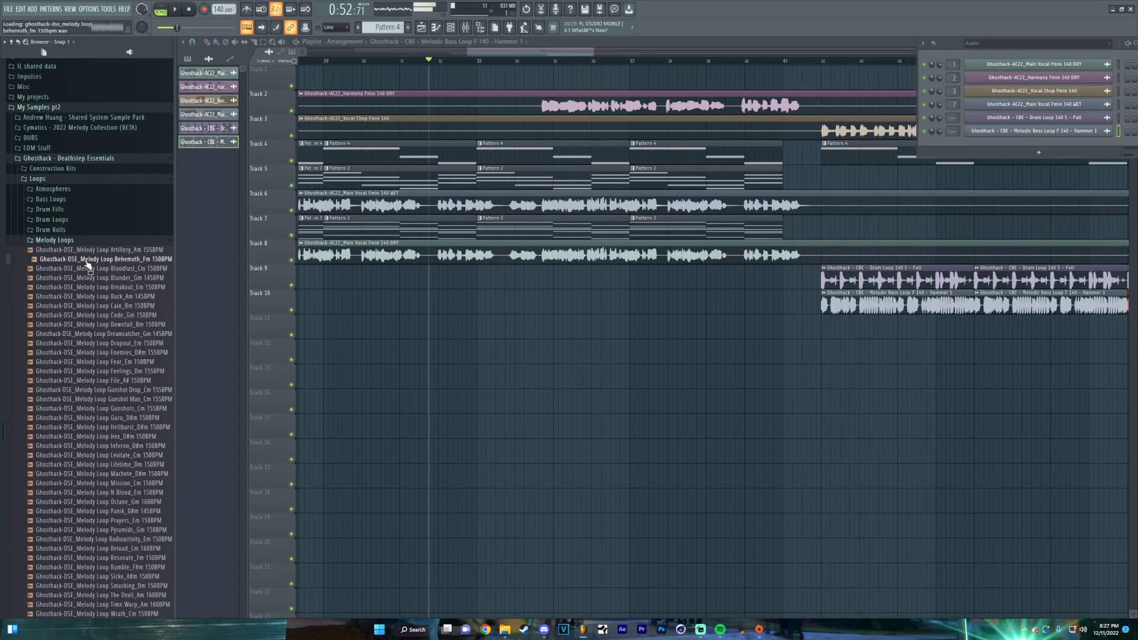
click(83, 241)
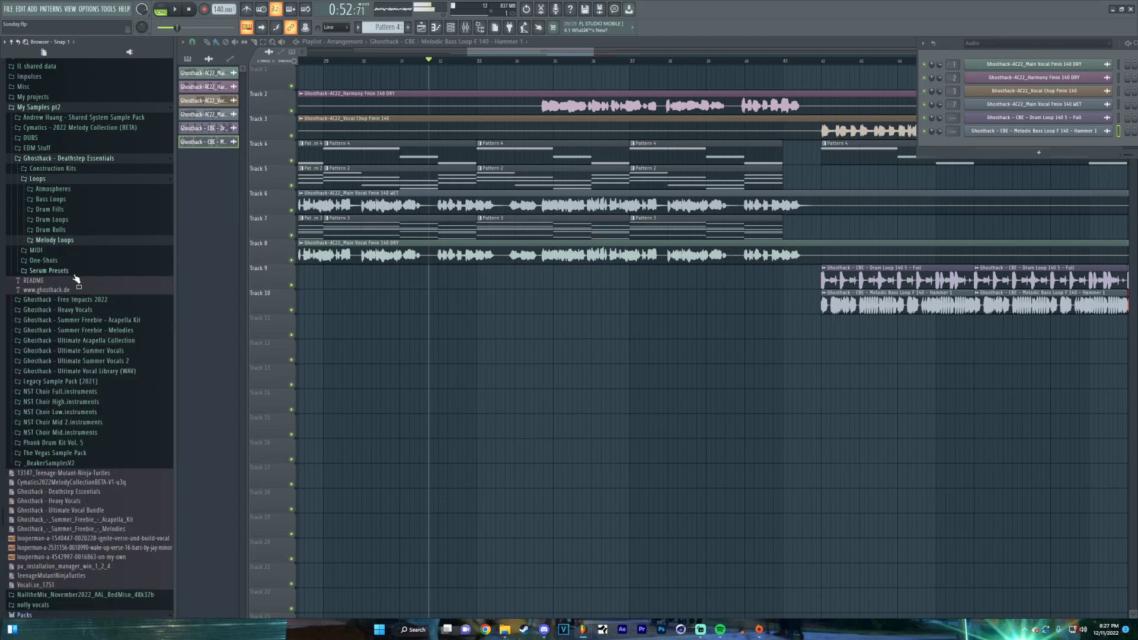
click(59, 254)
click(64, 271)
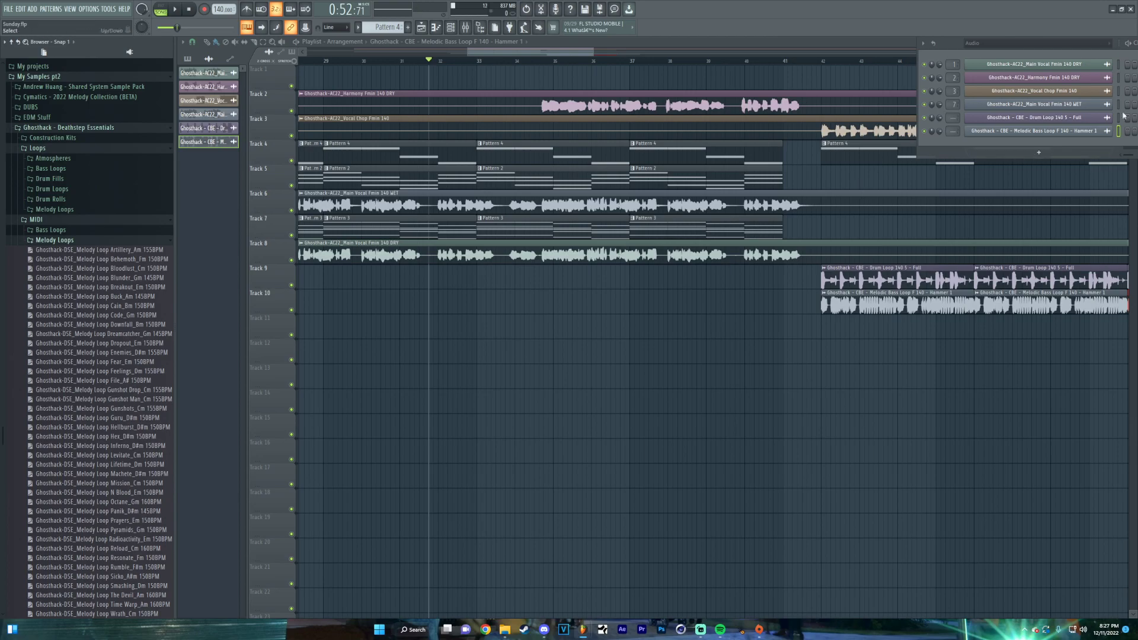
Load the Melody Loop Behemoth_Fm 150BPM MIDI into new Pattern 5 on a new Invader 2 channel
click(1049, 149)
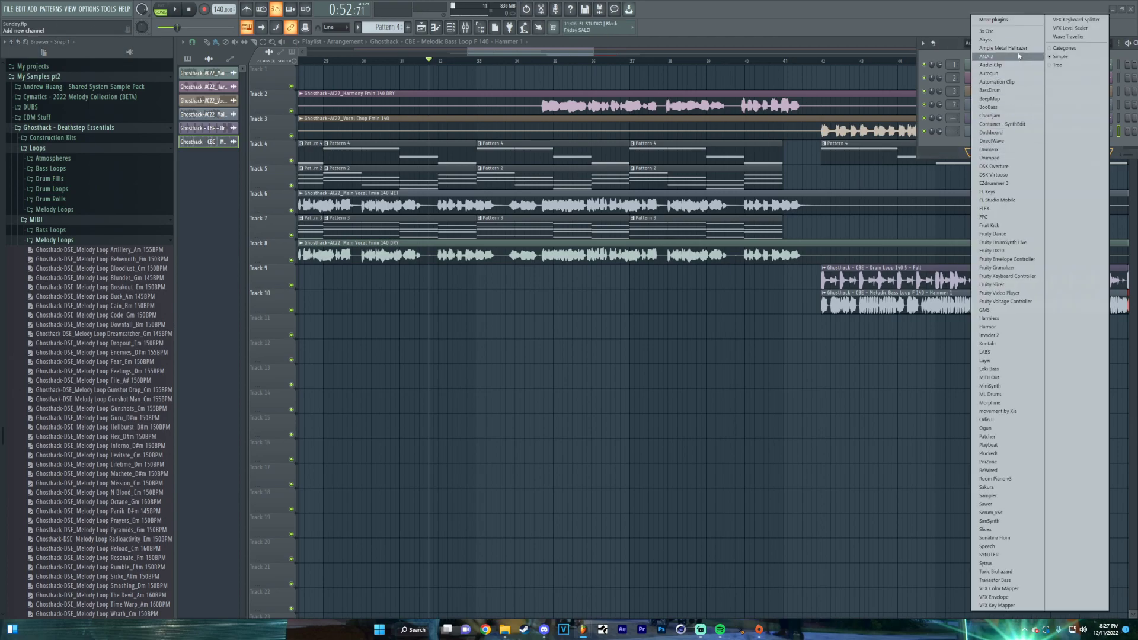
click(1008, 336)
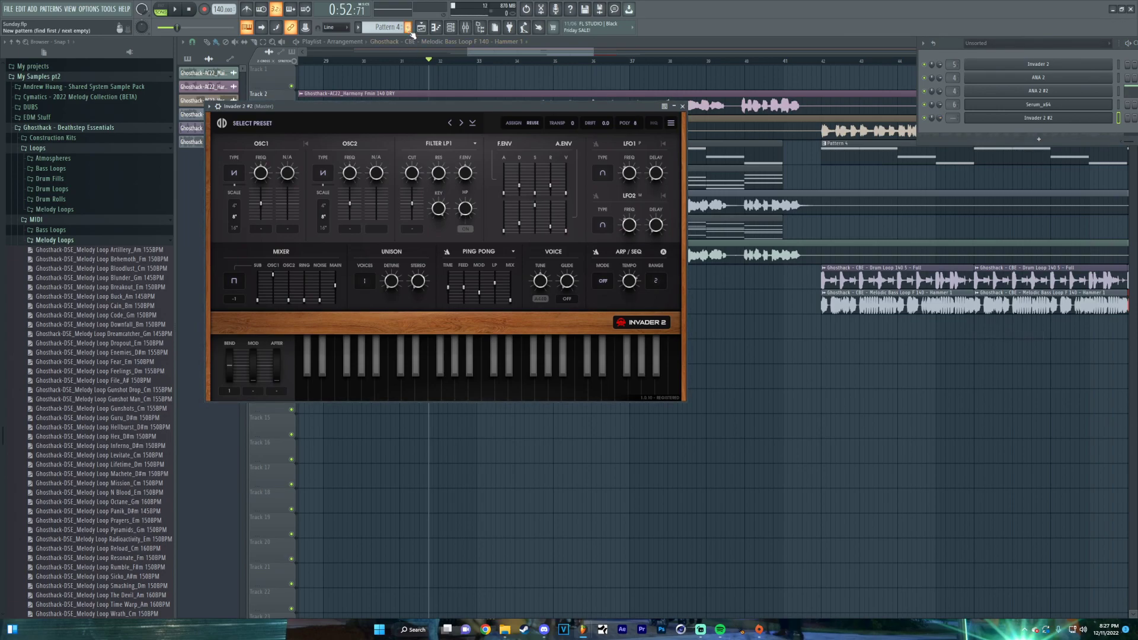
click(408, 28)
right_click(998, 119)
click(408, 108)
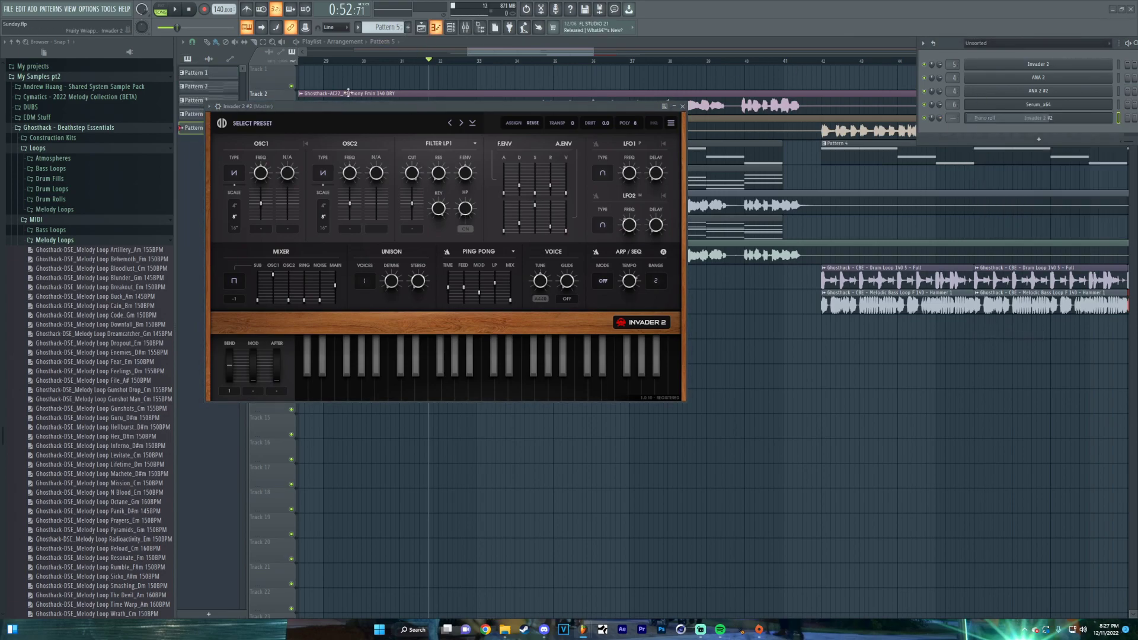
click(92, 261)
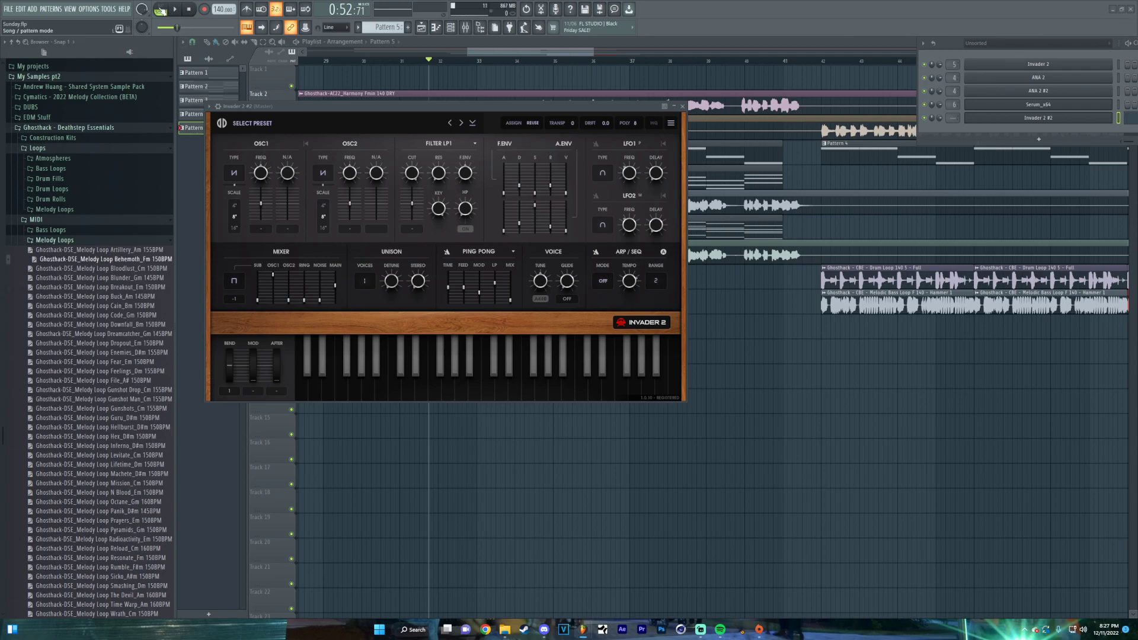
Play Pattern 5 while trying Invader 2 bell presets from Bell 005 onward, and choose Bell 008
click(278, 123)
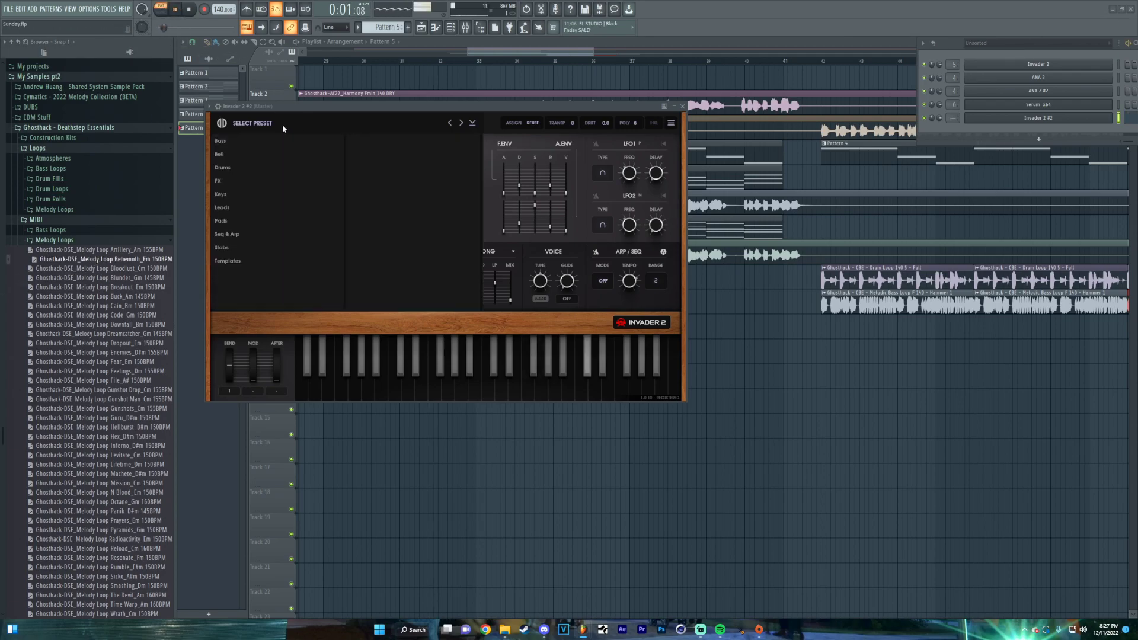
click(231, 156)
click(412, 196)
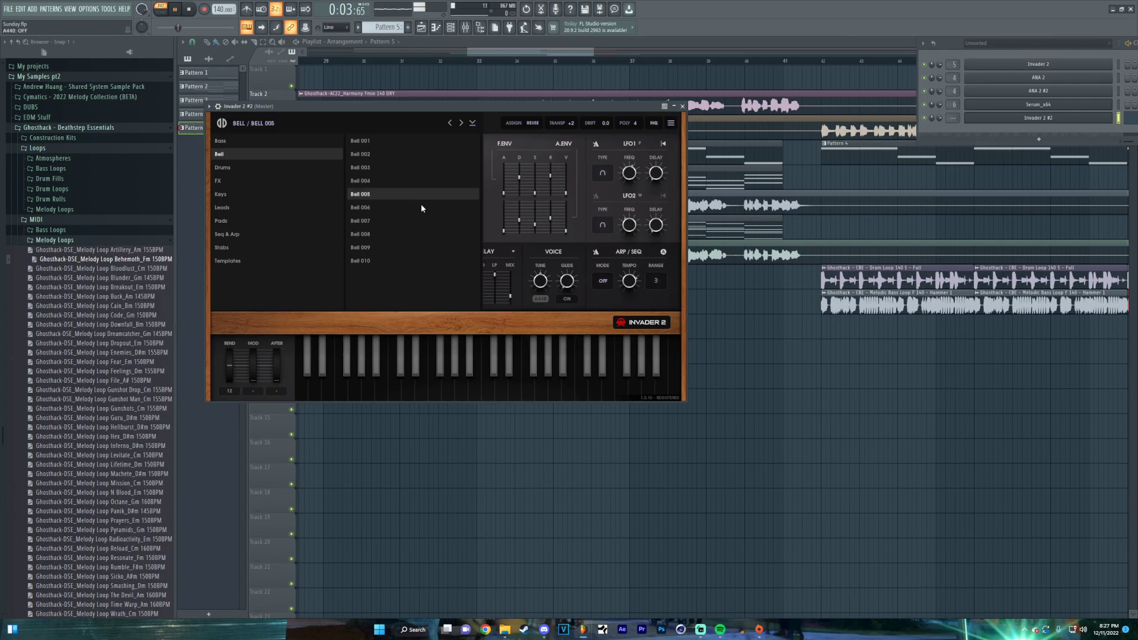
click(374, 209)
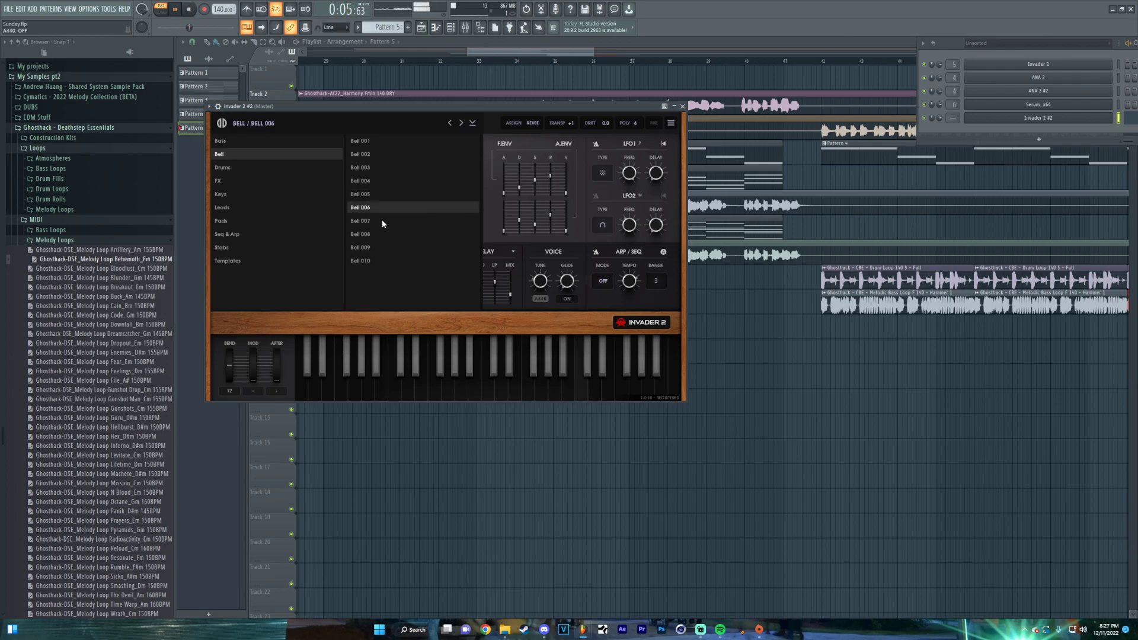
click(382, 221)
click(372, 236)
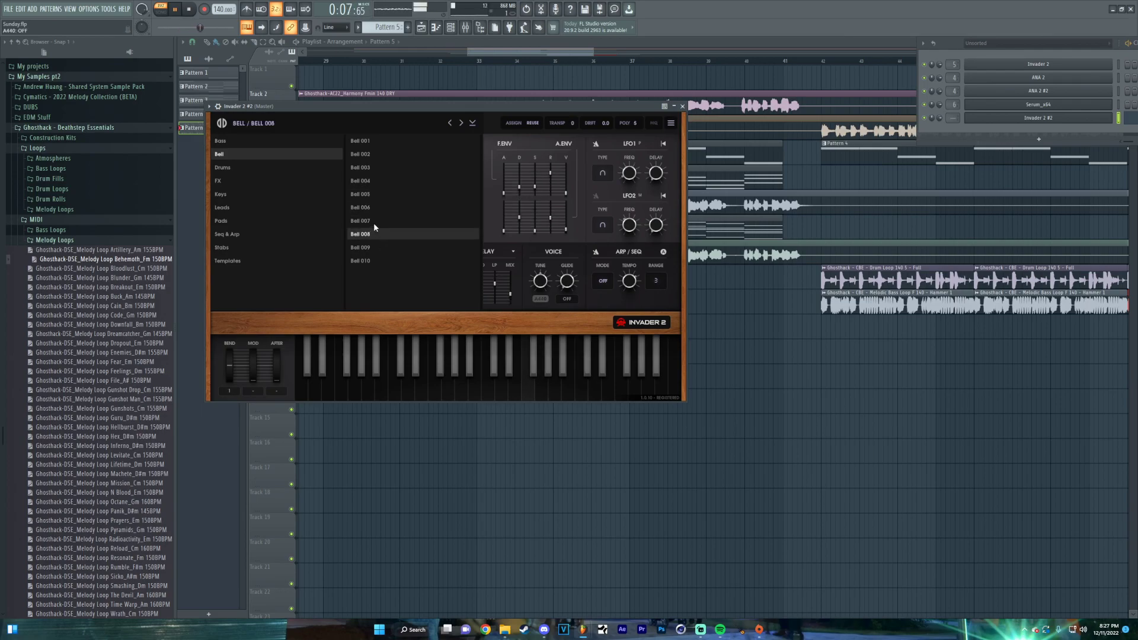
Place Pattern 5 on Track 11 at bar 41 and add an eight-bar clip of it starting at bar 42
click(786, 326)
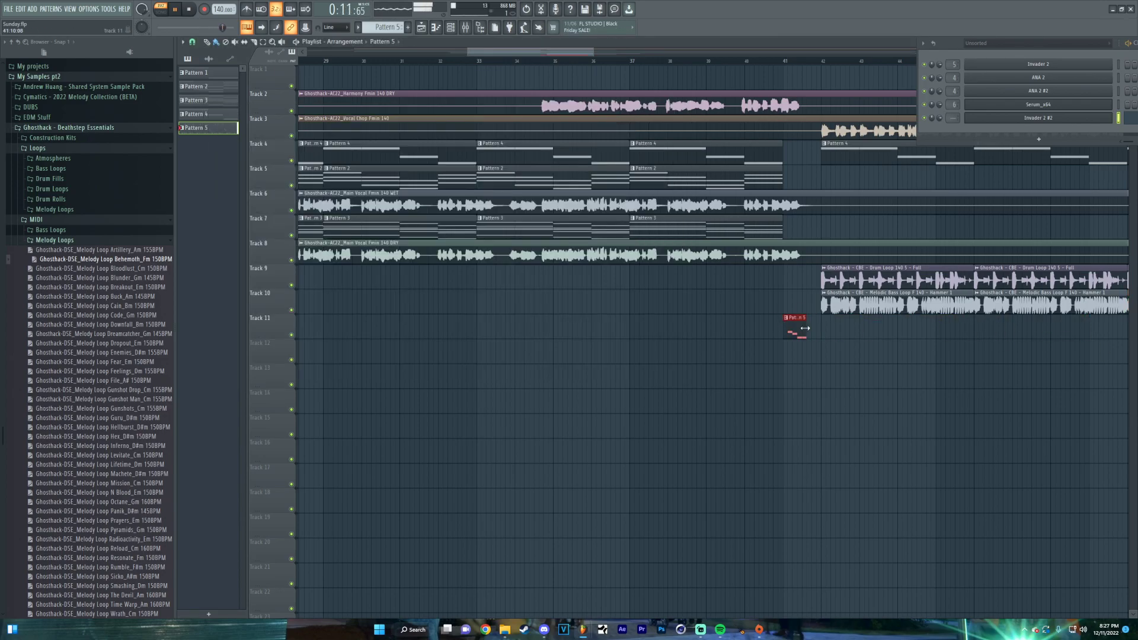
drag(828, 335, 1123, 335)
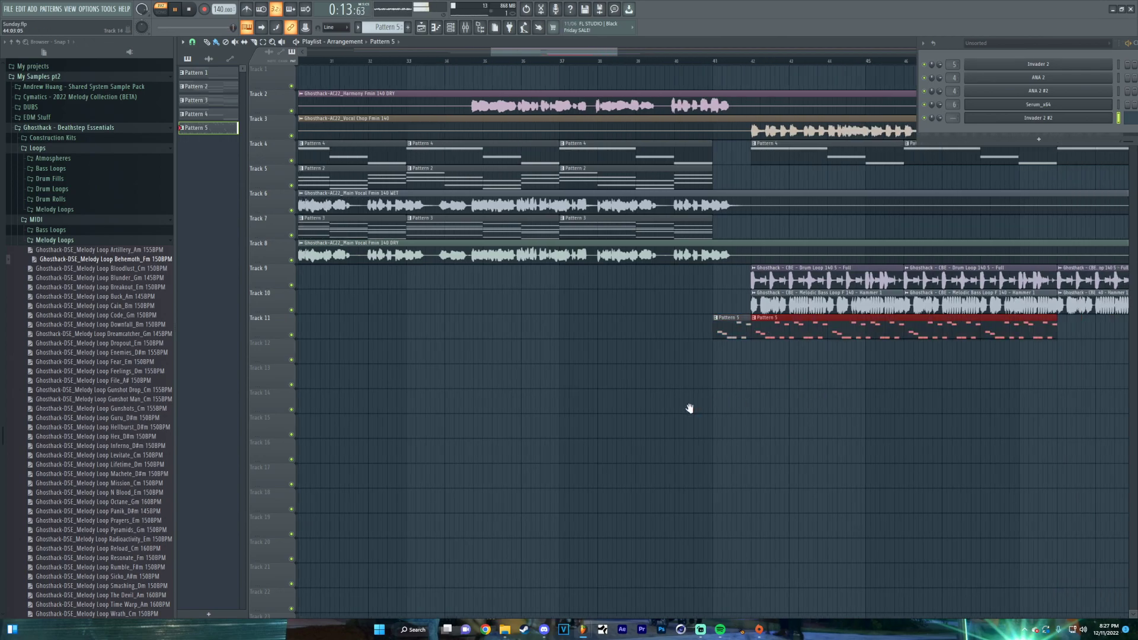
Play the arrangement from bar 40 into the drop and inspect the notes of Pattern 5 in the piano roll
scroll(719, 406, right, 3)
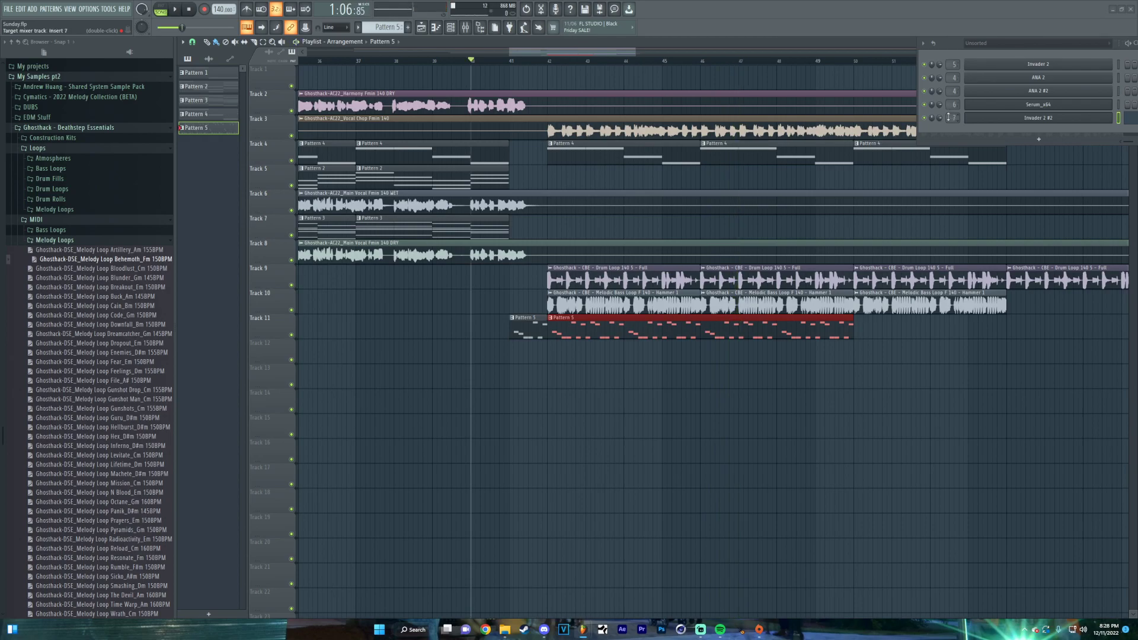
key(space)
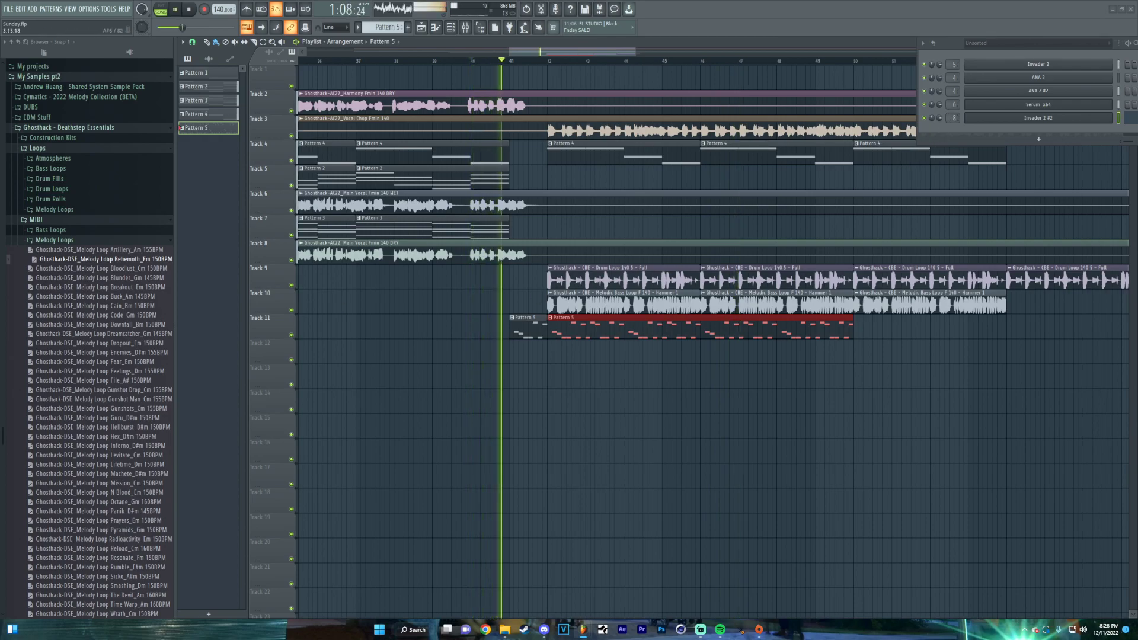
key(F7)
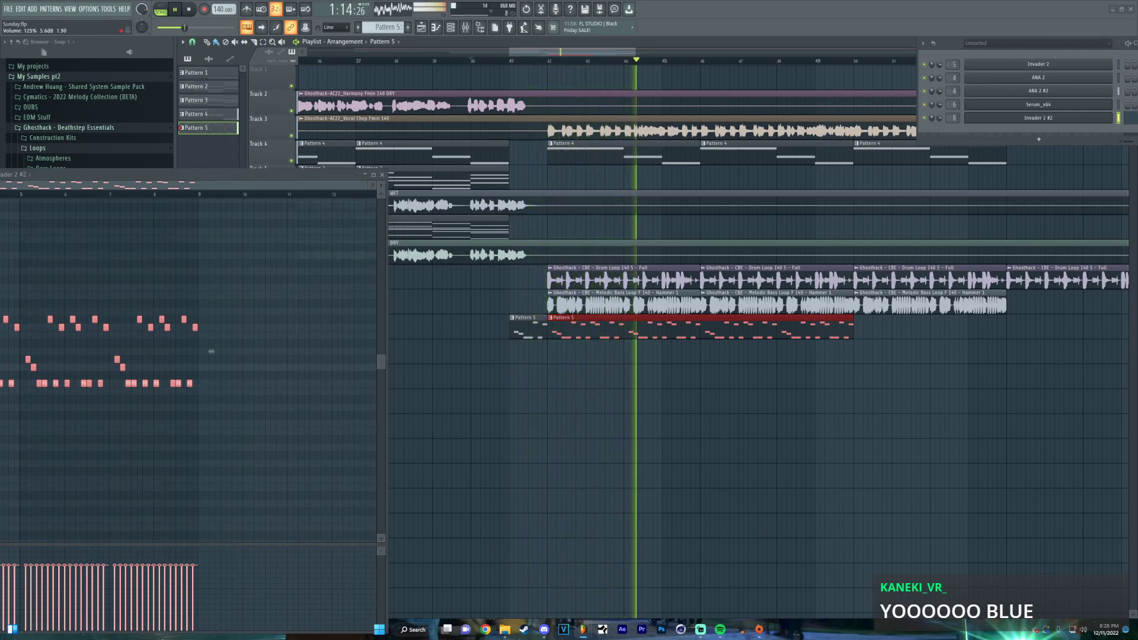
drag(358, 175, 0, 157)
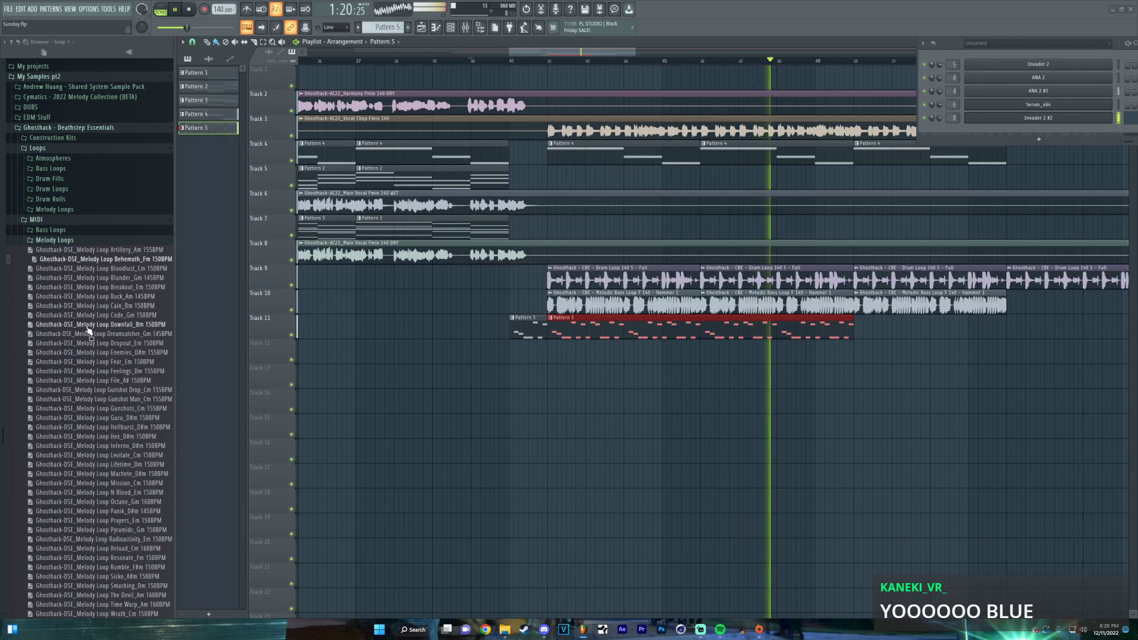
key(space)
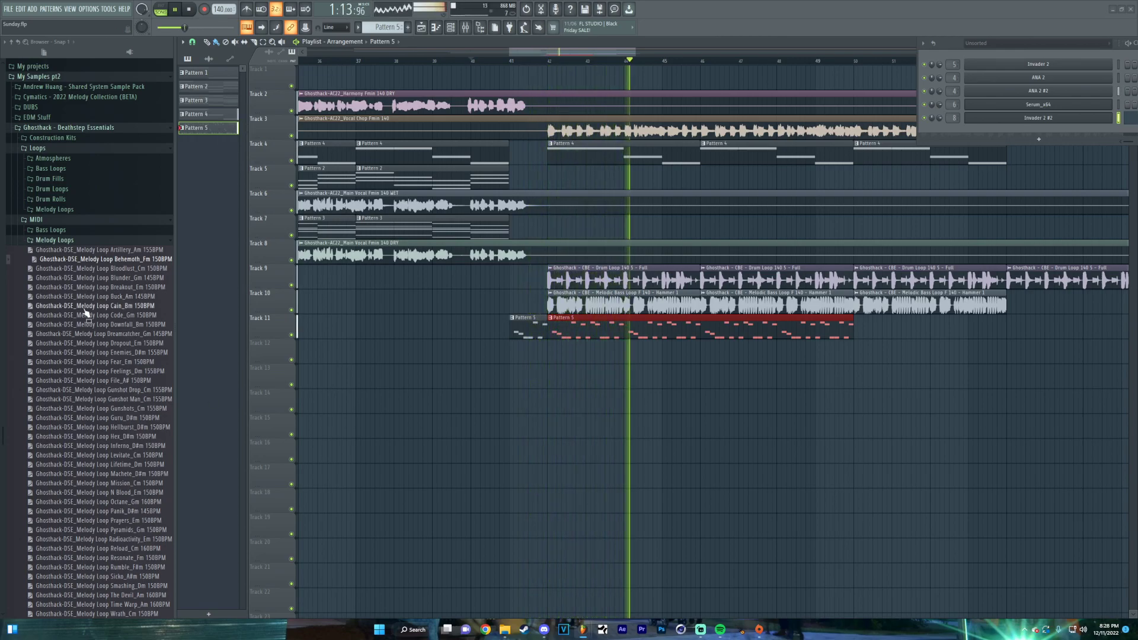
key(space)
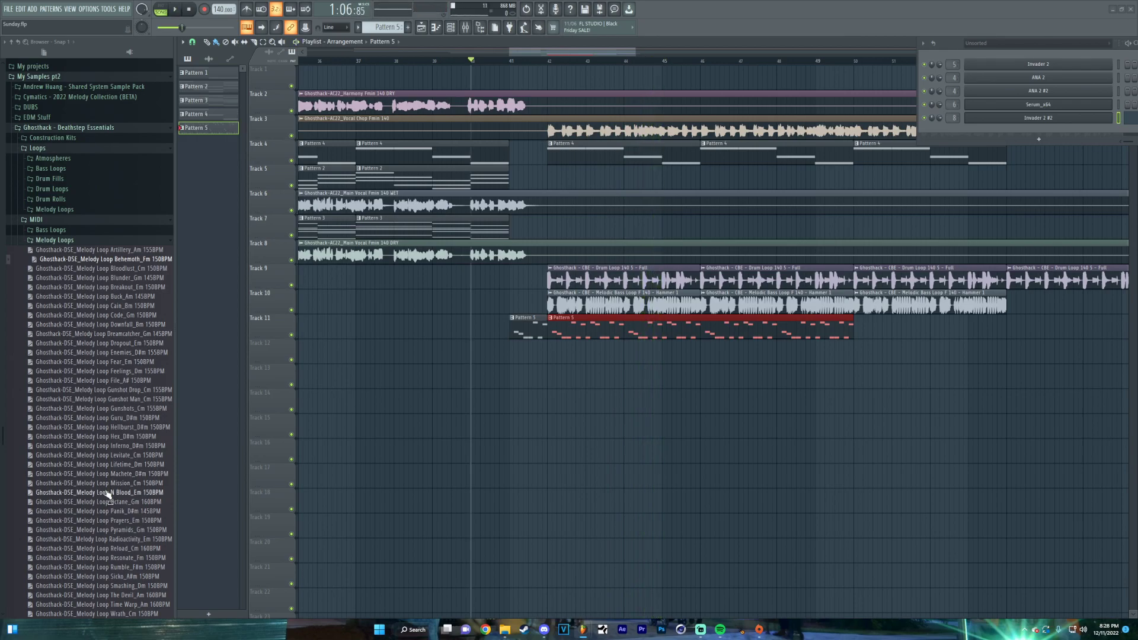
Replace the melody in Pattern 5 with the Melody Loop Resonate_Fm 150BPM MIDI and audition it in the drop
scroll(108, 494, down, 2)
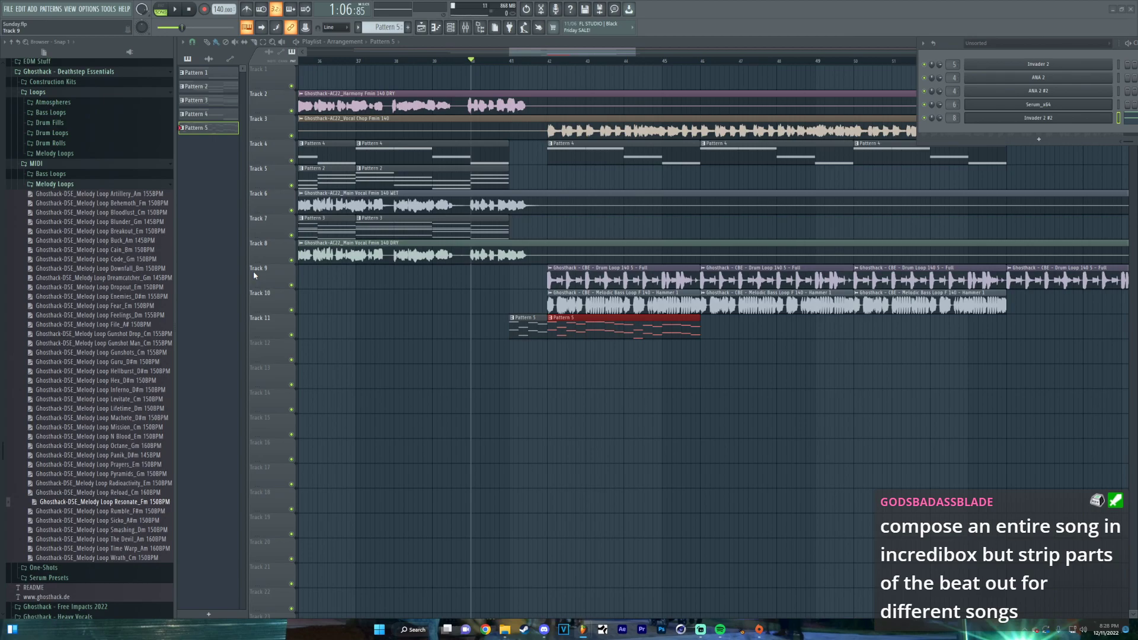
key(space)
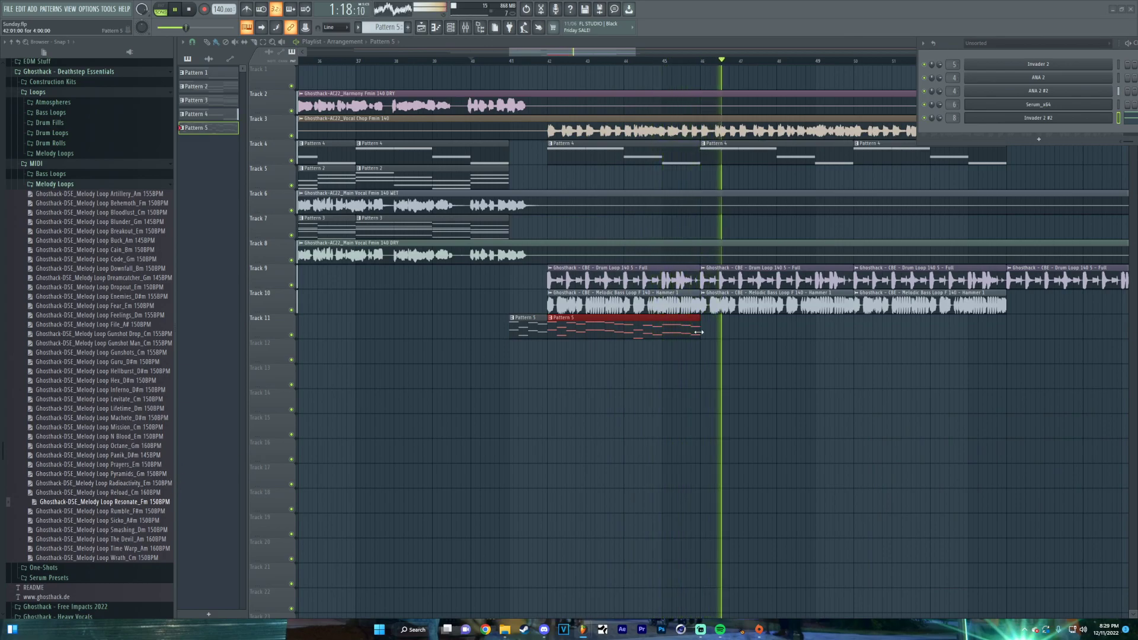
Repeat the four-bar Pattern 5 clip on Track 11 at bars 46, 50 and 54, and collapse the MIDI Melody Loops folder
key(ctrl+b)
ctrl+scroll(732, 393, down, 2)
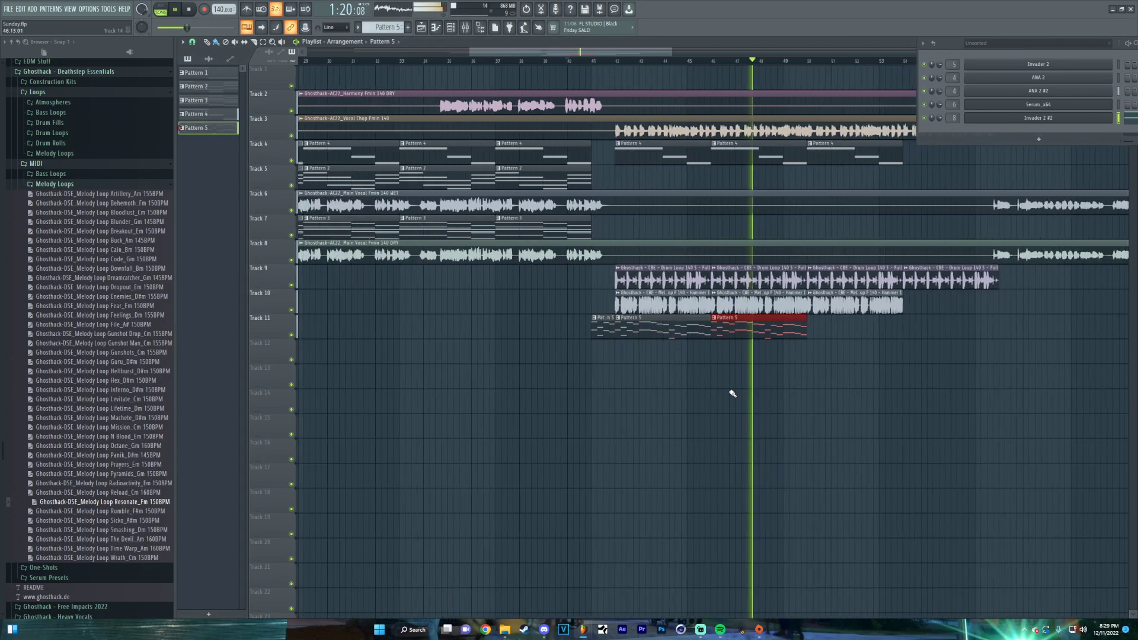
scroll(733, 394, right, 3)
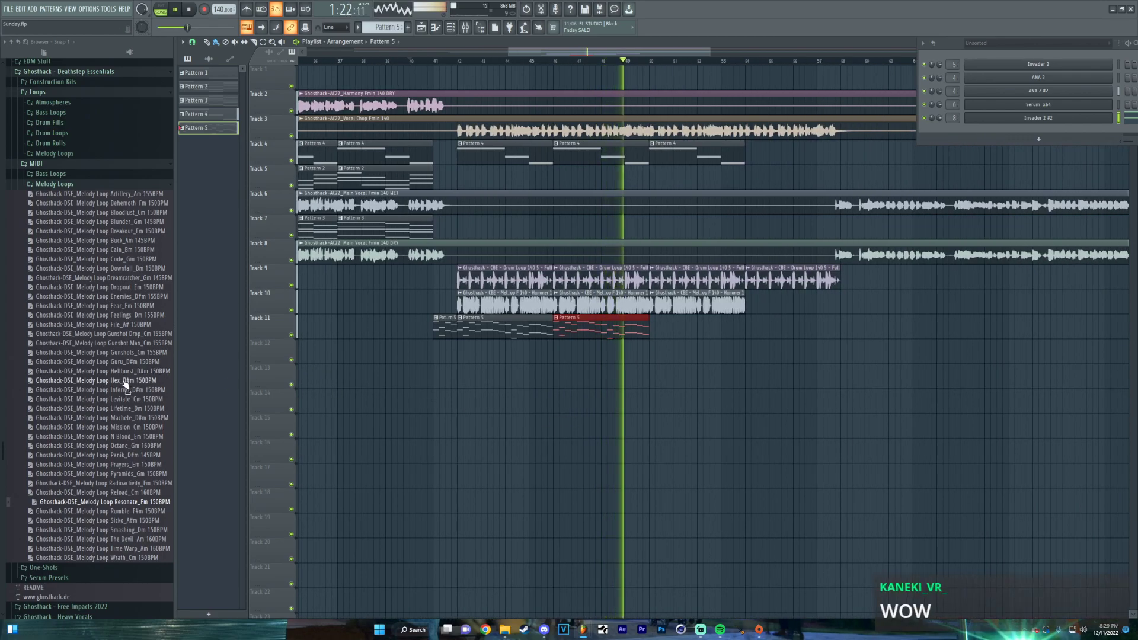
scroll(124, 381, up, 3)
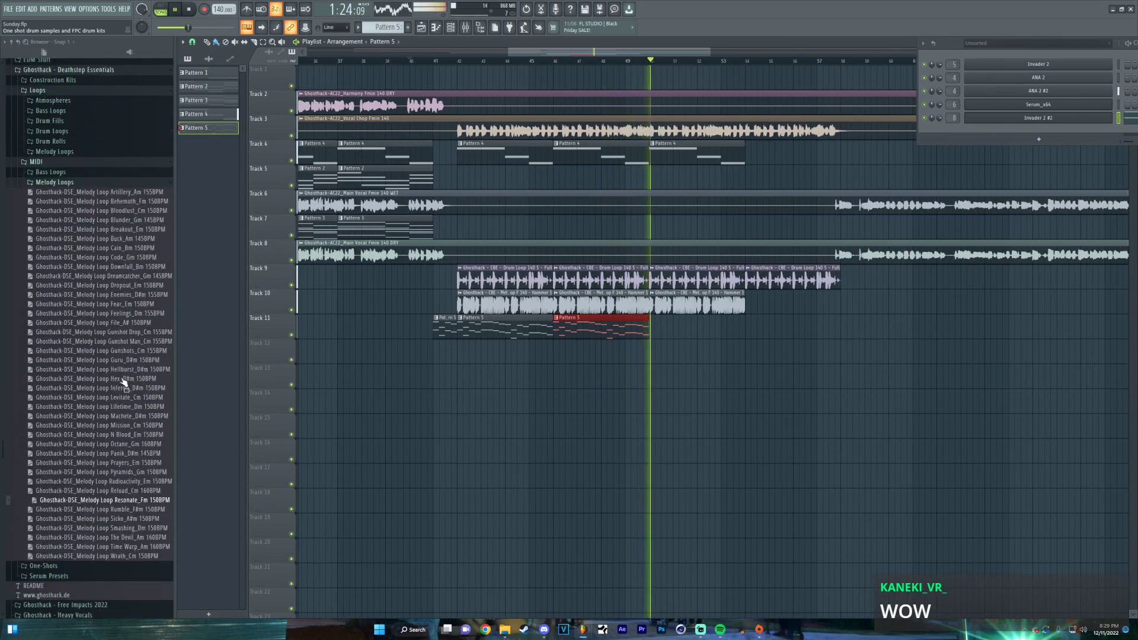
scroll(123, 381, up, 3)
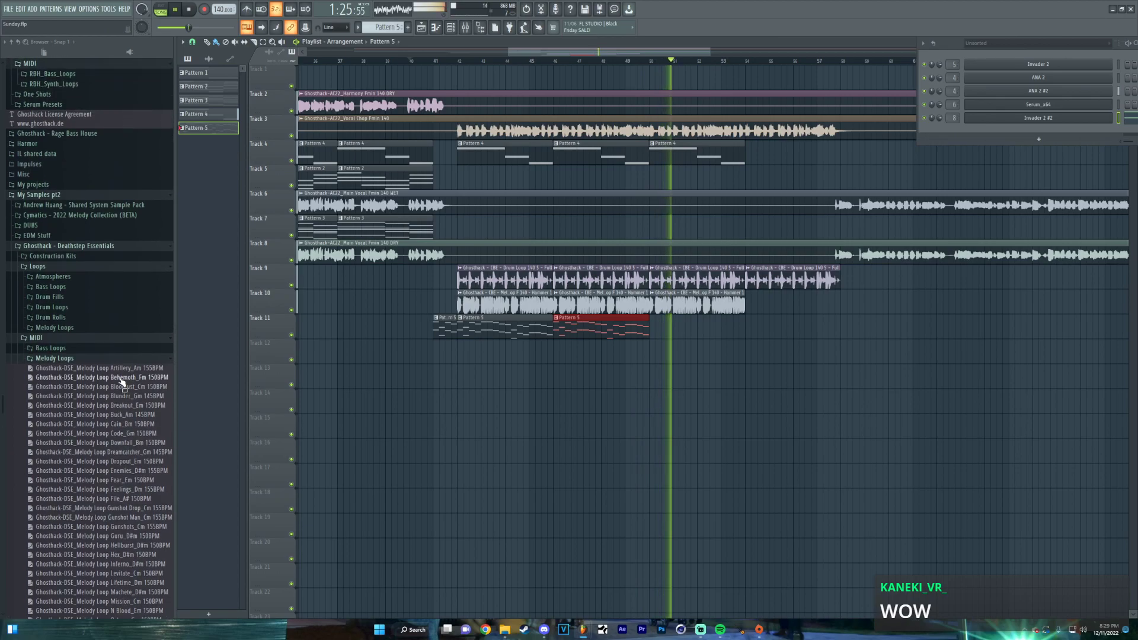
click(53, 358)
scroll(527, 420, right, 1)
scroll(527, 420, right, 1)
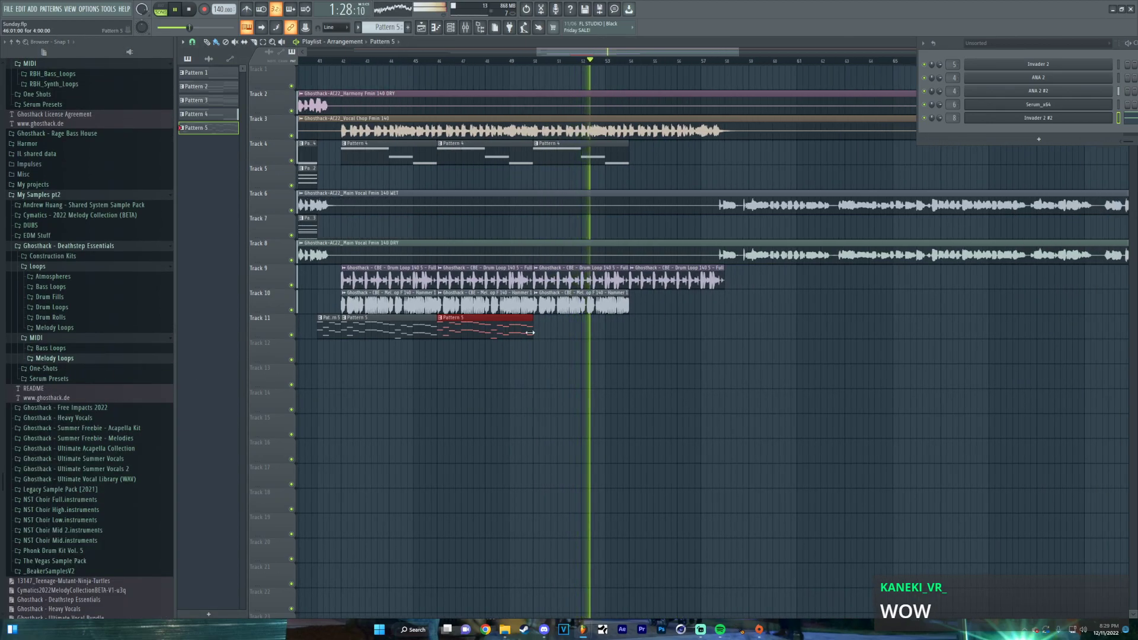
drag(538, 333, 660, 325)
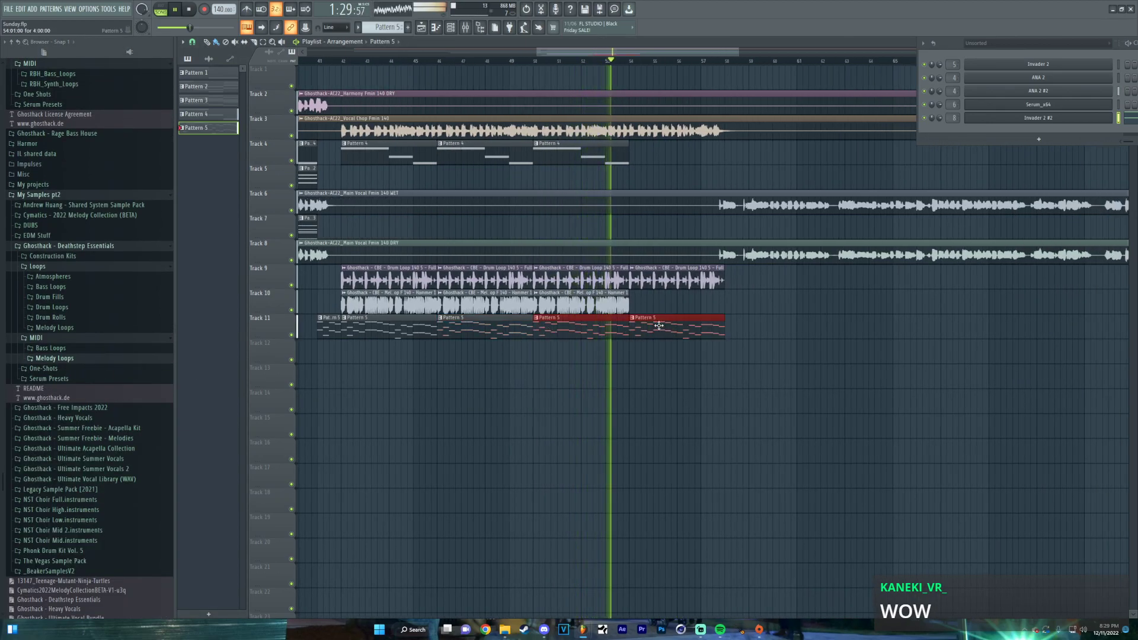
Add another Melodic Bass Loop F 140 - Hammer 1 clip on Track 10 at bar 54 and stop playback
click(615, 307)
click(632, 302)
key(space)
scroll(769, 328, up, 4)
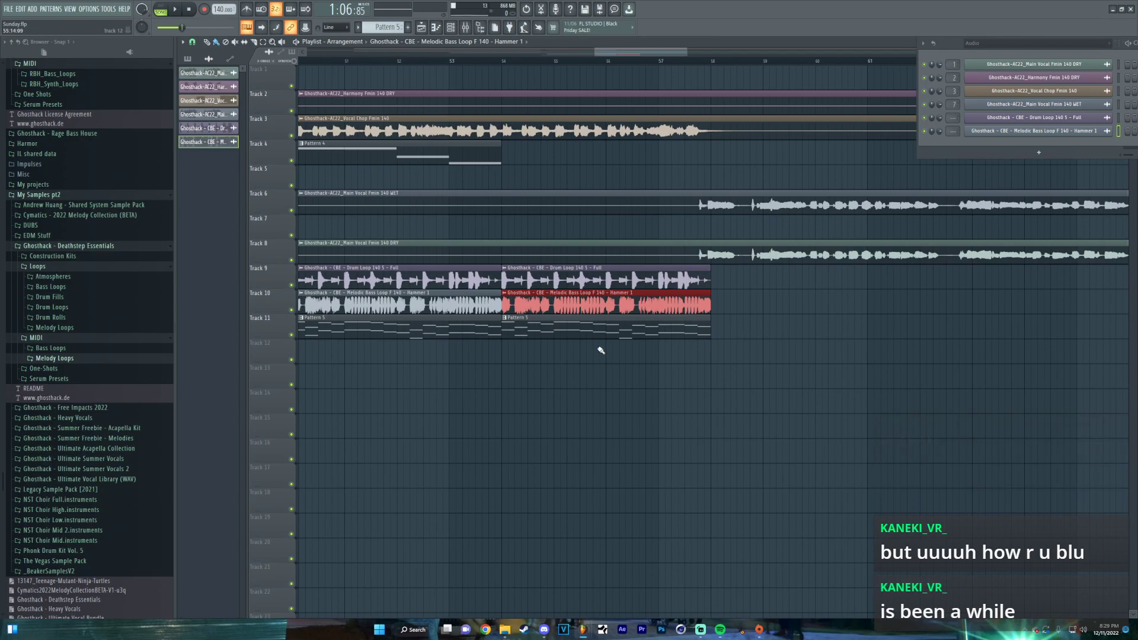
Play the arrangement from the beginning to review the intro, vocal sections and build toward the drop
scroll(560, 345, down, 4)
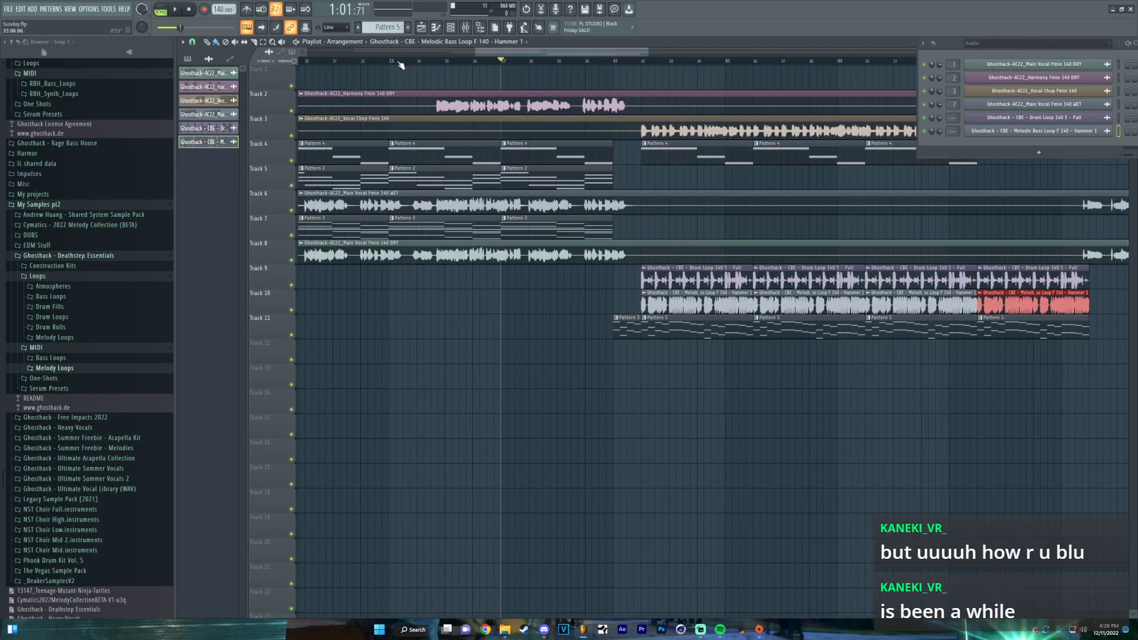
key(Home)
key(space)
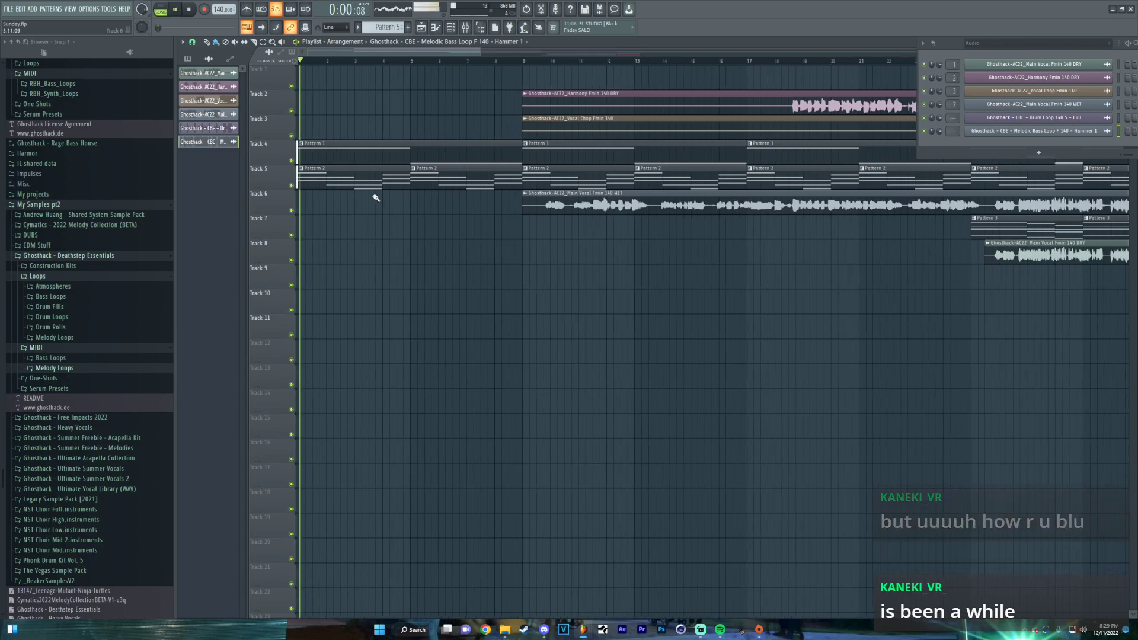
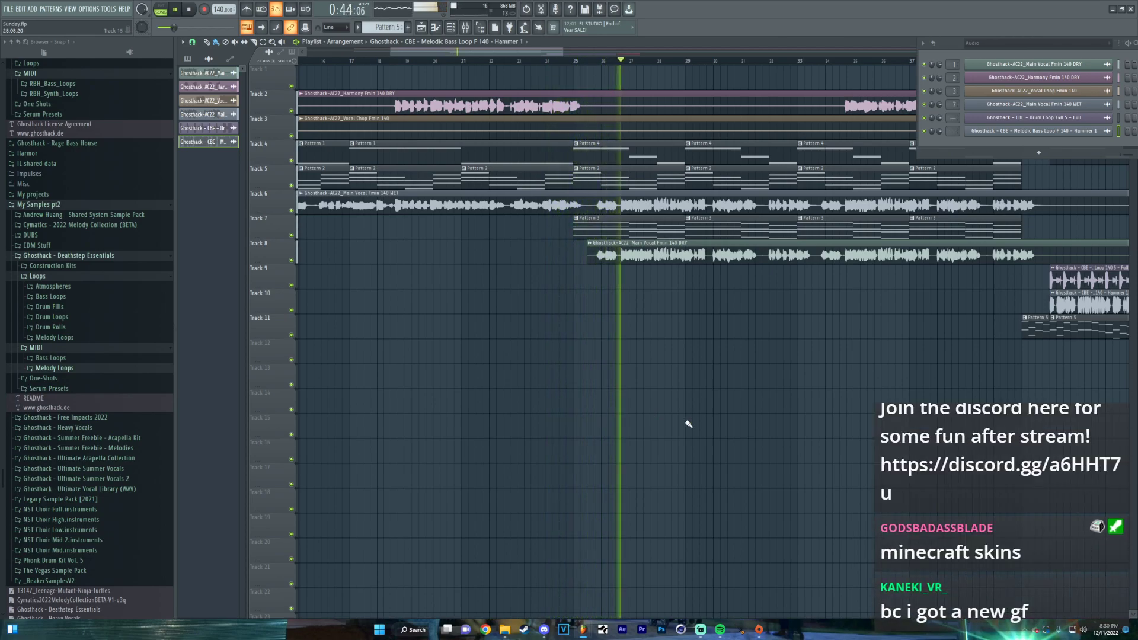
scroll(611, 433, right, 2)
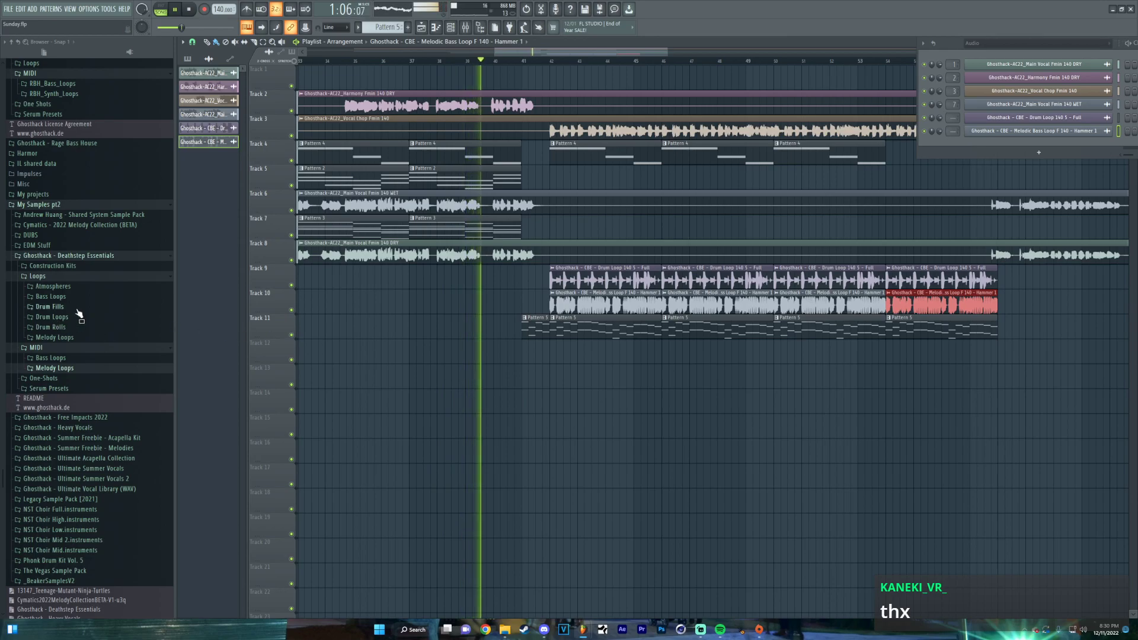
Look through the Deathstep Essentials drum rolls, the EDM Stuff kits and the DUBS drum loops, dismissing the security notification and stopping playback
click(51, 327)
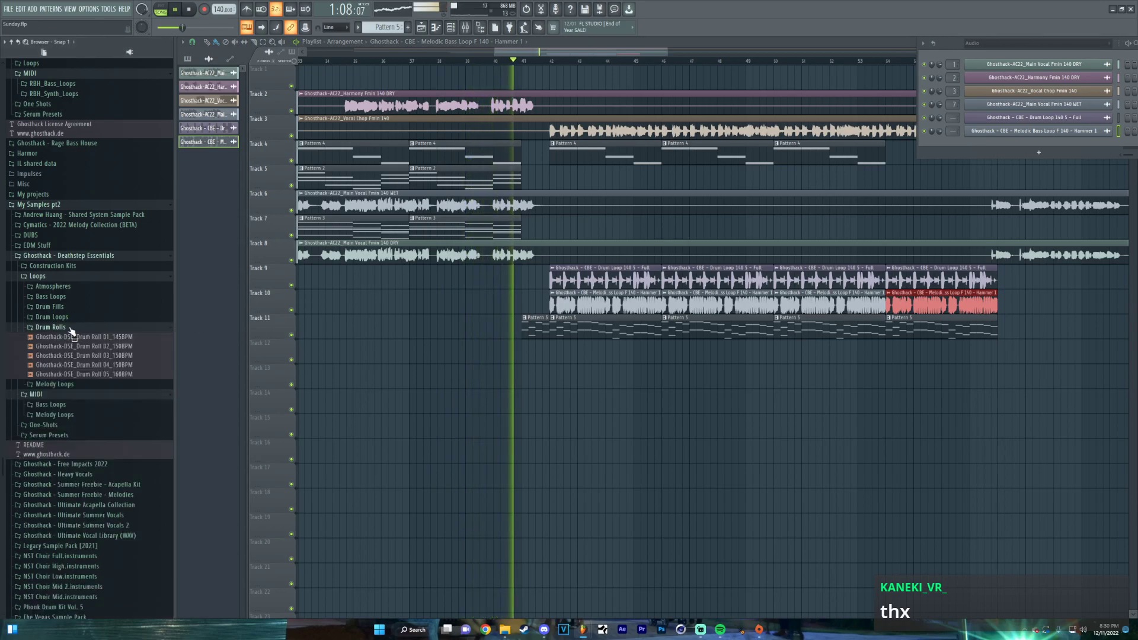
click(66, 327)
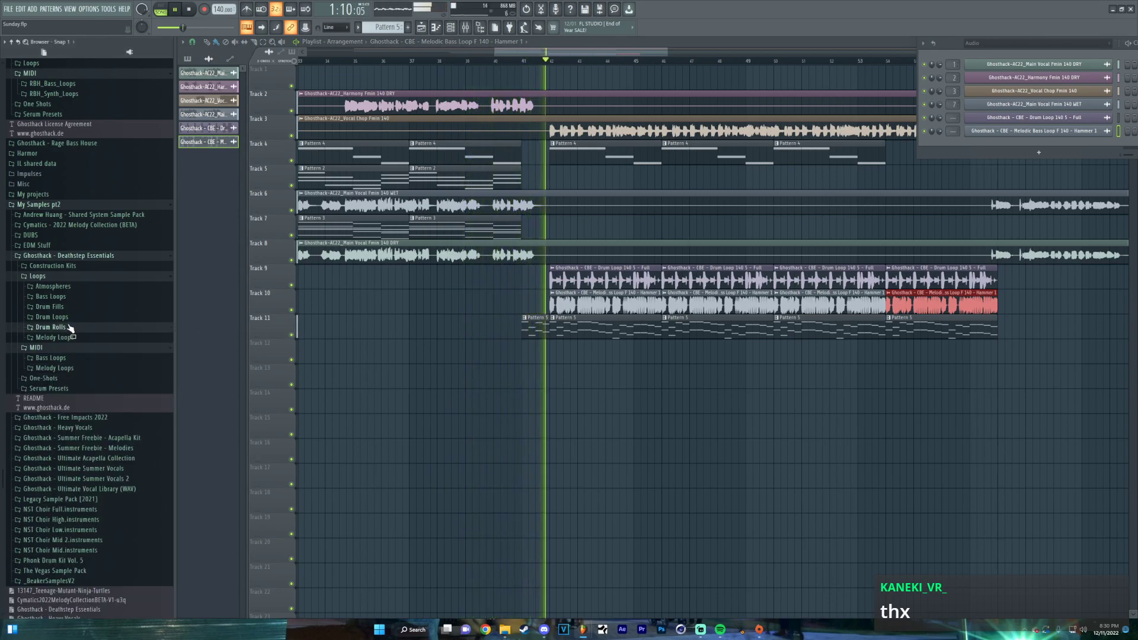
click(71, 256)
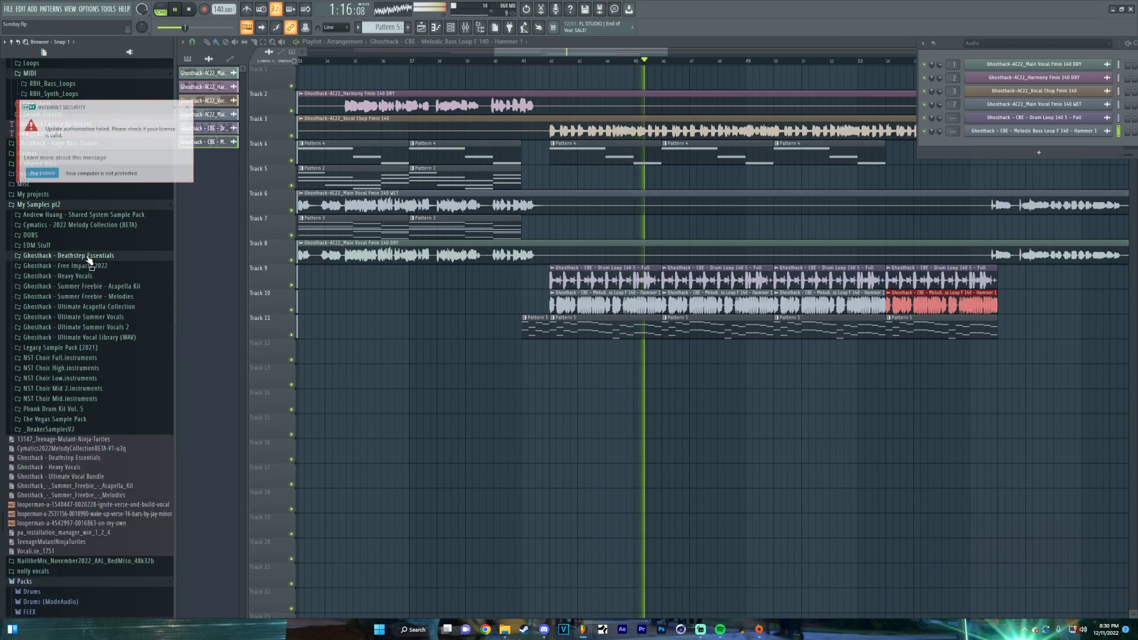
click(68, 245)
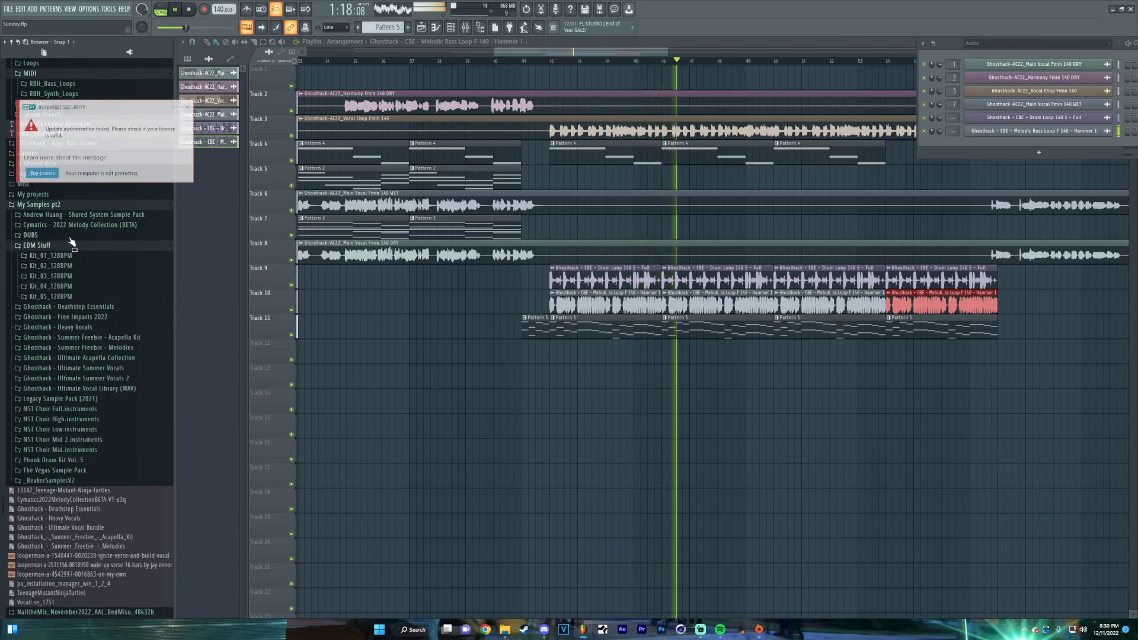
click(67, 235)
click(72, 245)
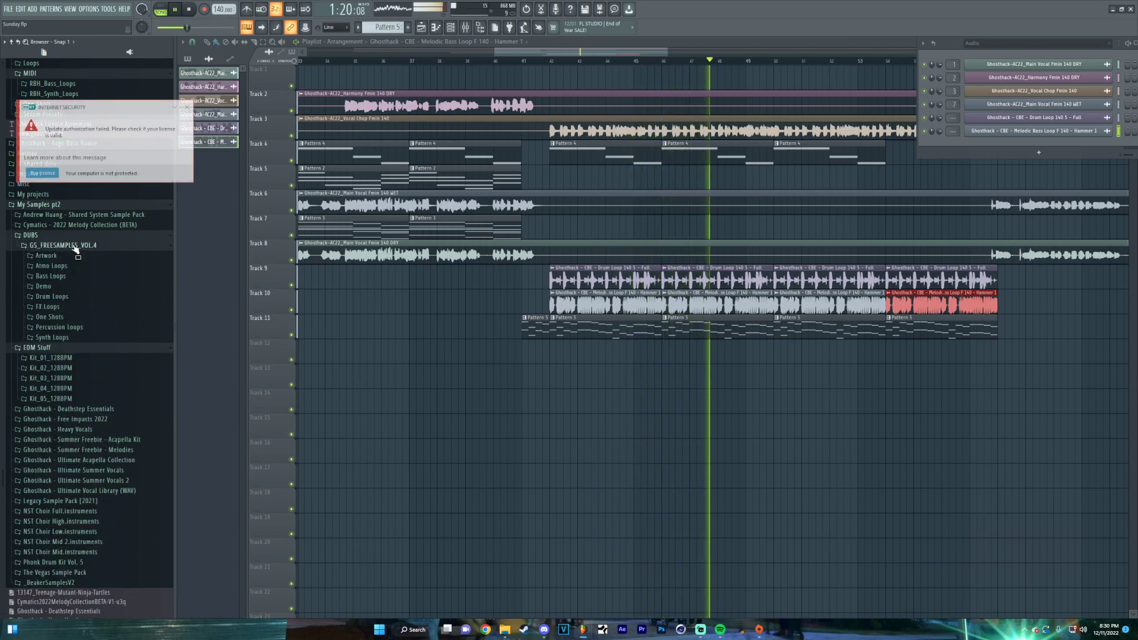
click(73, 297)
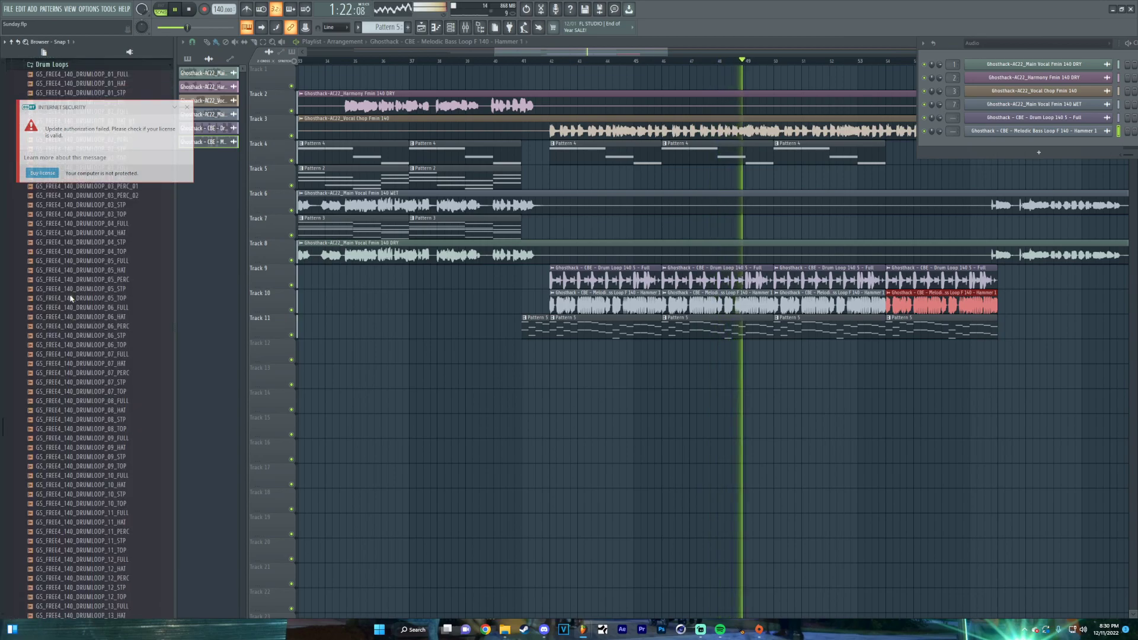
scroll(71, 299, up, 8)
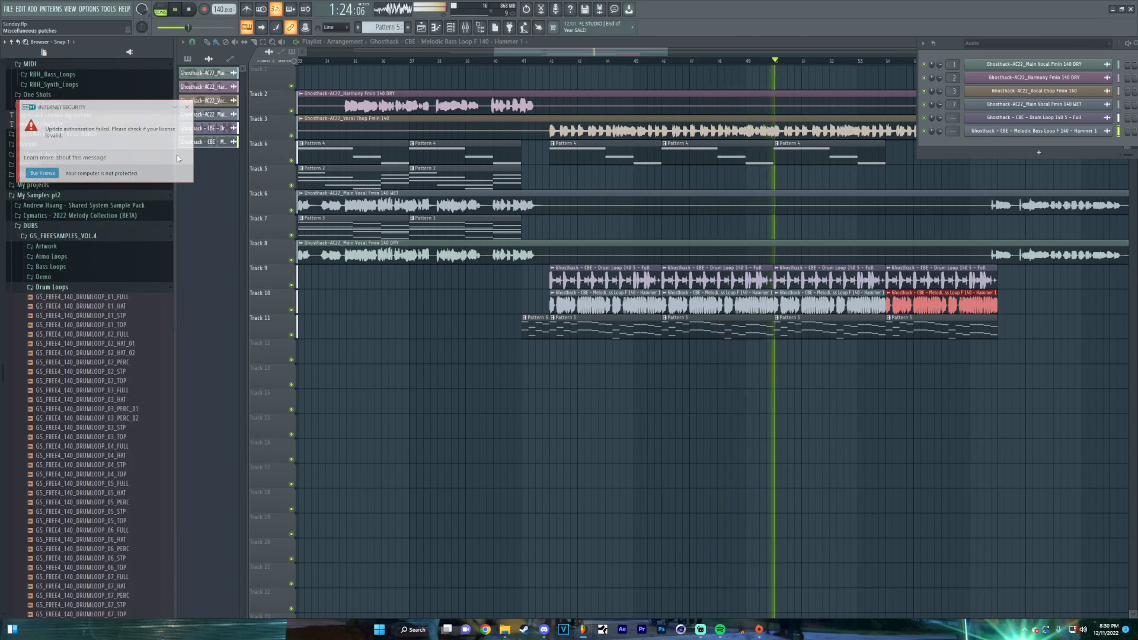
click(187, 109)
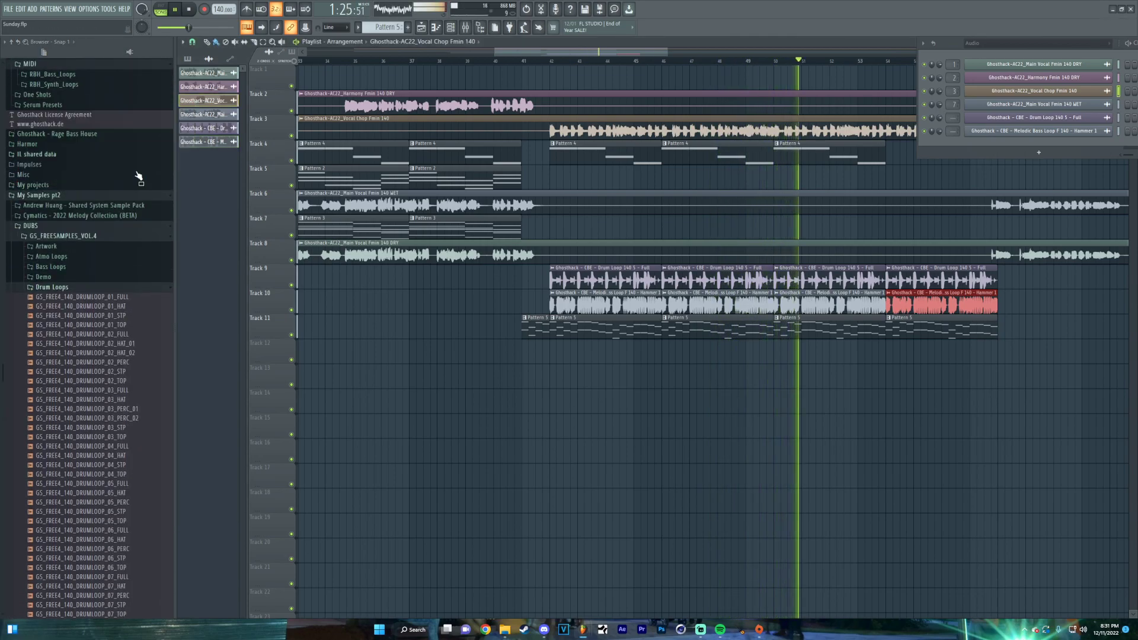
click(89, 236)
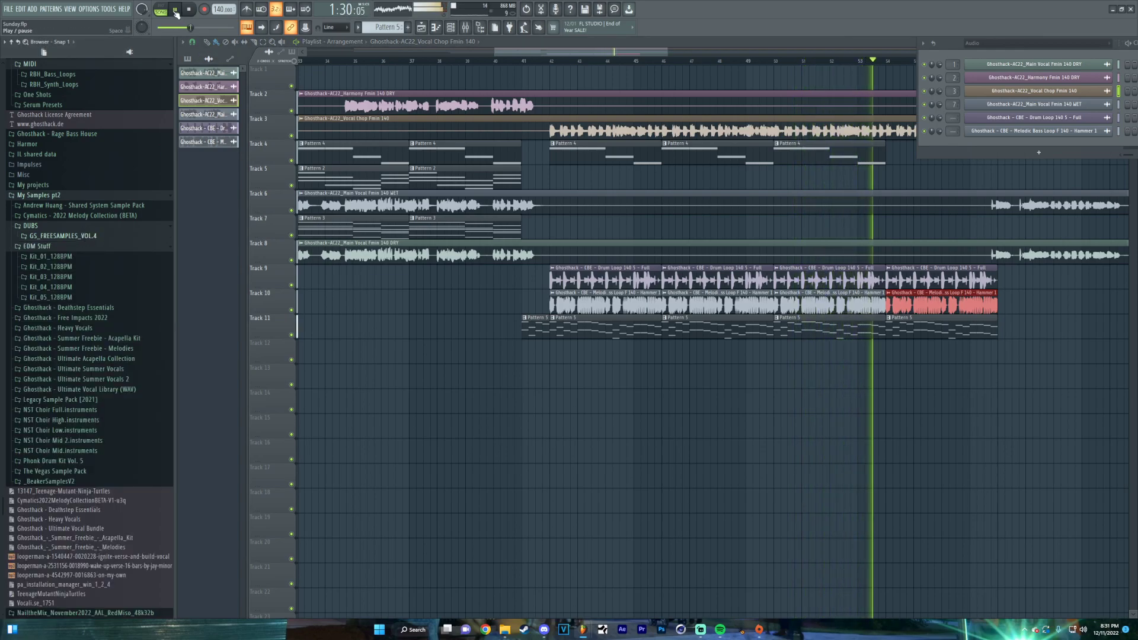
key(space)
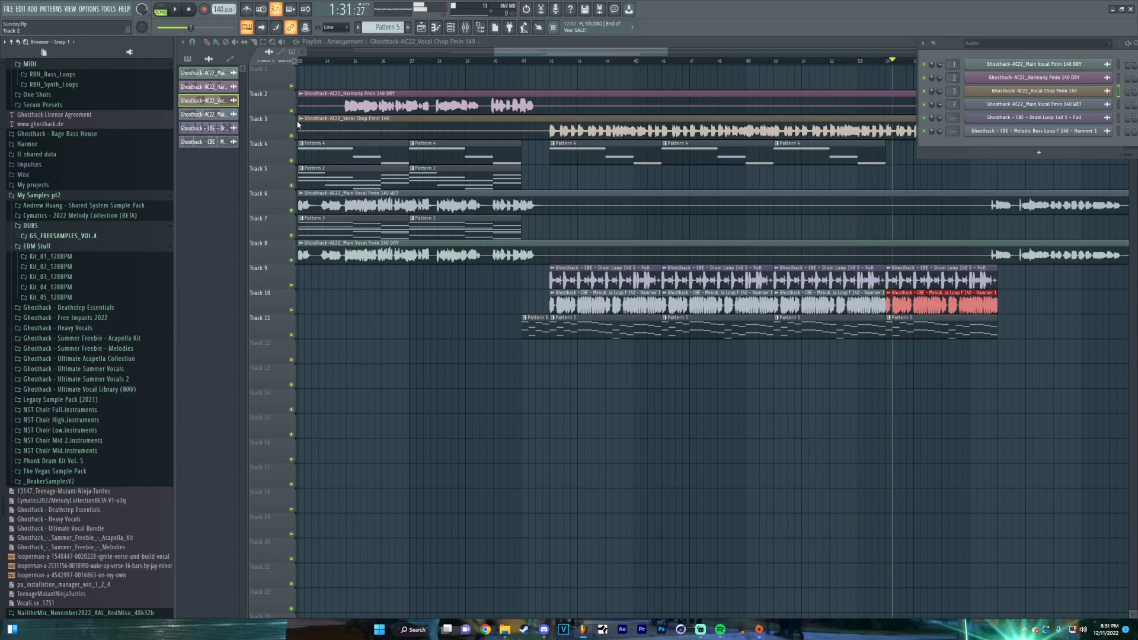
Switch to File Explorer and open the zips folder inside Ghosthack 2022 XMas Freebies on the Xtra storage (F:) drive
click(506, 630)
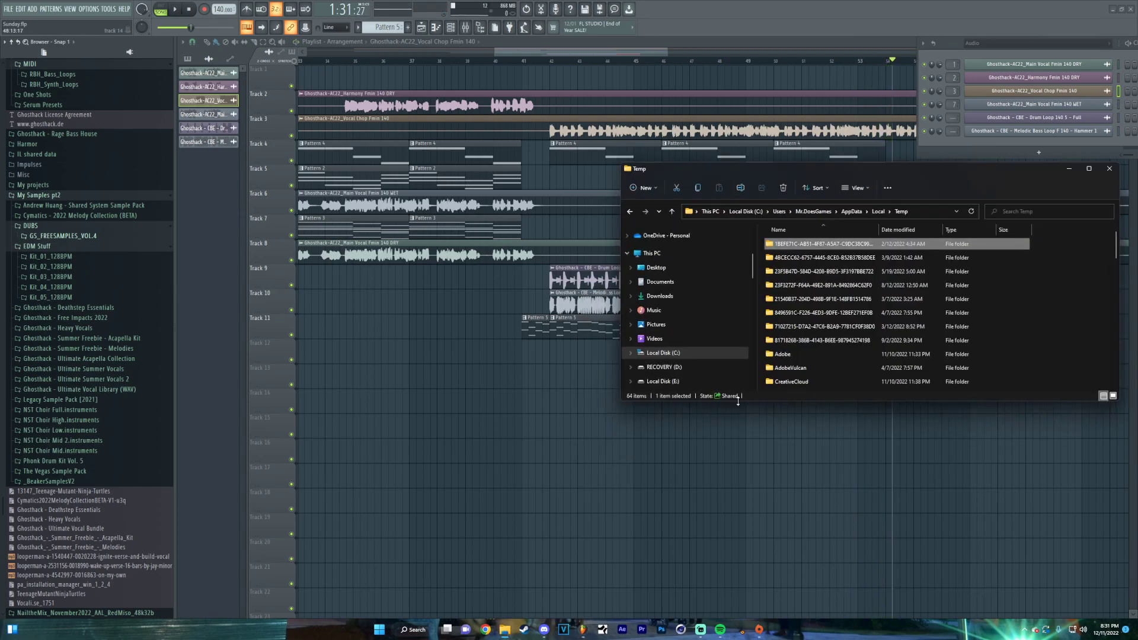
scroll(695, 371, down, 2)
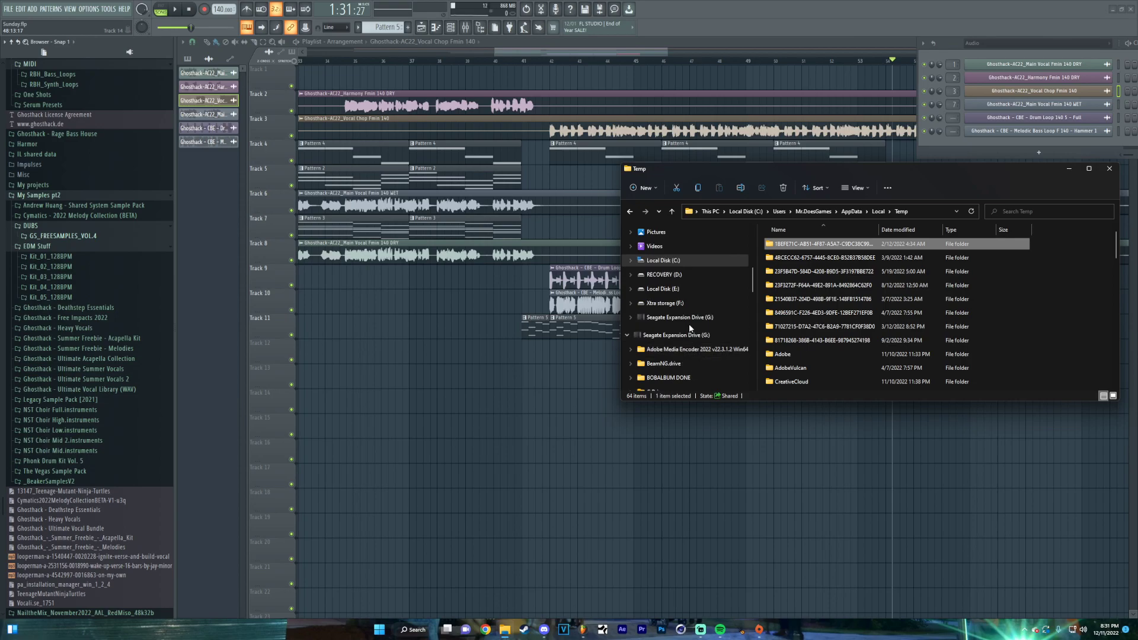
click(667, 303)
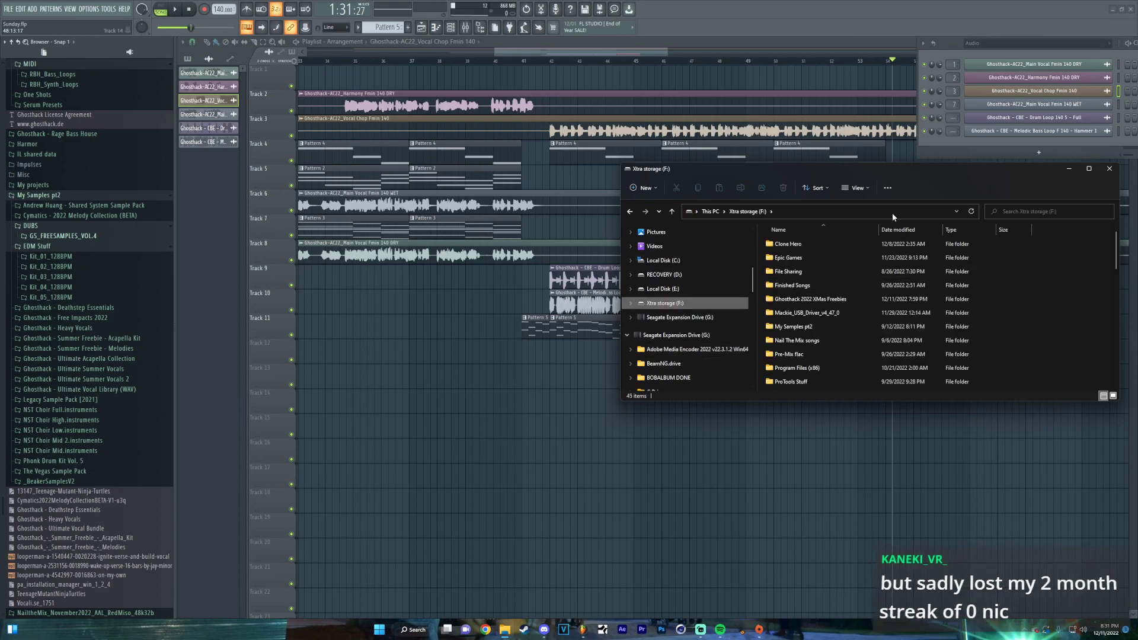
double_click(851, 299)
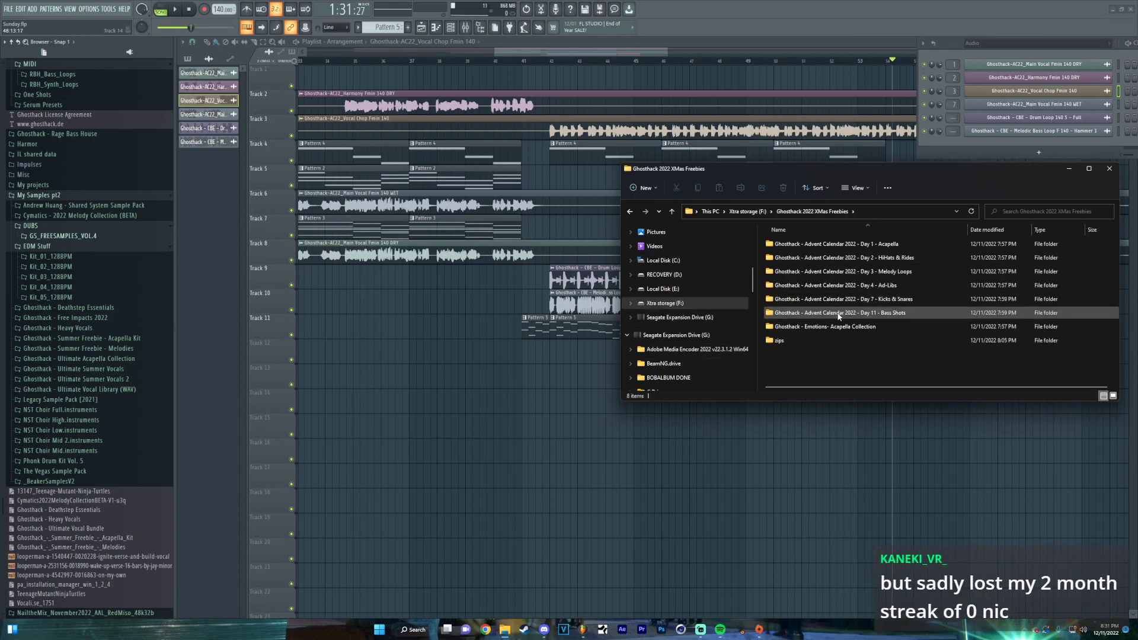
double_click(810, 343)
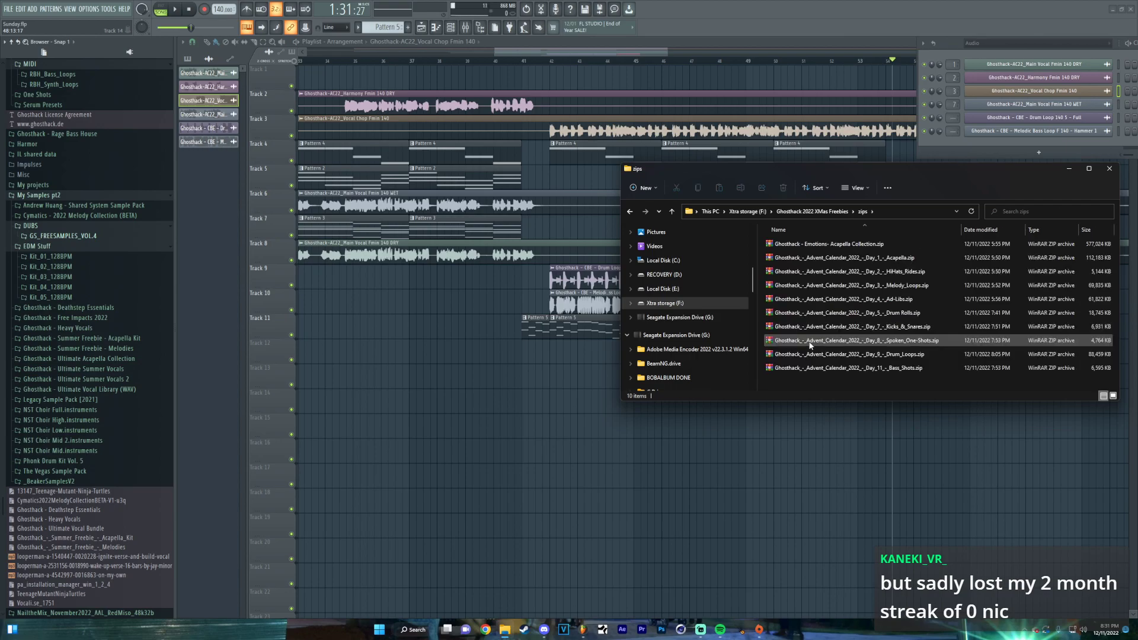
Open the Day 5 Drum Rolls archive in WinRAR, dismiss its pop-up windows, and return File Explorer to Ghosthack 2022 XMas Freebies
click(818, 313)
double_click(818, 313)
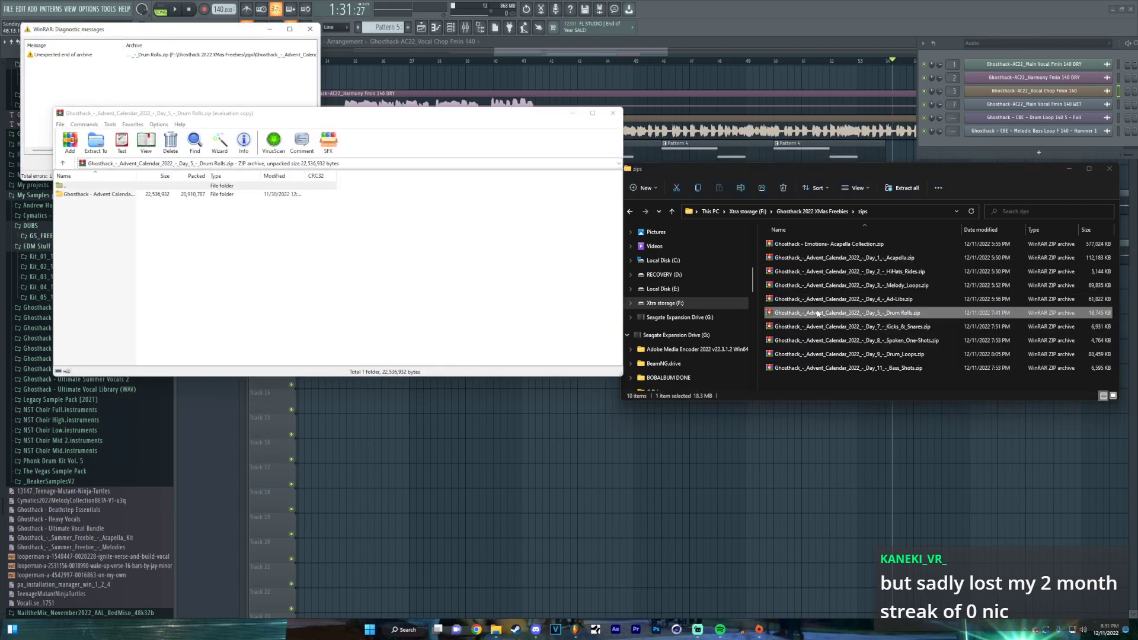
drag(98, 39, 131, 86)
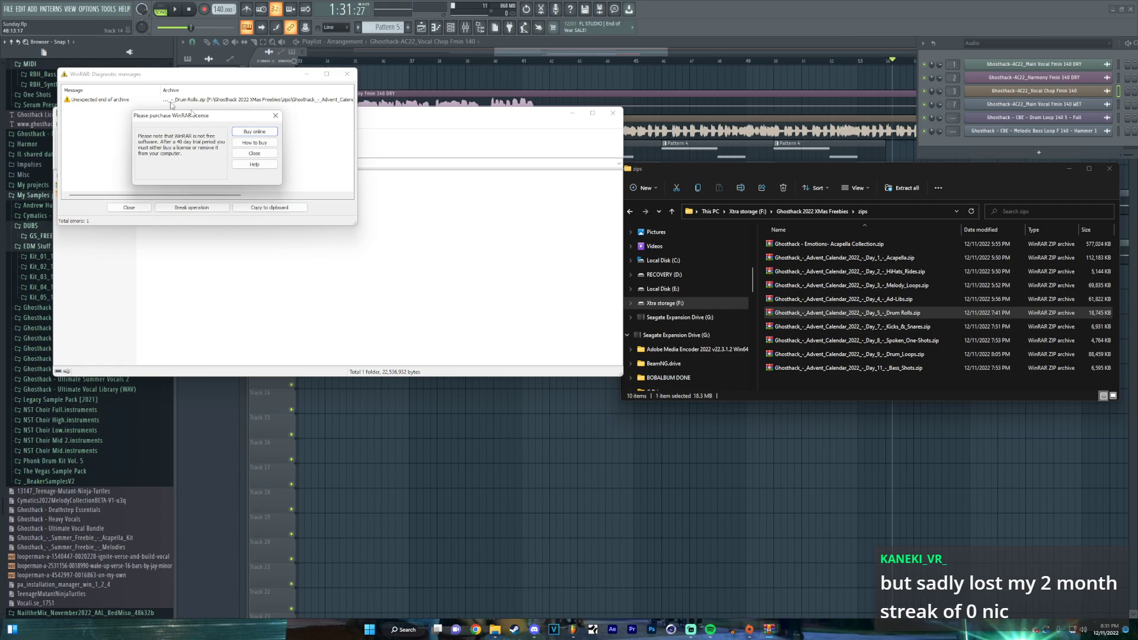
click(272, 165)
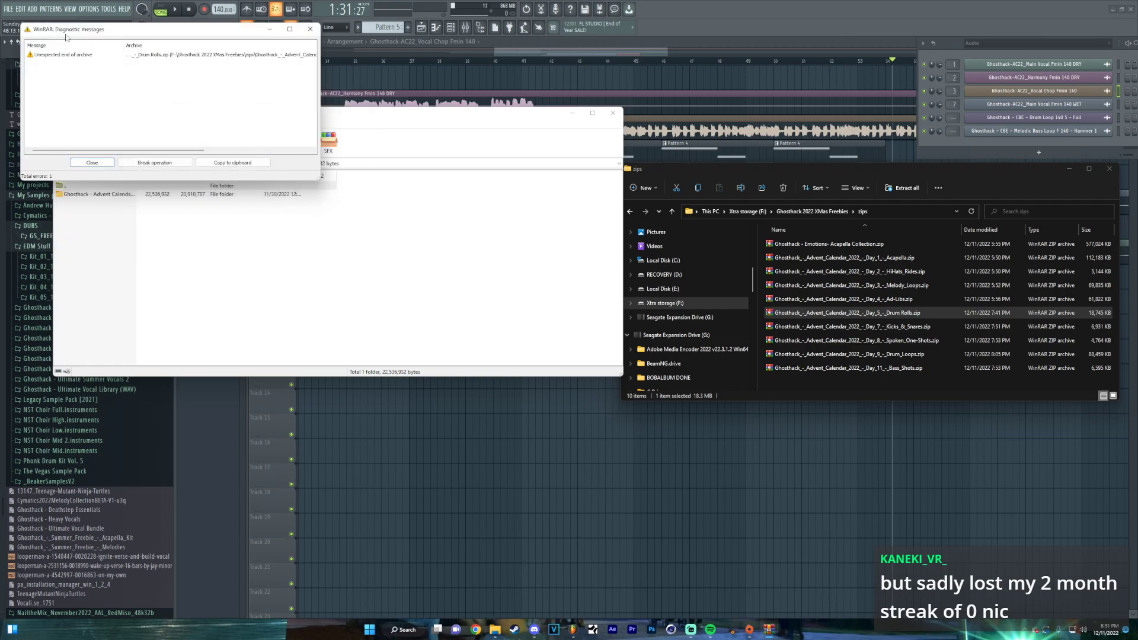
drag(68, 38, 126, 149)
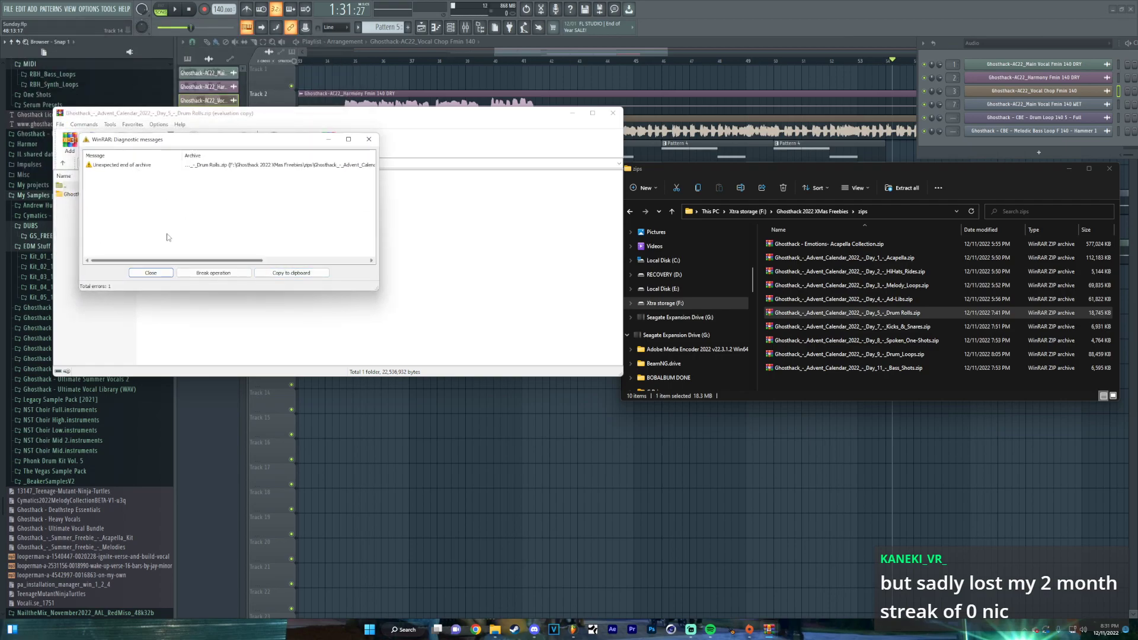
click(155, 274)
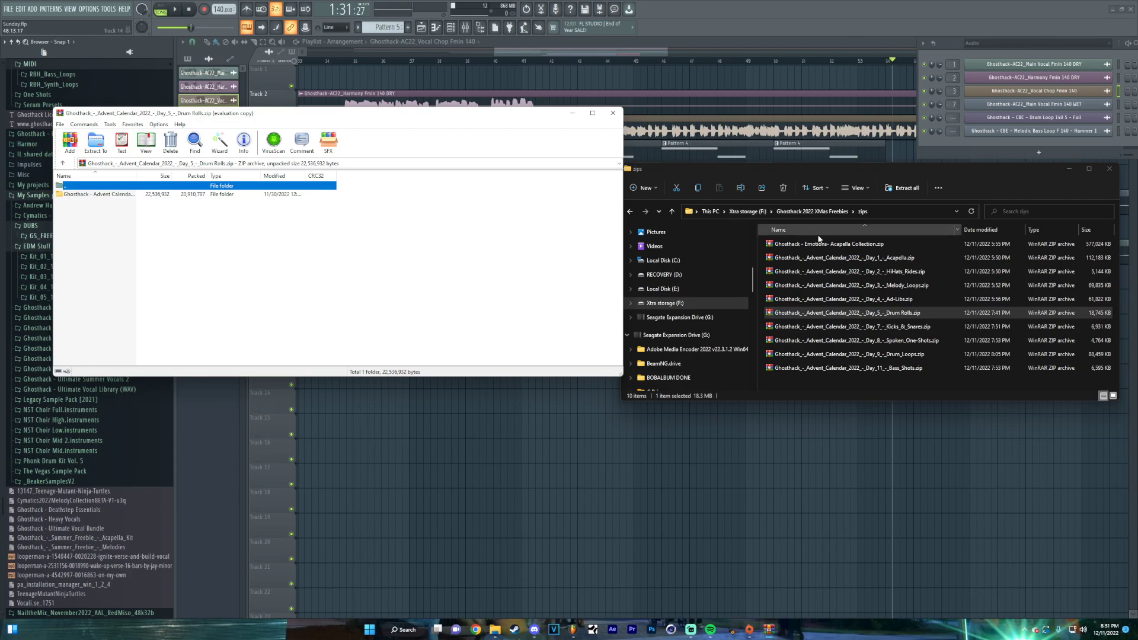
click(824, 213)
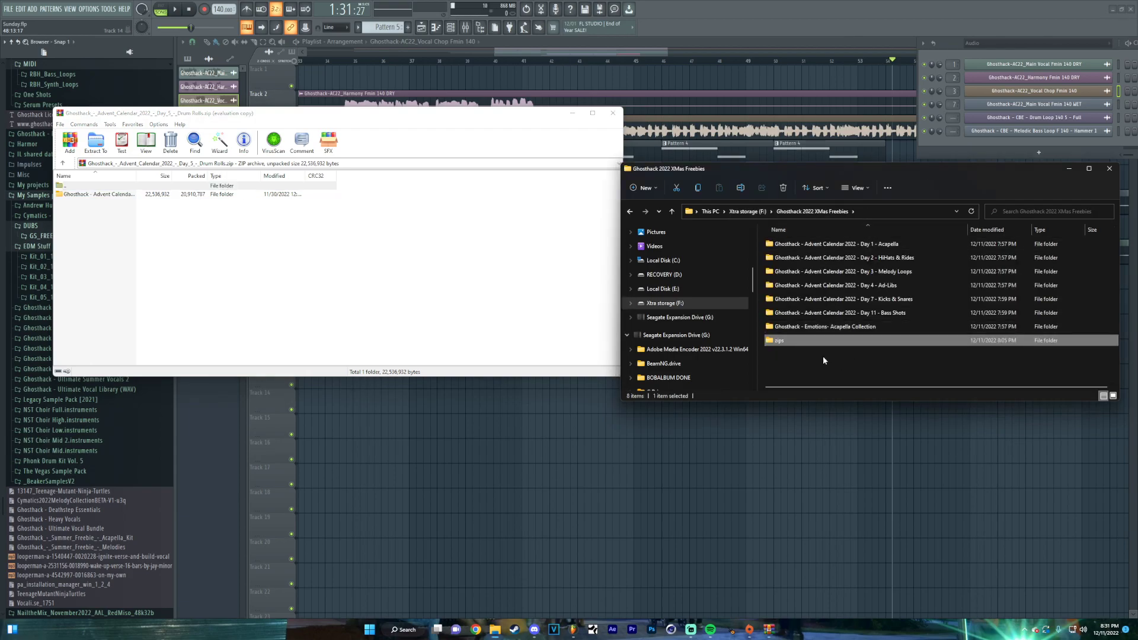
Try to extract the Day 5 Drum Rolls folder from its archive into the Ghosthack 2022 XMas Freebies folder, and close the archive
drag(137, 194, 777, 344)
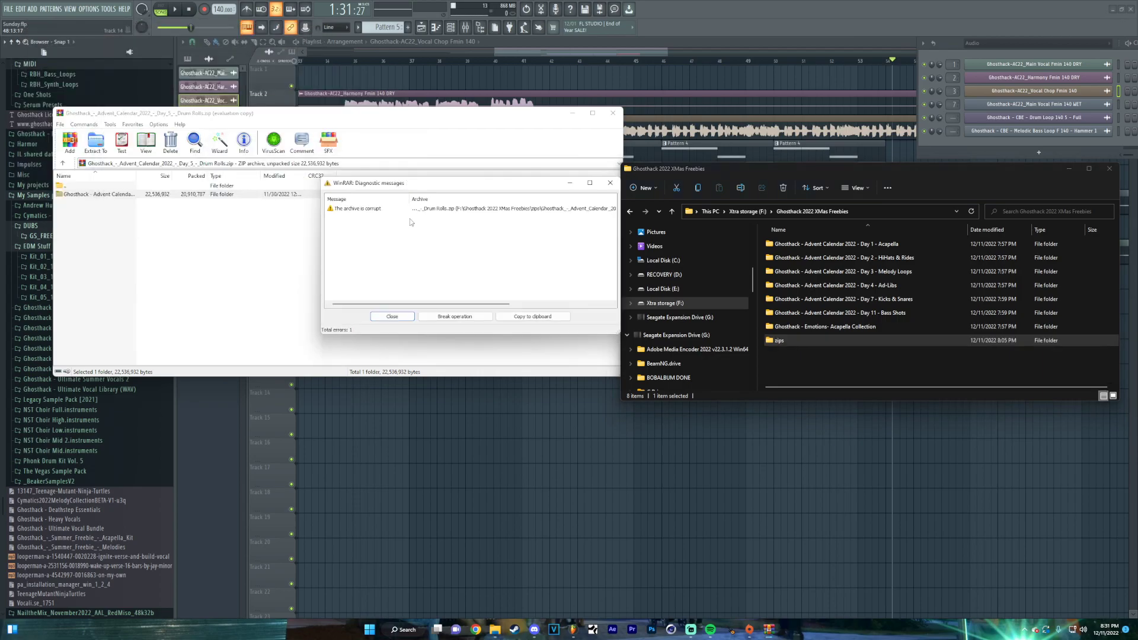
drag(409, 200, 342, 202)
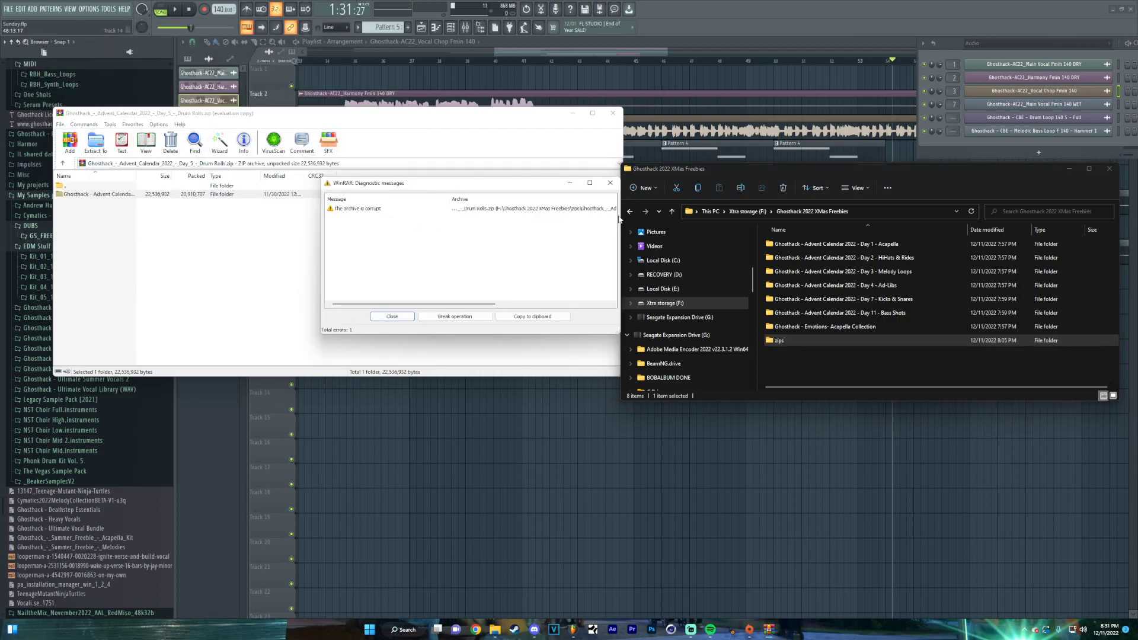
click(610, 183)
click(614, 116)
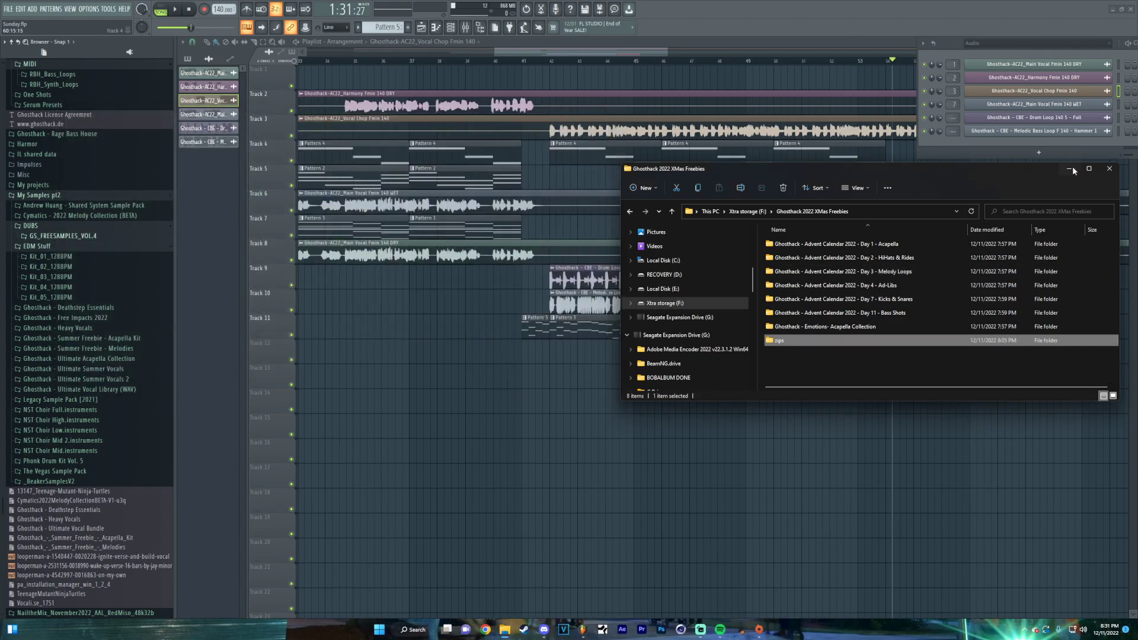
Leave the file window and save the current project
click(616, 309)
click(8, 9)
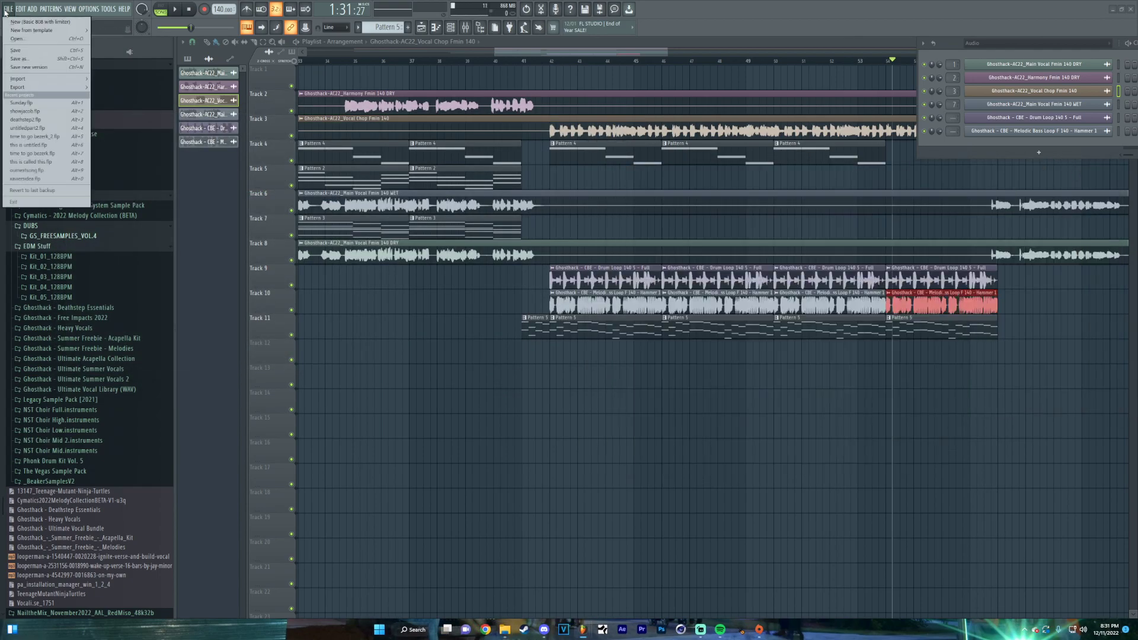
click(24, 52)
Switch to Chrome and run a Google search for "ghosthac"
click(486, 630)
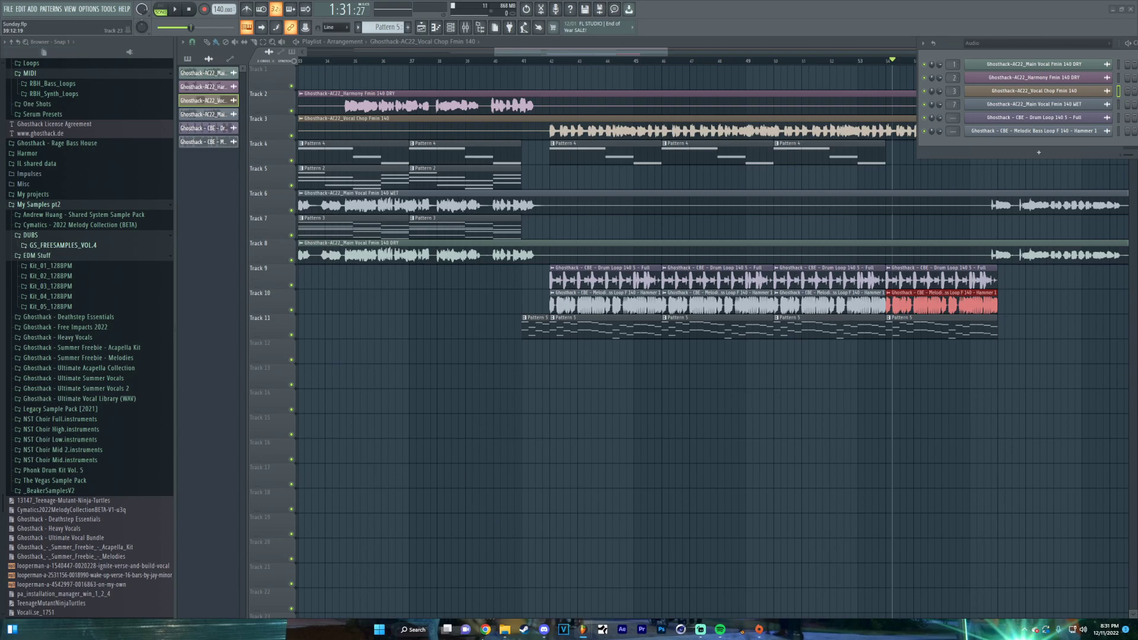
click(447, 393)
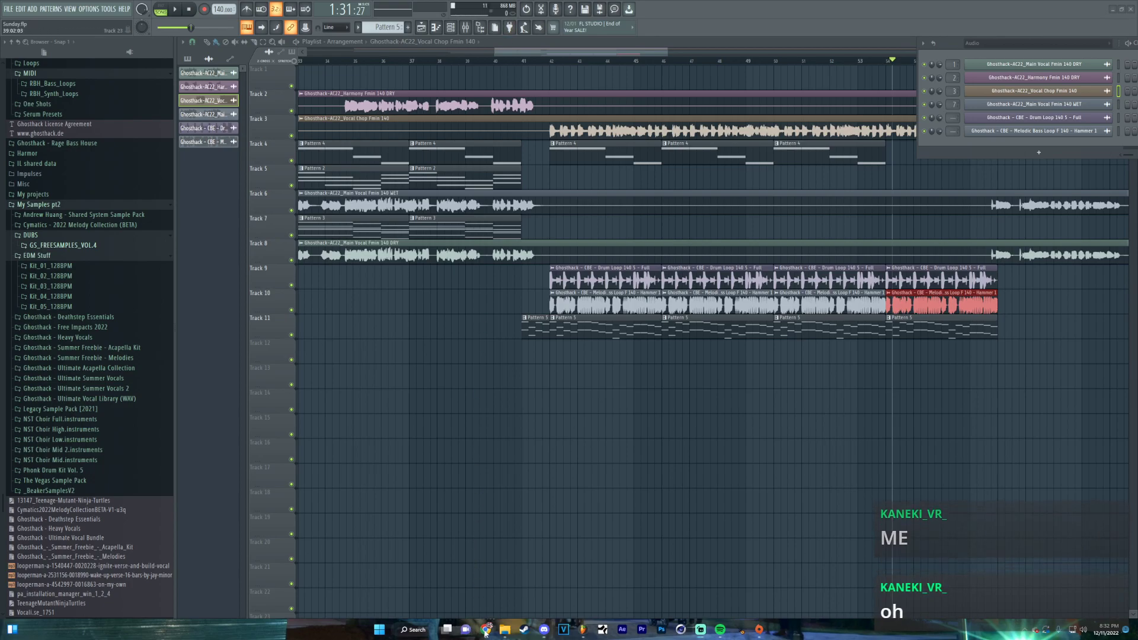
mouse_move(485, 633)
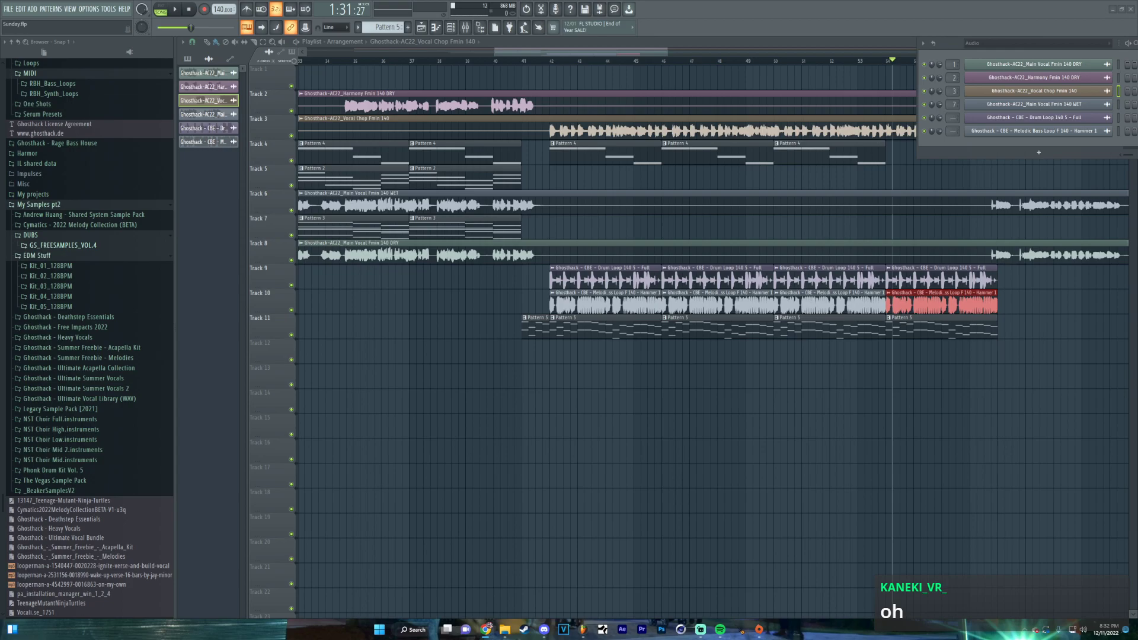
click(485, 584)
drag(310, 53, 485, 126)
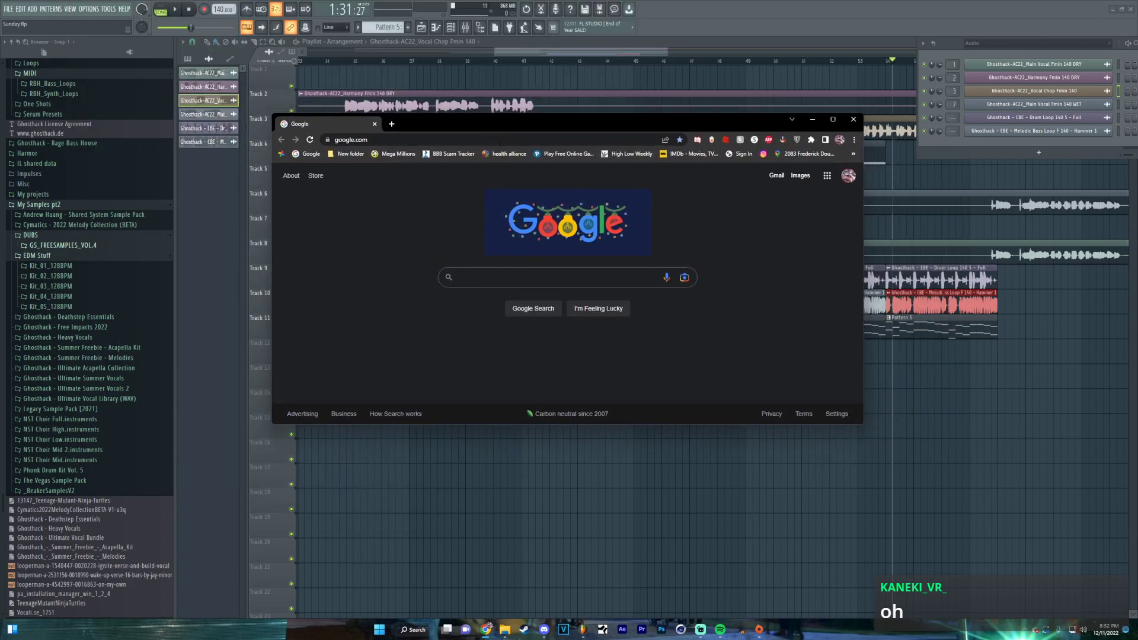
click(500, 140)
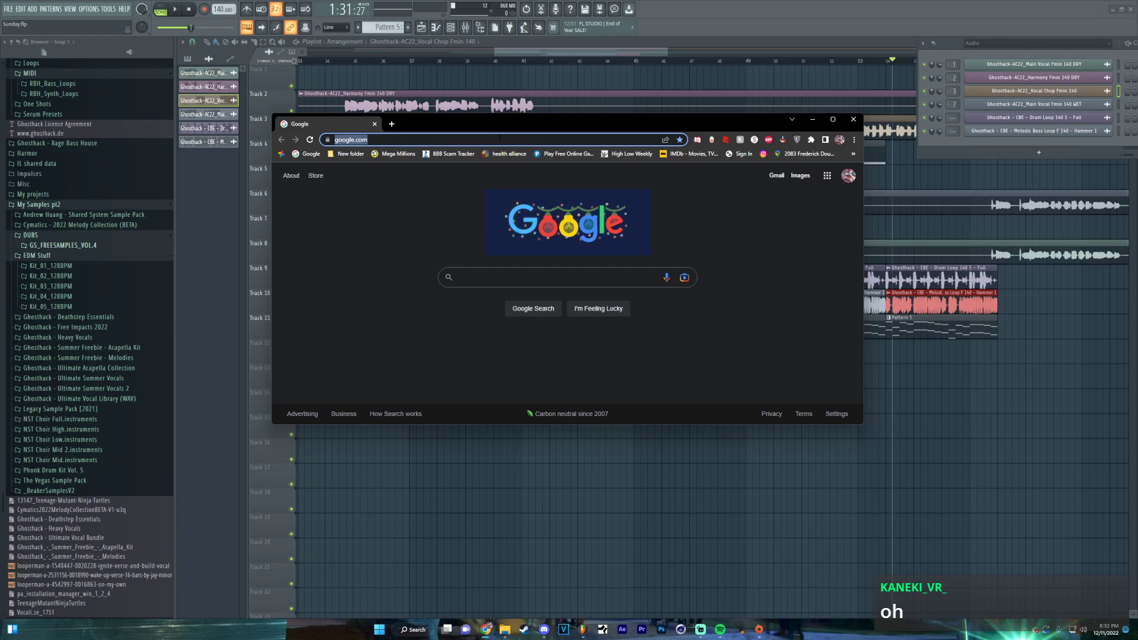
text(gho)
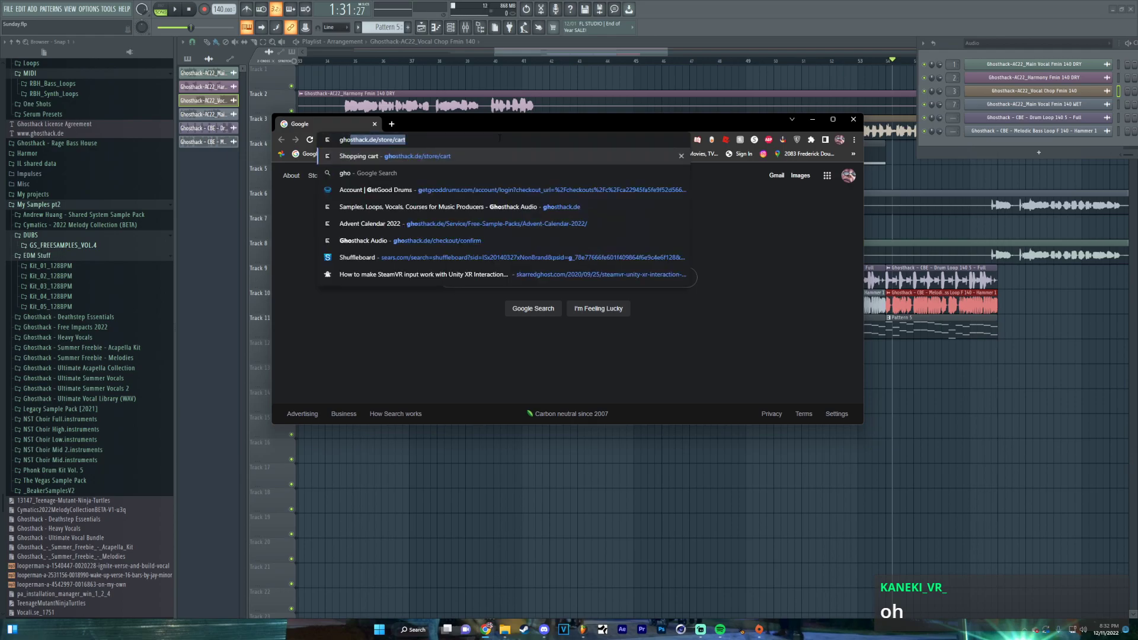
text(sthac)
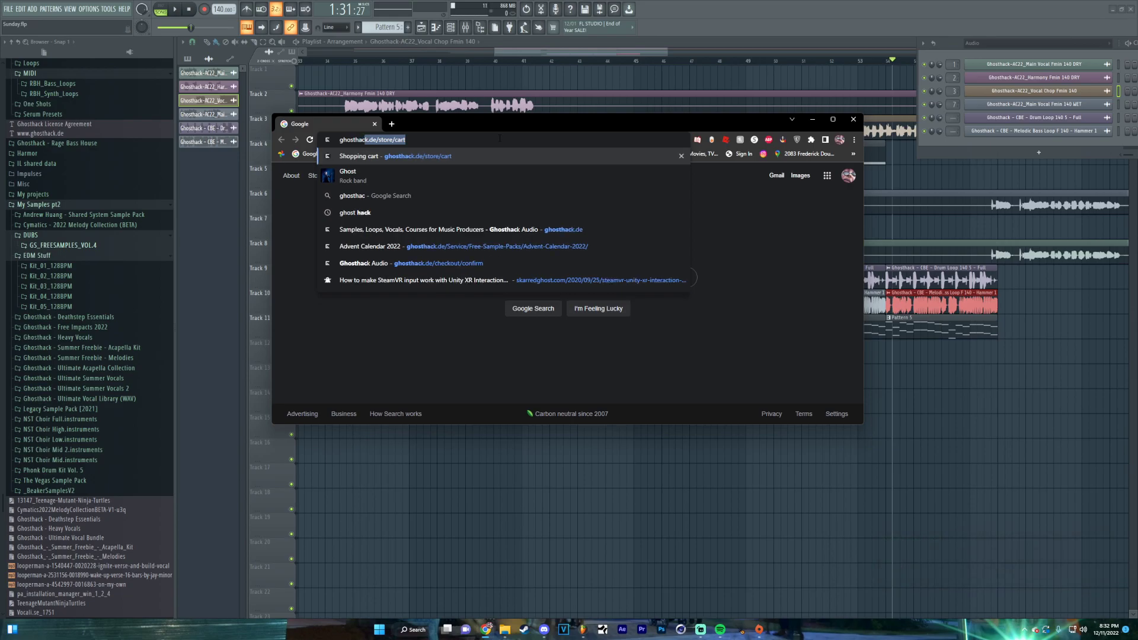
key(BackSpace)
key(Return)
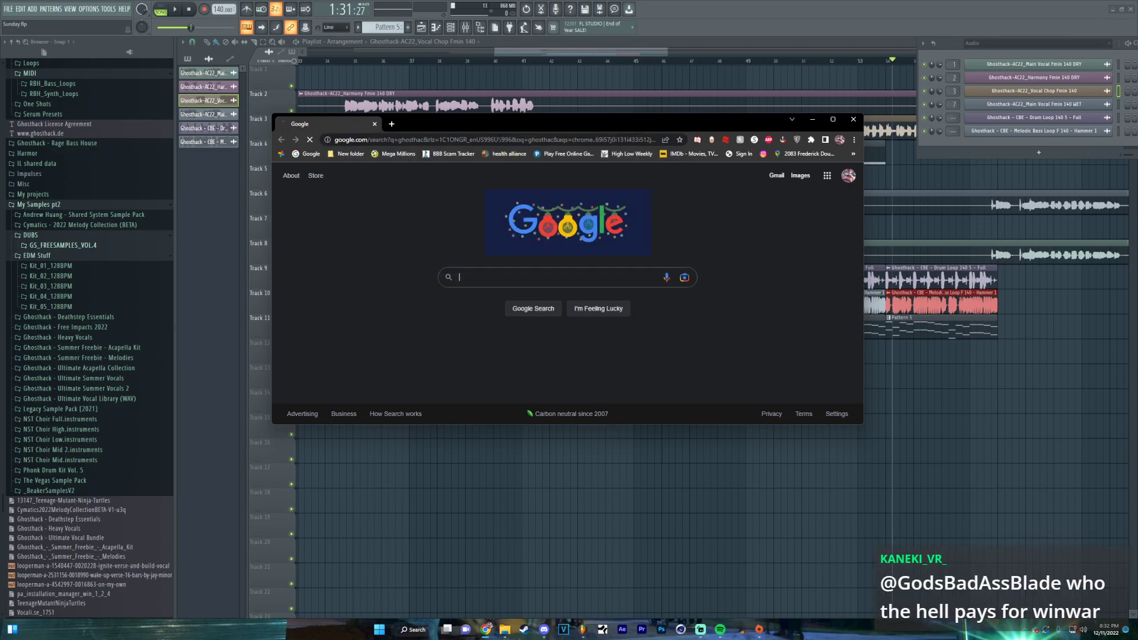
key(alt+Tab)
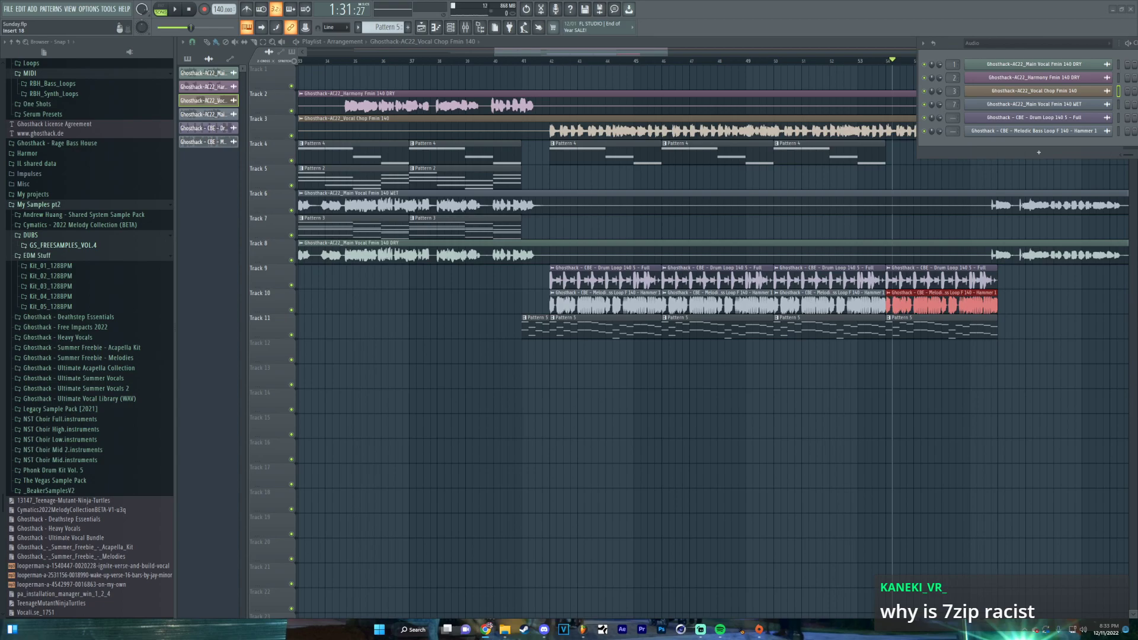
Switch to File Explorer and delete the Day 5 Drum Rolls archive from the zips folder inside Ghosthack 2022 XMas Freebies
click(504, 630)
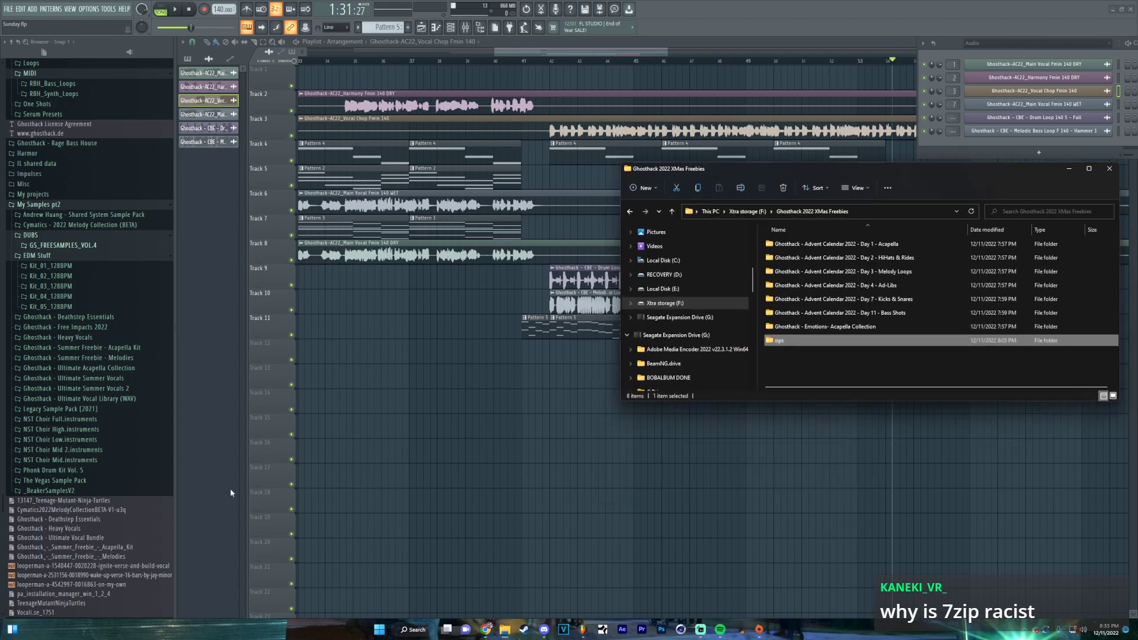
click(748, 211)
double_click(816, 304)
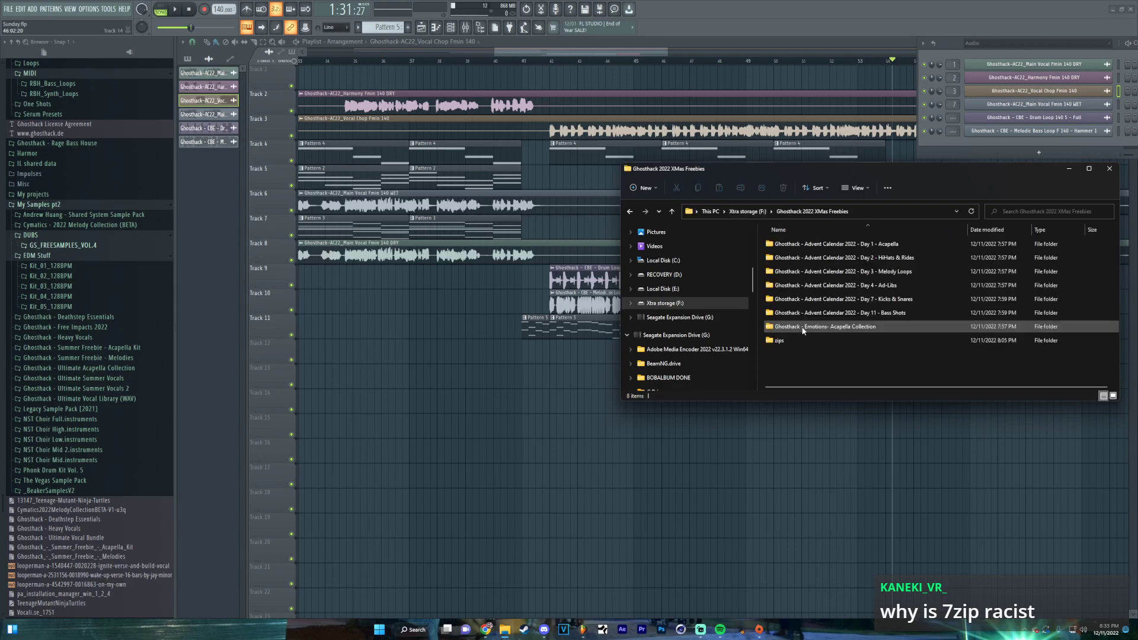
double_click(801, 341)
click(864, 313)
key(Delete)
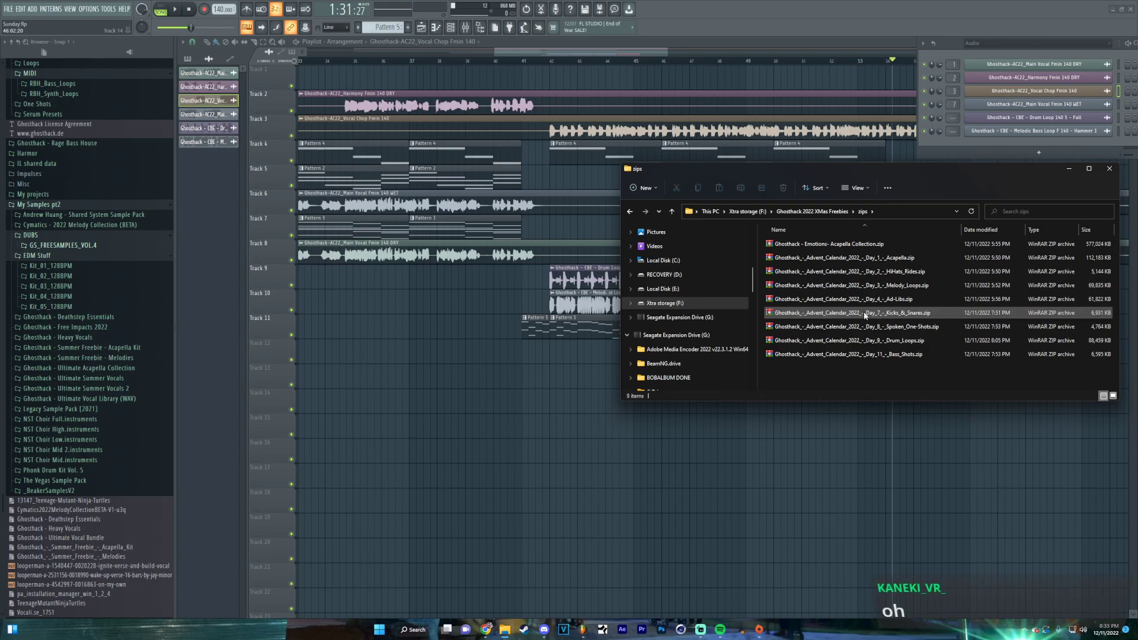
Search Windows for "rec" and open the matching result
key(super)
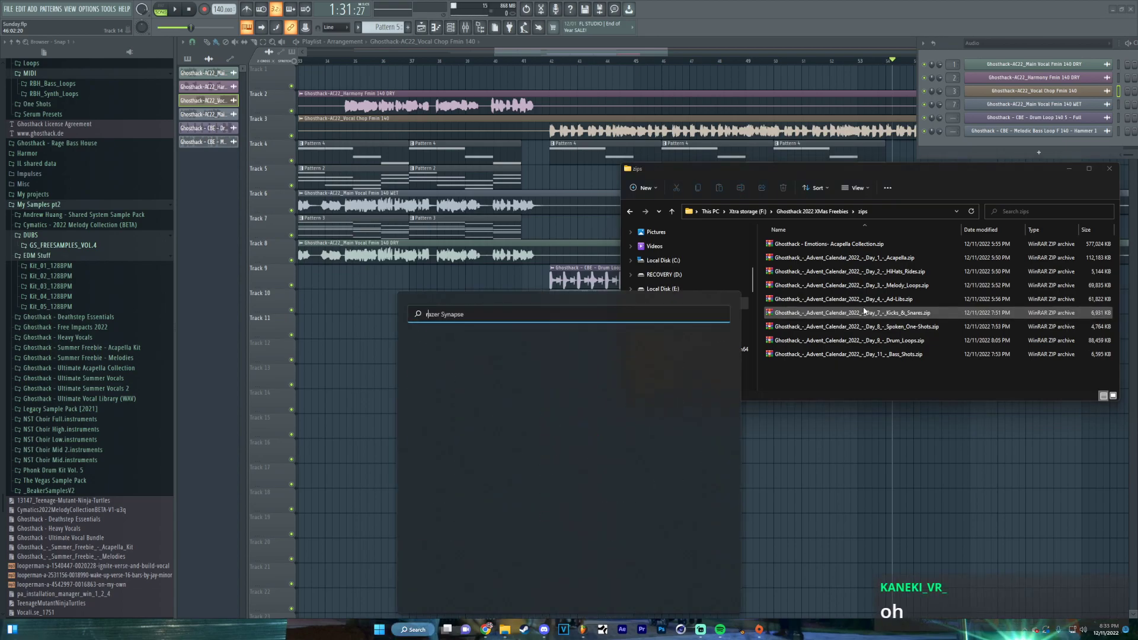
text(rec)
click(444, 383)
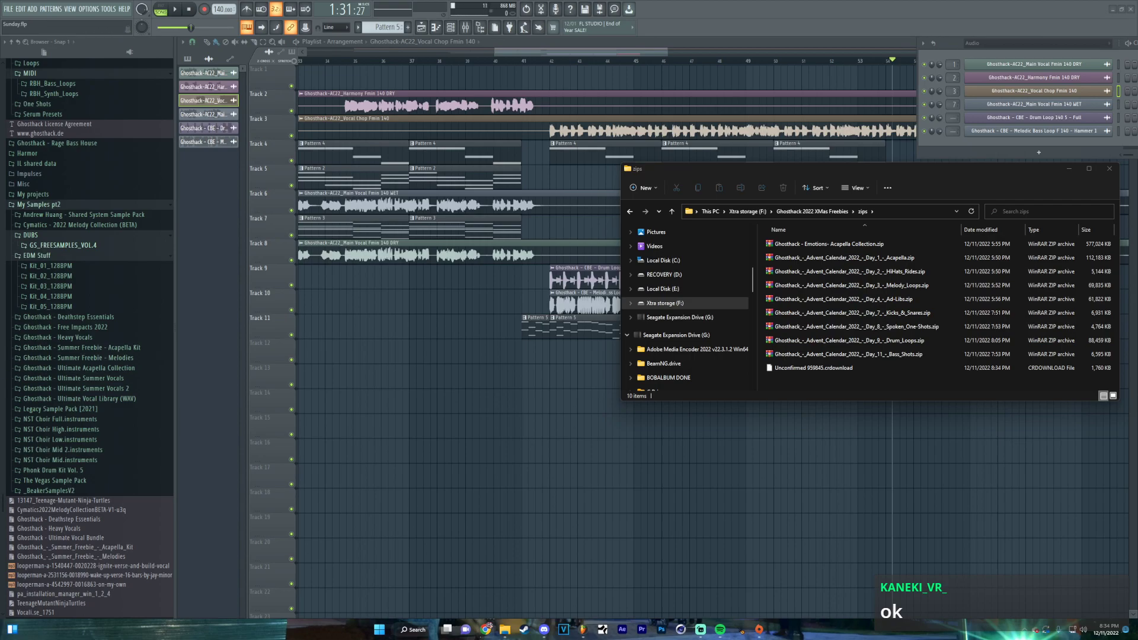
Lower the main volume and play the arrangement from the start, following the intro and vocal sections
drag(193, 28, 157, 28)
click(175, 9)
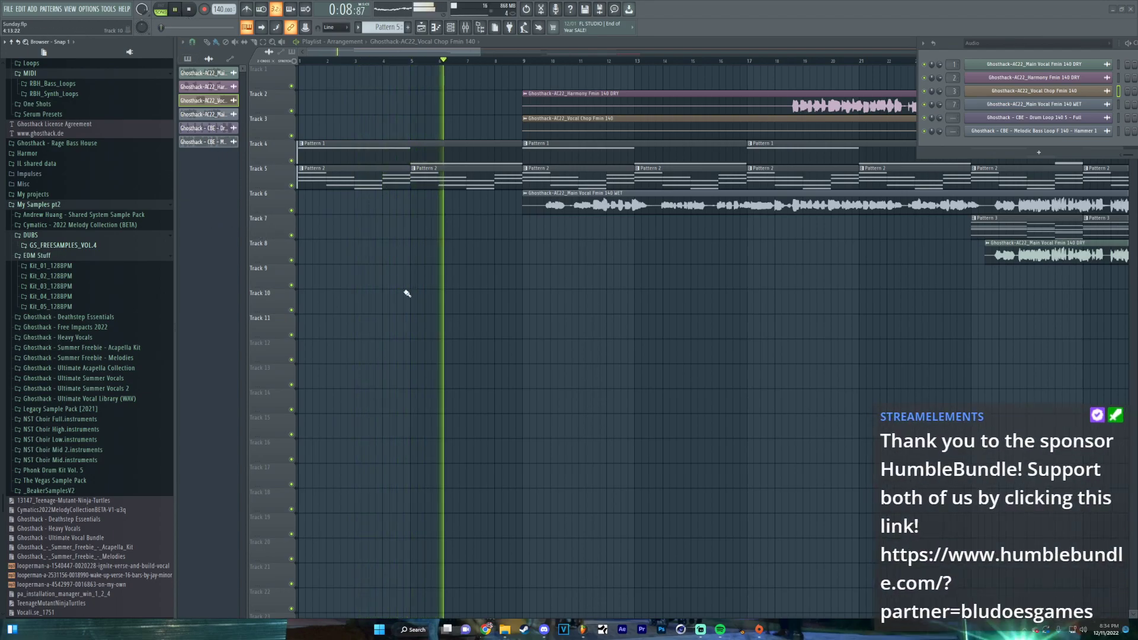
scroll(410, 294, down, 5)
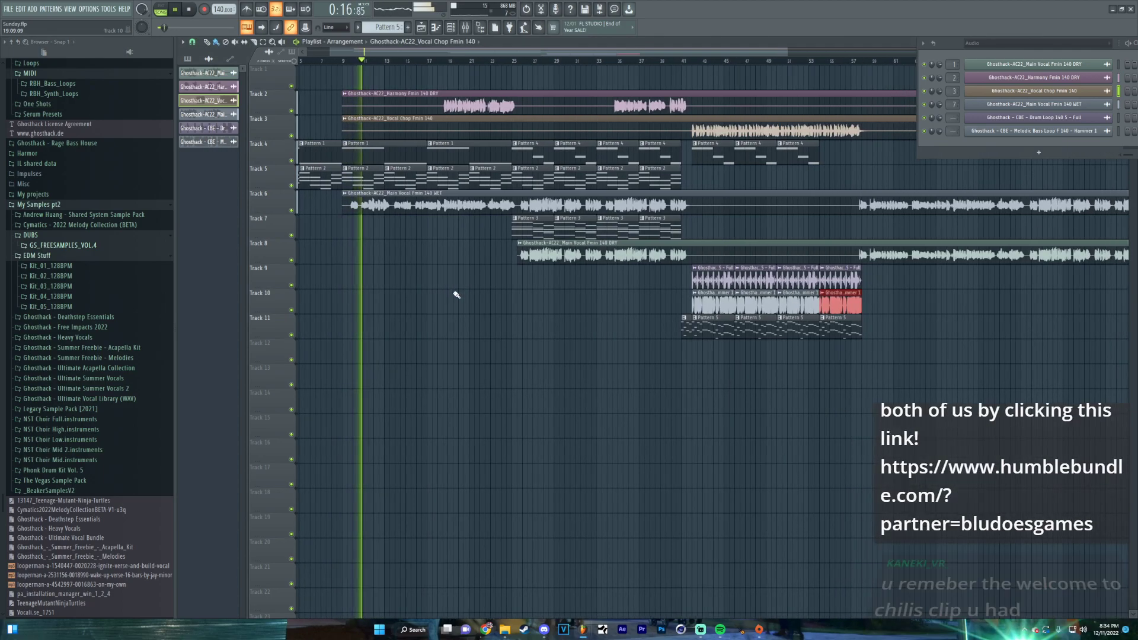
click(176, 12)
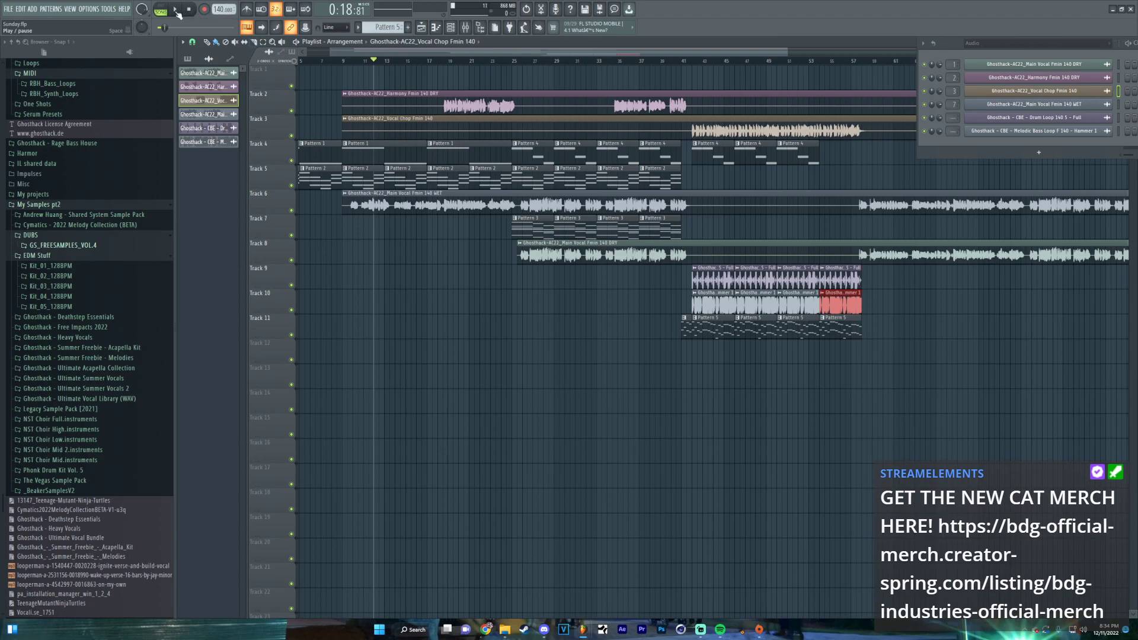
click(174, 10)
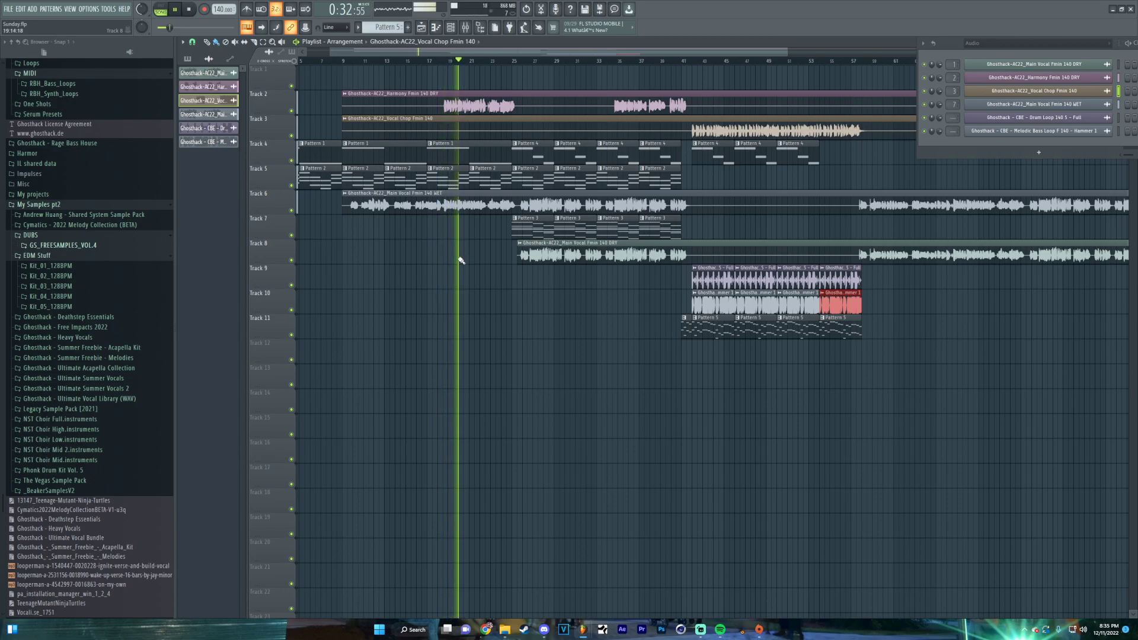
scroll(460, 287, right, 2)
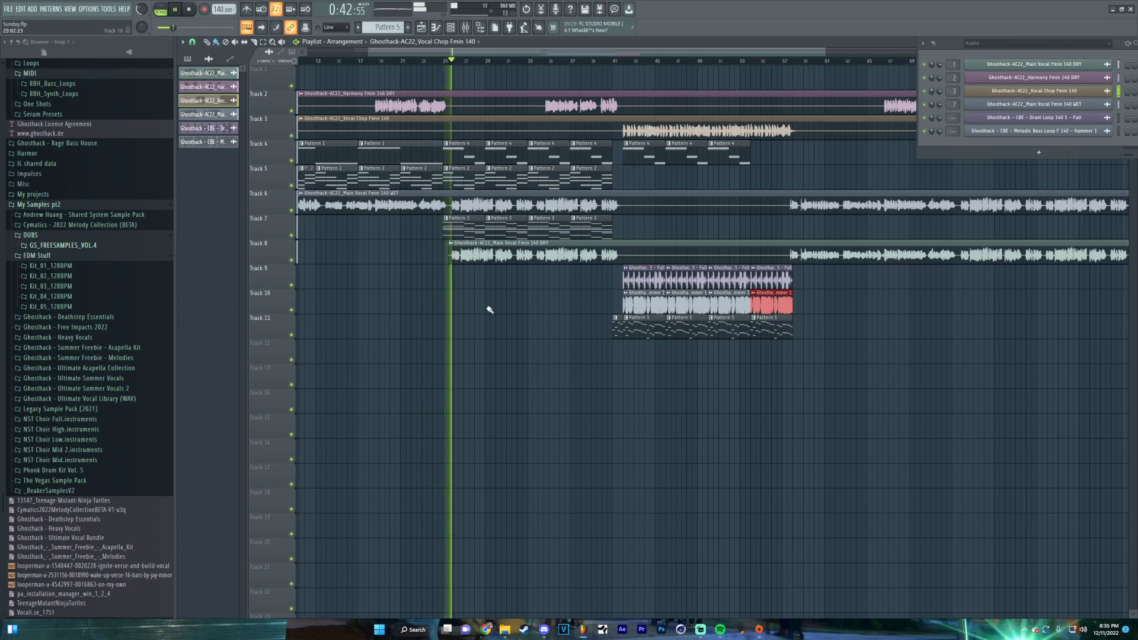
scroll(479, 294, up, 5)
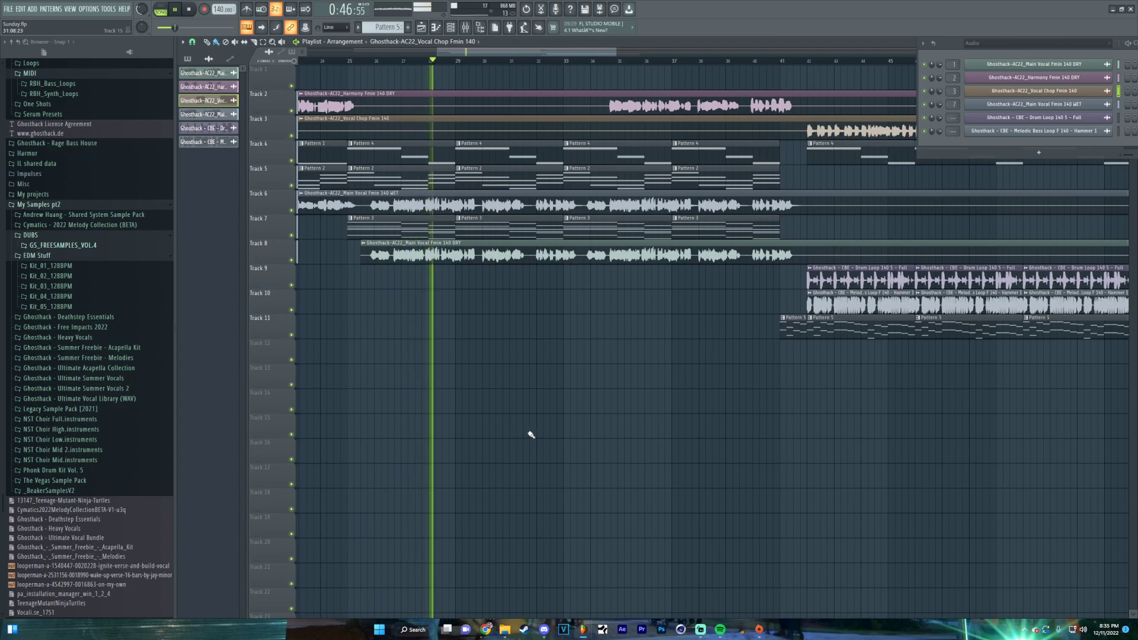
scroll(563, 350, up, 2)
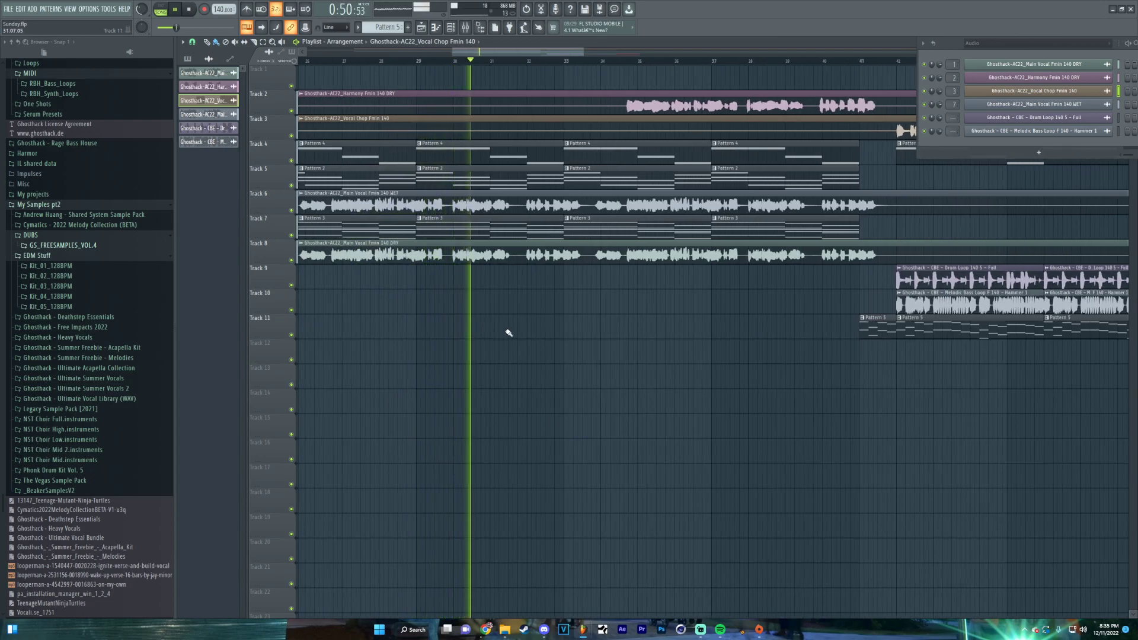
scroll(593, 364, left, 3)
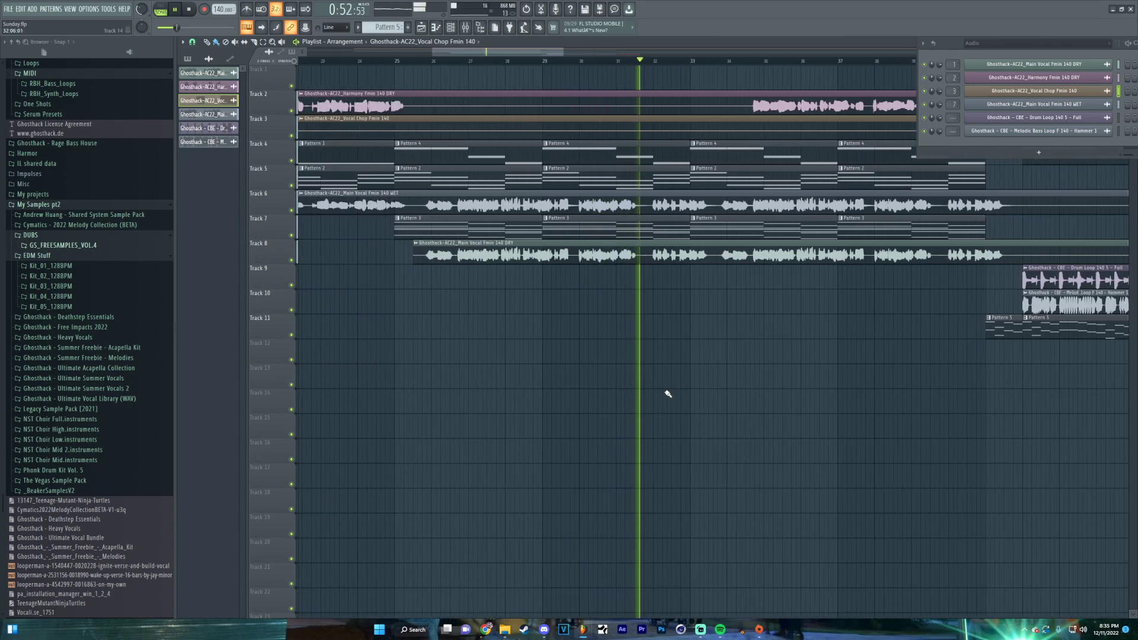
Add the Ghosthack-Impact_Blasted sample from Ghosthack - Free Impacts 2022 to Track 12, aligned with the start of the first drum loop
click(122, 328)
key(space)
drag(98, 353, 1026, 353)
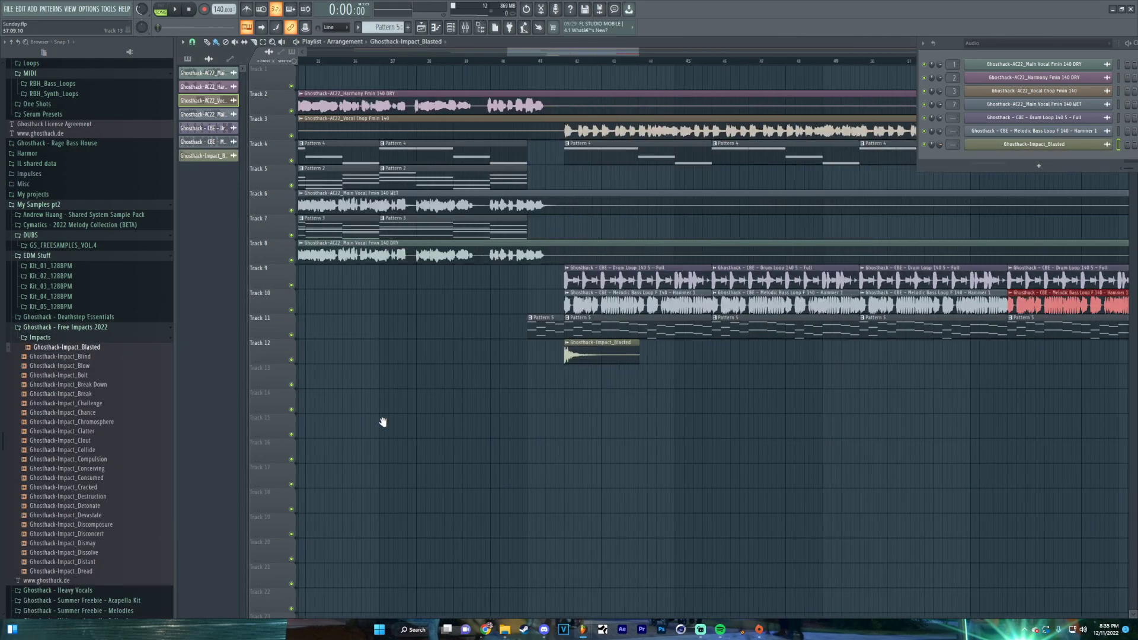
Play the transition into the drum loops to hear the added impact
key(space)
key(space)
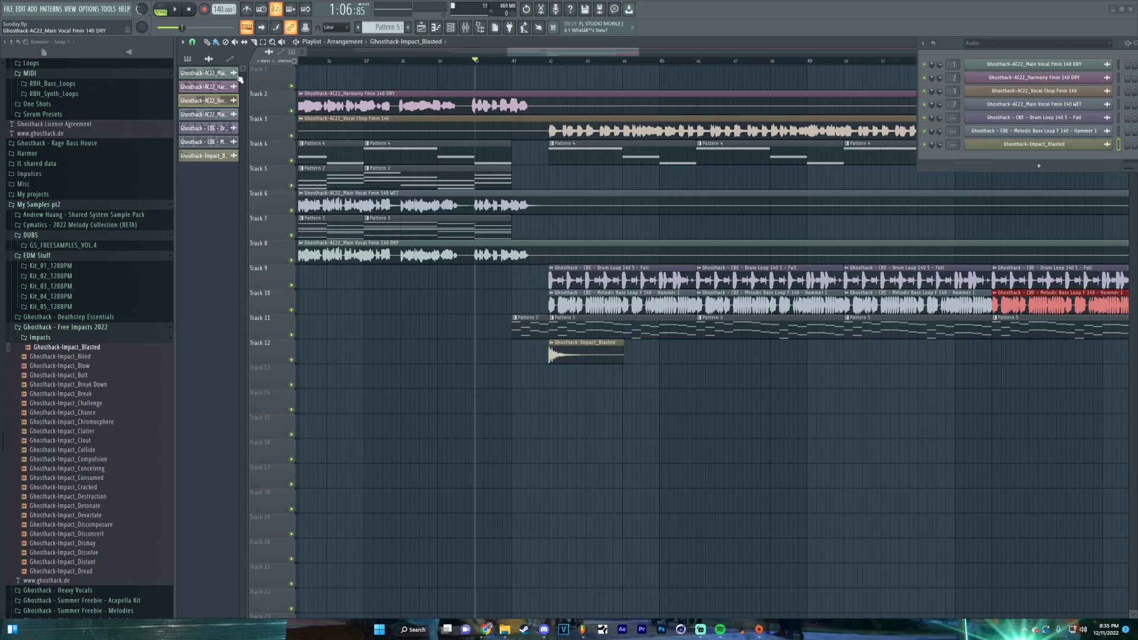
click(178, 10)
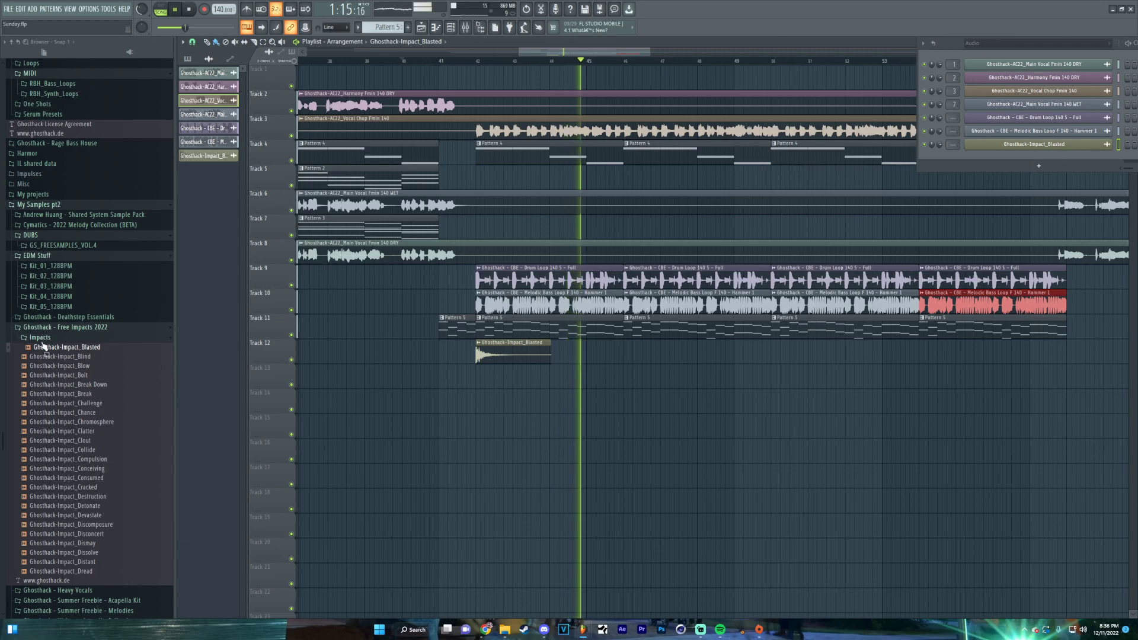
Preview the 140_Dreams_Fmin and 140_Lost_Fmin melody loops from the Ghosthack - Summer Freebie - Melodies folder
scroll(65, 412, down, 2)
scroll(66, 412, down, 2)
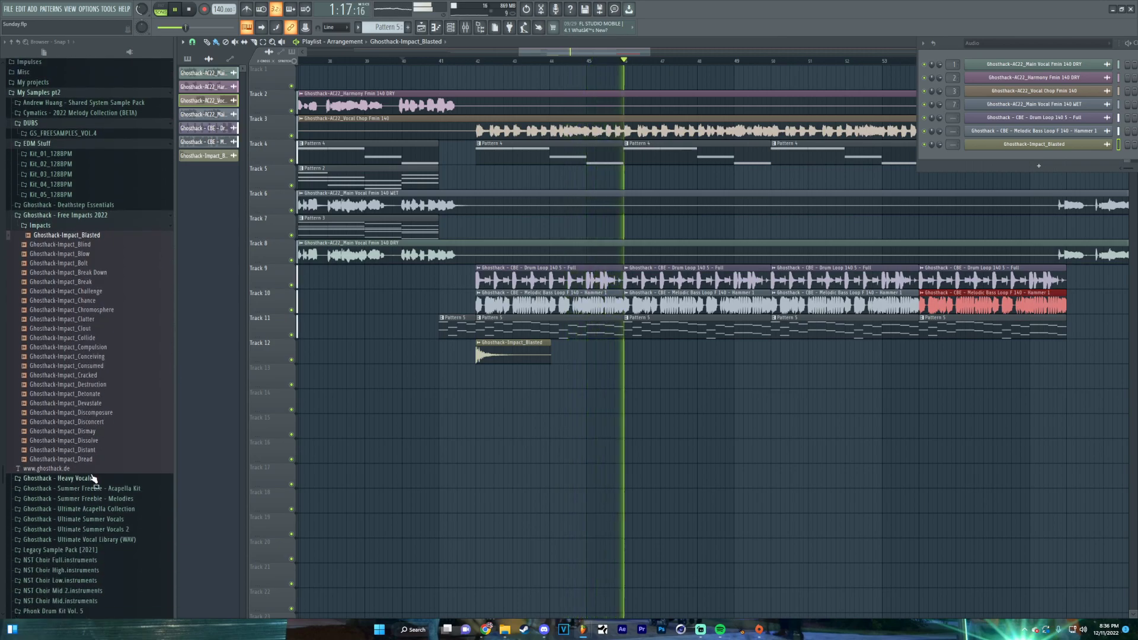
click(42, 499)
scroll(53, 514, down, 2)
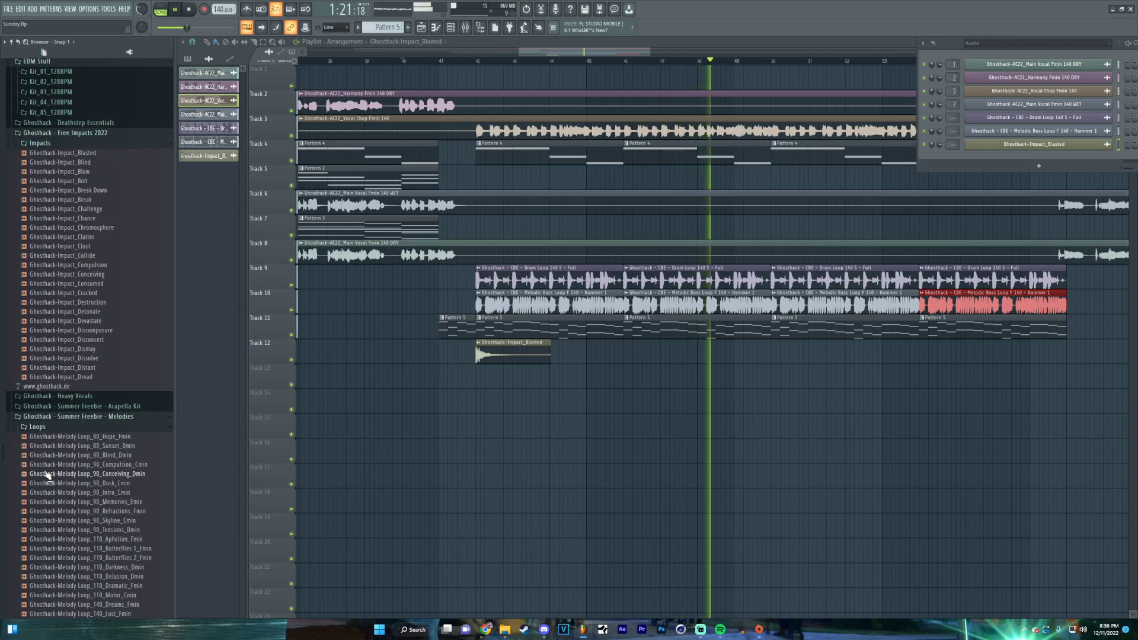
scroll(50, 457, down, 2)
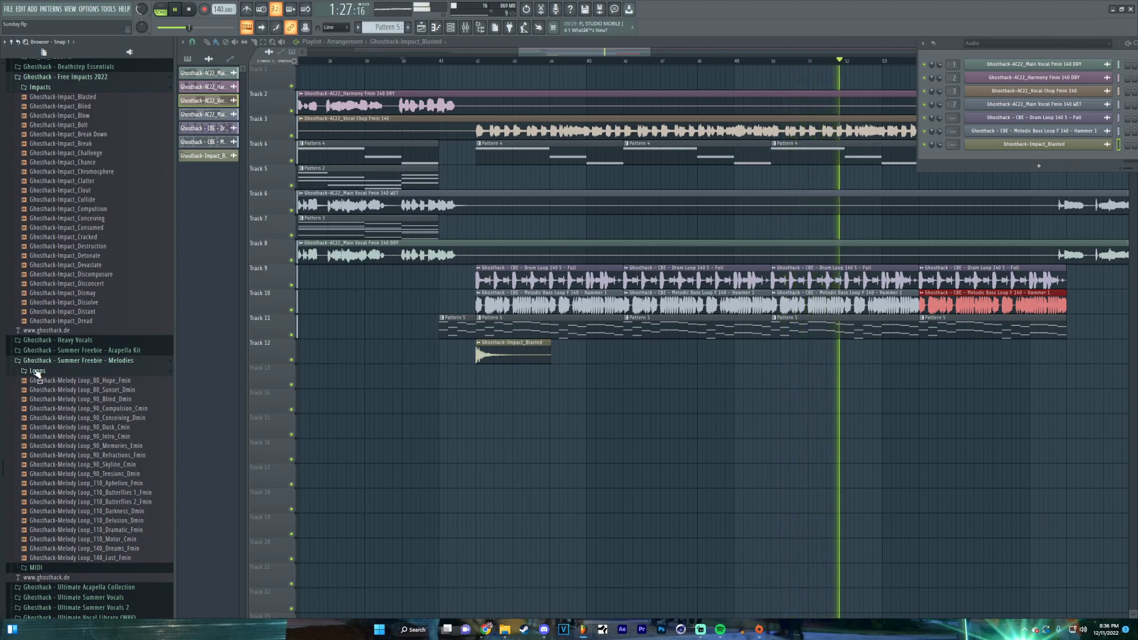
key(space)
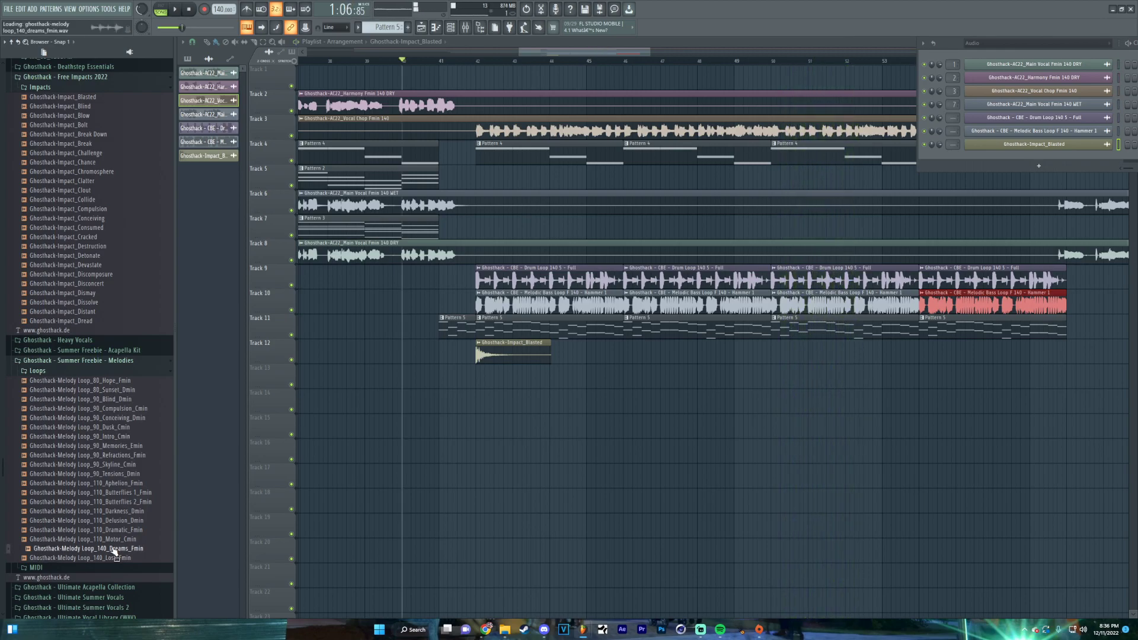
click(118, 558)
scroll(427, 474, down, 3)
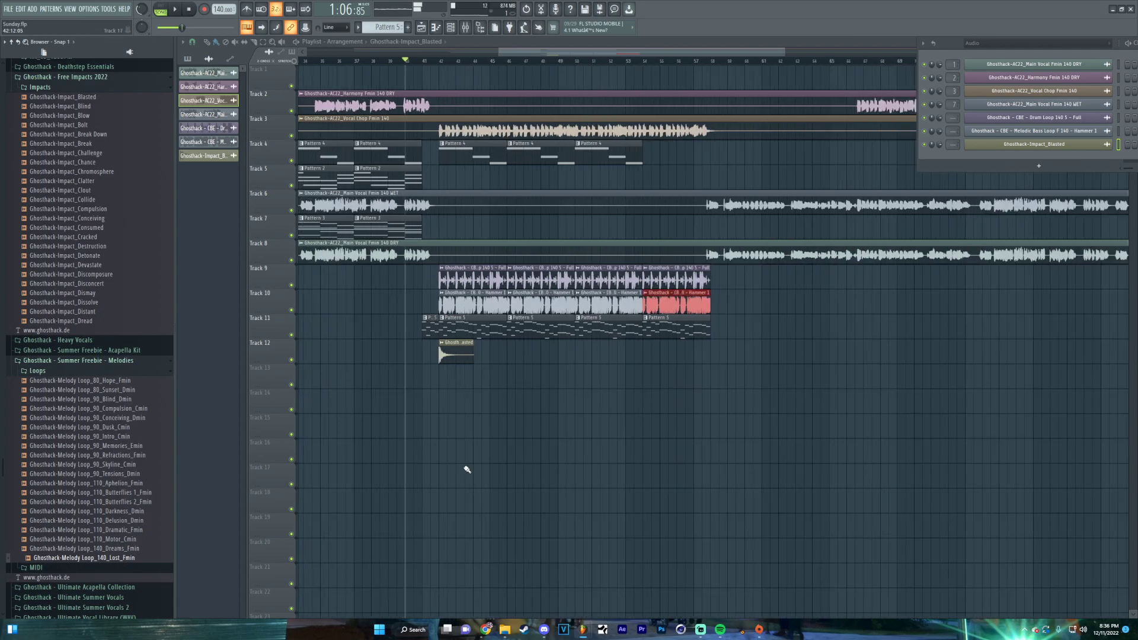
scroll(363, 438, right, 5)
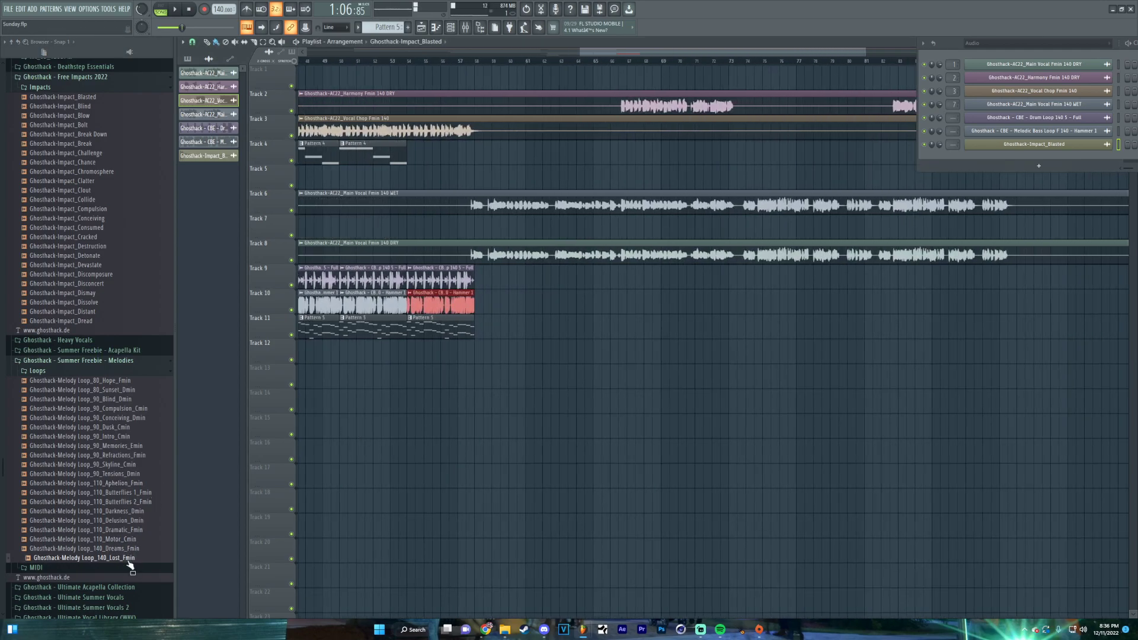
Place the Melody Loop_140_Lost_Fmin sample on Track 13 at bar 41 and delete the Track 11 Pattern 5 clips before the third drum loop
drag(129, 565, 491, 375)
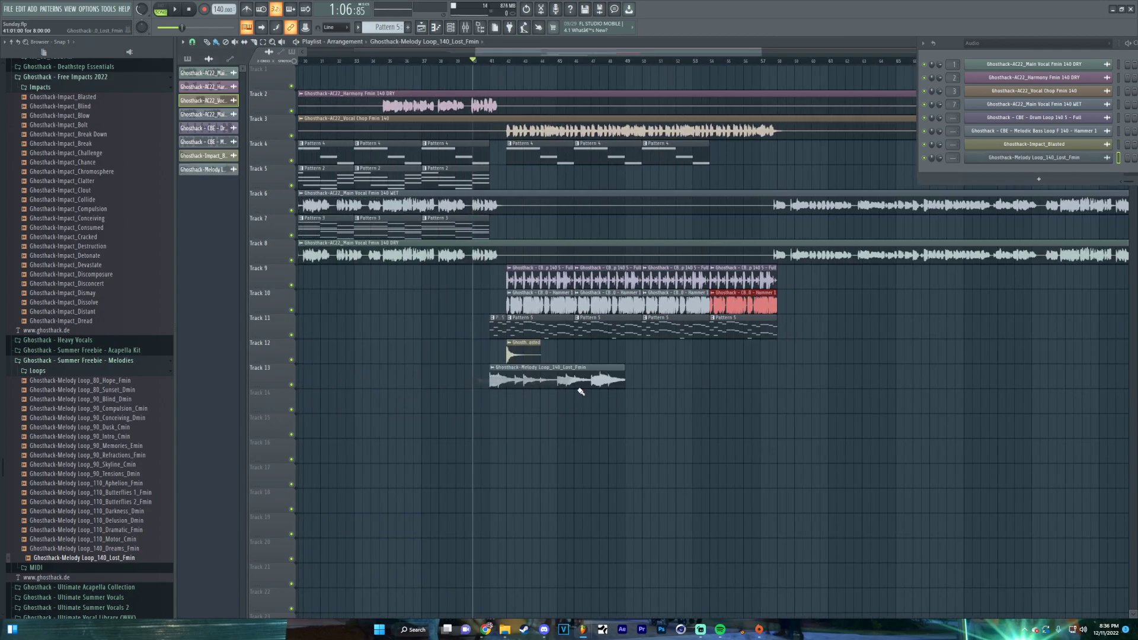
scroll(389, 321, up, 4)
right_click(474, 328)
right_click(607, 325)
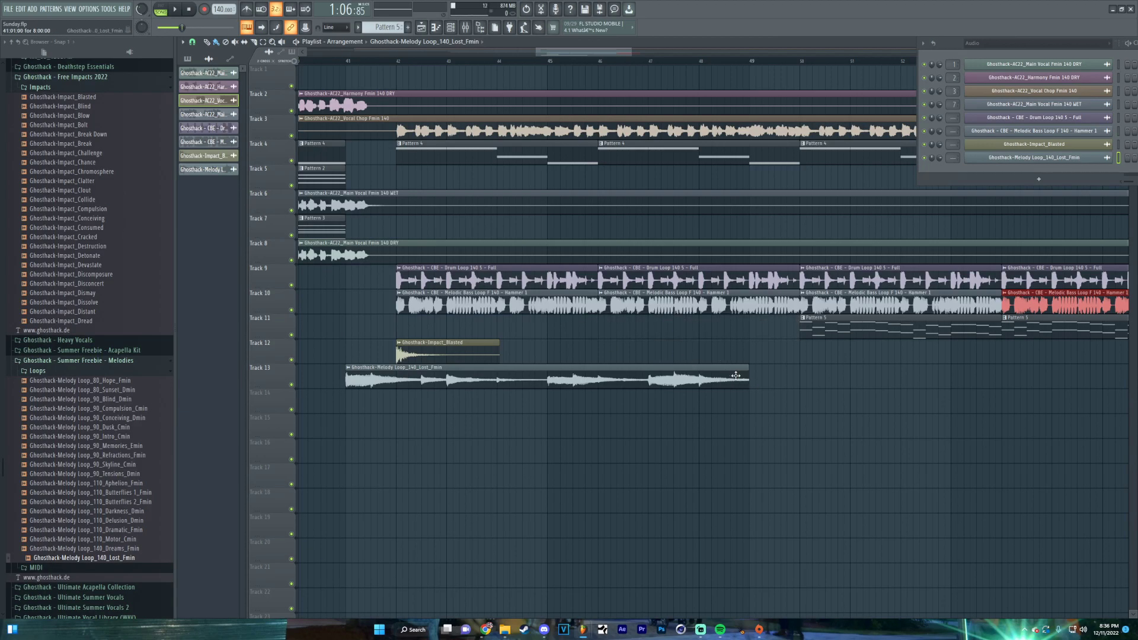
Add a full Lost_Fmin melody loop to Track 14 from the first drum loop and trim the Track 13 copy to one bar
click(399, 403)
drag(753, 384, 428, 380)
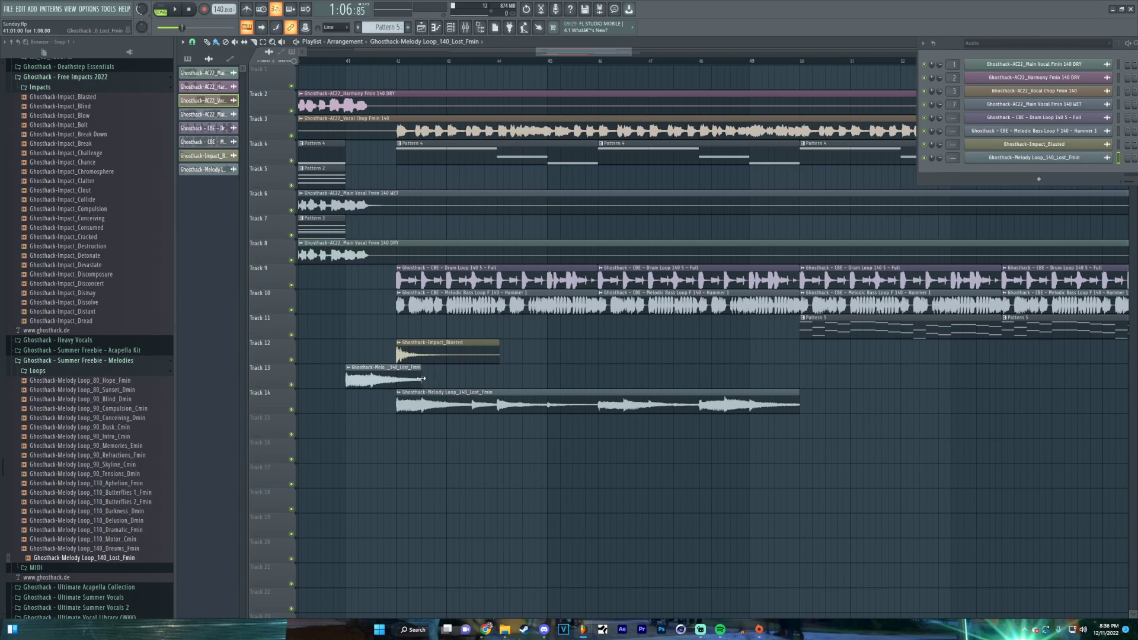
ctrl+scroll(395, 374, up, 3)
scroll(448, 69, left, 3)
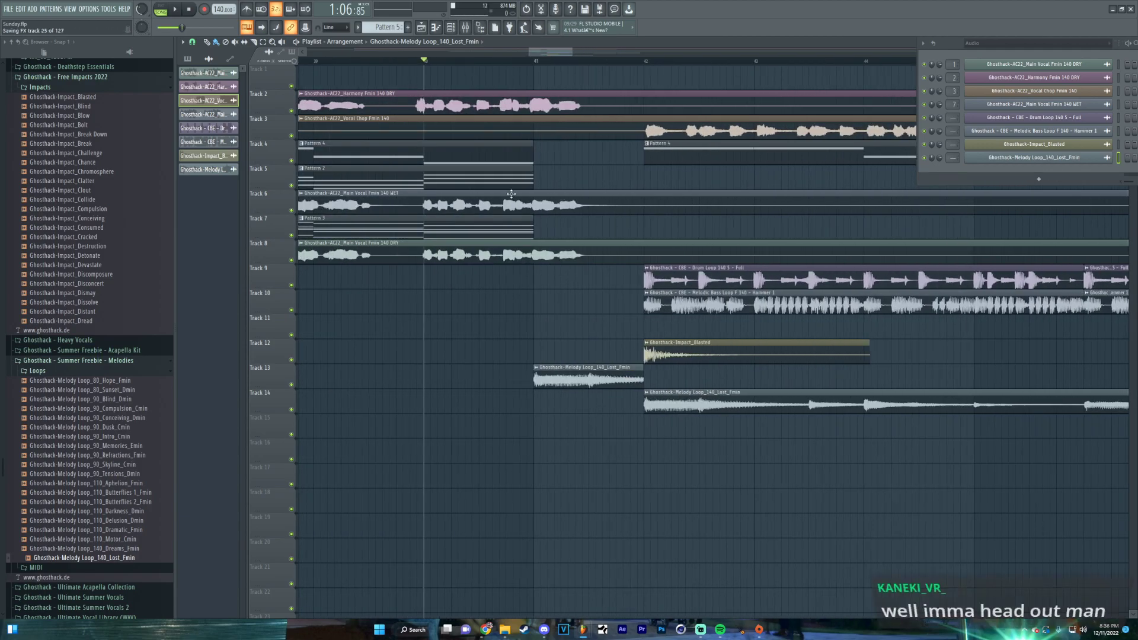
Play from bar 40 through the first two drum loops to hear the added melody loop
click(431, 62)
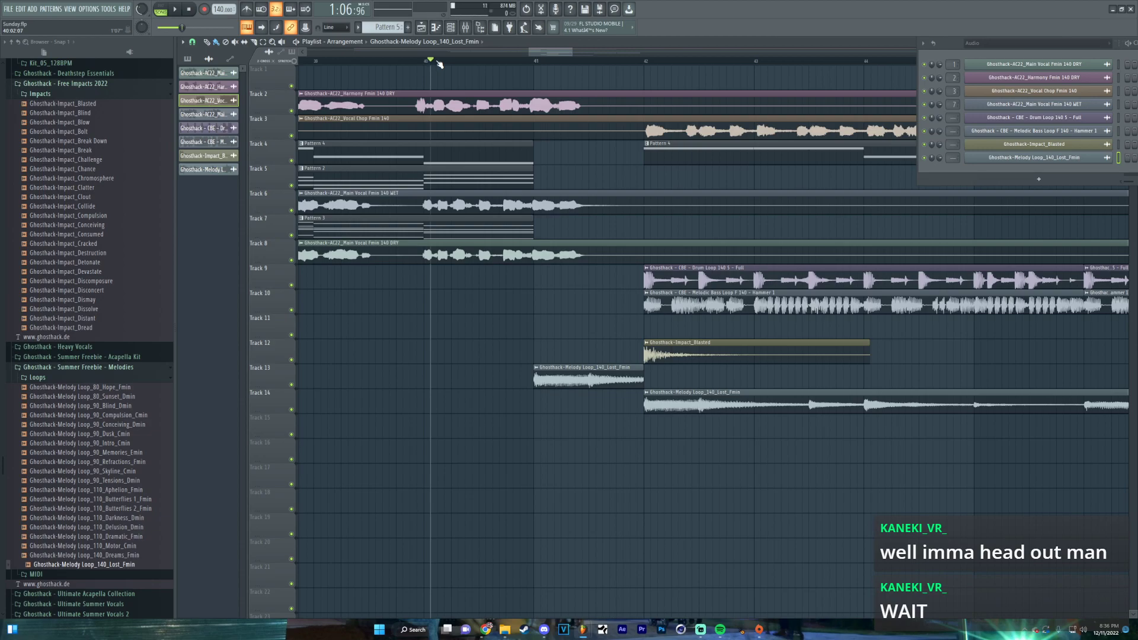
key(space)
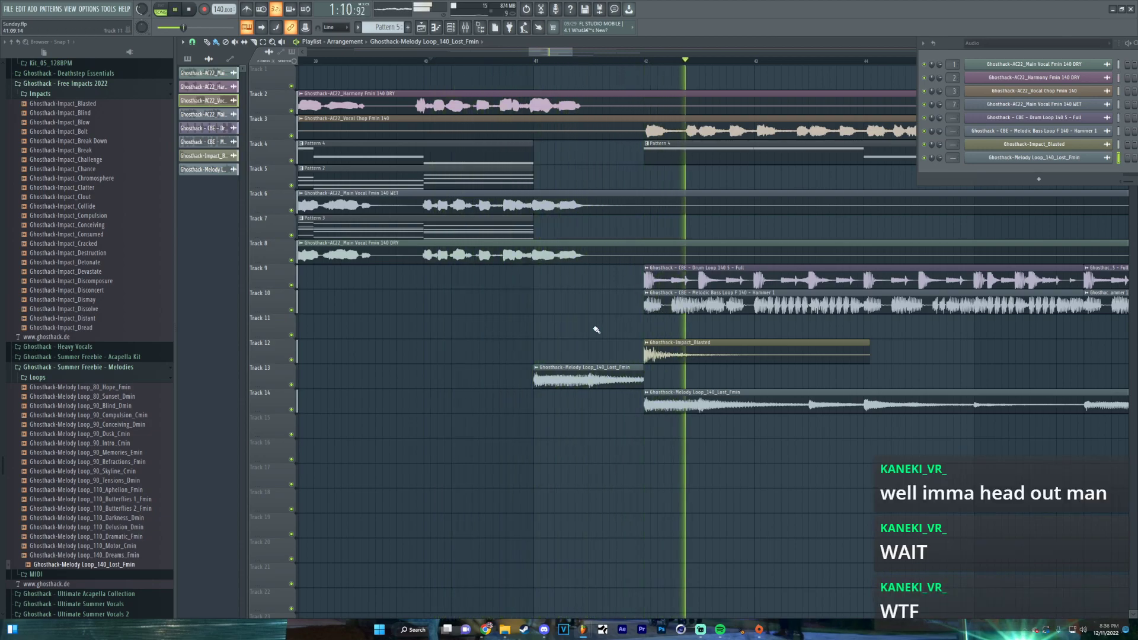
scroll(595, 324, down, 3)
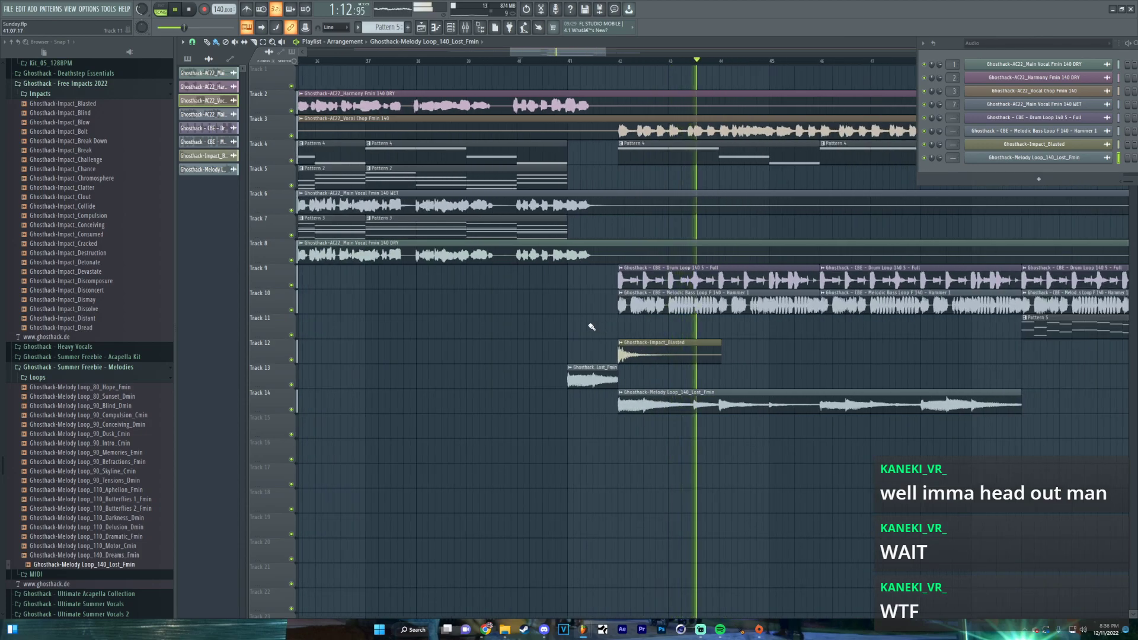
scroll(546, 330, down, 2)
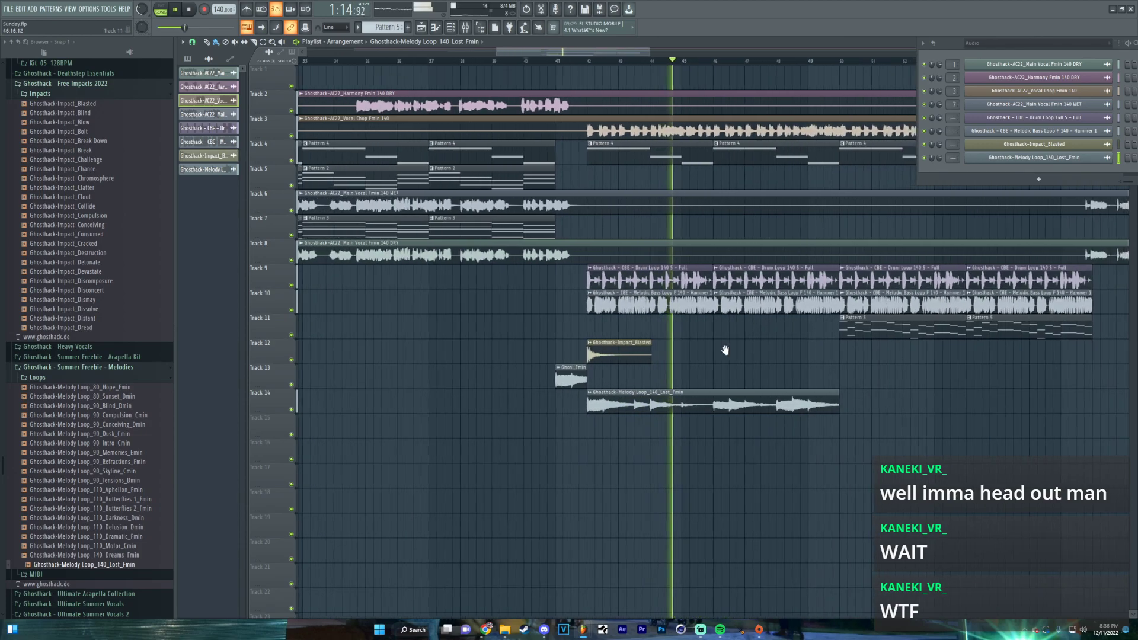
drag(737, 344, 666, 385)
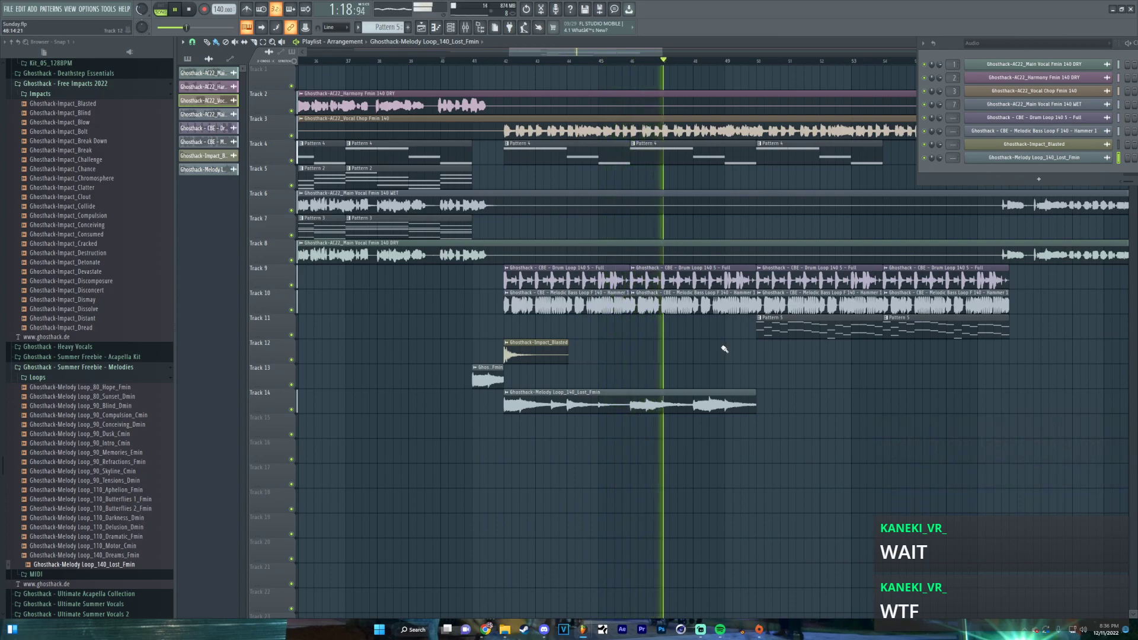
drag(724, 349, 655, 356)
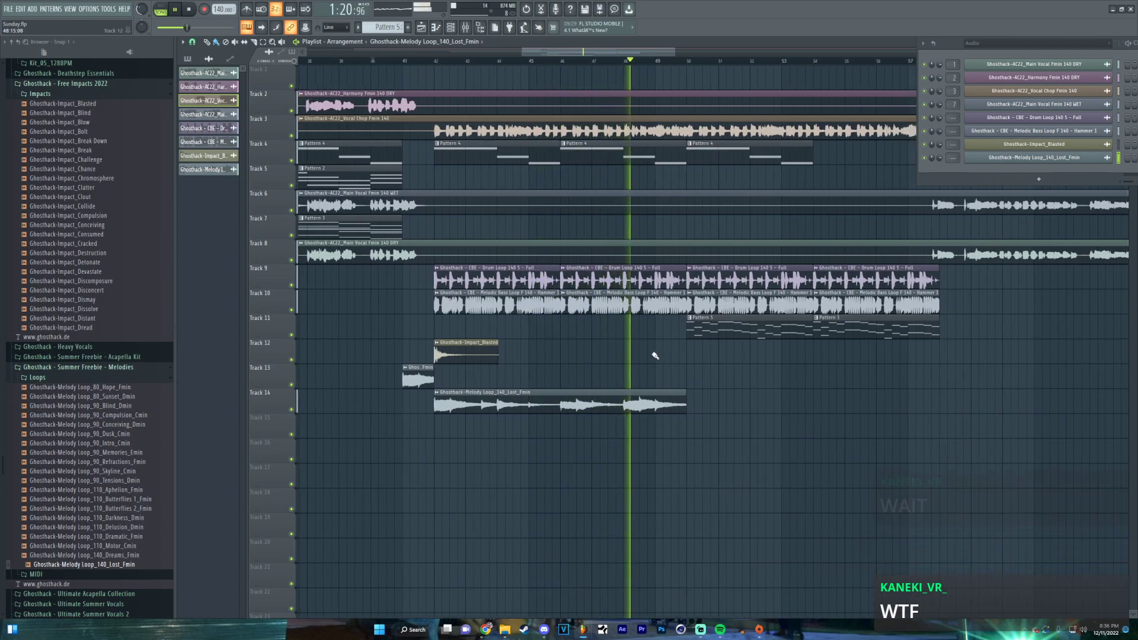
Repeat the melody loop on Track 14 under the last two drum loops, delete the remaining Pattern 5 clips on Track 11, and stop playback
click(705, 404)
drag(719, 405, 936, 407)
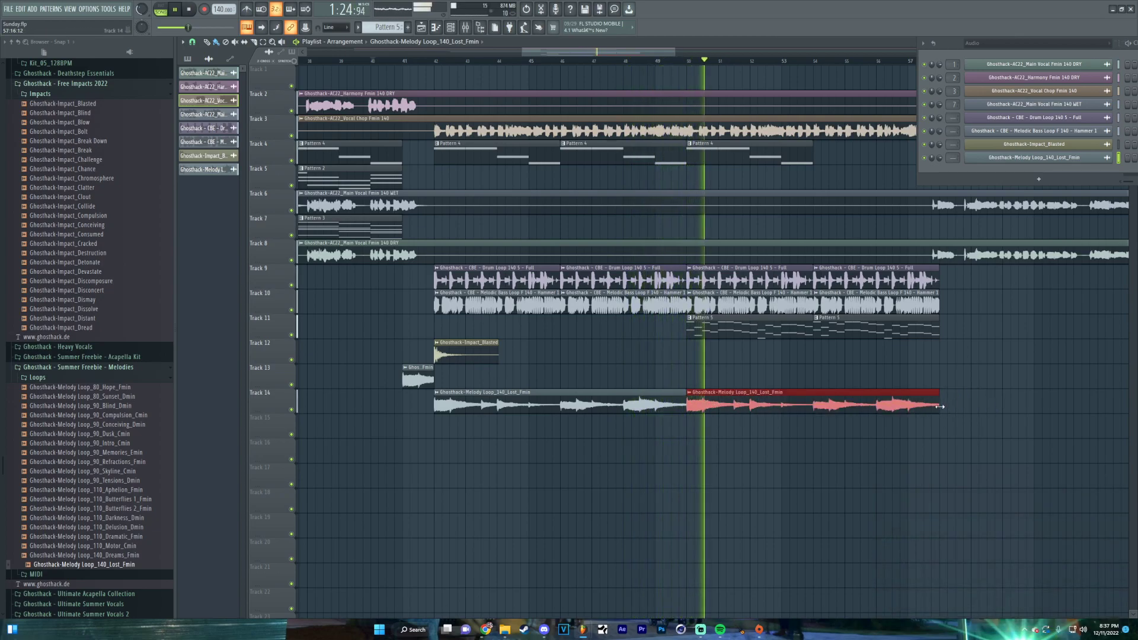
right_click(771, 335)
right_click(898, 330)
key(space)
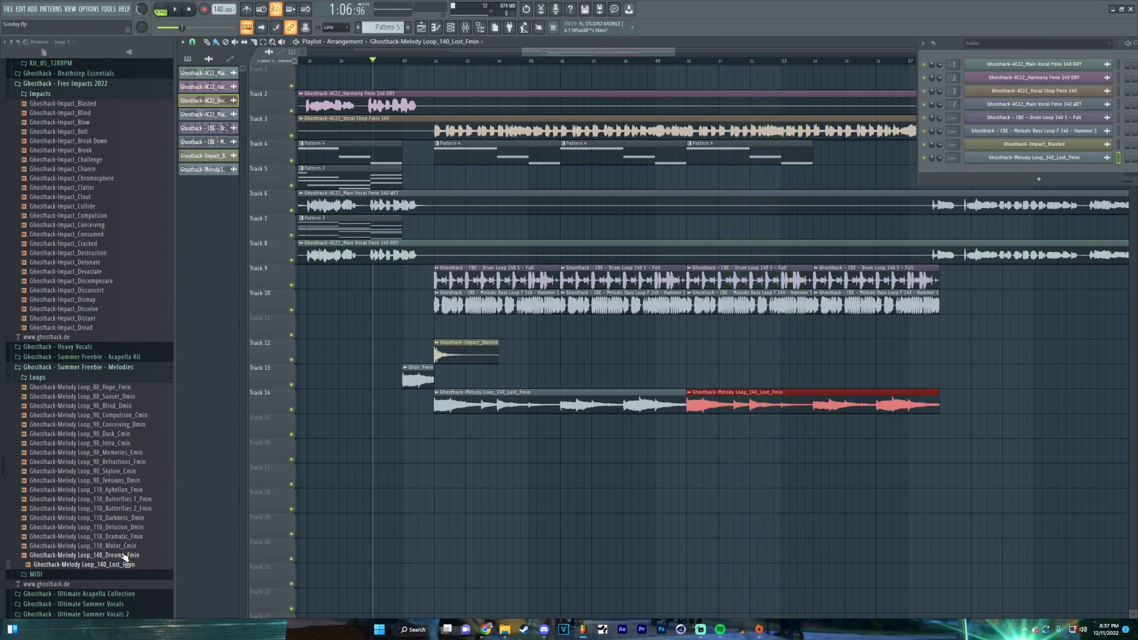
Preview the 140_Dreams_Fmin melody loop and delete the Melody Loop_140_Lost_Fmin channel along with its playlist clips
click(125, 556)
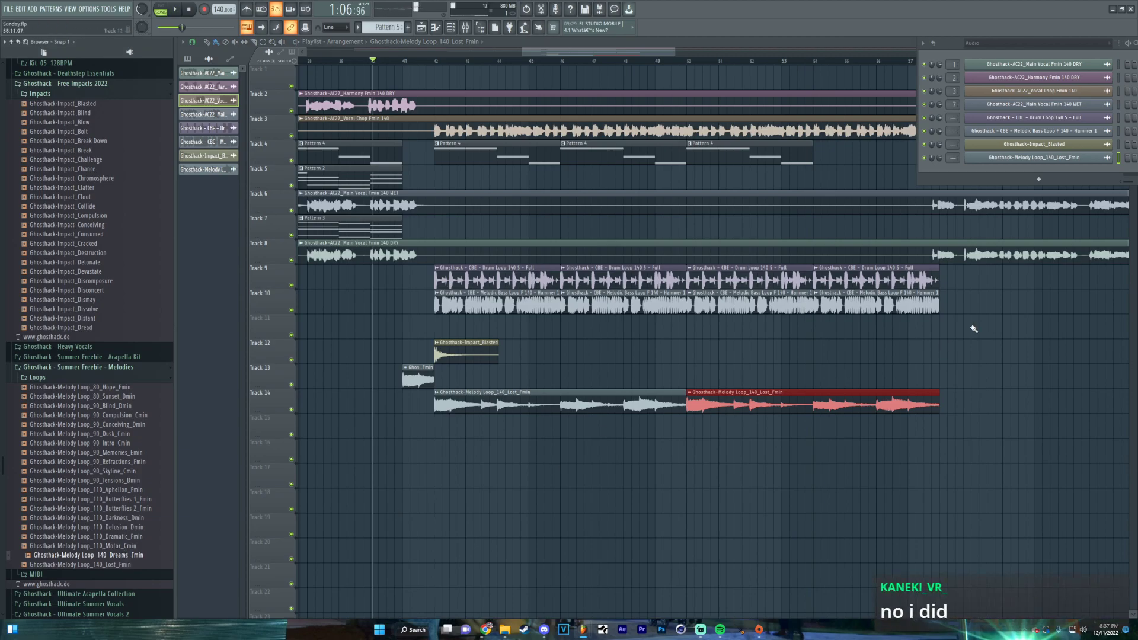
right_click(1023, 160)
click(1026, 253)
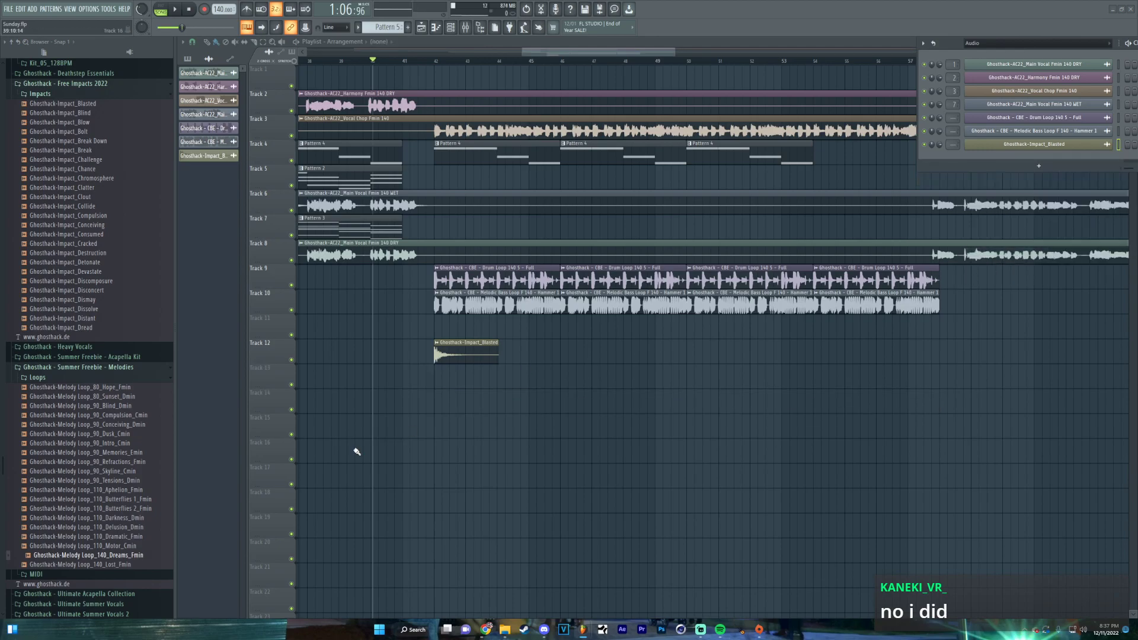
Search the sample packs for another melodic layer, previewing the Arp F 140 - Plink loop in Ghosthack - Color Bass Essentials
scroll(82, 462, down, 3)
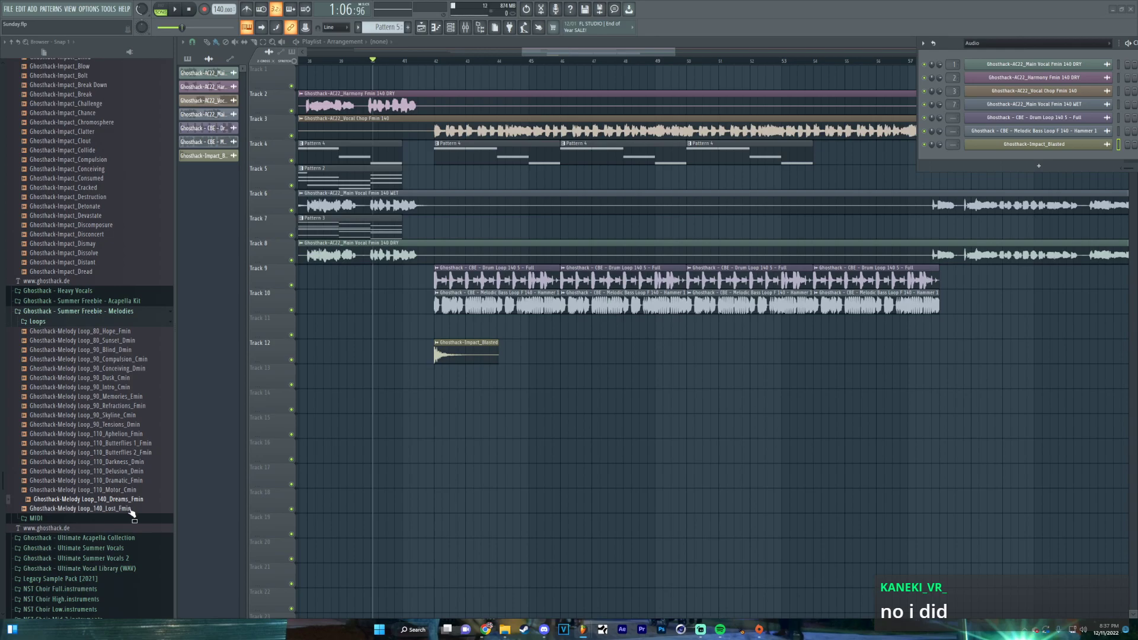
drag(125, 504, 96, 530)
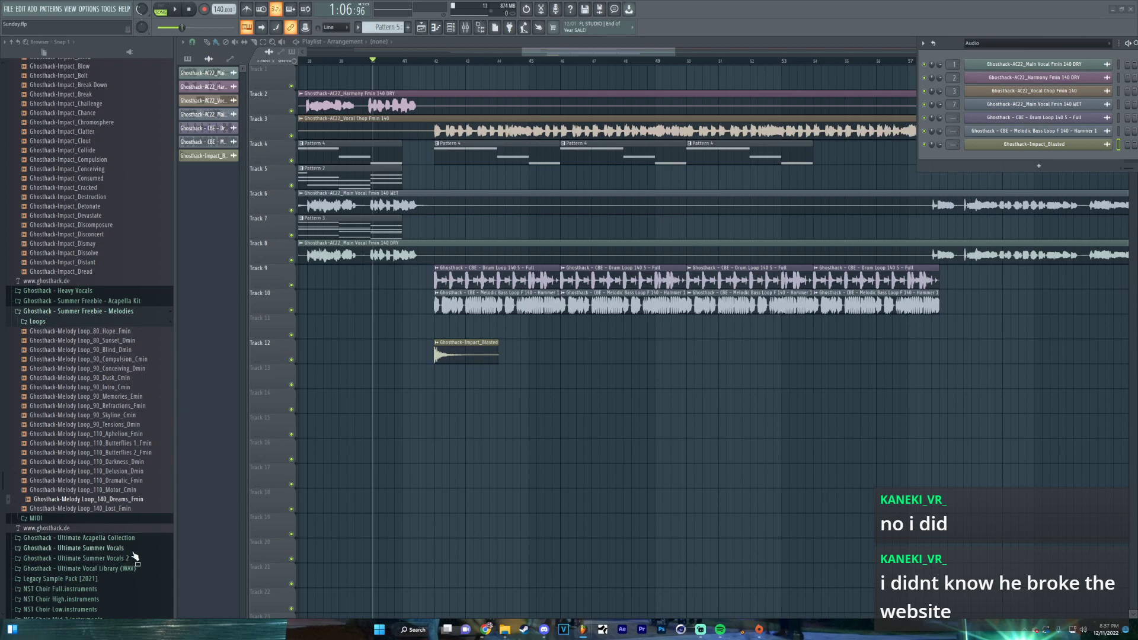
scroll(93, 319, up, 10)
drag(93, 318, 58, 401)
scroll(50, 445, up, 4)
scroll(58, 399, up, 11)
scroll(58, 400, up, 4)
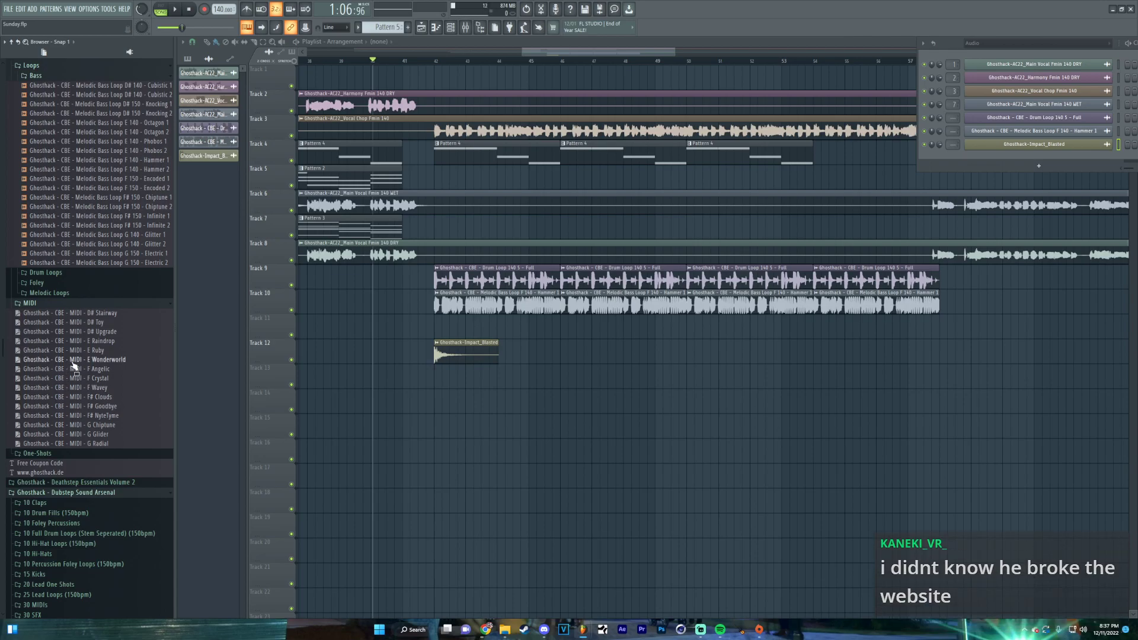
scroll(114, 385, up, 4)
click(67, 407)
scroll(67, 408, down, 3)
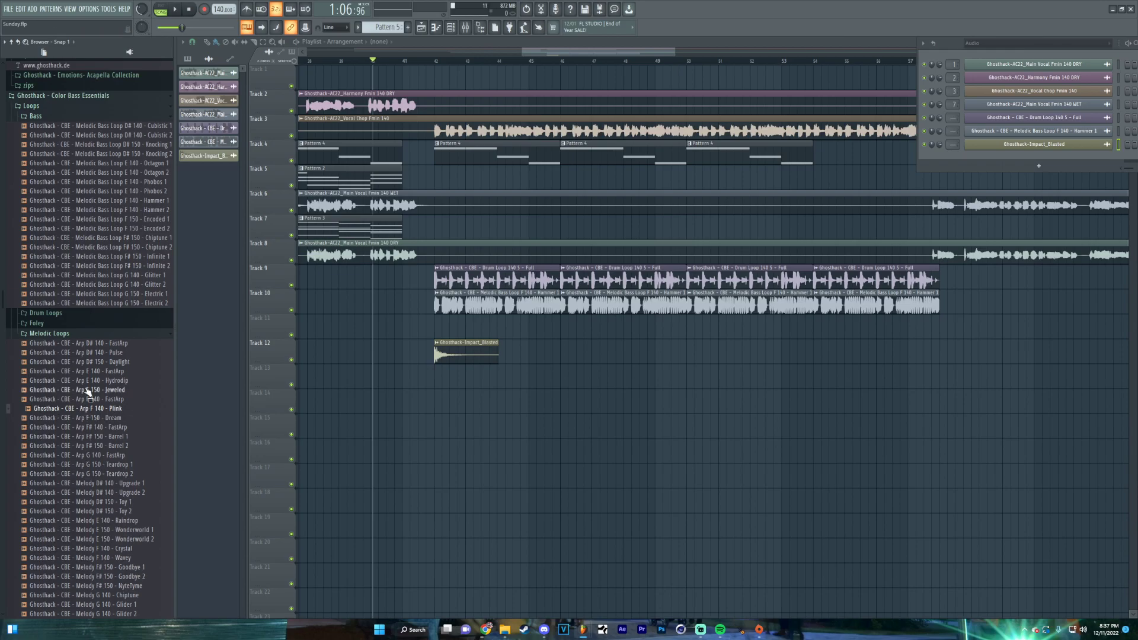
click(64, 336)
scroll(60, 329, up, 5)
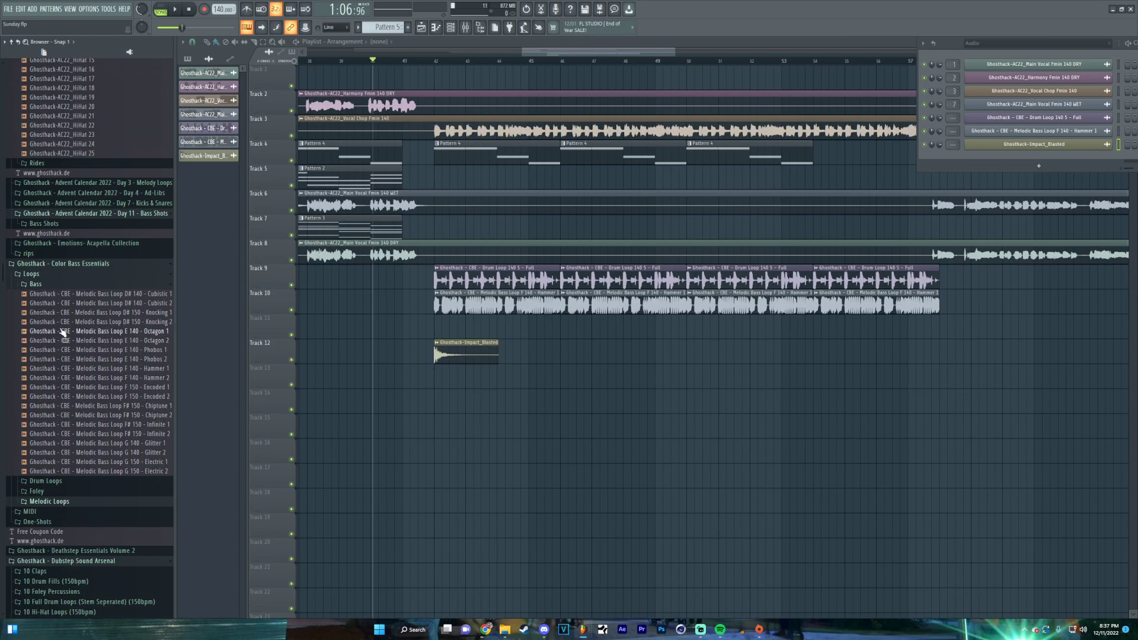
Preview the Ghosthack-AC22_HiHat 24 and HiHat 25 samples
scroll(83, 290, up, 4)
drag(59, 256, 57, 256)
click(60, 265)
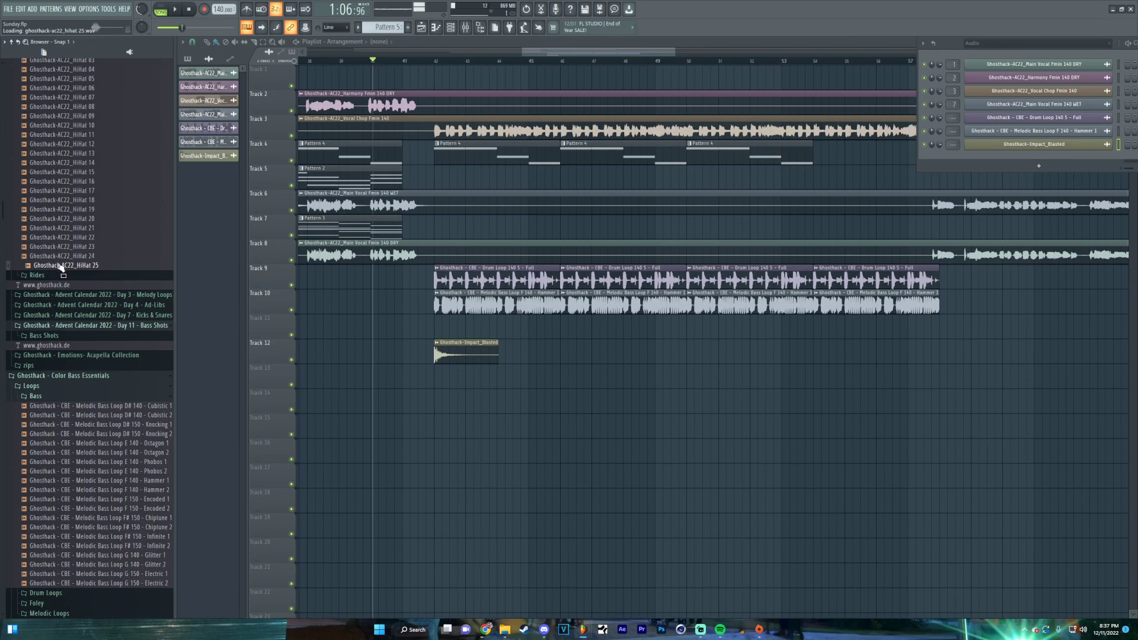
Preview kicks 03 F, 05 to 09 and 17 from the Advent Calendar 2022 - Day 7 - Kicks & Snares pack
click(37, 315)
click(36, 326)
click(41, 355)
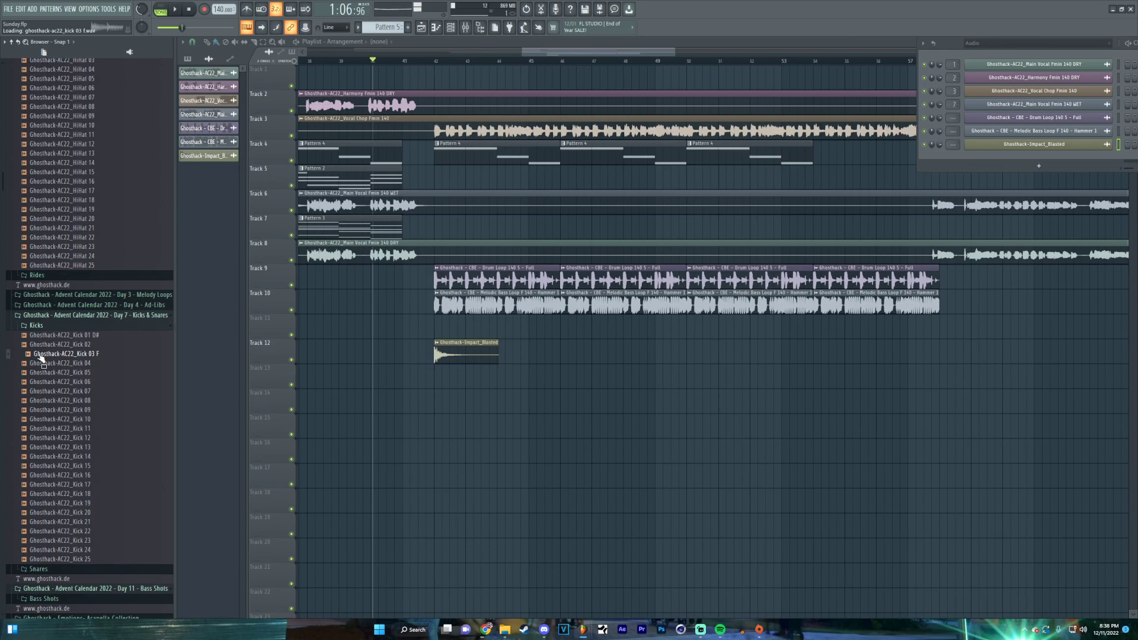
click(41, 373)
click(44, 382)
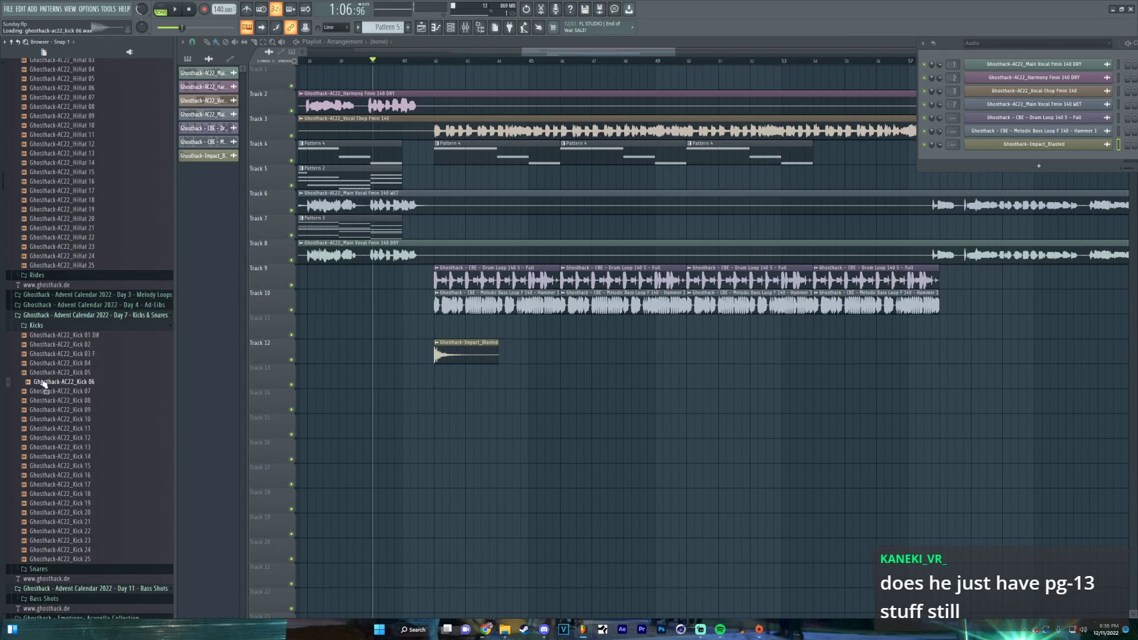
click(48, 392)
click(52, 401)
click(58, 411)
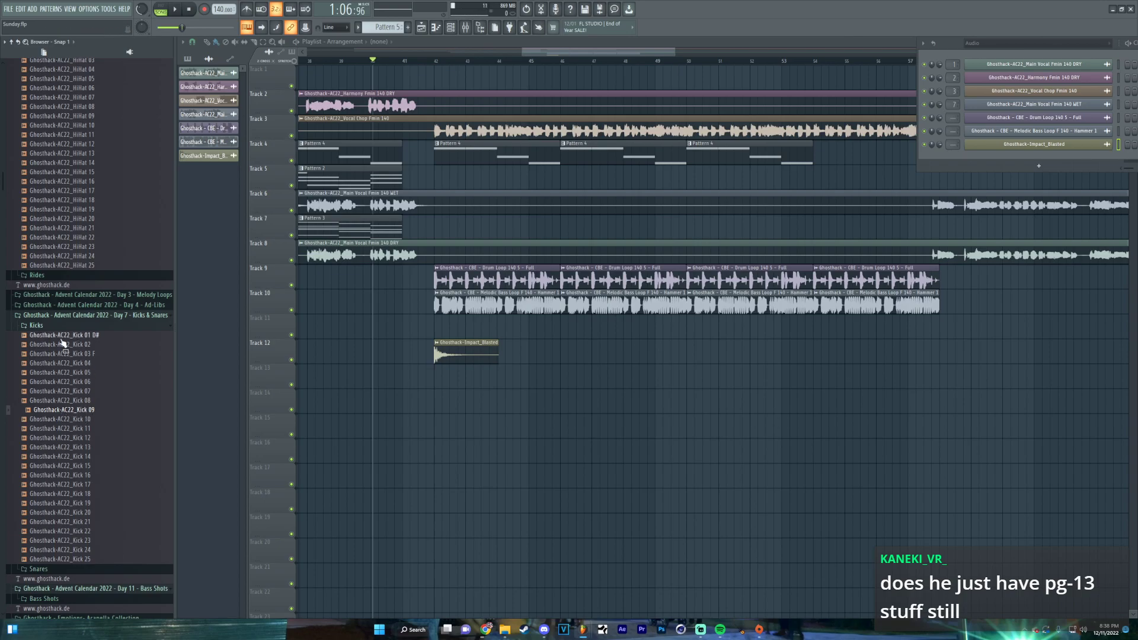
click(70, 479)
Preview samples such as Snare 05 in the Day 7 pack's Snares folder, and collapse the folder
scroll(70, 474, down, 6)
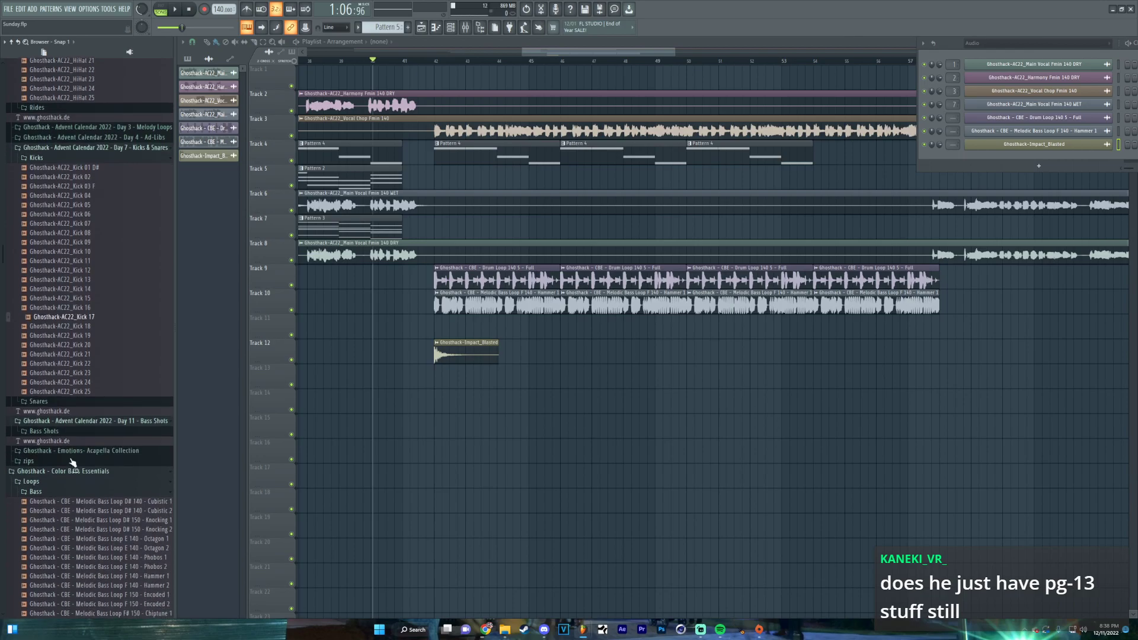
click(59, 402)
click(63, 417)
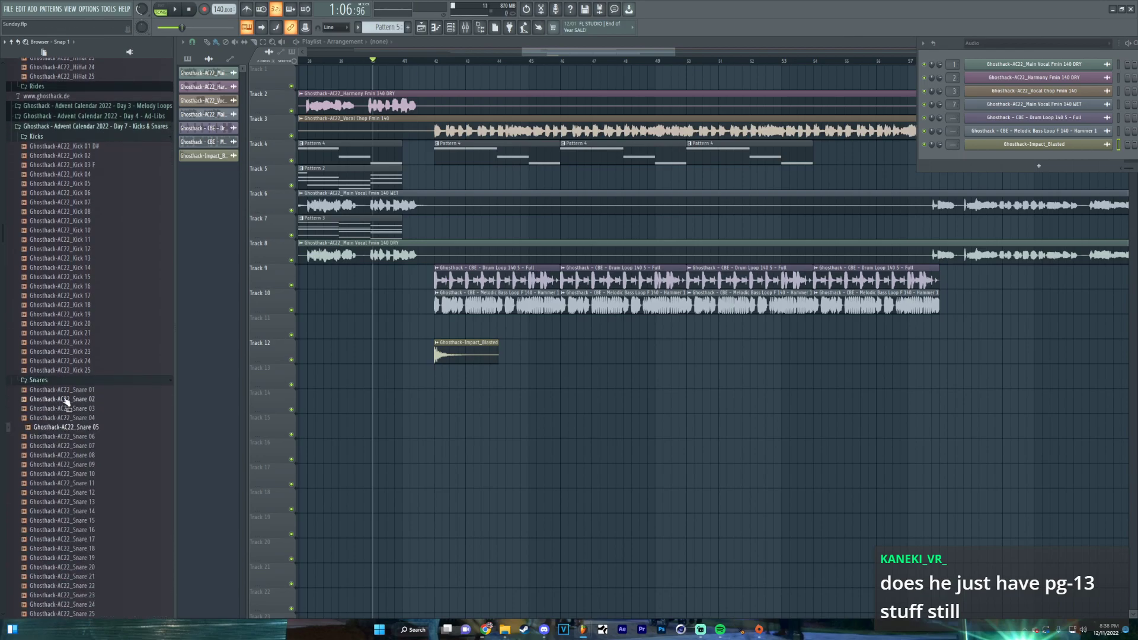
click(62, 381)
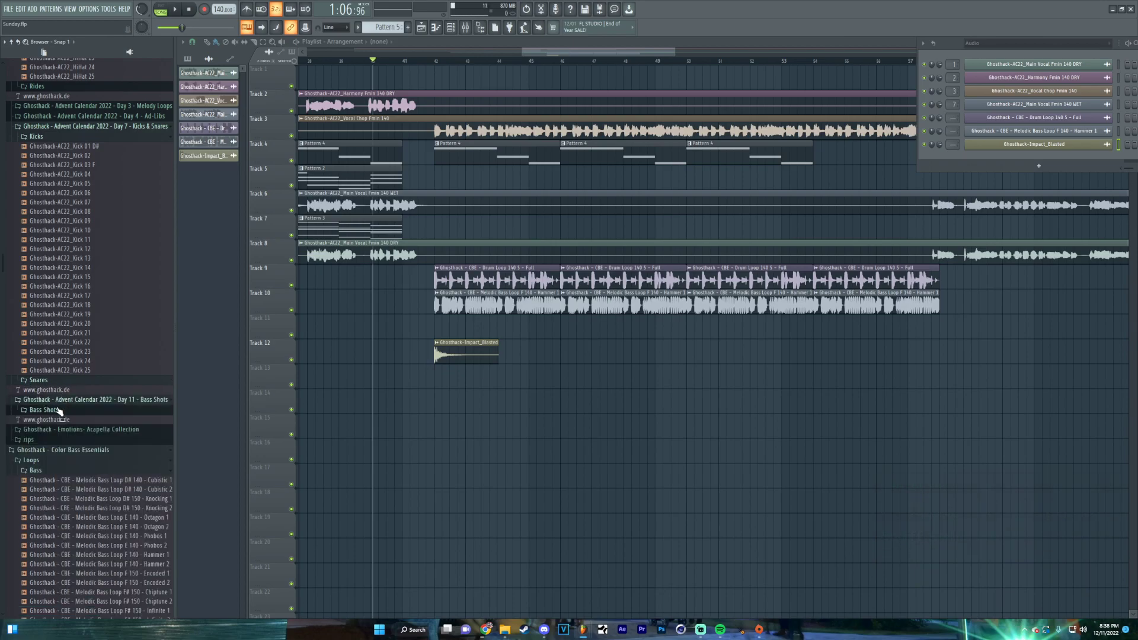
Preview Bass Shot 03_E, 02_F and 13_F from the Advent Calendar 2022 - Day 11 - Bass Shots pack
click(58, 411)
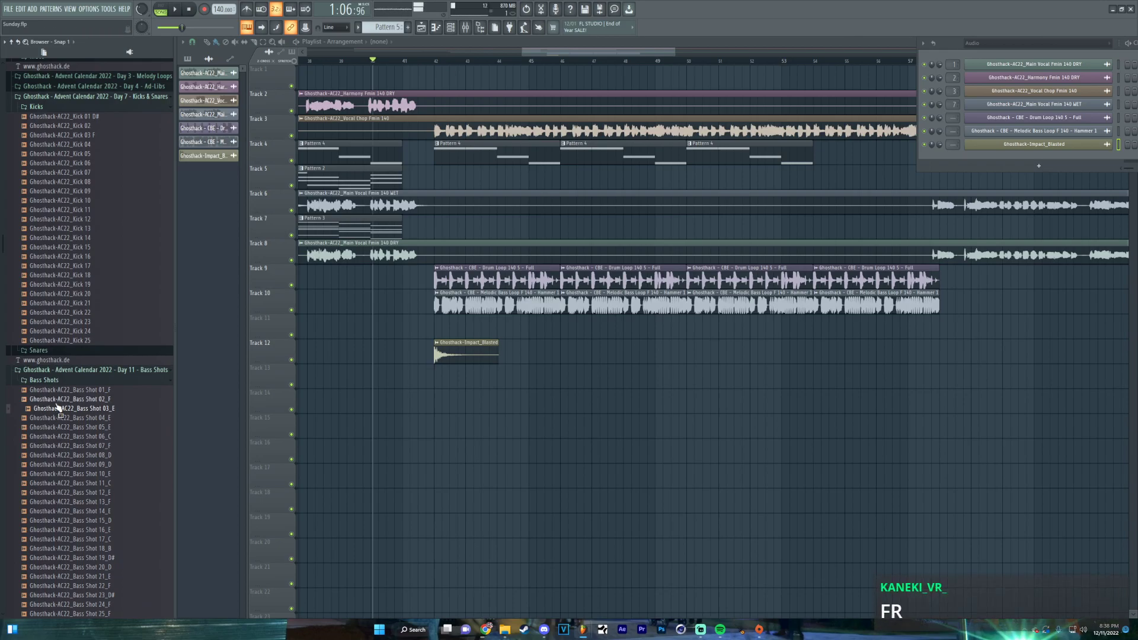
click(57, 400)
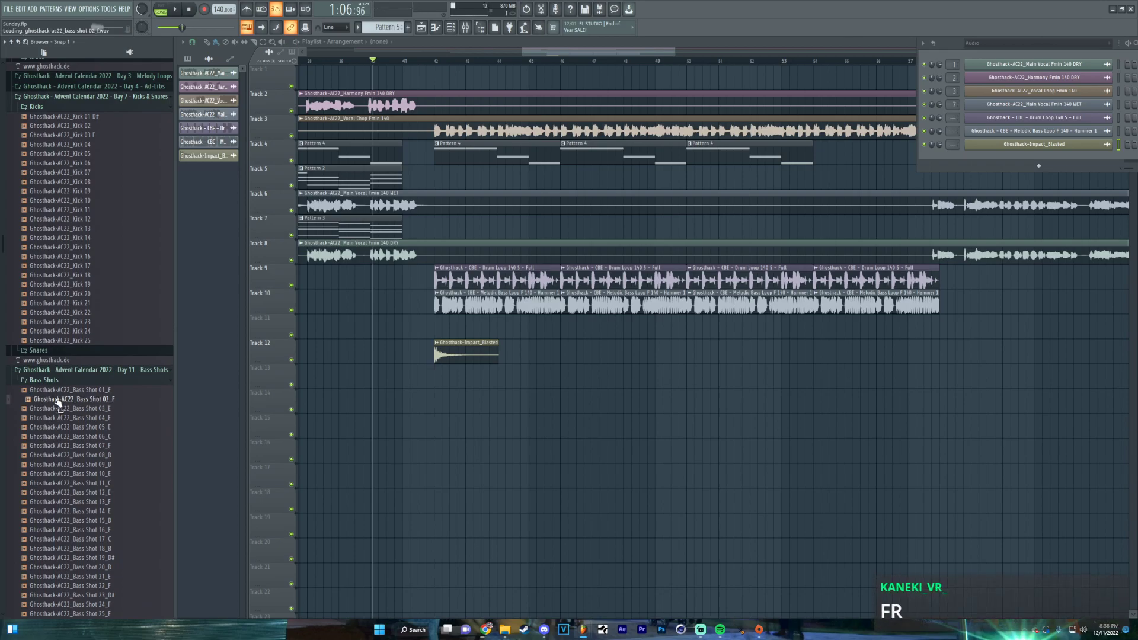
click(78, 502)
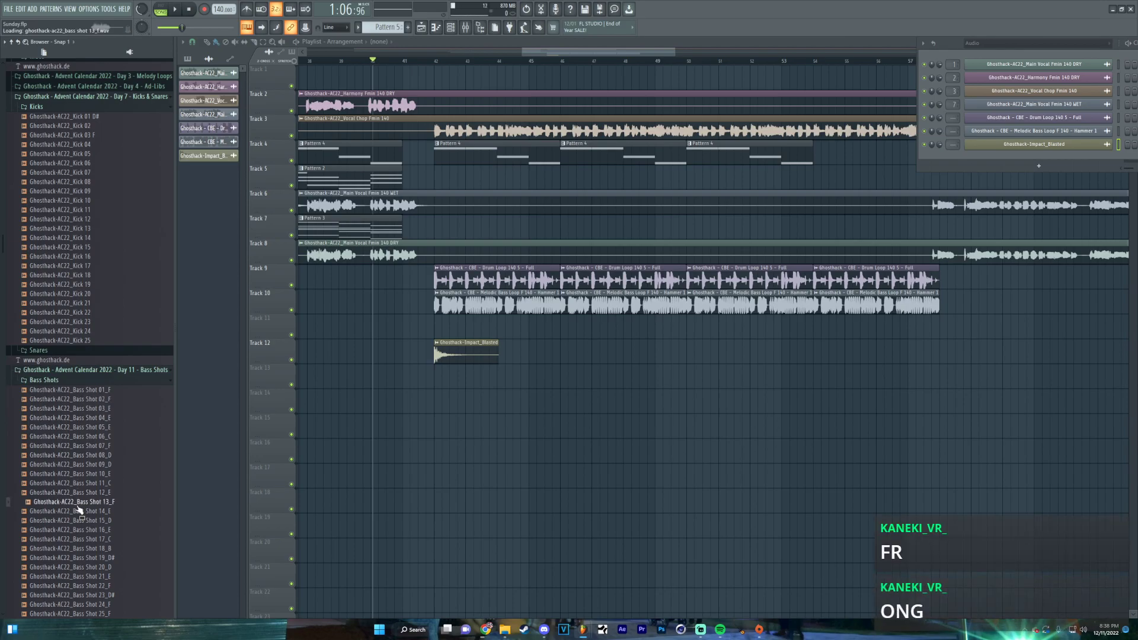
Place Bass Shot 13_F on Track 13 at bar 41 and Bass Shot 01_F on Track 14 half a bar before the first drum loop
drag(81, 506, 427, 379)
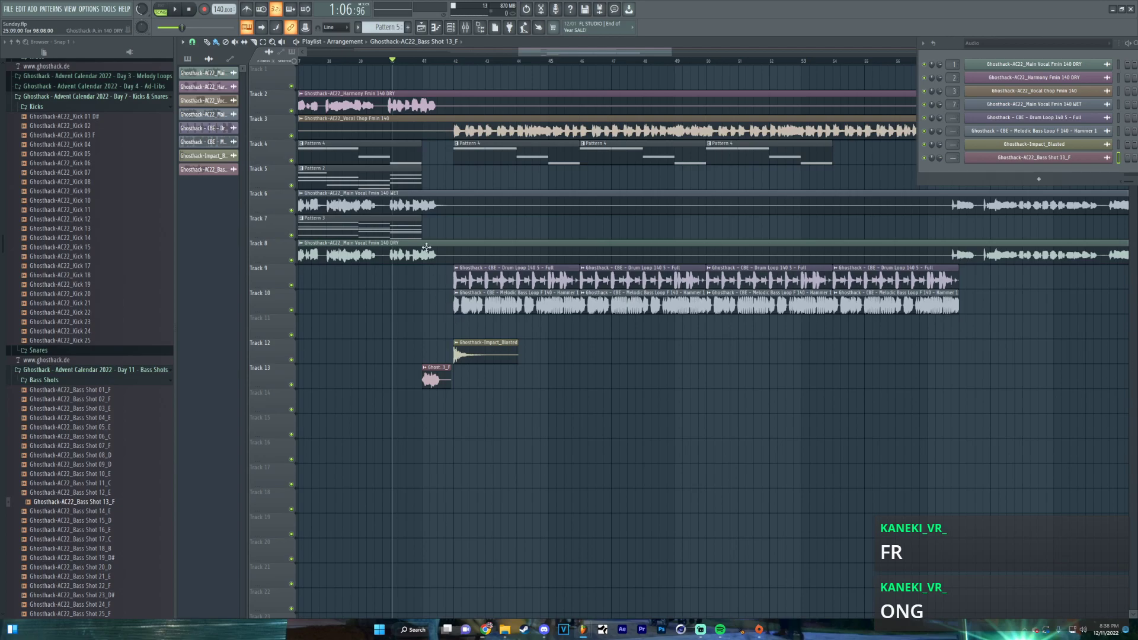
click(109, 389)
drag(109, 390, 482, 405)
ctrl+scroll(489, 380, up, 4)
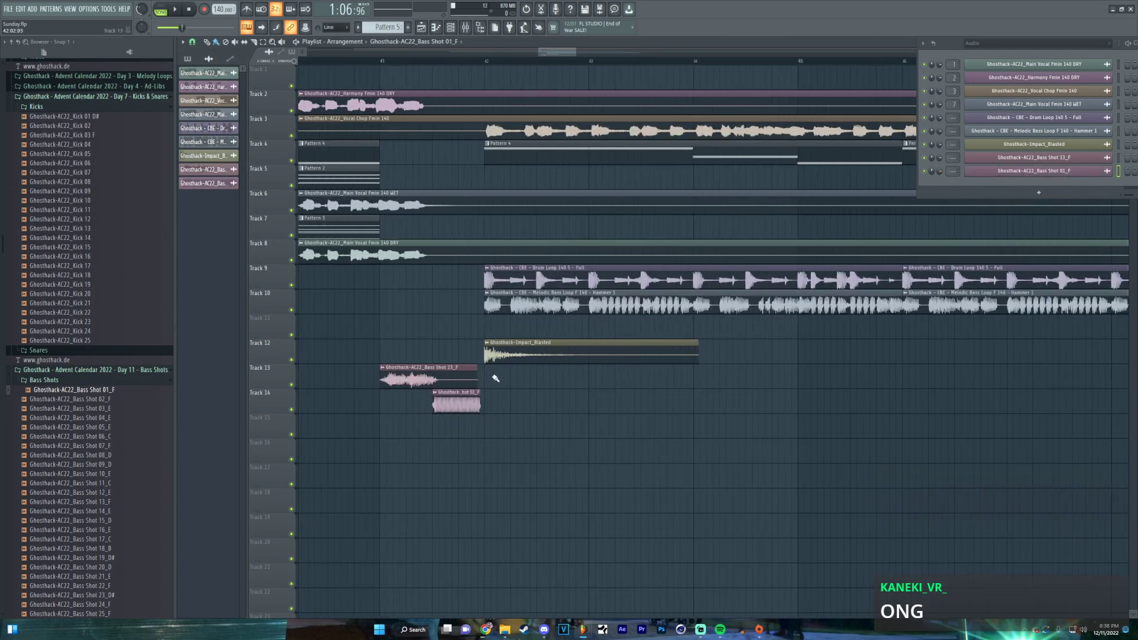
Play the transition into the first drum loop to hear the two bass shots
key(space)
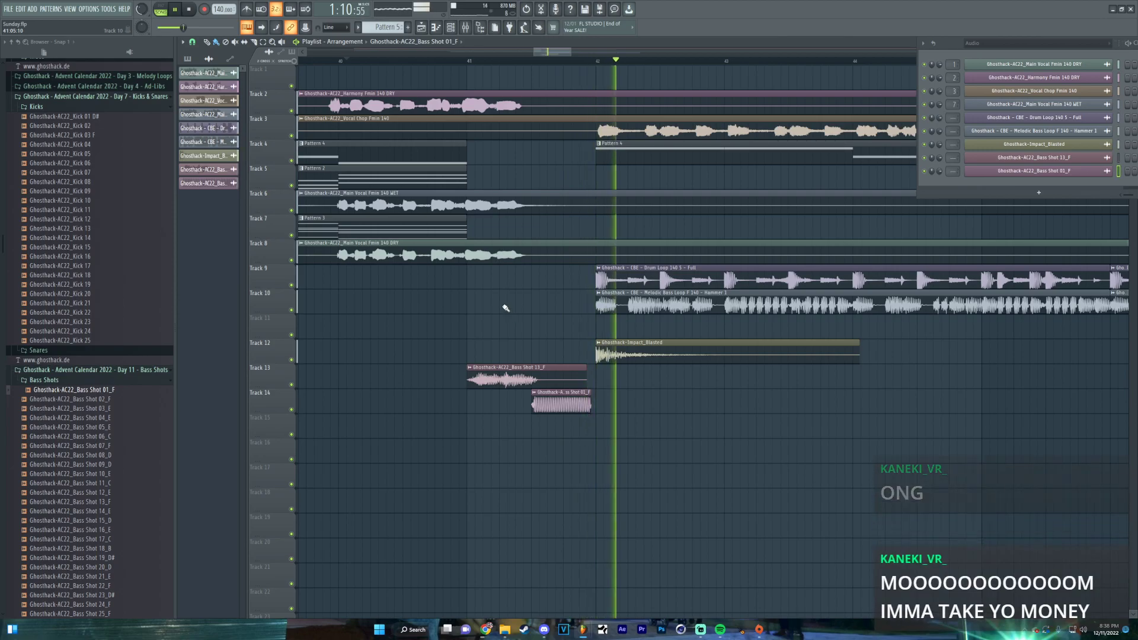
ctrl+scroll(584, 403, up, 2)
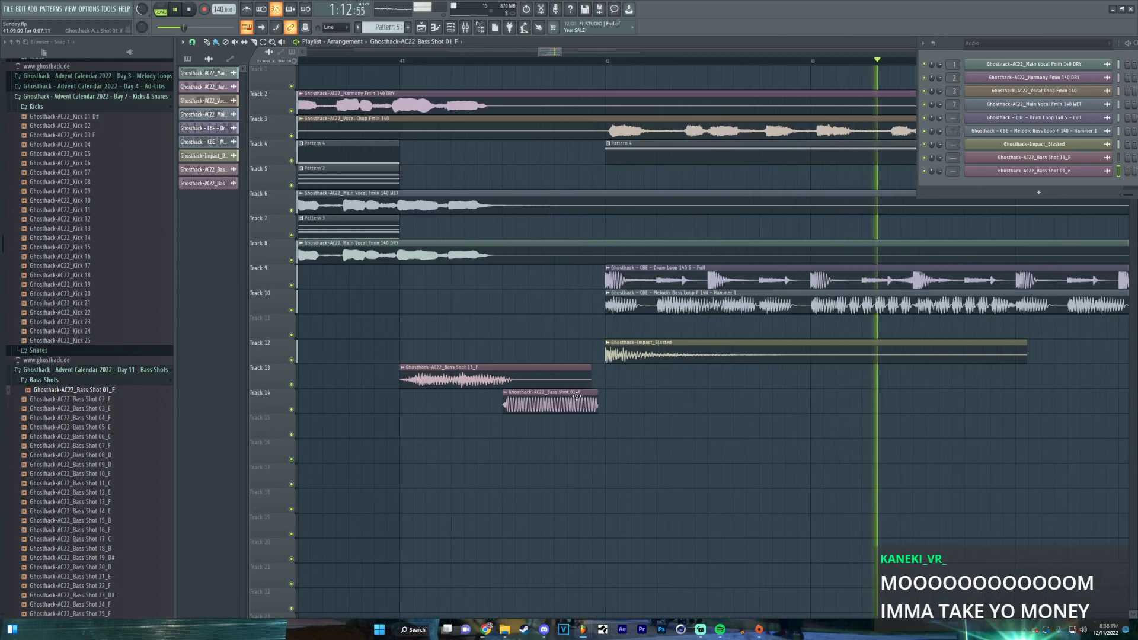
key(space)
Delete the Bass Shot 01_F and Bass Shot 13_F channels along with their playlist clips
scroll(815, 340, down, 2)
right_click(1008, 171)
click(1015, 265)
right_click(1051, 157)
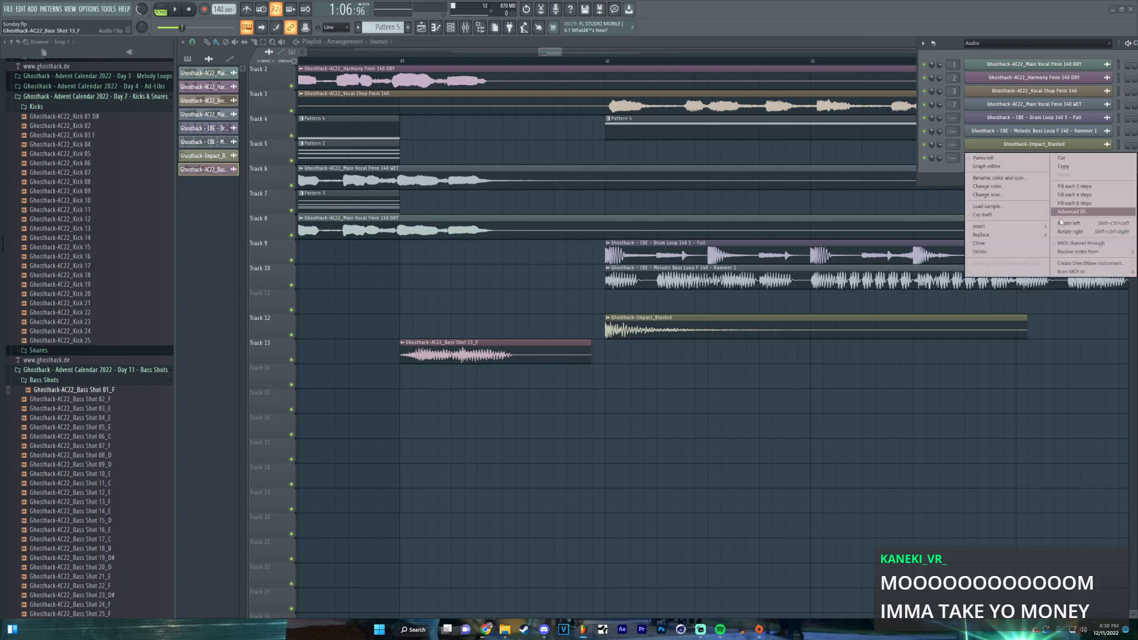
click(996, 251)
ctrl+scroll(569, 278, down, 3)
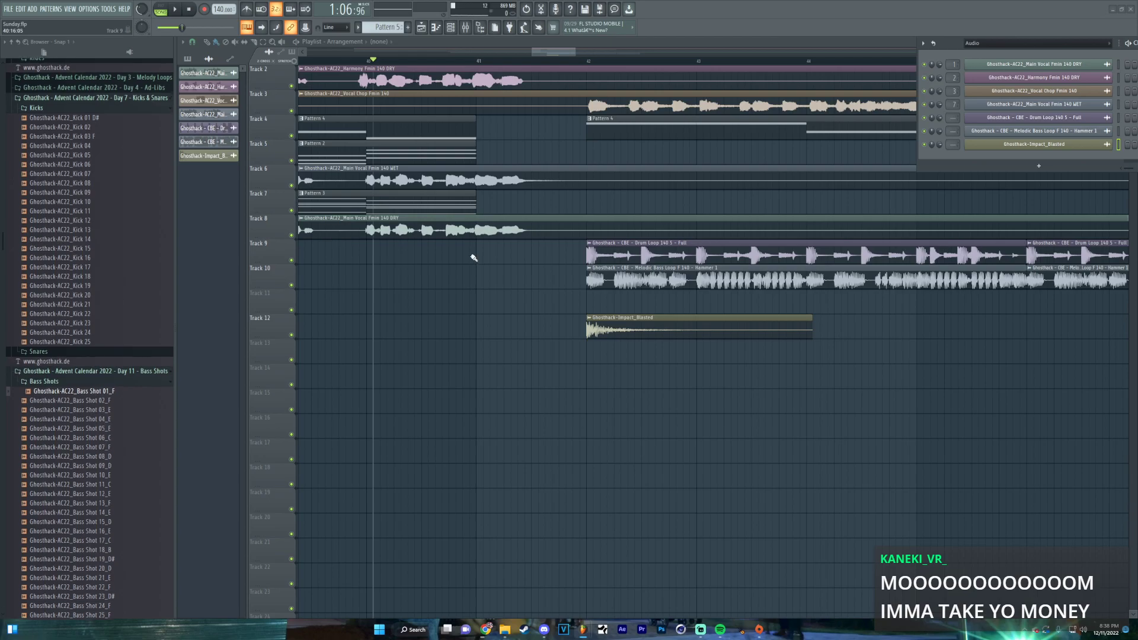
Open the Wet folder of the Day 4 Ad-Libs pack and preview Ad-libs 27 Fmin 140 BPM WET
ctrl+scroll(538, 269, down, 2)
scroll(87, 222, up, 4)
click(104, 205)
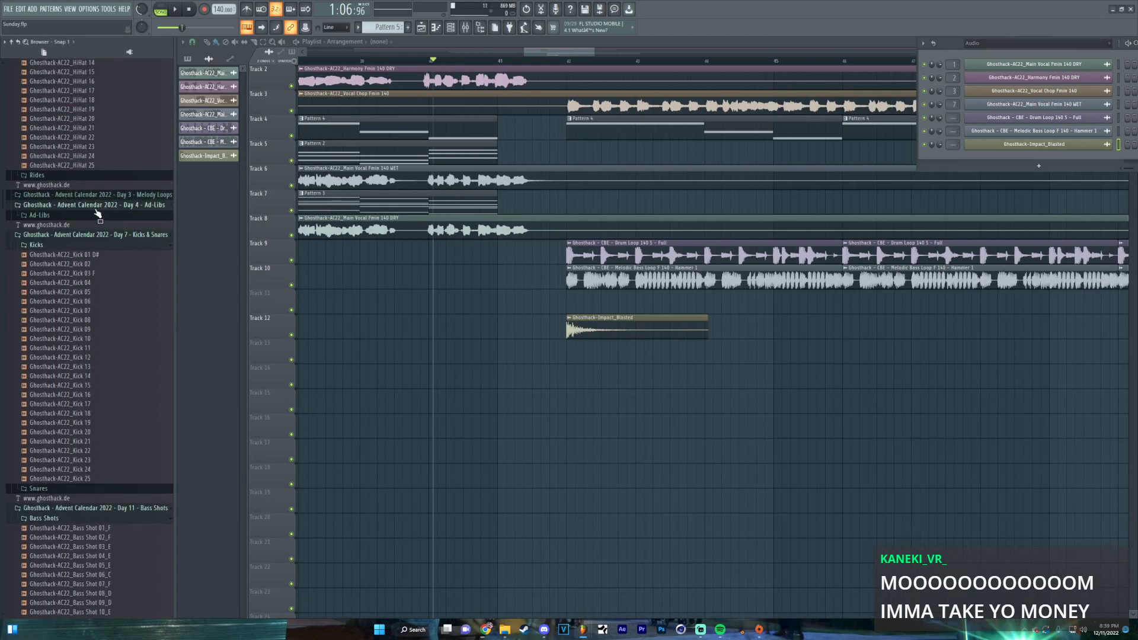
click(102, 215)
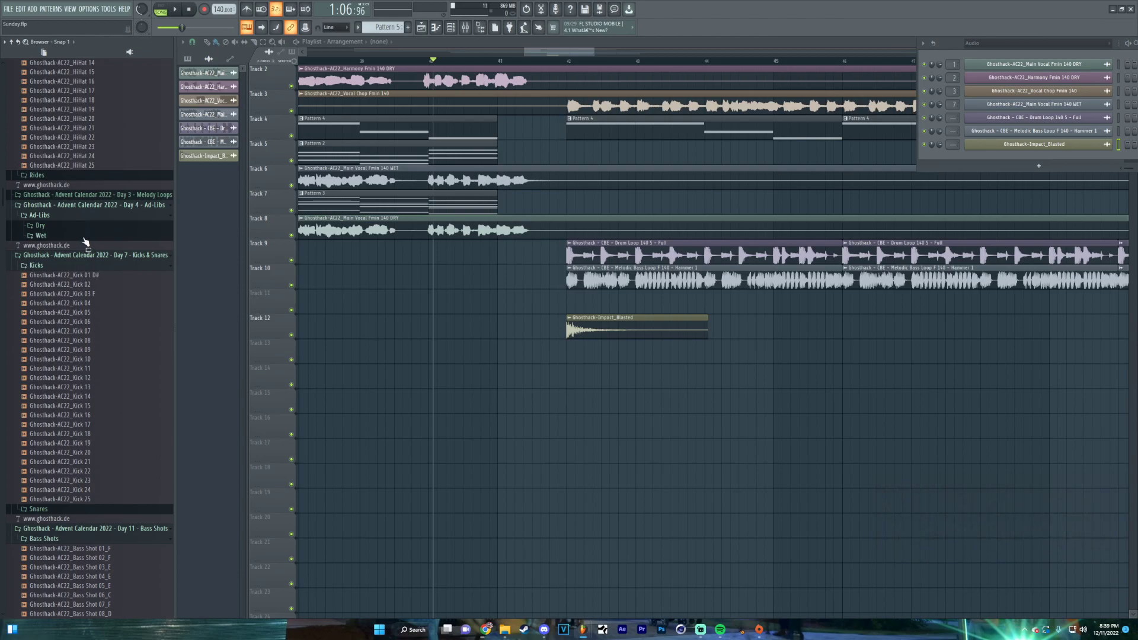
click(84, 237)
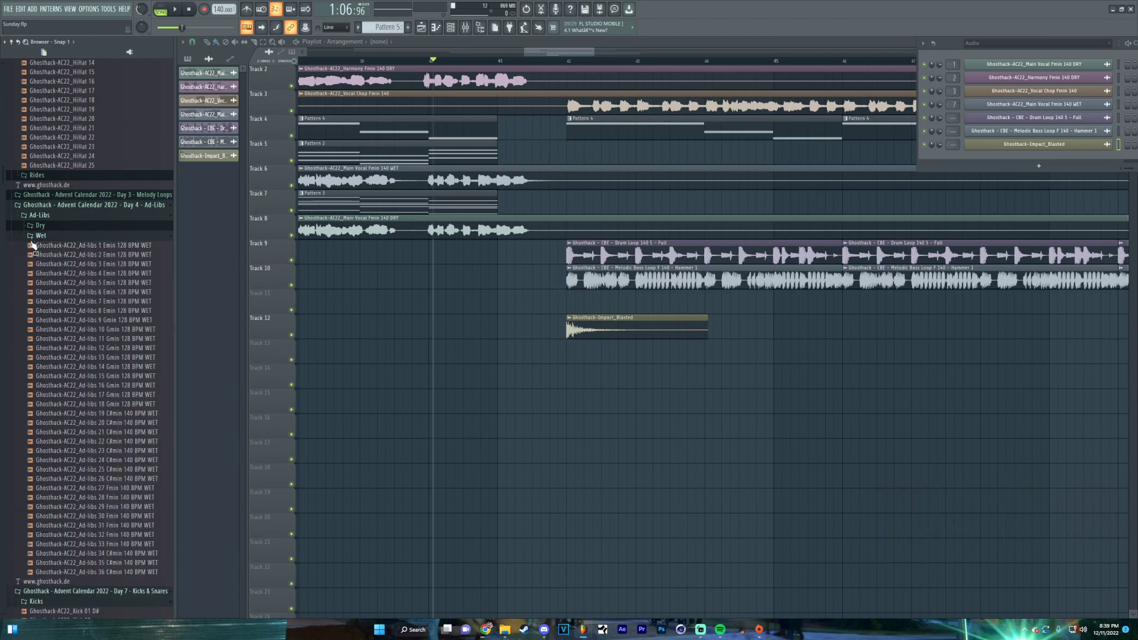
click(56, 491)
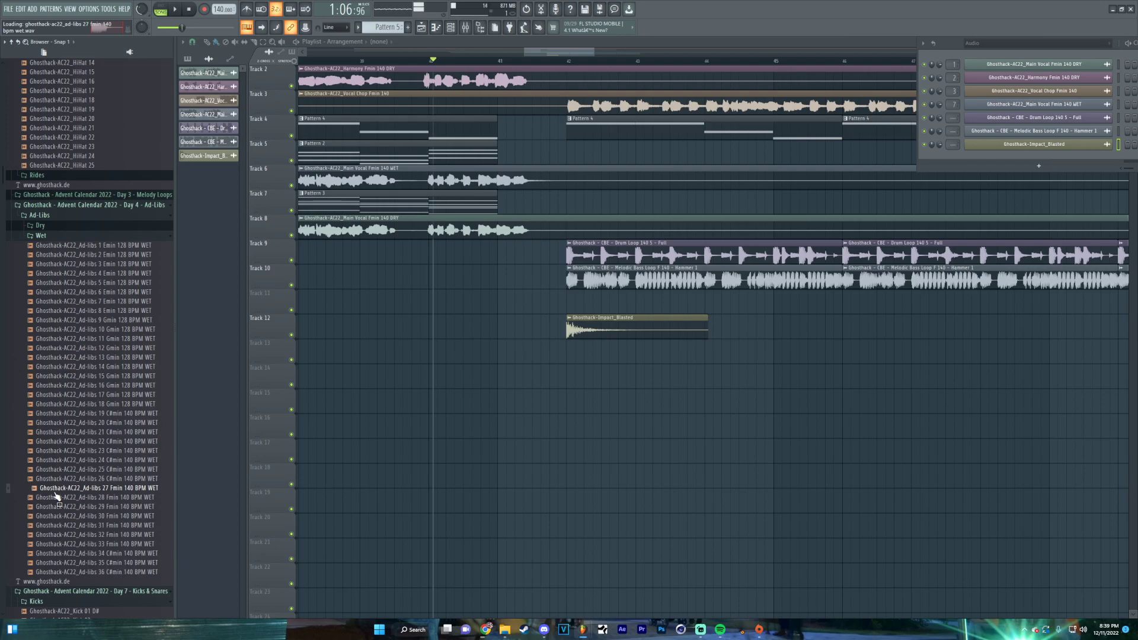
Try Ad-libs 27 Fmin 140 BPM WET on Track 13 at bar 41 during playback and delete its channel
drag(56, 495, 511, 351)
key(space)
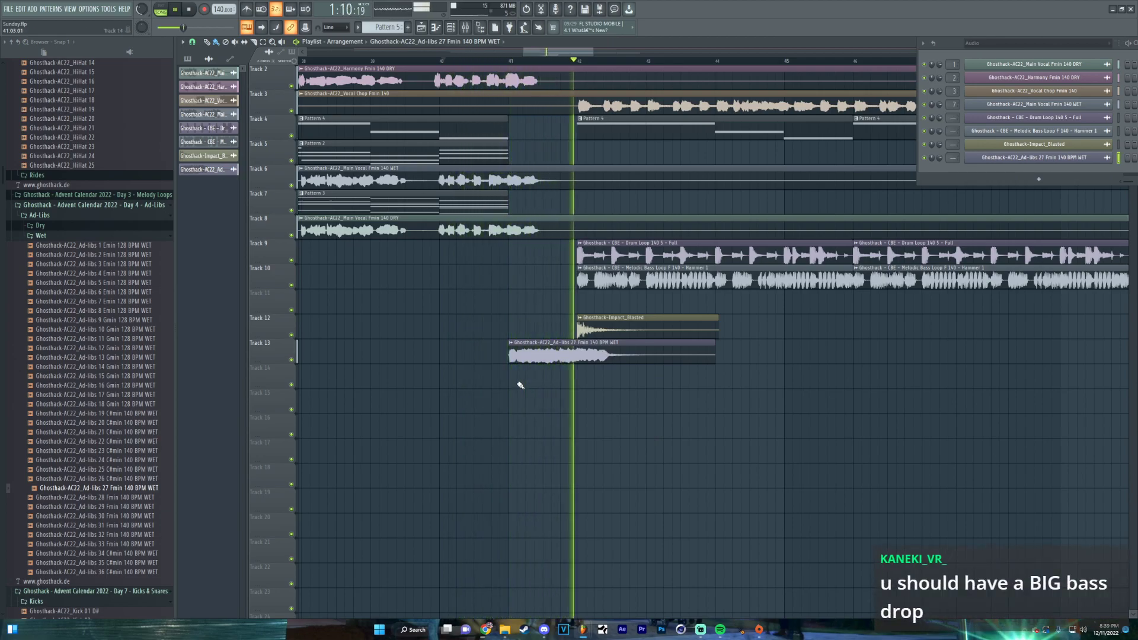
key(space)
right_click(1044, 157)
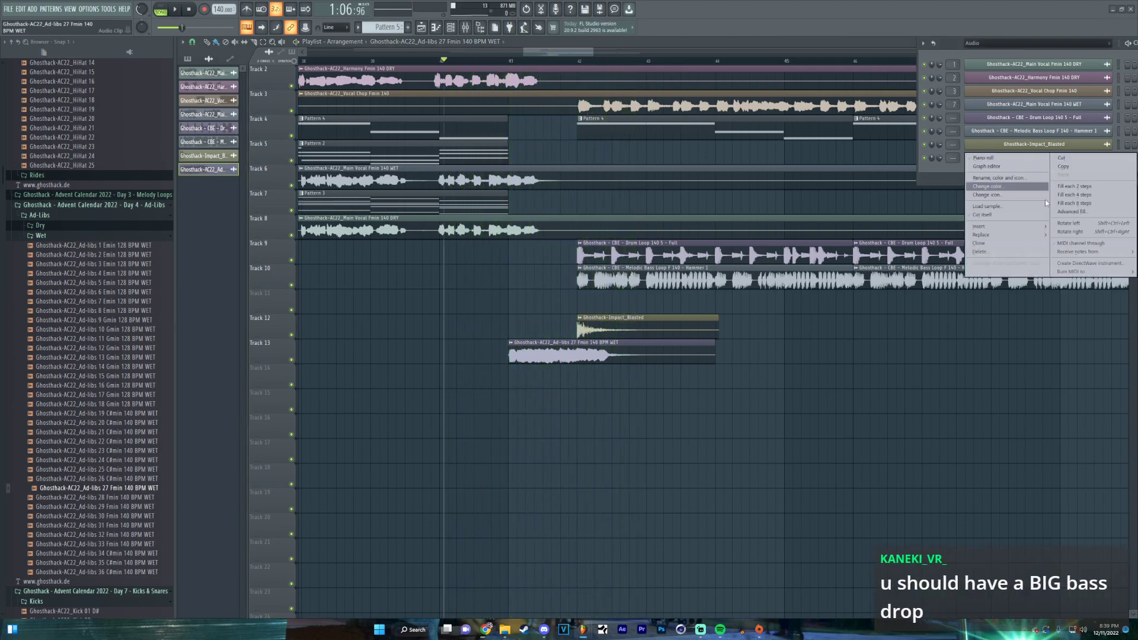
click(1008, 252)
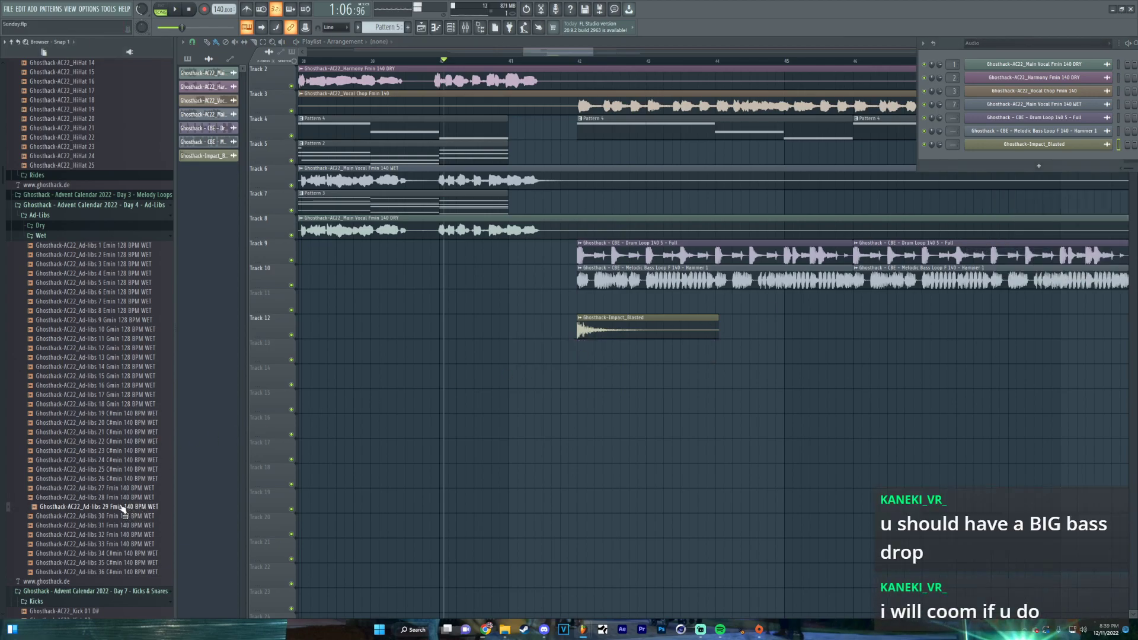
Preview the wet 140 BPM F minor Ad-libs 30, 31, 32 and 33
click(108, 517)
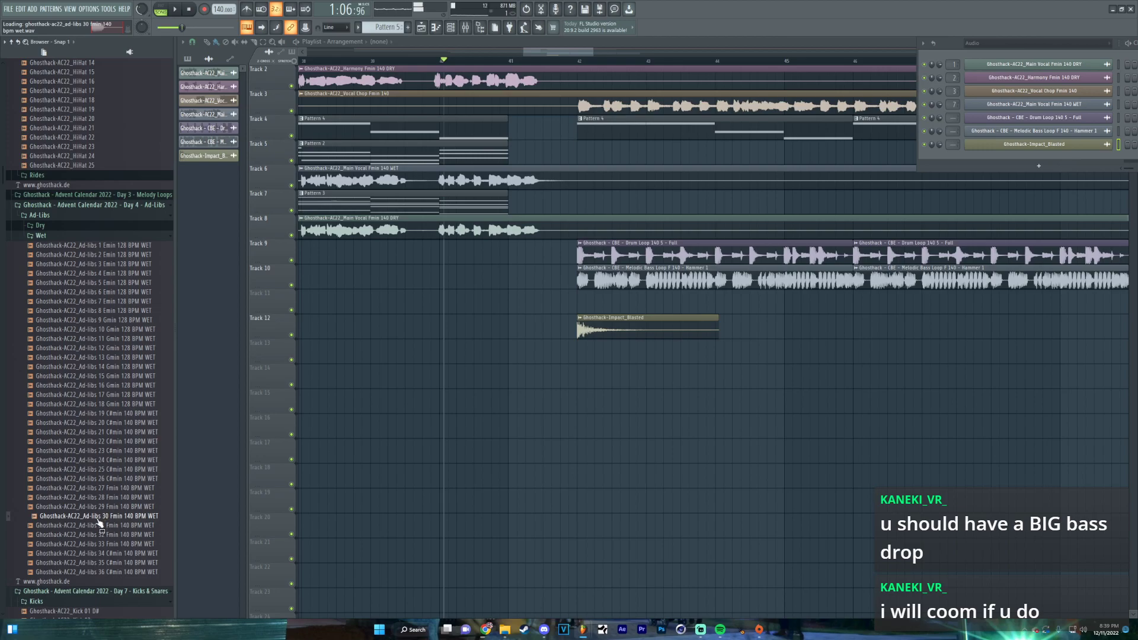
click(97, 527)
click(98, 536)
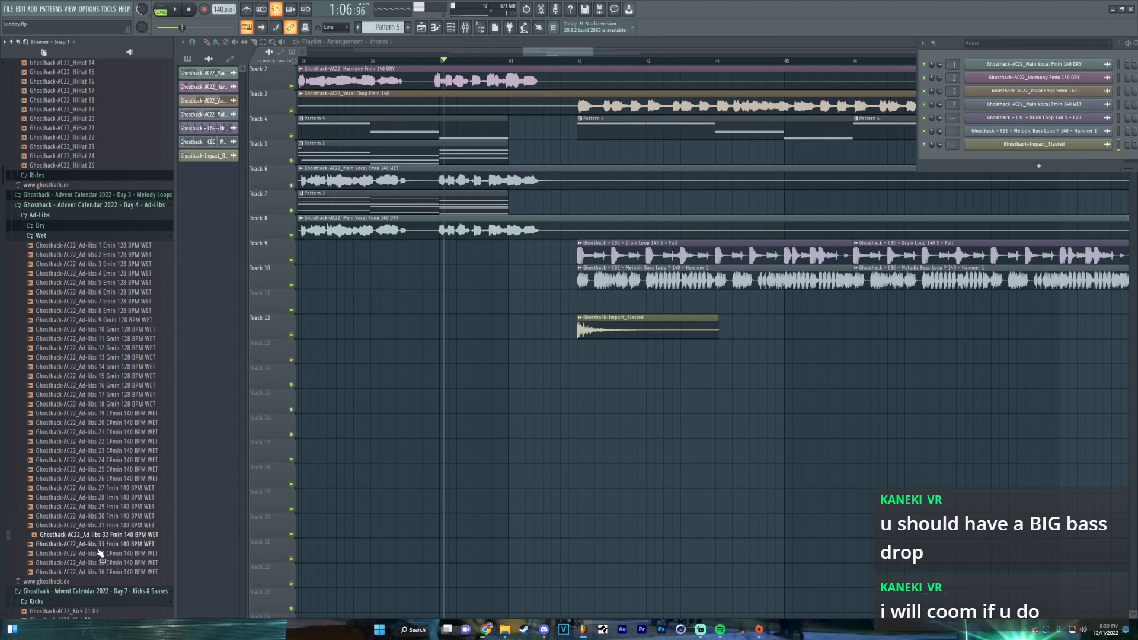
click(97, 545)
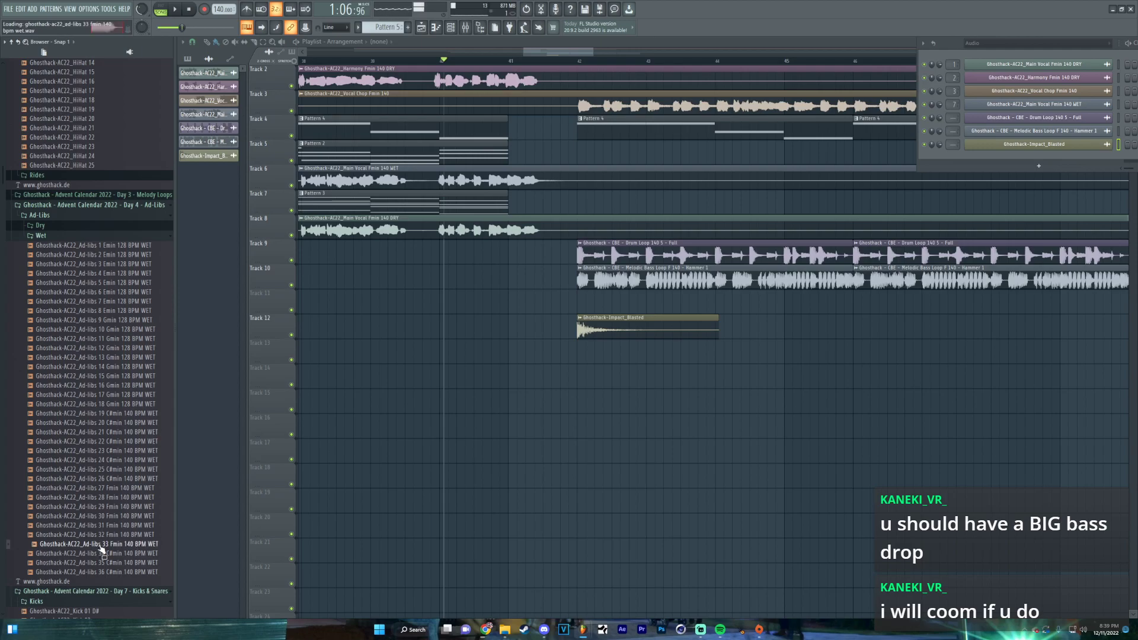
Try Ad-libs 33 Fmin 140 BPM WET on Track 13 at bar 41 and delete its channel
drag(101, 550, 520, 346)
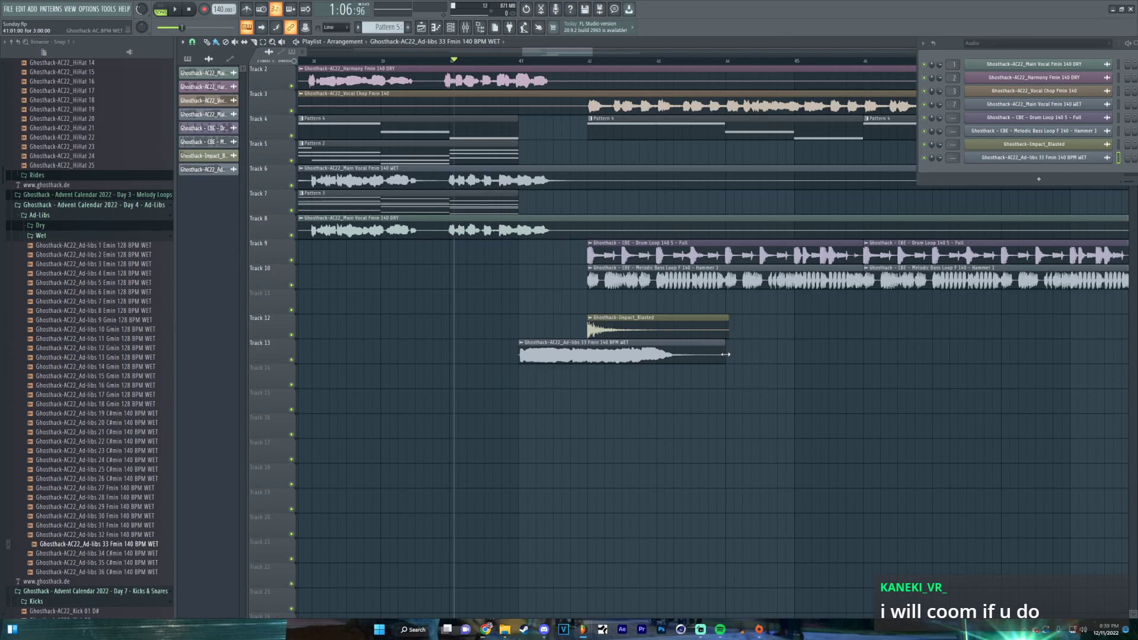
right_click(969, 157)
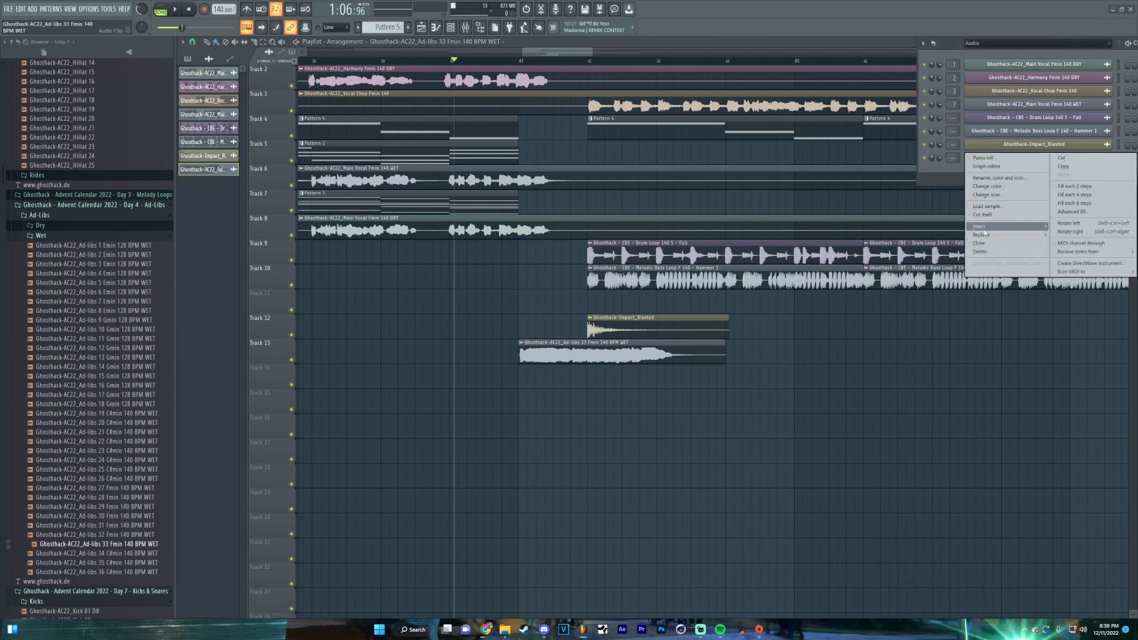
click(973, 252)
Play the arrangement through the transition into the drum loops and collapse the Wet ad-libs folder
key(space)
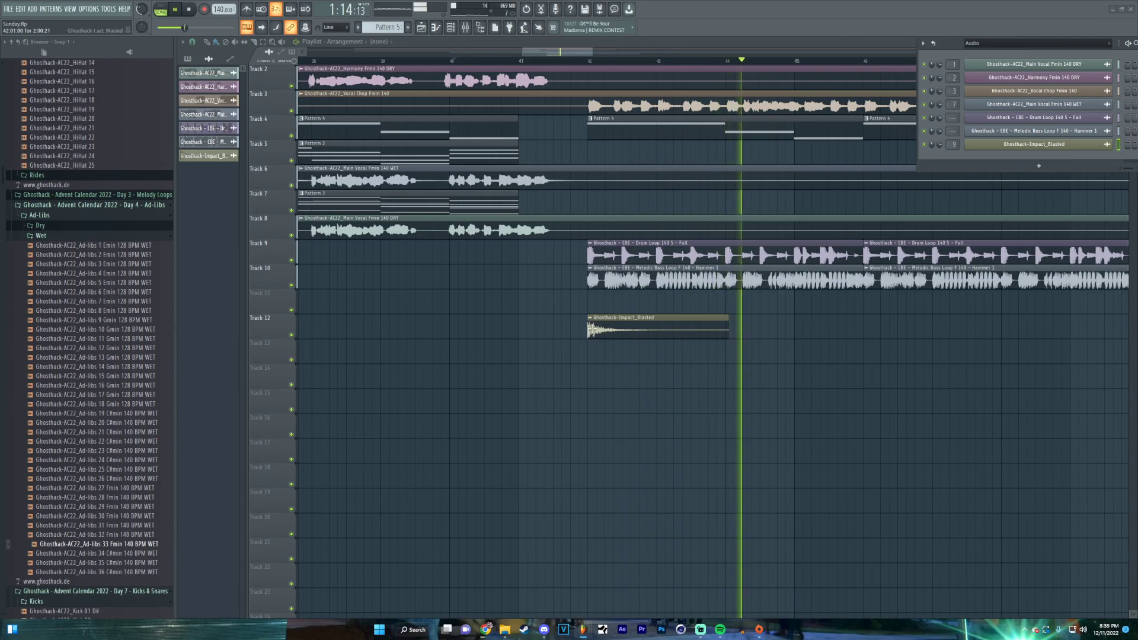
scroll(724, 401, down, 2)
drag(724, 401, 457, 449)
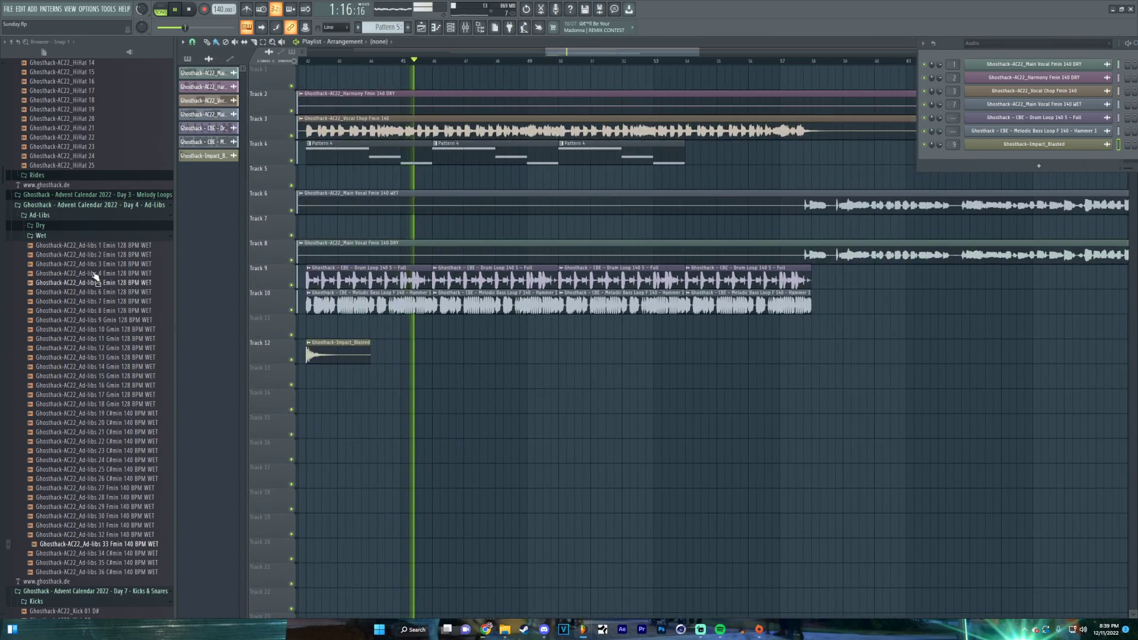
click(60, 236)
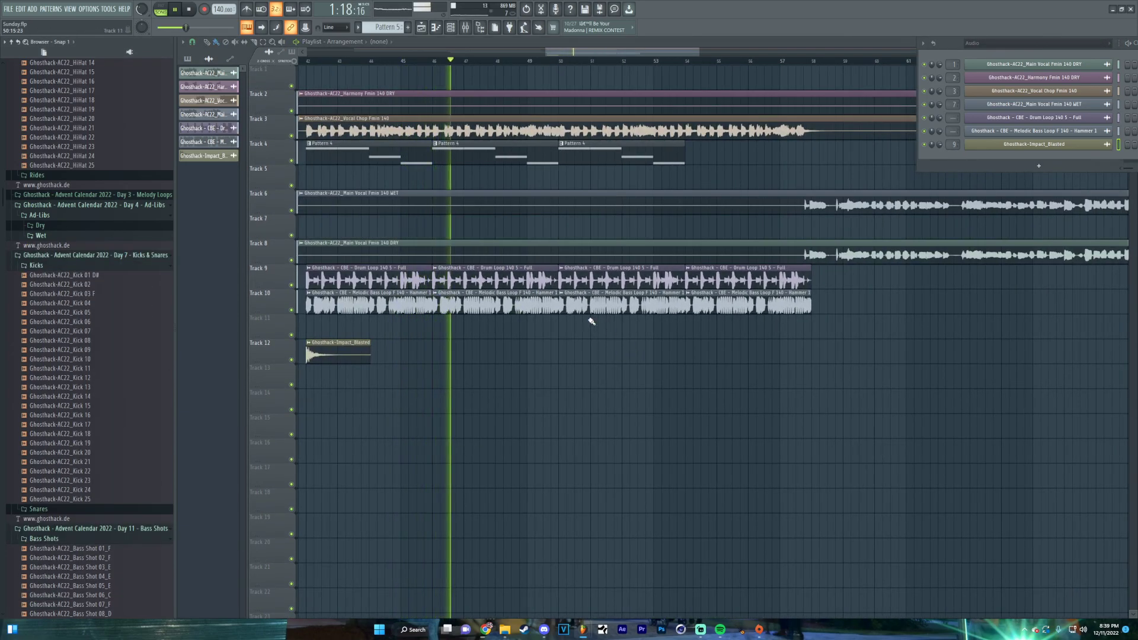
Add a fourth Pattern 4 clip on Track 4 at bar 54, extending the bass line to the end of the drum loops
scroll(601, 336, down, 2)
drag(669, 407, 645, 415)
click(563, 160)
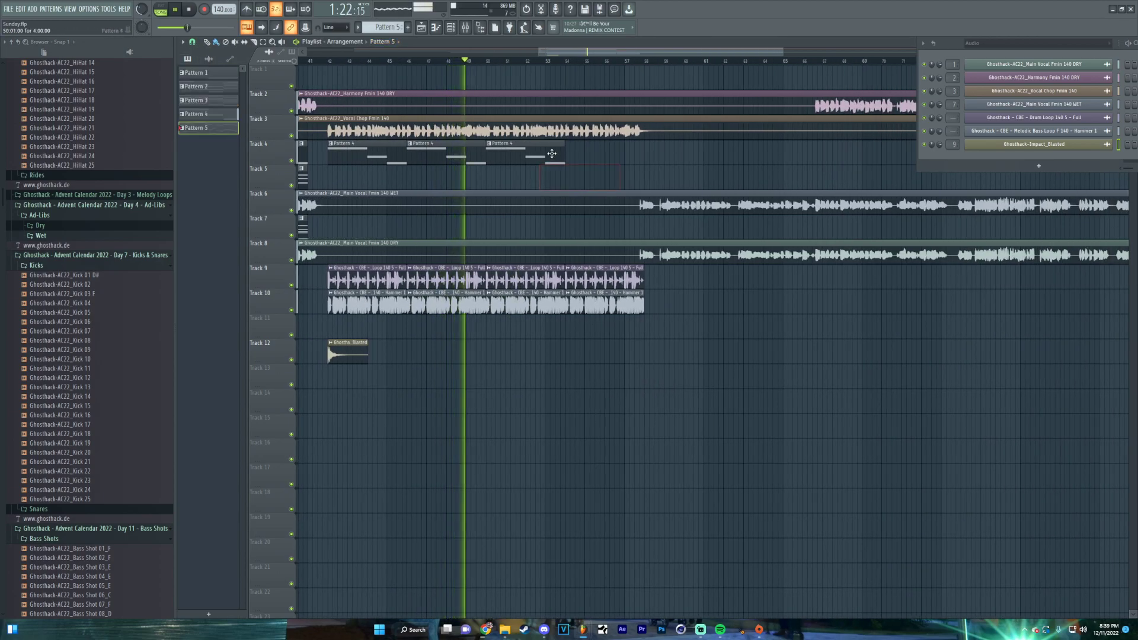
click(570, 158)
scroll(583, 200, up, 1)
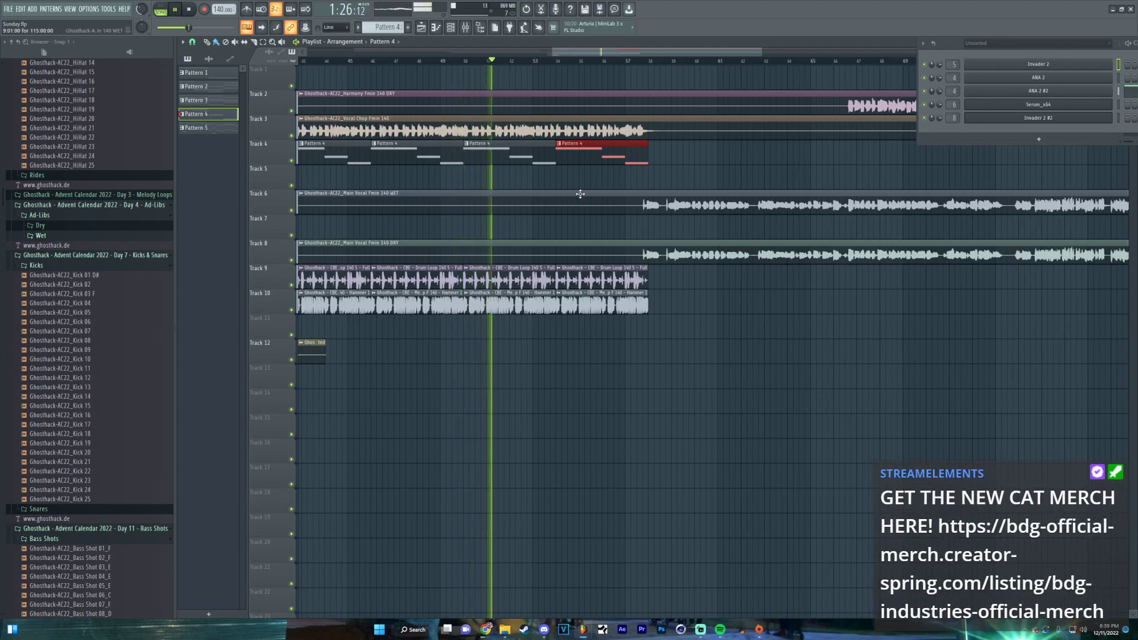
scroll(603, 191, left, 1)
scroll(603, 192, left, 2)
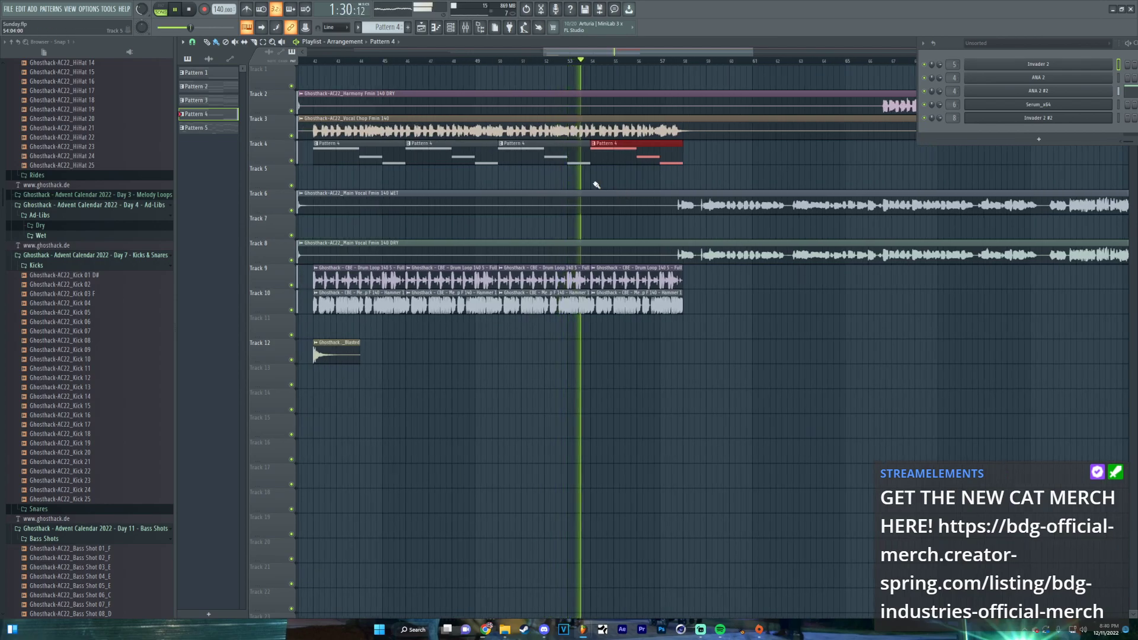
click(453, 155)
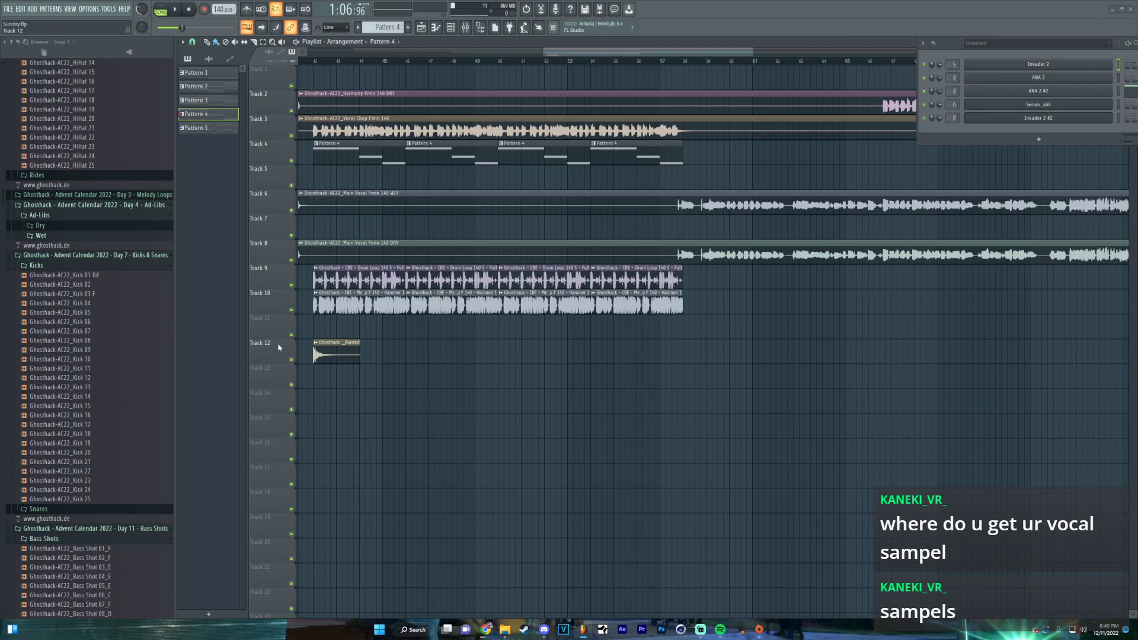
Play the transition into the drum loops, stop playback and dismiss the Origin sign-in window
scroll(588, 354, left, 5)
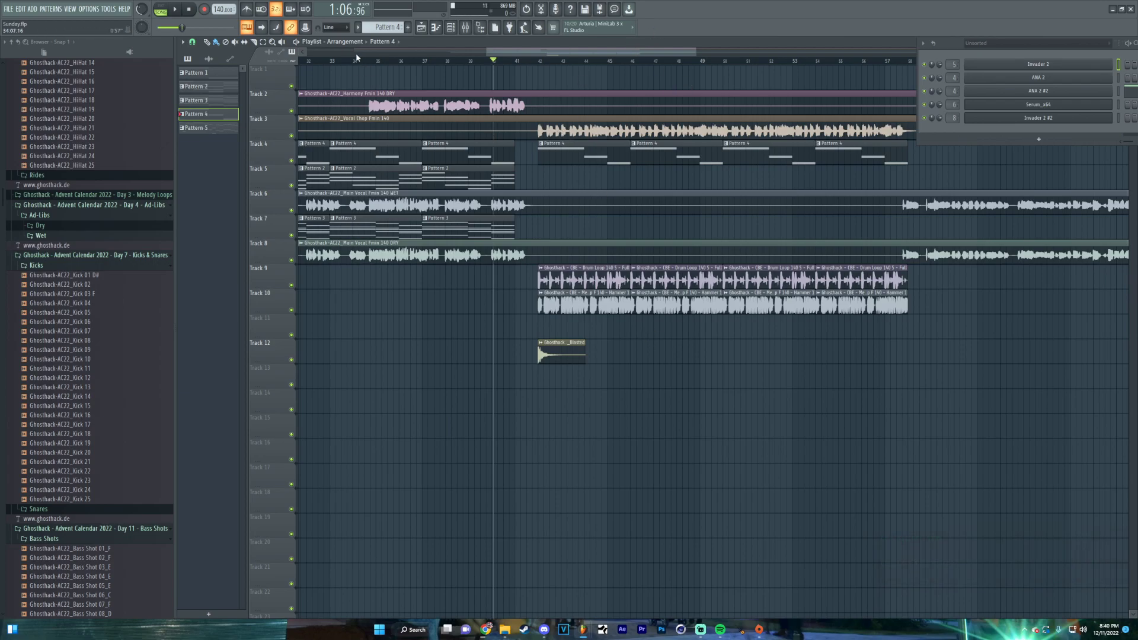
key(space)
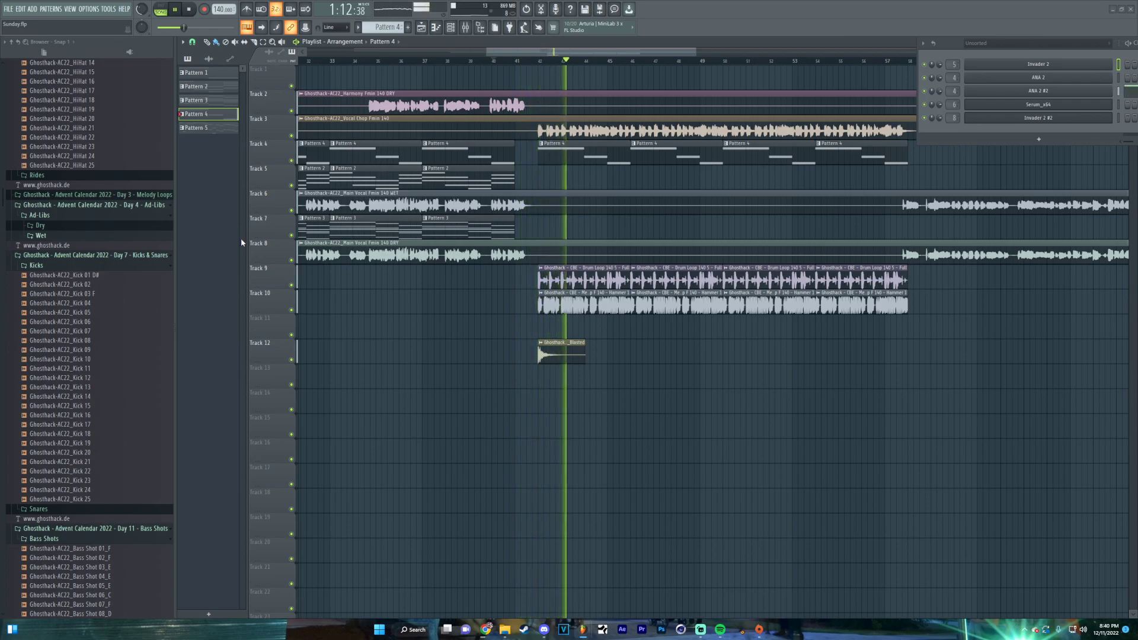
click(176, 9)
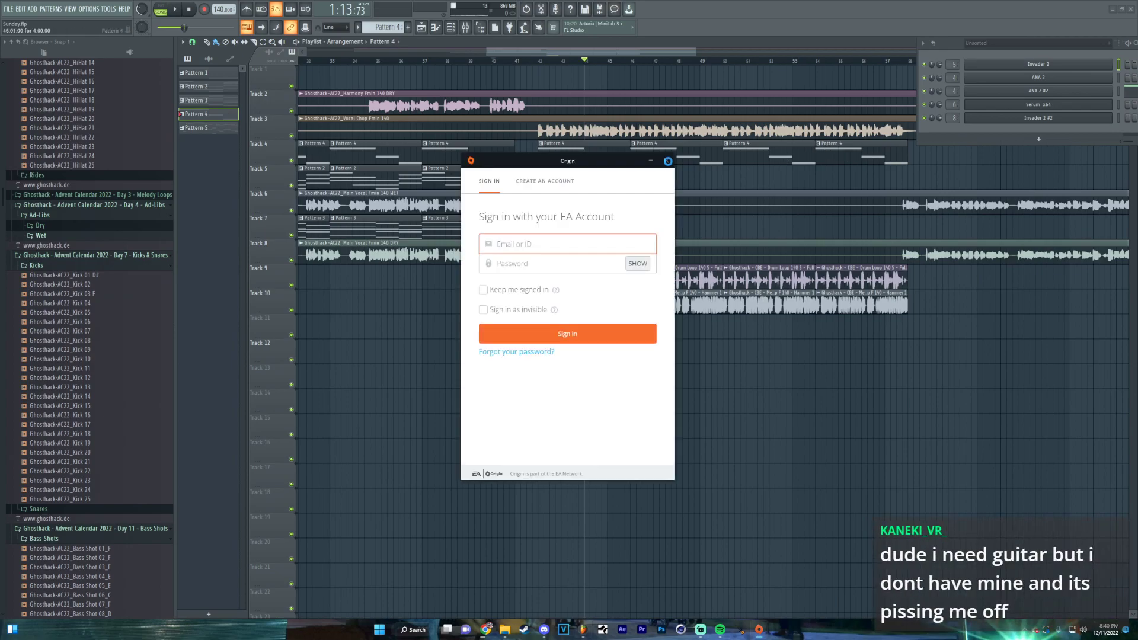
click(667, 161)
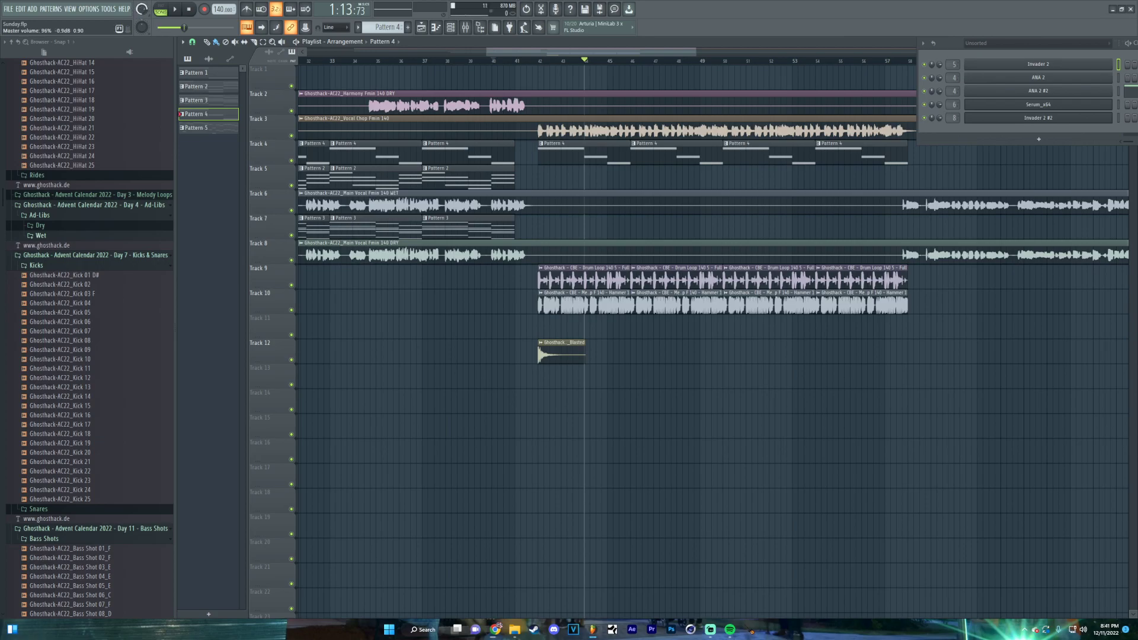
Resume playback through the drum loop section, select Pattern 2 from its Track 5 clip and stop the song
click(175, 10)
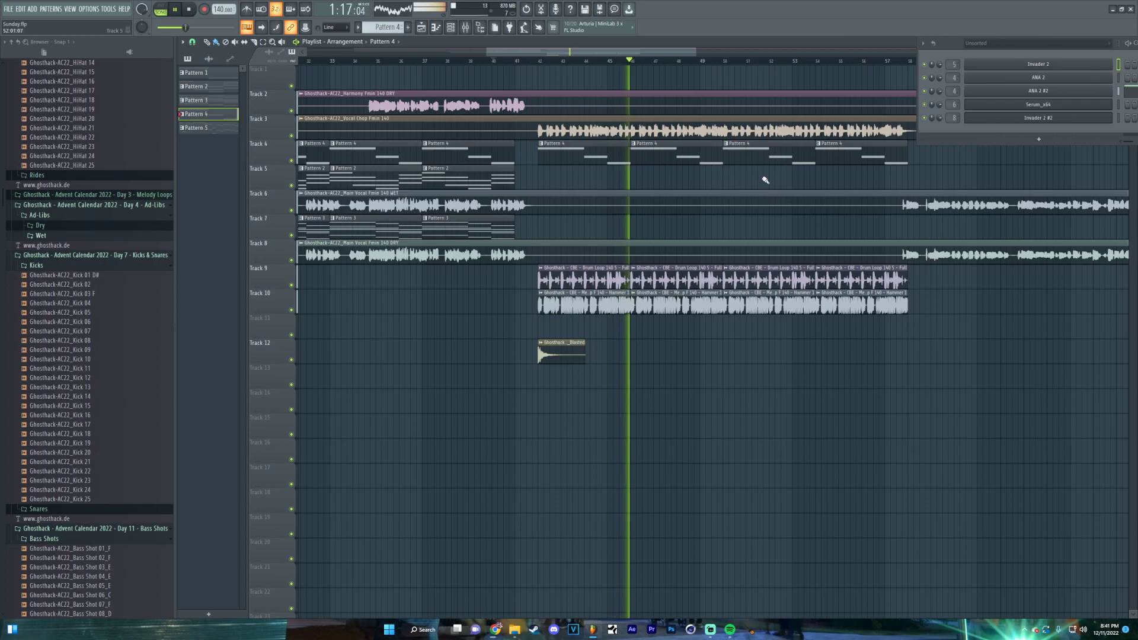
scroll(712, 184, right, 3)
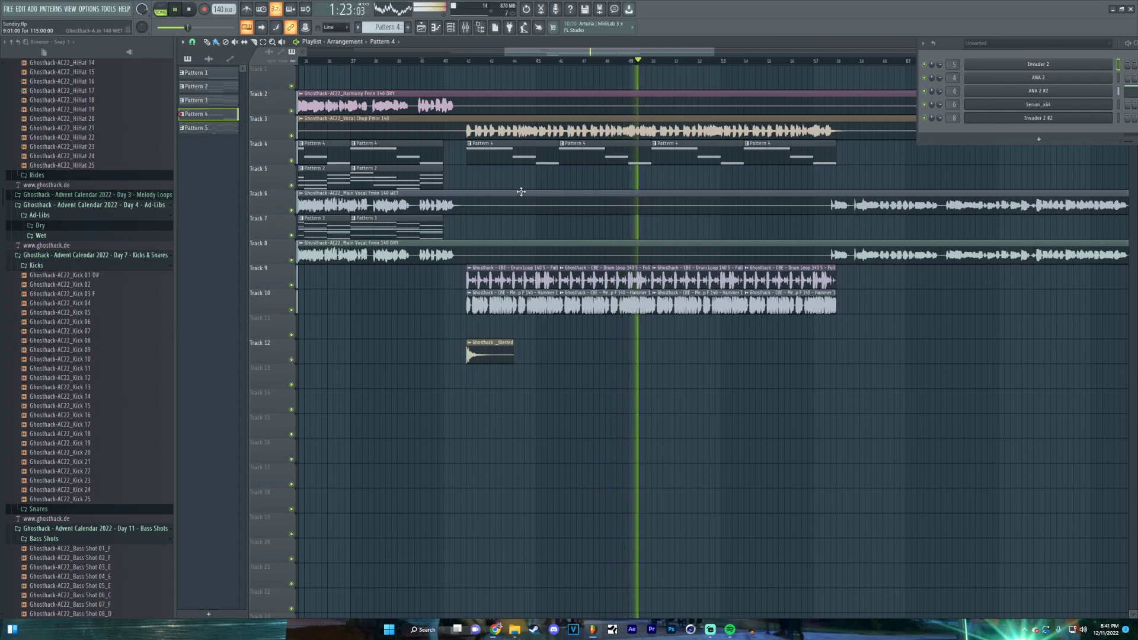
click(420, 184)
key(space)
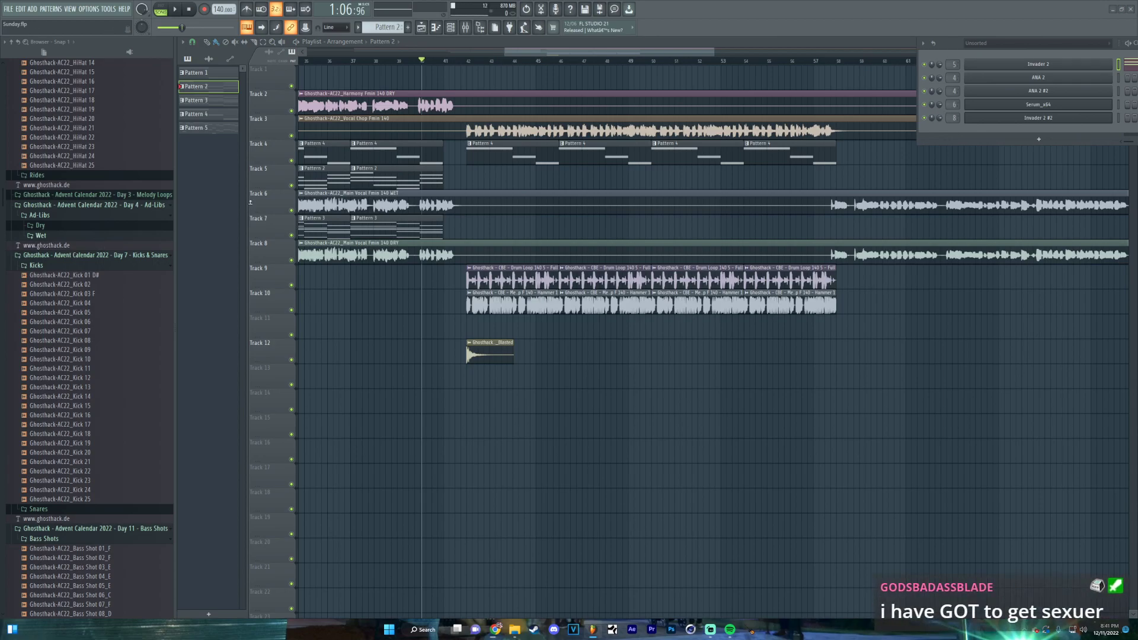
Add a new Serum_x64 channel, show all channels in the rack and route the new synth to mixer track 10
click(1028, 142)
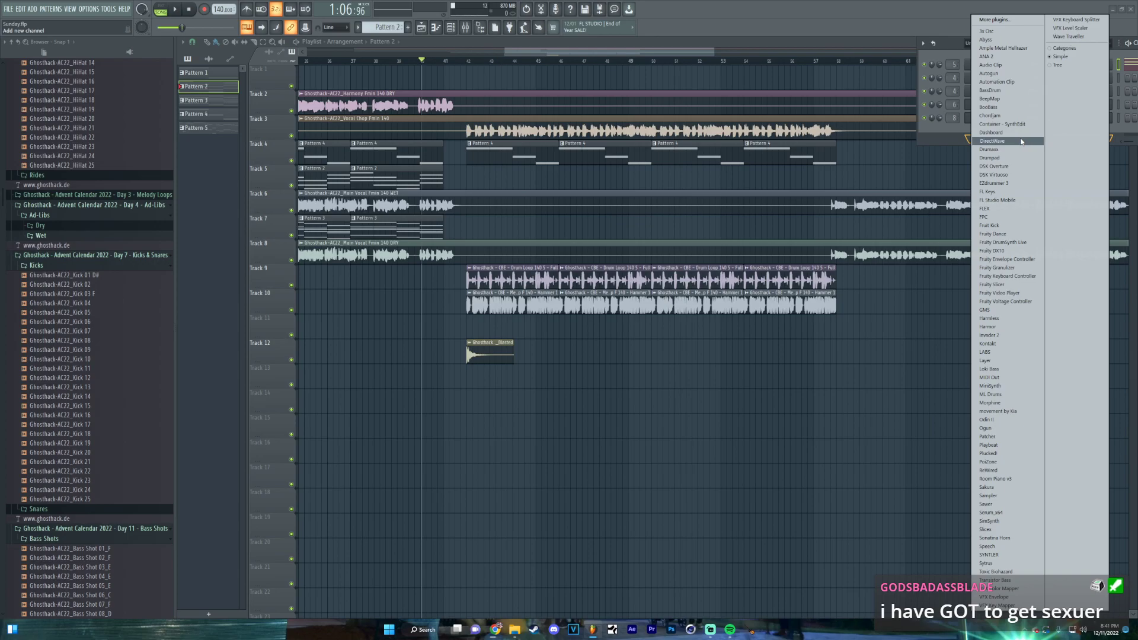
click(1010, 514)
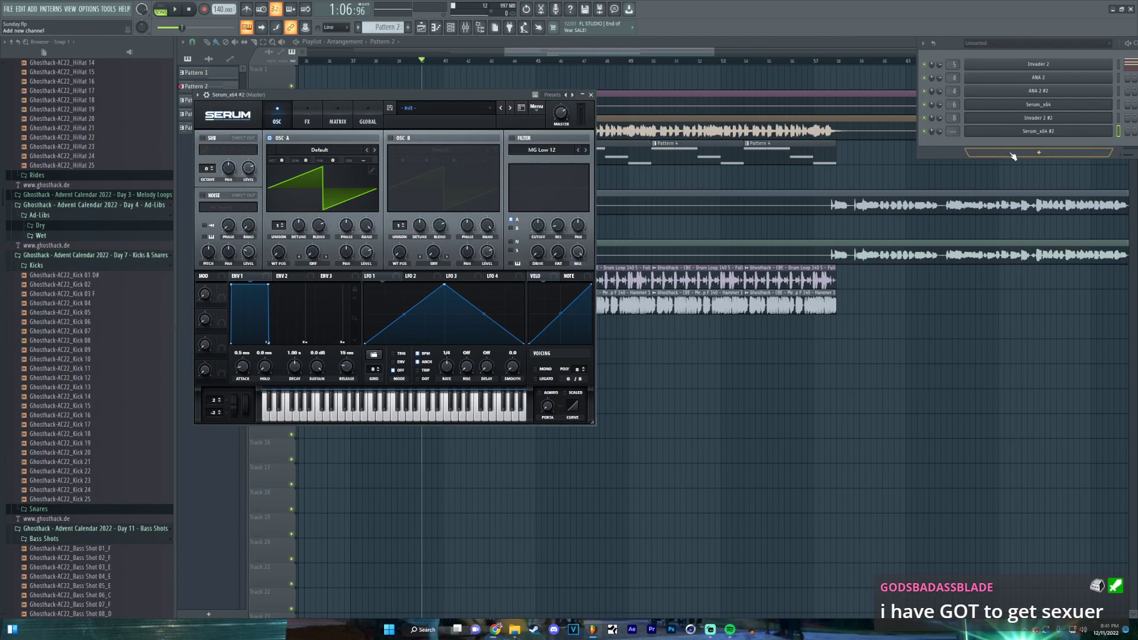
click(1003, 43)
click(1005, 54)
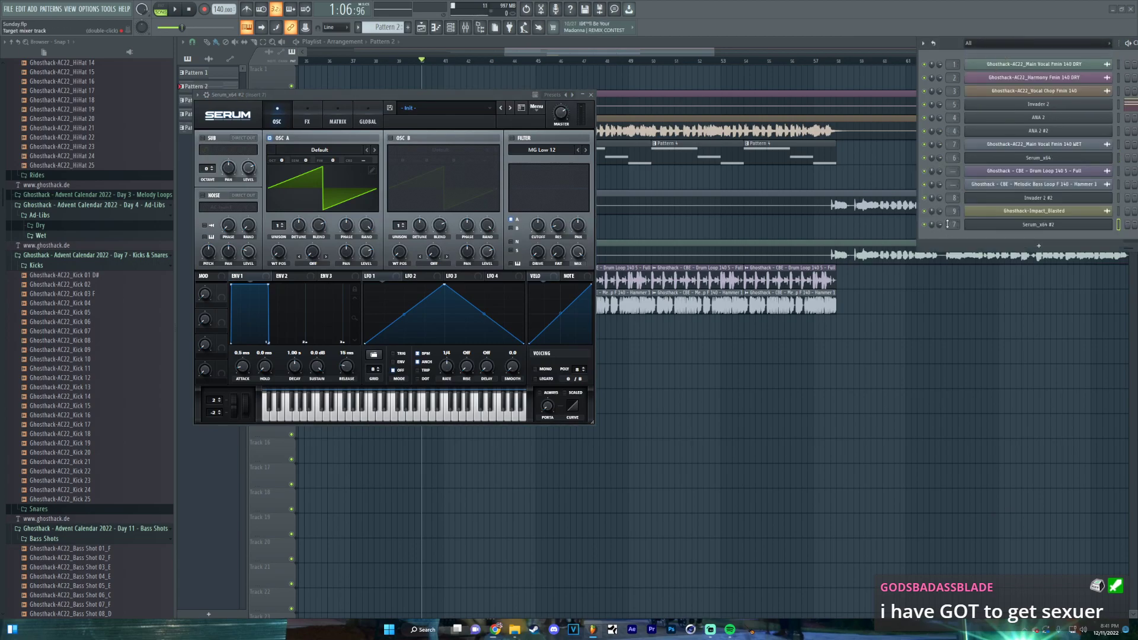
click(973, 245)
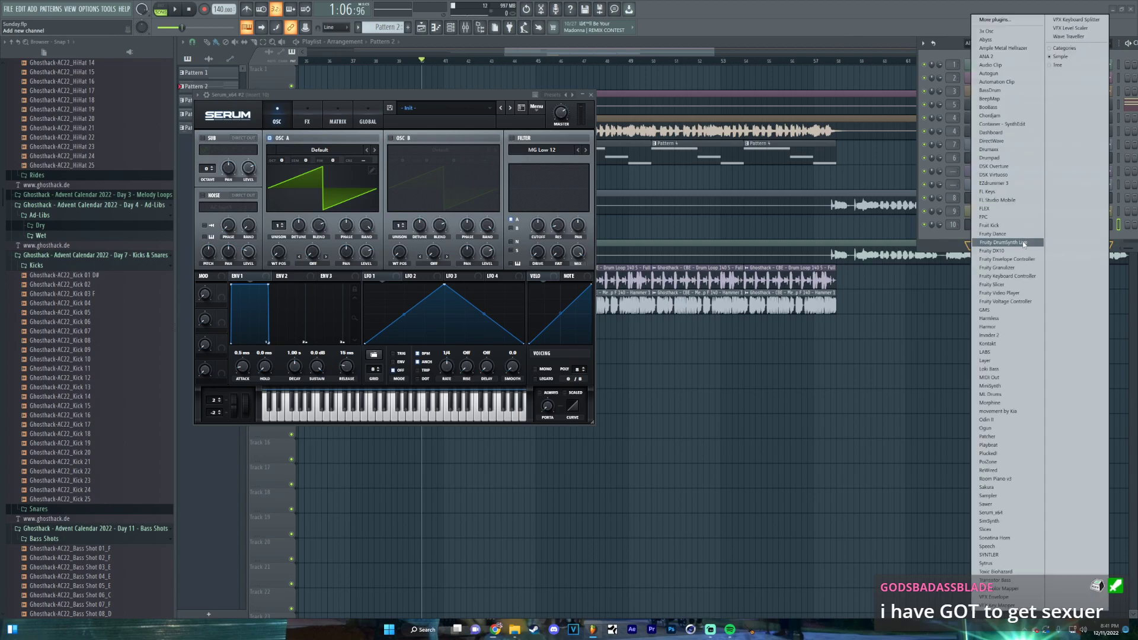
click(935, 239)
click(969, 243)
click(665, 123)
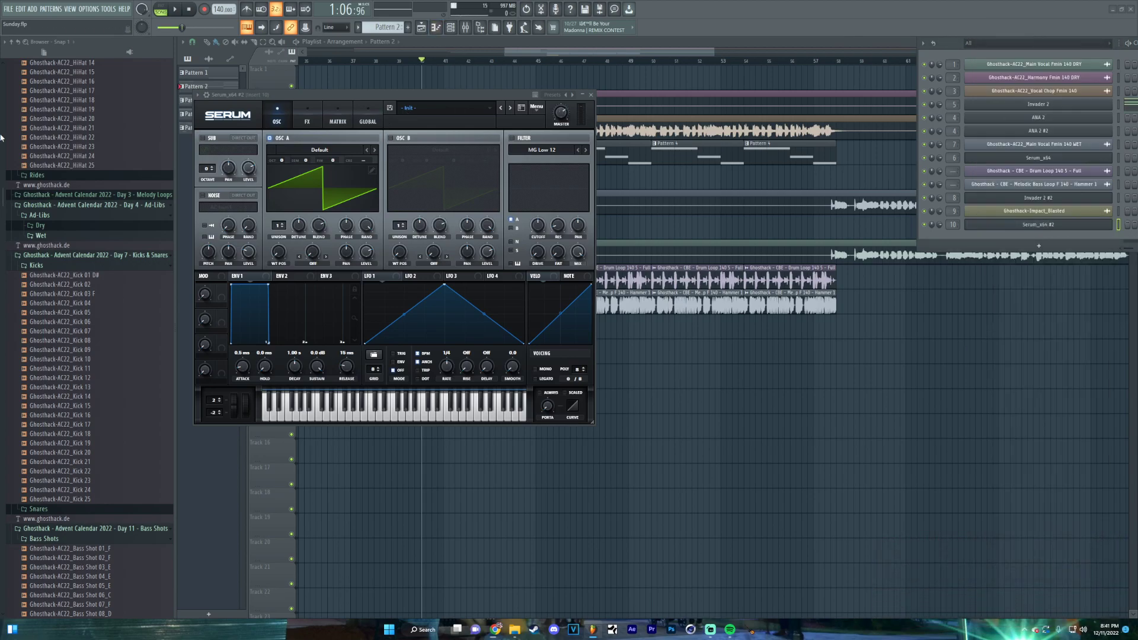
Create Pattern 6 with the Pattern 2 chords on Serum_x64 #2 and place it on Track 5 at bar 42
click(409, 27)
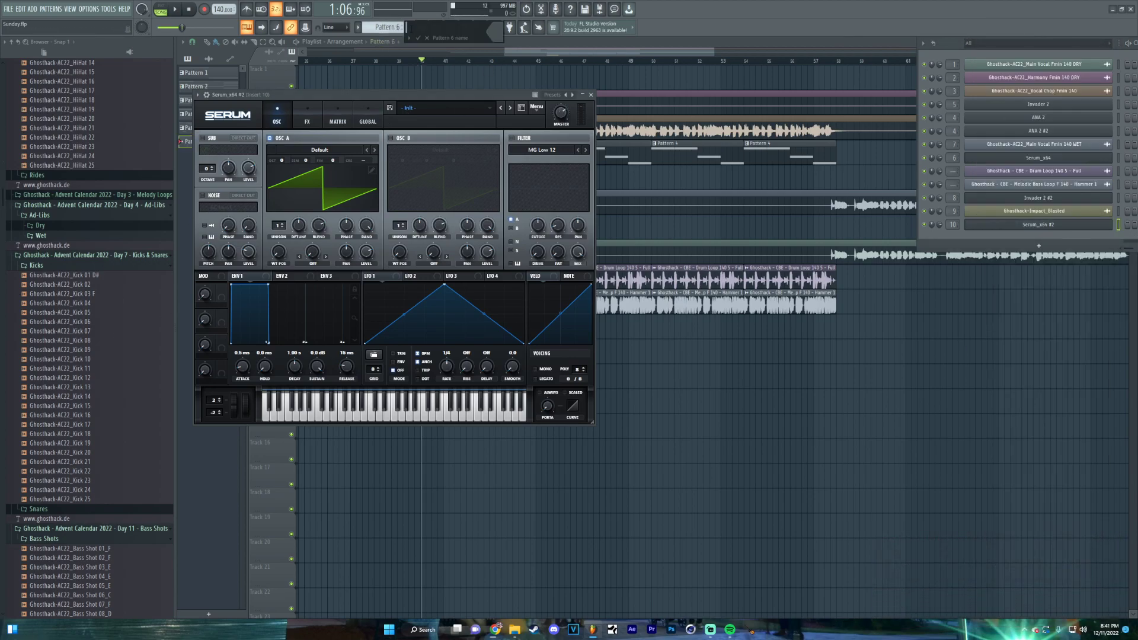
click(419, 38)
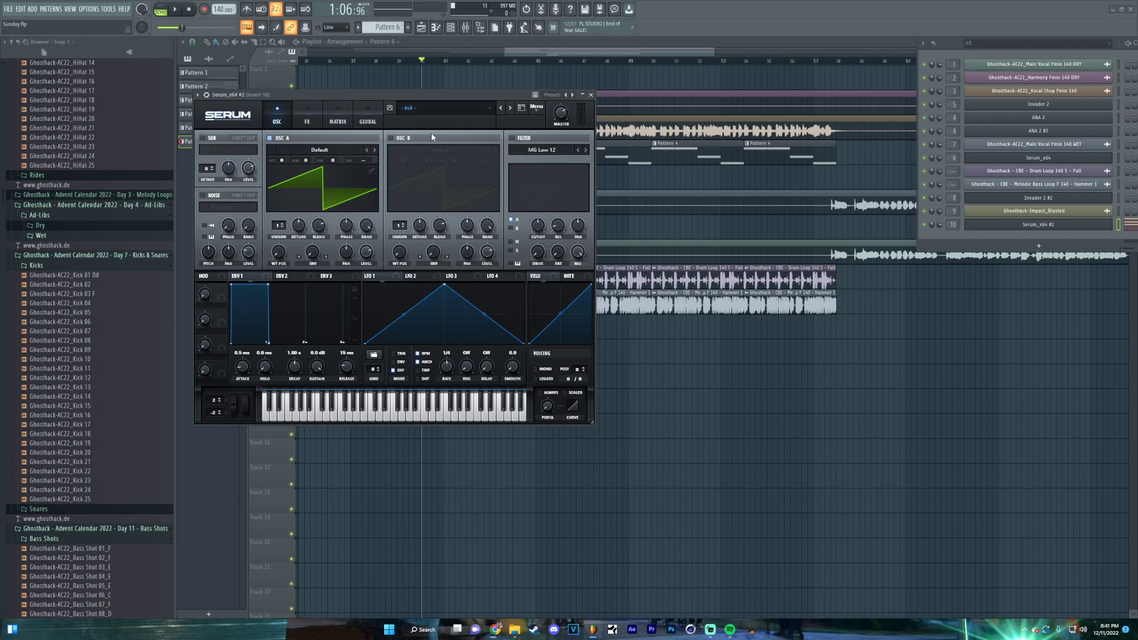
drag(412, 94, 425, 372)
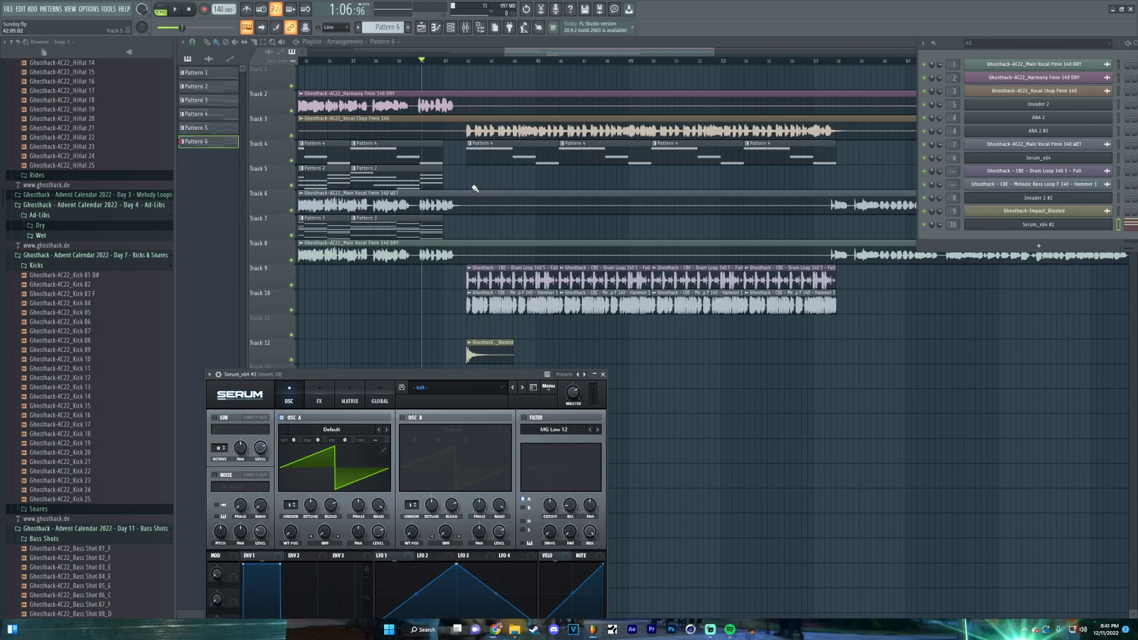
click(471, 184)
Play Pattern 6 on its own in pattern mode to hear the chords on the Serum_x64 #2 channel
click(163, 13)
click(177, 10)
click(1019, 225)
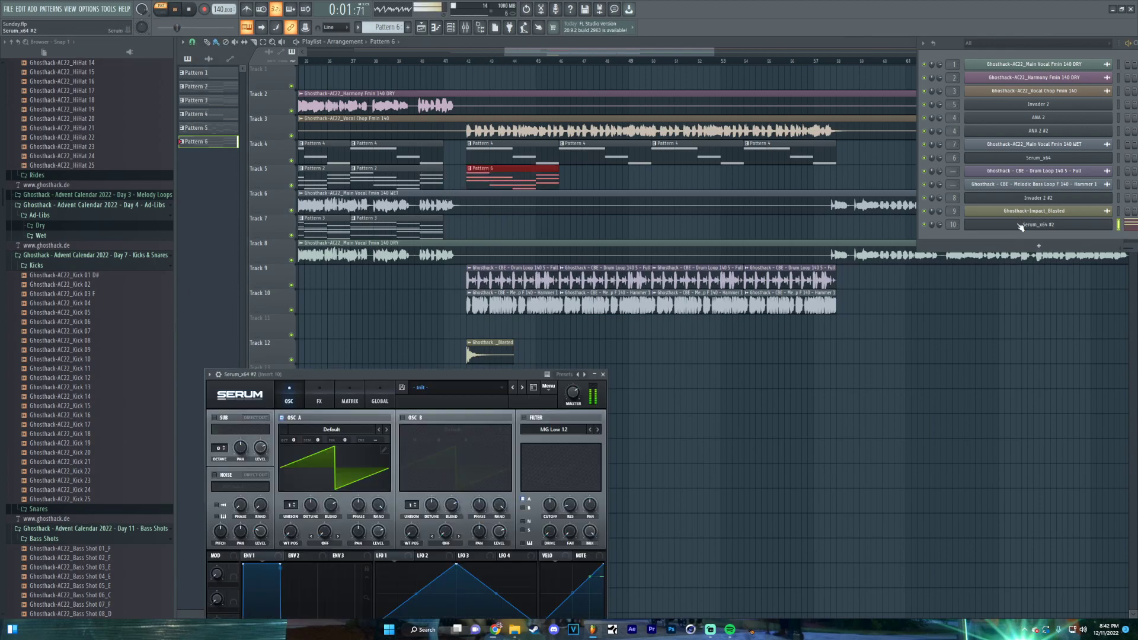
Load a preset from the Synth category on Serum_x64 #2 and audition the following presets up to SY cHello
click(523, 387)
drag(455, 374, 543, 205)
click(545, 221)
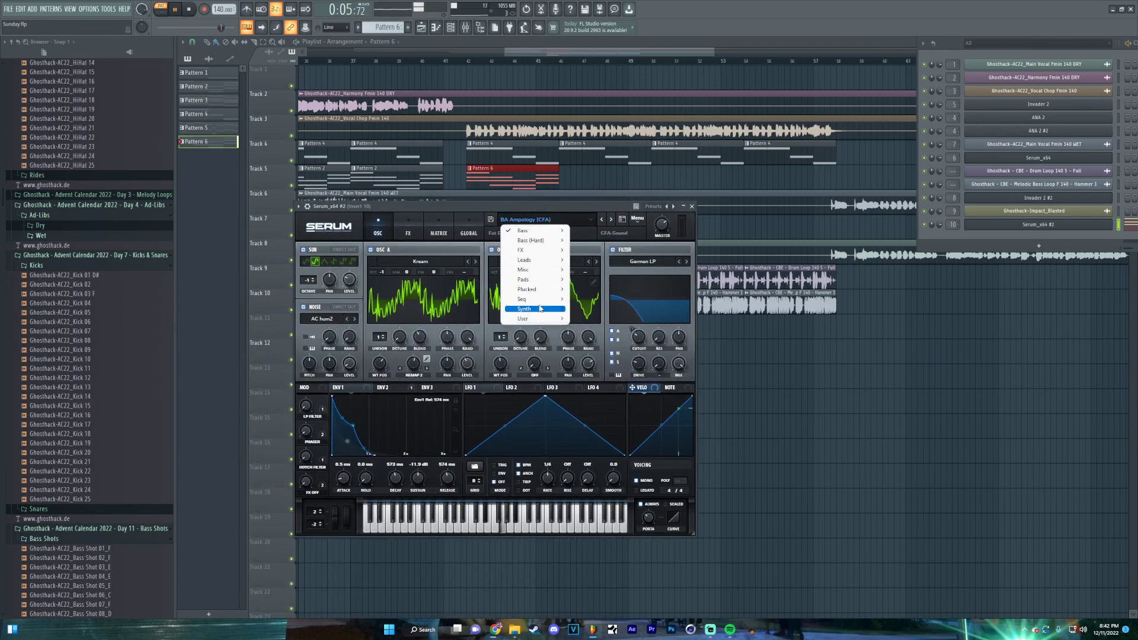
mouse_move(541, 310)
click(632, 342)
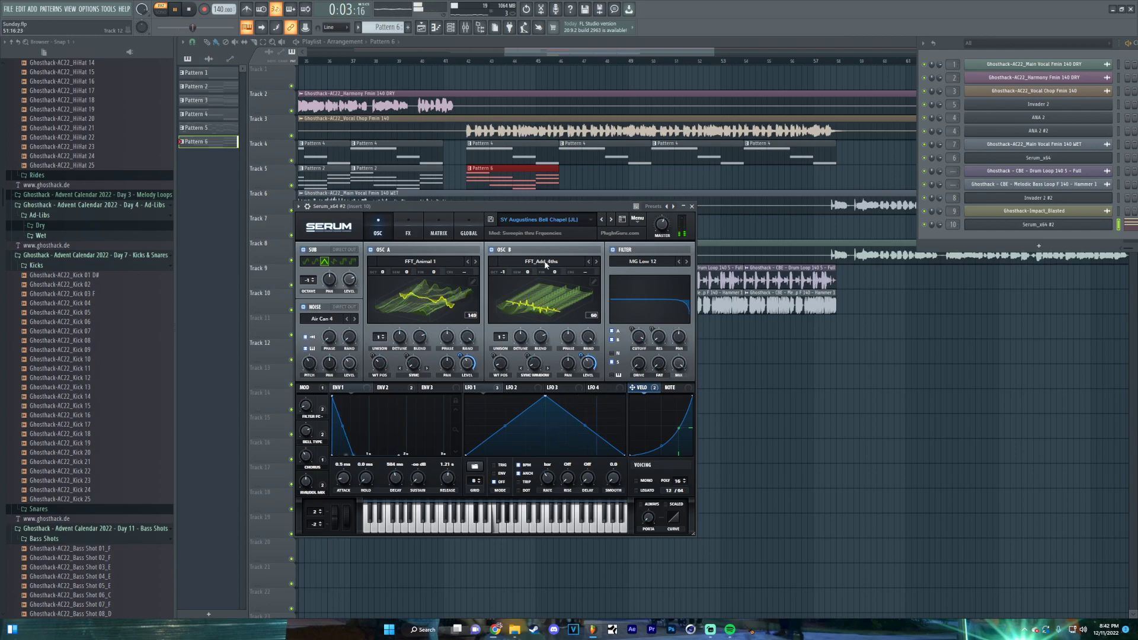
click(611, 220)
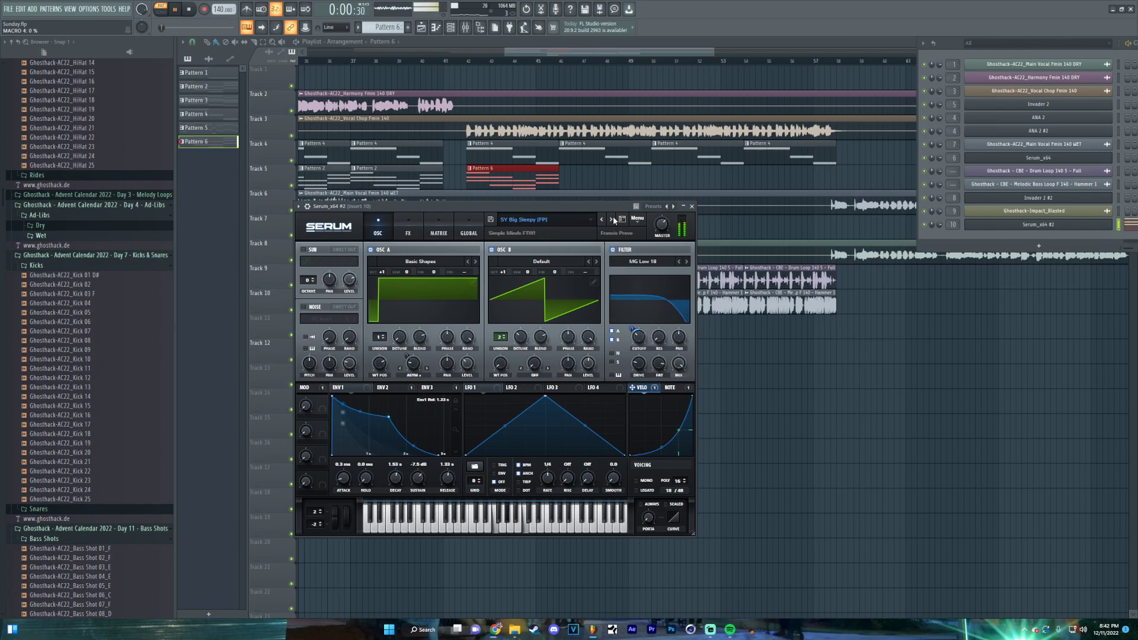
click(612, 220)
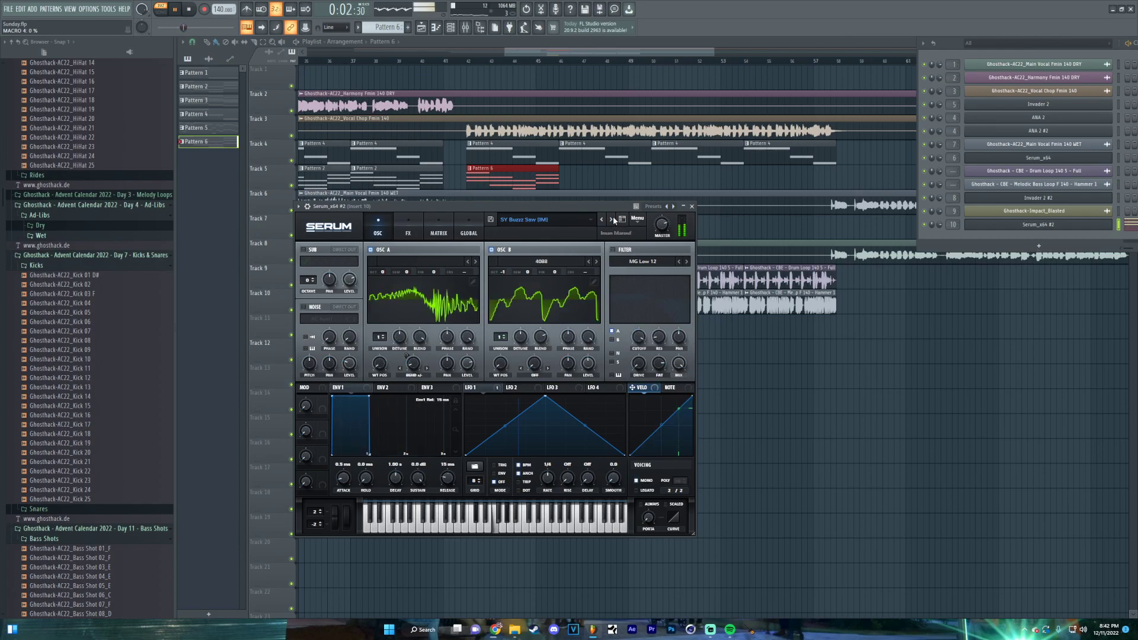
click(612, 220)
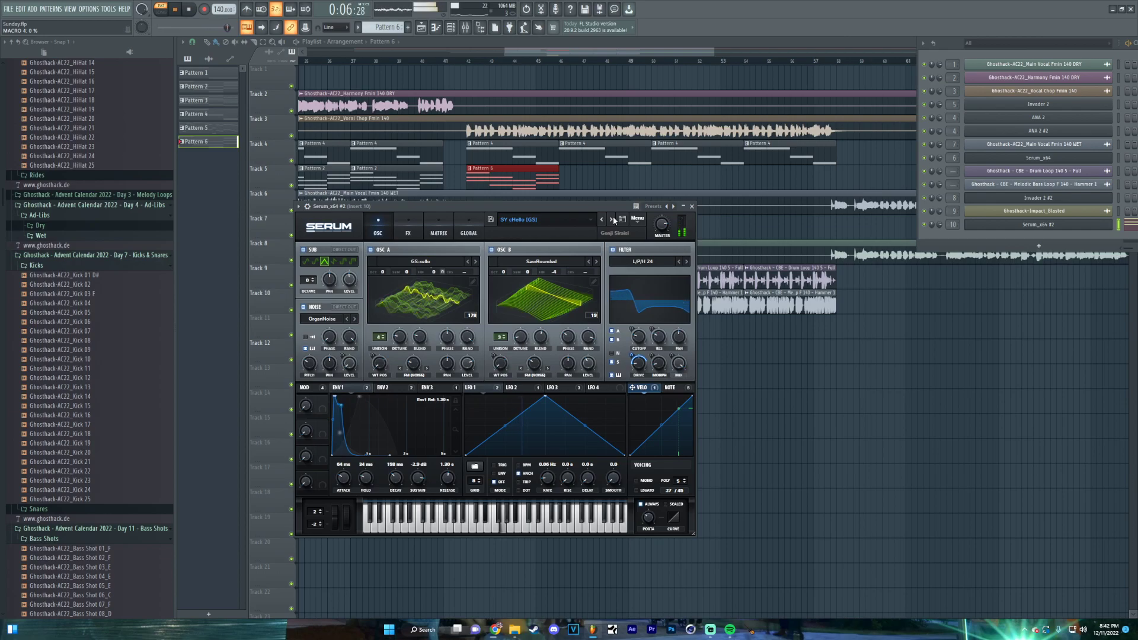
Play the song from bar 40 into the drum loop section to hear the SY cHello chords in context
click(417, 62)
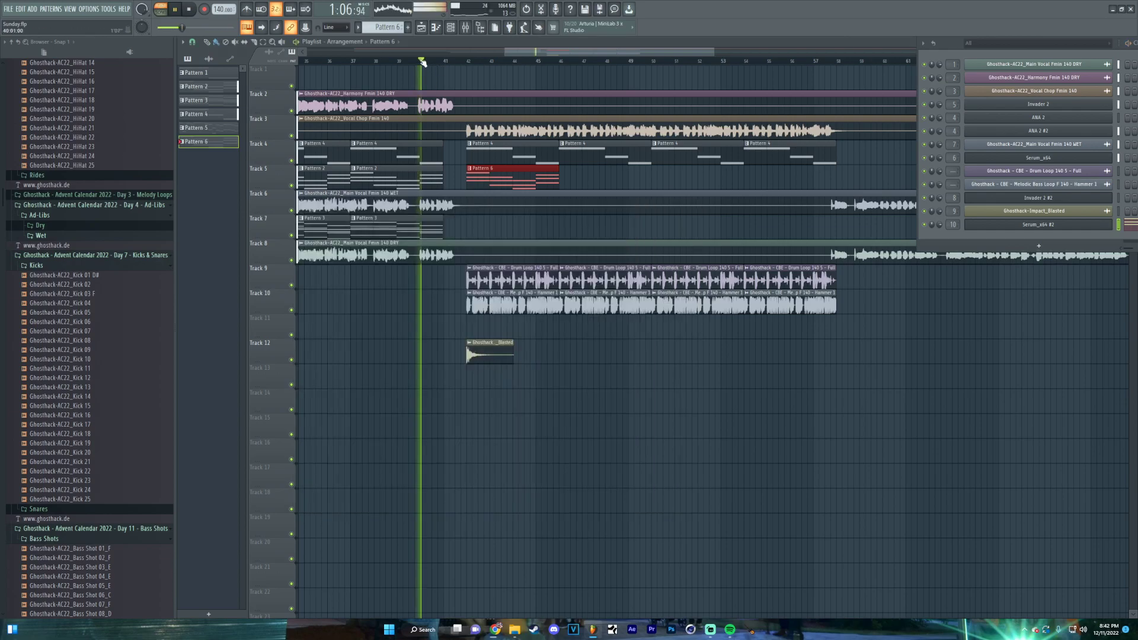
mouse_move(495, 629)
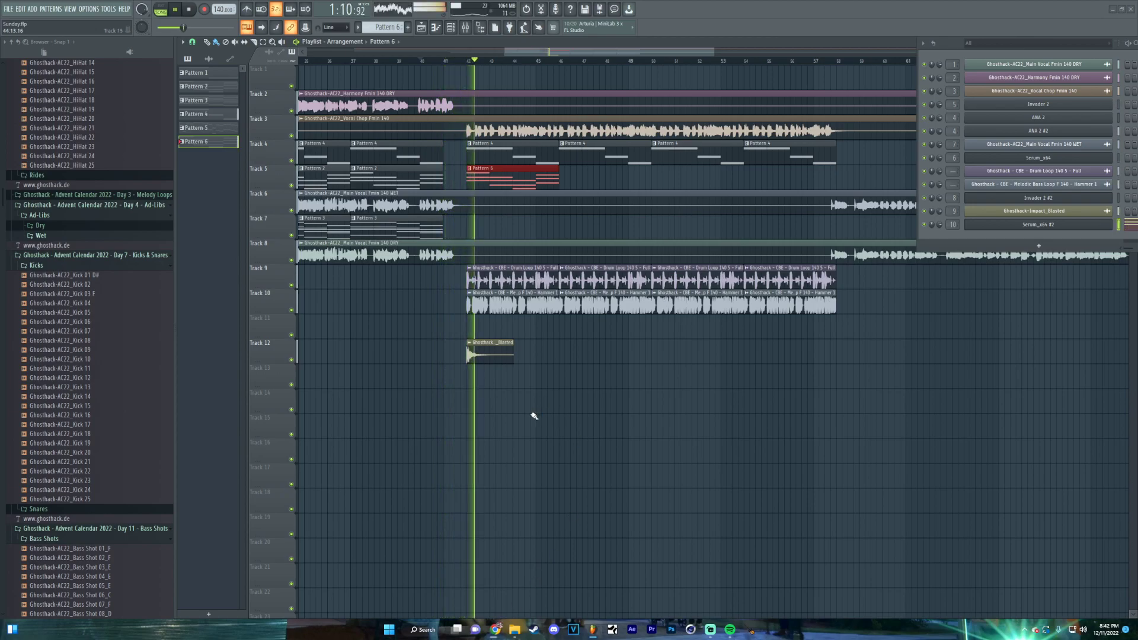
key(space)
Audition further Synth presets on Serum_x64 #2 with Pattern 6 looping in pattern mode, stopping at the SY electro chords preset
click(1038, 225)
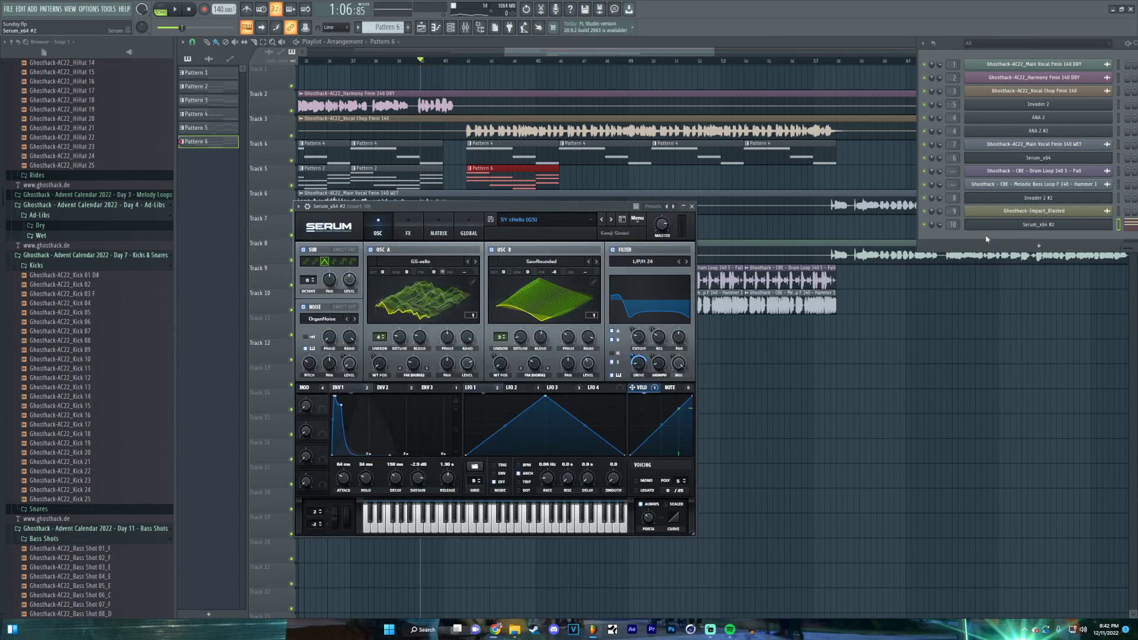
click(160, 9)
key(space)
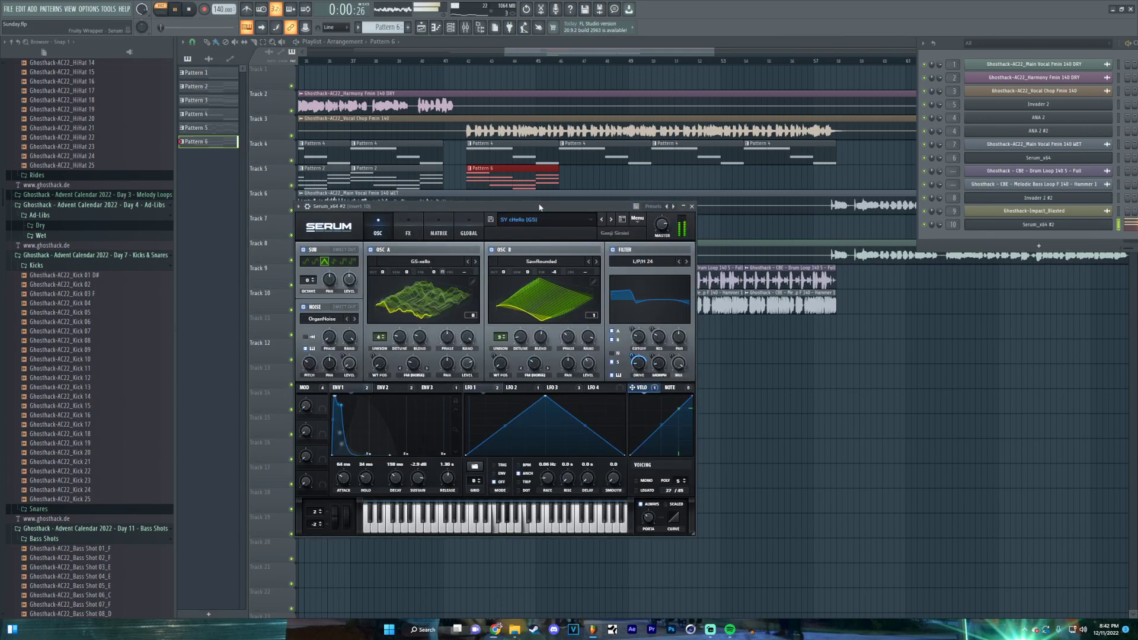
click(613, 219)
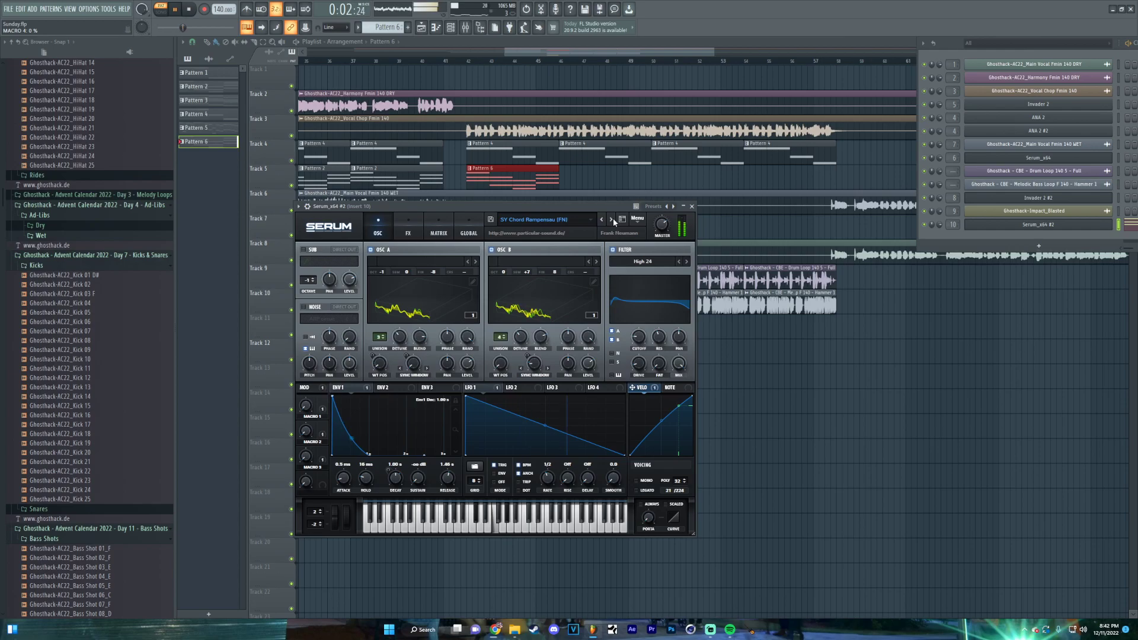
click(612, 219)
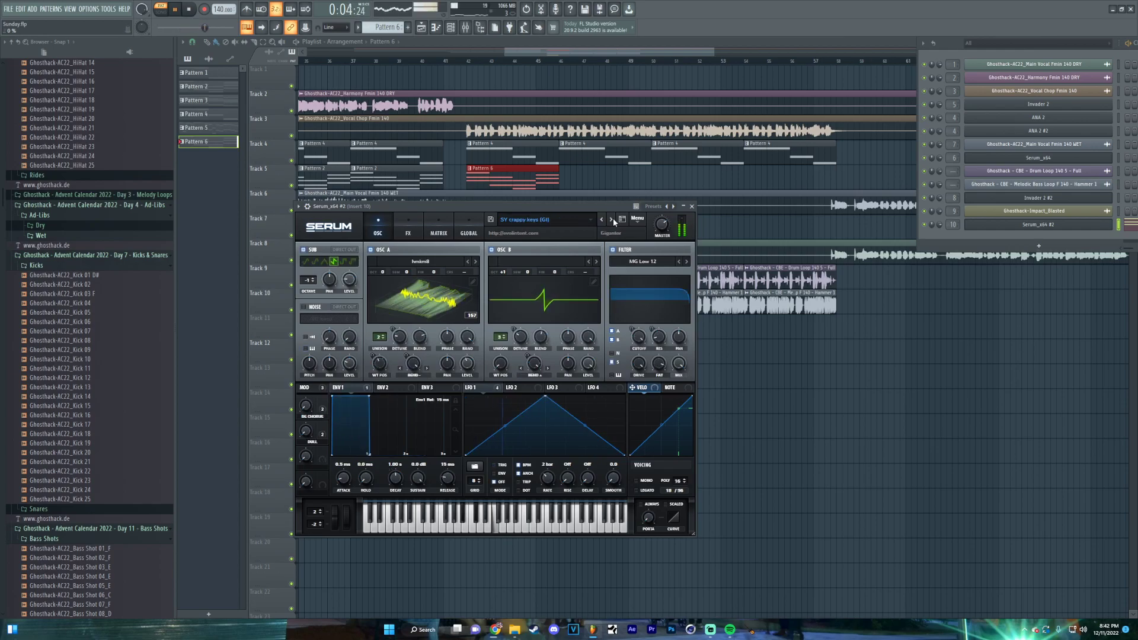
click(612, 219)
click(613, 220)
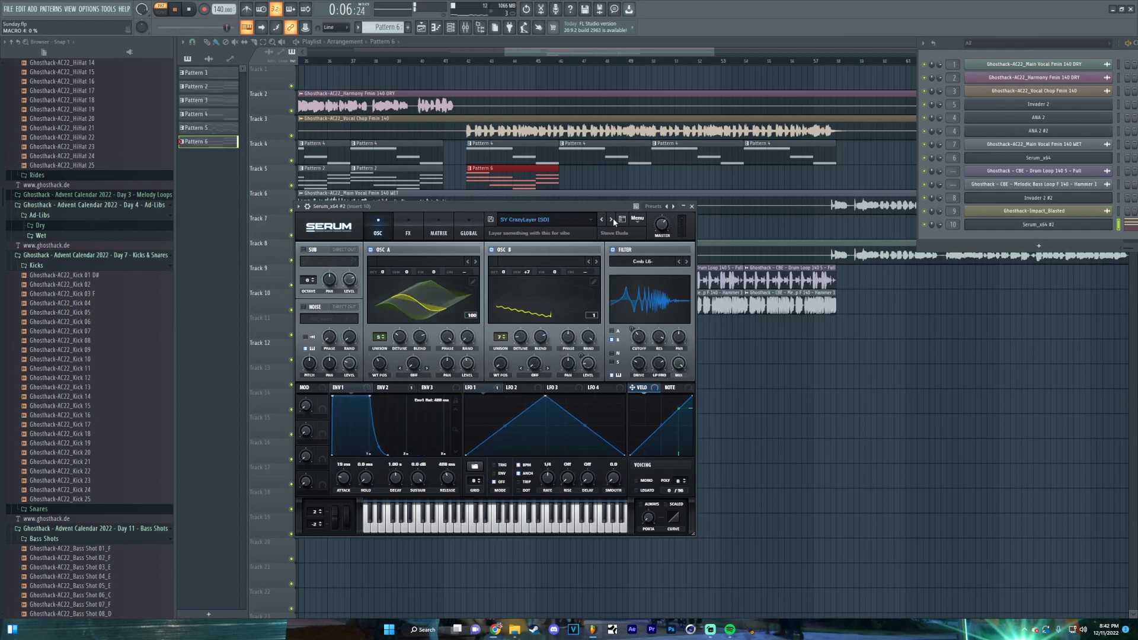
click(613, 219)
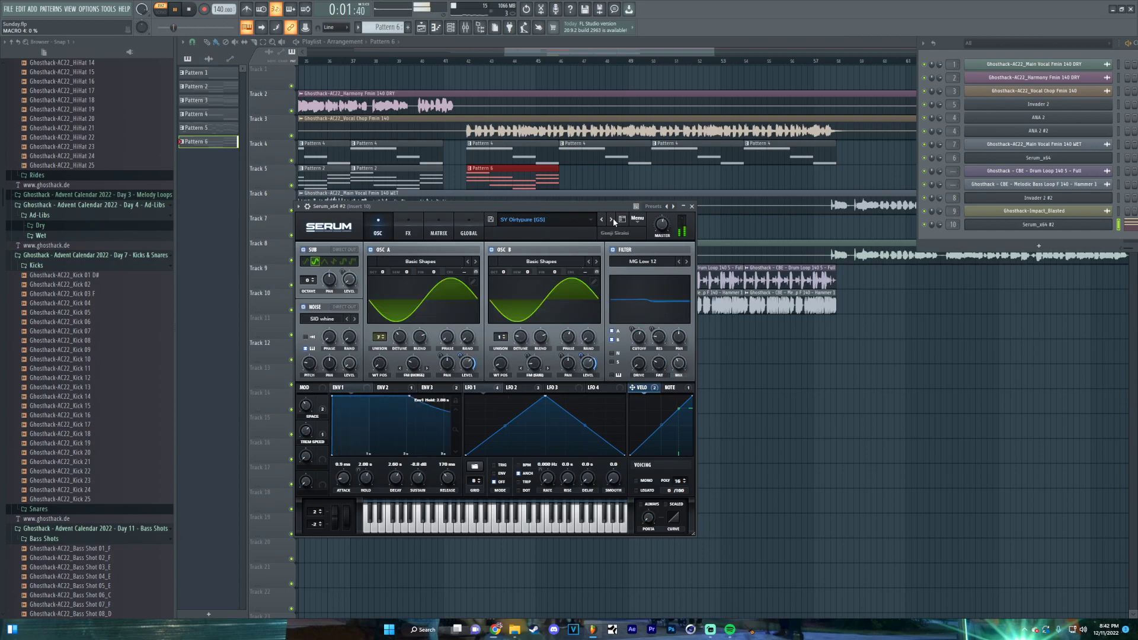
click(612, 220)
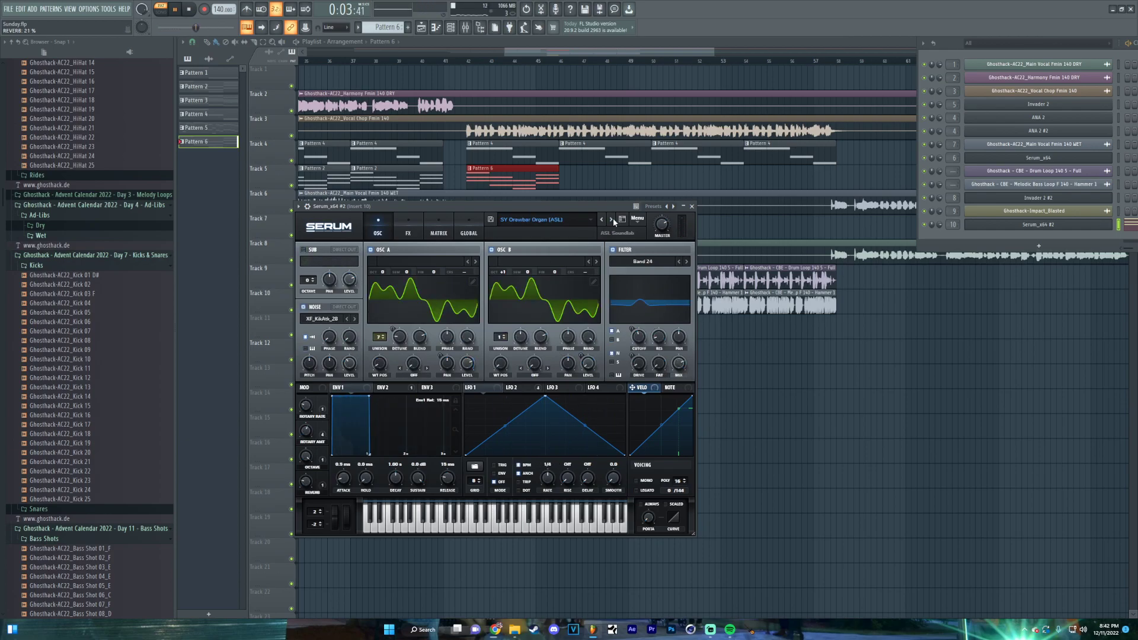
click(613, 219)
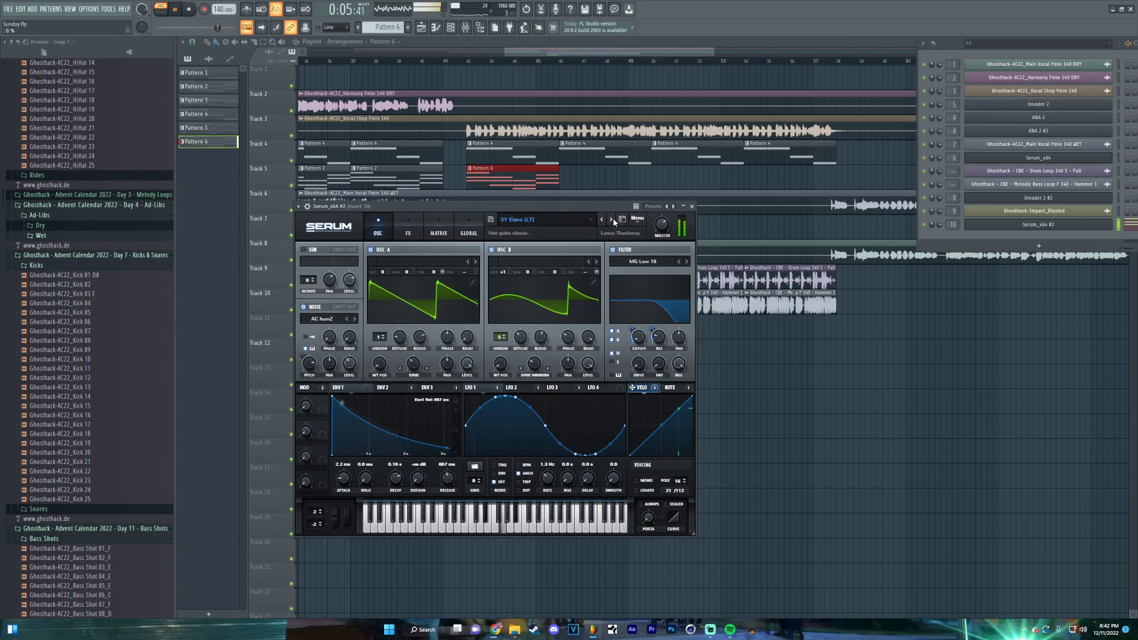
click(613, 219)
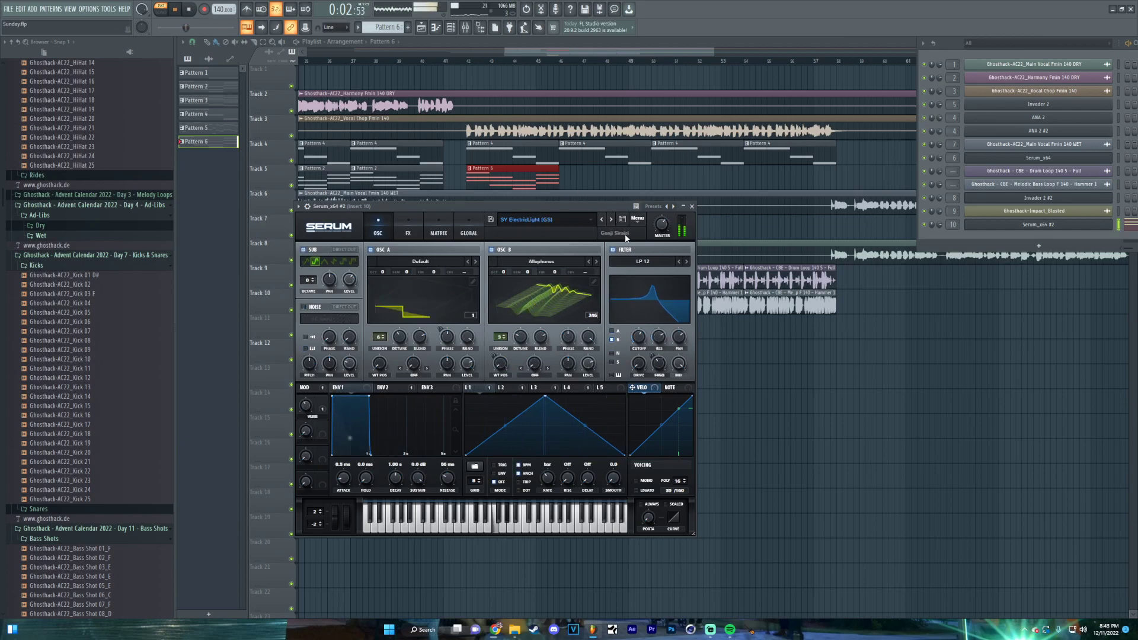
click(613, 219)
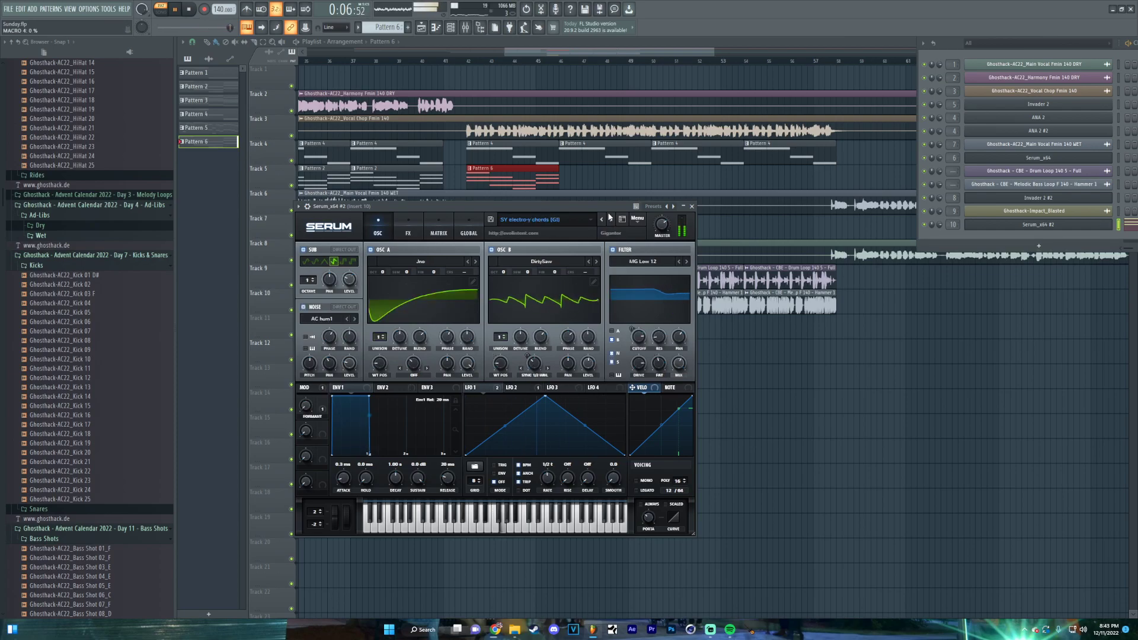
Play the song from bar 40 and duplicate the Pattern 6 clip three times on Track 5, filling it to bar 58
click(426, 61)
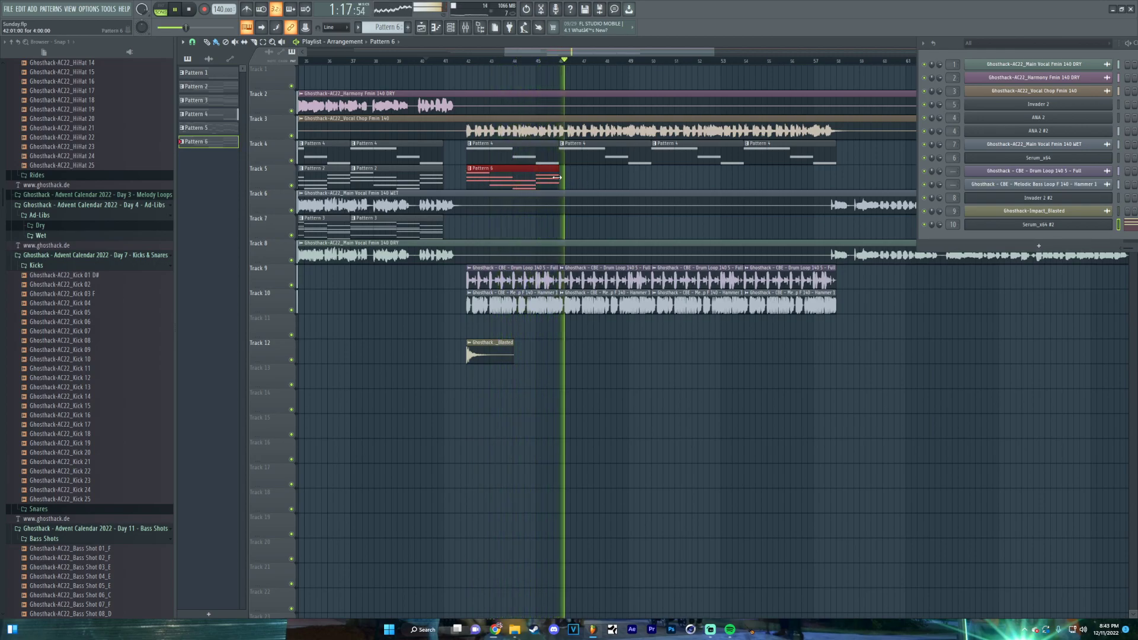
key(ctrl+b)
key(ctrl+b)
key(ctrl+b)
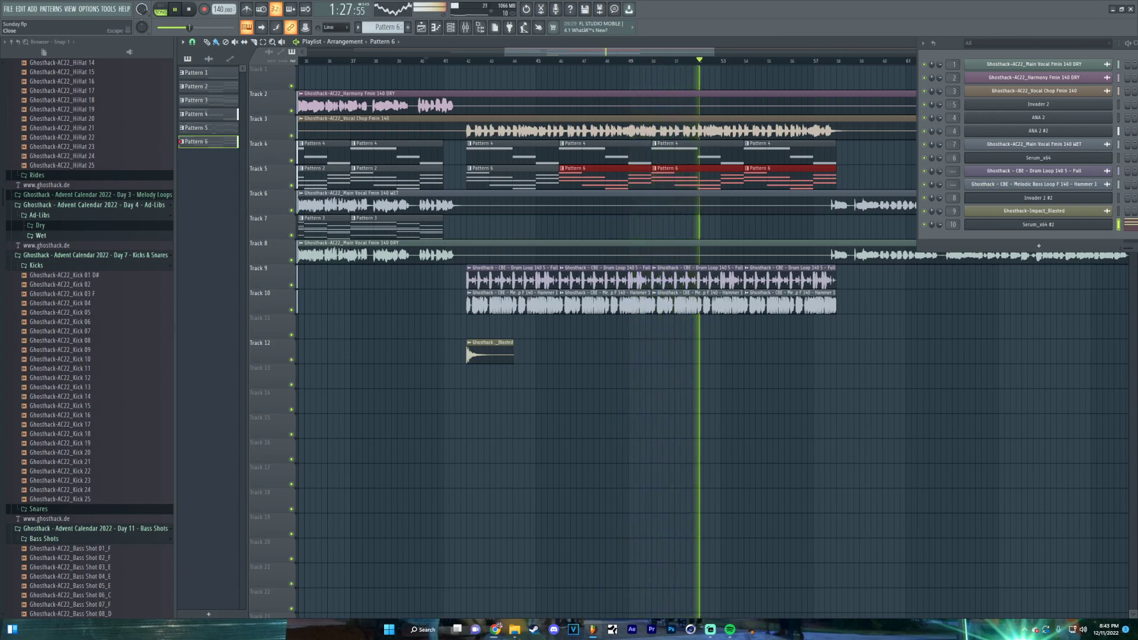
key(space)
Audition more Serum_x64 #2 presets over the looping Pattern 6, settle on SY Hypersaw Layered and close the synth
click(1011, 225)
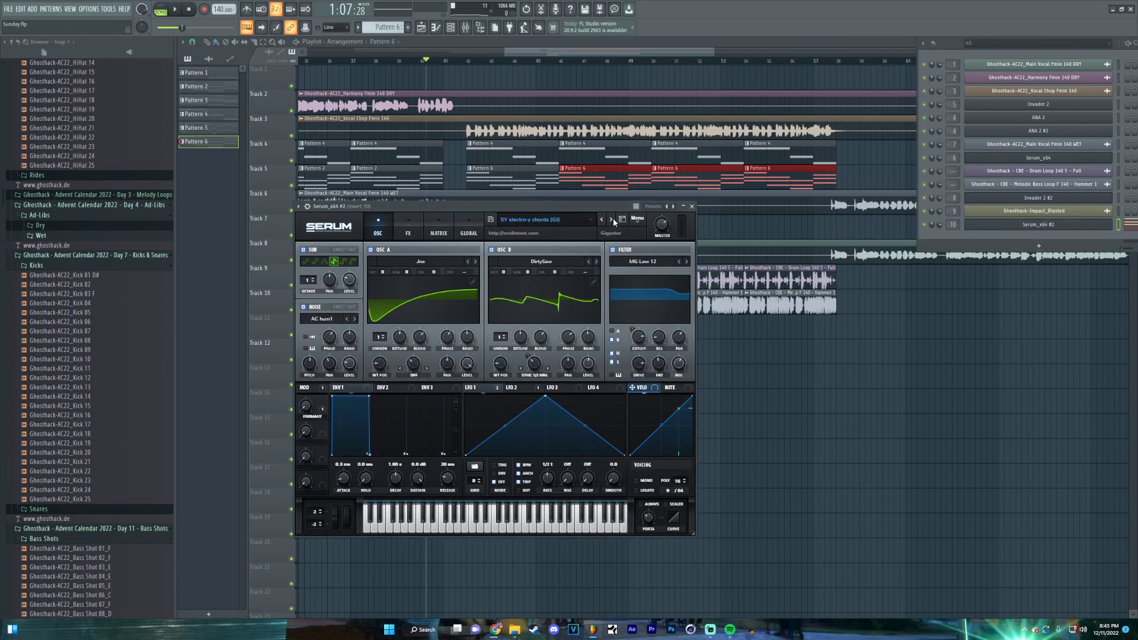
click(611, 220)
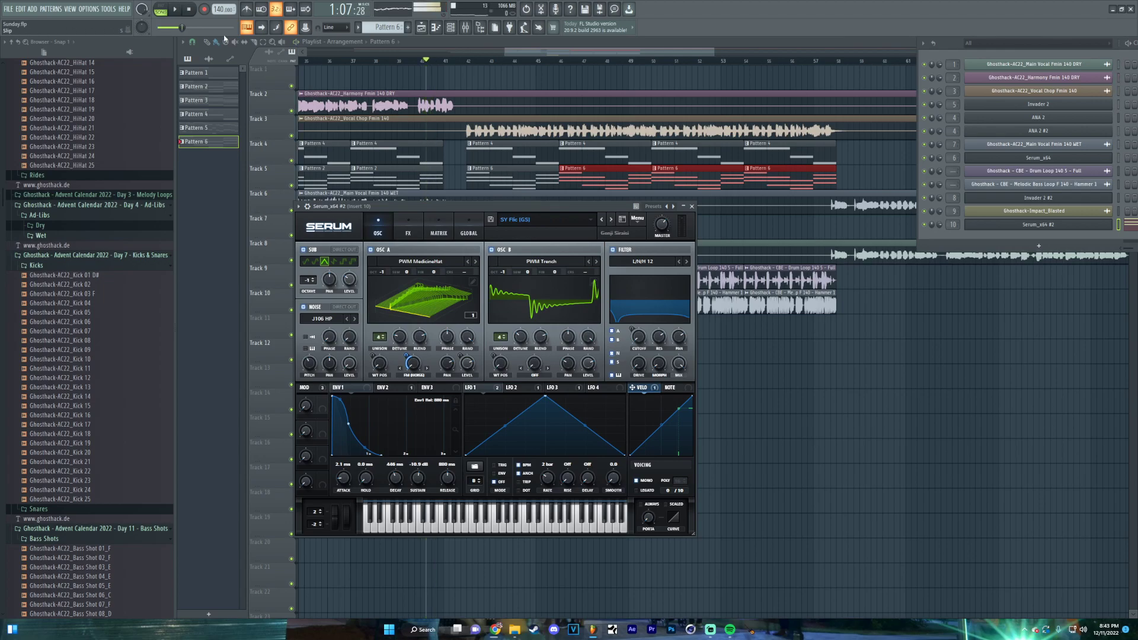
click(160, 12)
key(space)
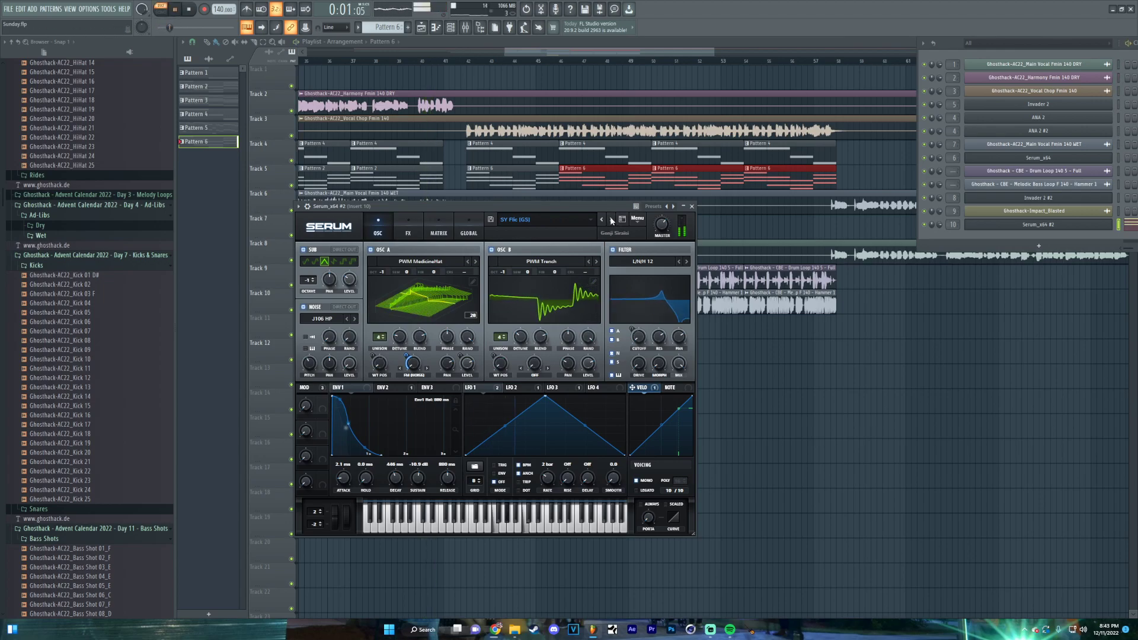
click(611, 220)
click(612, 220)
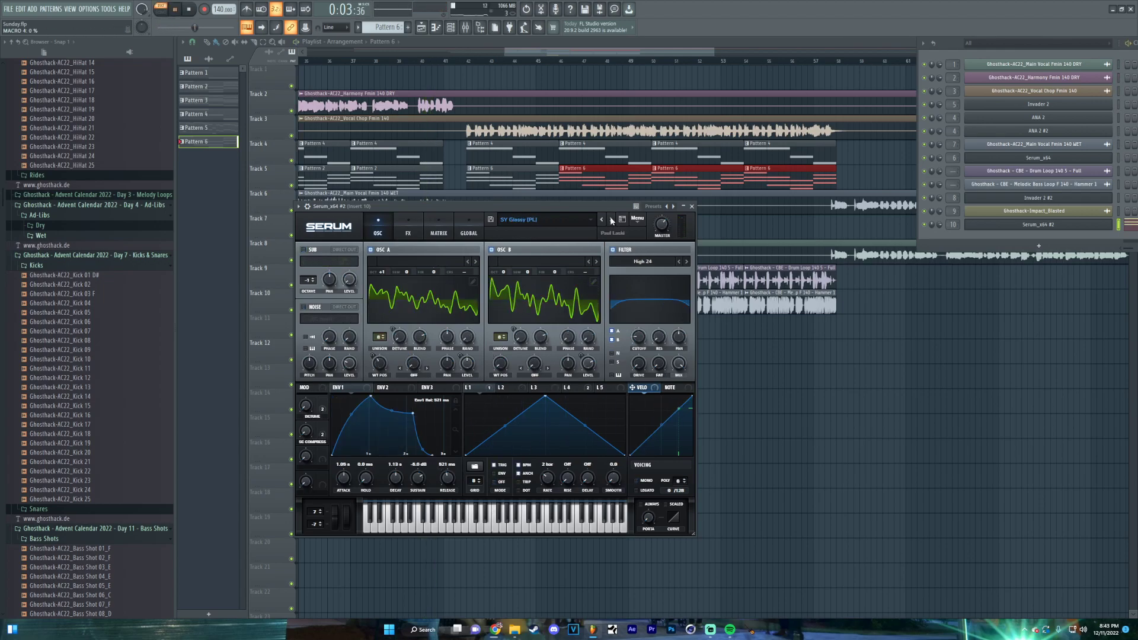
click(611, 220)
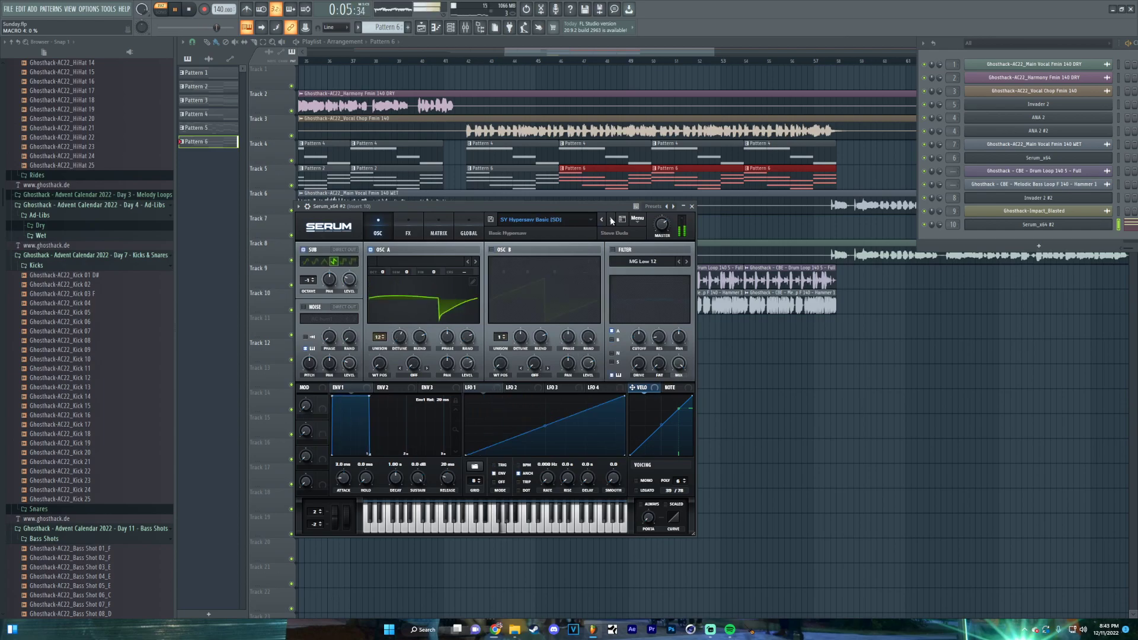
click(611, 220)
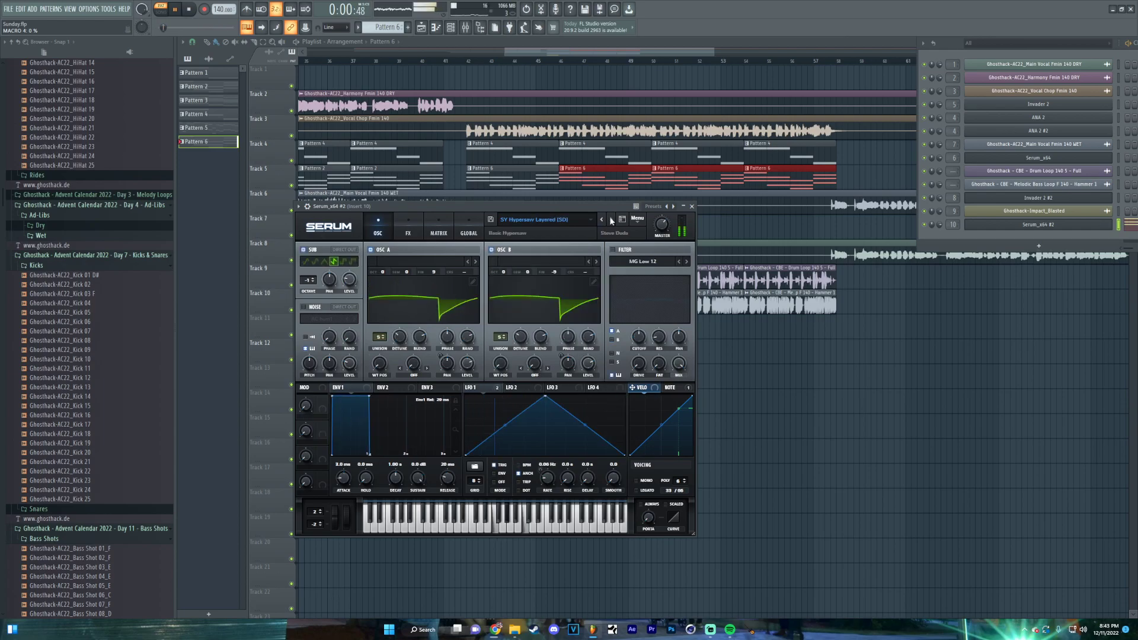
click(692, 206)
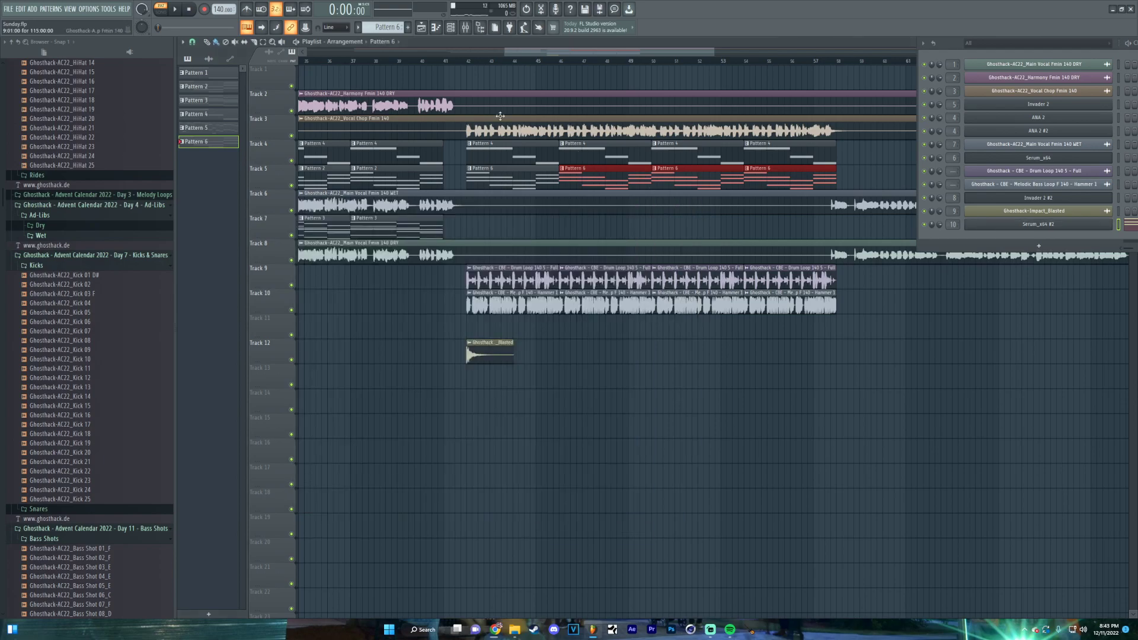
Play the song from about bar 41 to hear the Hypersaw Layered chords through the drum loop section
click(447, 64)
key(space)
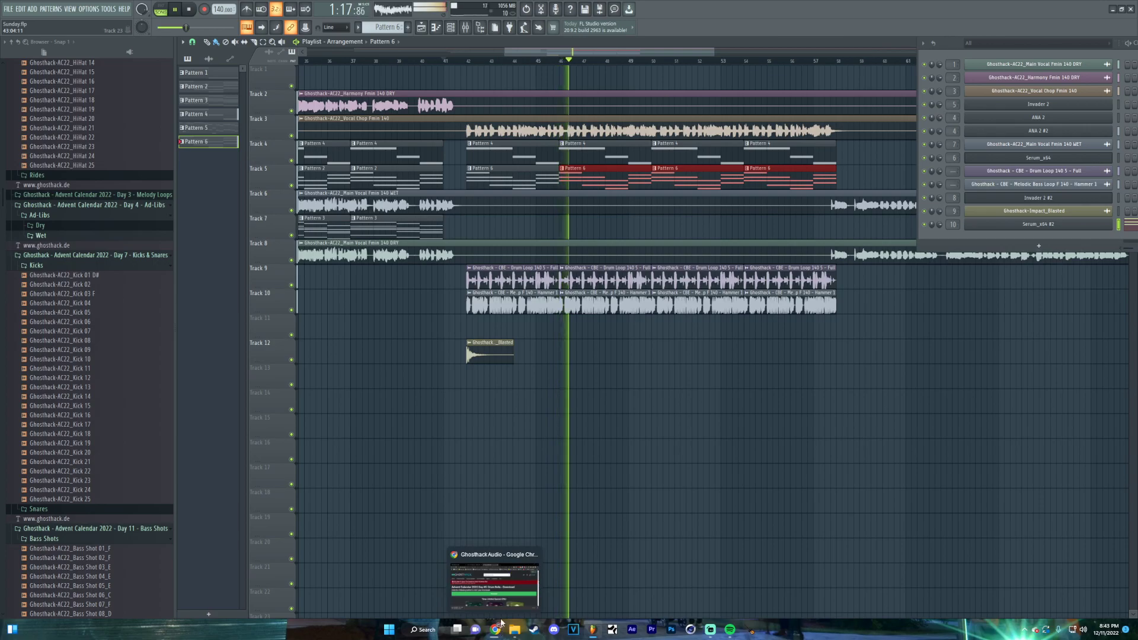
scroll(602, 435, right, 4)
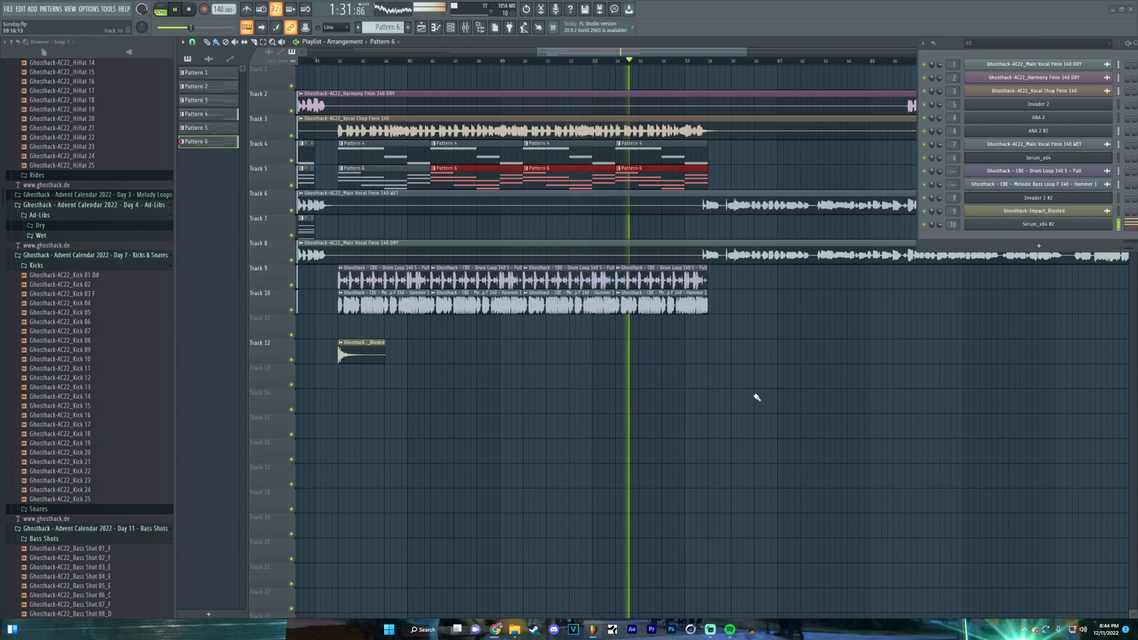
drag(754, 394, 636, 425)
scroll(625, 399, up, 2)
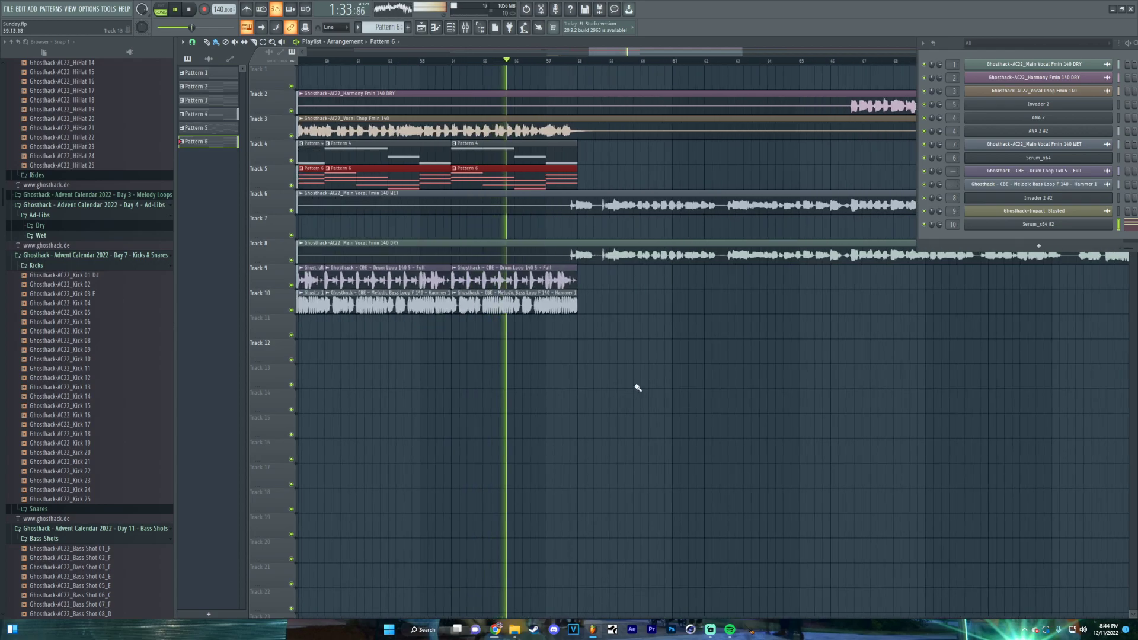
scroll(603, 335, down, 2)
Duplicate the last two Drum Loop clips on Track 9 twice, extending the drums from bar 58 to bar 74
click(524, 279)
key(ctrl+b)
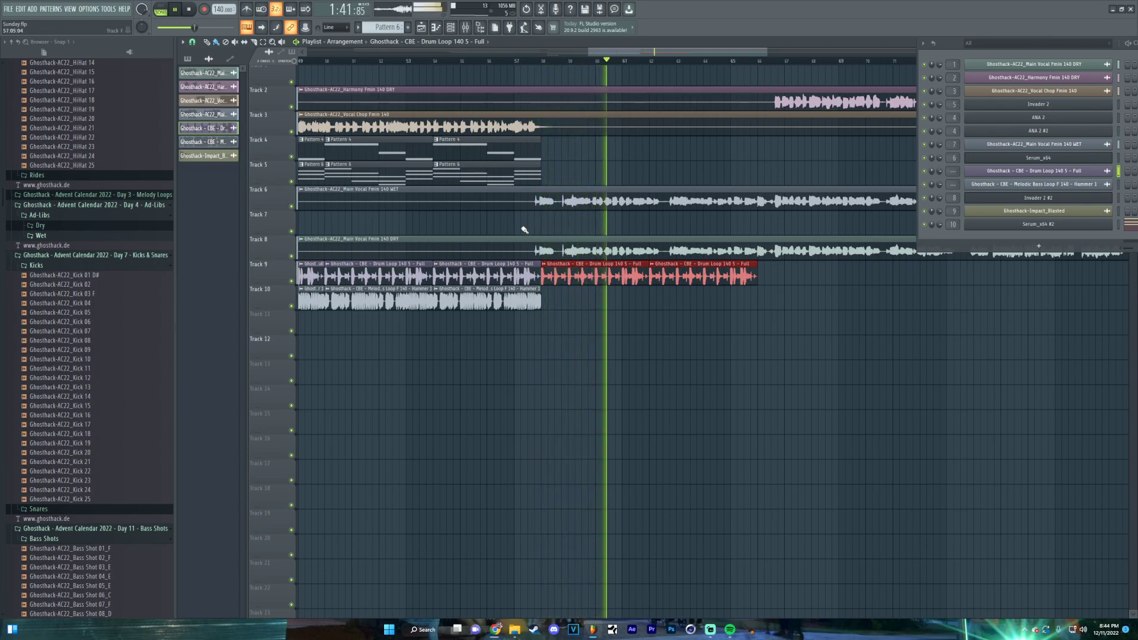
click(762, 272)
key(ctrl+b)
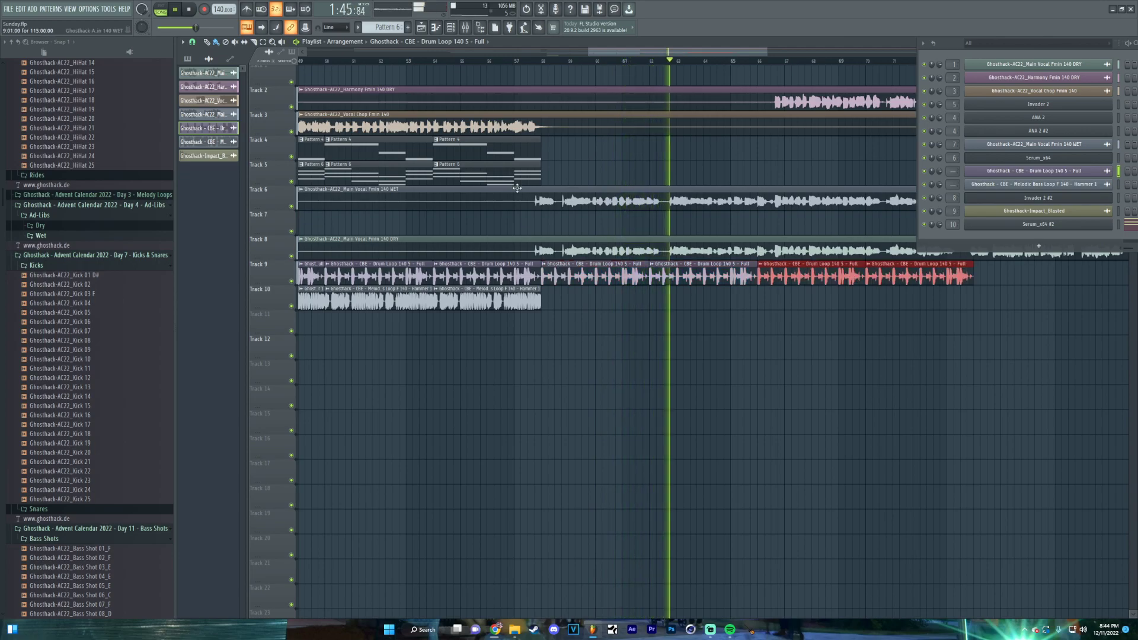
Extend the Pattern 6 chords on Track 5 and the Pattern 4 clips on Track 4 from bar 58 to bar 74
click(536, 176)
drag(543, 176, 890, 176)
click(515, 153)
drag(543, 152, 889, 151)
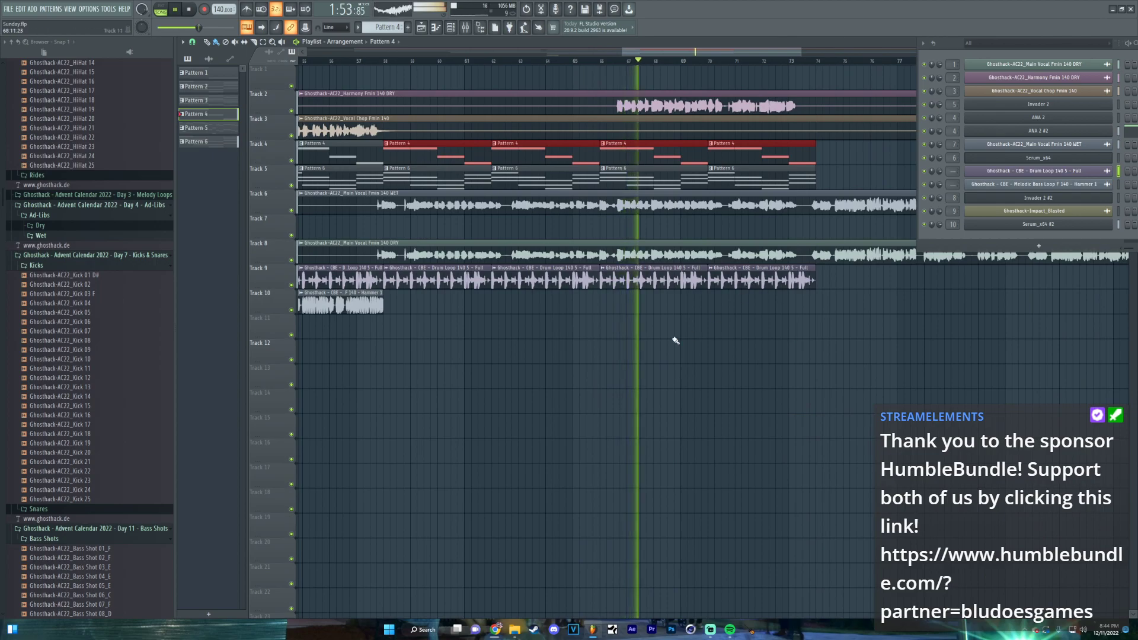
Duplicate the last Drum Loop clip on Track 9 four times, continuing the drums from bar 74 to bar 90
scroll(629, 394, left, 5)
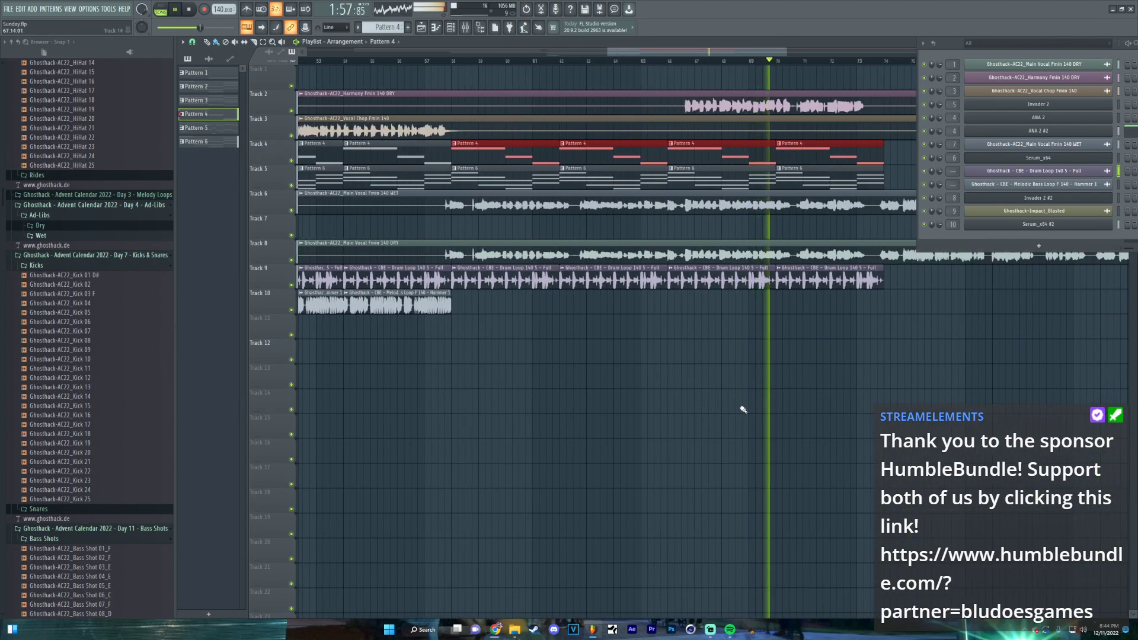
click(543, 280)
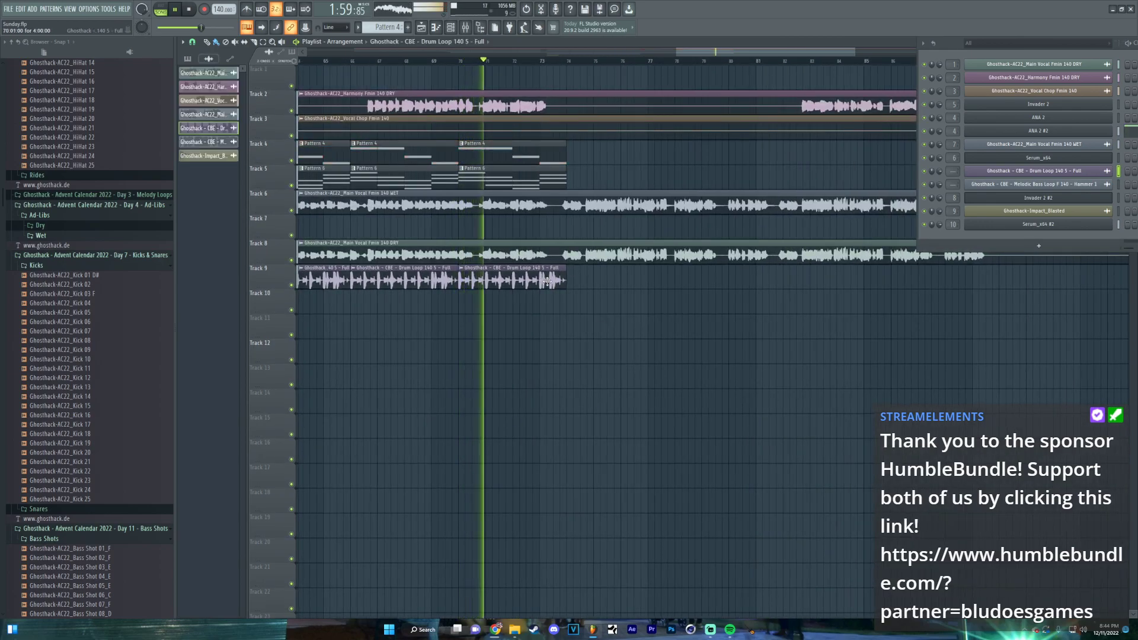
key(ctrl+b)
key(ctrl+b)
key(ctrl+b)
key(ctrl+b)
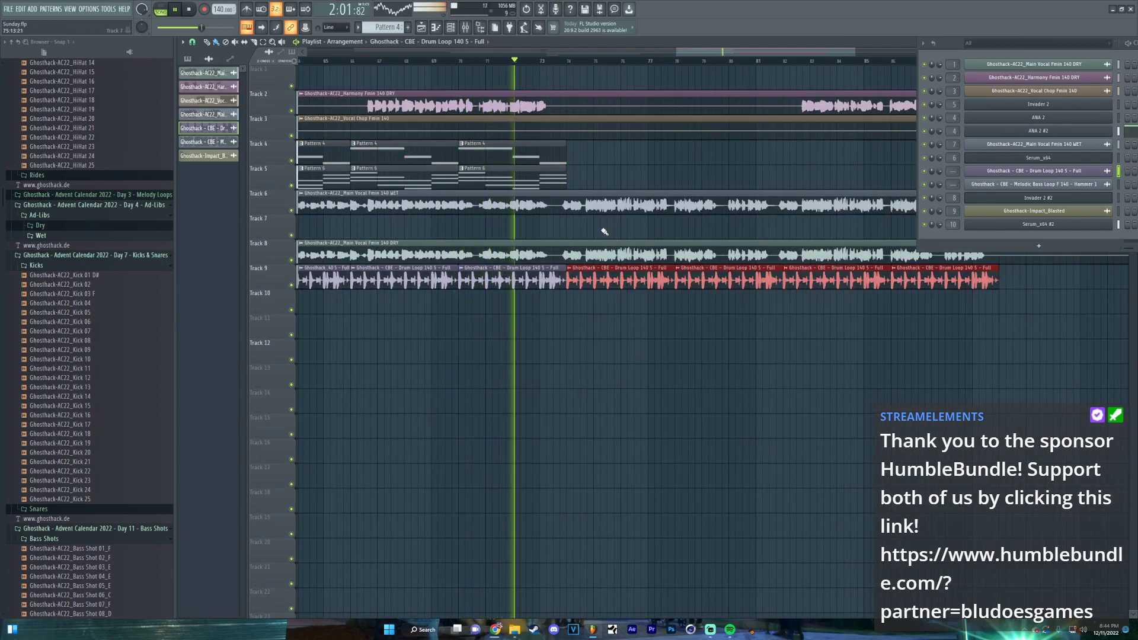
Extend the Pattern 6 chords on Track 5 with three more clips, from bar 74 to bar 86
click(522, 178)
key(ctrl+b)
key(ctrl+b)
key(ctrl+b)
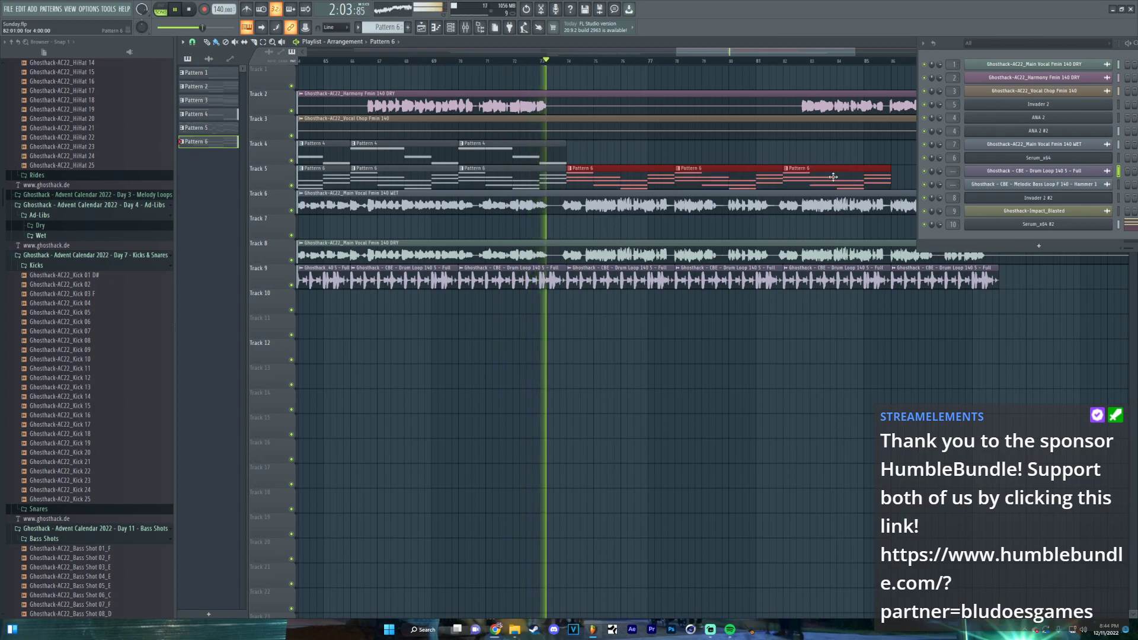
Extend the Pattern 4 clips on Track 4 from bar 74 to bar 86
click(561, 157)
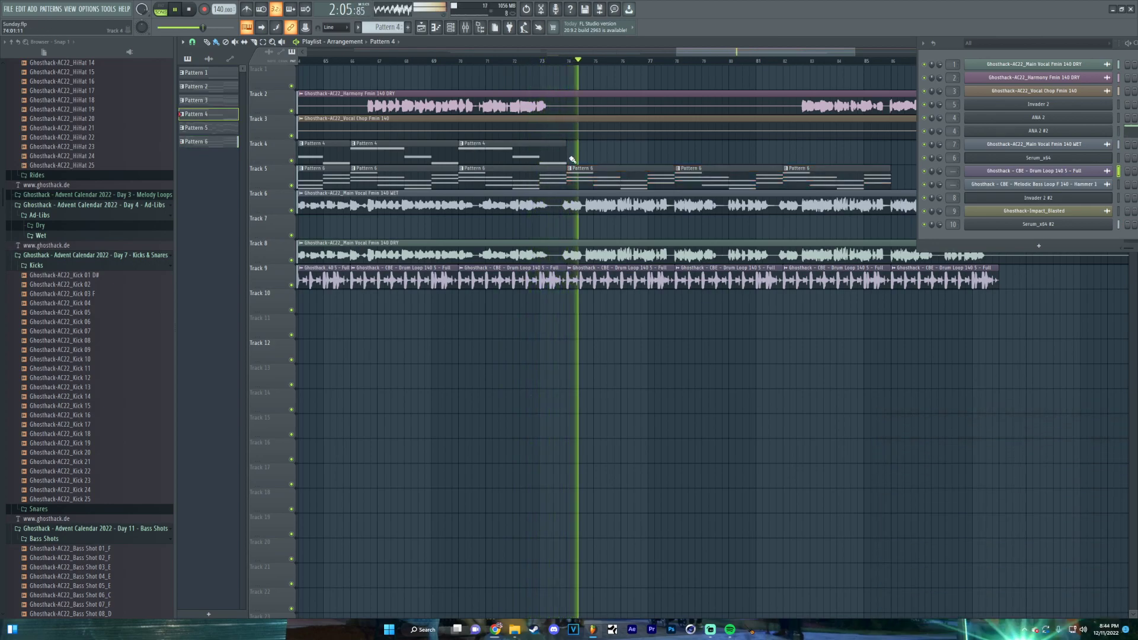
key(ctrl+b)
key(ctrl+b)
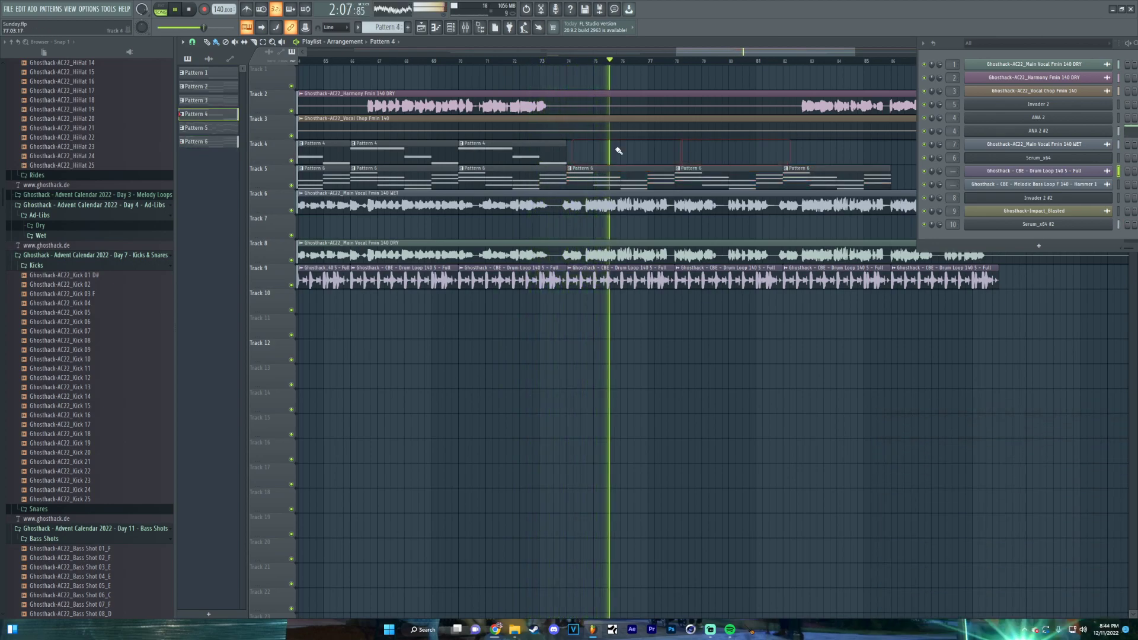
key(ctrl+b)
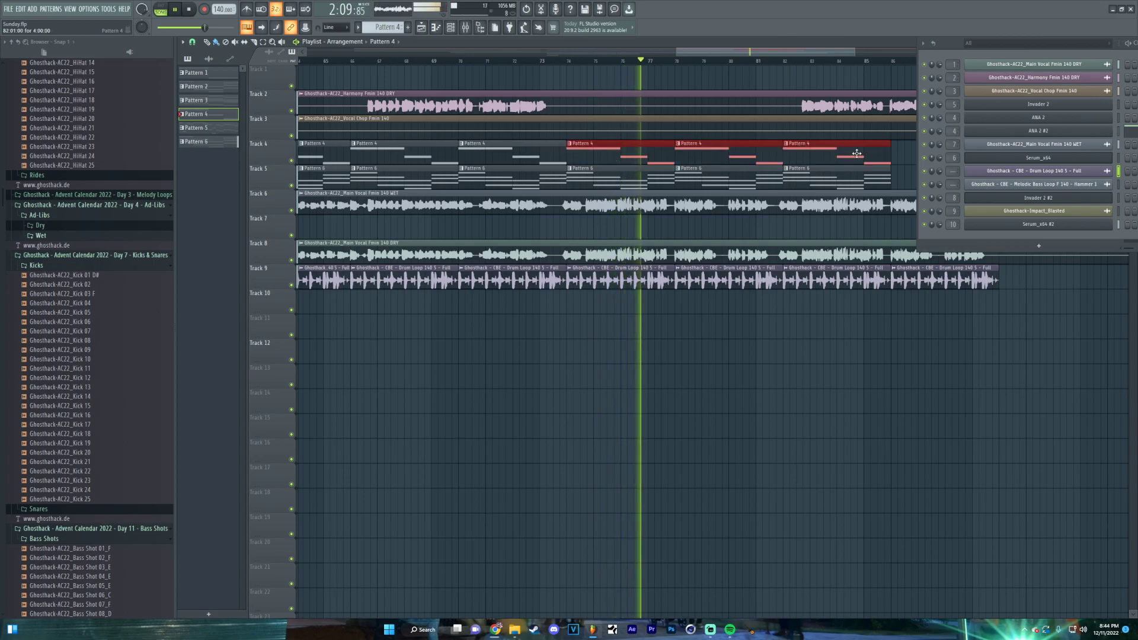
Add one more Pattern 4 clip on Track 4 and one more Pattern 6 clip on Track 5, filling bars 86 to 90
scroll(692, 219, down, 3)
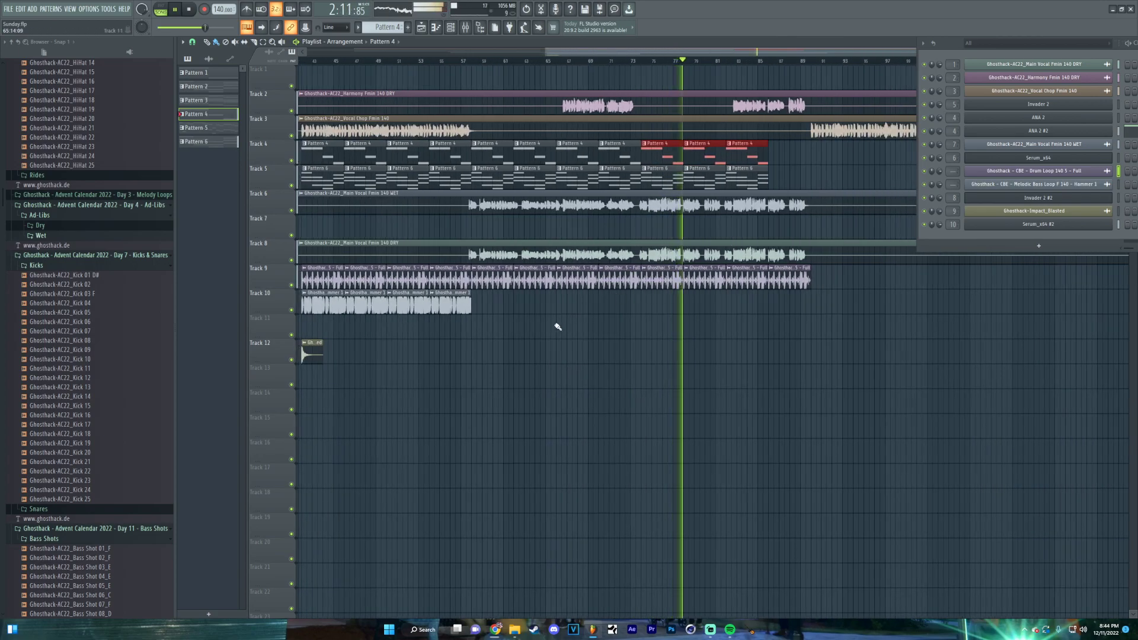
scroll(560, 324, right, 5)
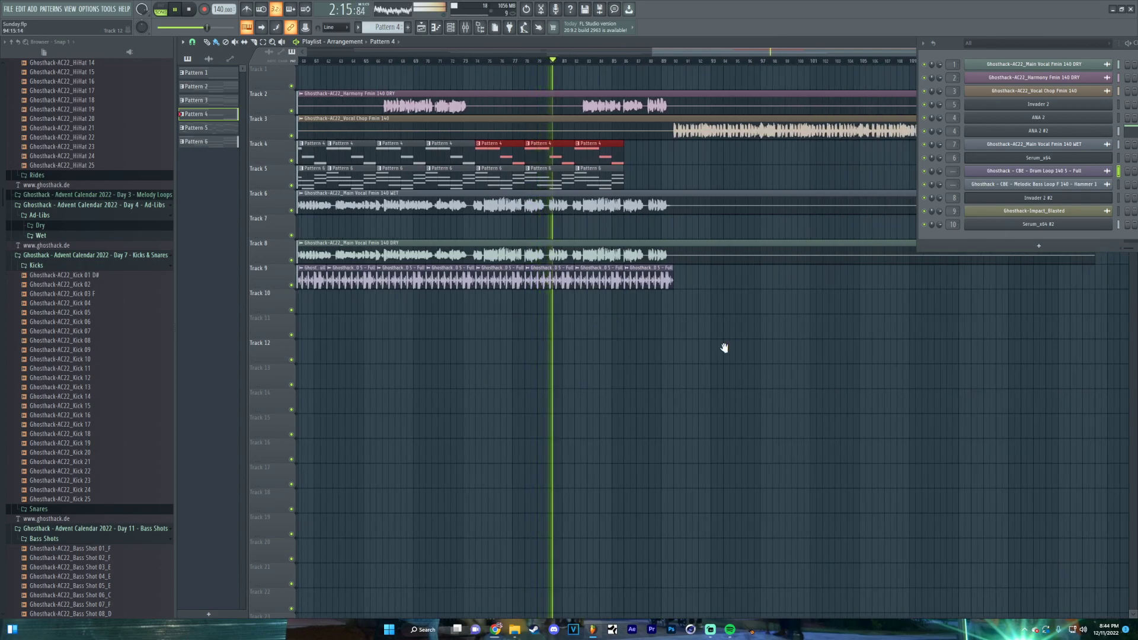
scroll(460, 353, up, 3)
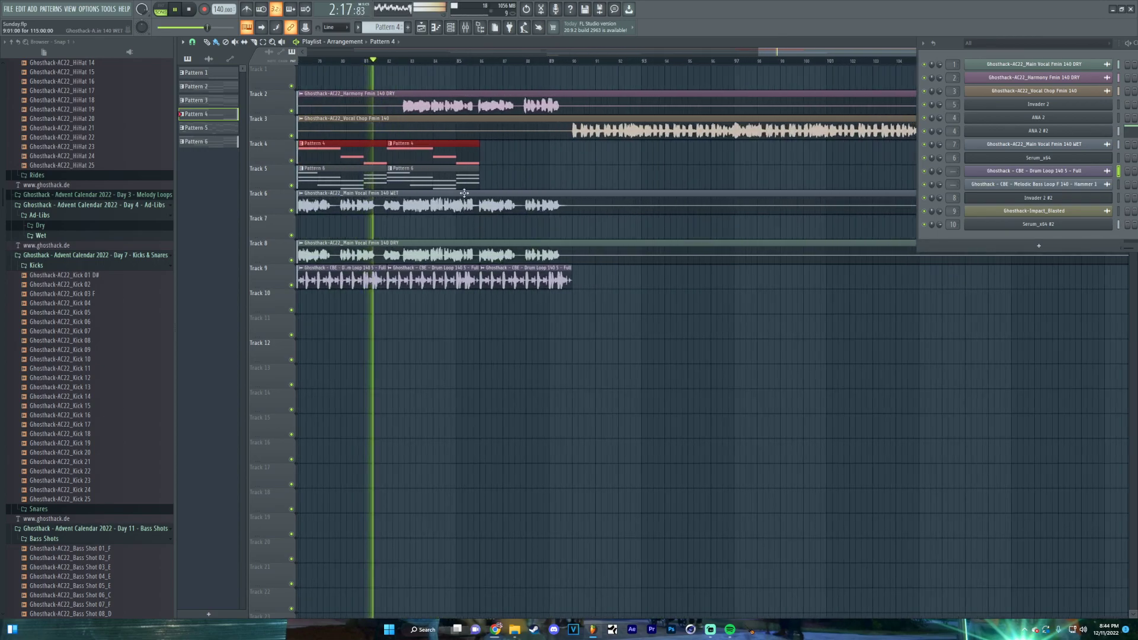
click(483, 153)
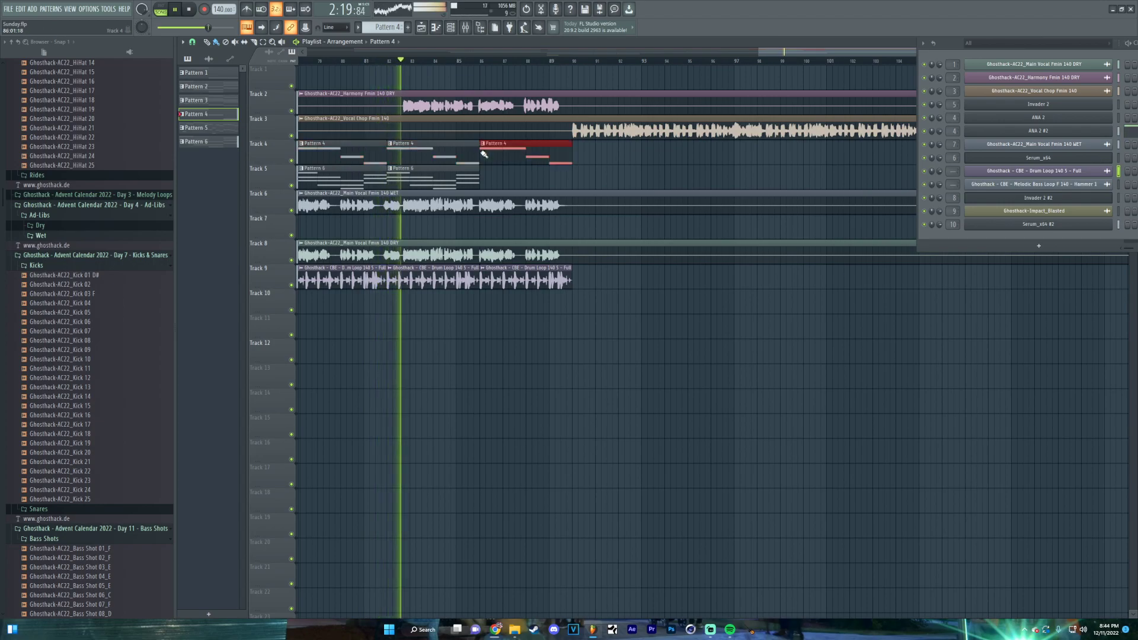
click(480, 178)
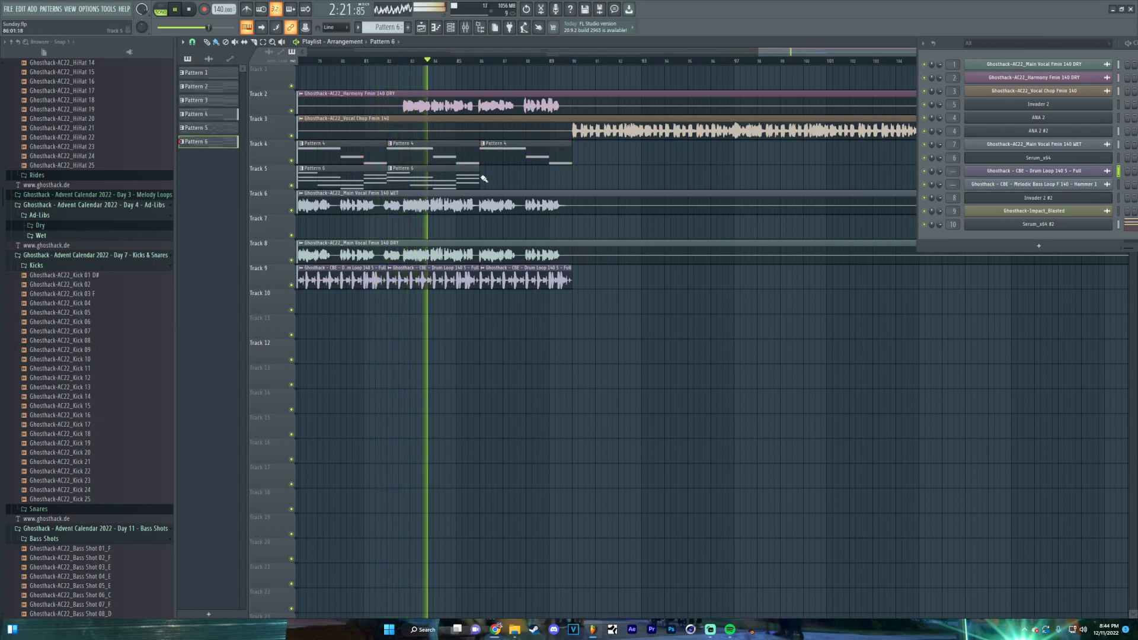
click(483, 178)
scroll(587, 353, down, 2)
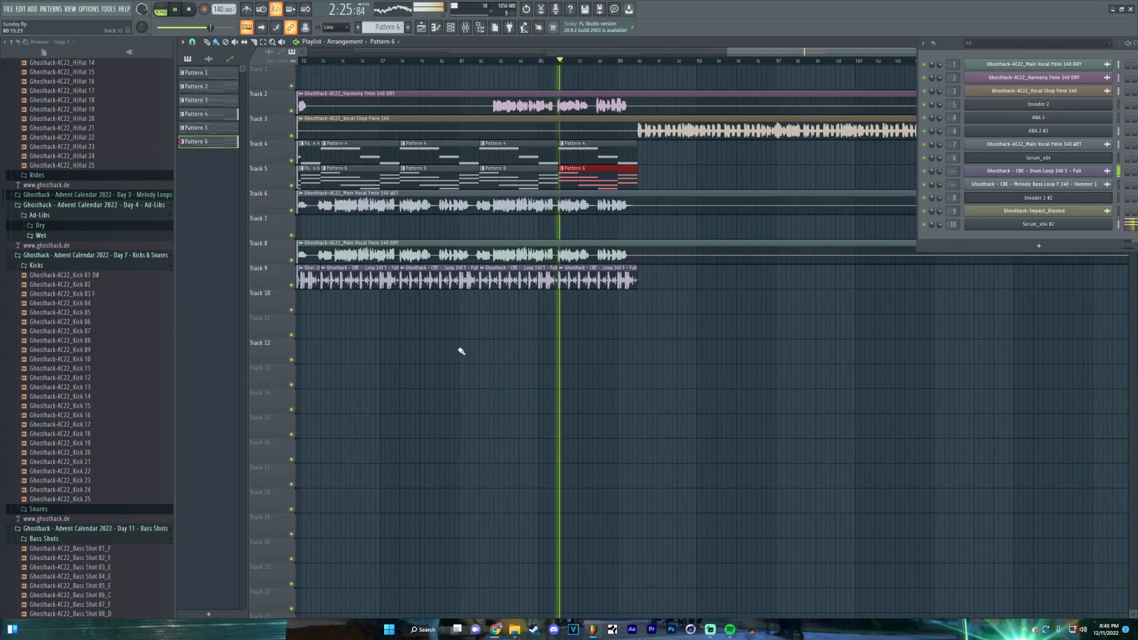
Place another Drum Loop clip on Track 9 at bar 94, four bars after the last one ends
scroll(537, 354, up, 4)
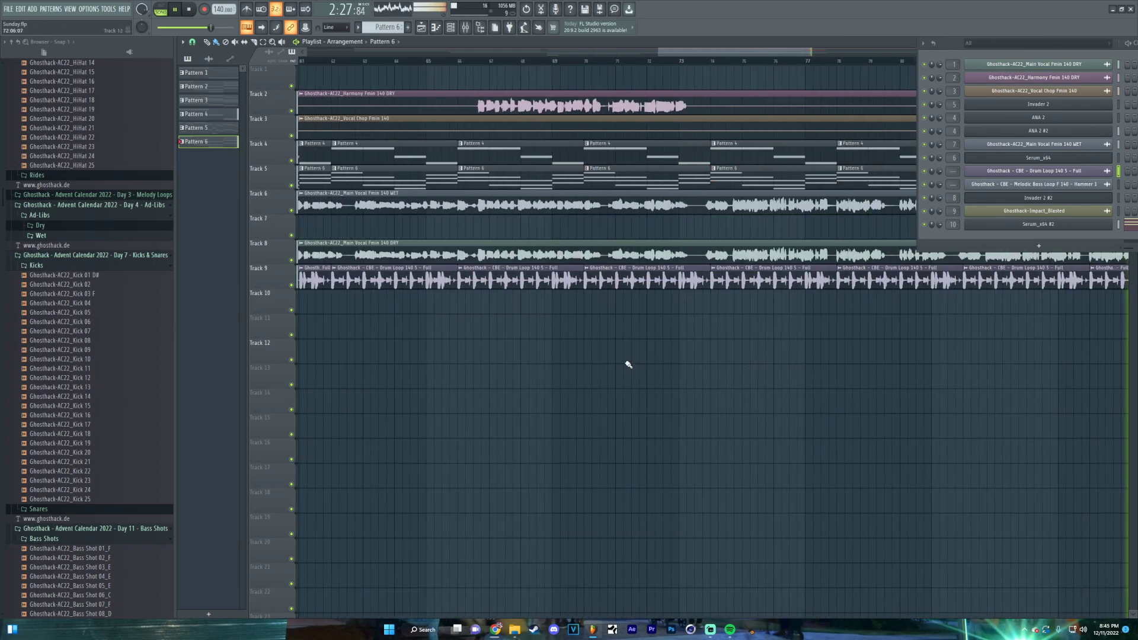
scroll(587, 360, down, 3)
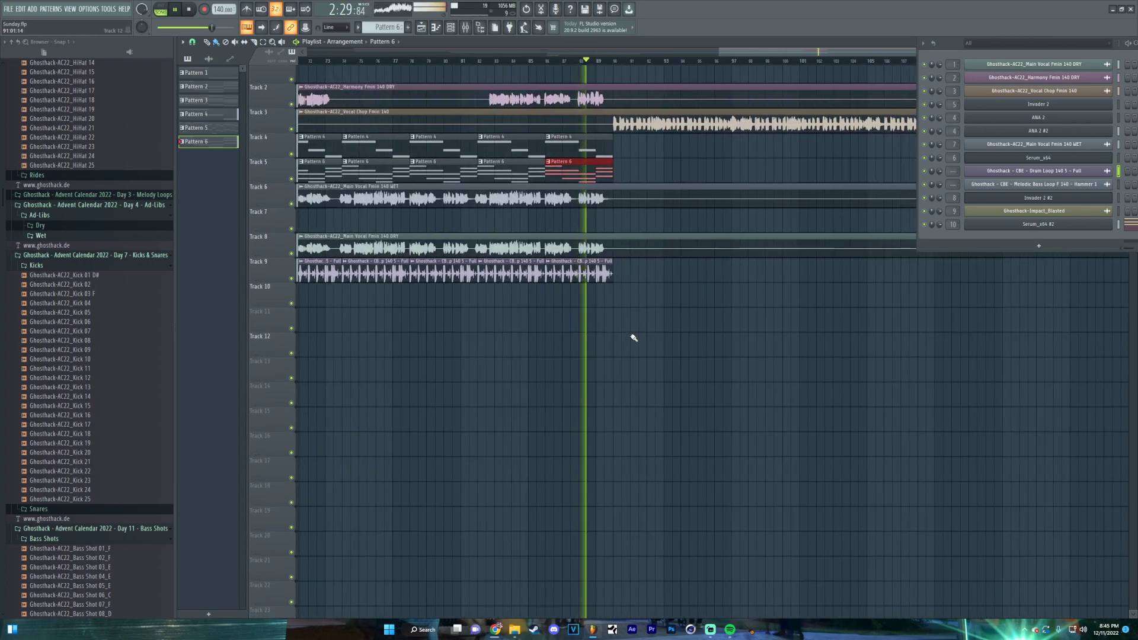
drag(514, 338, 809, 356)
drag(722, 359, 457, 387)
scroll(595, 353, up, 4)
scroll(547, 304, up, 1)
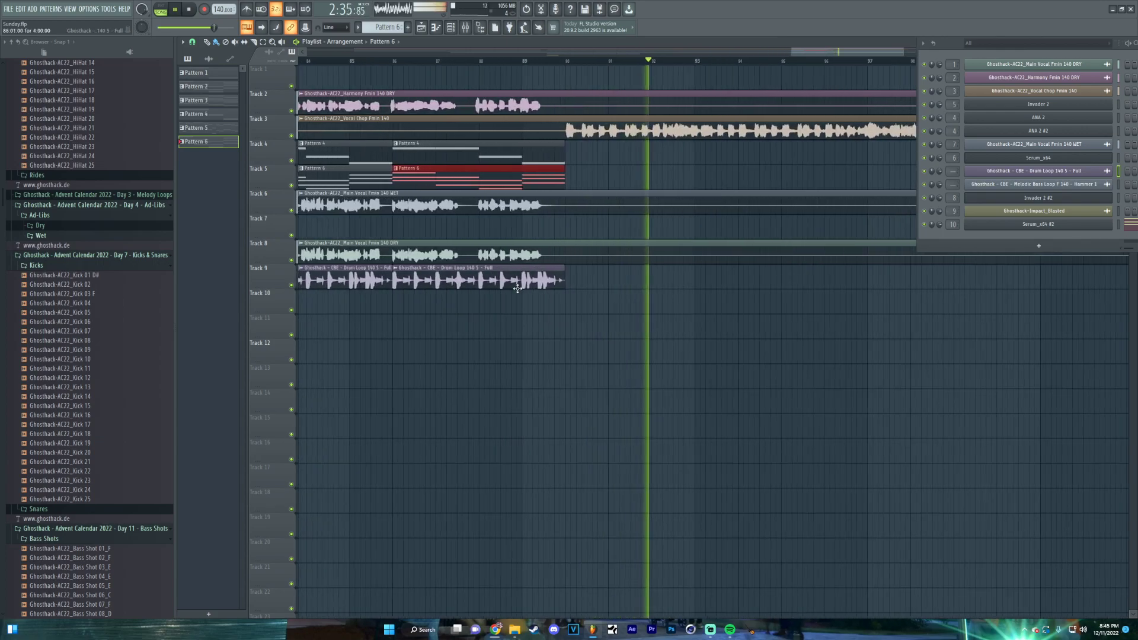
click(564, 287)
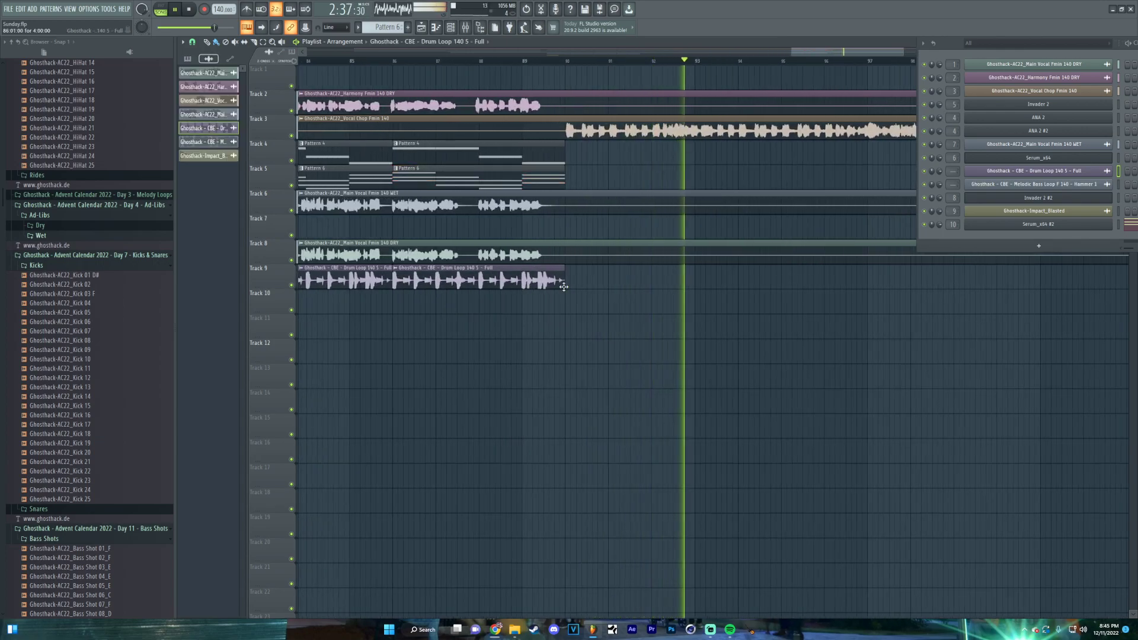
click(721, 276)
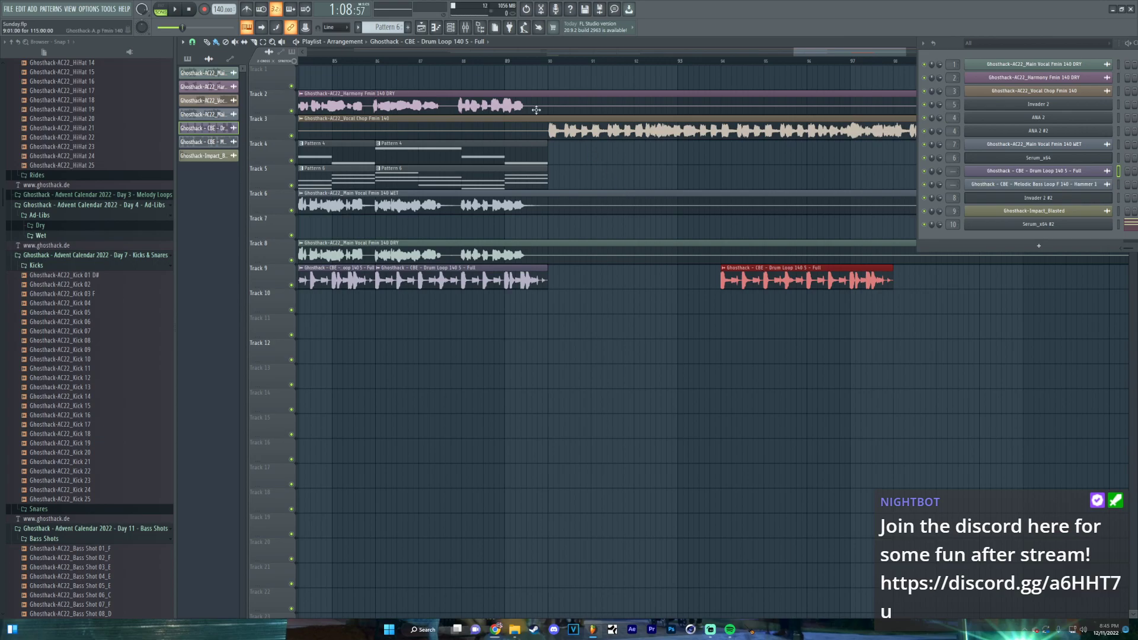
Slice the dry main vocal on Track 8 just before bars 58 and 74, delete the section between, and briefly play the song
scroll(566, 348, down, 5)
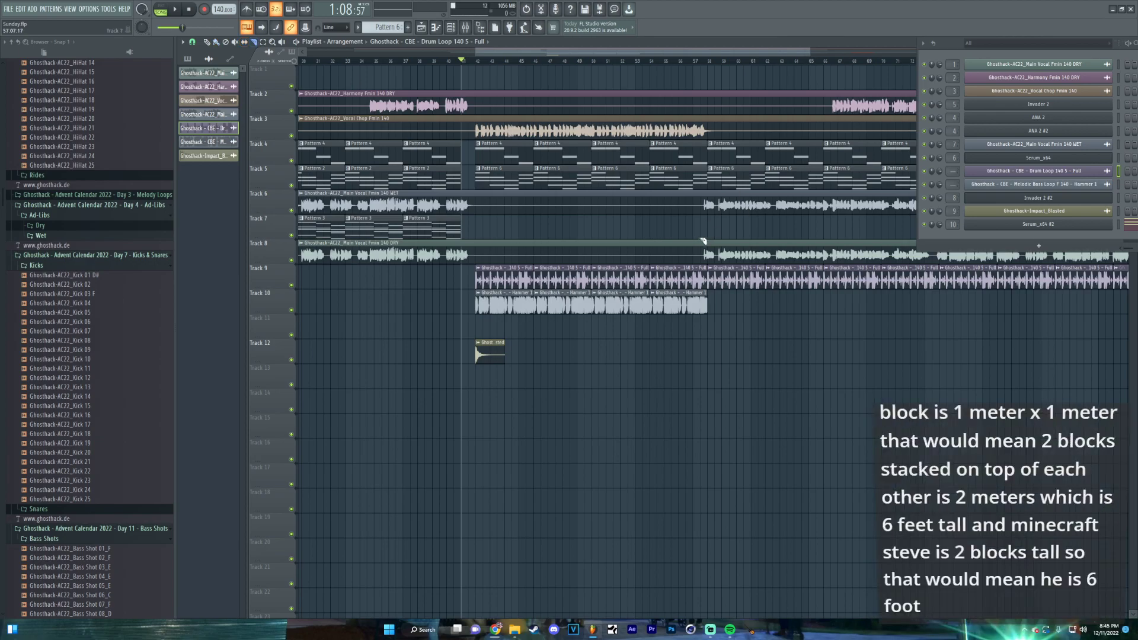
scroll(707, 268, right, 5)
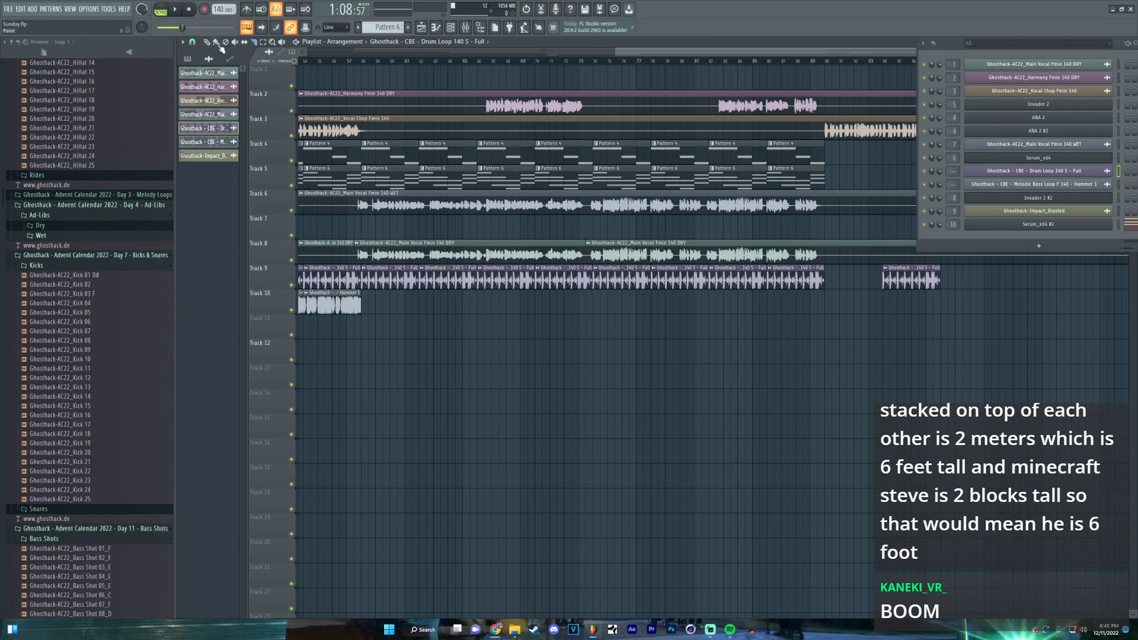
right_click(471, 254)
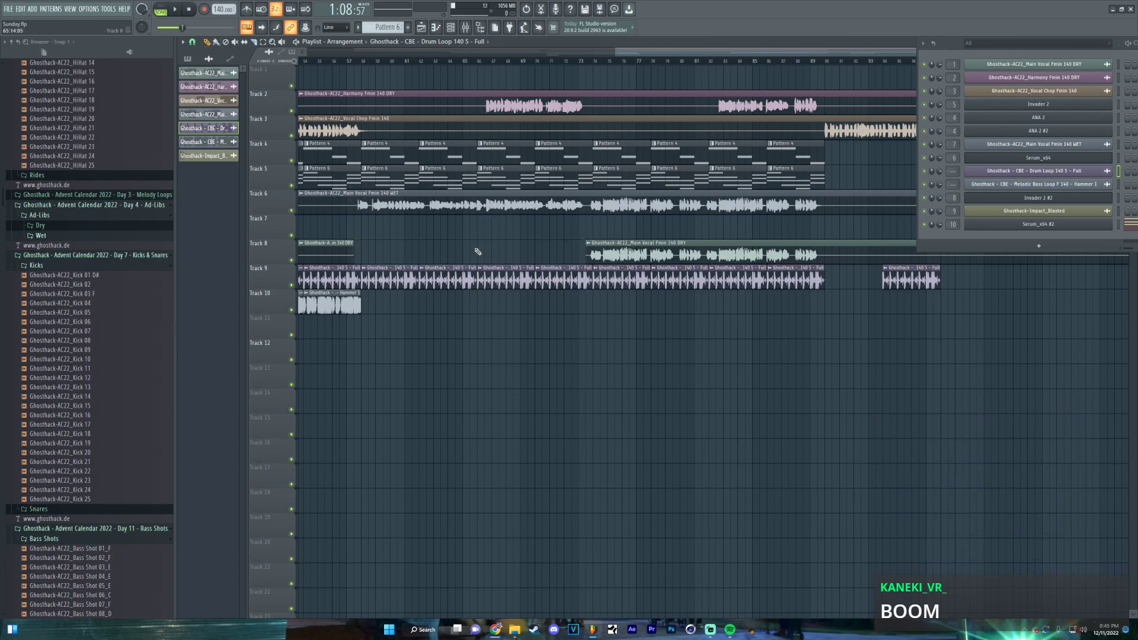
key(space)
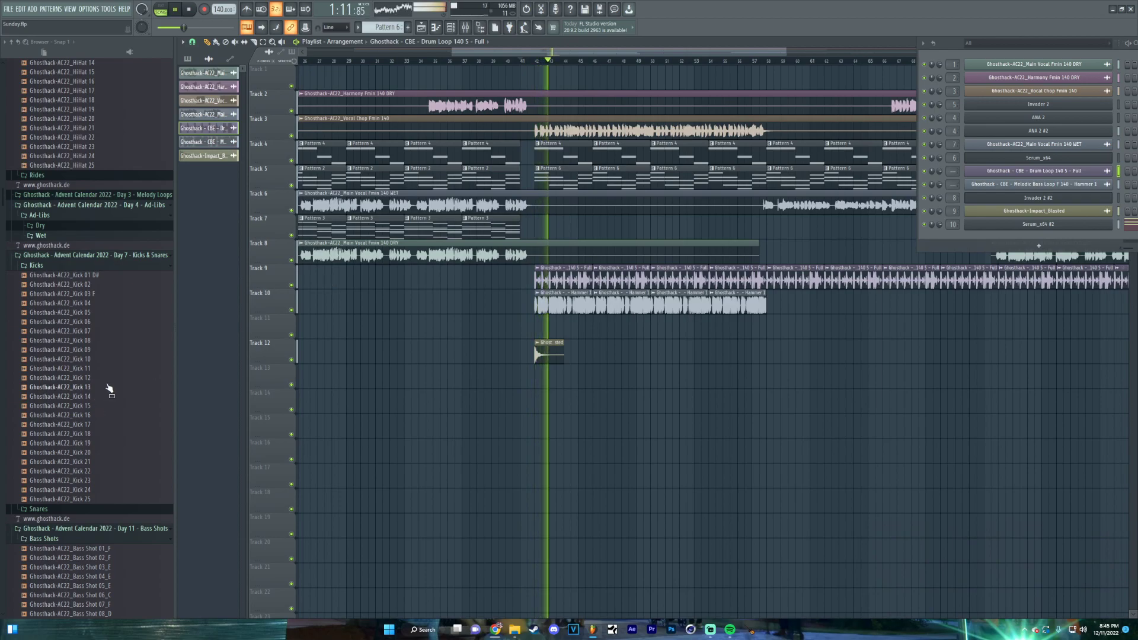
key(space)
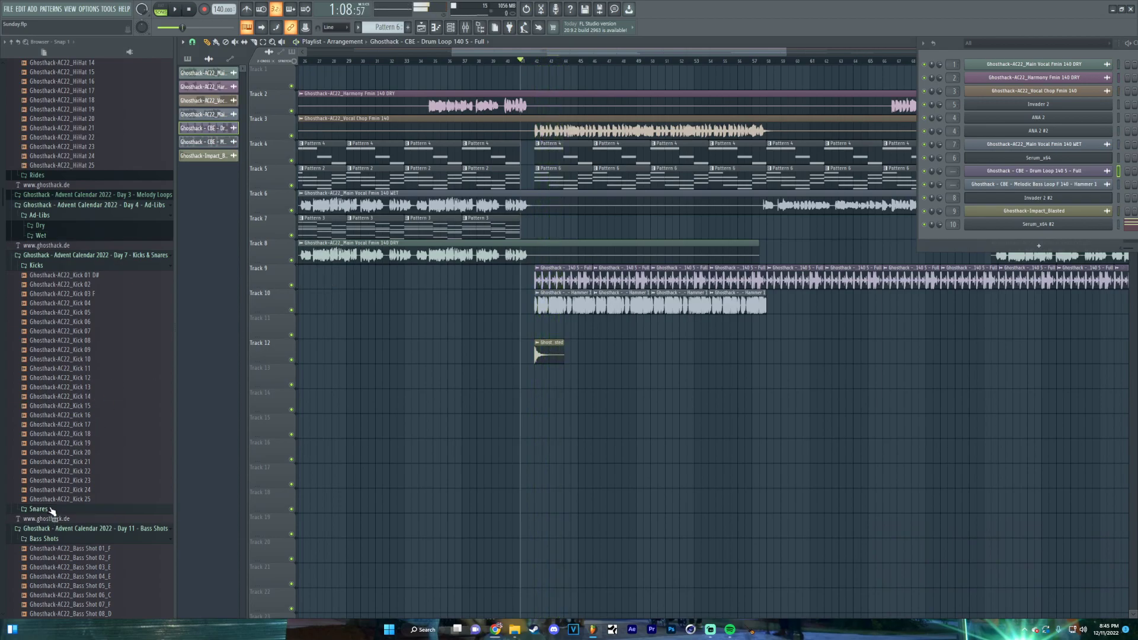
Add Ghosthack-AC22_Snare 16 on Track 13 just before bar 42 and reverse the sample
scroll(95, 397, down, 5)
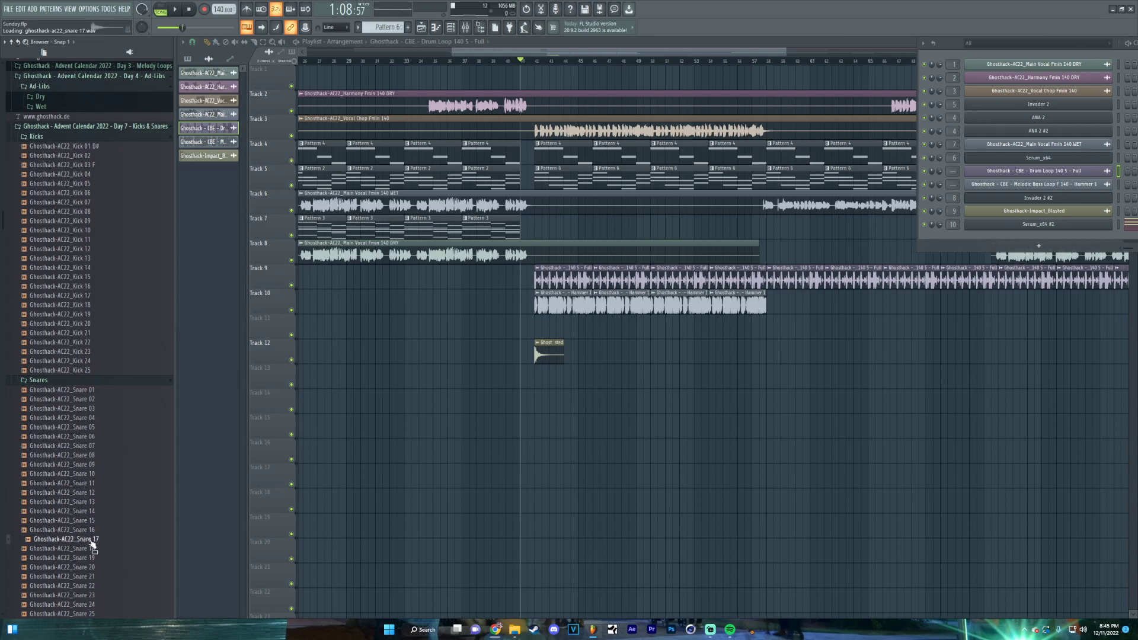
drag(99, 535, 569, 378)
scroll(542, 376, up, 5)
double_click(578, 374)
click(338, 209)
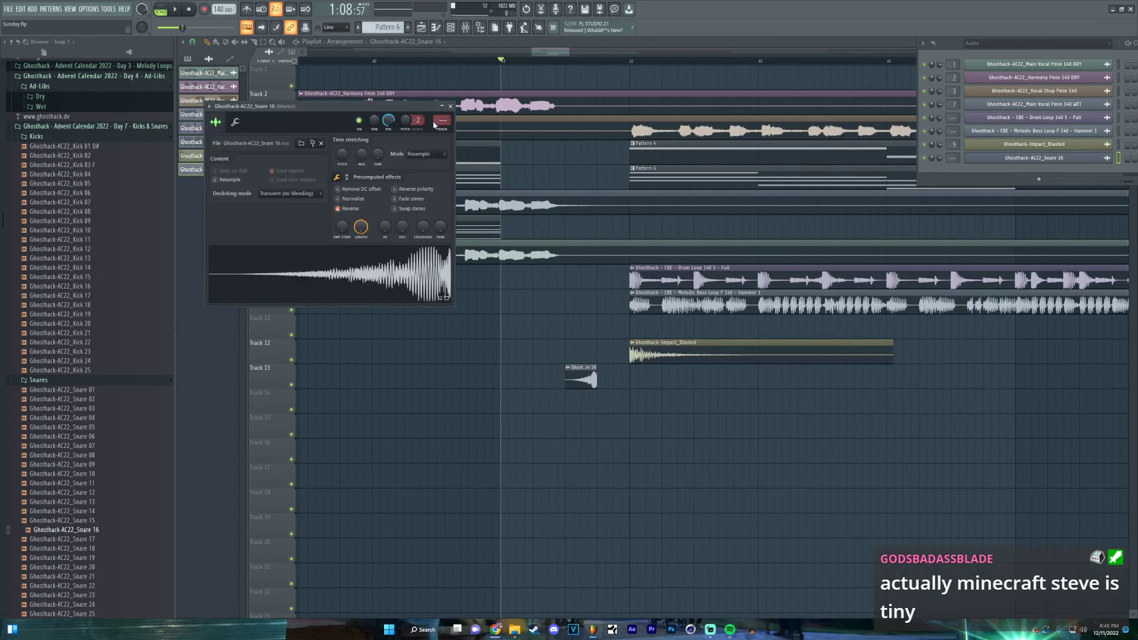
click(451, 107)
Align the end of the reversed snare on Track 13 with the impact at bar 42 and play the transition
scroll(581, 378, up, 2)
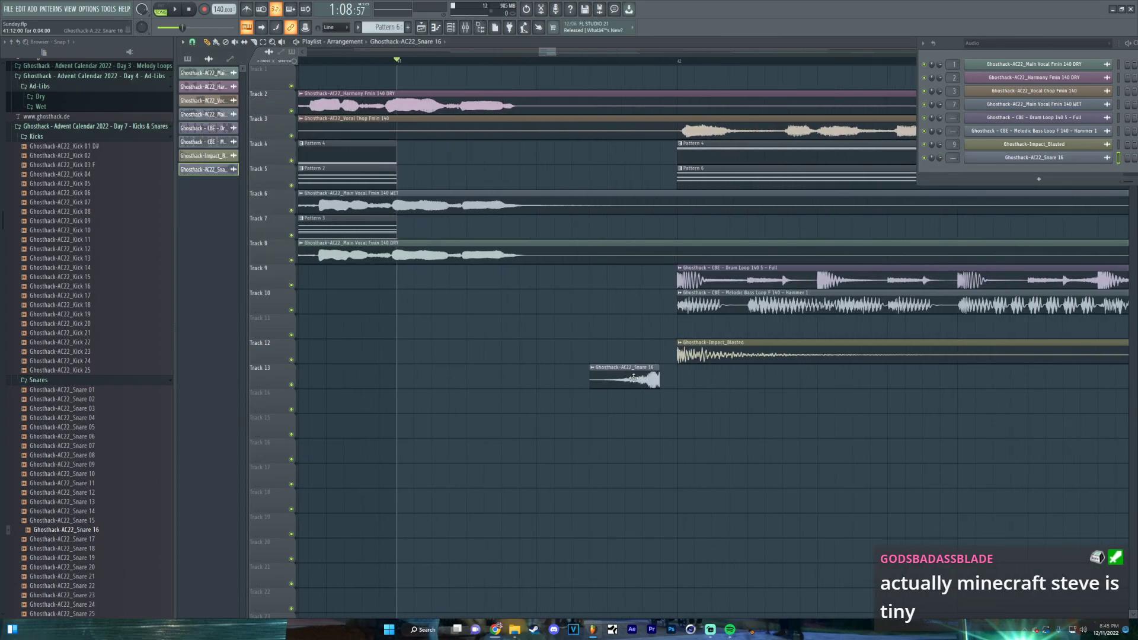
key(space)
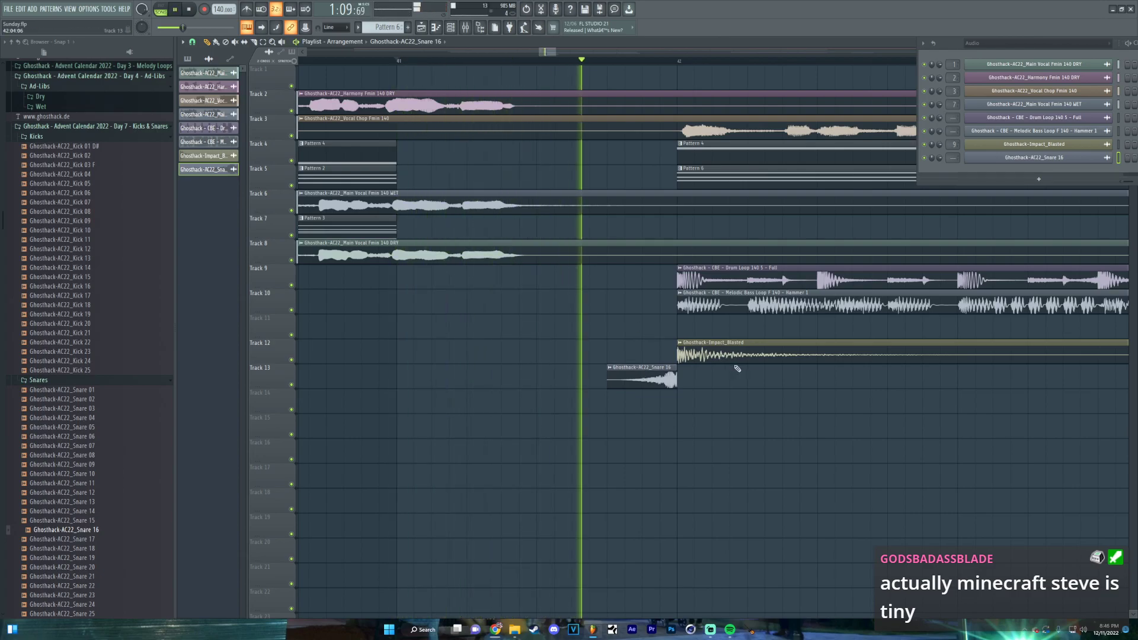
scroll(541, 338, down, 3)
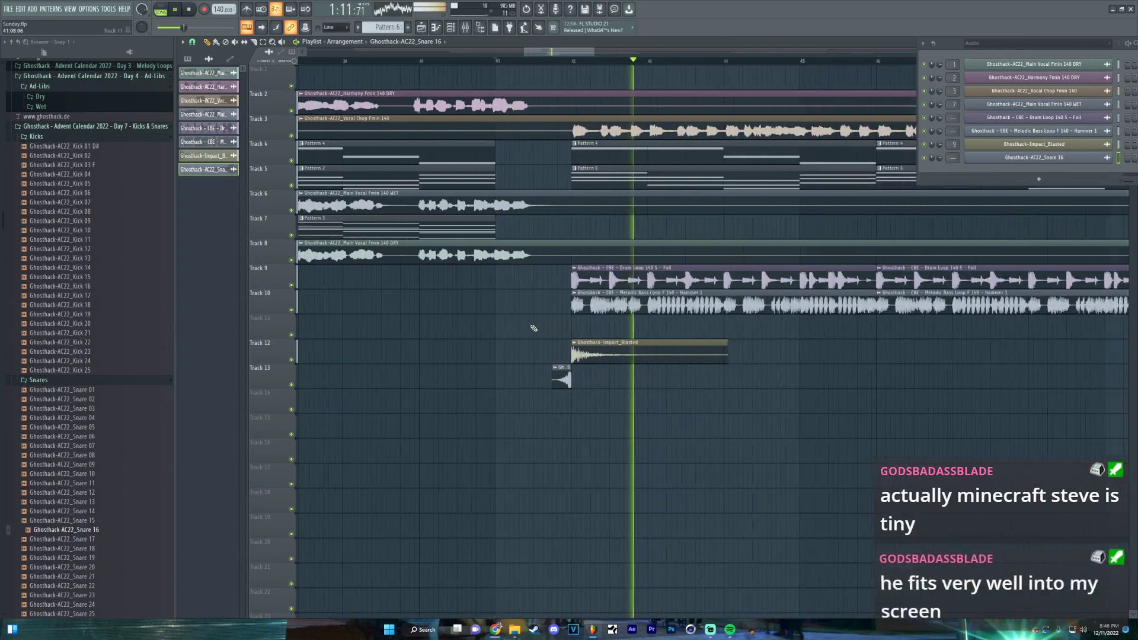
key(space)
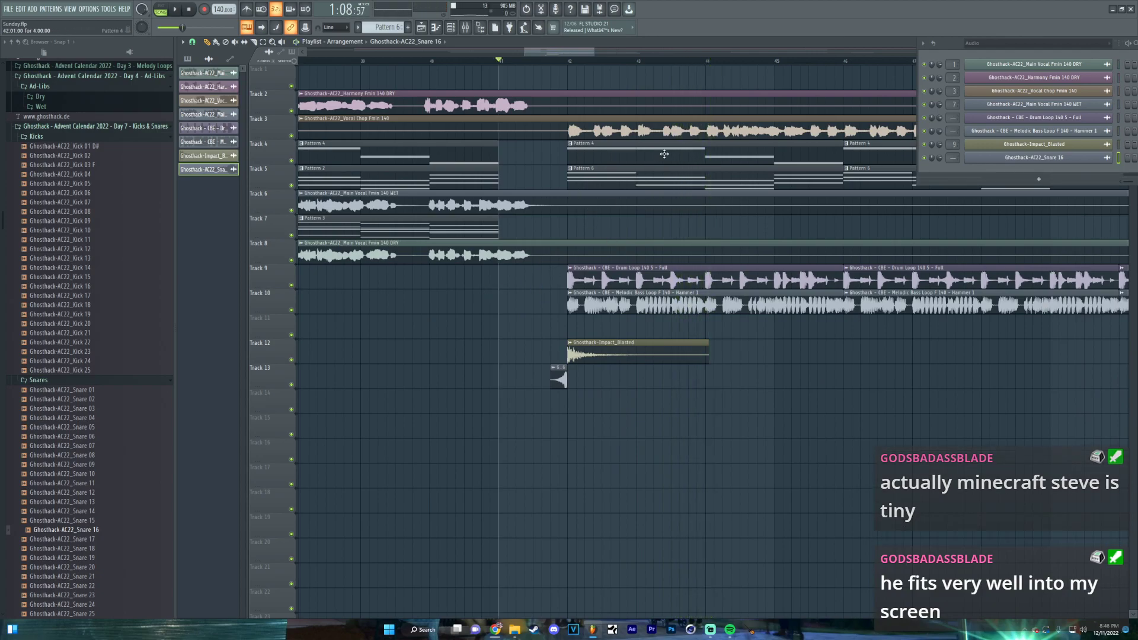
Play the song from the beginning
scroll(362, 85, down, 3)
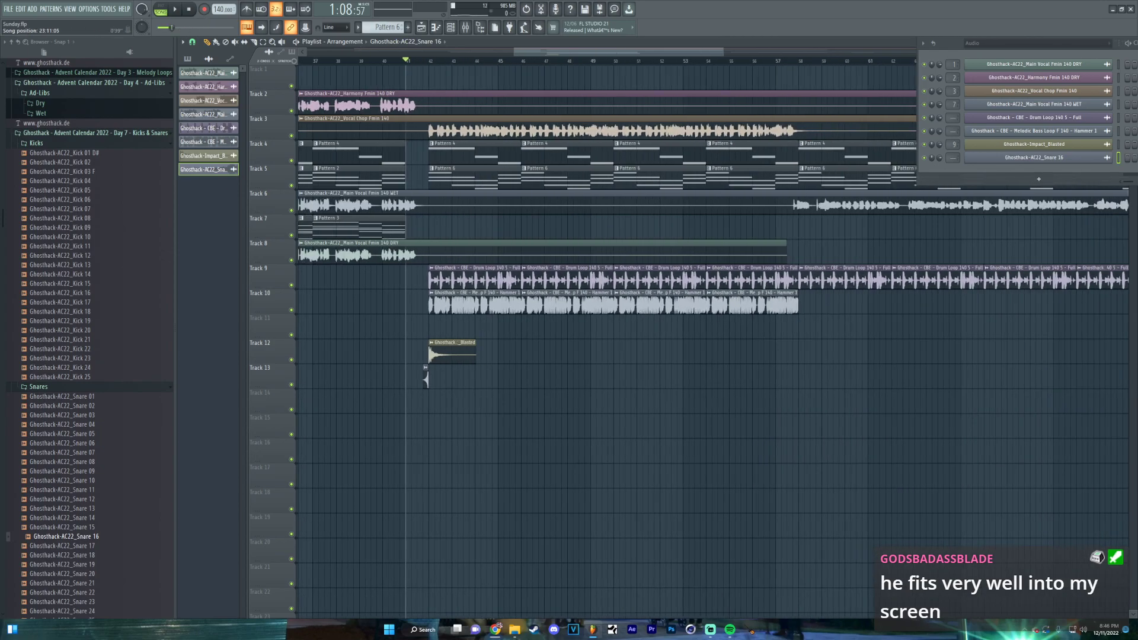
key(Home)
key(space)
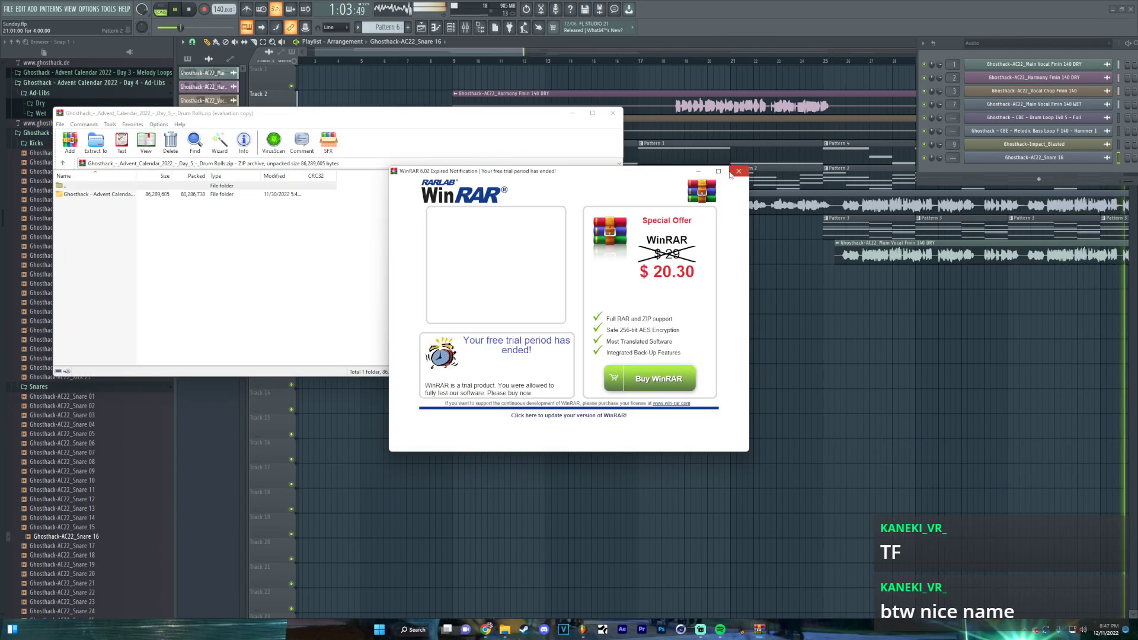
Extract the Day 5 Drum Rolls folder from its archive into Ghosthack 2022 XMas Freebies and refresh the FL Studio sample browser
click(736, 172)
click(505, 630)
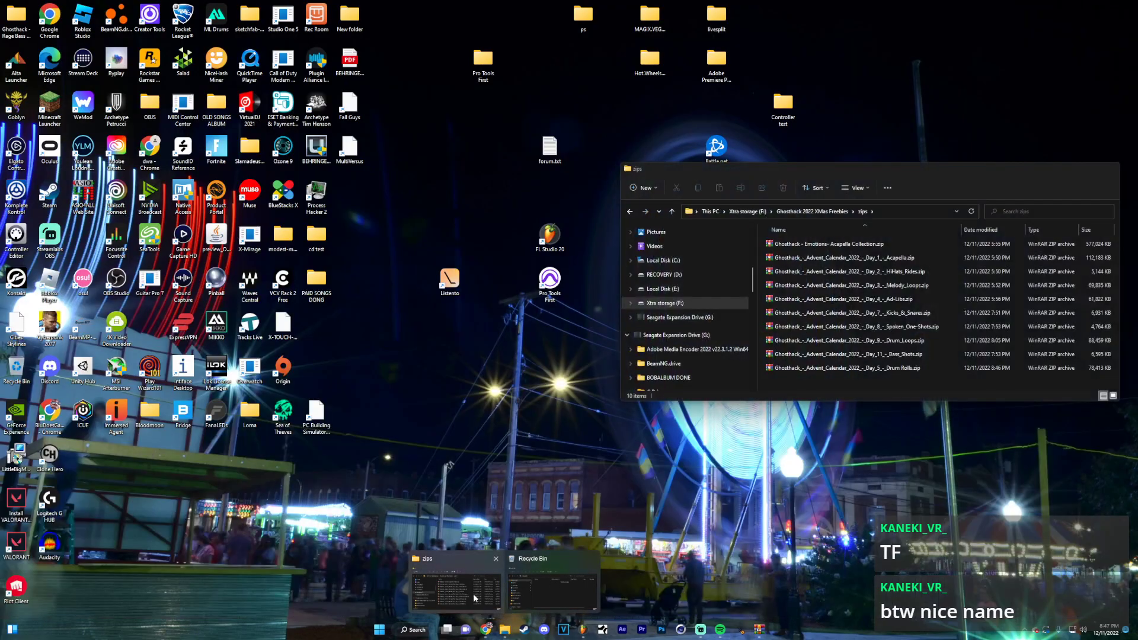
click(473, 593)
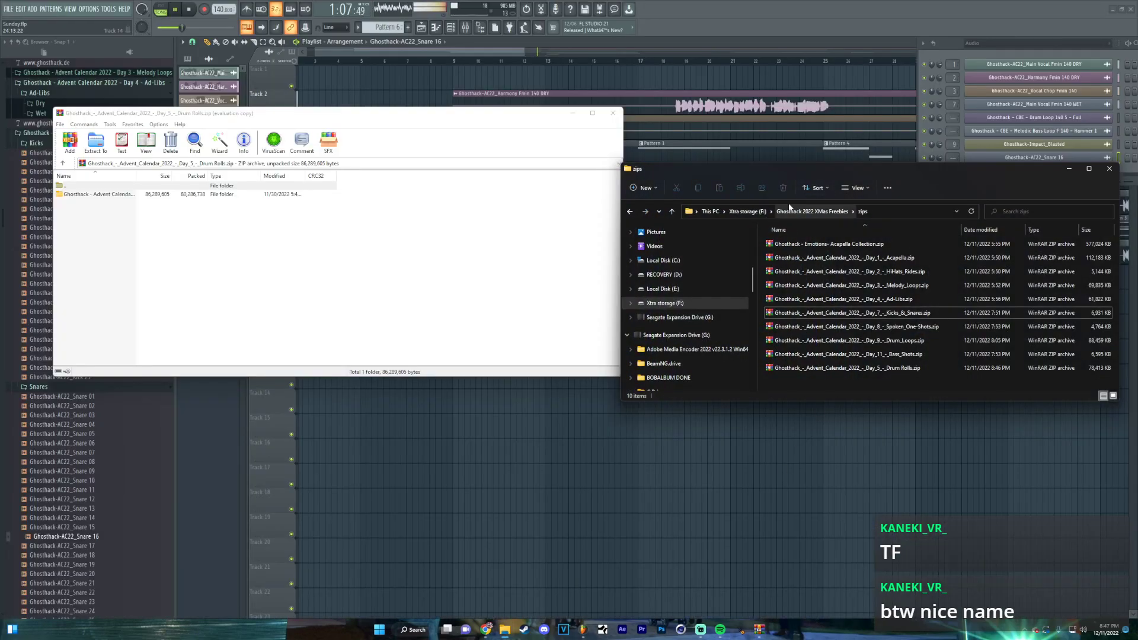
click(842, 211)
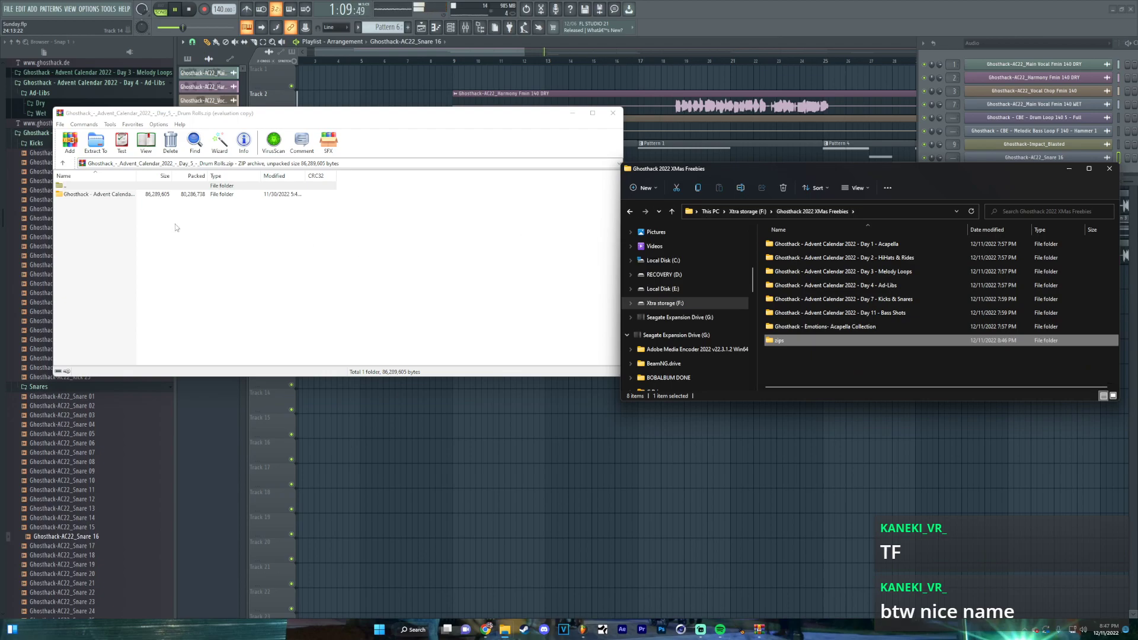
drag(105, 198, 123, 194)
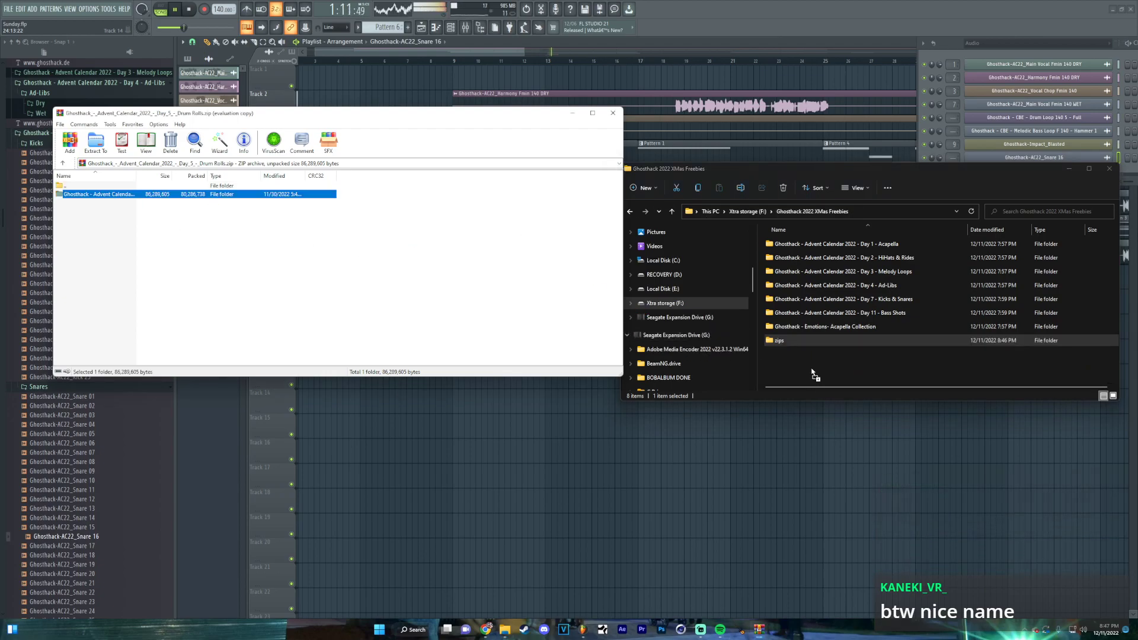
drag(811, 369, 812, 368)
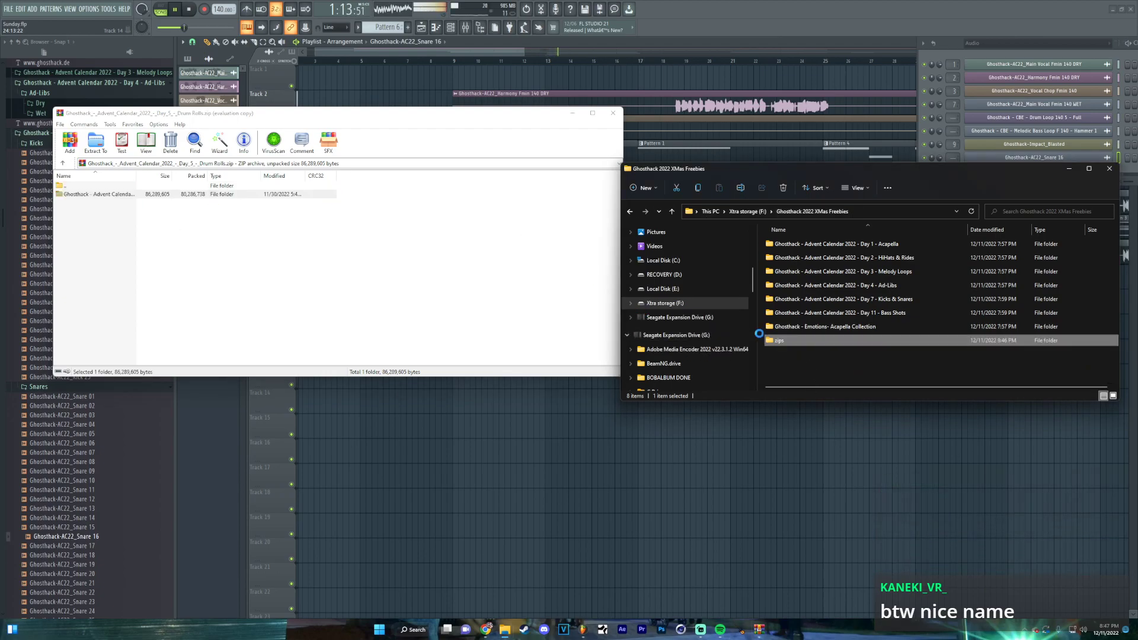
click(613, 114)
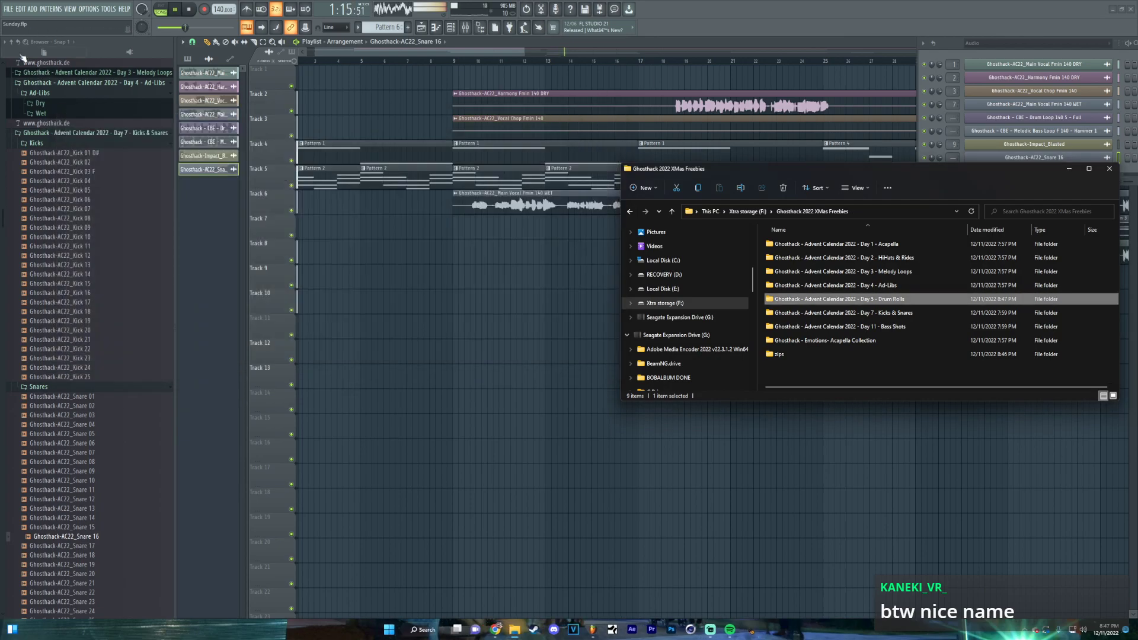
click(18, 42)
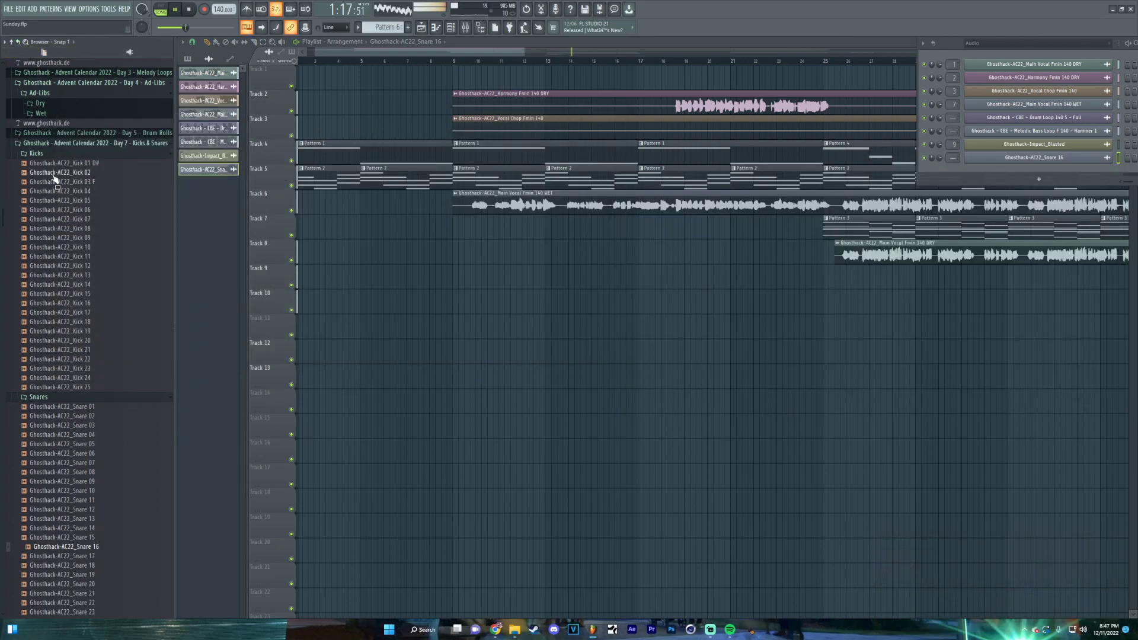
Audition the Day 5 Drum Rolls samples and place Ghosthack-AC22_Drum Roll 13_140BPM on Track 9 from bar 34 up to bar 42
click(90, 133)
click(85, 143)
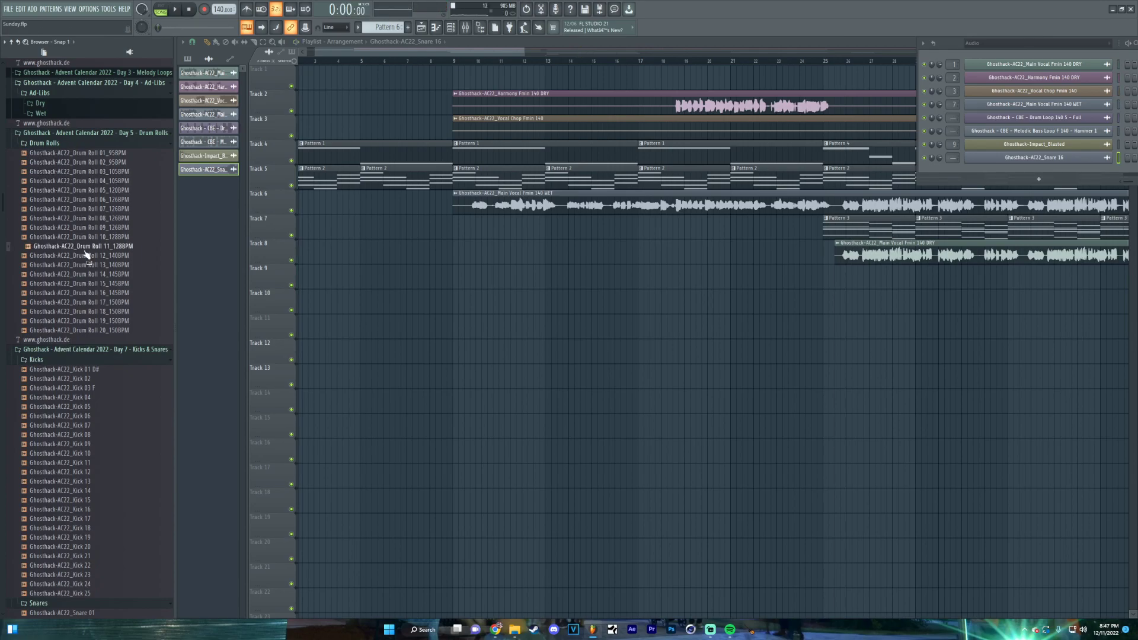
scroll(575, 310, down, 5)
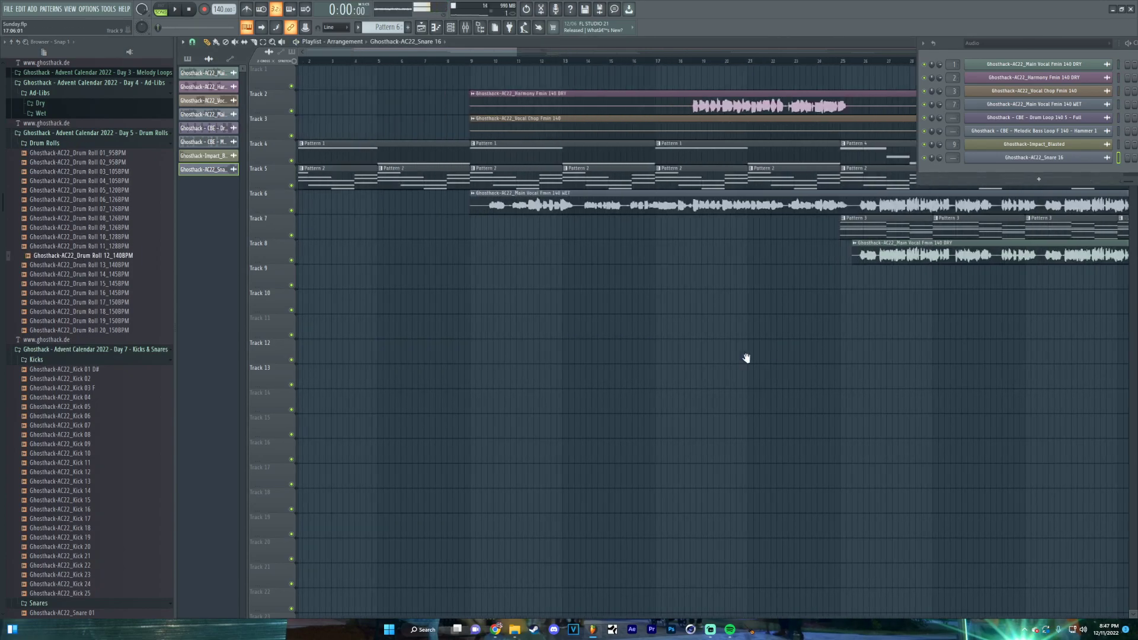
scroll(765, 348, up, 5)
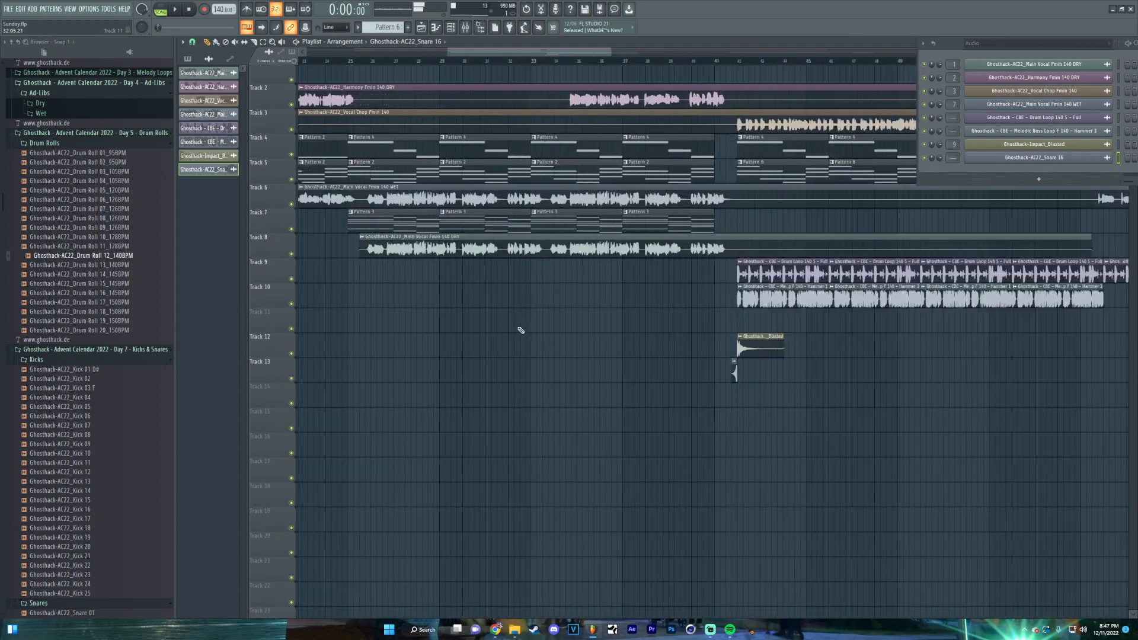
click(72, 265)
drag(72, 269, 456, 254)
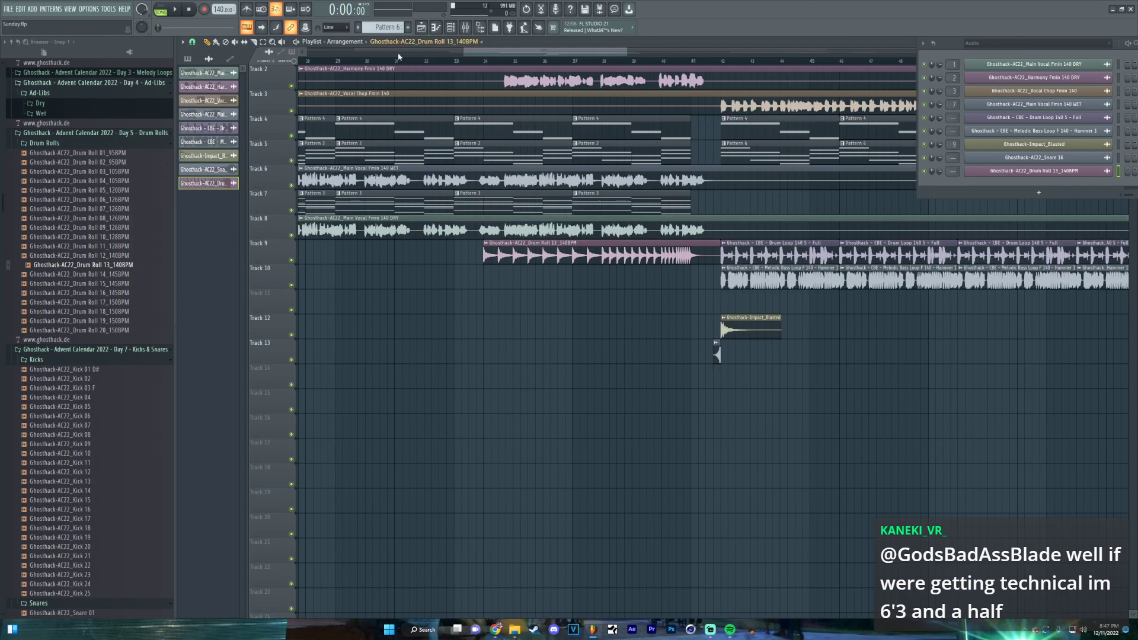
Play the drum roll leading into the bar 42 drop, and audition Drum Roll 12 and 13 for comparison
key(space)
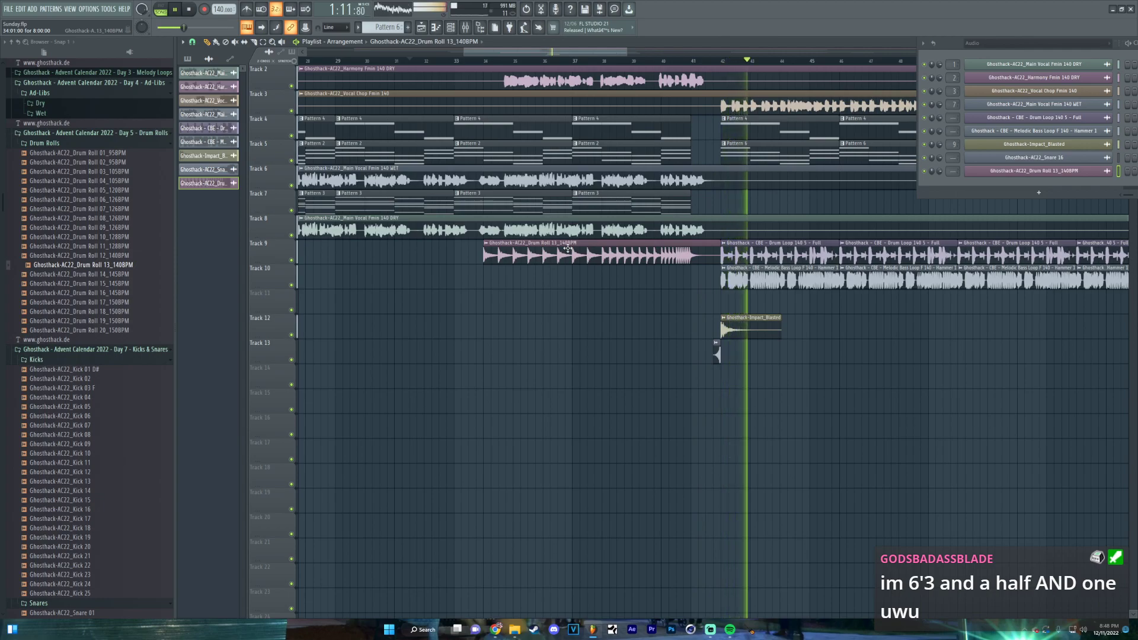
key(space)
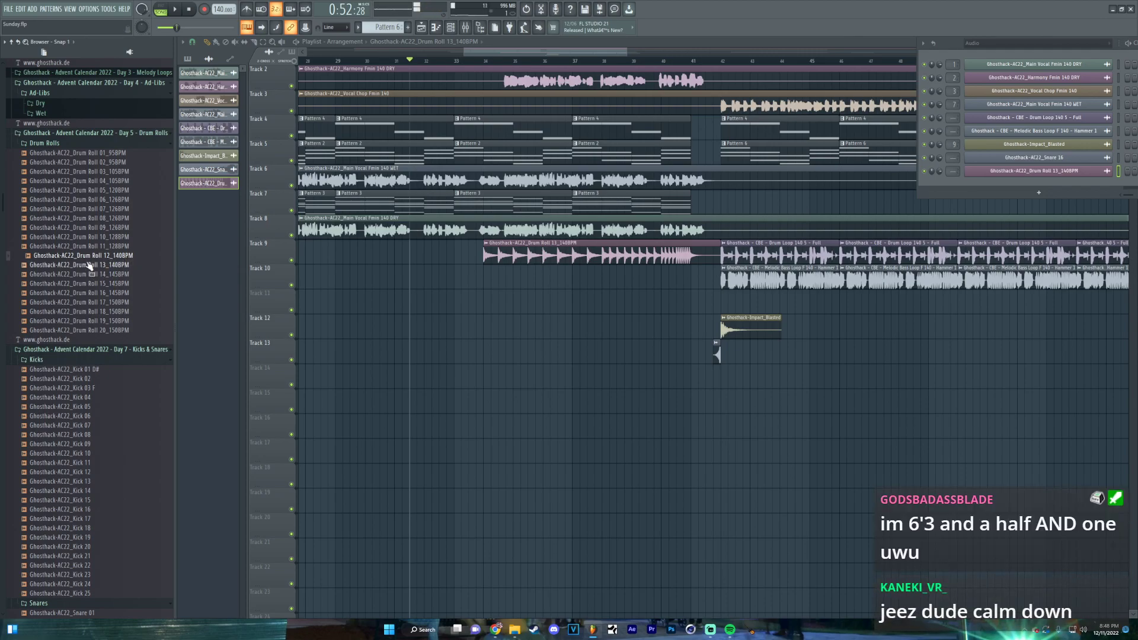
click(89, 265)
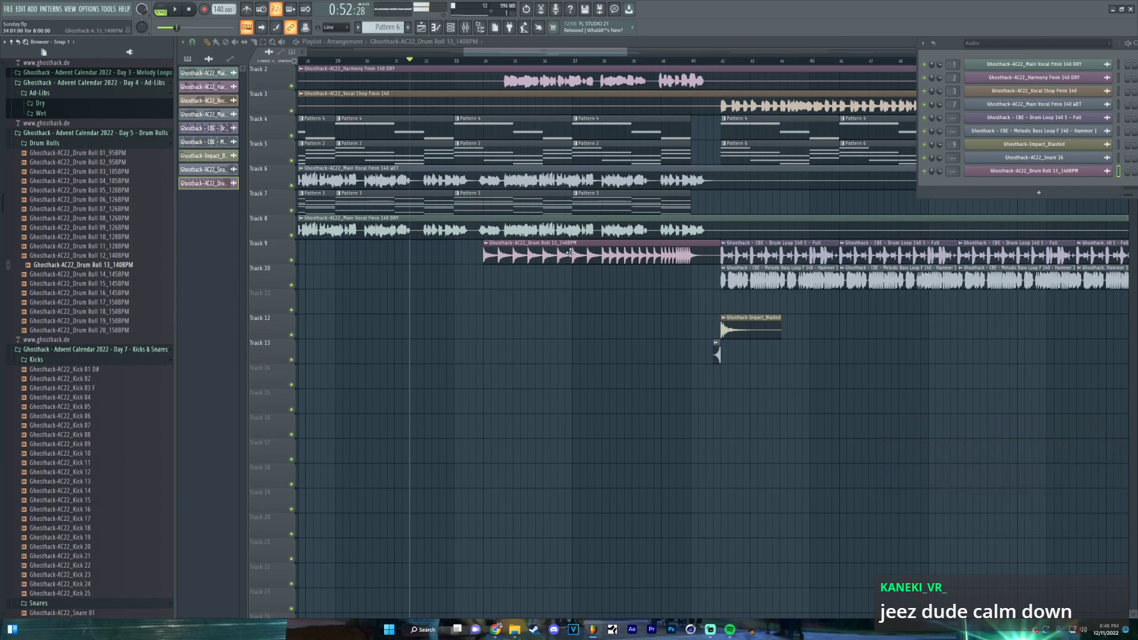
Try starting the Track 9 drum roll at bar 33, play the passage, and move the clip back to bar 34
drag(562, 255, 528, 259)
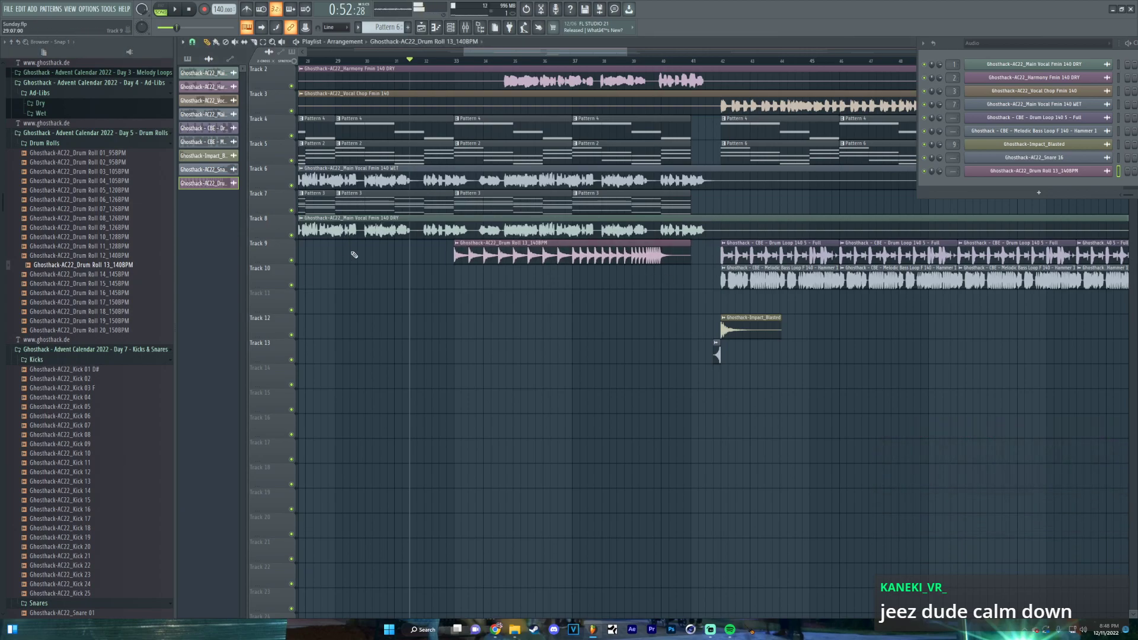
ctrl+scroll(345, 251, down, 5)
key(space)
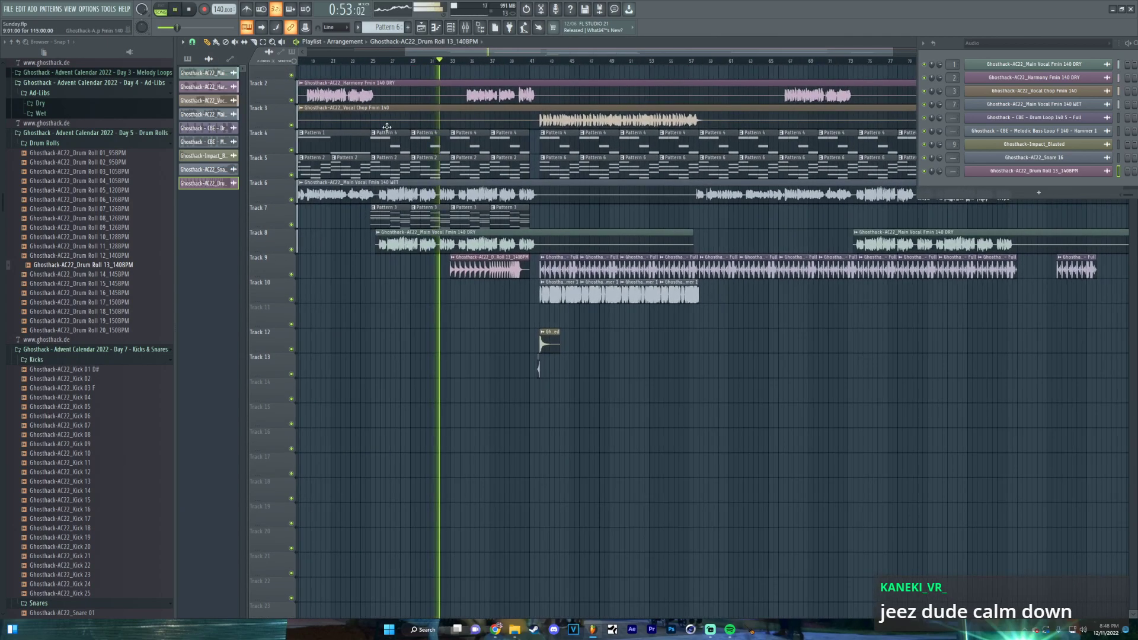
ctrl+scroll(451, 330, up, 3)
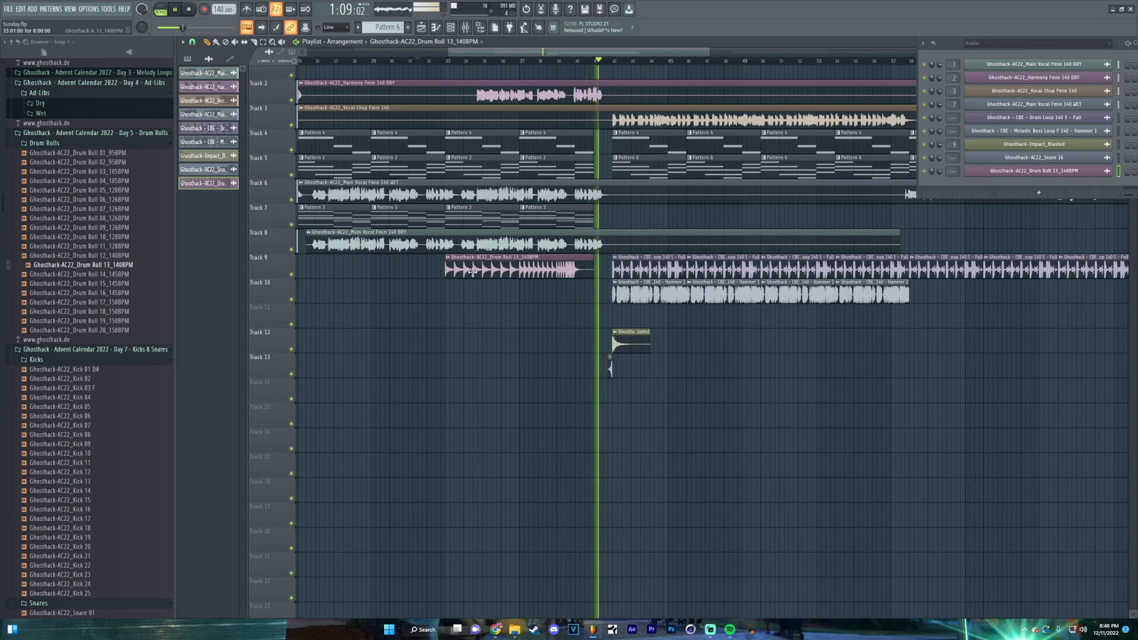
drag(481, 268, 497, 268)
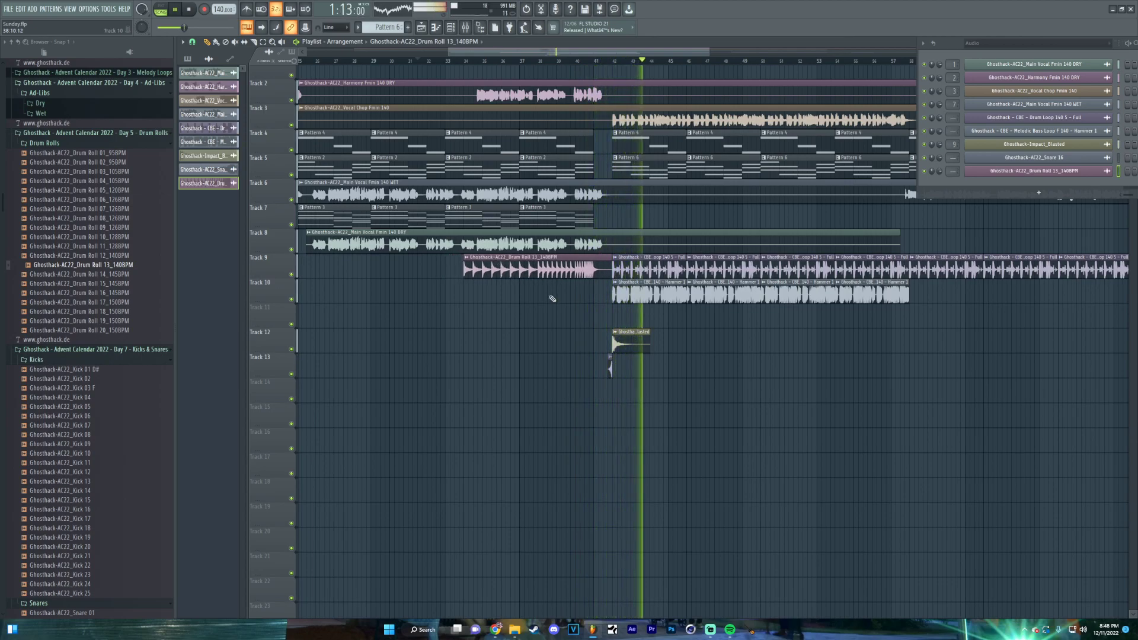
Play the song from bar 23 and audition samples in the Day 2 Rides folder, including Ride 06 and Ride 07, against it
scroll(552, 297, up, 3)
scroll(455, 324, down, 6)
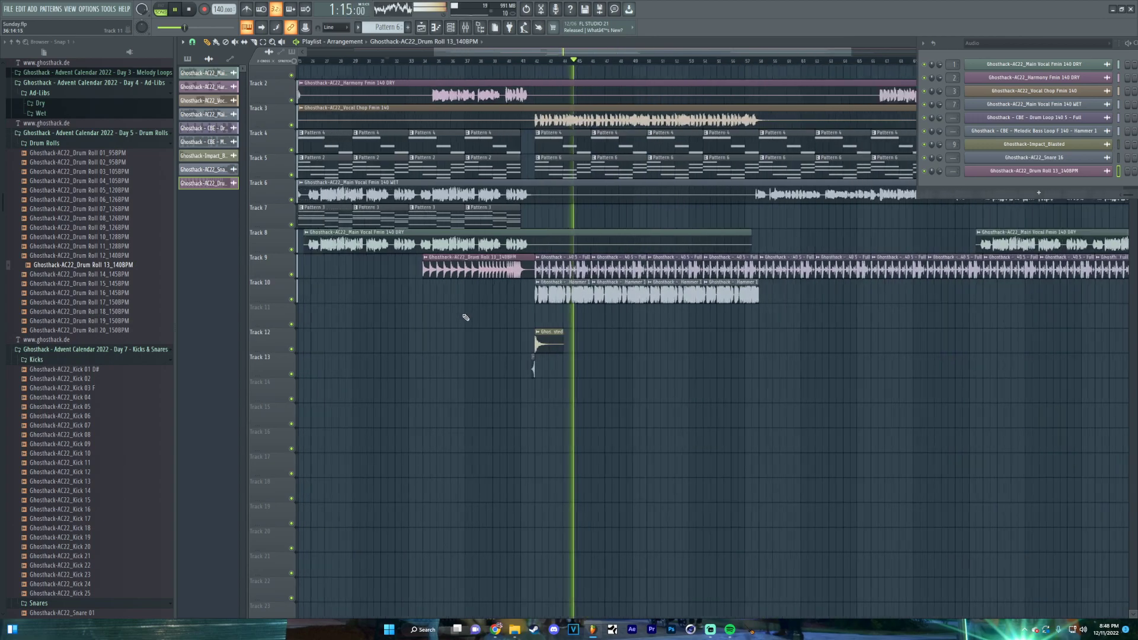
click(460, 62)
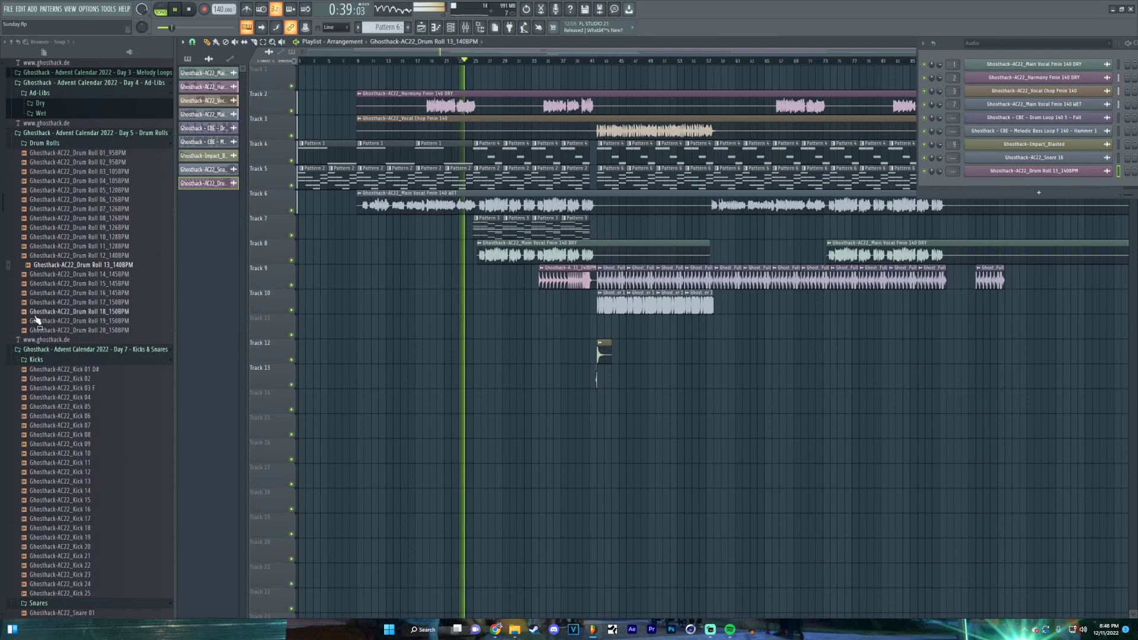
scroll(34, 320, up, 15)
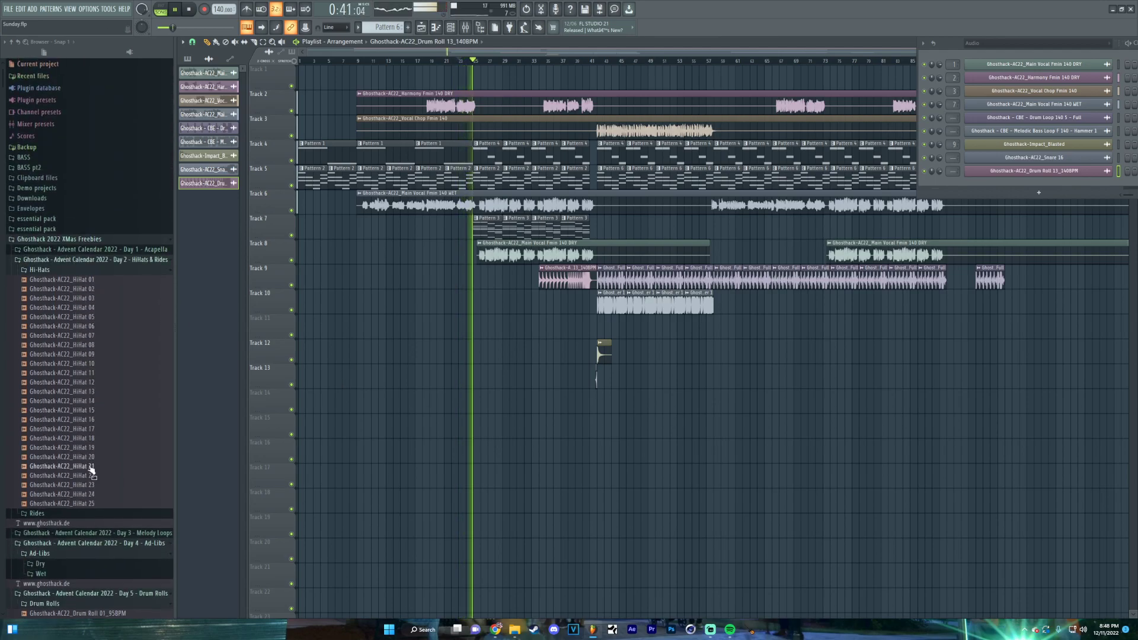
click(84, 513)
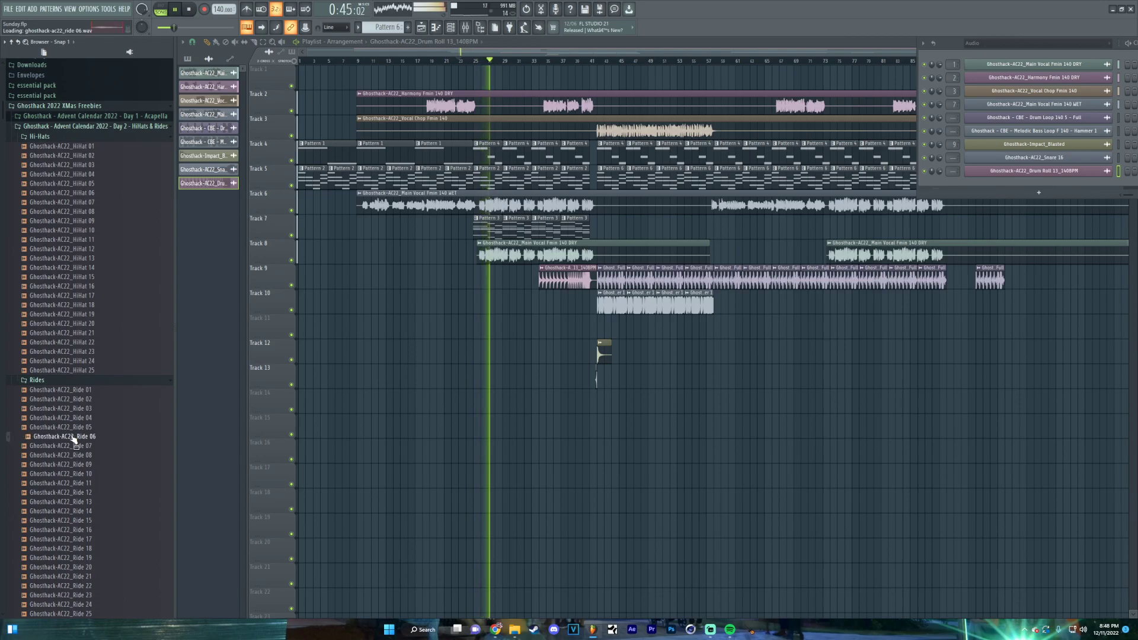
key(space)
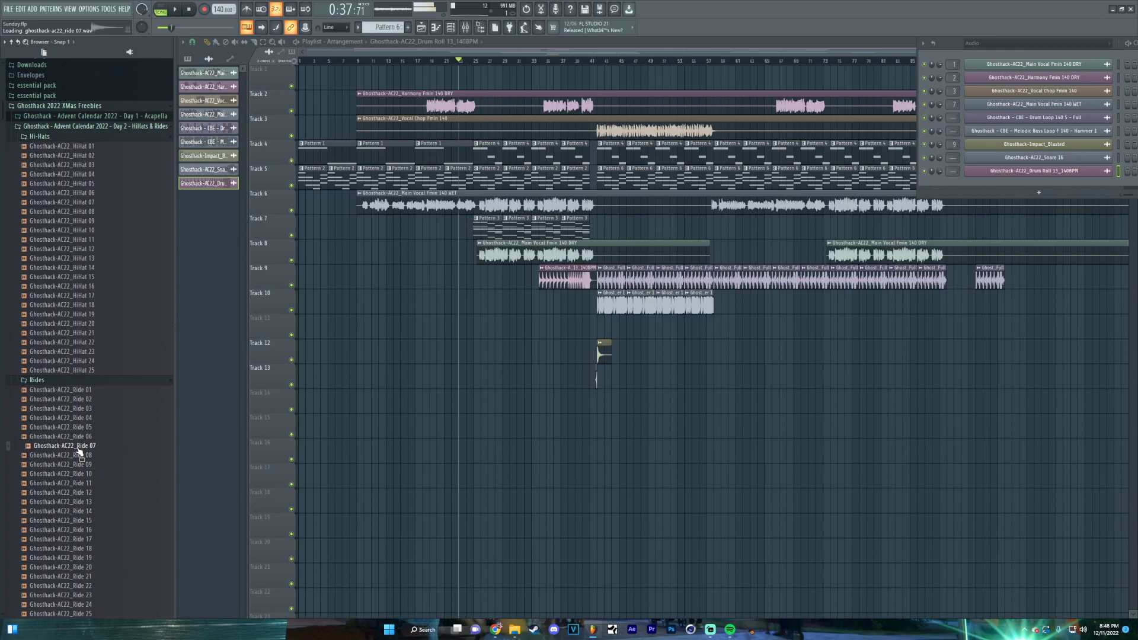
scroll(485, 433, up, 3)
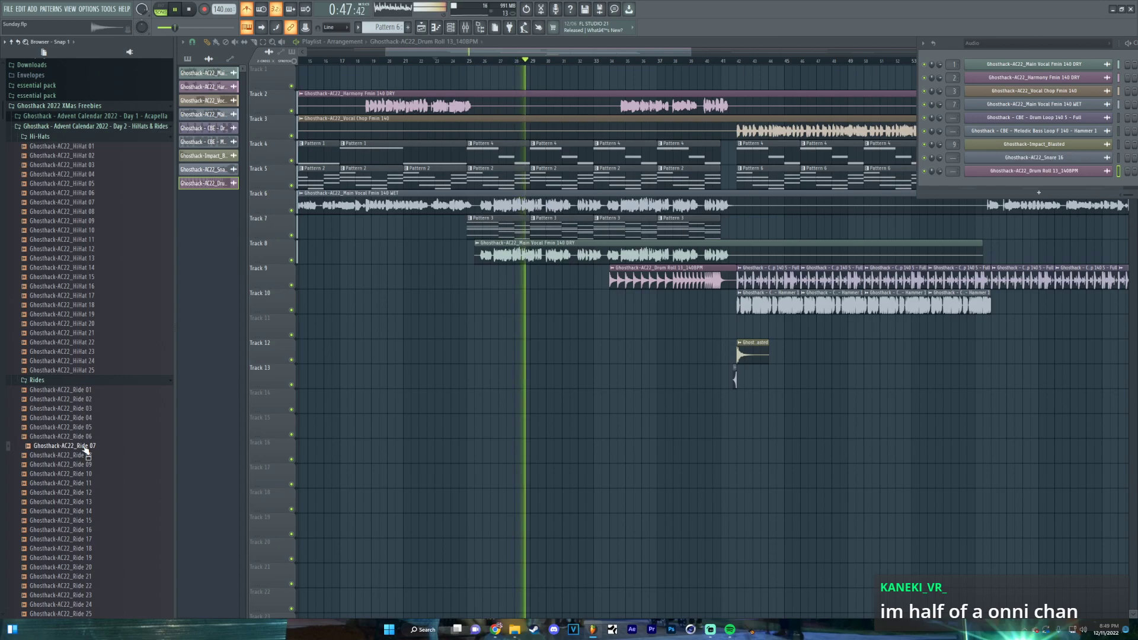
click(88, 501)
Collapse the Rides, Day 5 Drum Rolls, Day 4 Ad-Libs, Day 7 Kicks & Snares, Day 11 Bass Shots and Color Bass Essentials folders in the browser
click(52, 381)
scroll(68, 394, down, 2)
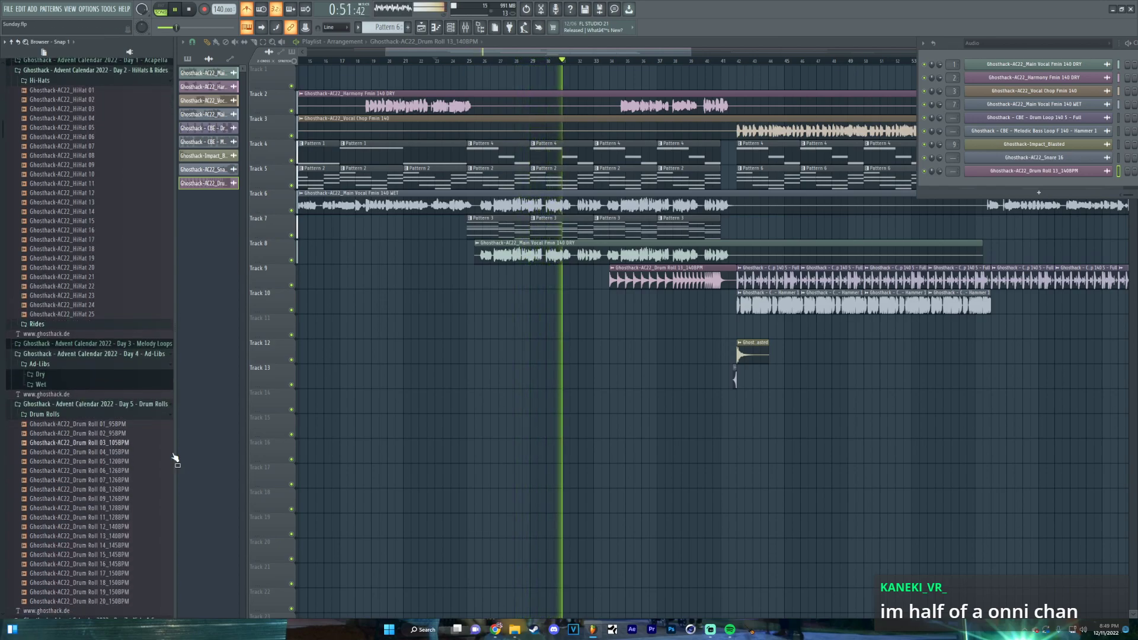
mouse_move(495, 632)
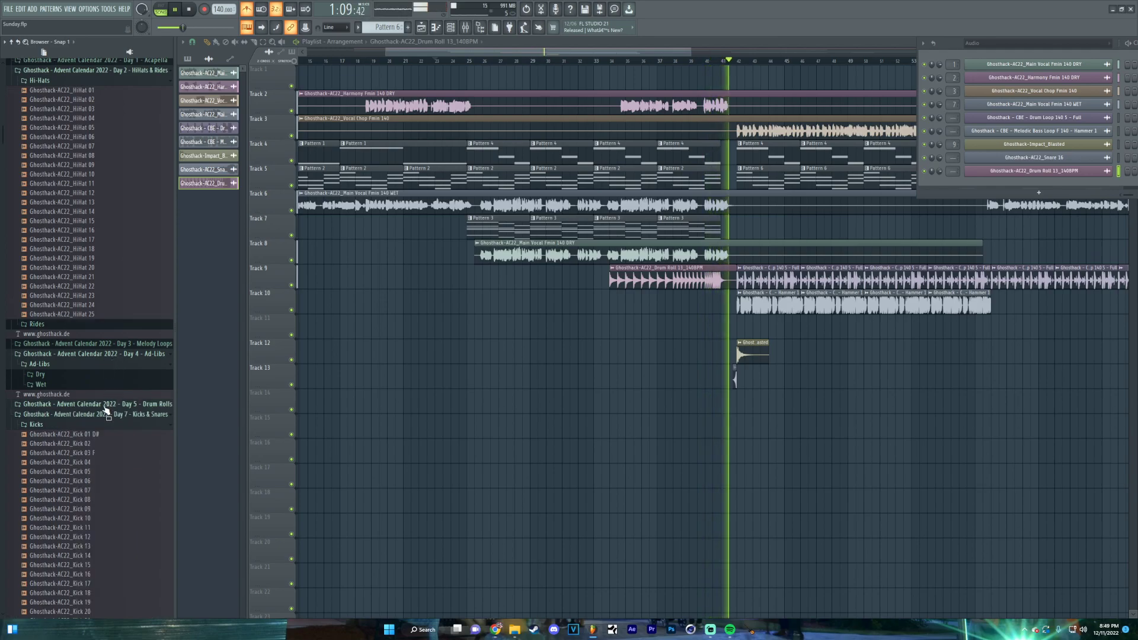
click(93, 355)
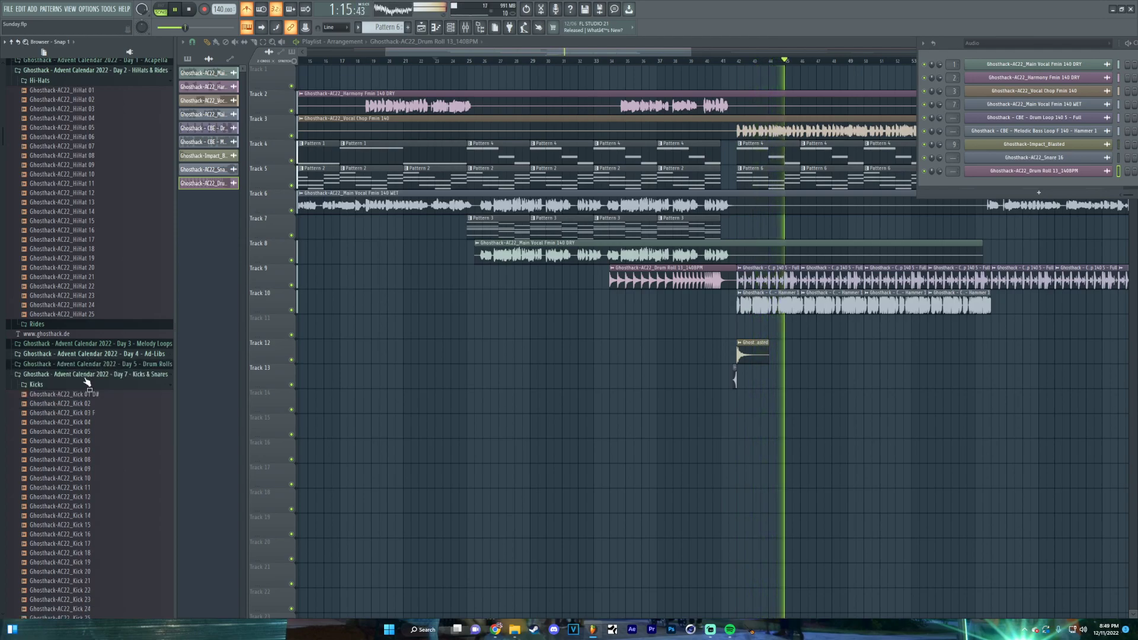
click(86, 374)
click(78, 385)
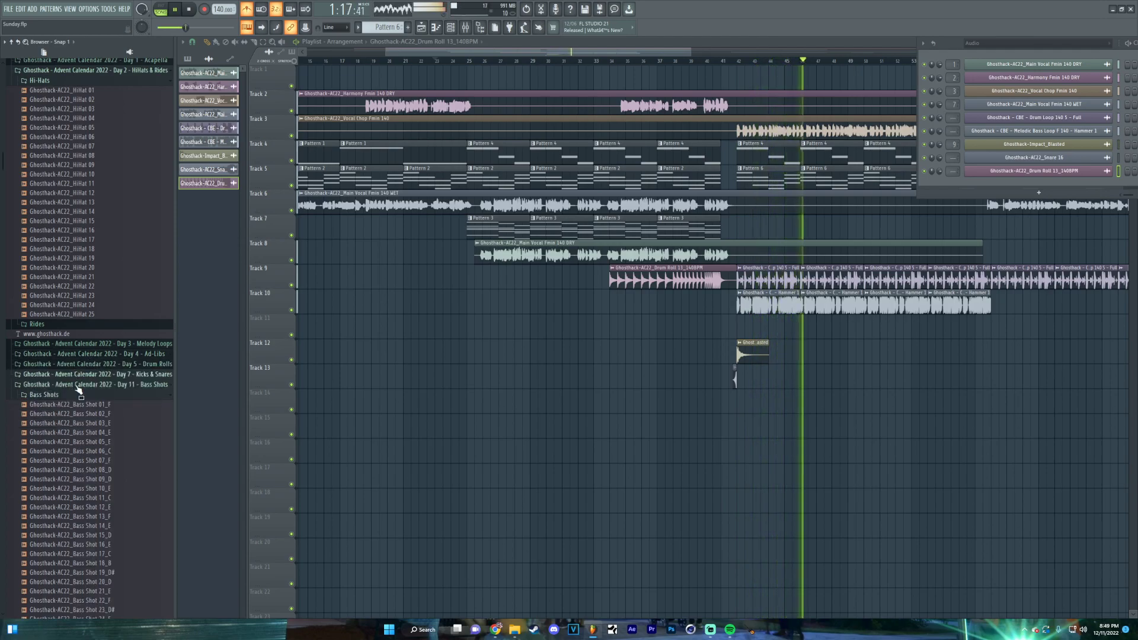
click(77, 386)
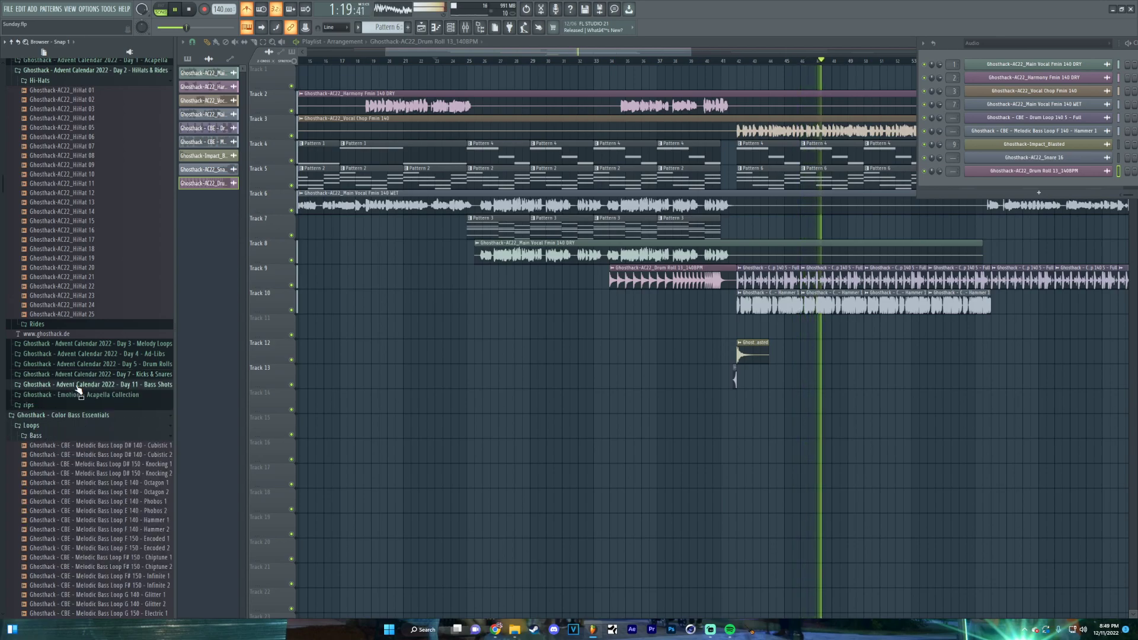
click(70, 416)
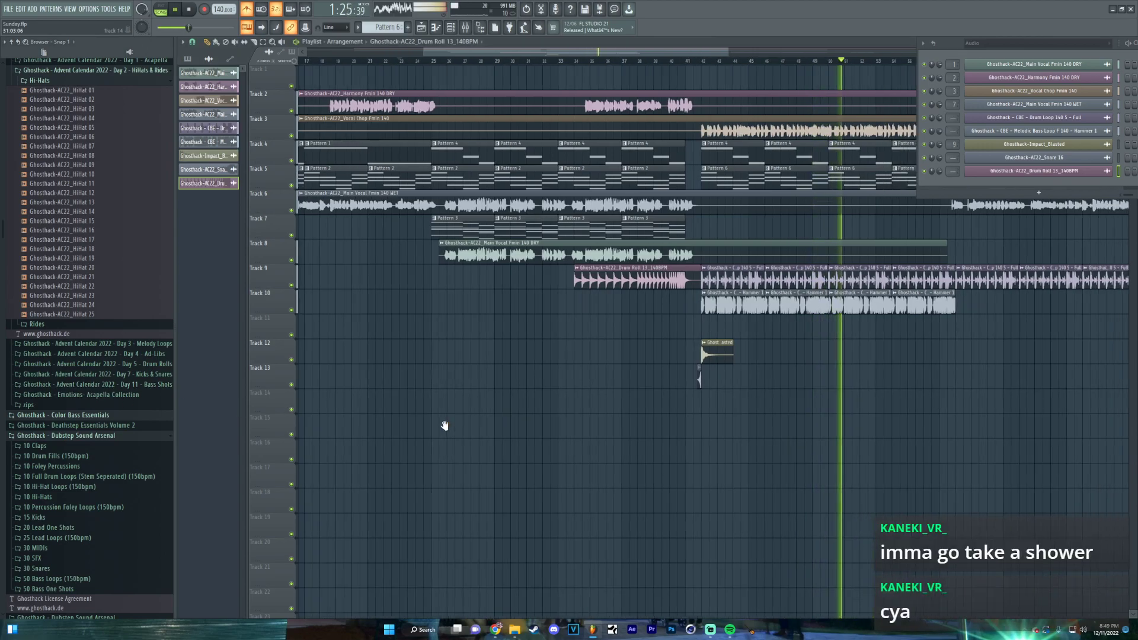
Look through the Acapellas folders of the Ghosthack Emotions Acapella Collection during playback, and collapse the collection again
click(95, 396)
click(88, 408)
click(88, 408)
click(88, 408)
click(88, 408)
click(87, 408)
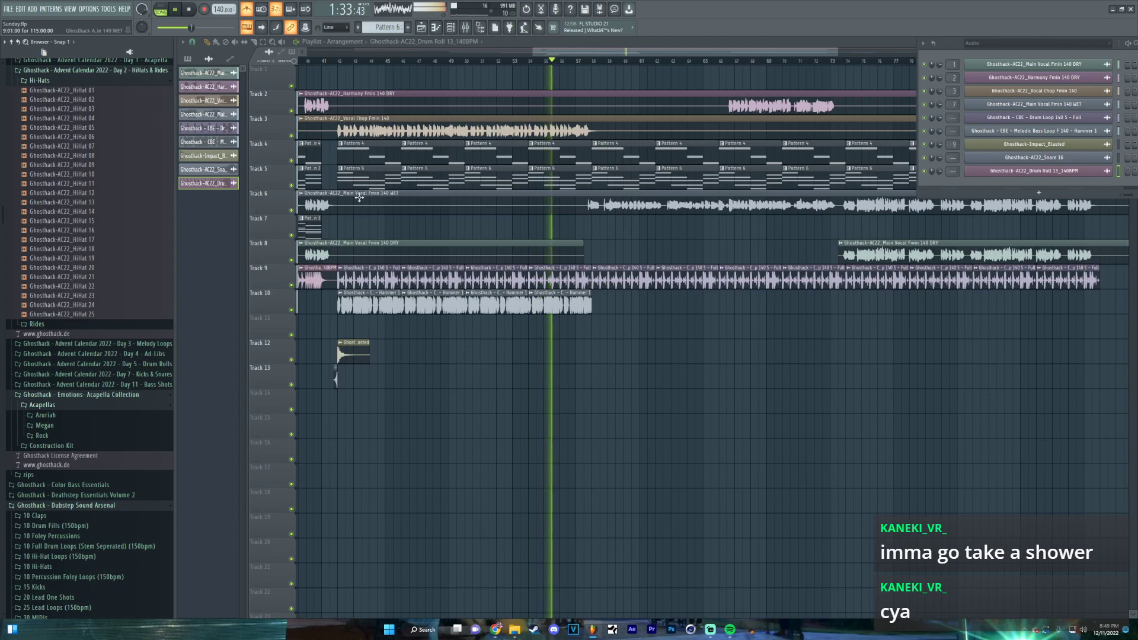
scroll(360, 205, up, 3)
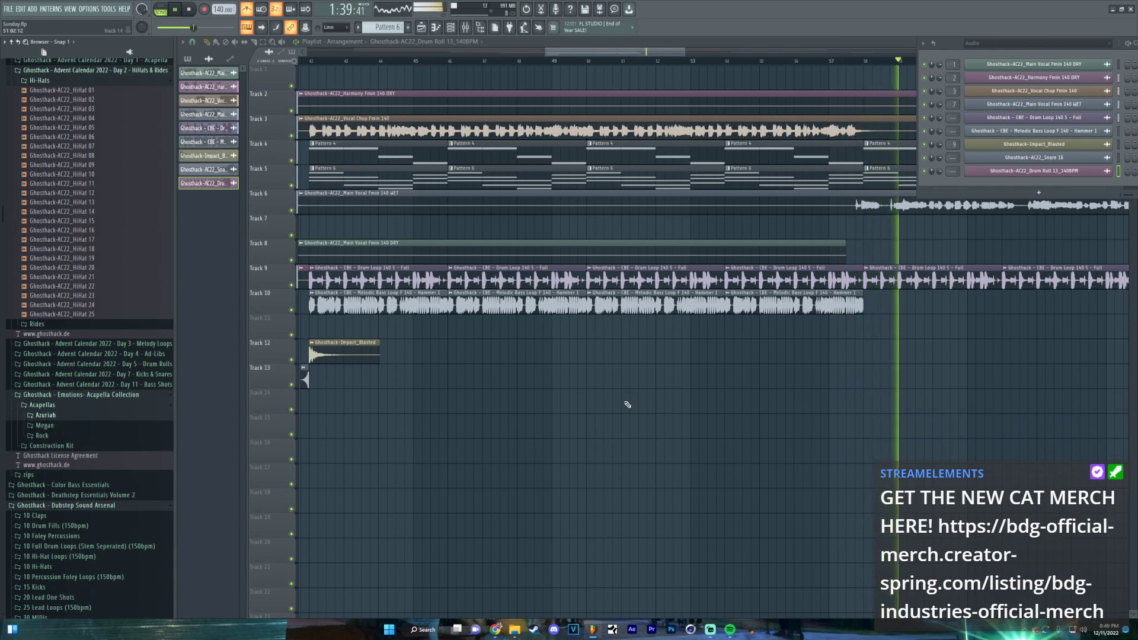
click(72, 395)
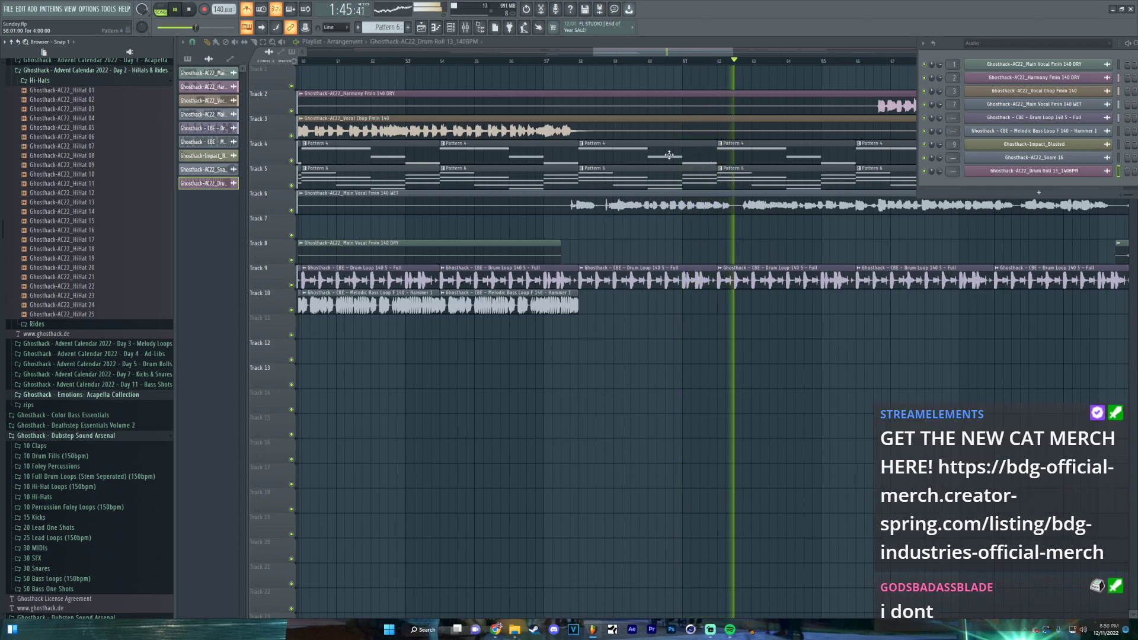
Add an Invader 2 instrument channel, route it to mixer insert 11, and create a new pattern for it
click(637, 179)
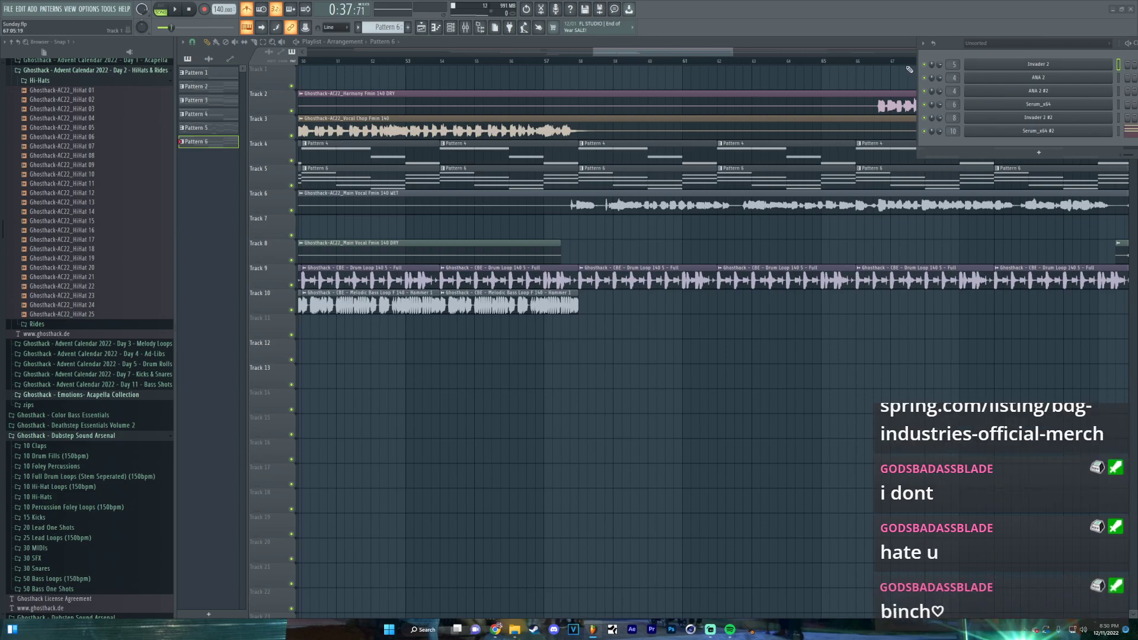
click(1038, 155)
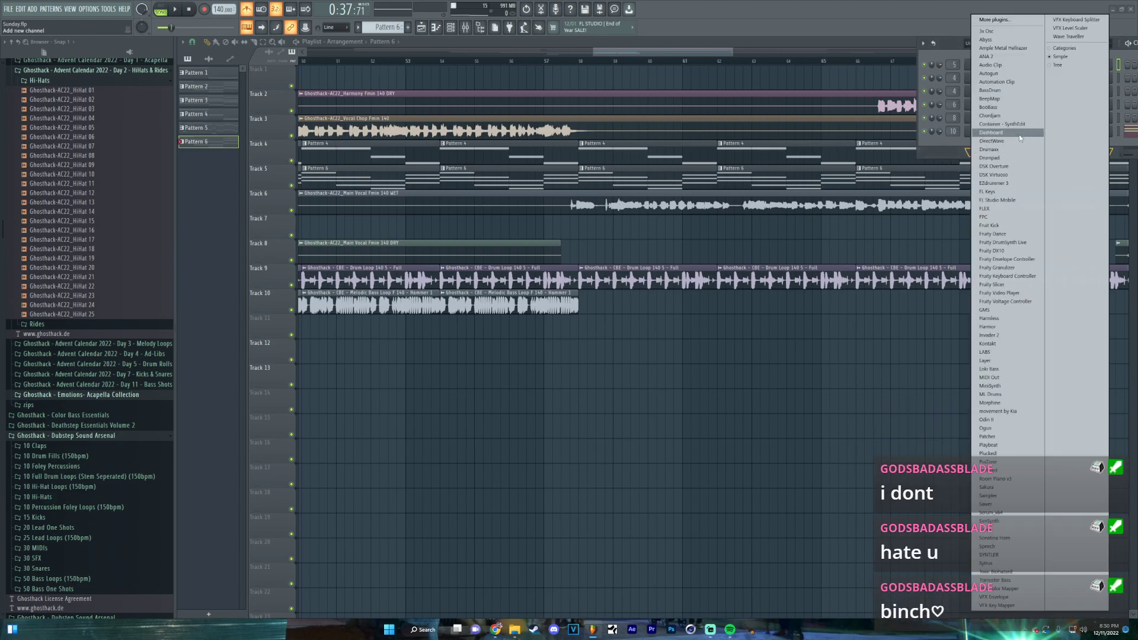
click(1005, 336)
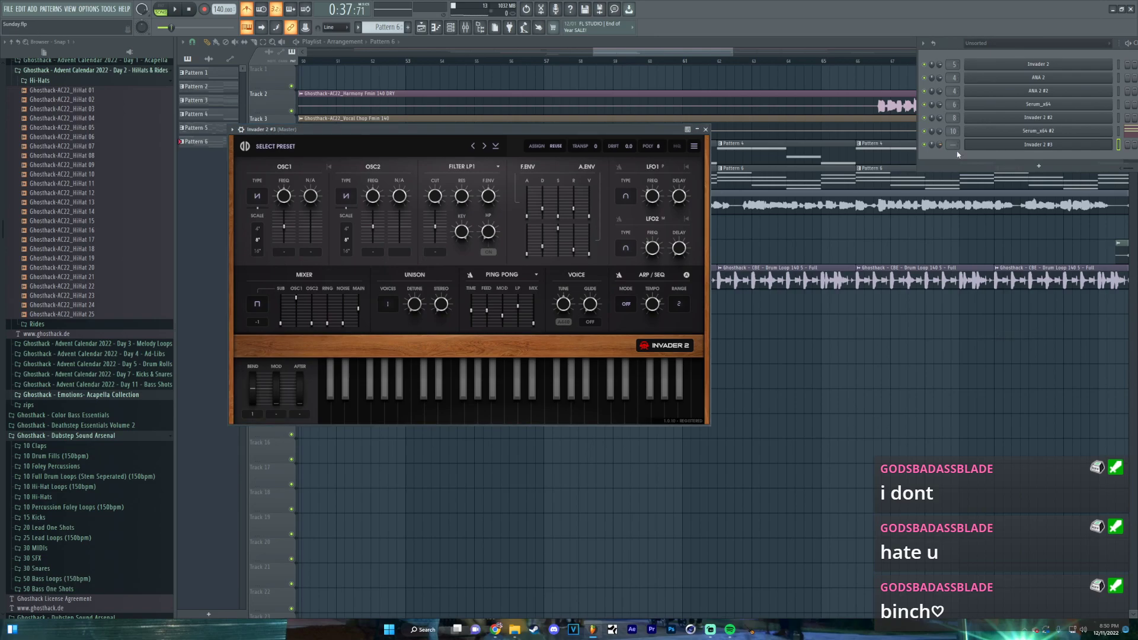
scroll(948, 150, up, 3)
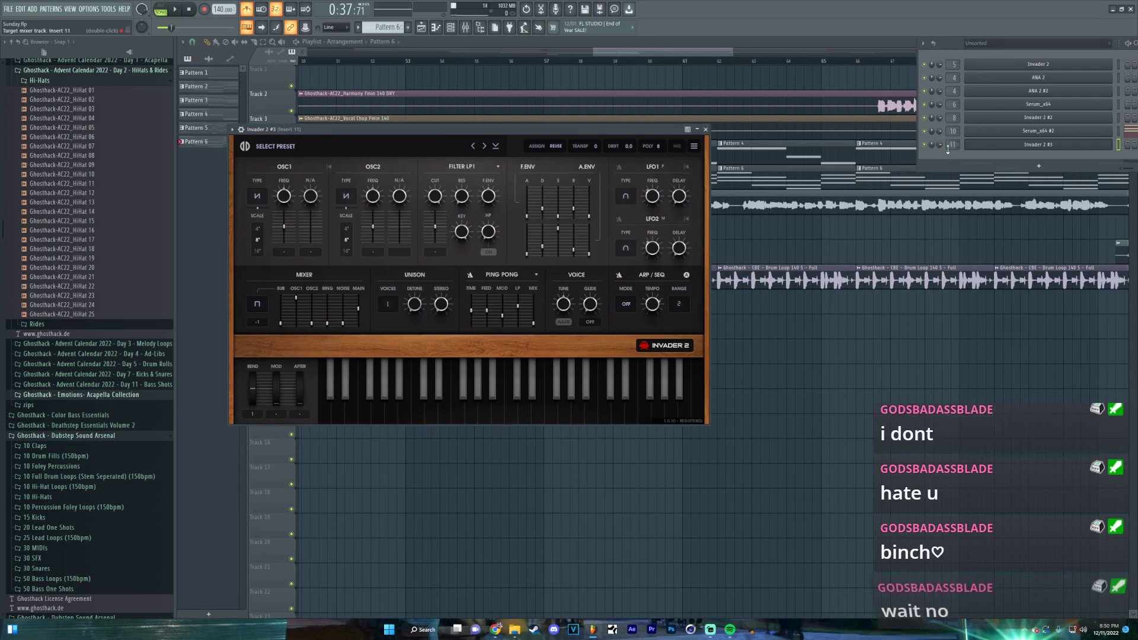
right_click(1029, 146)
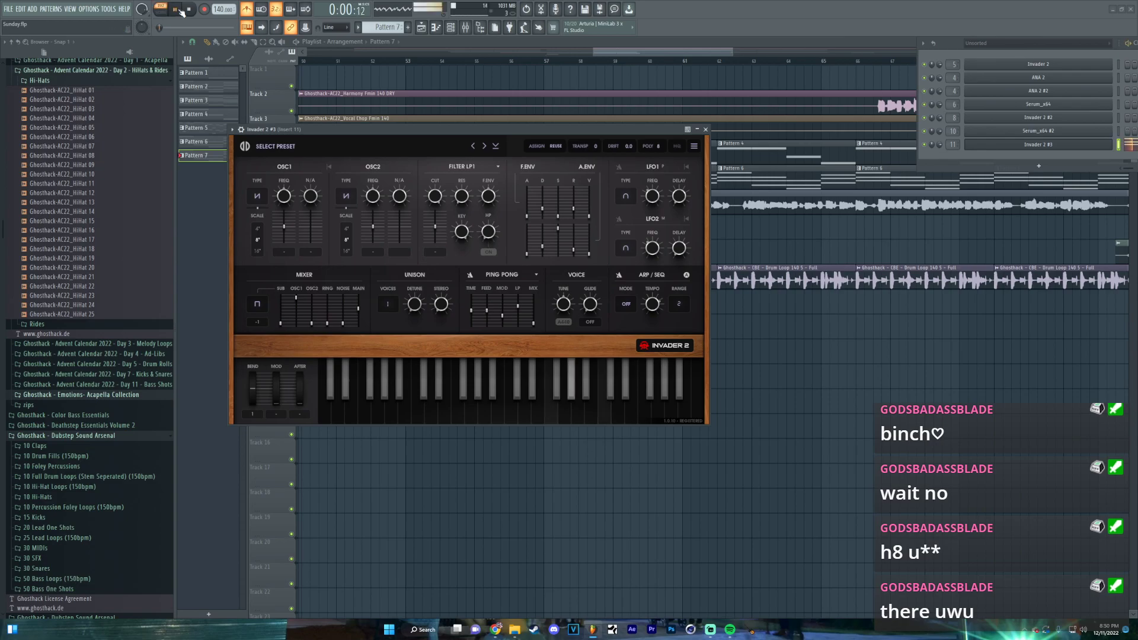
Load the Arp Snap preset from Seq & Arp in the new Invader 2 and move its window clear of the playlist tracks
click(381, 148)
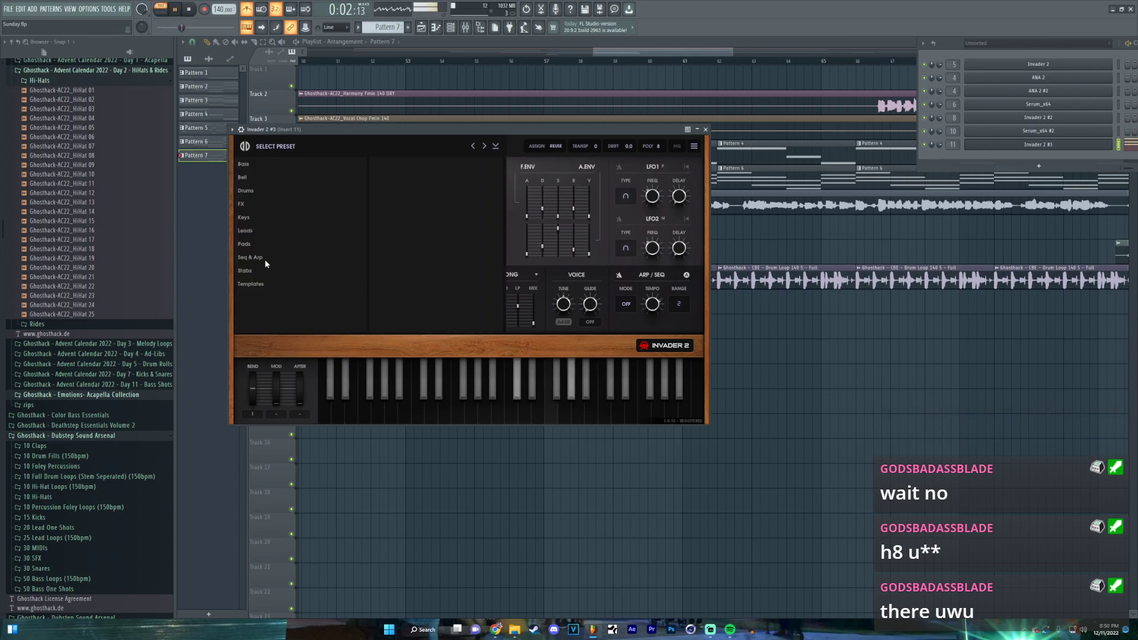
click(266, 259)
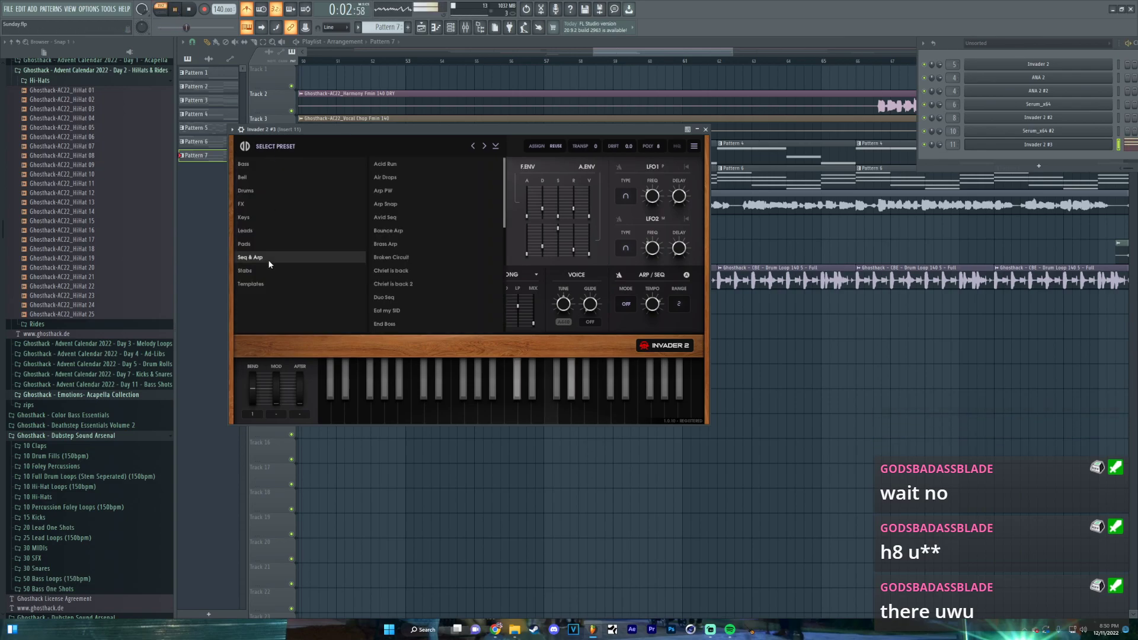
click(408, 205)
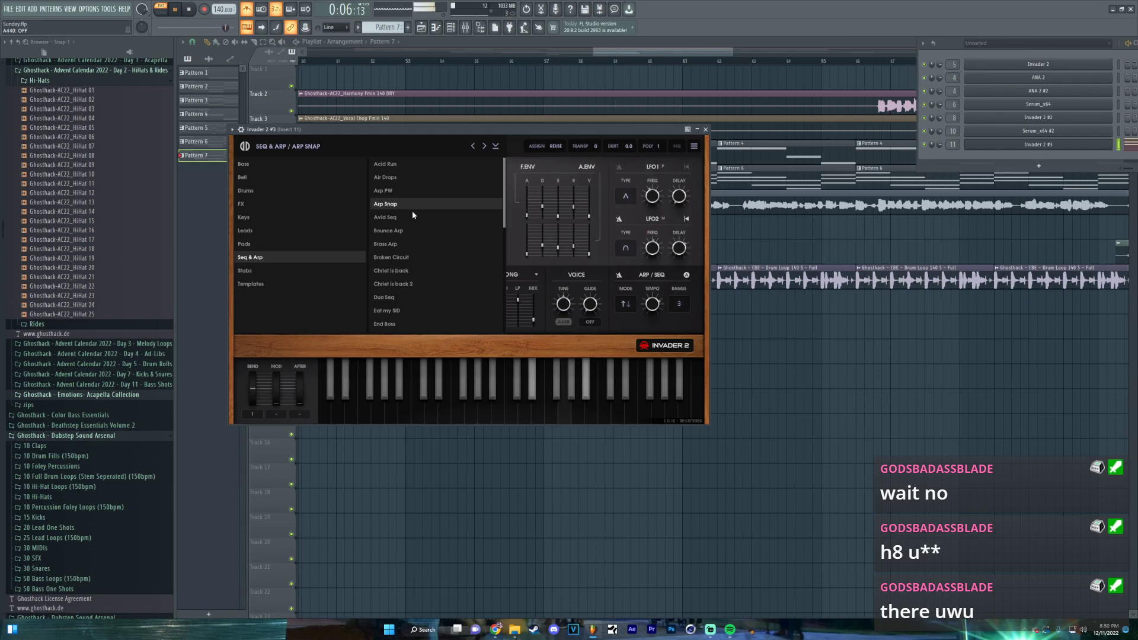
drag(423, 130, 456, 403)
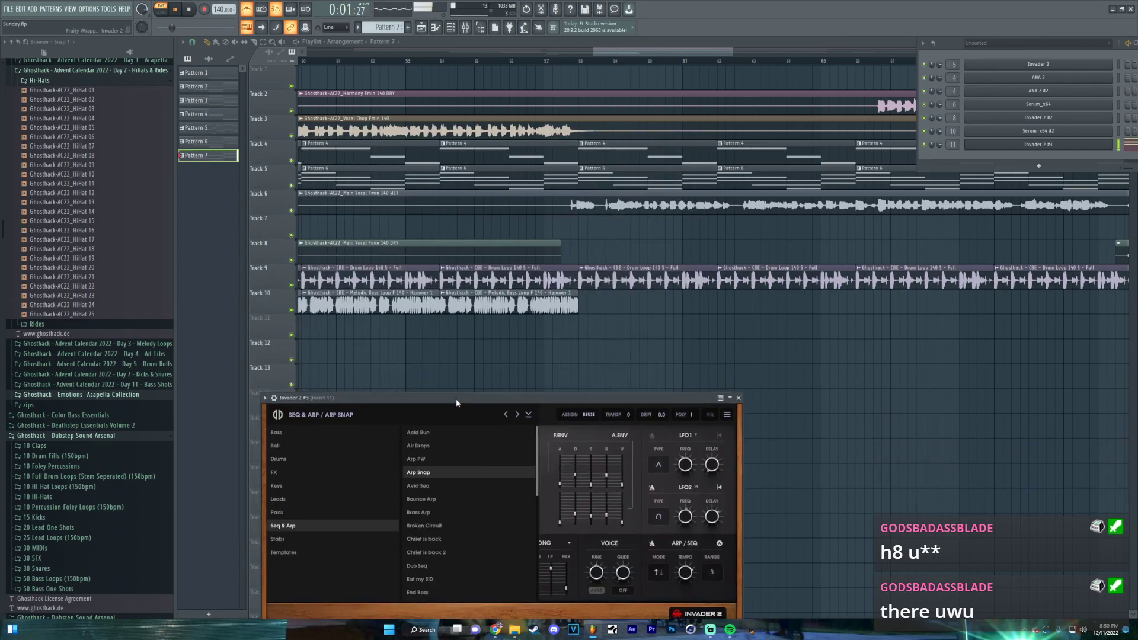
Place four Pattern 7 clips back to back on Track 11 from bar 58, starting song playback after the first
click(581, 327)
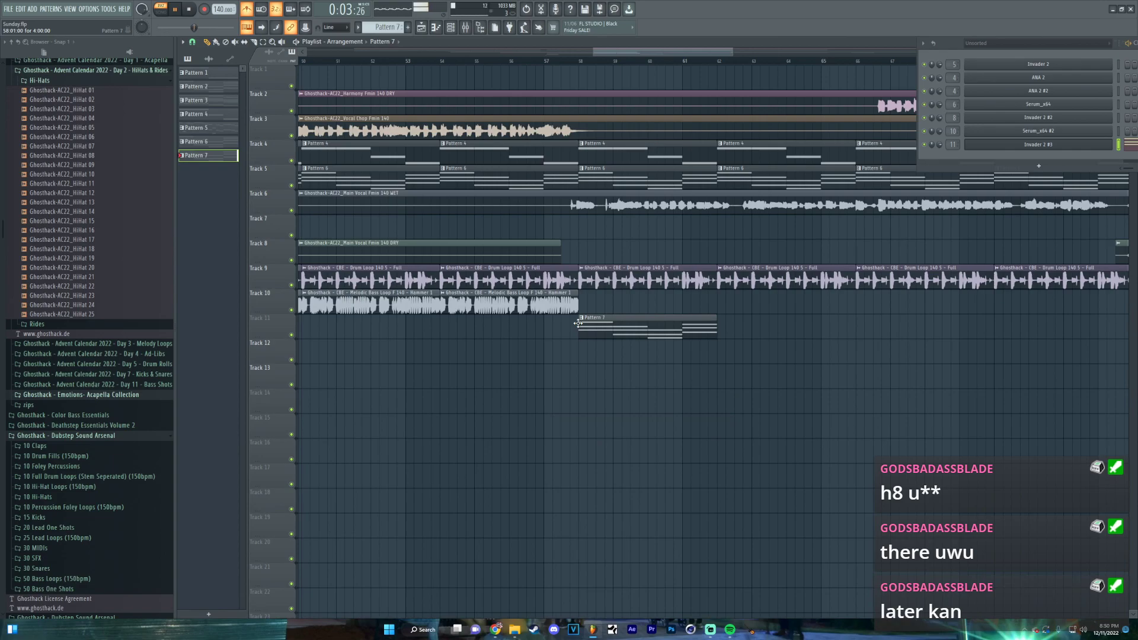
click(443, 61)
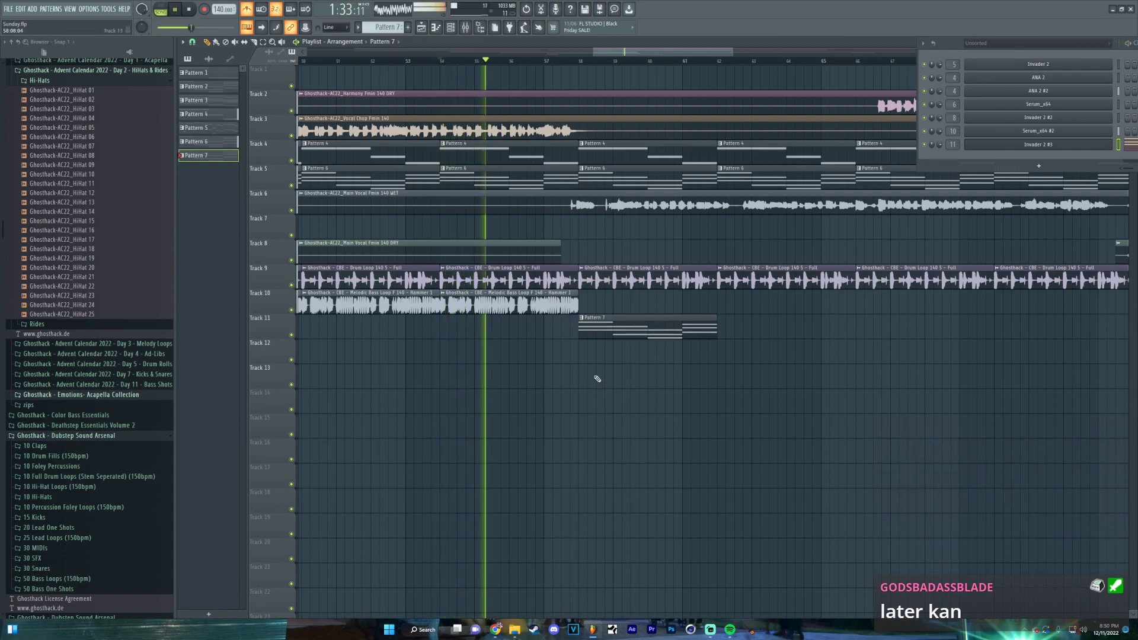
scroll(590, 371, down, 2)
scroll(588, 360, up, 4)
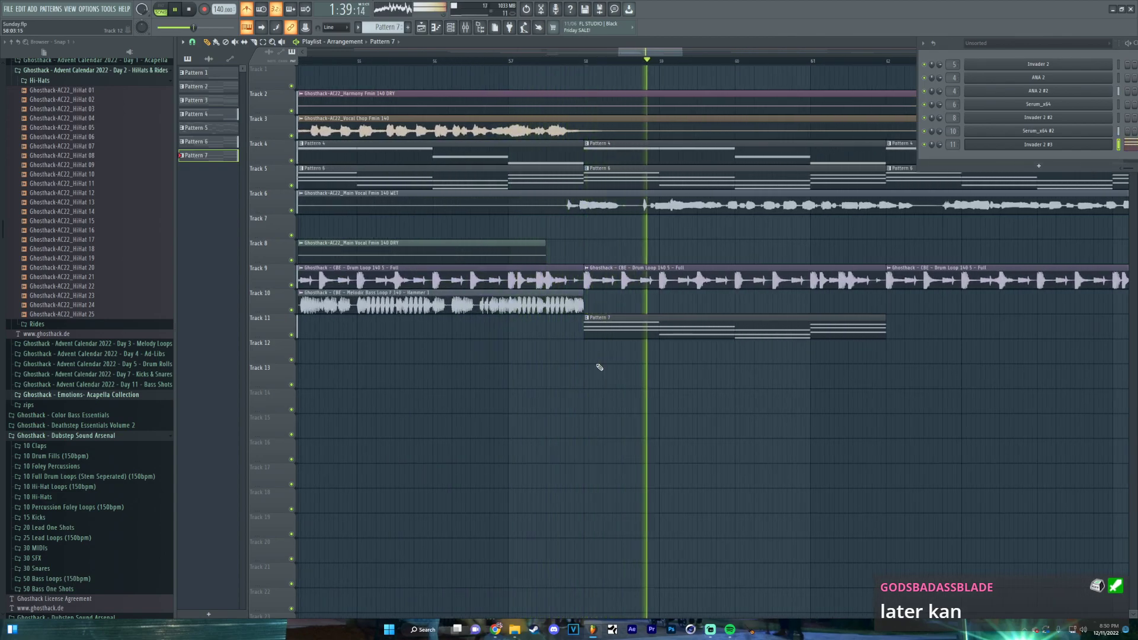
scroll(688, 389, down, 1)
click(841, 338)
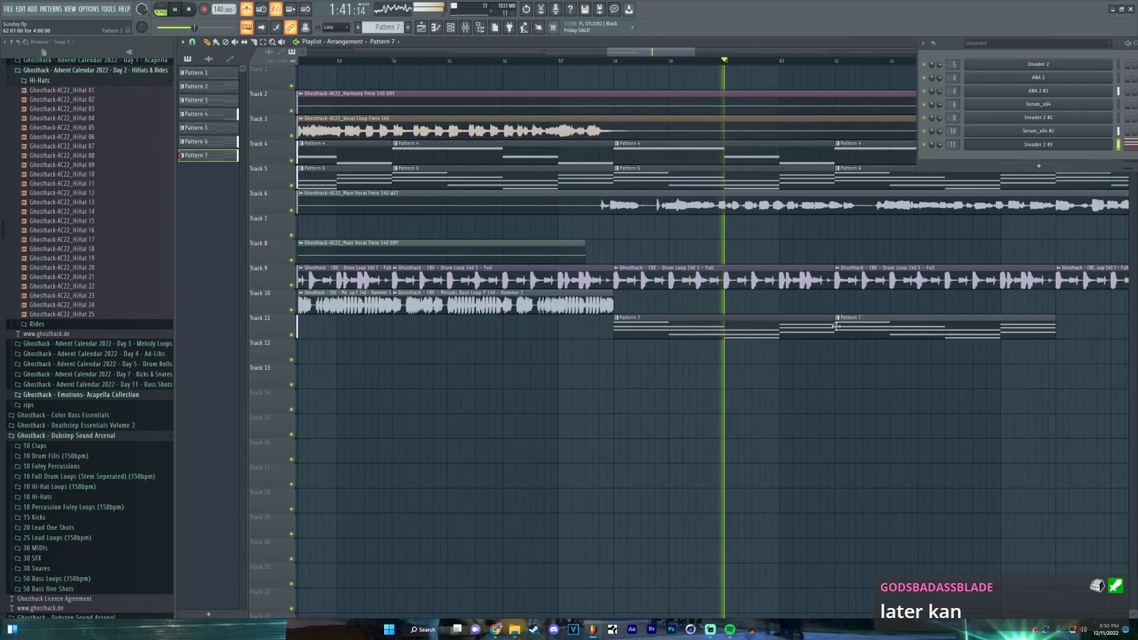
click(724, 328)
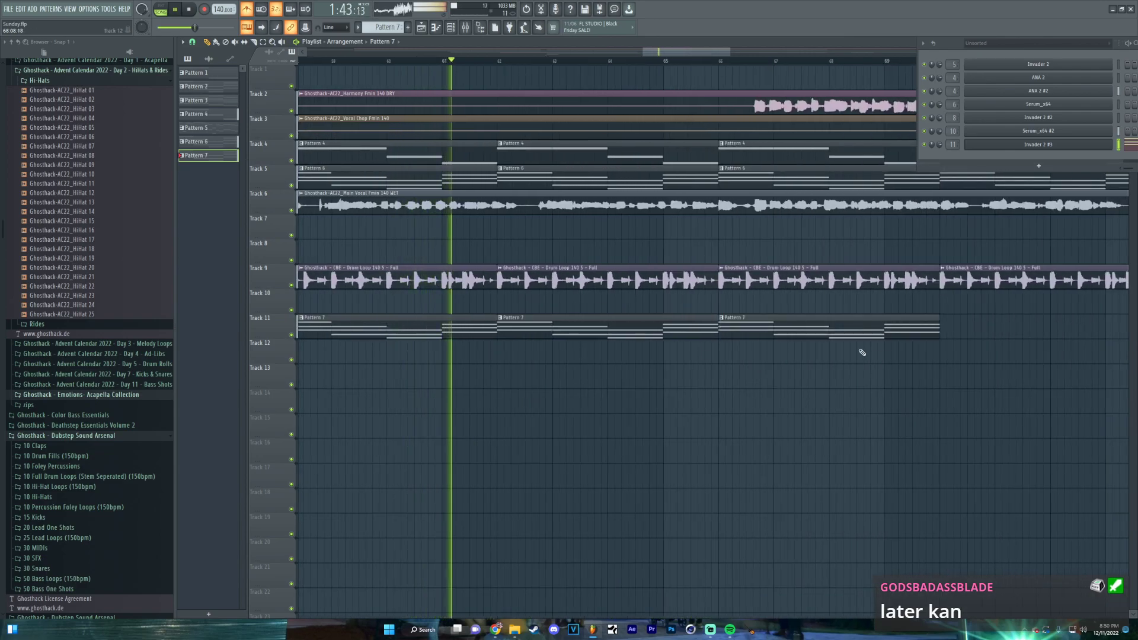
click(945, 329)
scroll(616, 416, down, 1)
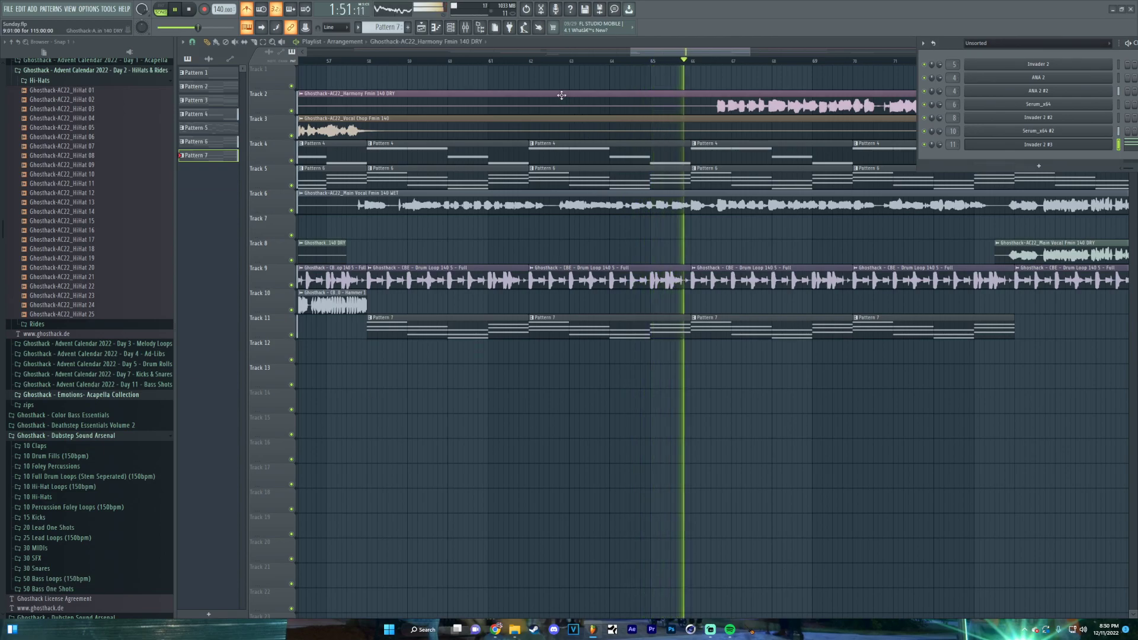
Delete the Ghosthack-AC22_Harmony Fmin 140 DRY audio channel and its clip from the project
click(599, 102)
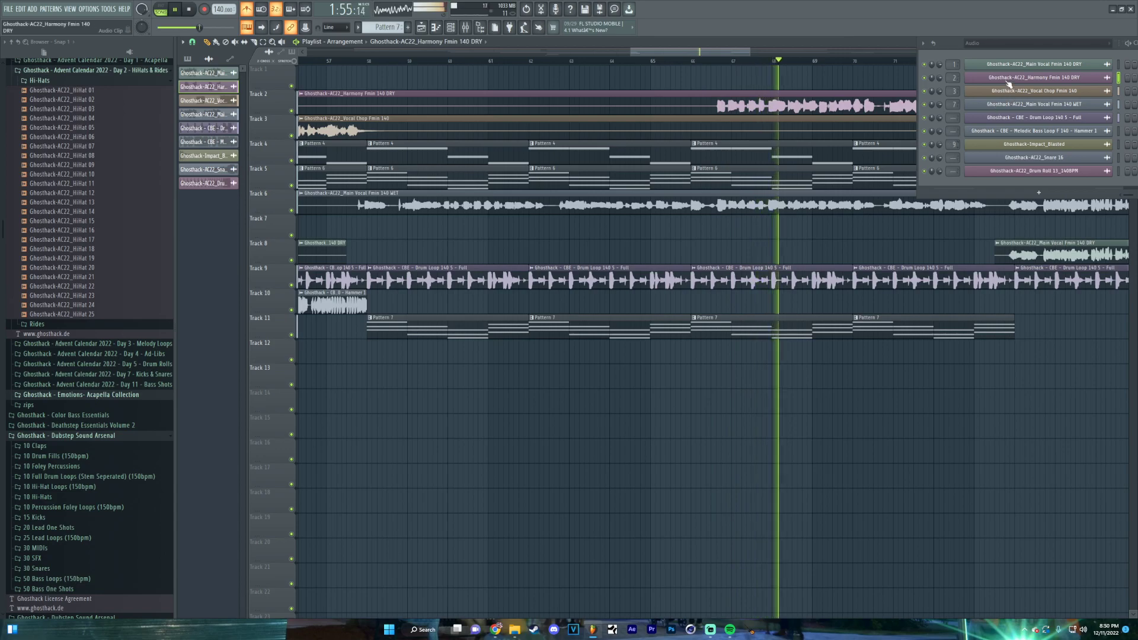
right_click(978, 77)
click(987, 175)
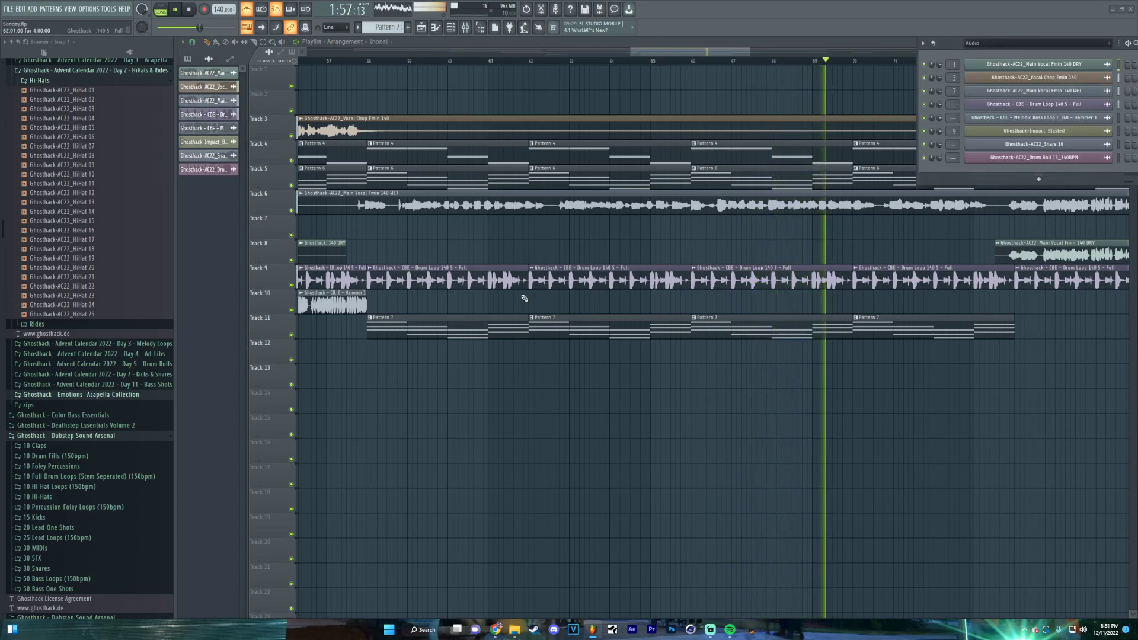
Stop playback and add Harmony Fmin 140 WET from the Day 1 Acapella Wet folder to Track 2
scroll(83, 370, up, 3)
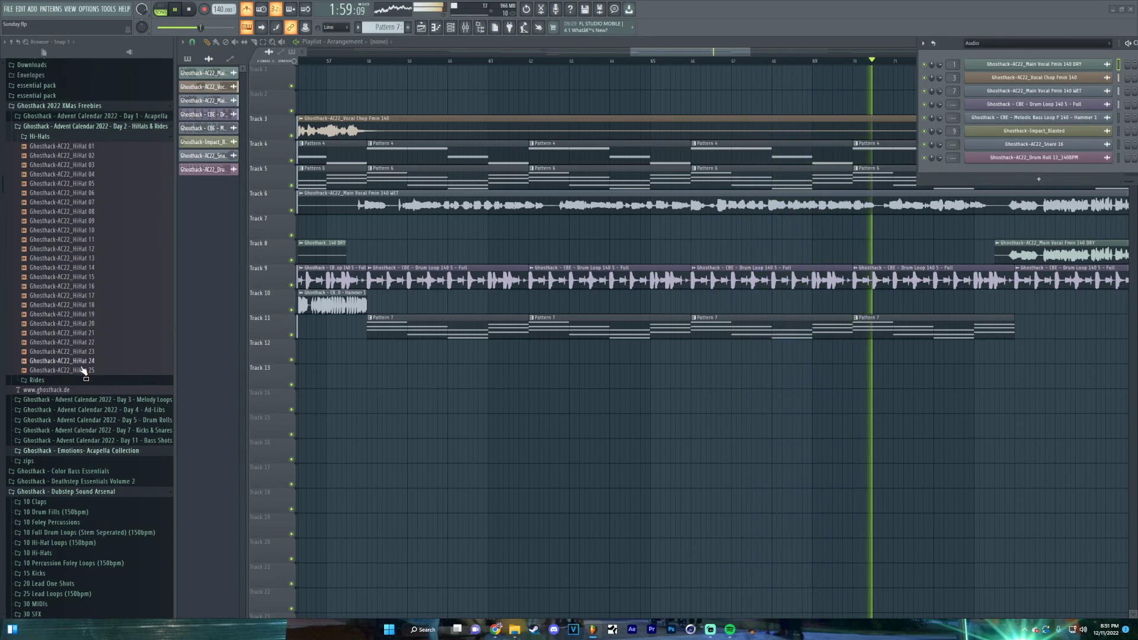
key(space)
scroll(71, 196, up, 7)
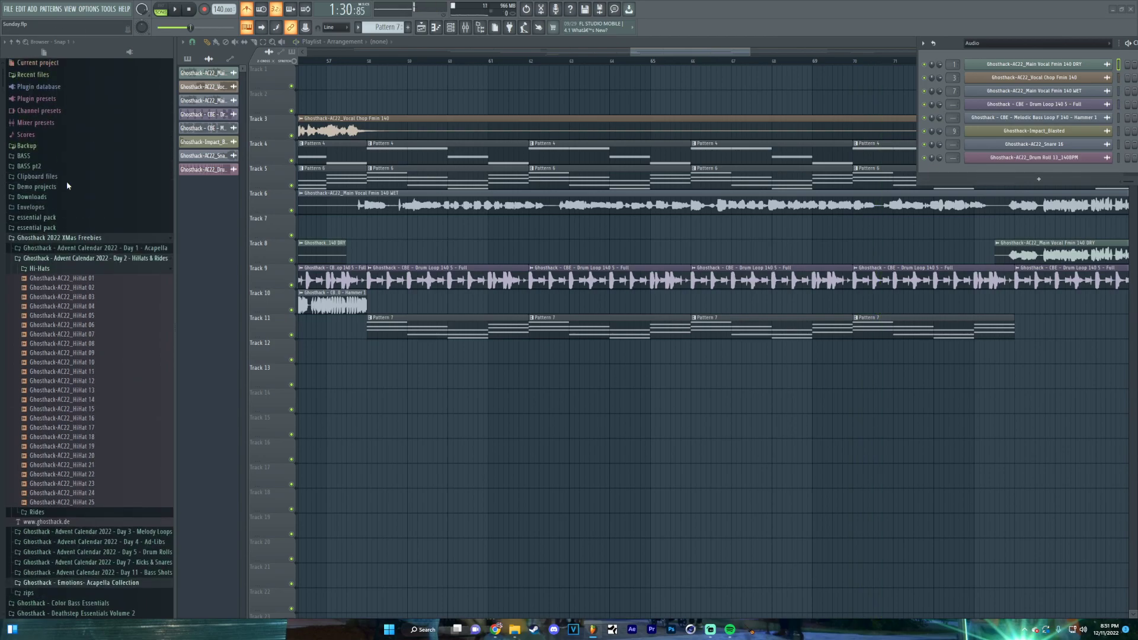
click(91, 250)
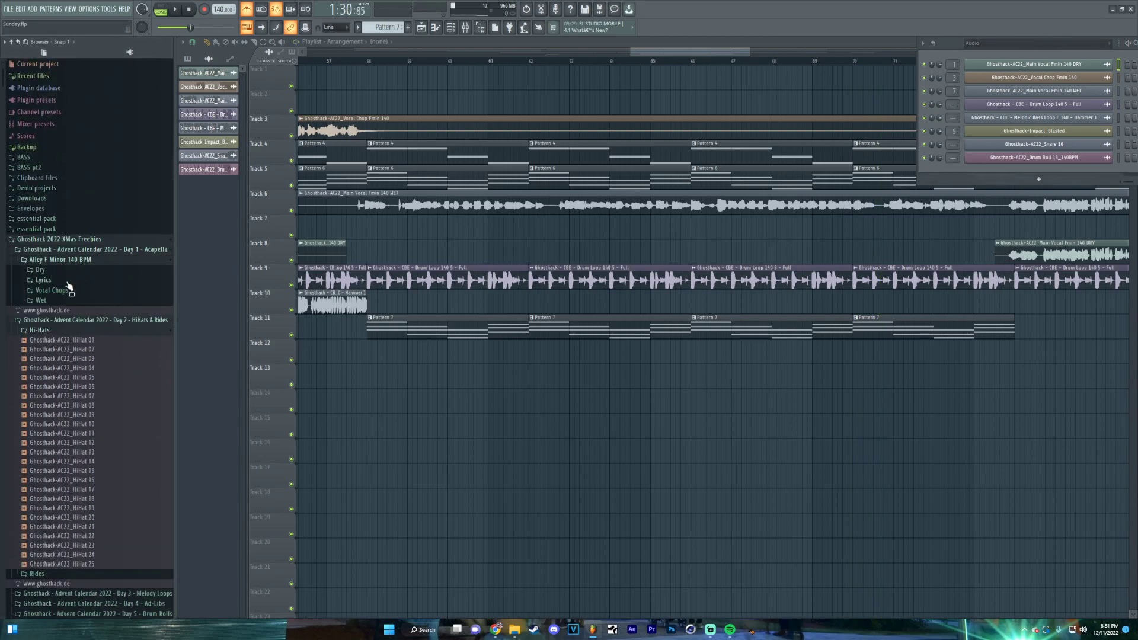
click(58, 303)
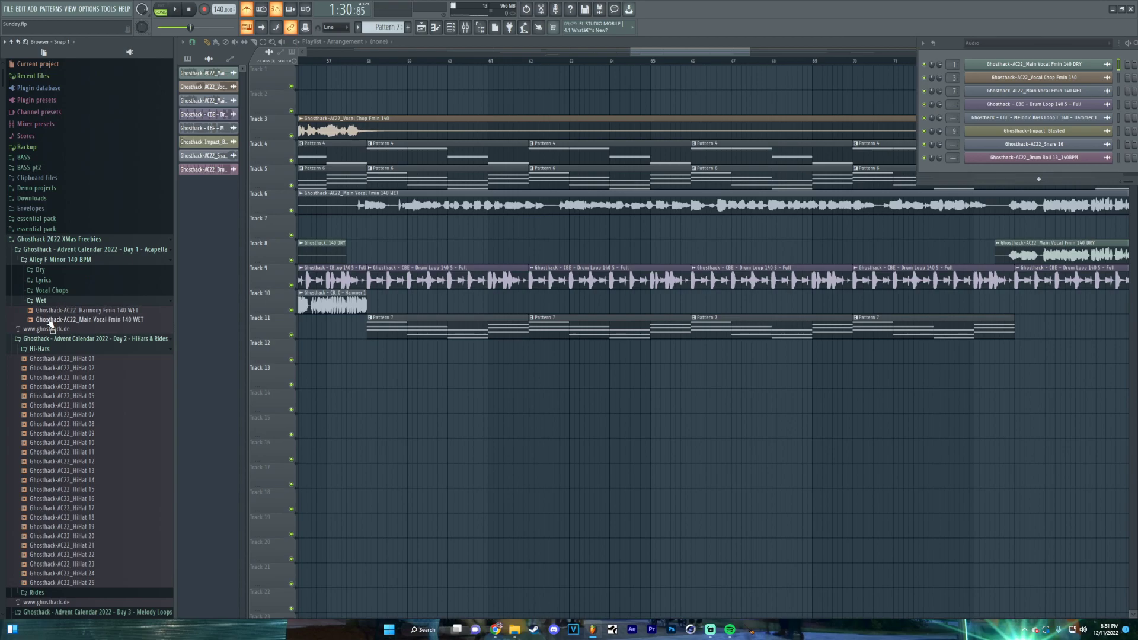
scroll(470, 400, down, 8)
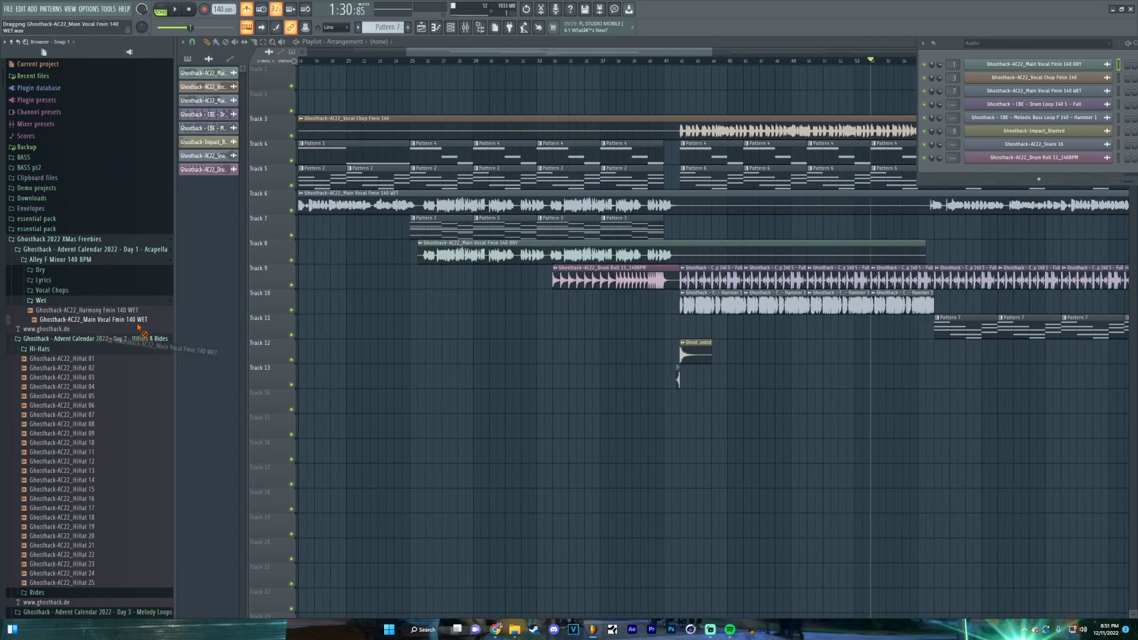
drag(133, 320, 492, 107)
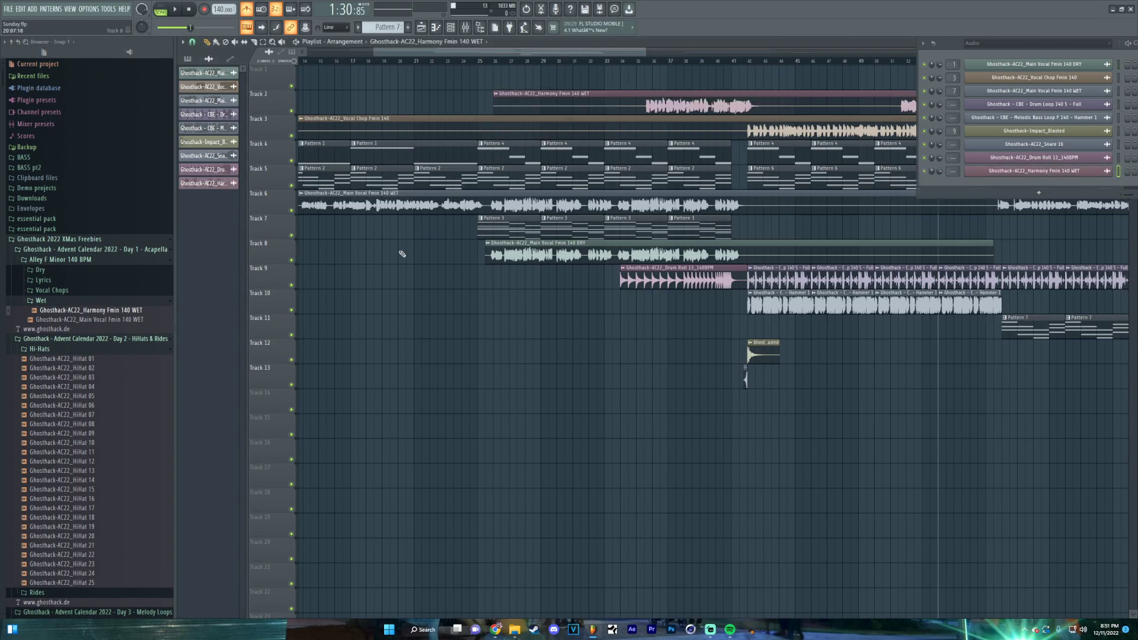
Align the start of the WET harmony clip on Track 2 with the main vocal at bar 9 and turn off the metronome
scroll(424, 232, left, 5)
drag(709, 98, 463, 119)
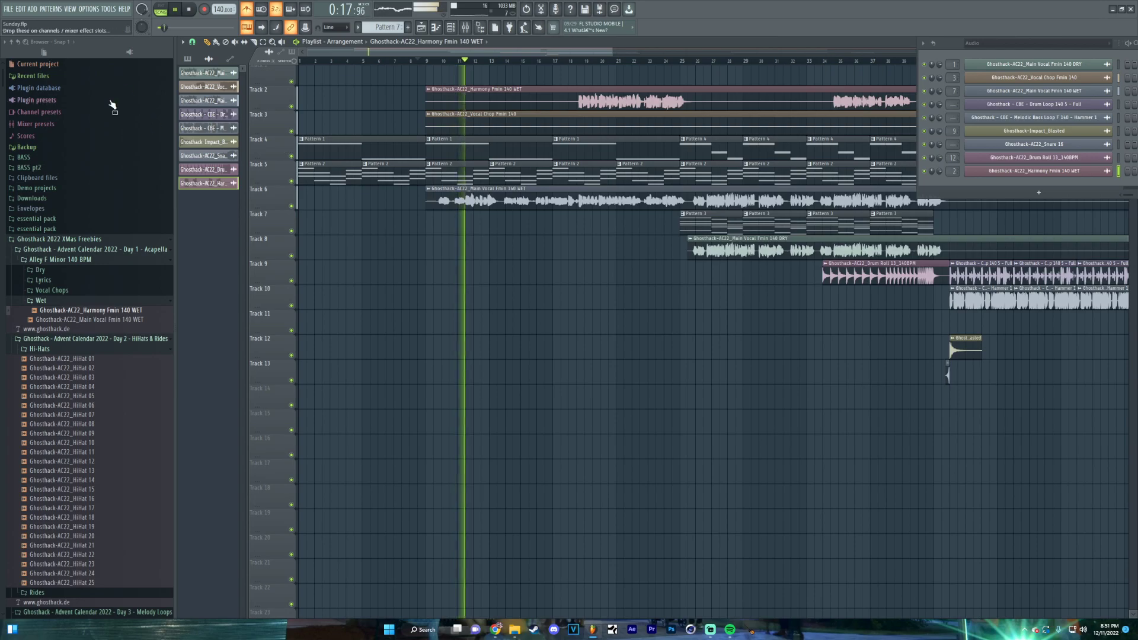
click(252, 10)
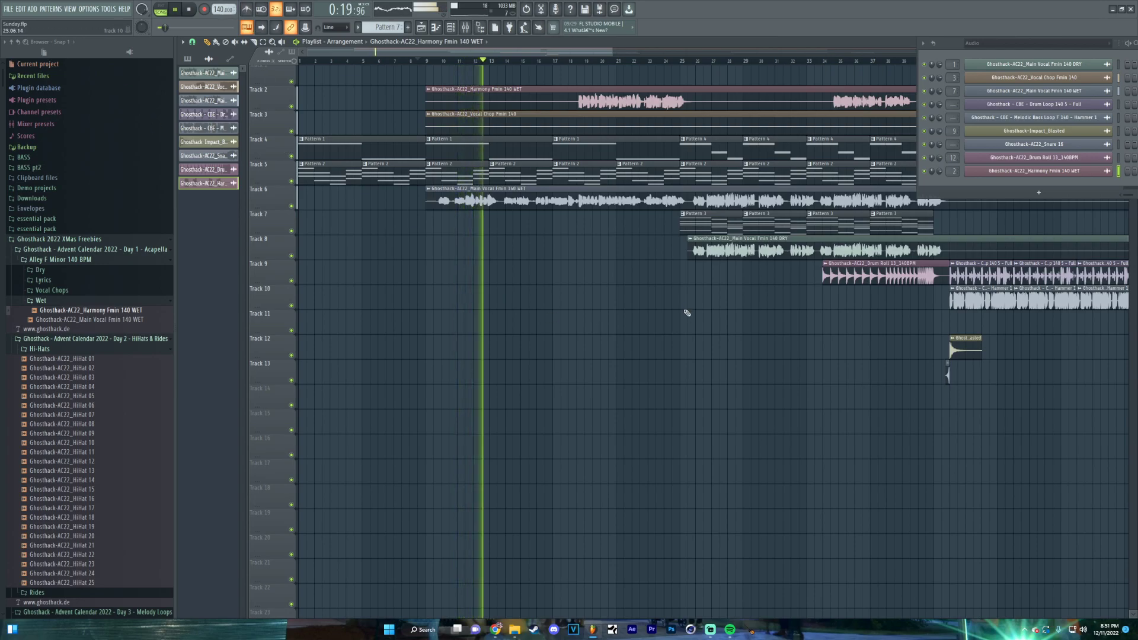
Follow the playback from the first verse into the drum-roll build-up to judge the WET harmony against the main vocals
scroll(548, 356, up, 2)
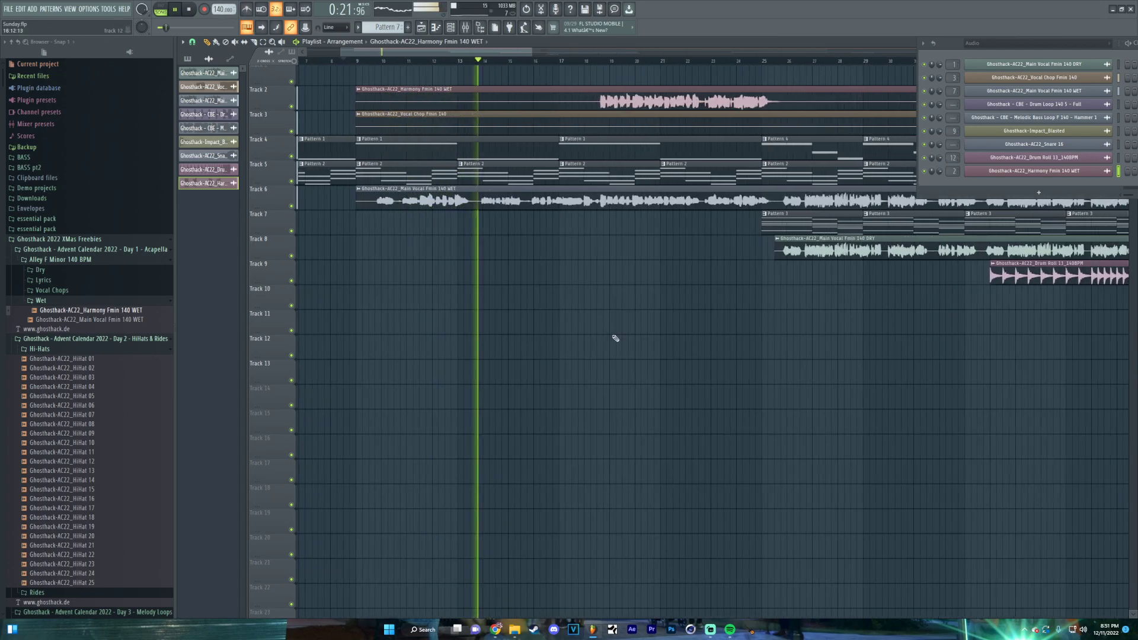
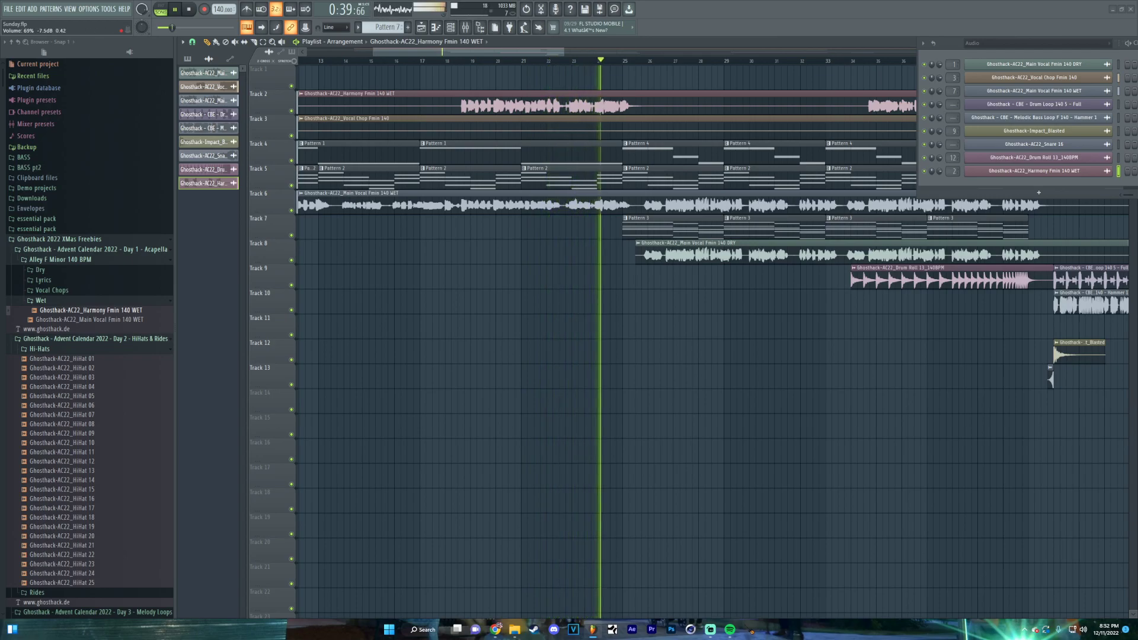
scroll(564, 256, down, 5)
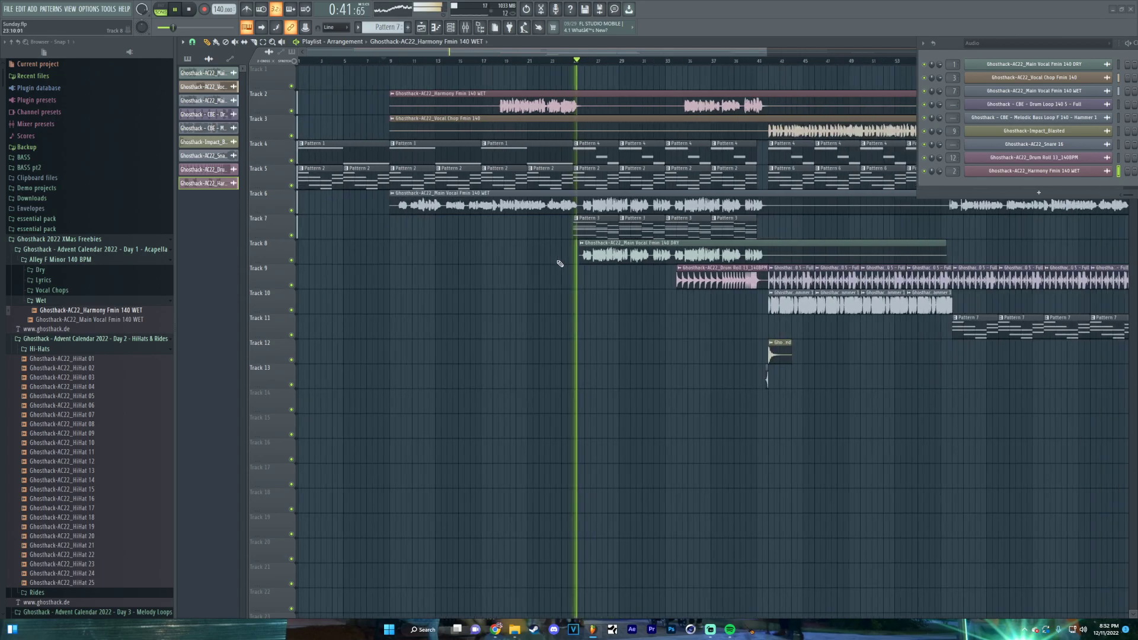
scroll(489, 409, up, 6)
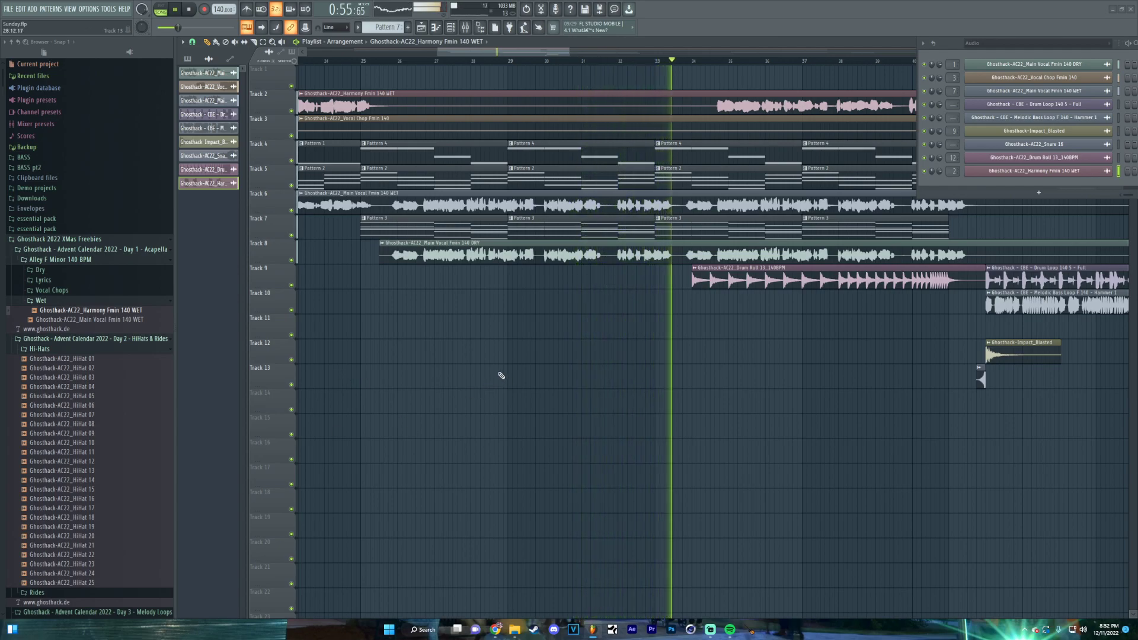
scroll(522, 453, right, 6)
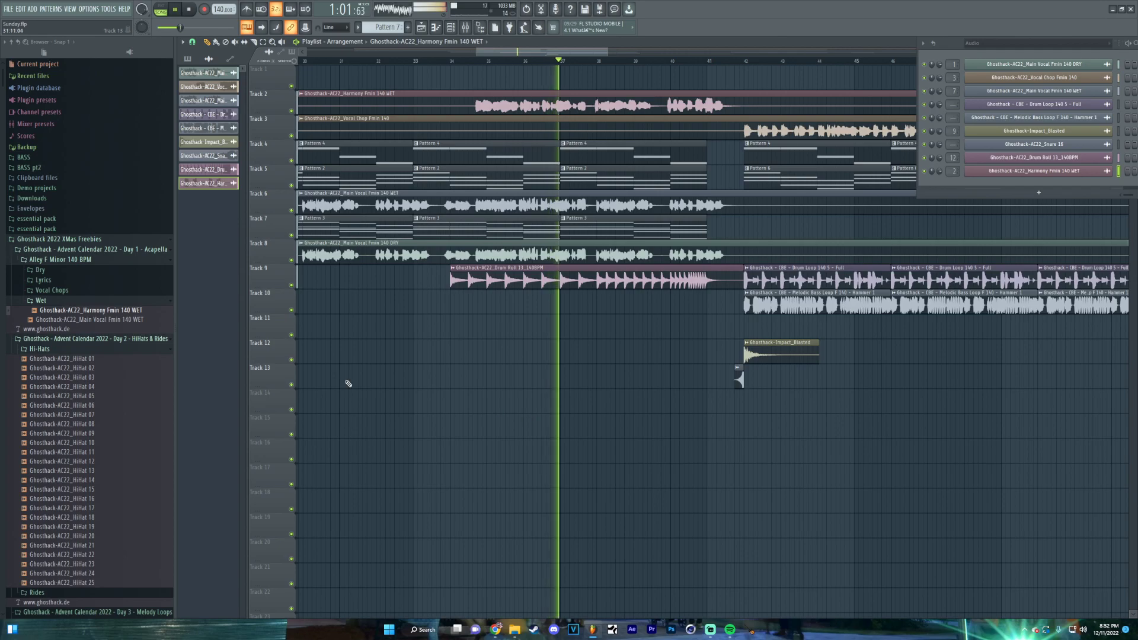
scroll(532, 420, right, 5)
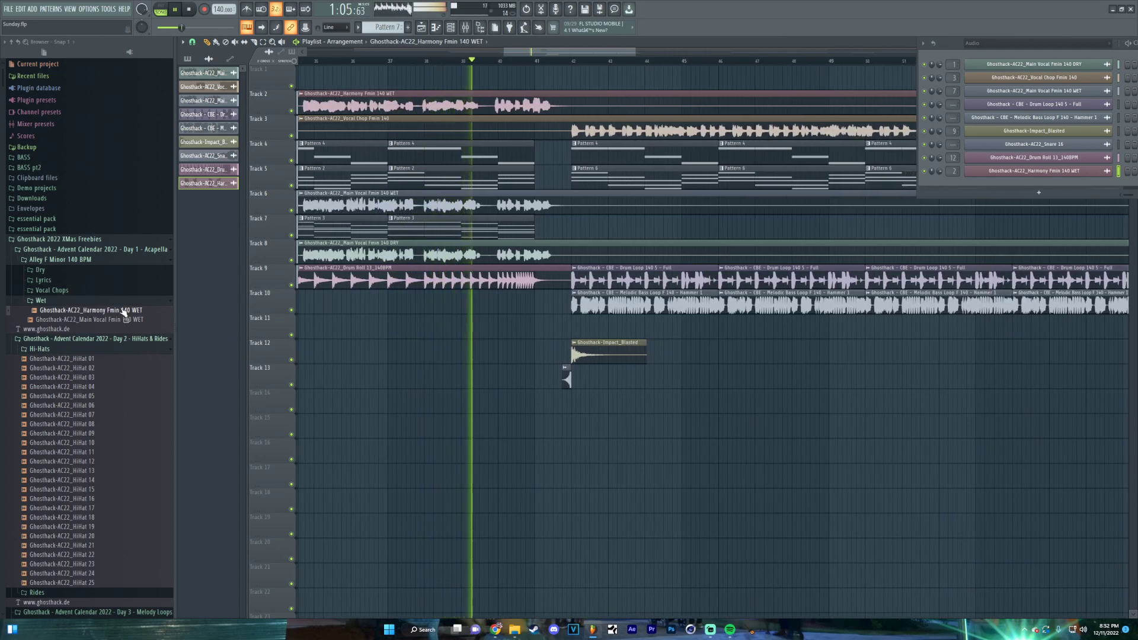
Stop playback and look through the Day 11 Bass Shots, leaving that folder and Day 2 HiHats & Rides collapsed
click(77, 340)
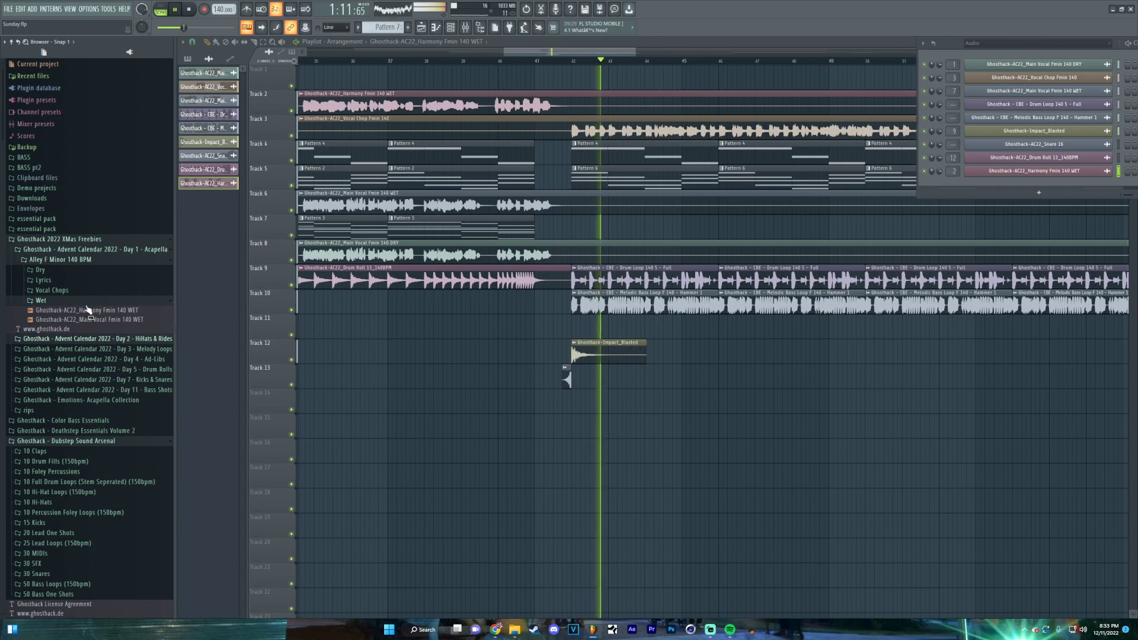
key(space)
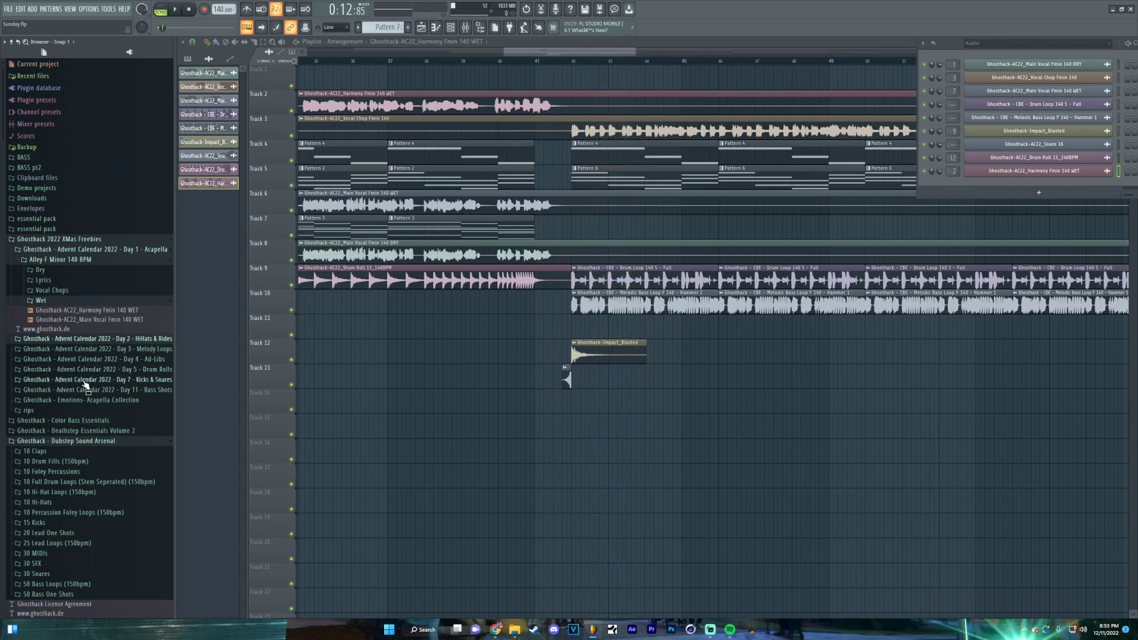
click(92, 390)
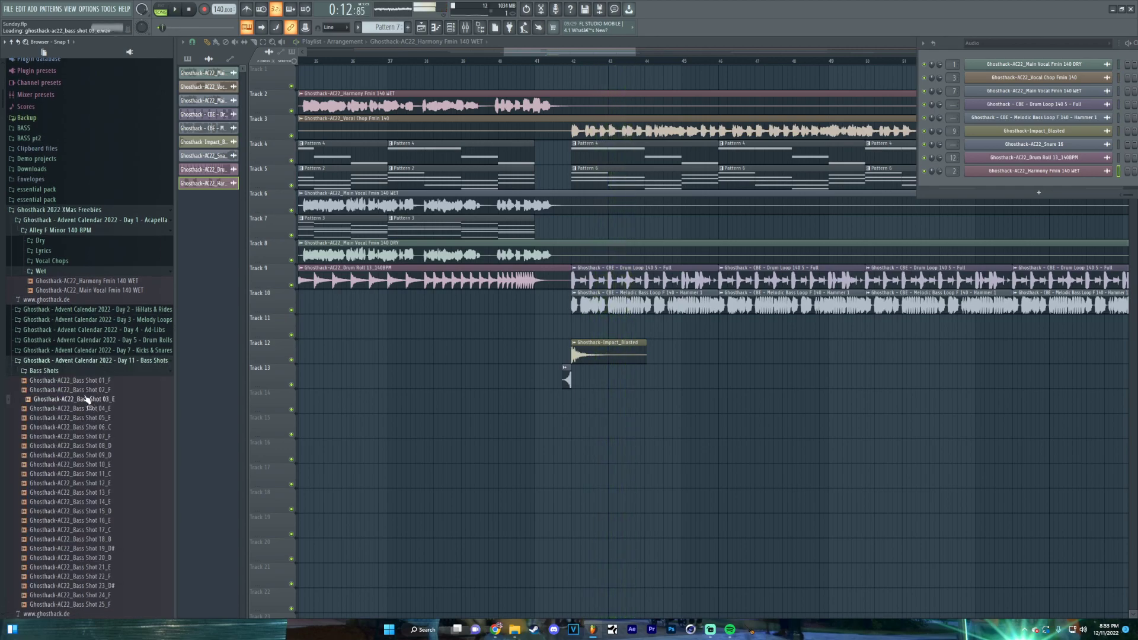
click(77, 362)
scroll(82, 345, down, 2)
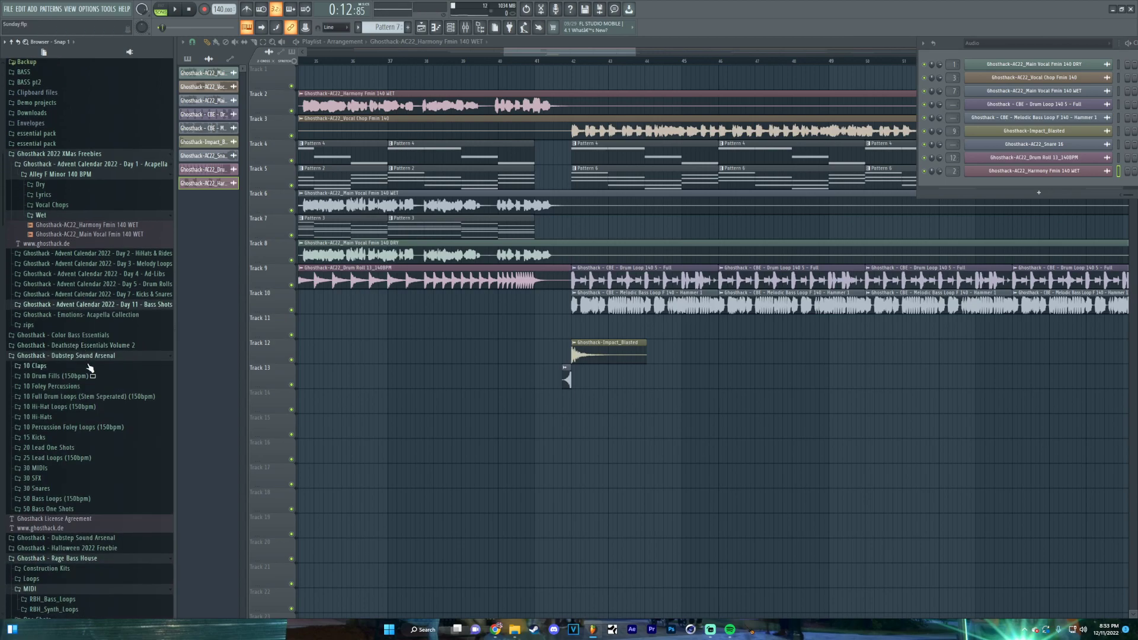
Audition sounds in the Dubstep Sound Arsenal 30 SFX folder and place Ghosthack SFX Riser 2 on Track 14 under the drum roll
click(76, 478)
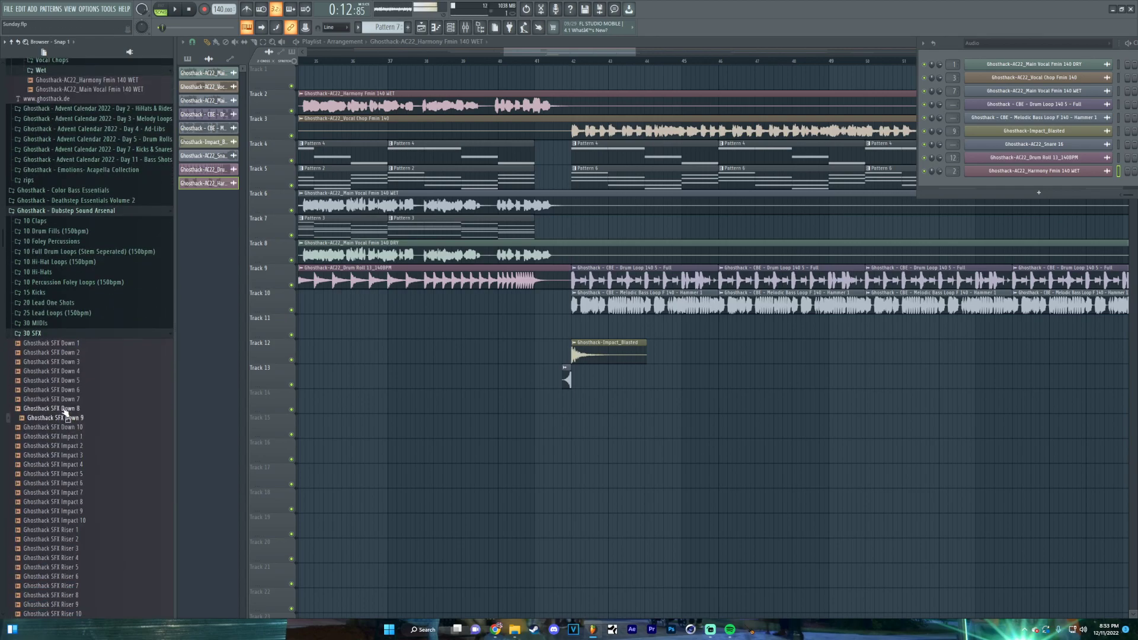
scroll(65, 415, down, 2)
click(66, 475)
drag(454, 403, 621, 379)
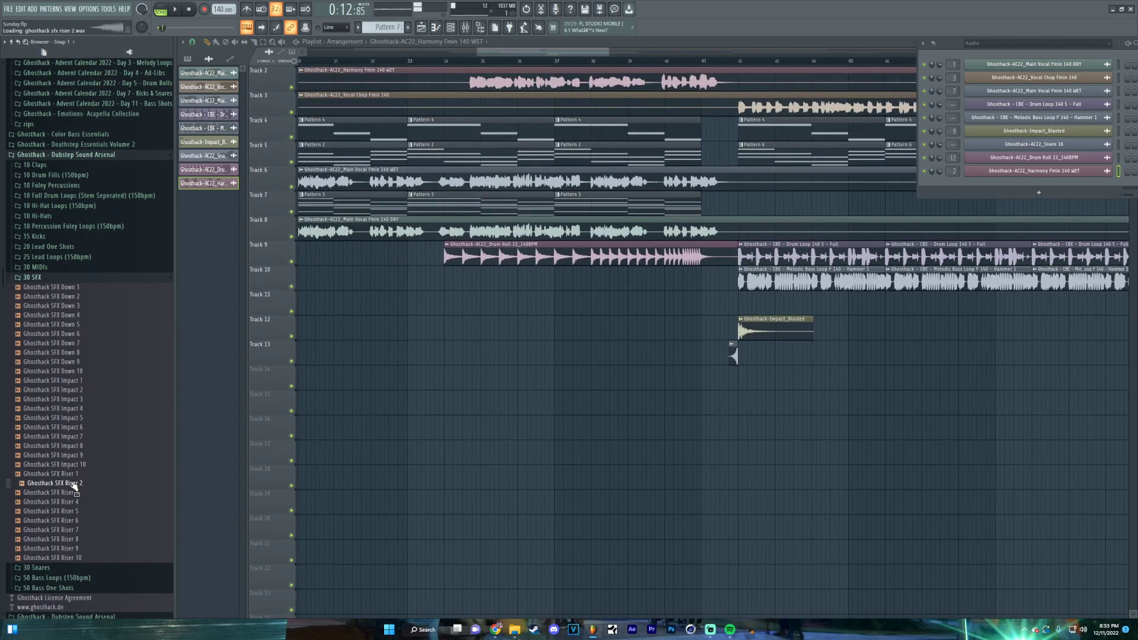
drag(69, 490, 568, 380)
drag(828, 373, 665, 381)
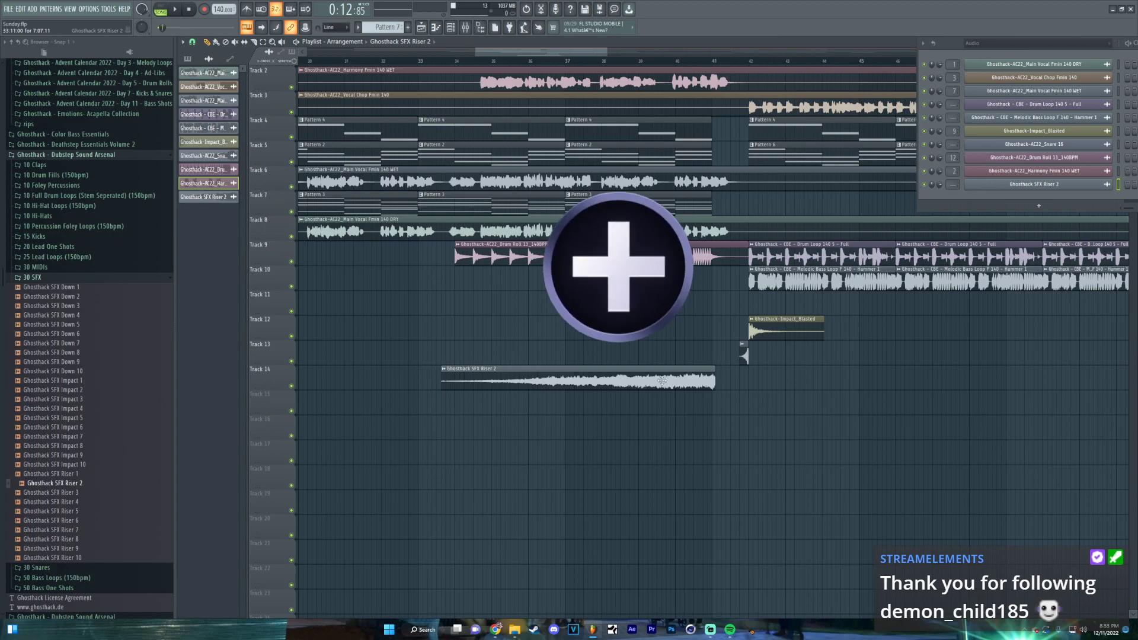
Shift the SFX Riser 2 clip so it ends exactly at bar 41, and play the build-up into the drop
scroll(730, 438, up, 2)
scroll(729, 438, up, 4)
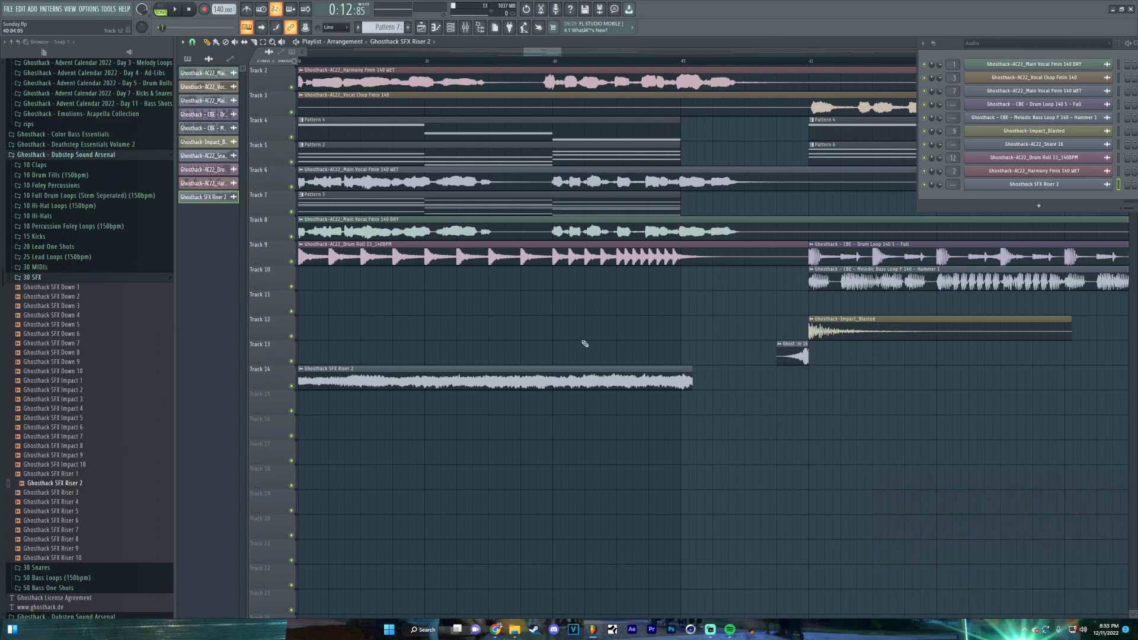
scroll(585, 374, left, 3)
scroll(779, 375, up, 3)
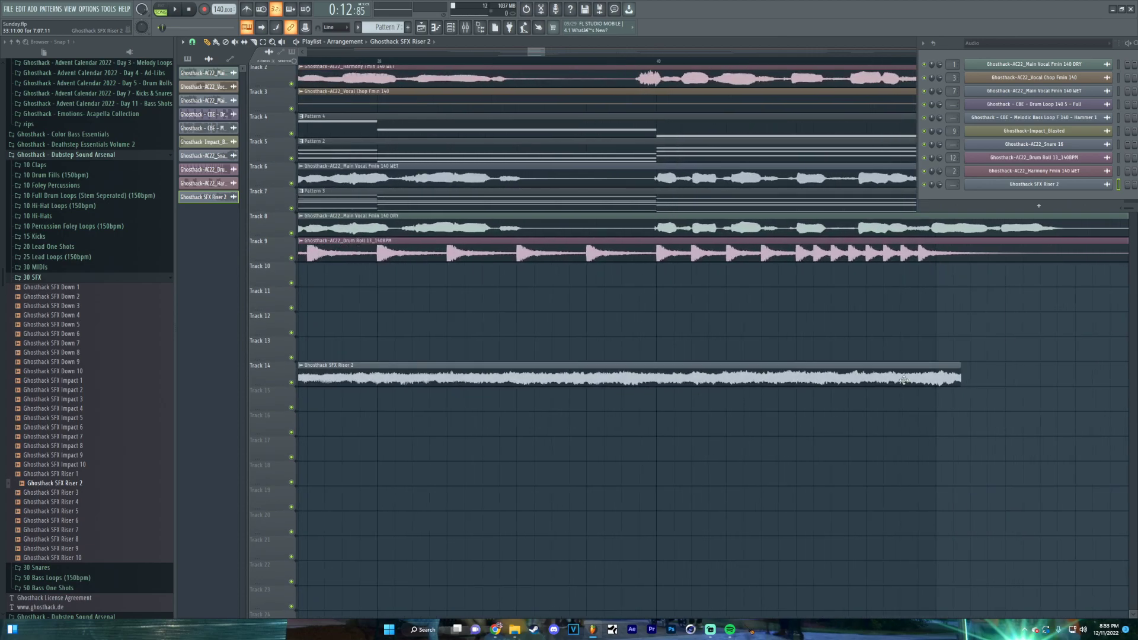
scroll(883, 378, up, 2)
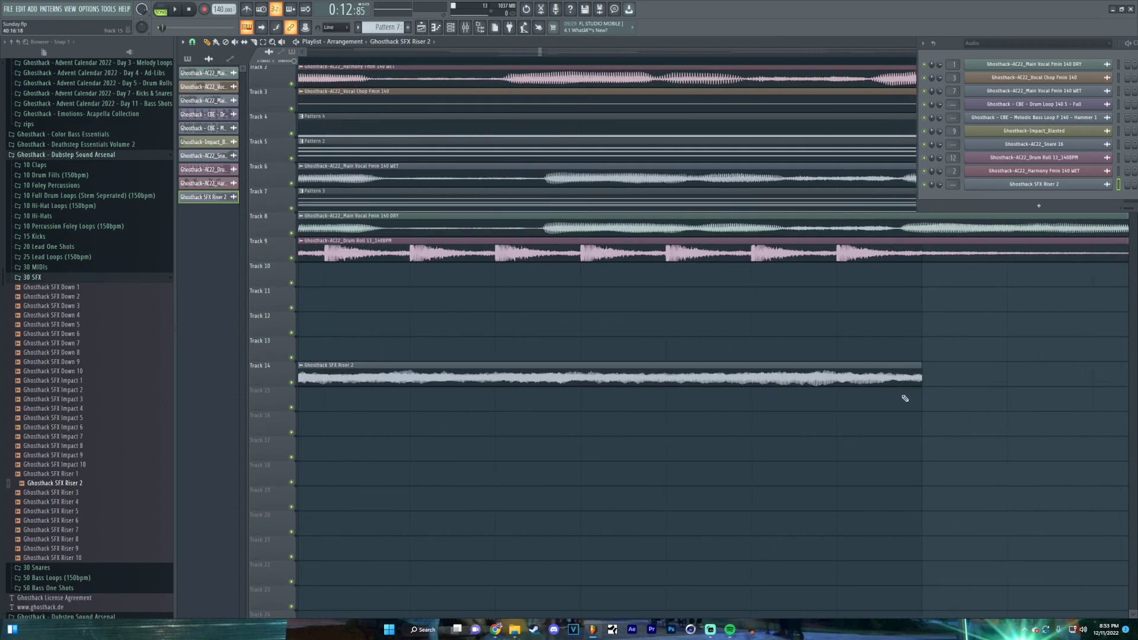
scroll(921, 377, down, 6)
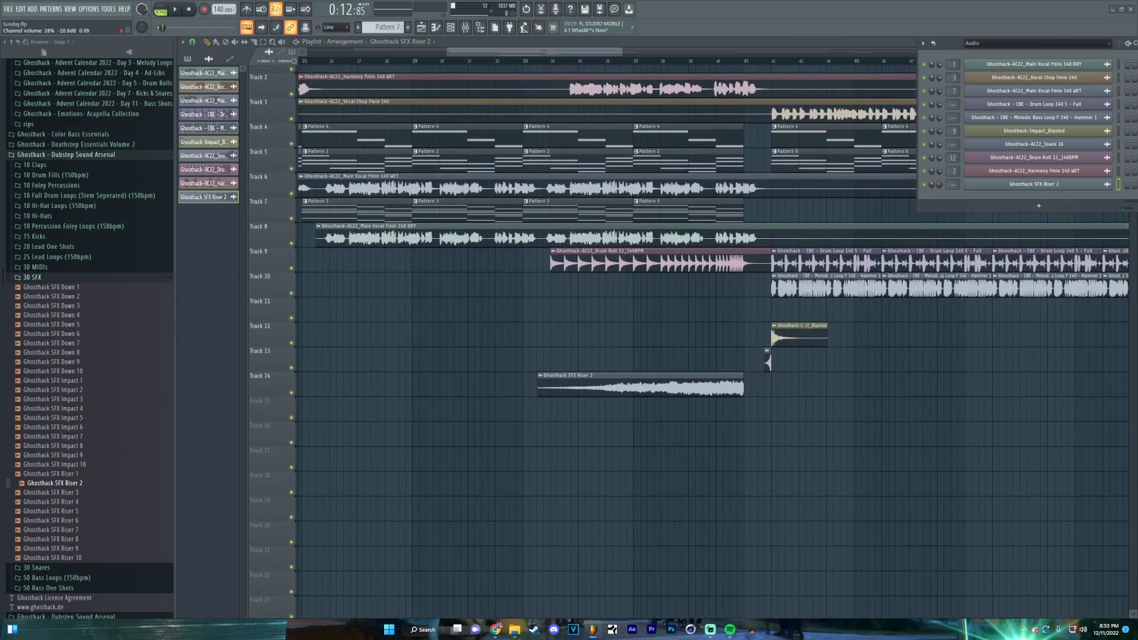
click(558, 65)
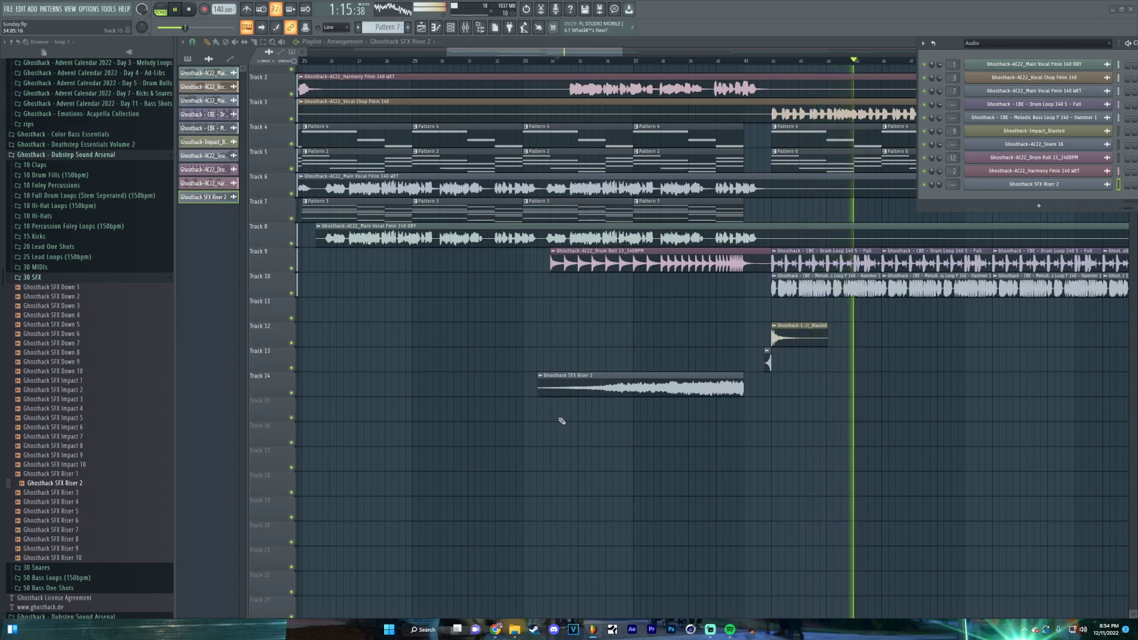
scroll(696, 518, up, 1)
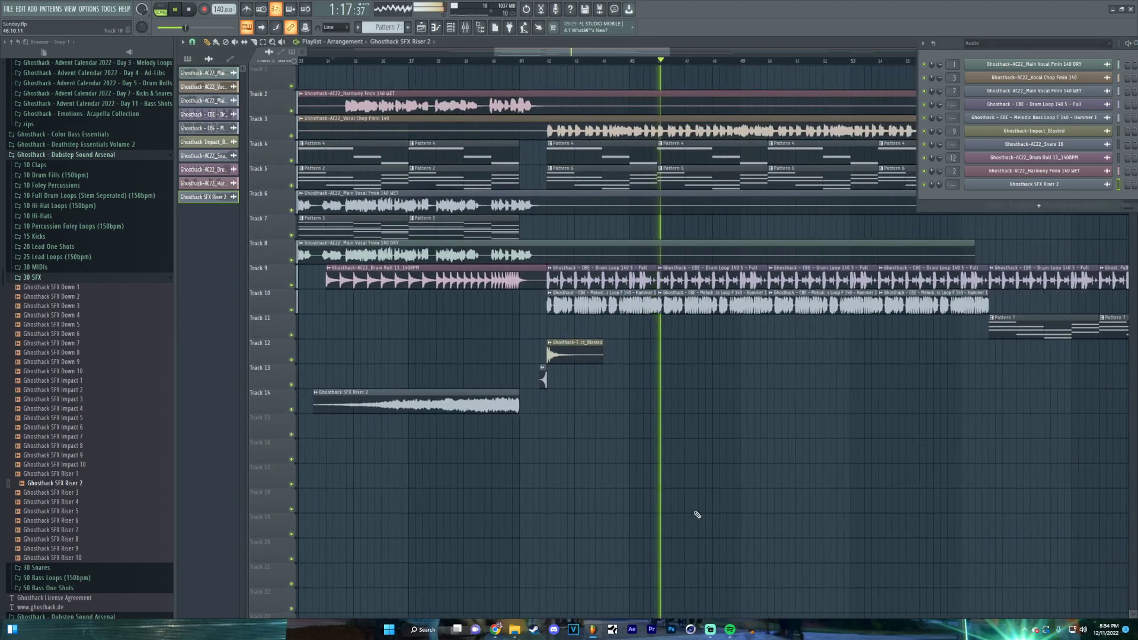
Show all channels and route the Melodic Bass Loop, Drum Loop, Snare 16 and SFX Riser 2 to mixer inserts 12, 13, 14 and 15
scroll(737, 458, up, 3)
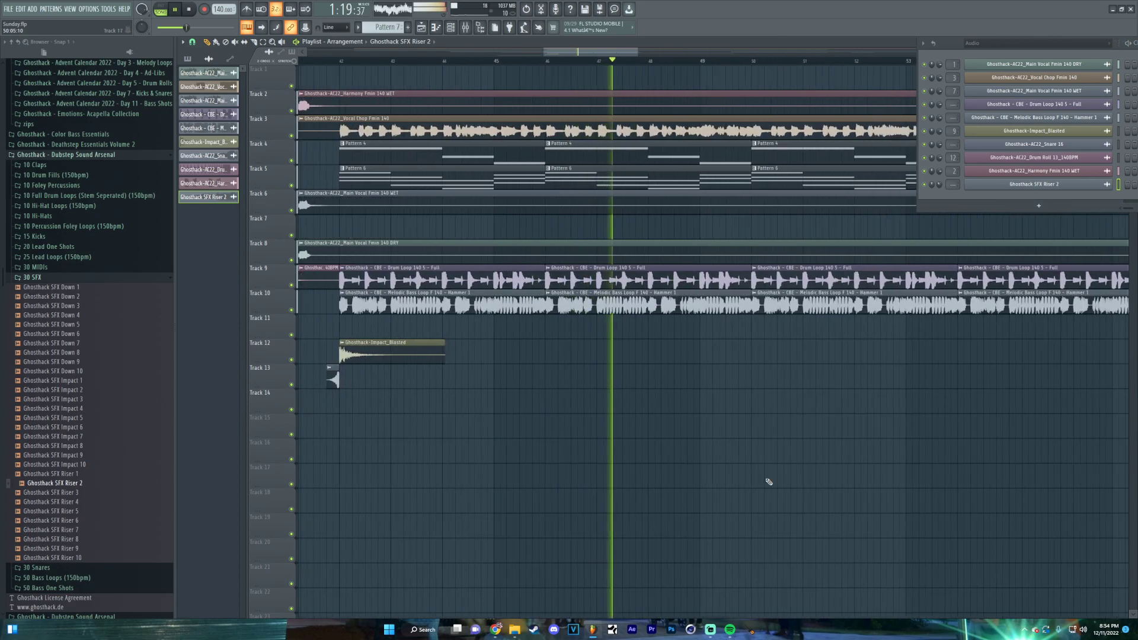
click(988, 44)
click(969, 53)
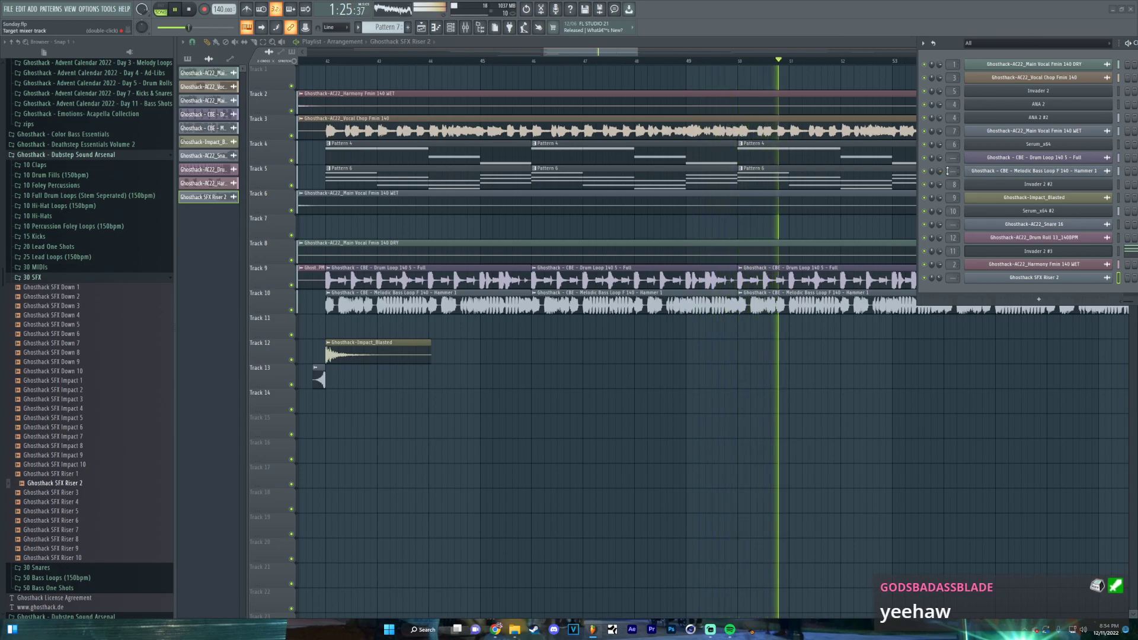
scroll(947, 170, up, 4)
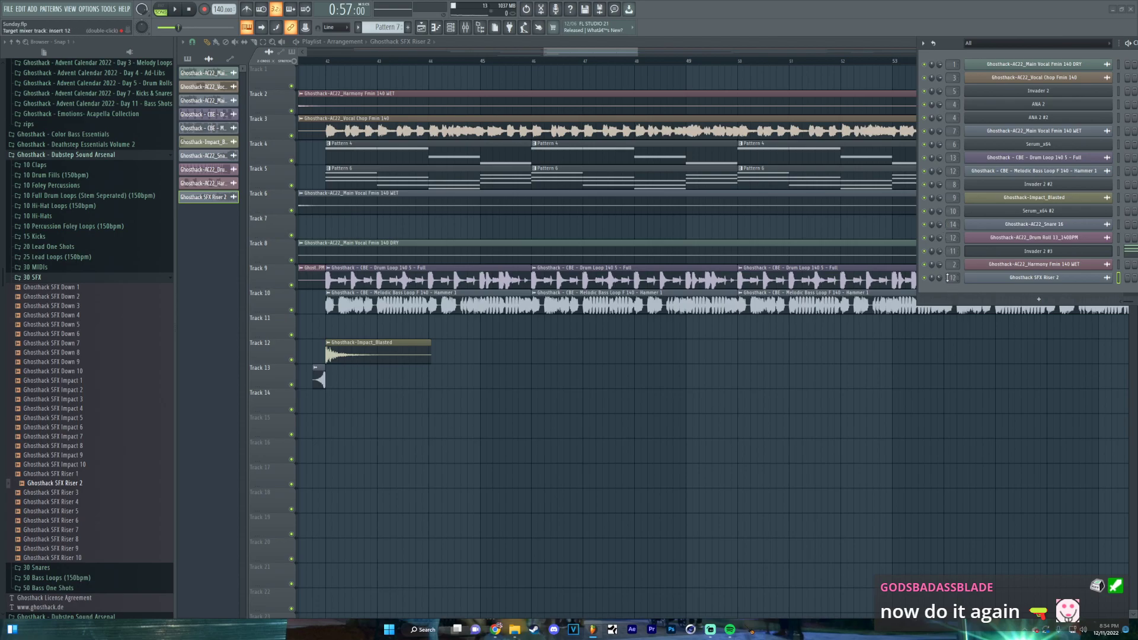
Play the arrangement from the build-up through the first half of the drop, following the playback
key(space)
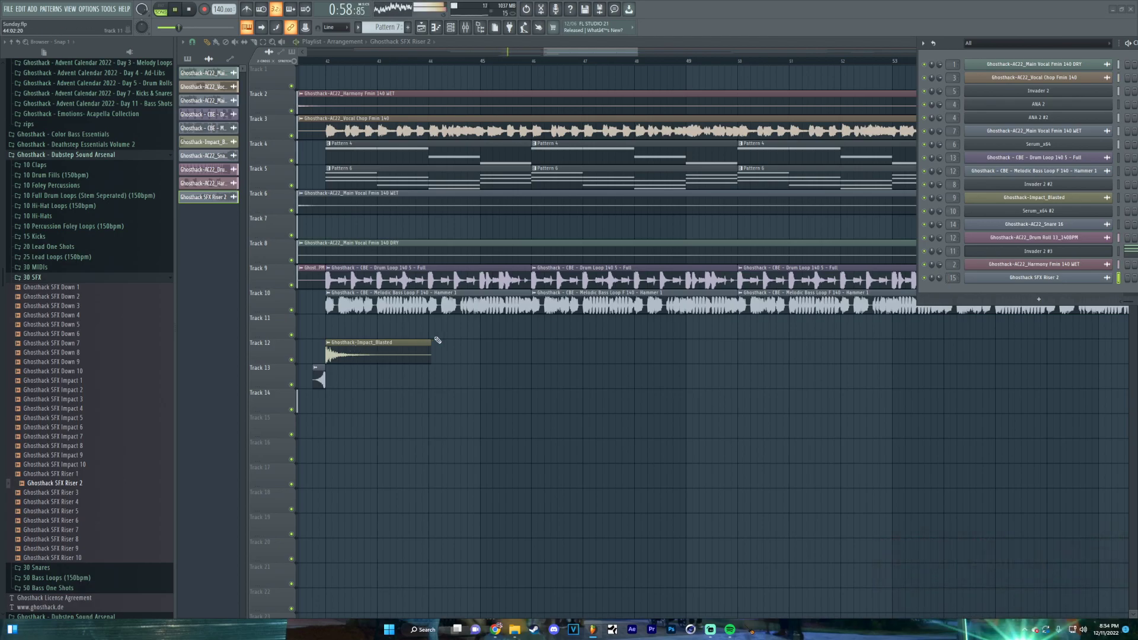
scroll(438, 340, left, 6)
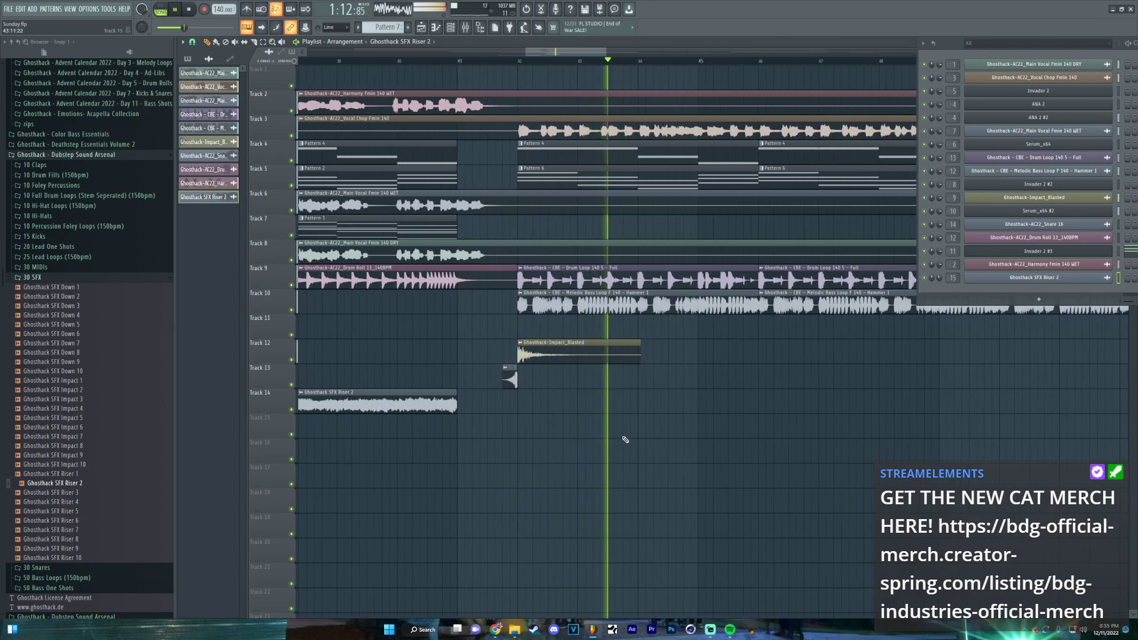
scroll(617, 440, down, 3)
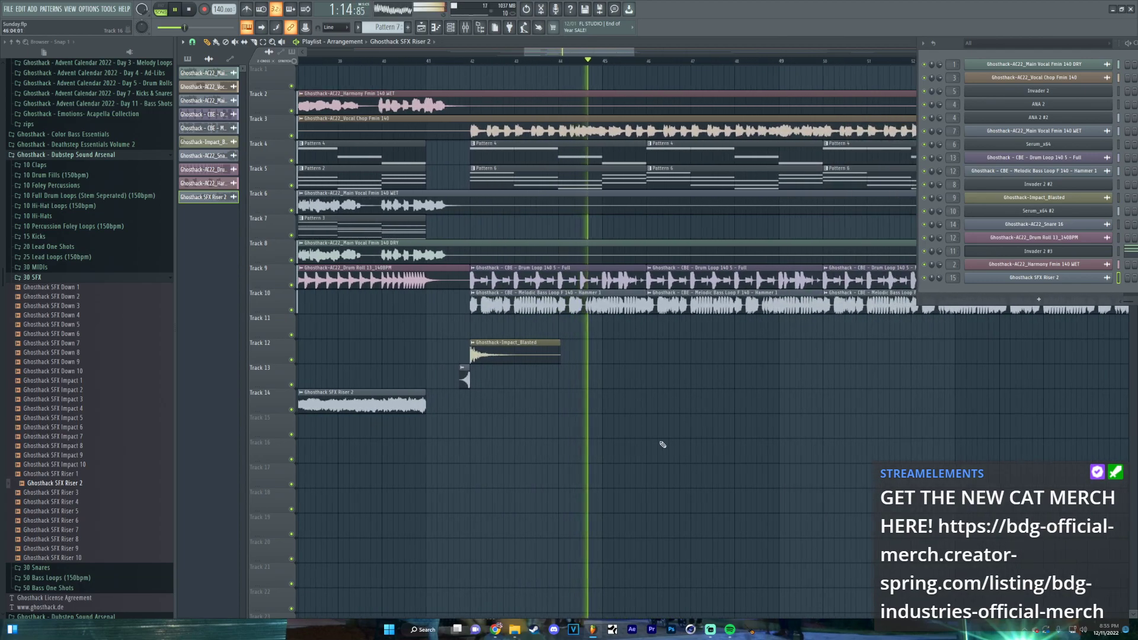
scroll(645, 448, right, 3)
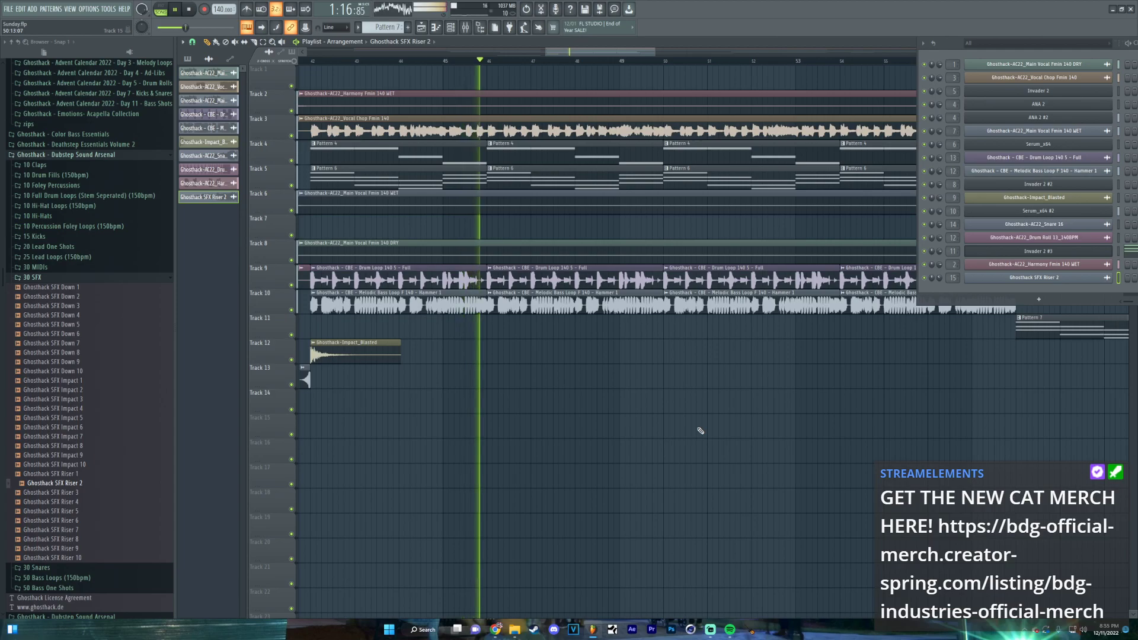
scroll(653, 428, right, 2)
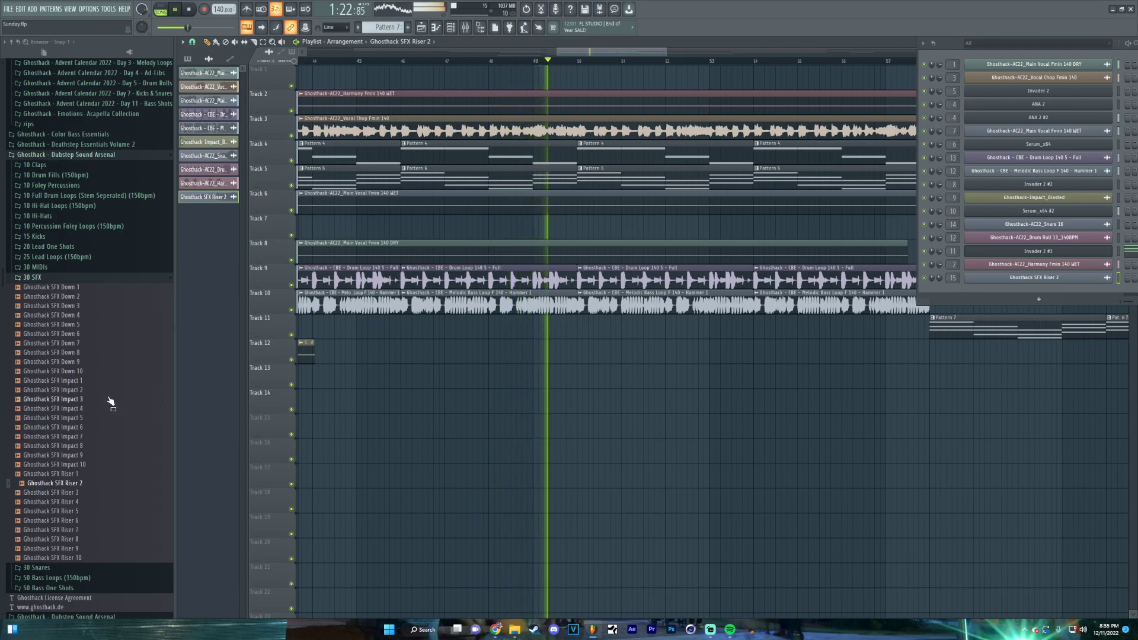
Place SFX Impact 3 on Track 12 and SFX Down 9 on Track 13 where Pattern 7 begins, and play the transition
drag(112, 399, 948, 351)
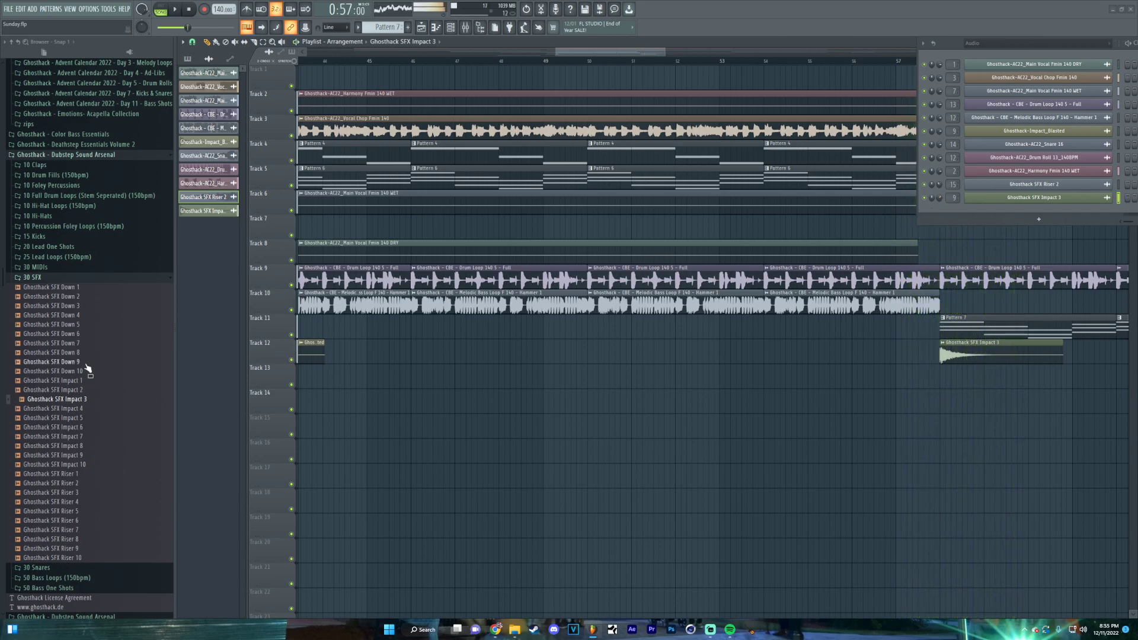
drag(86, 369, 952, 377)
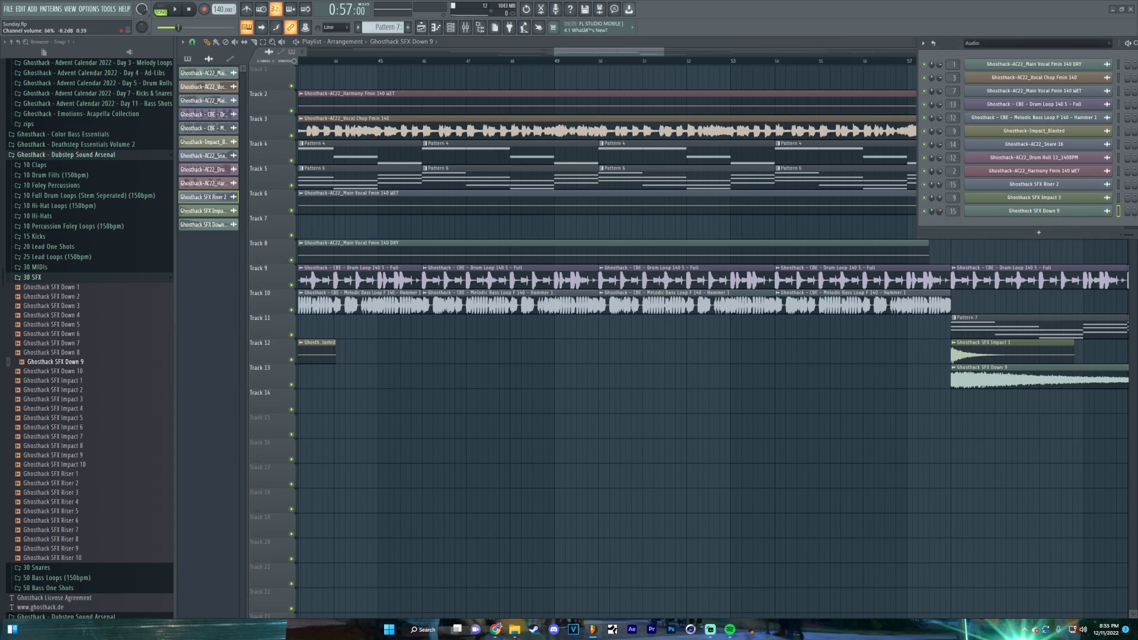
scroll(771, 237, down, 2)
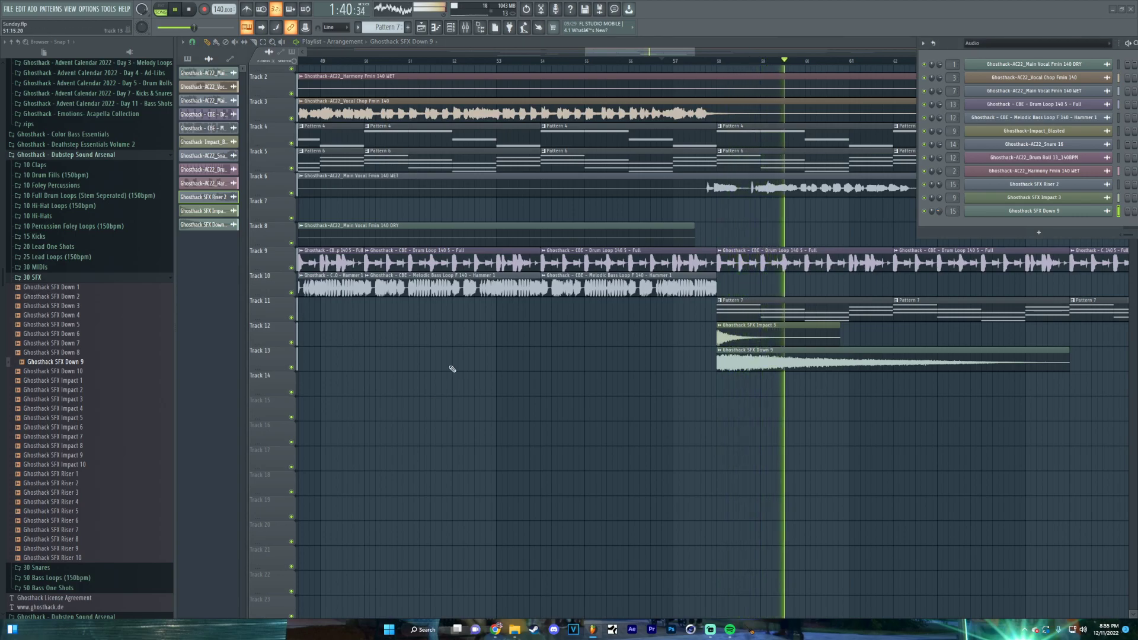
key(space)
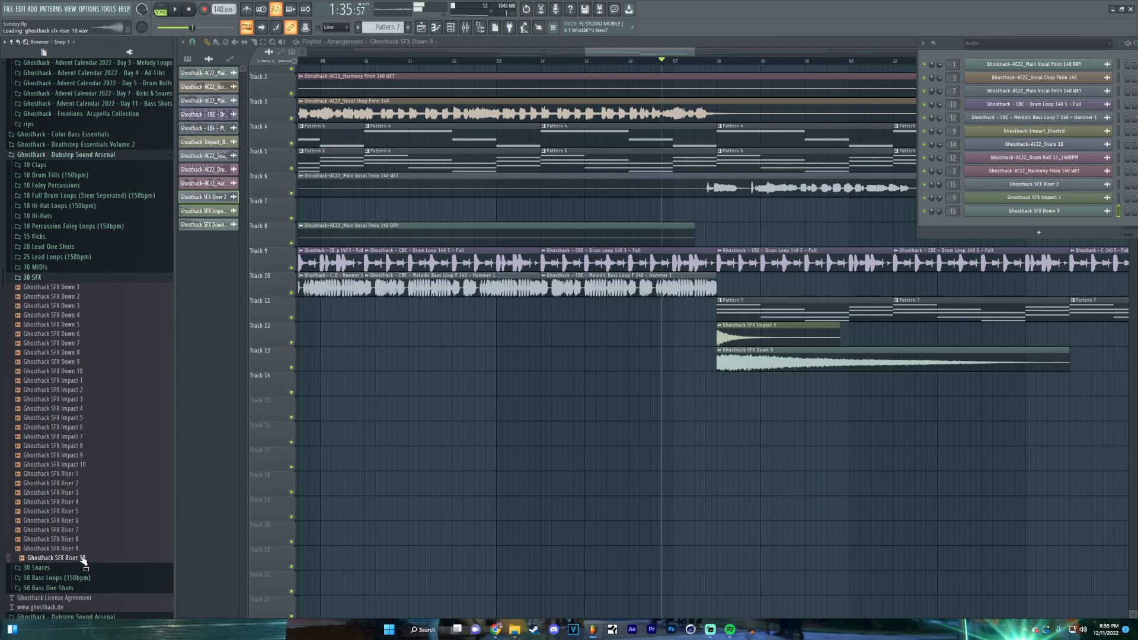
Collapse the Alley F Minor 140 BPM folder and open the Day 5 Drum Rolls folder, leaving Day 4 Ad-Libs collapsed
scroll(83, 195, up, 6)
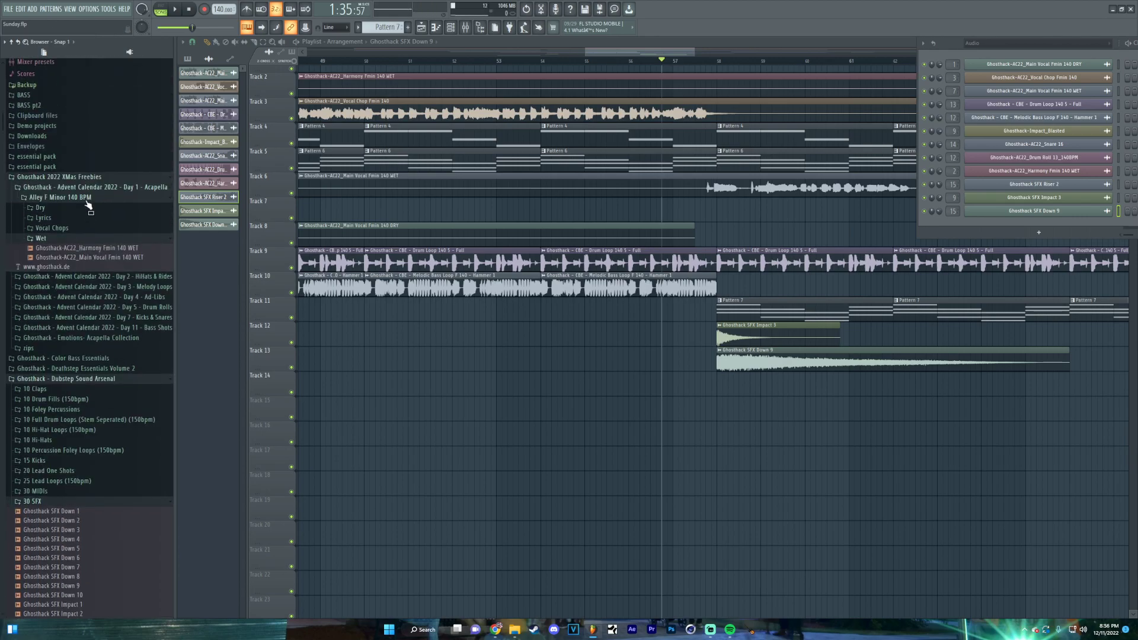
click(87, 201)
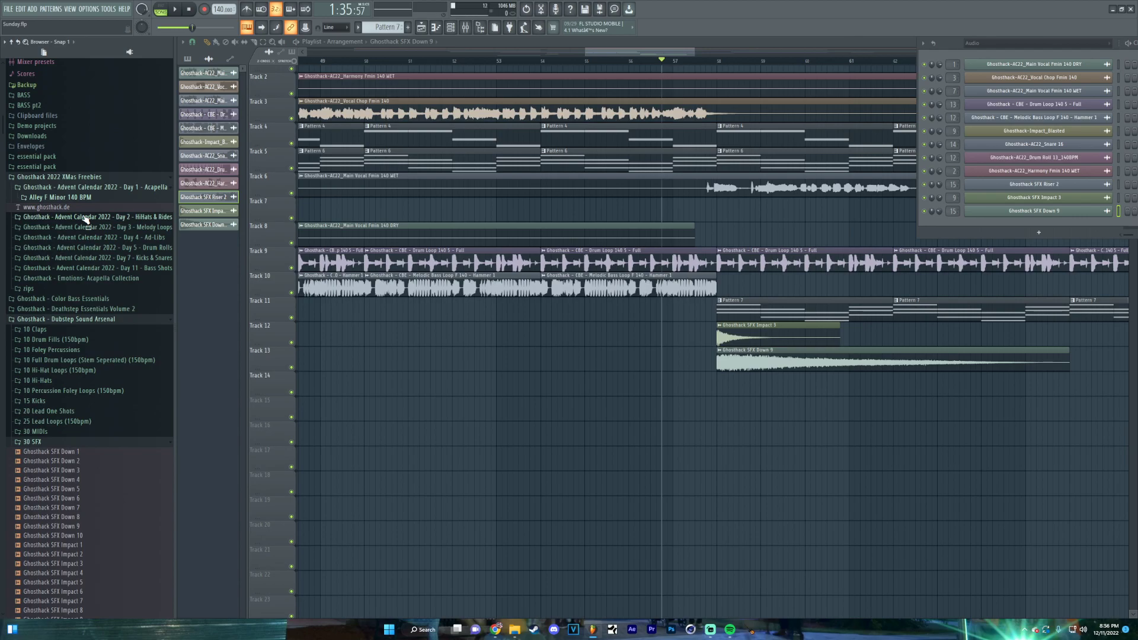
click(86, 238)
click(86, 238)
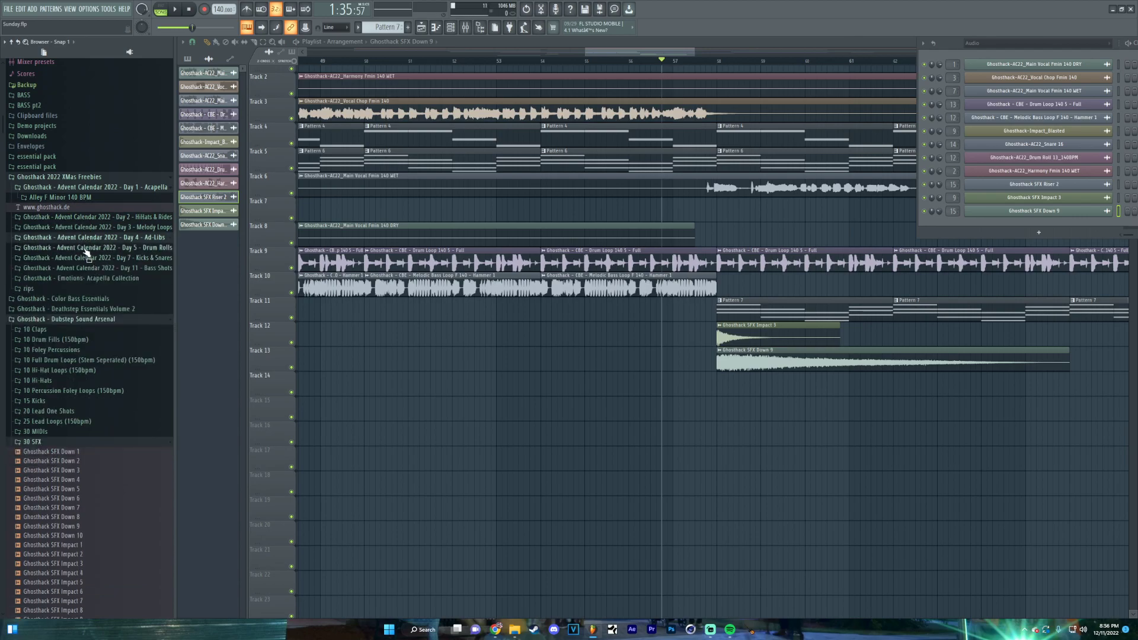
click(86, 248)
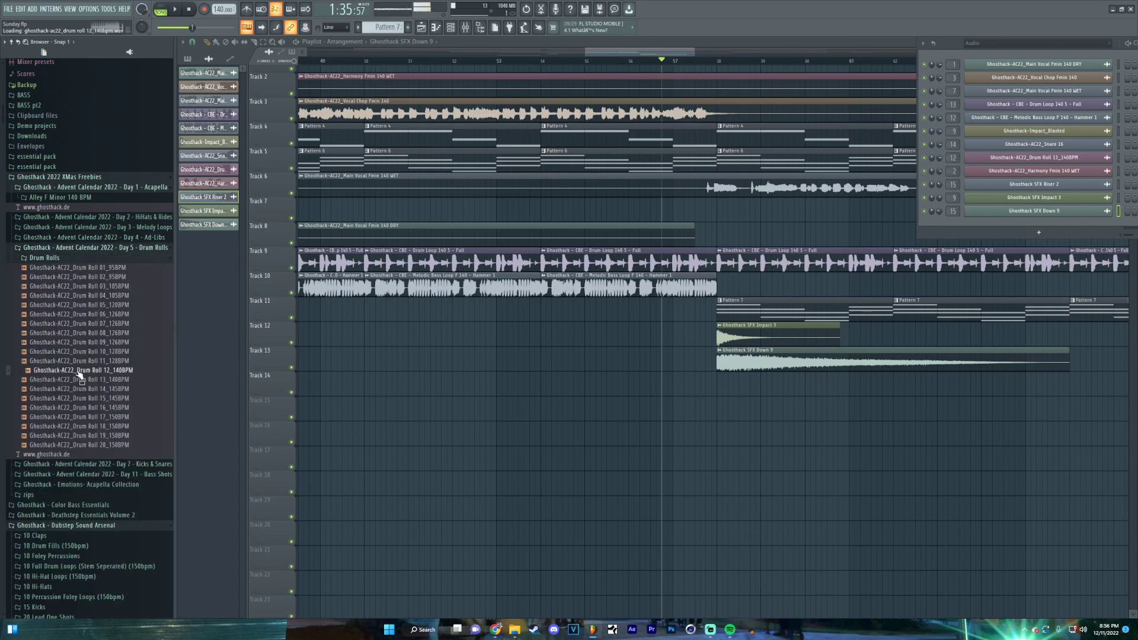
Place Drum Roll 12_140BPM on Track 14 and align its end with the start of SFX Impact 3
drag(80, 376, 520, 393)
drag(773, 384, 666, 394)
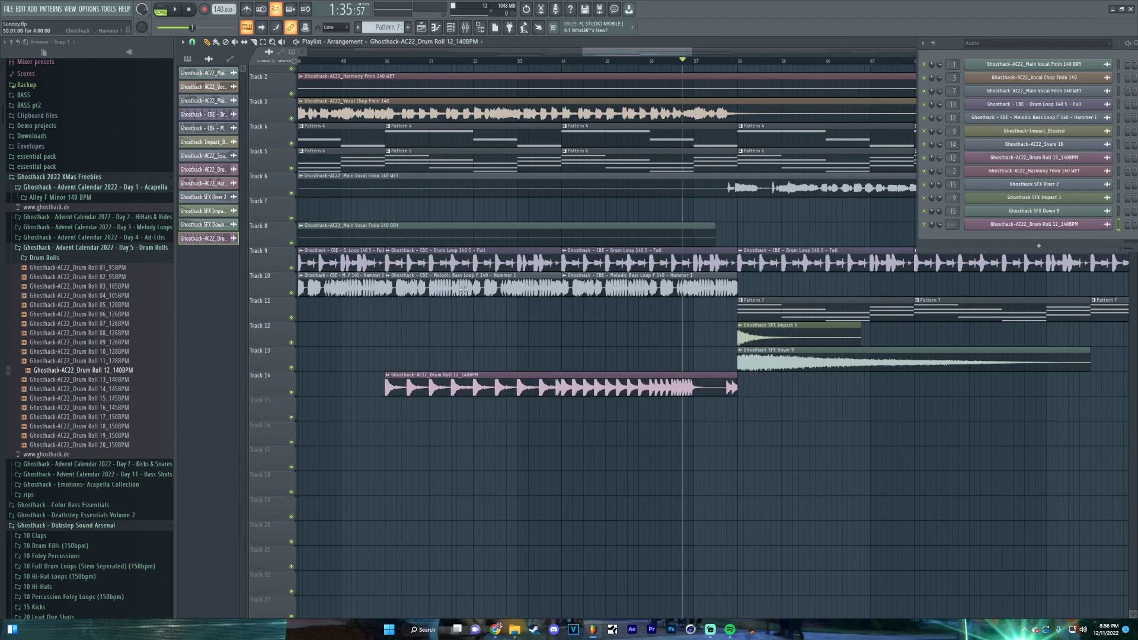
scroll(646, 330, left, 4)
scroll(646, 331, up, 1)
drag(596, 398, 556, 401)
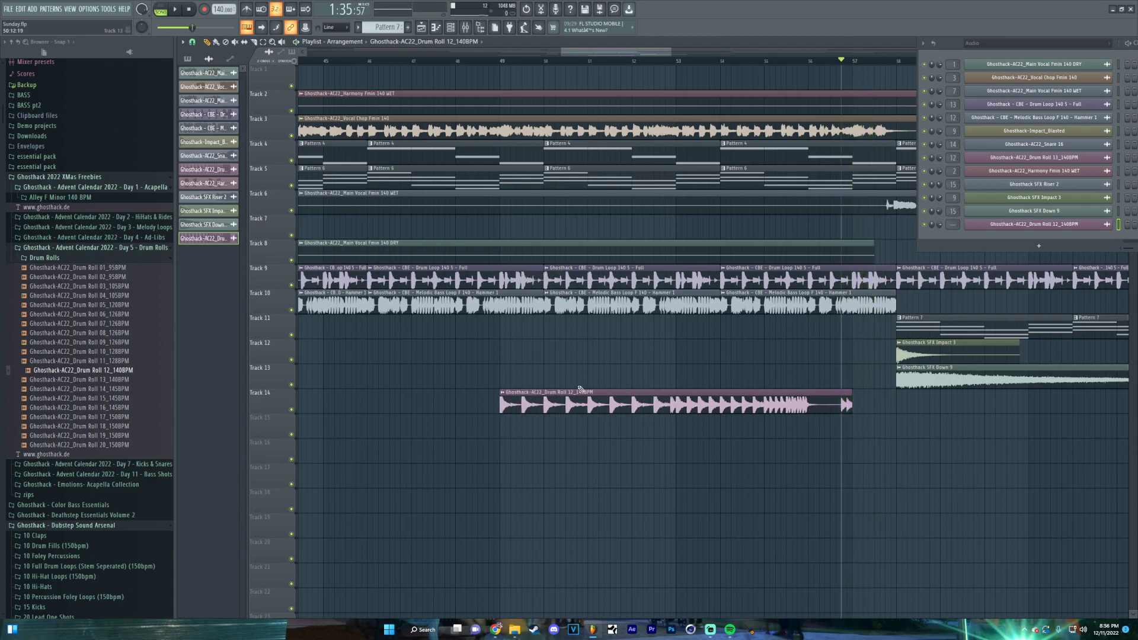
drag(546, 406, 602, 407)
Delete the two drum loop clips above the new drum roll on Track 9 and play the section into the transition
right_click(604, 274)
right_click(779, 283)
key(space)
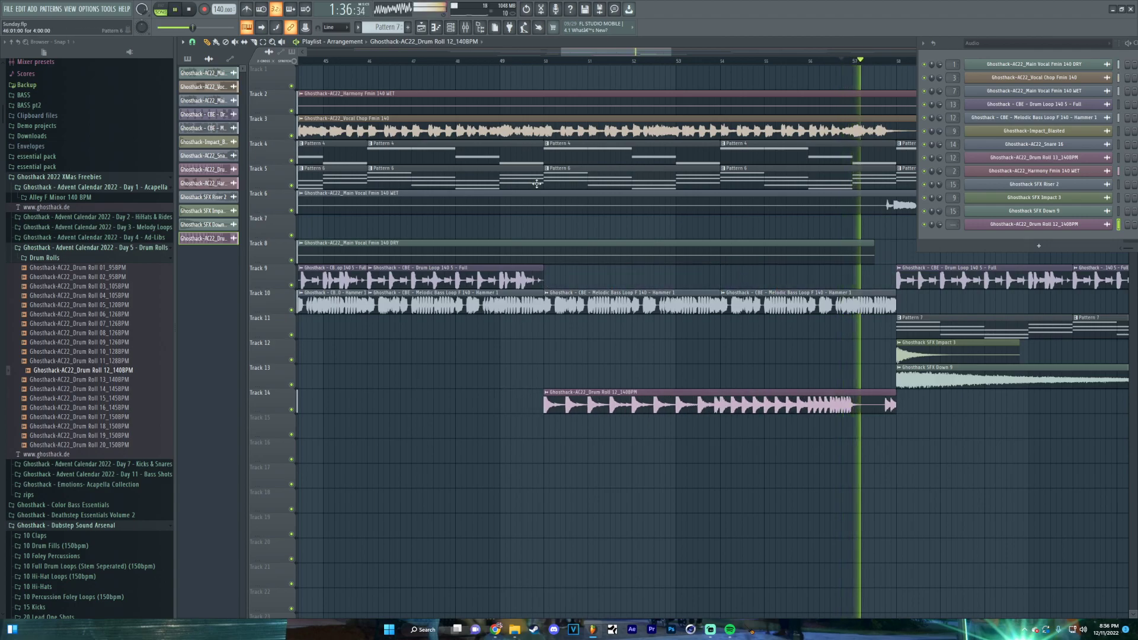
key(space)
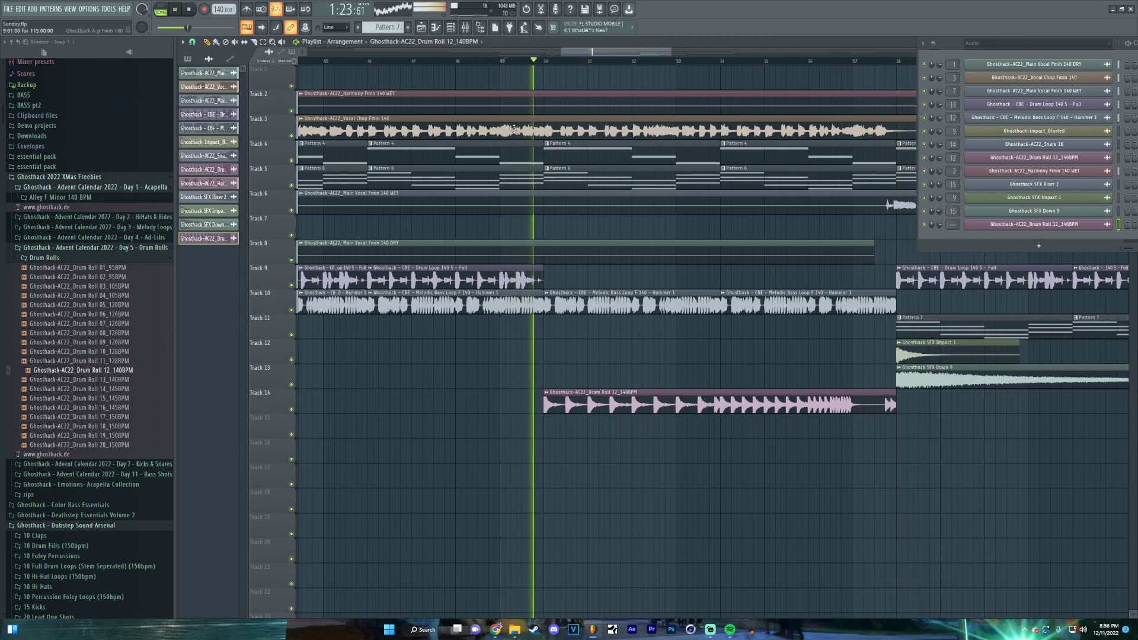
scroll(593, 267, down, 3)
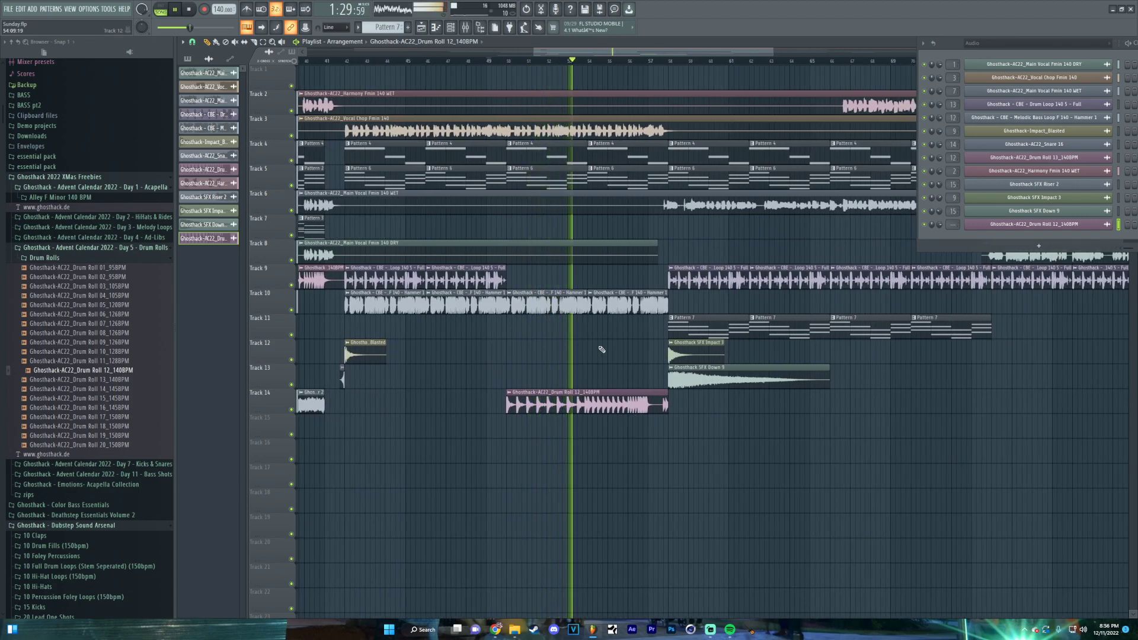
scroll(498, 338, right, 4)
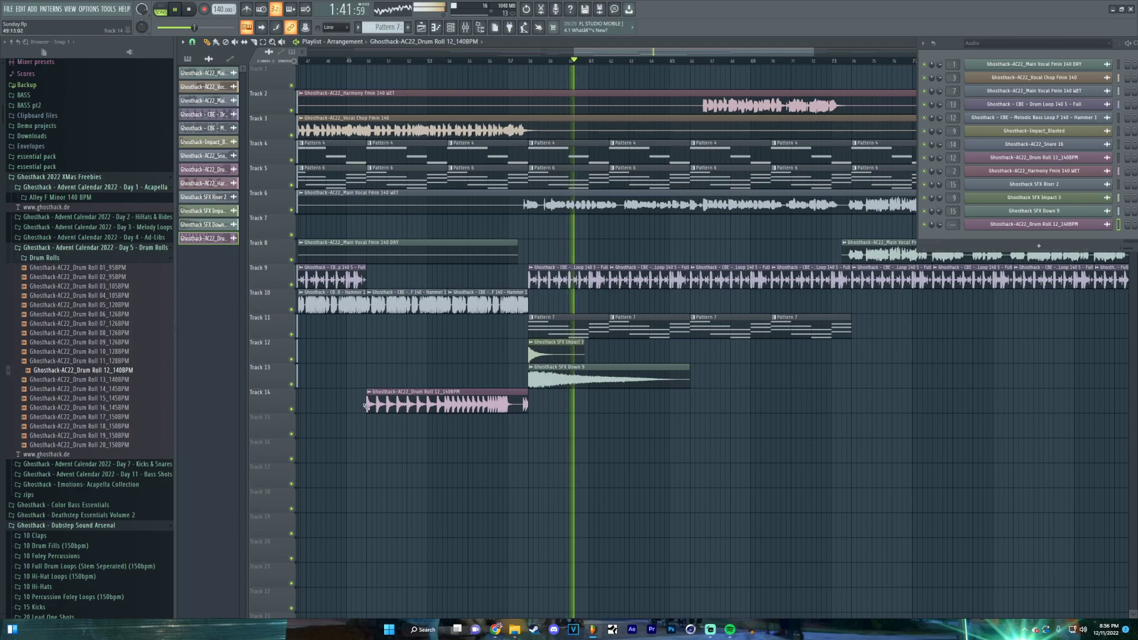
Trim the Drum Roll 12 clip to its last hits before the transition and refill the Track 9 gap with Drum Loop 140 5 clips
drag(363, 408, 515, 408)
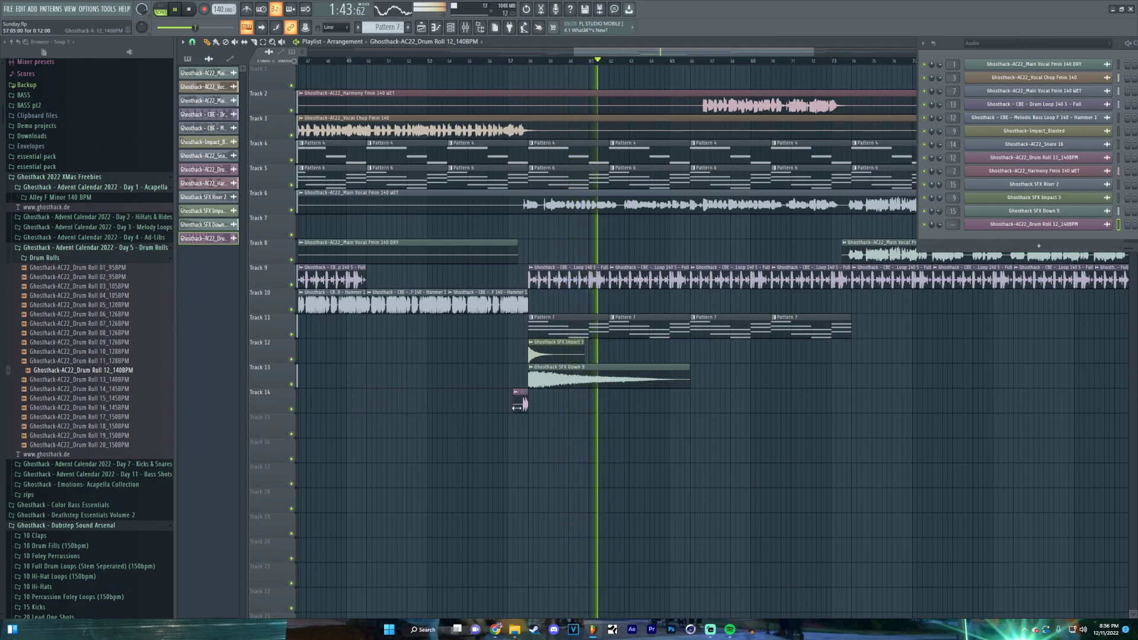
click(350, 279)
drag(370, 279, 528, 279)
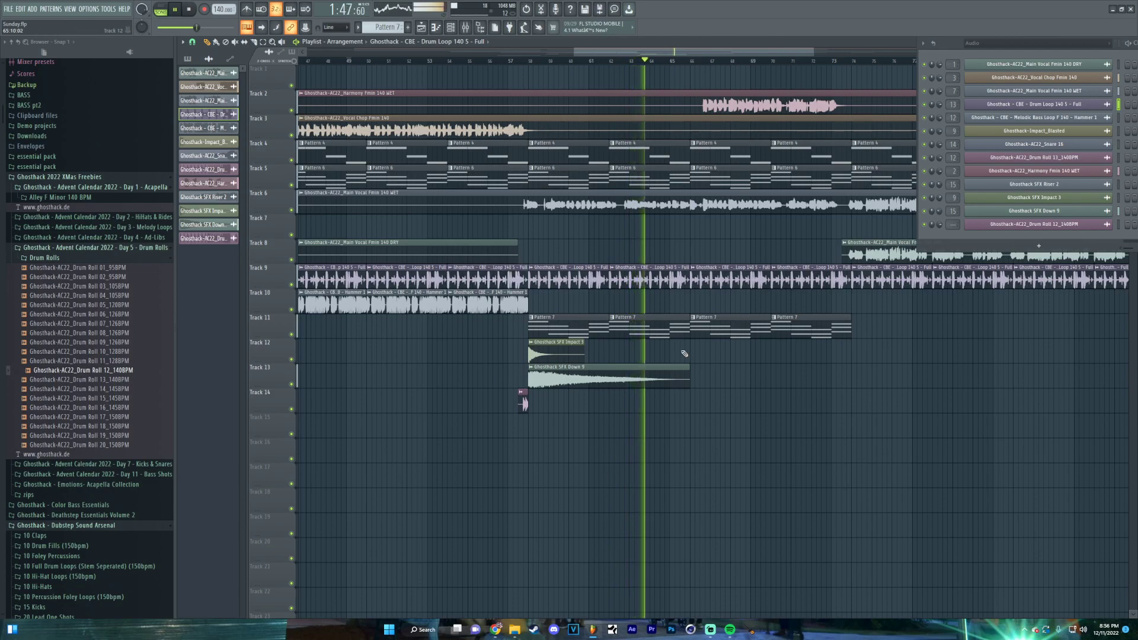
Route the Drum Roll 12_140BPM channel to mixer insert 12
scroll(758, 368, right, 3)
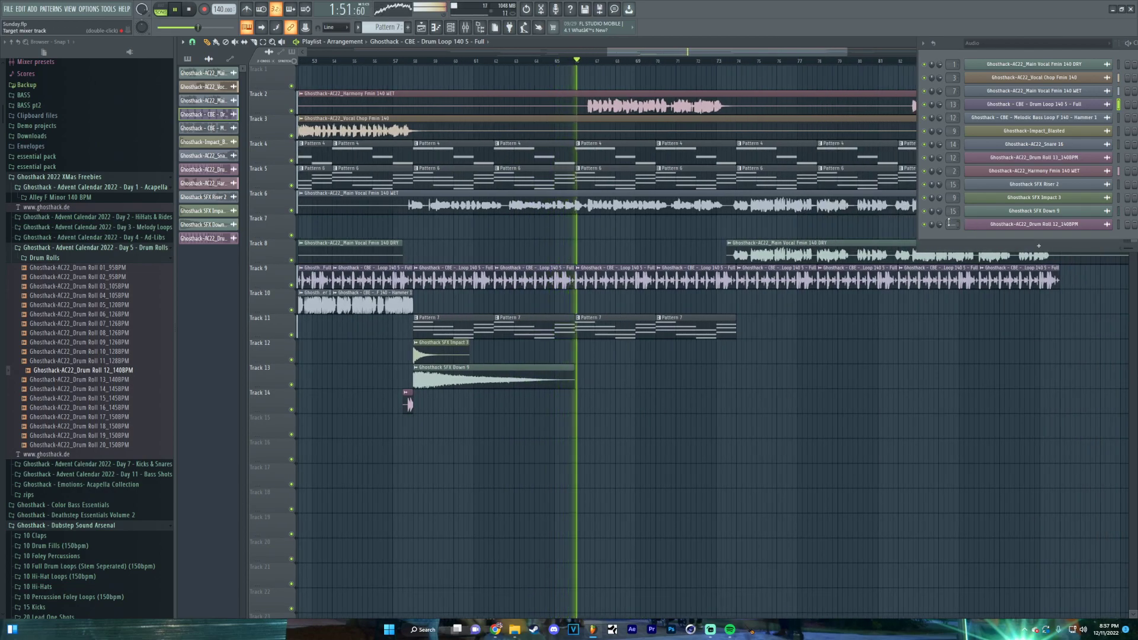
scroll(949, 225, up, 1)
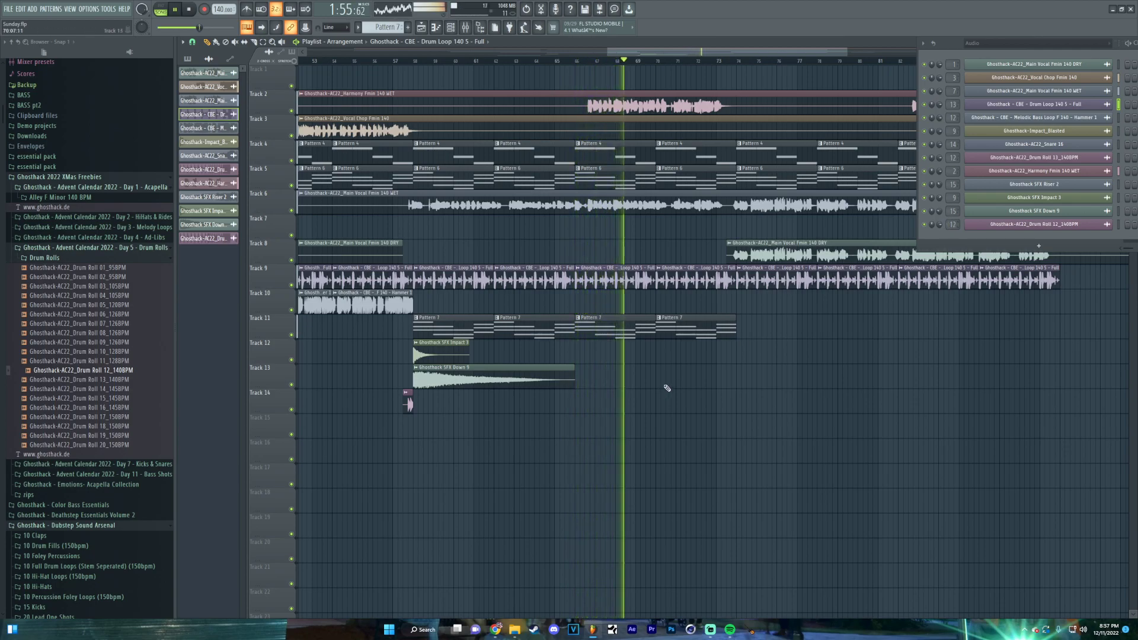
Add four more Pattern 7 clips on Track 11 at bars 74, 78, 82 and 86 to match the drum loops
ctrl+scroll(667, 388, up, 3)
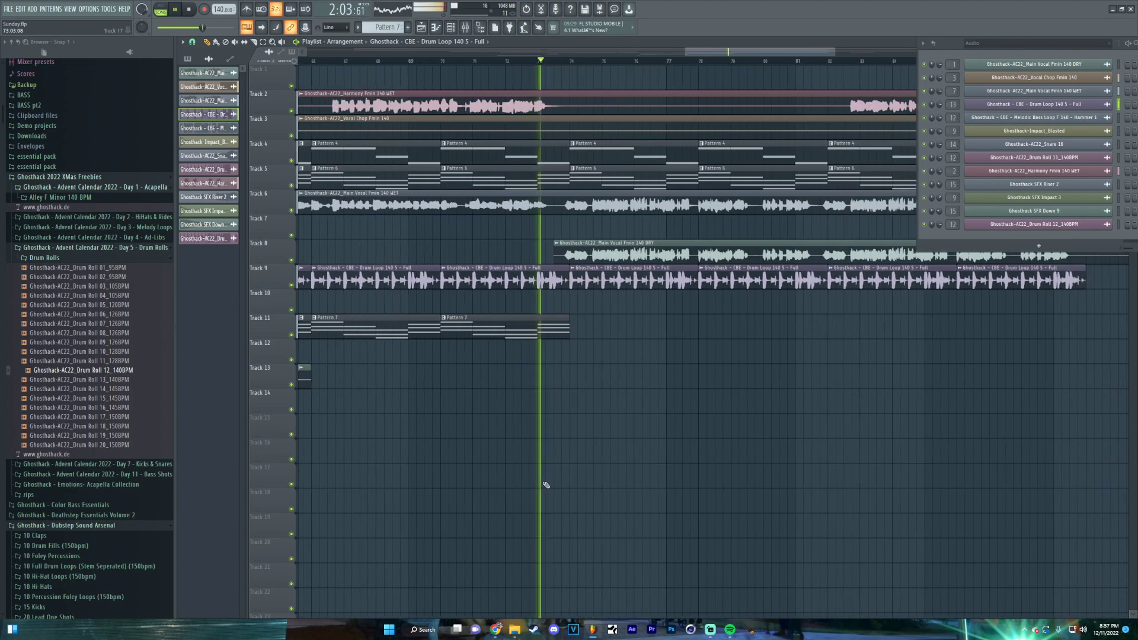
click(547, 332)
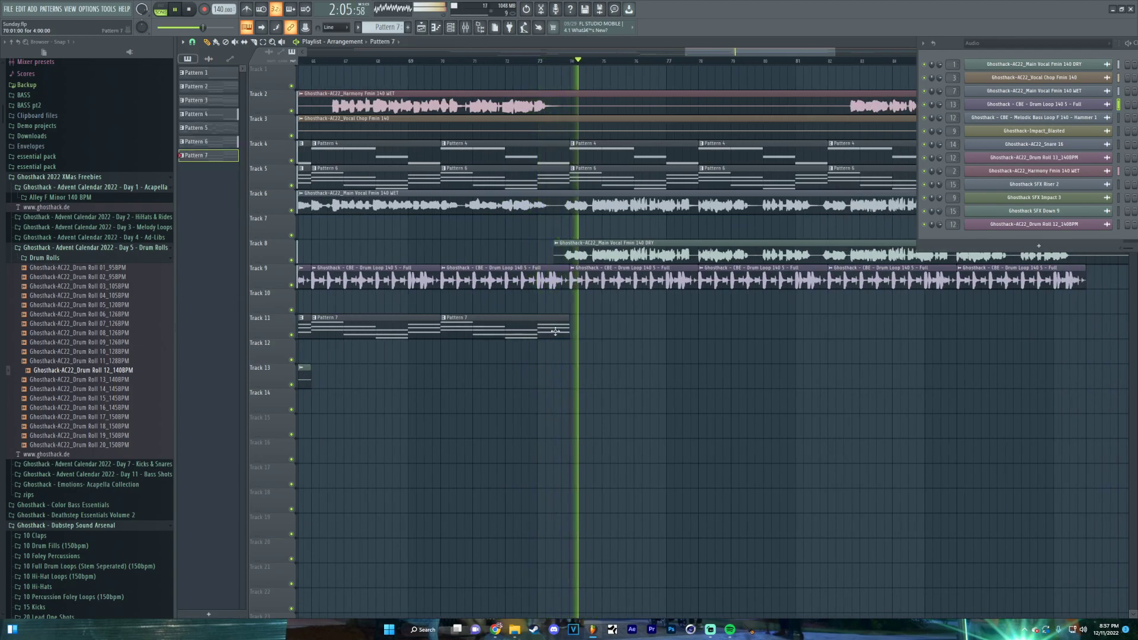
click(678, 333)
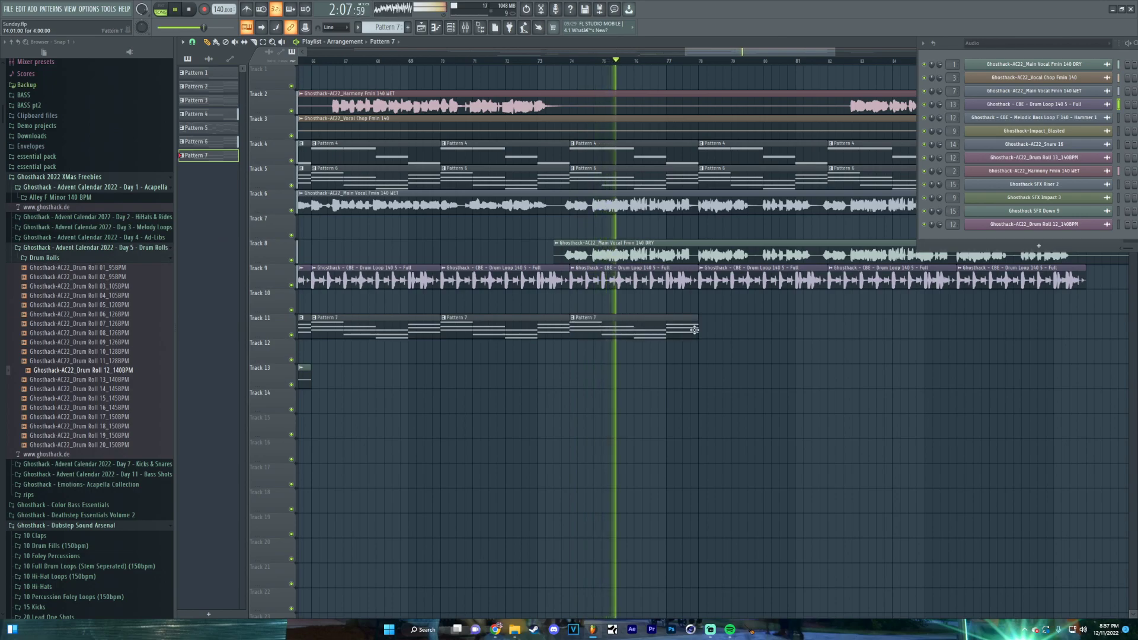
click(700, 326)
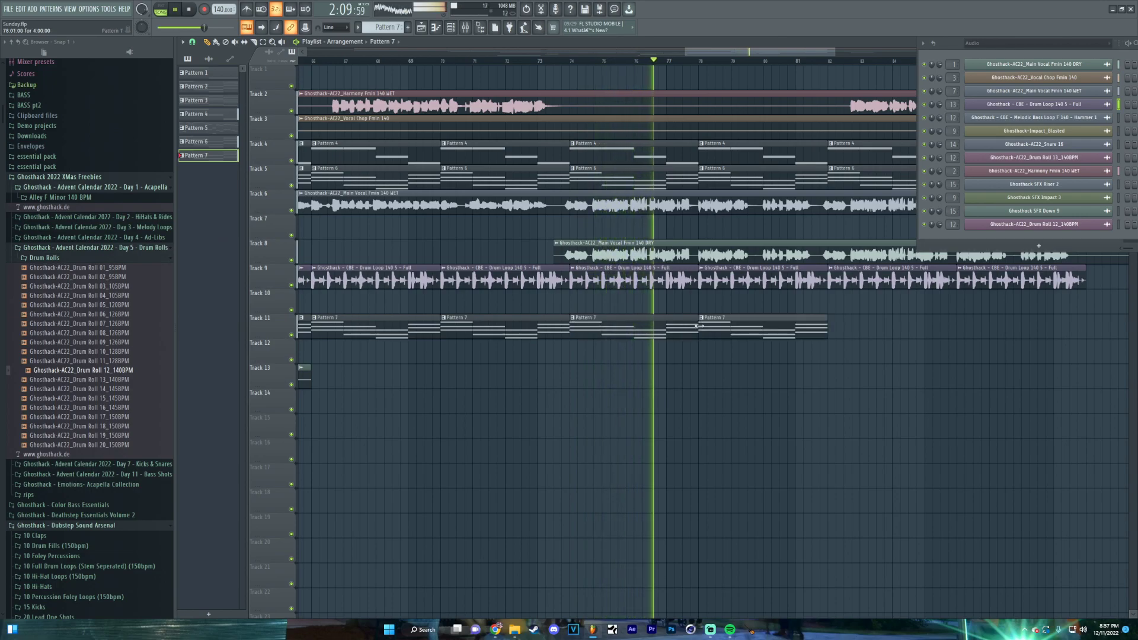
click(830, 328)
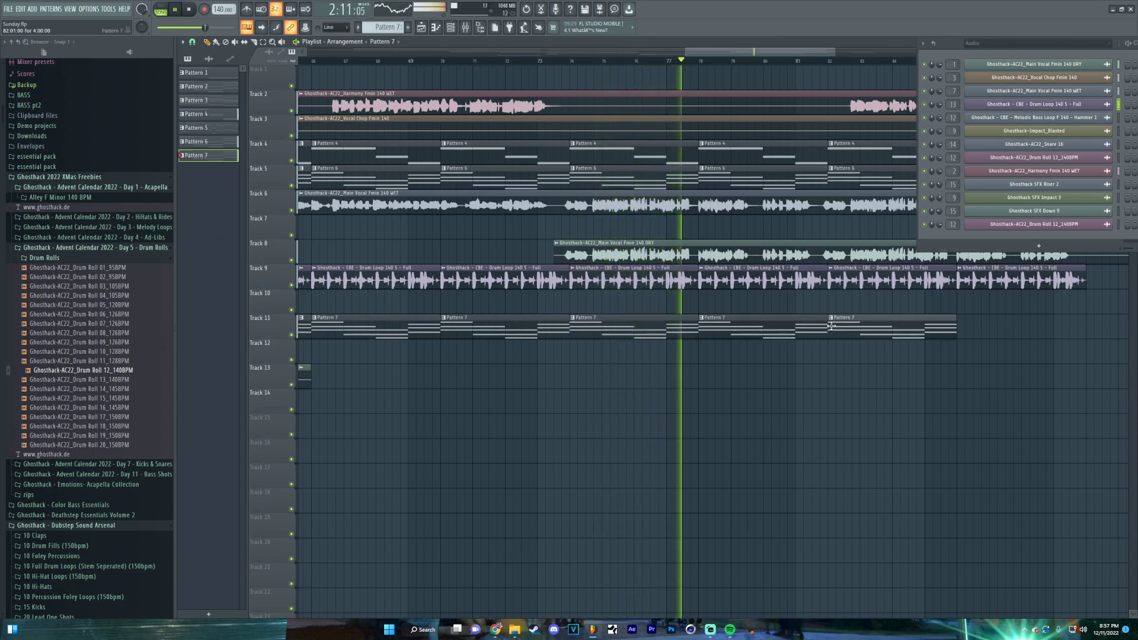
click(1002, 332)
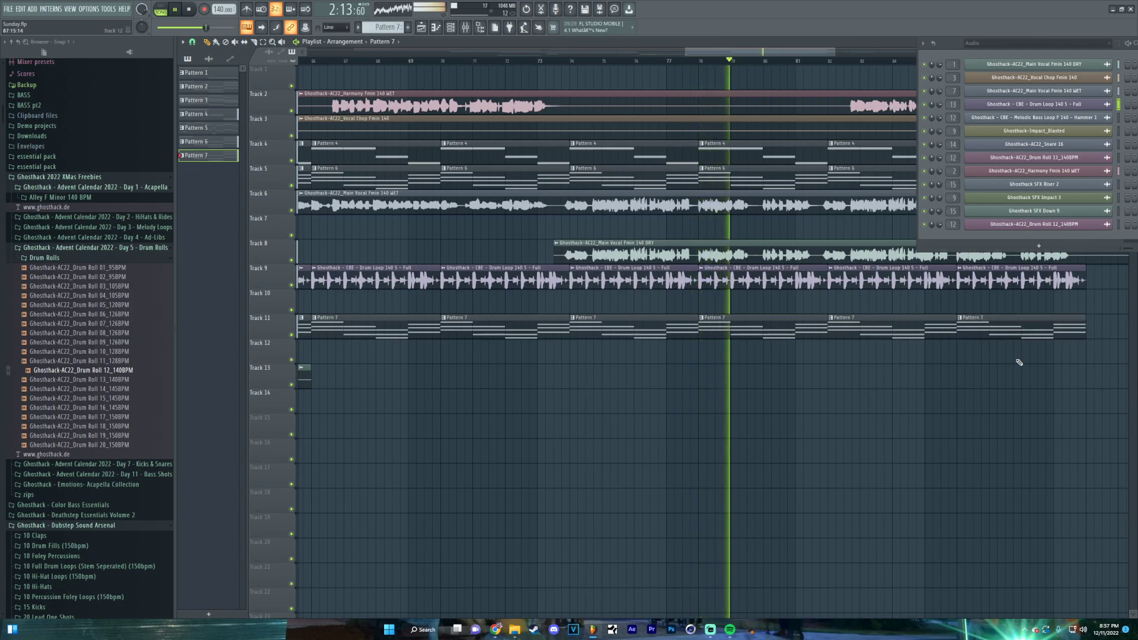
Play the arrangement through to the next vocal chop section, stop playback, and collapse the Day 5 Drum Rolls folder
scroll(719, 432, right, 5)
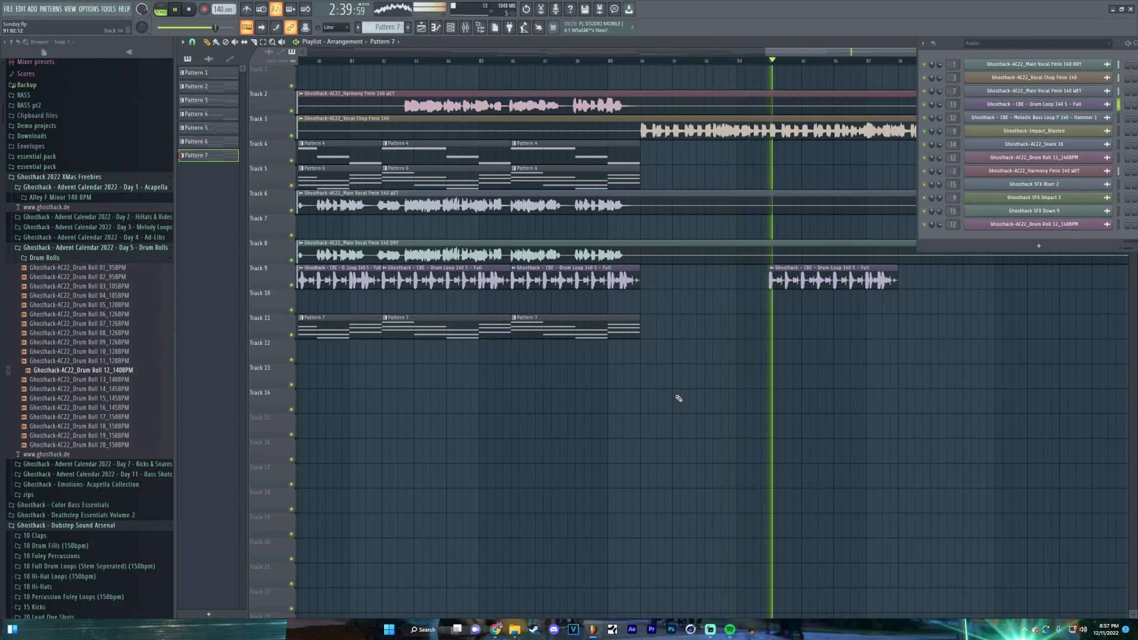
key(space)
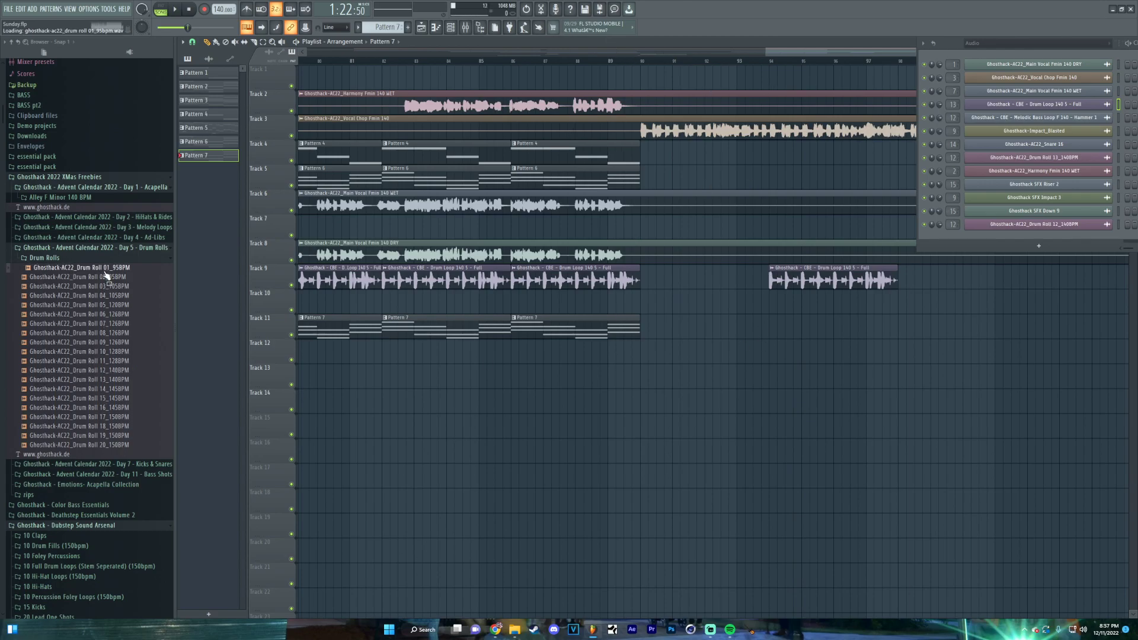
click(86, 259)
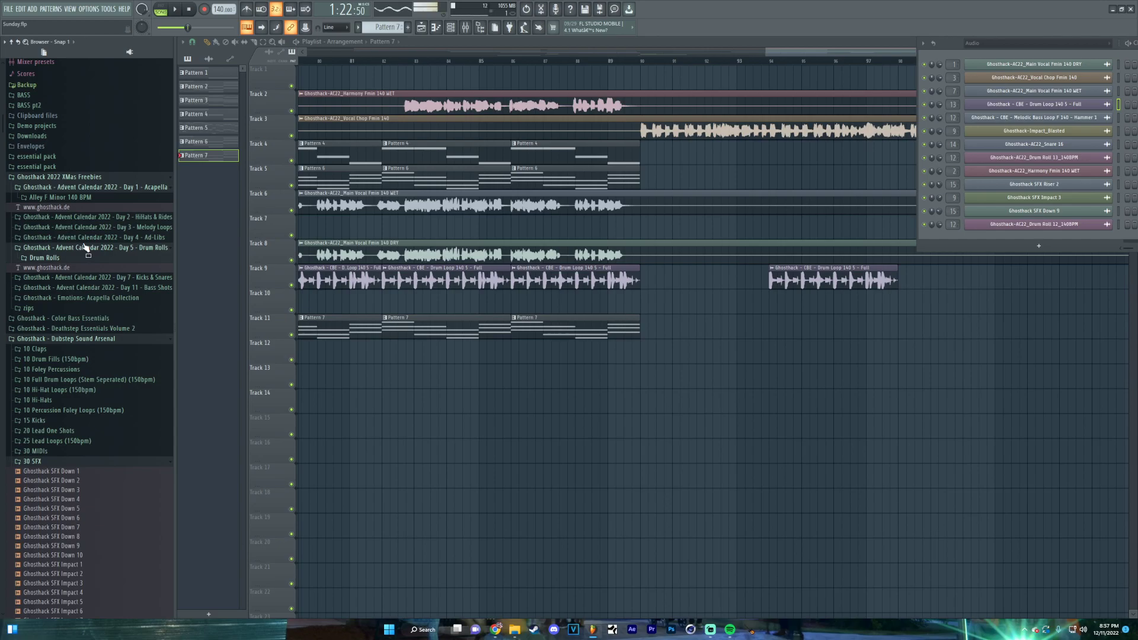
Browse the Acapellas and Construction Kit folders of the Ghosthack Emotions Acapella Collection for usable material
click(80, 299)
click(47, 319)
click(46, 319)
click(44, 329)
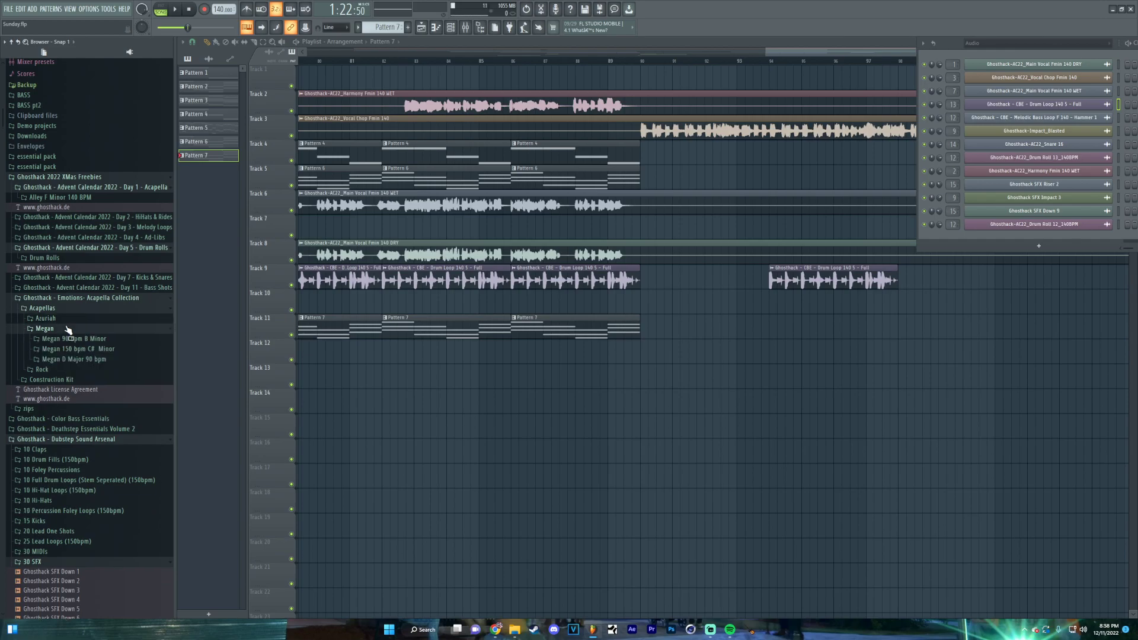
click(68, 330)
click(64, 340)
click(63, 341)
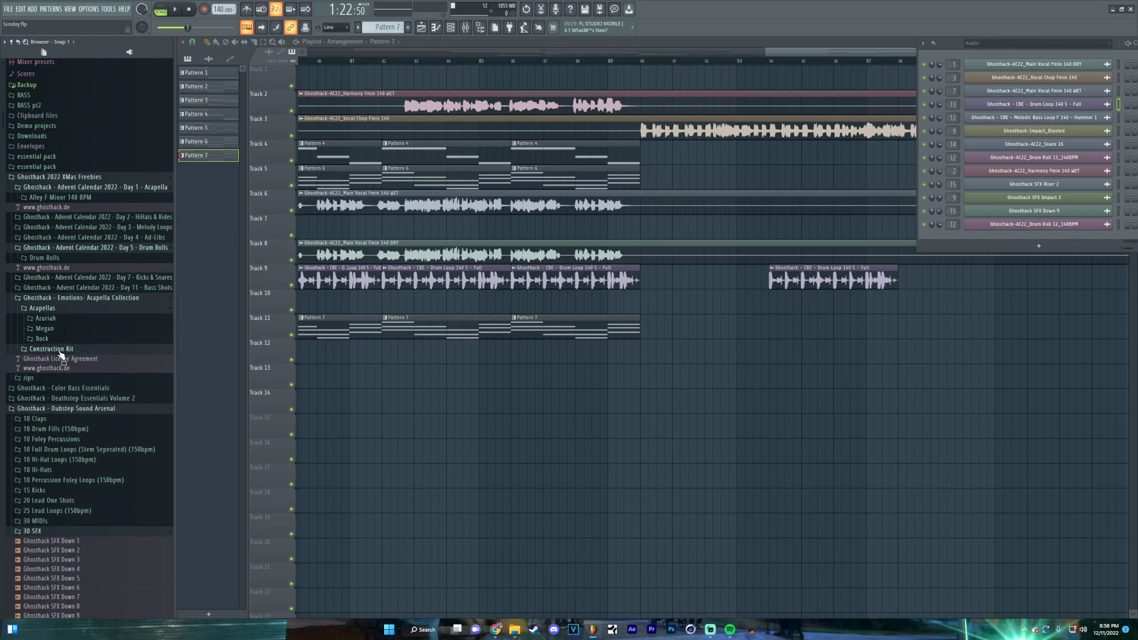
click(59, 350)
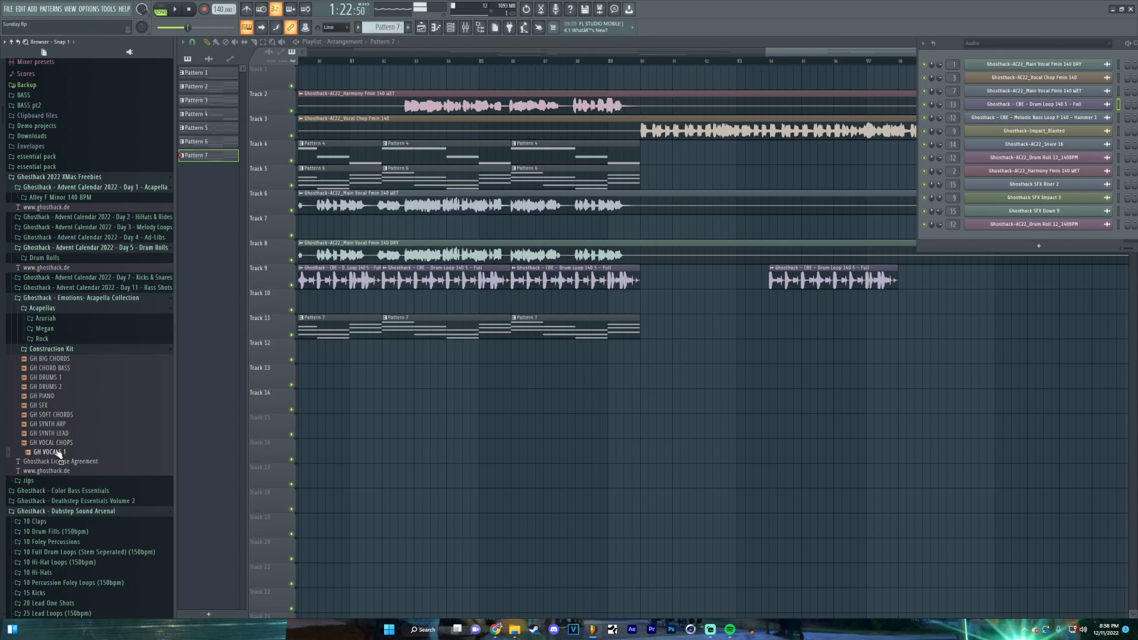
click(48, 350)
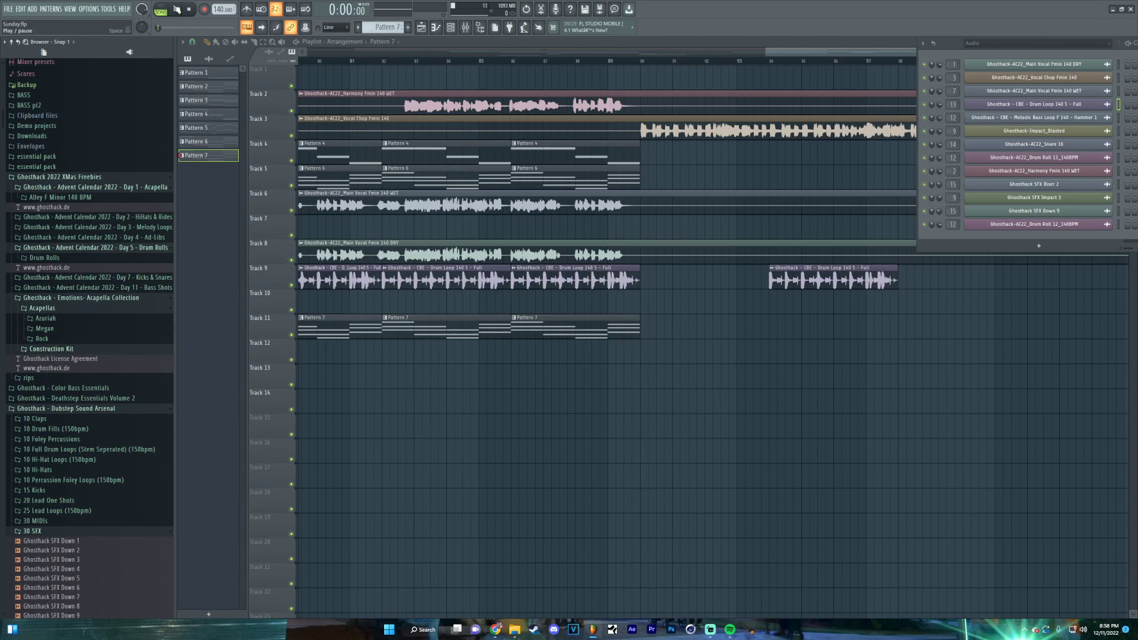
Play the arrangement from the start through the bar 42 transition into the first vocal chop section
scroll(330, 195, down, 8)
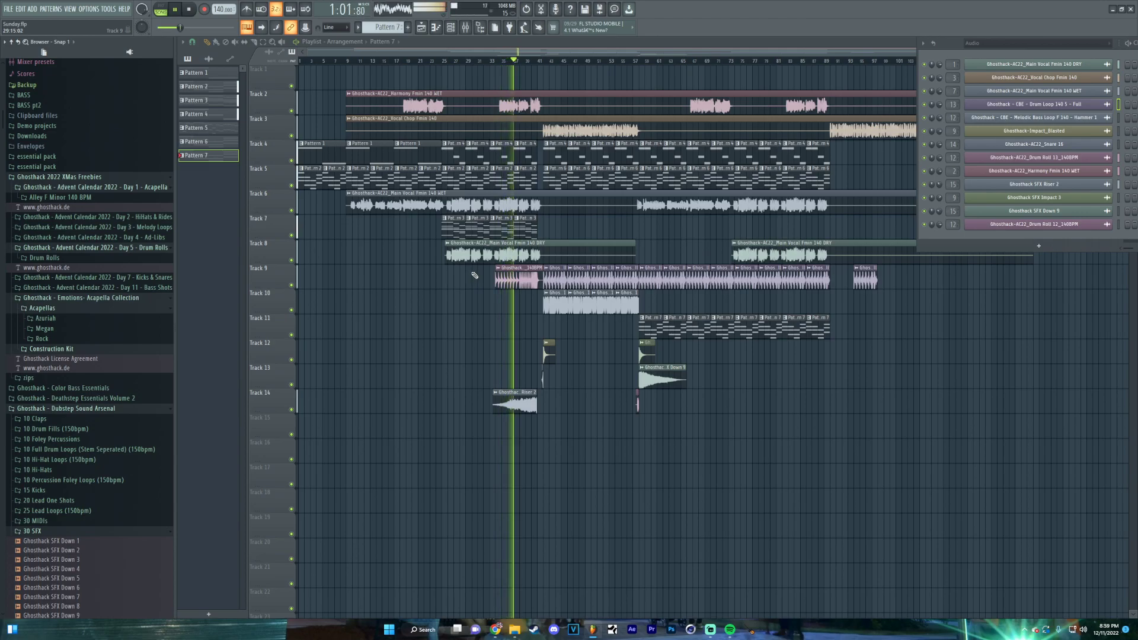
scroll(536, 363, up, 3)
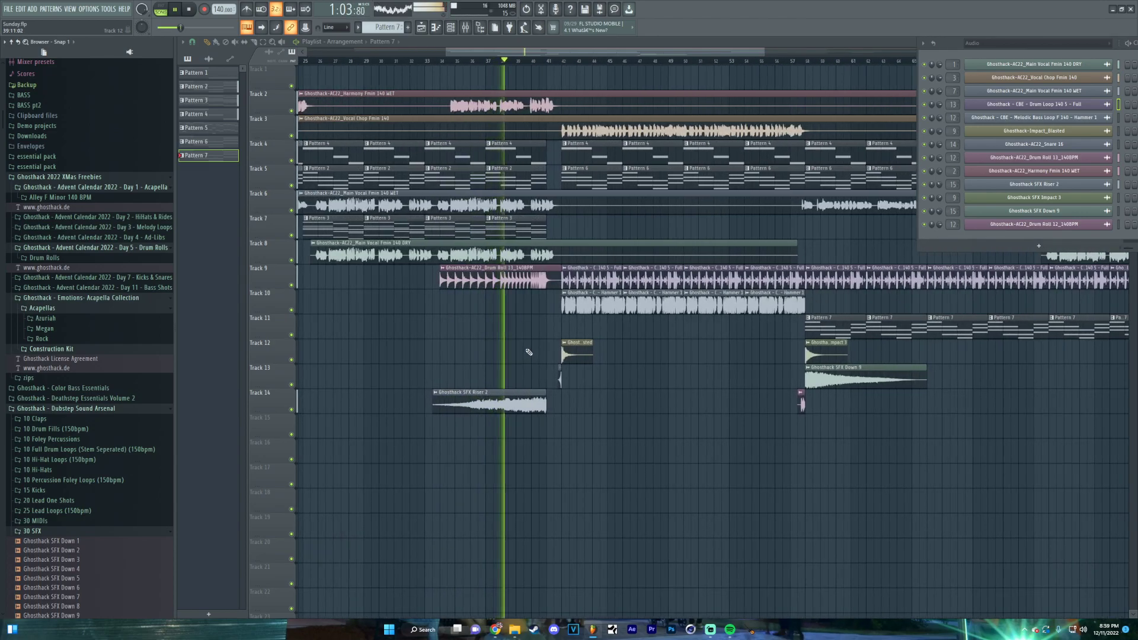
scroll(513, 336, up, 4)
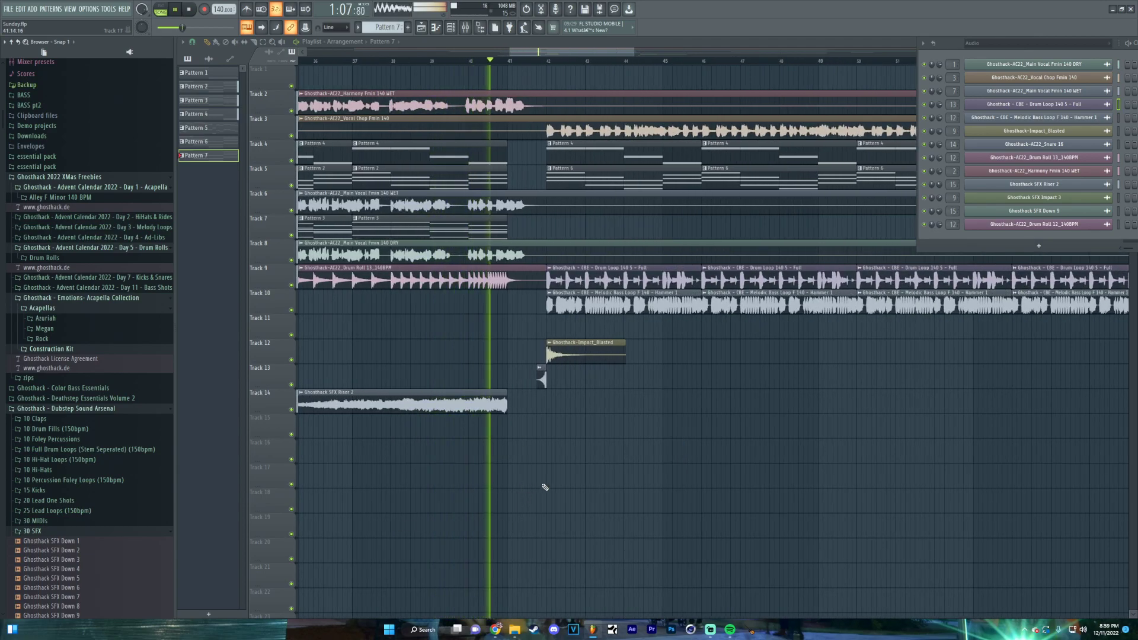
scroll(534, 487, right, 2)
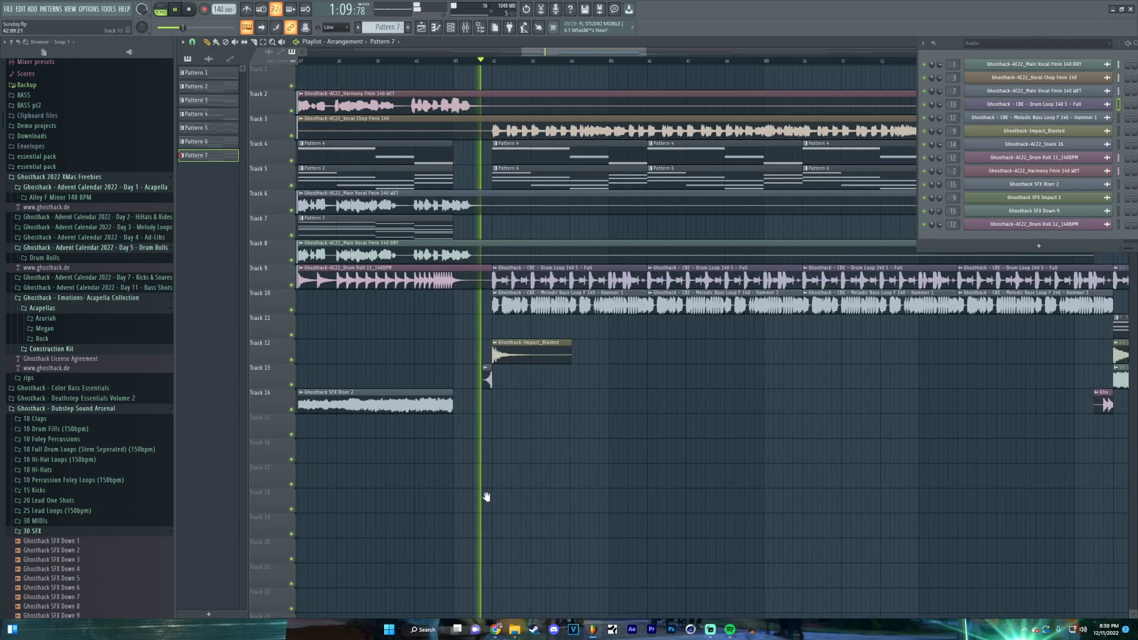
scroll(477, 493, right, 3)
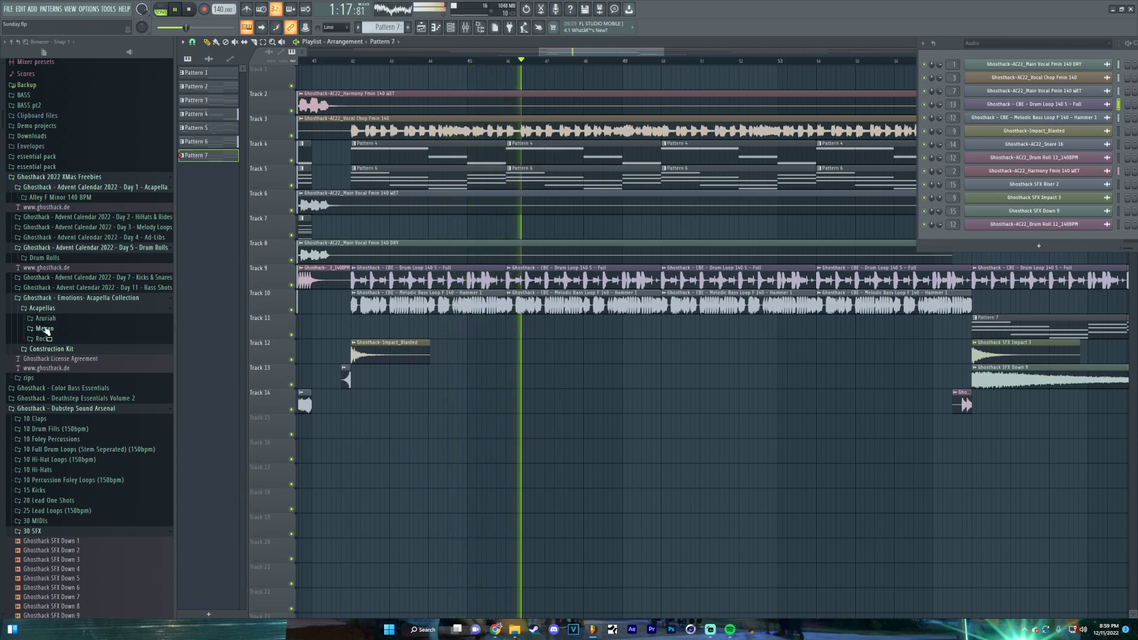
Look through the bass, drum and melodic loops of Ghosthack Color Bass Essentials while the arrangement plays
click(78, 410)
click(64, 399)
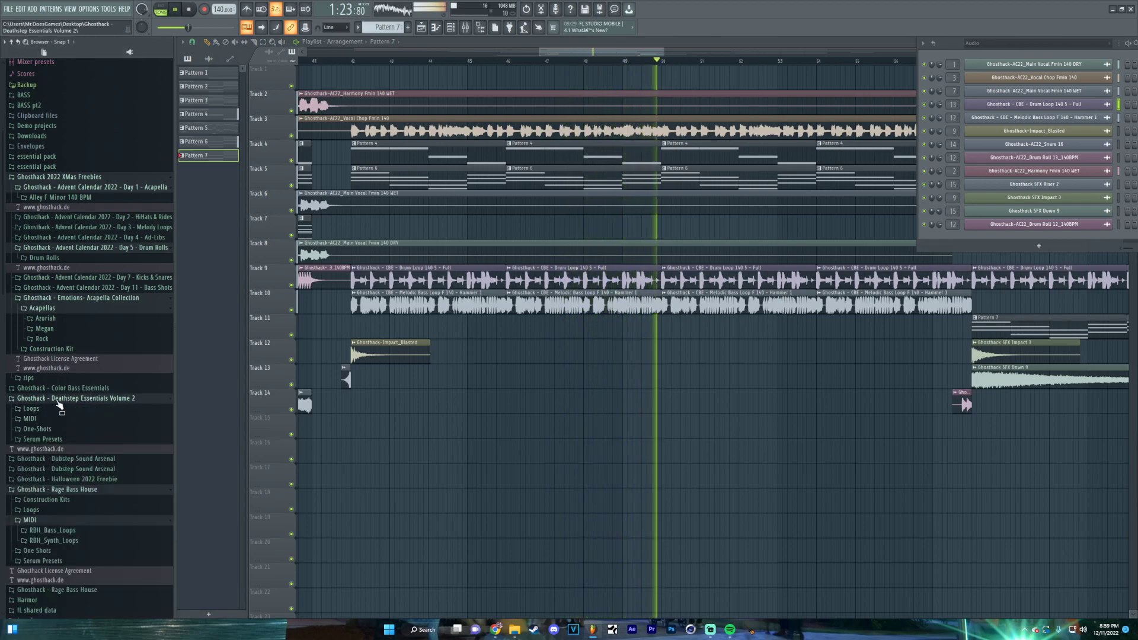
click(52, 388)
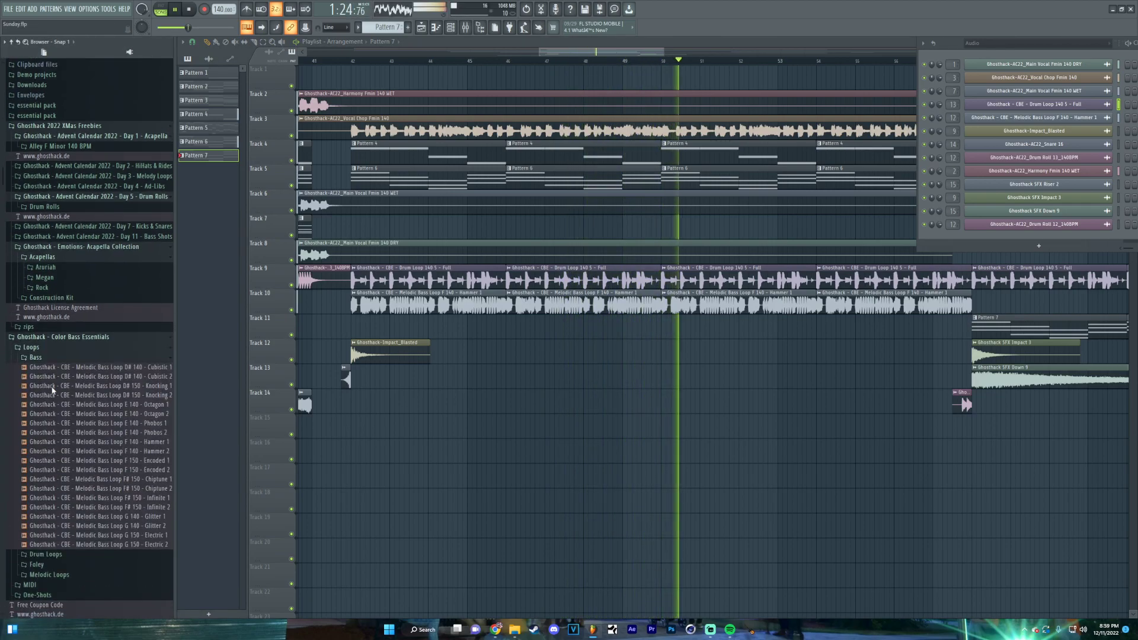
click(54, 358)
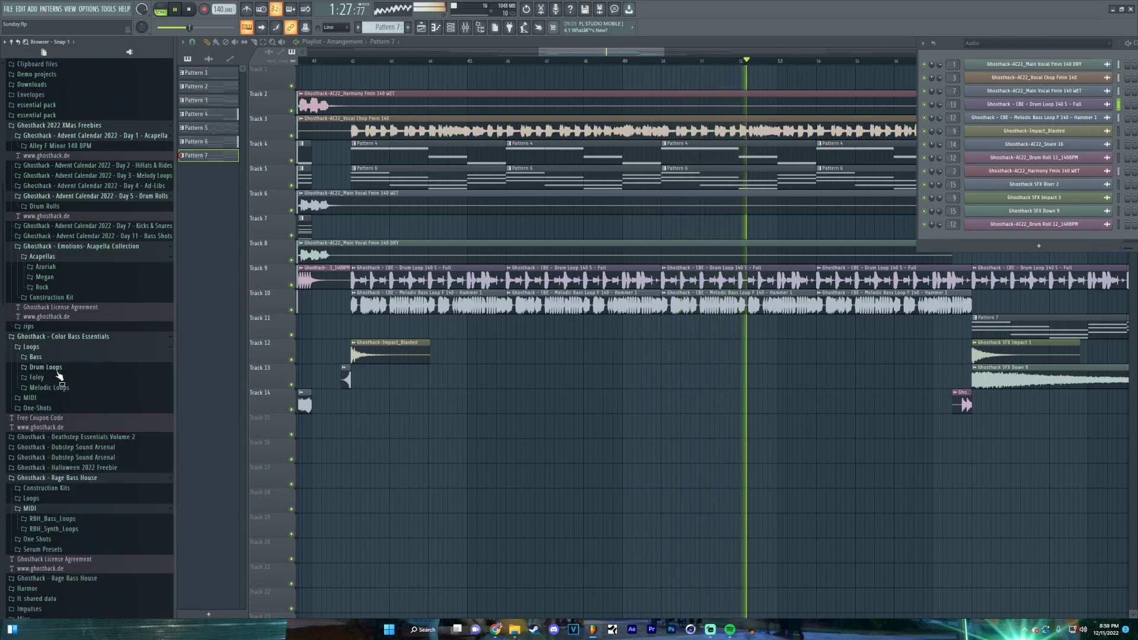
click(56, 367)
scroll(56, 368, down, 6)
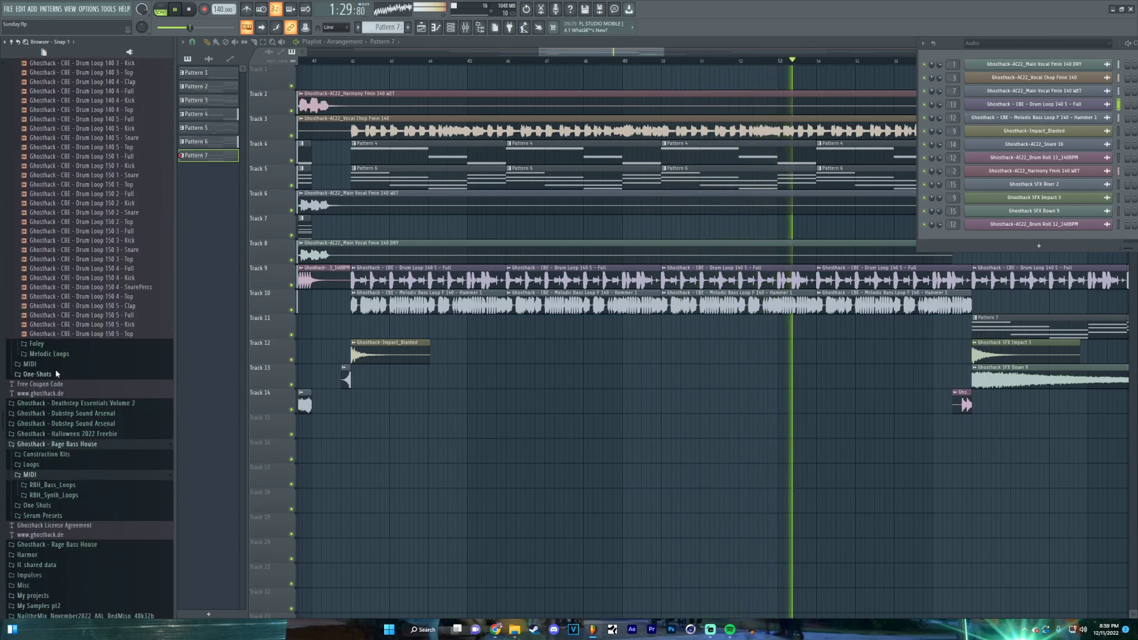
click(54, 354)
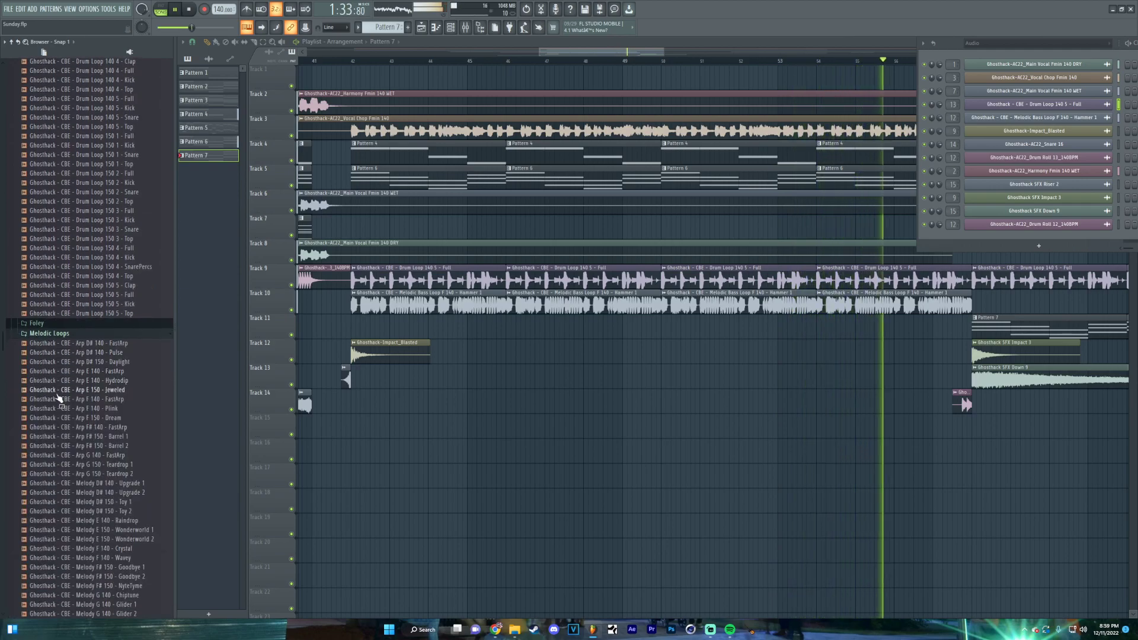
scroll(55, 454, down, 4)
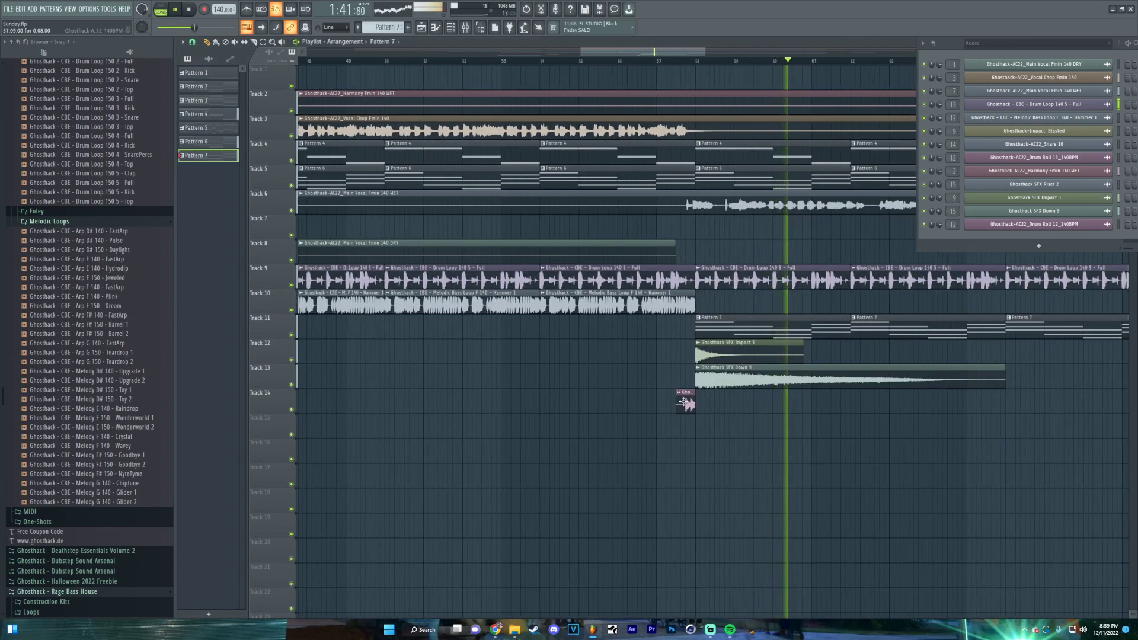
Delete the Drum Roll 12_140BPM channel together with its short Track 14 clip before bar 58
click(686, 402)
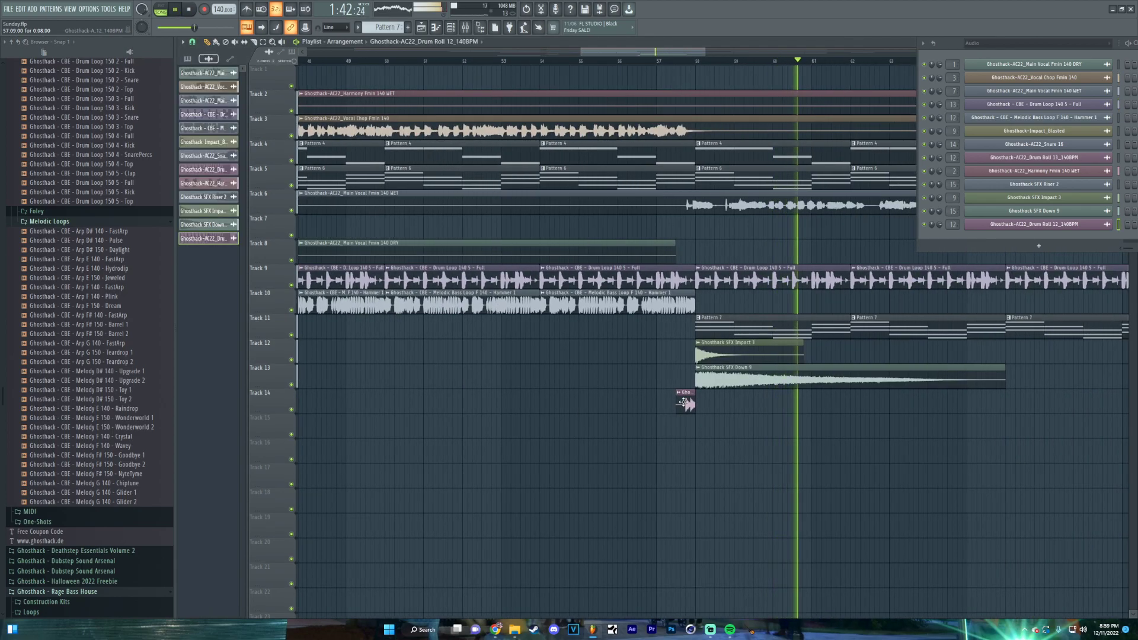
right_click(1002, 224)
click(1000, 323)
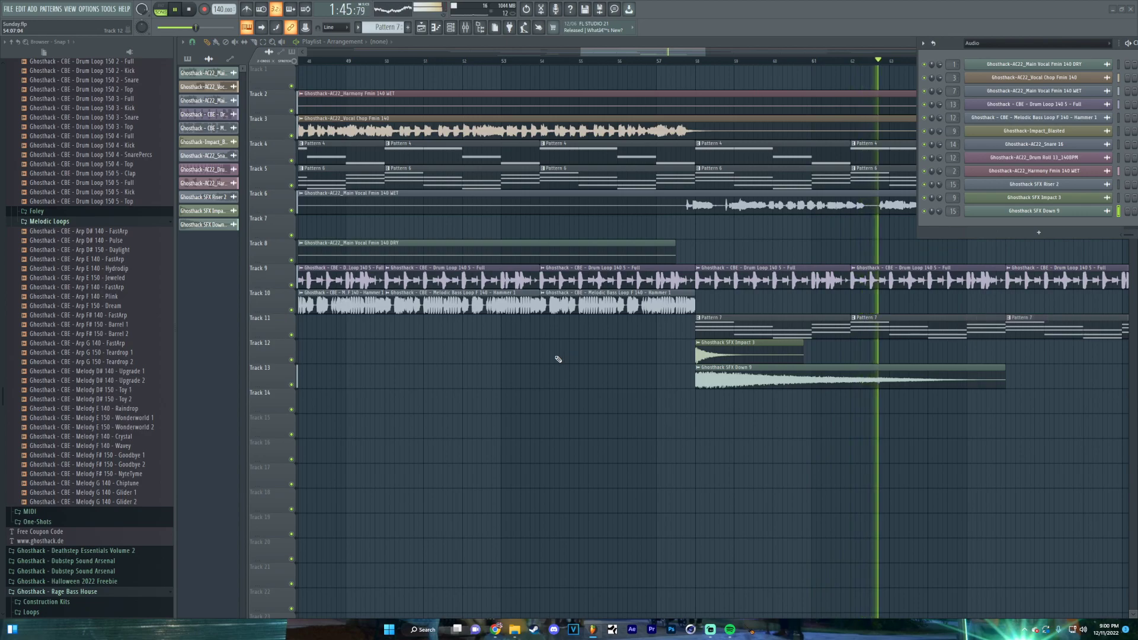
Place Downlifter Sub Drop from the Color Bass Essentials one-shot SFX on Track 15 at bar 41 and trim it to end at bar 42
click(54, 221)
click(54, 242)
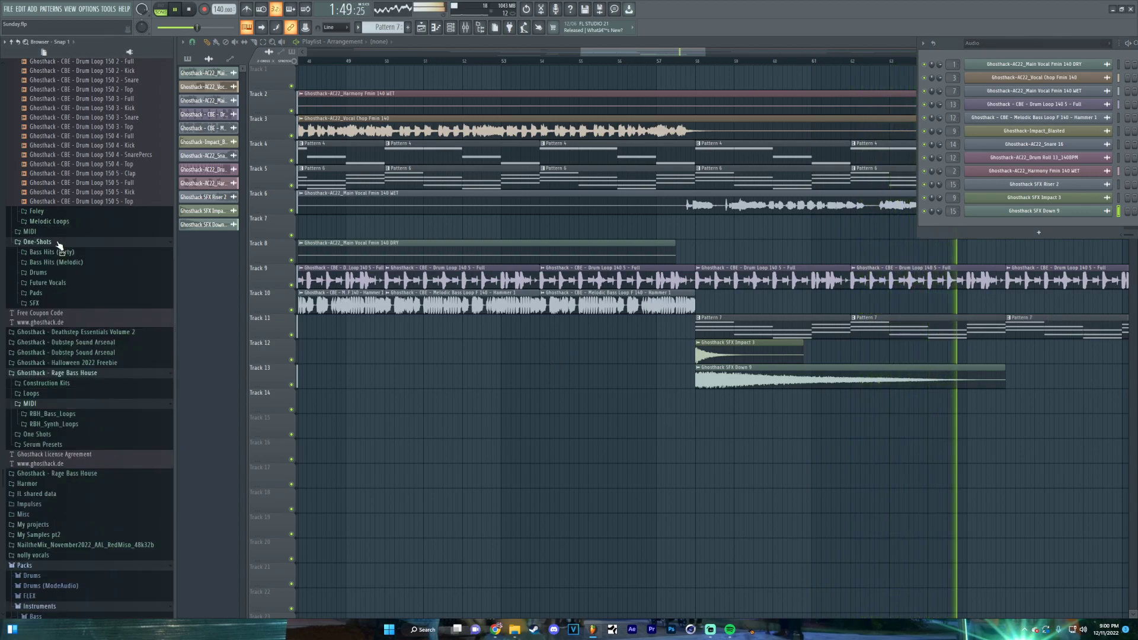
click(44, 303)
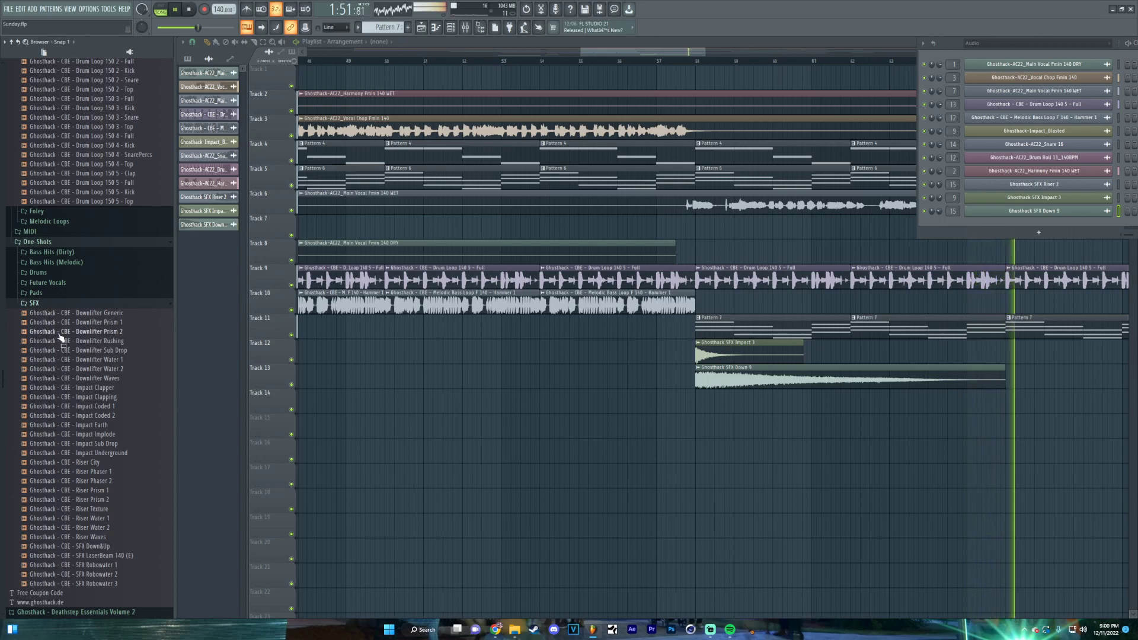
key(space)
scroll(808, 412, left, 6)
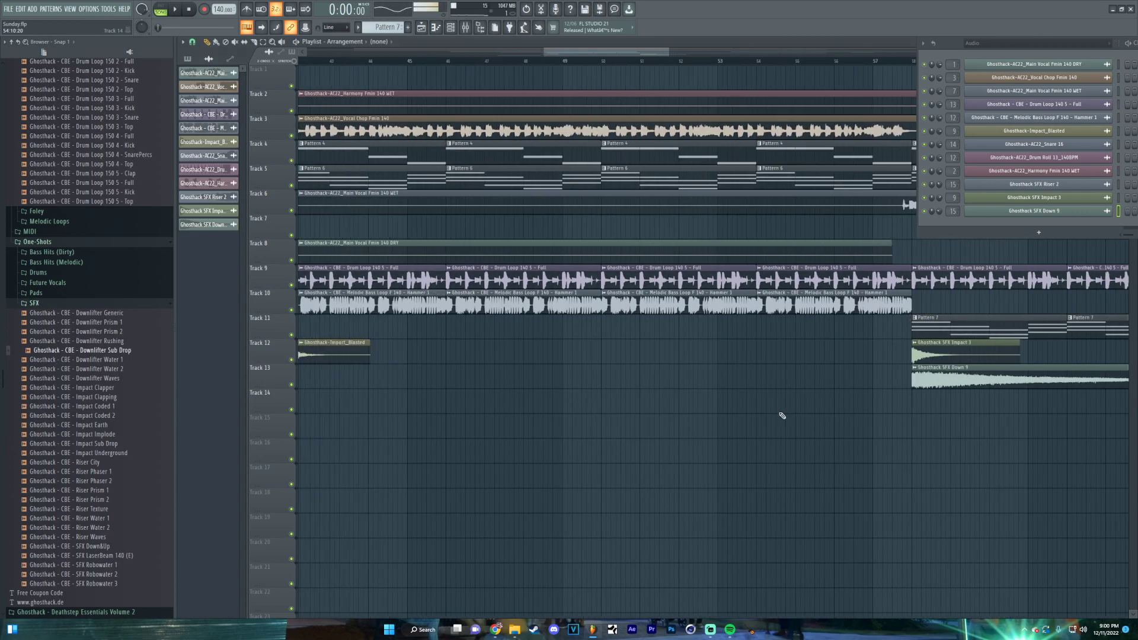
drag(96, 352, 528, 430)
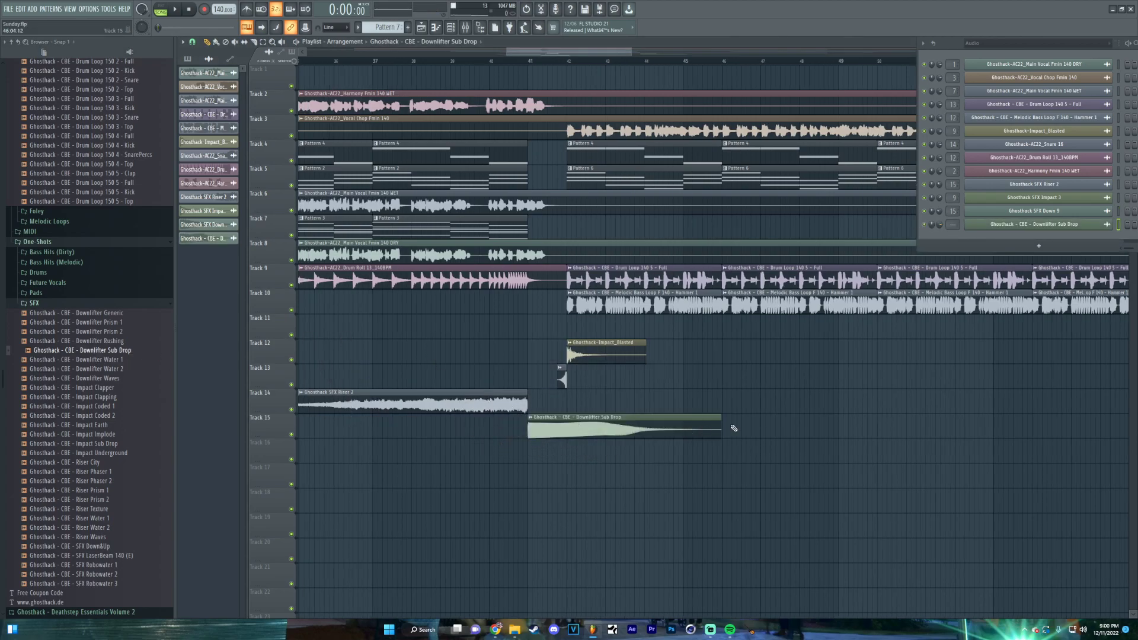
drag(724, 430, 588, 440)
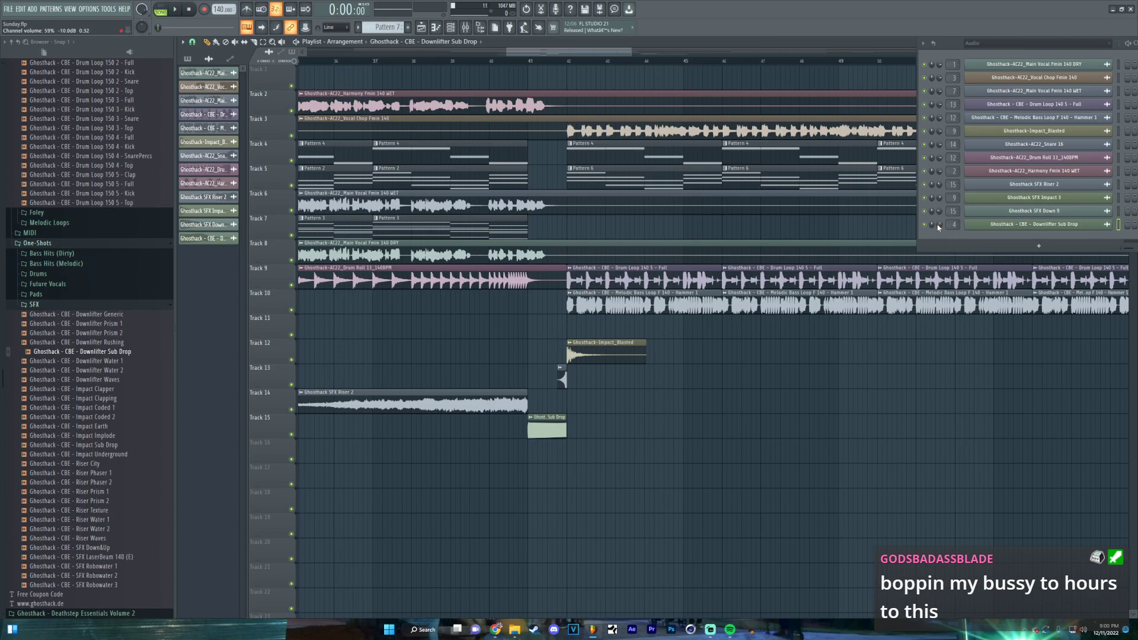
Play the bar 42 transition with the sub drop into the vocal chop section and stop playback
click(473, 64)
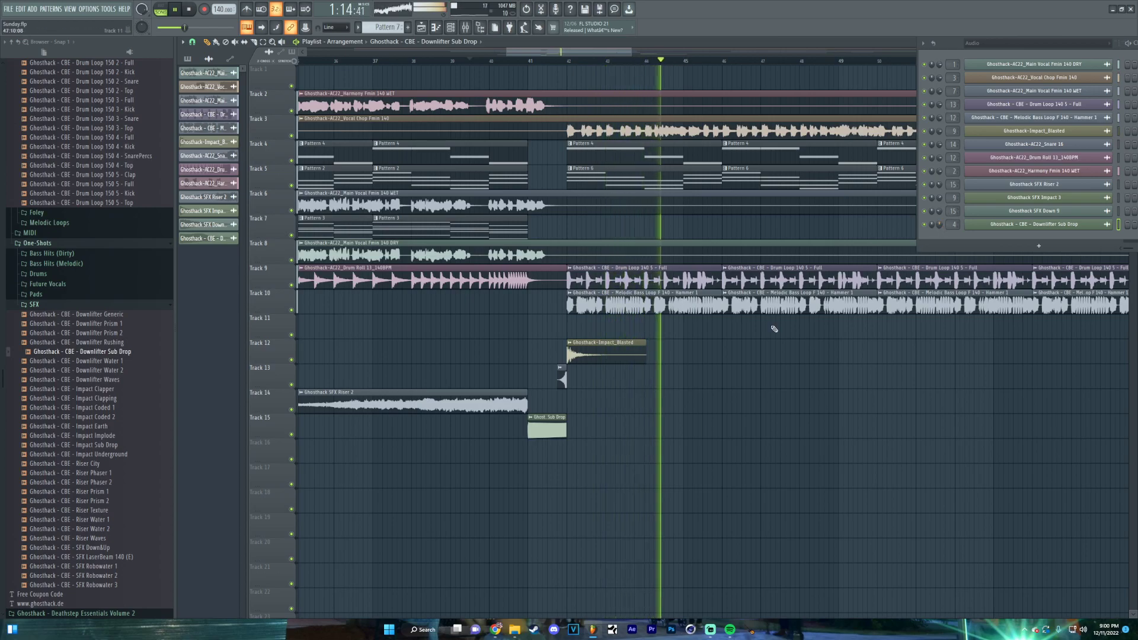
scroll(708, 427, down, 2)
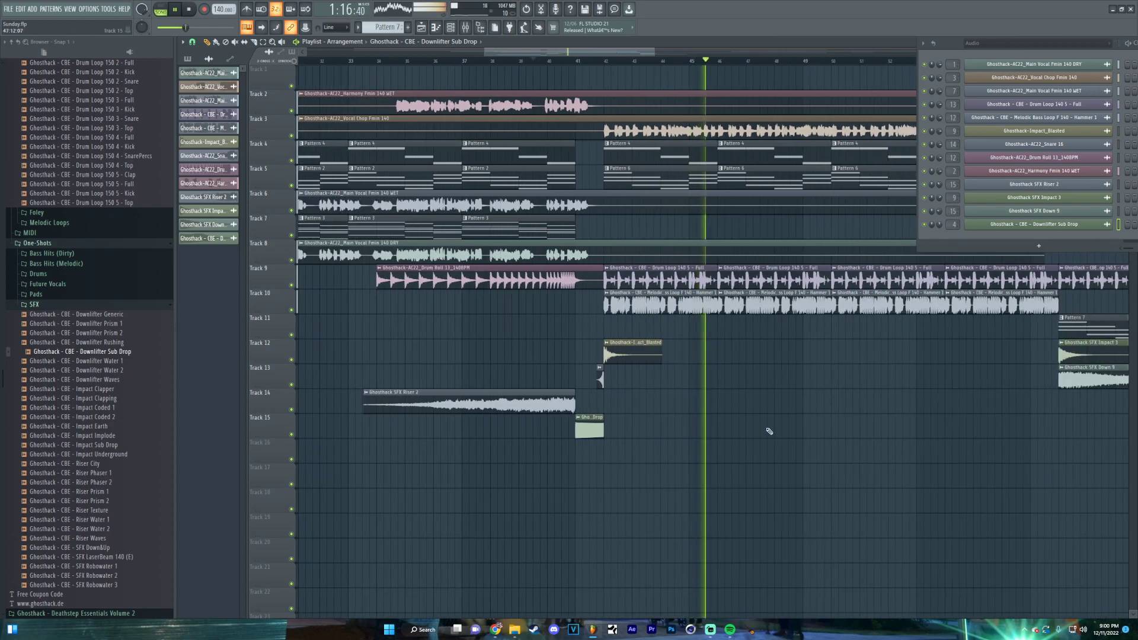
scroll(593, 451, right, 4)
scroll(592, 453, right, 2)
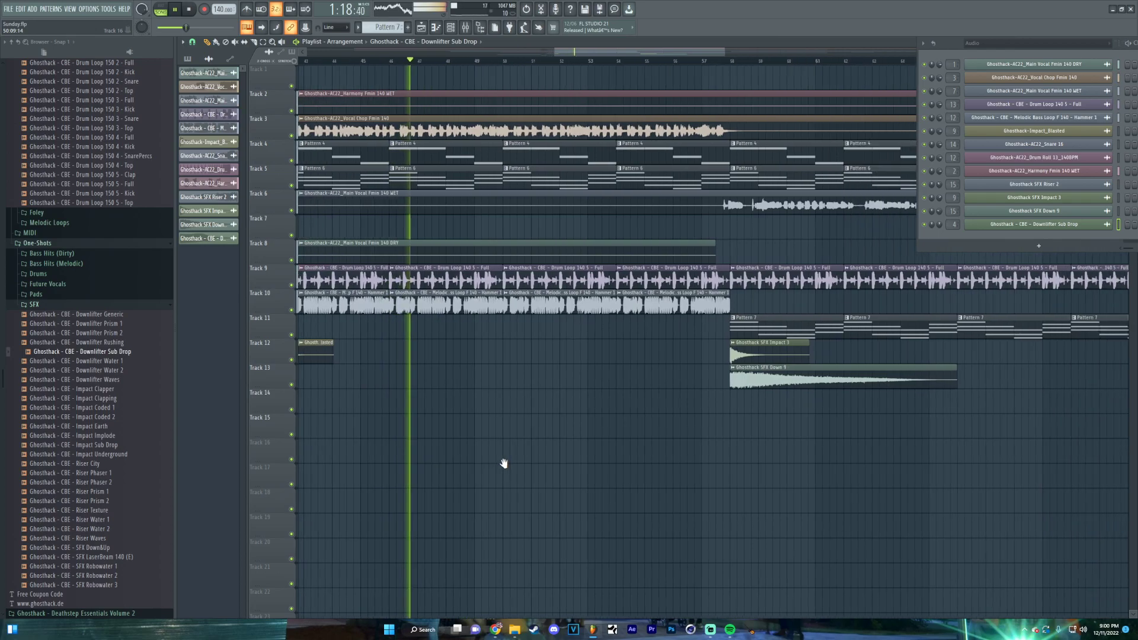
scroll(476, 440, right, 3)
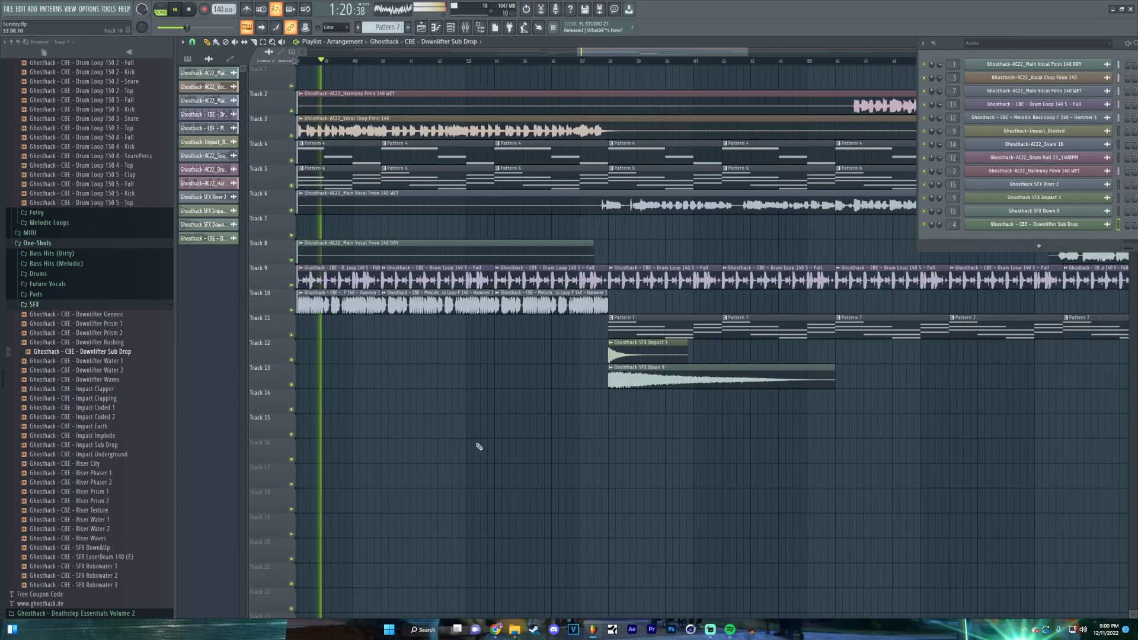
key(space)
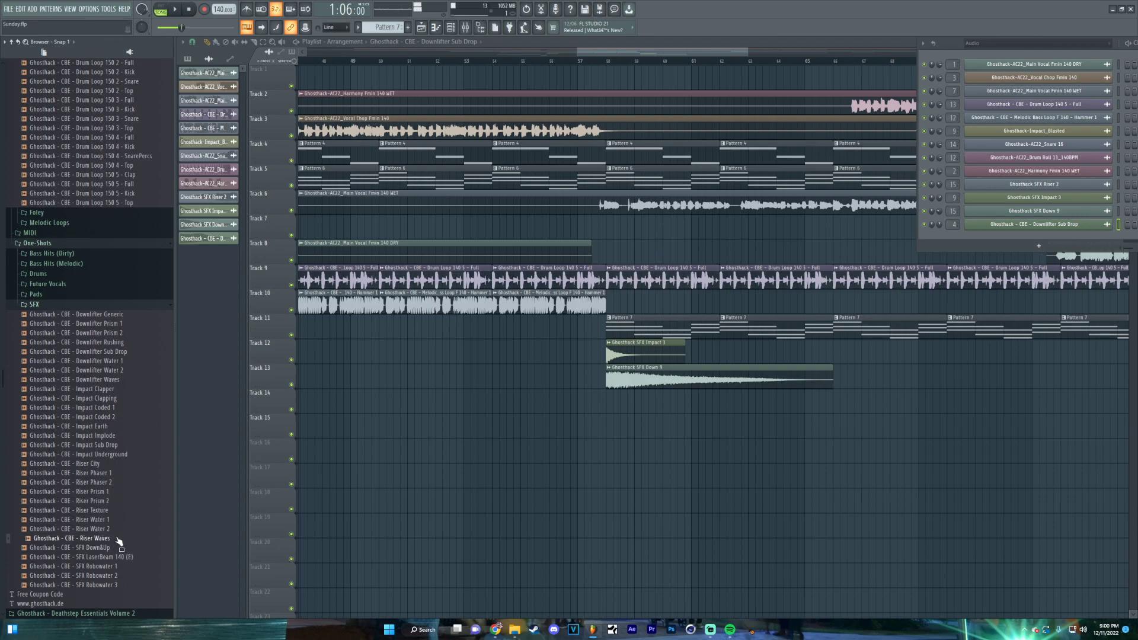
Try the Riser Waves sample on Track 14 leading up to bar 58, and delete its channel after auditioning it
drag(119, 541, 369, 409)
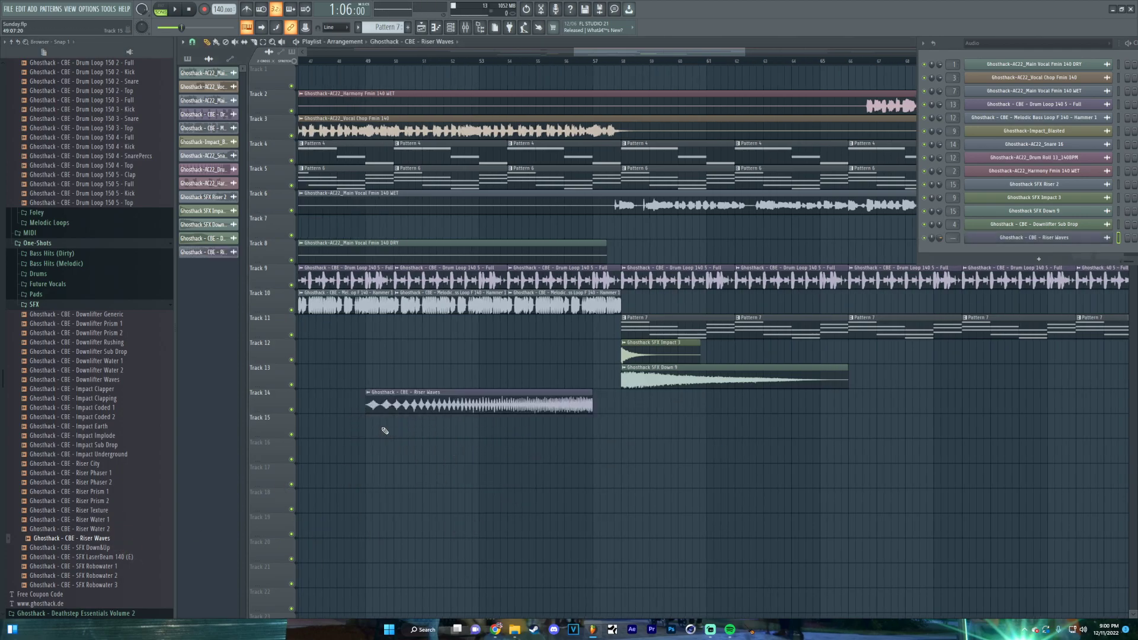
drag(531, 397, 556, 403)
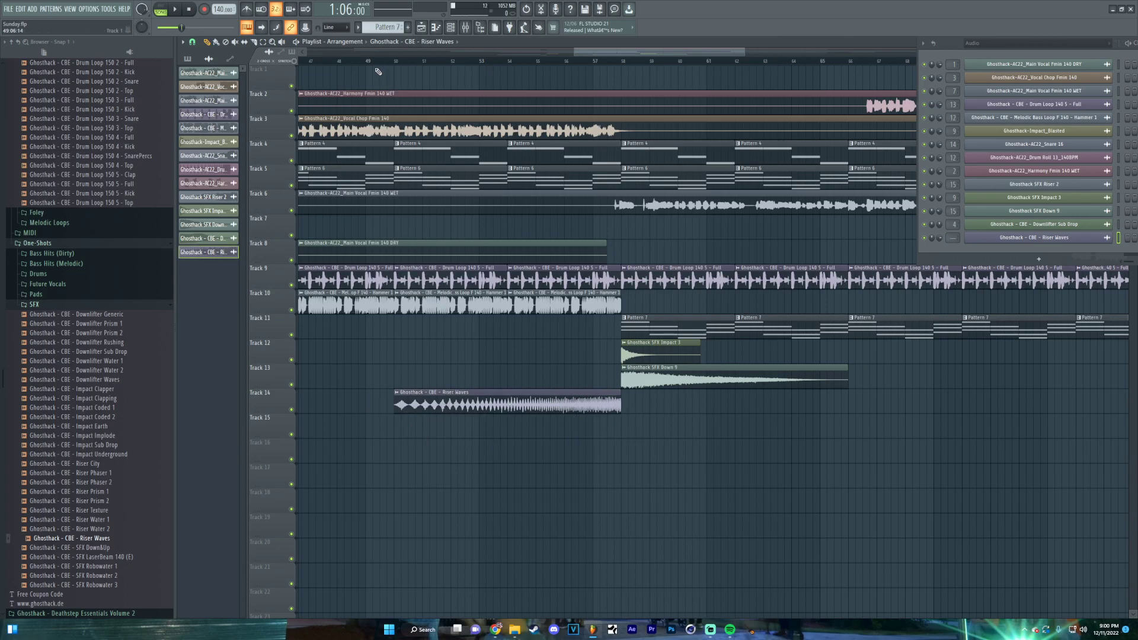
key(space)
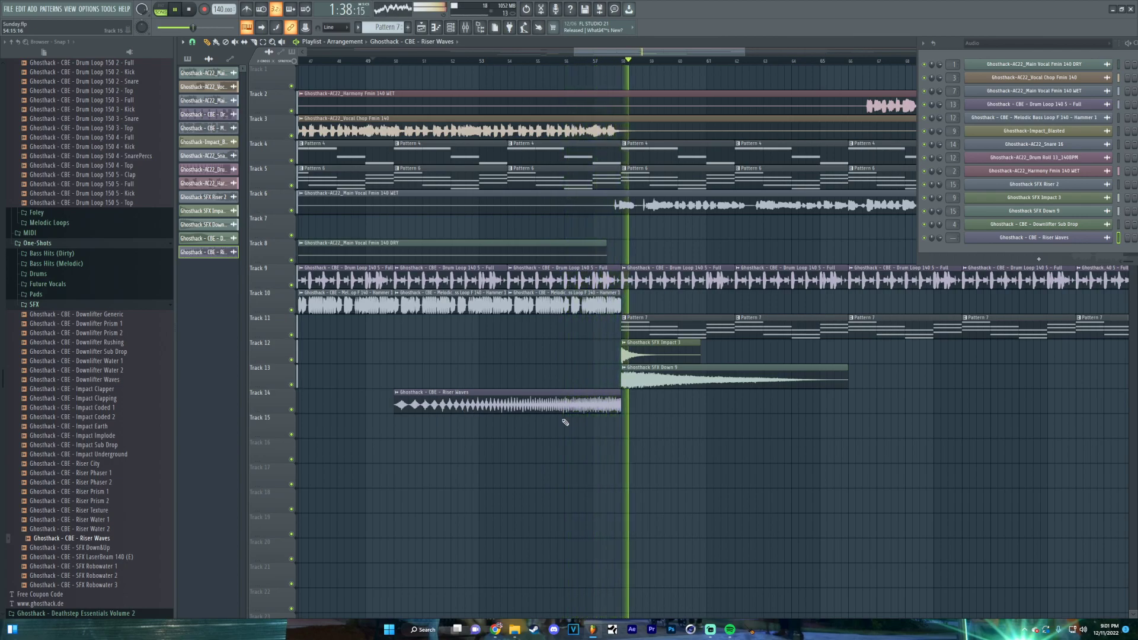
right_click(969, 237)
click(991, 332)
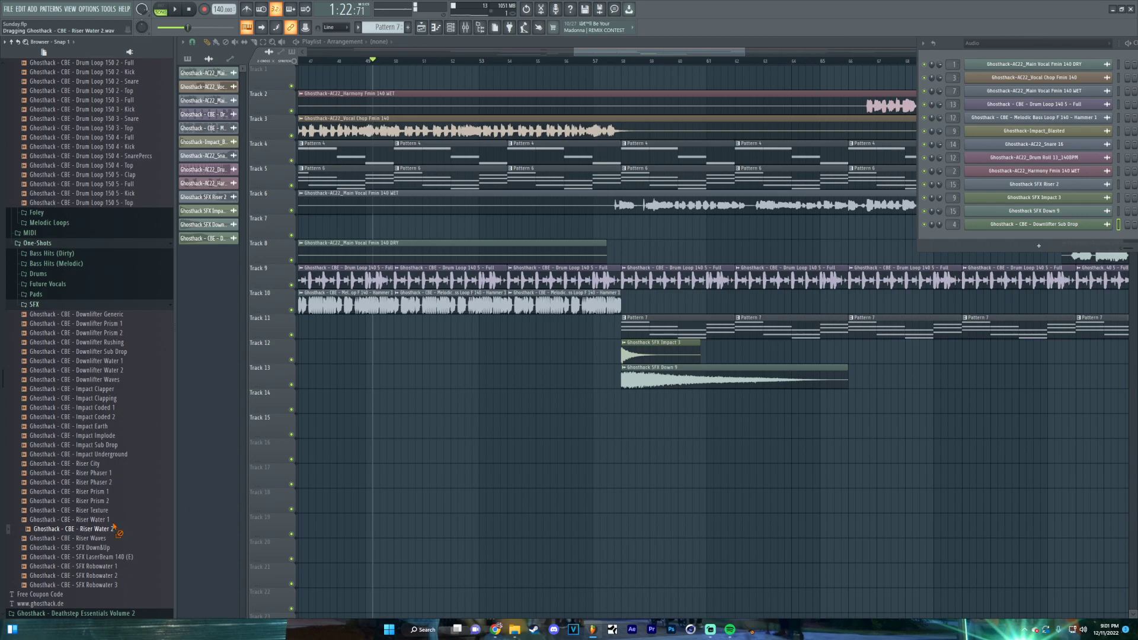
Place Riser Water 2 on Track 14 and align it so that it ends at bar 58
drag(86, 531, 431, 415)
drag(500, 392, 500, 394)
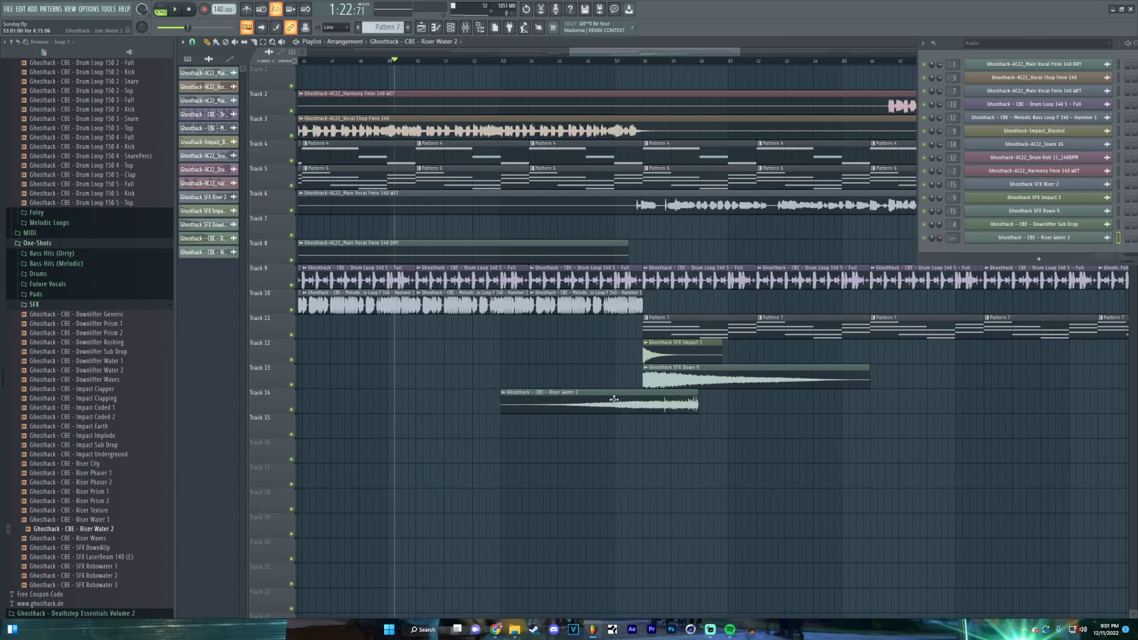
scroll(555, 408, up, 6)
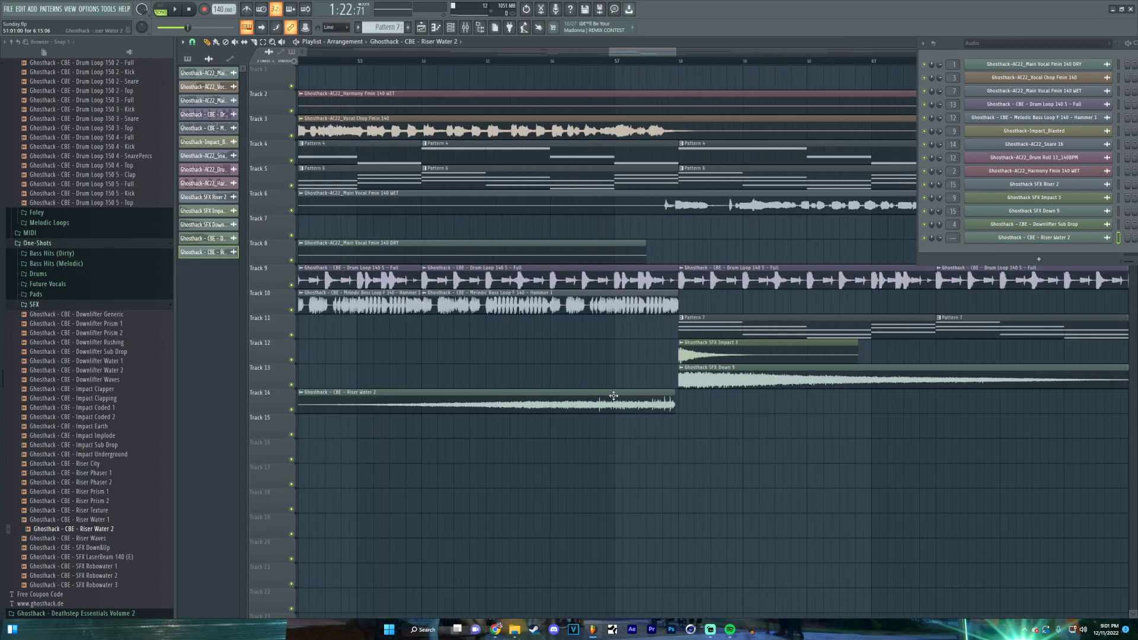
scroll(701, 404, up, 1)
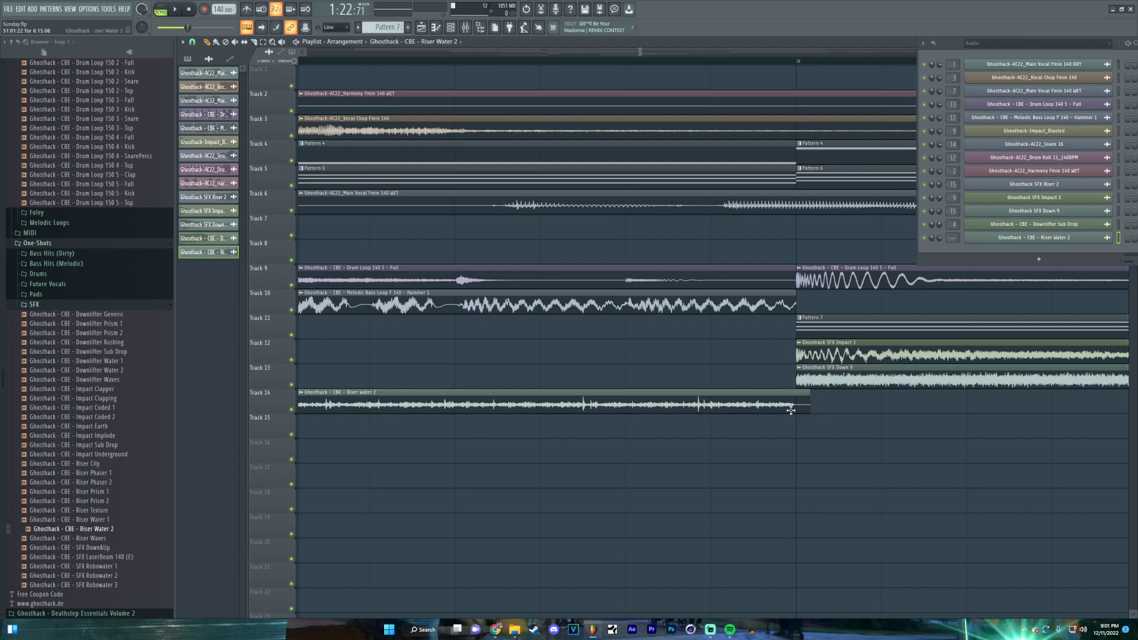
scroll(793, 411, down, 8)
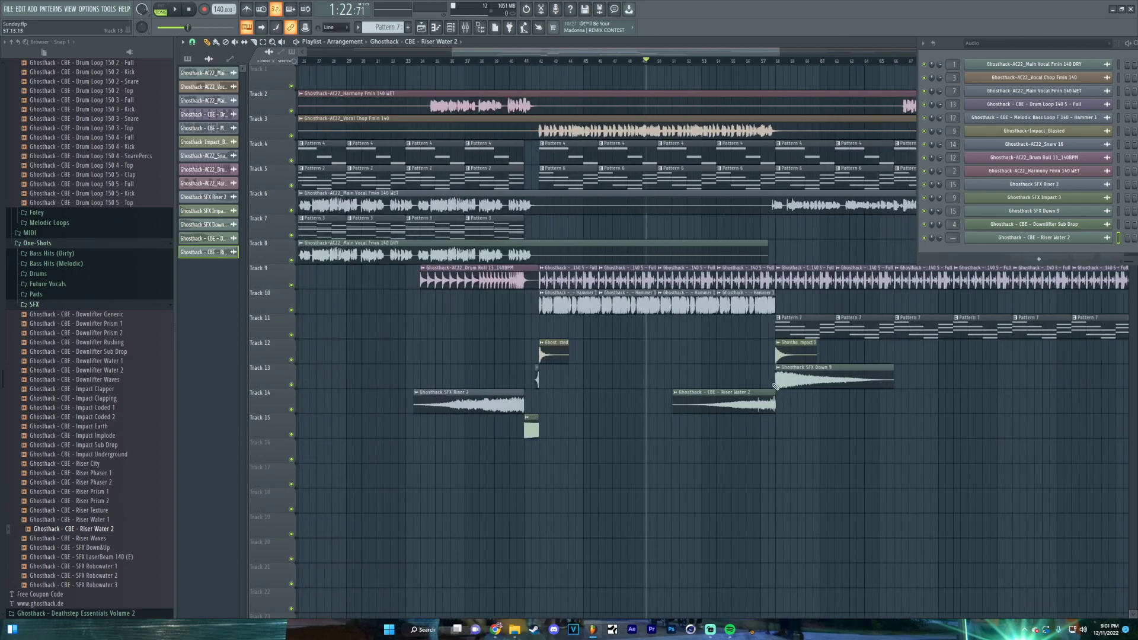
Play the arrangement across the bar 58 transition to hear the new riser leading into the second verse
scroll(728, 362, up, 7)
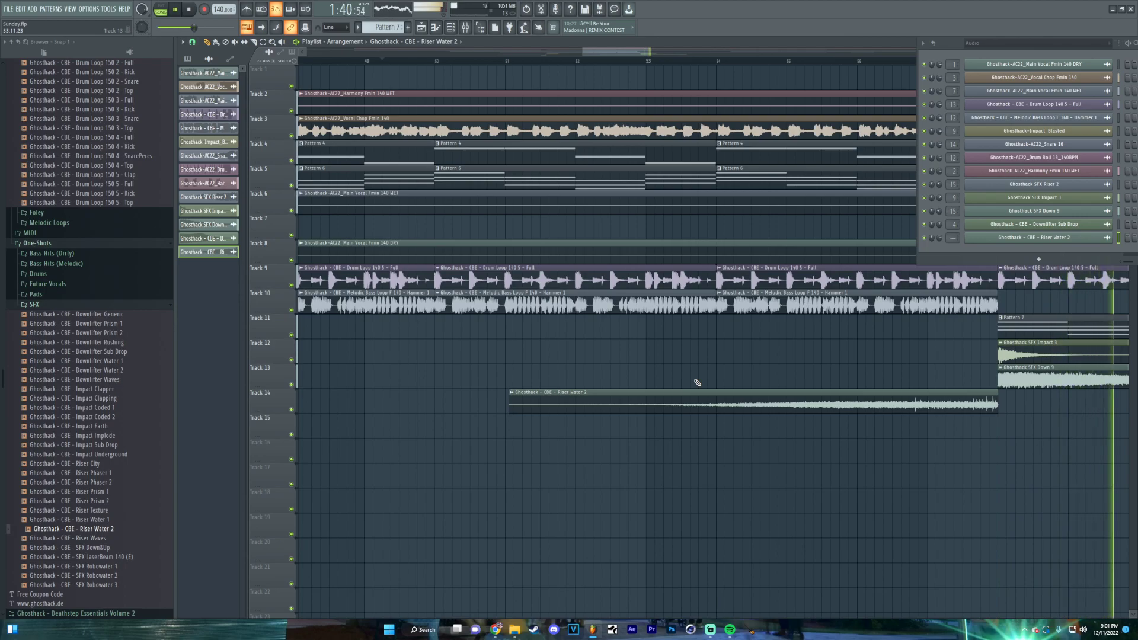
scroll(521, 473, down, 3)
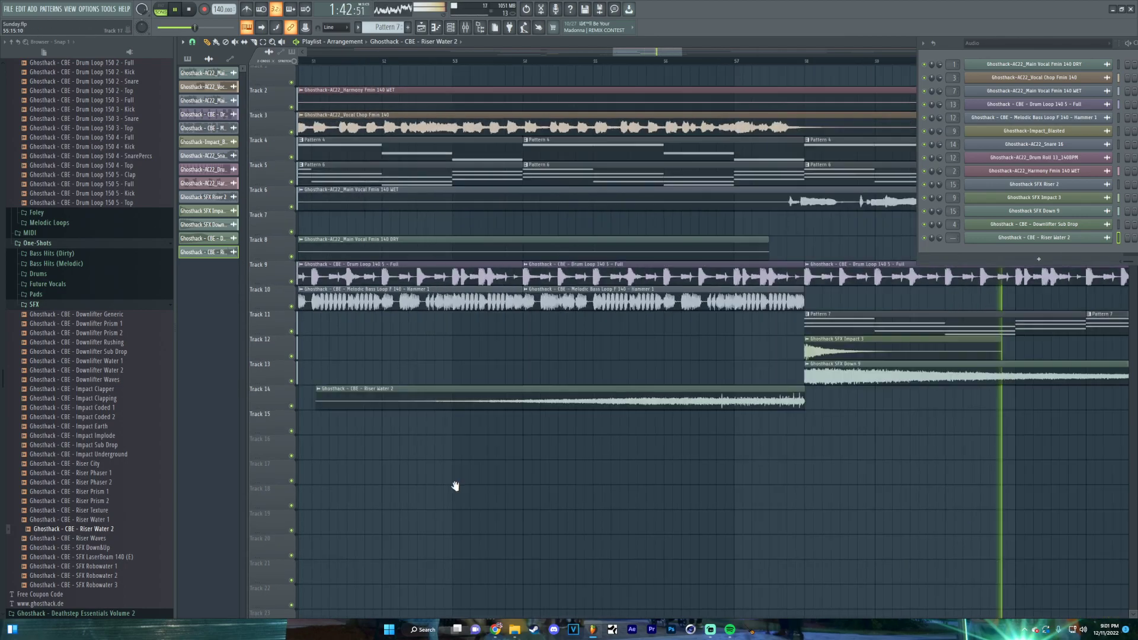
scroll(662, 503, up, 2)
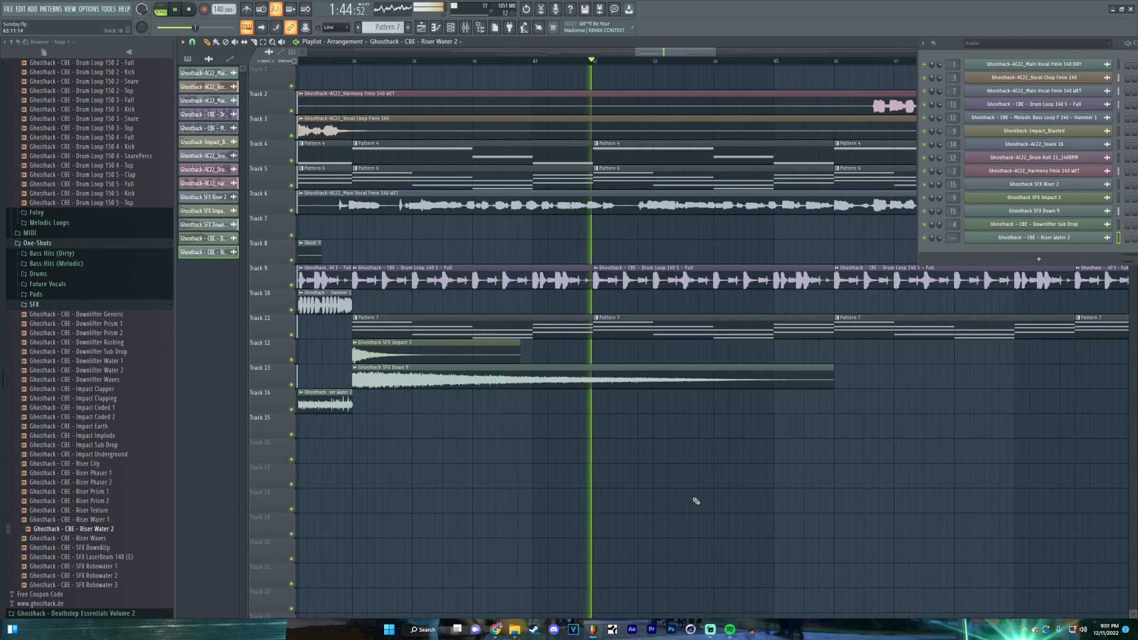
scroll(652, 502, up, 1)
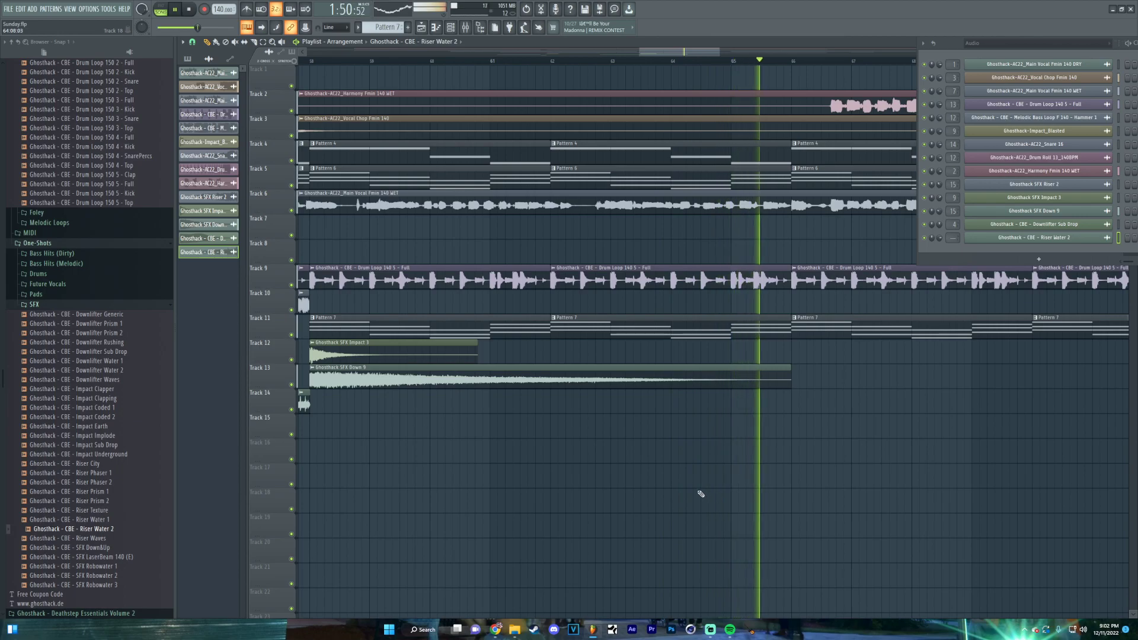
Solo the Main Vocal WET track on Track 6 and play it back from just before bar 58
drag(843, 450, 590, 468)
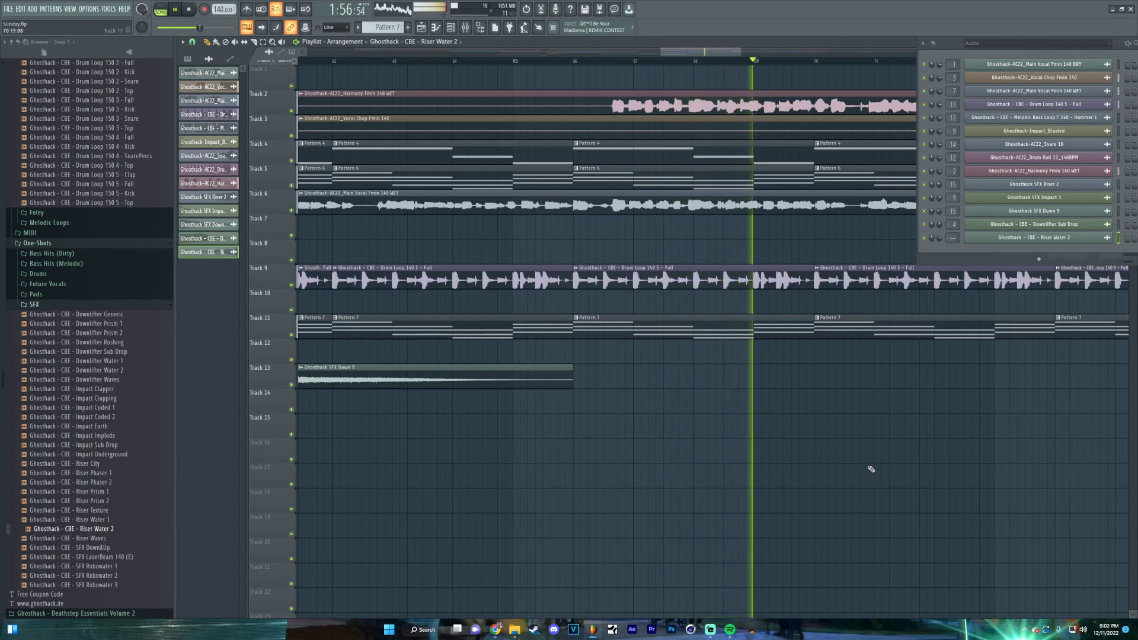
scroll(869, 468, down, 2)
scroll(460, 259, up, 5)
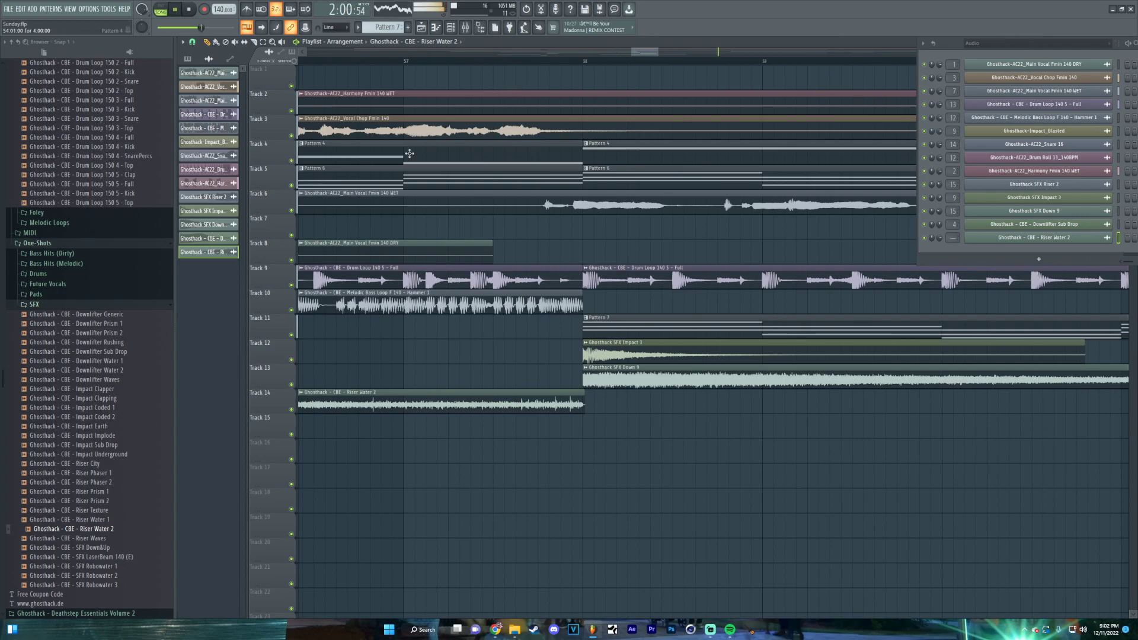
right_click(291, 210)
click(511, 63)
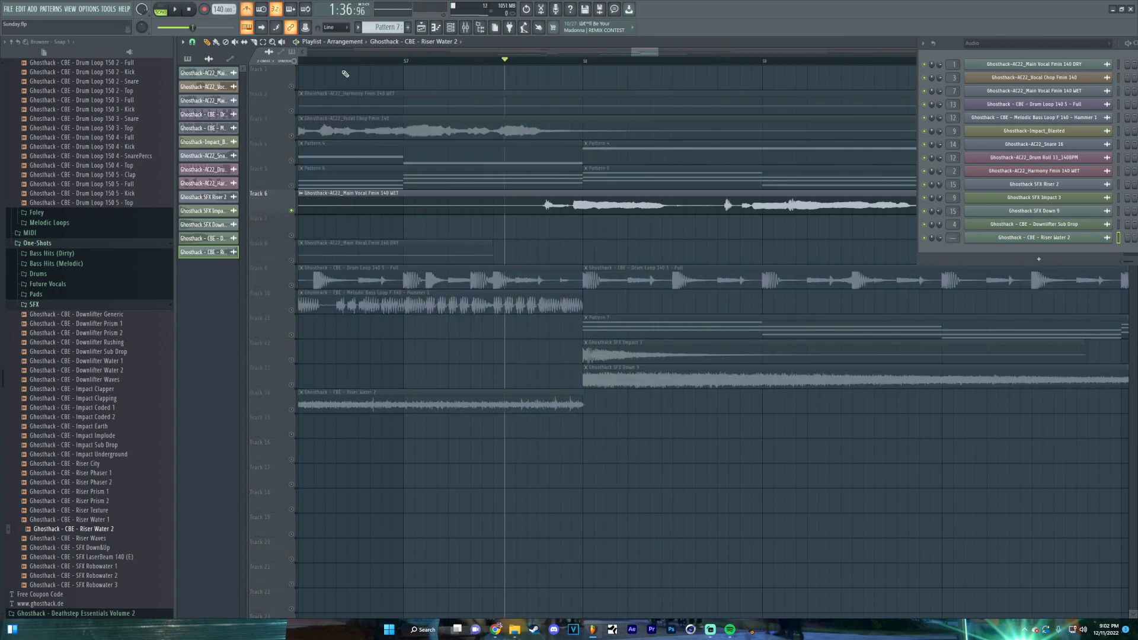
scroll(531, 223, down, 3)
key(space)
scroll(532, 223, up, 1)
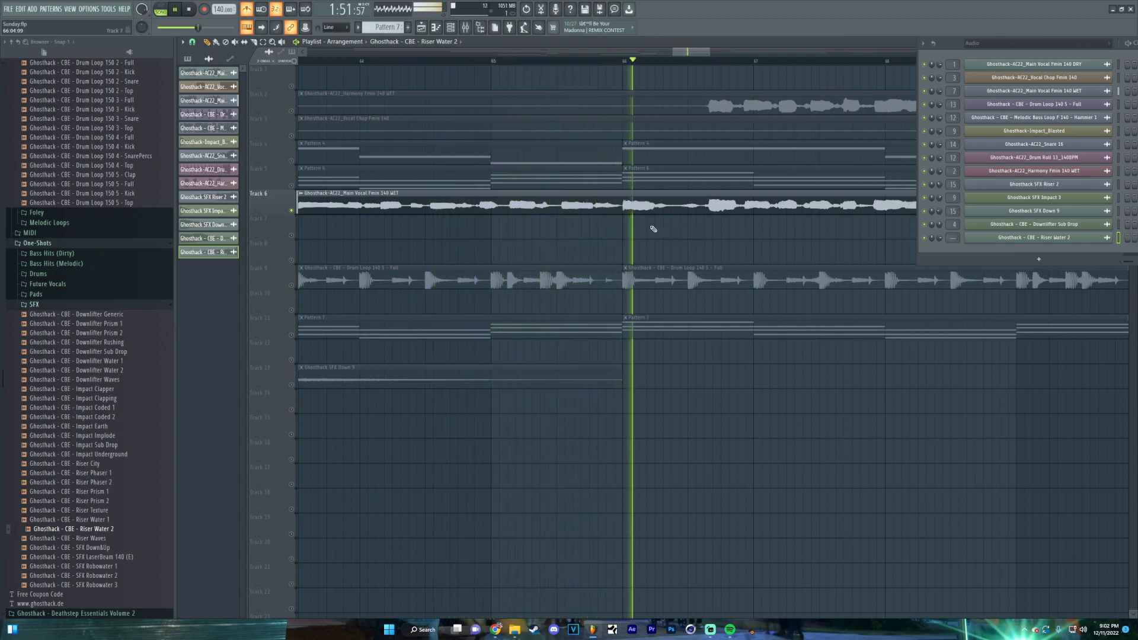
scroll(650, 212, up, 3)
scroll(650, 213, up, 2)
scroll(652, 214, down, 5)
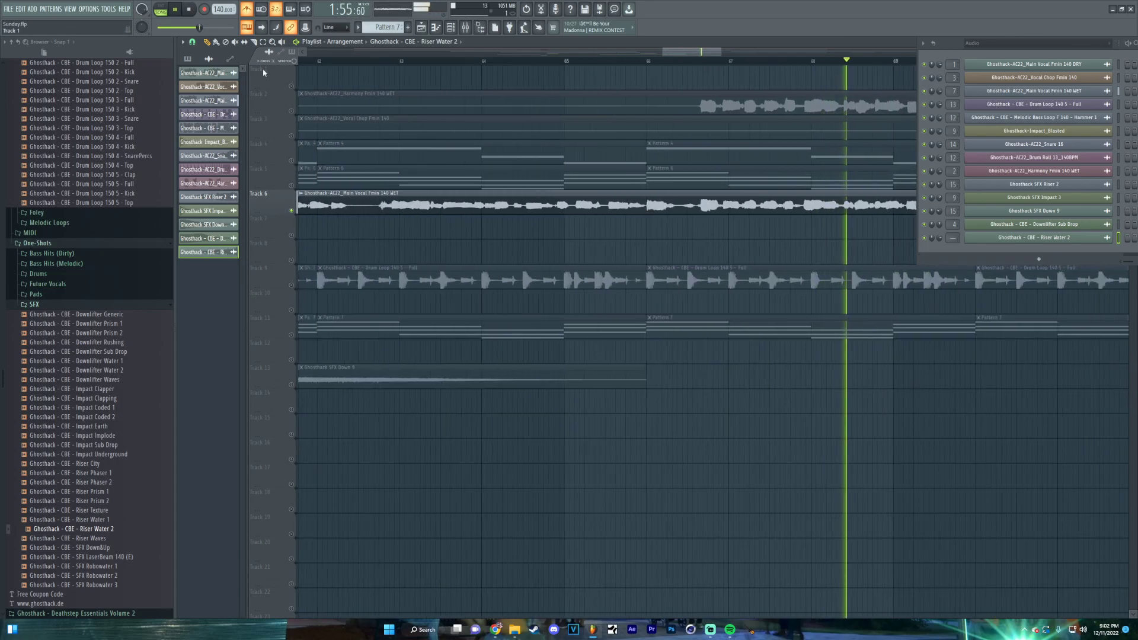
Unsolo Track 6 and listen to the full mix through the section where the dry vocal enters on Track 8
right_click(293, 211)
scroll(667, 240, down, 3)
scroll(668, 237, down, 3)
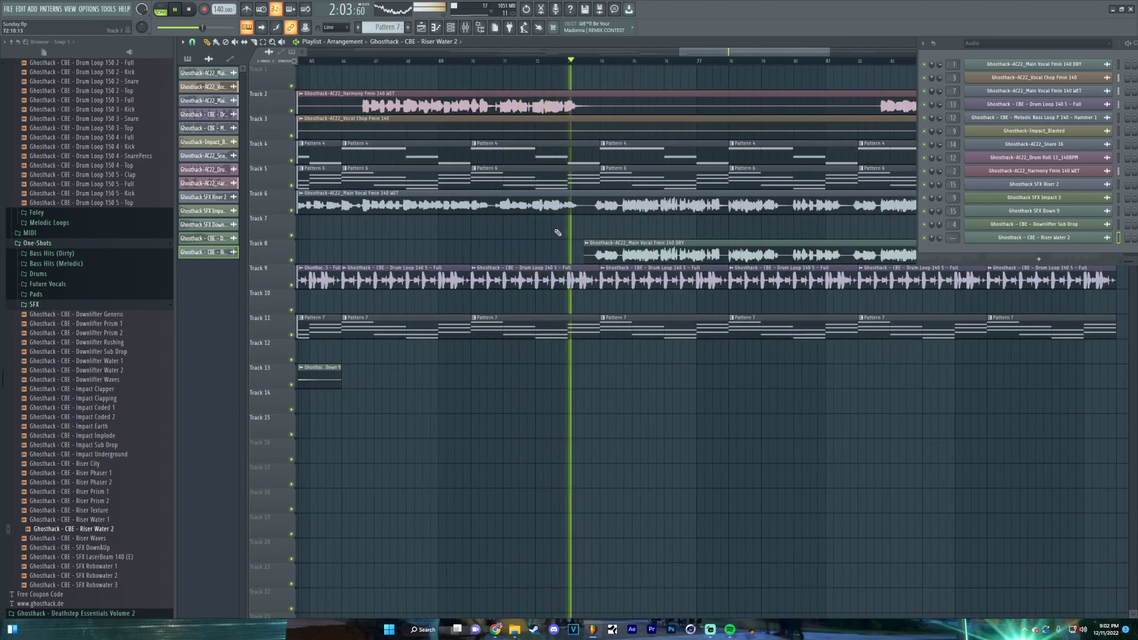
scroll(554, 224, down, 4)
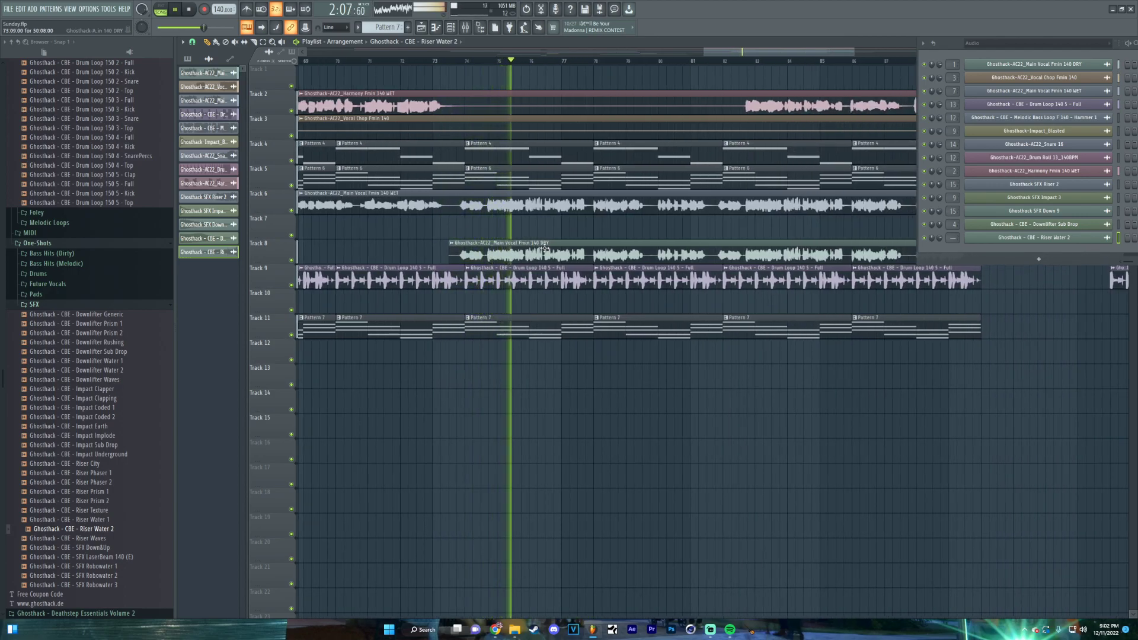
scroll(615, 241, down, 4)
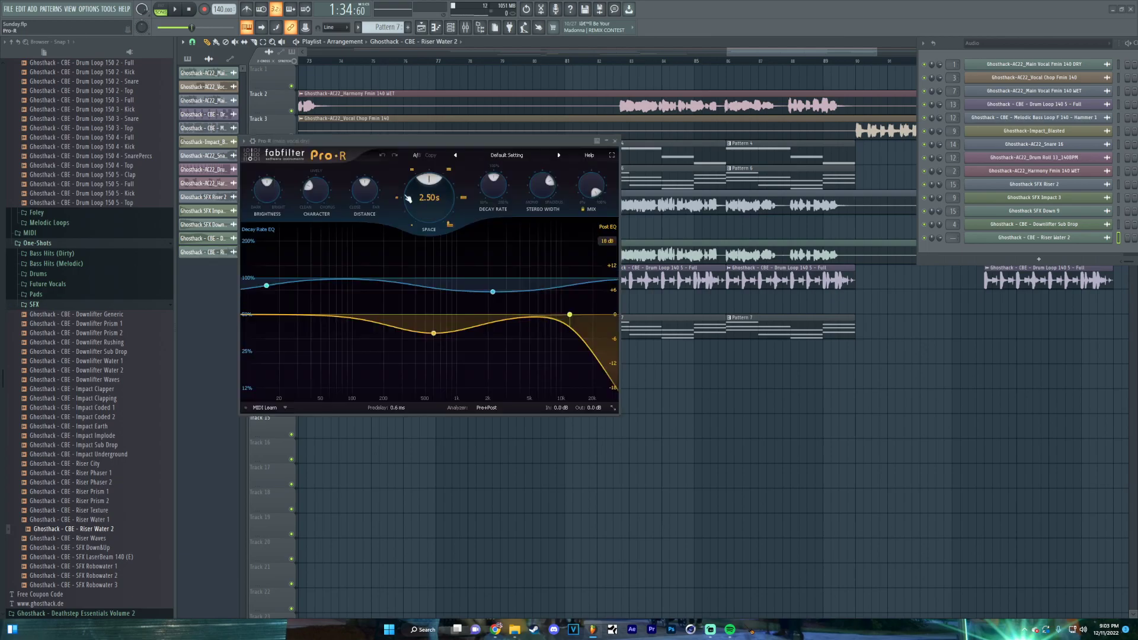
Load the Artificial Cinematic Space preset in Pro-R on the dry main vocal and play the section back
click(481, 157)
mouse_move(498, 195)
click(604, 205)
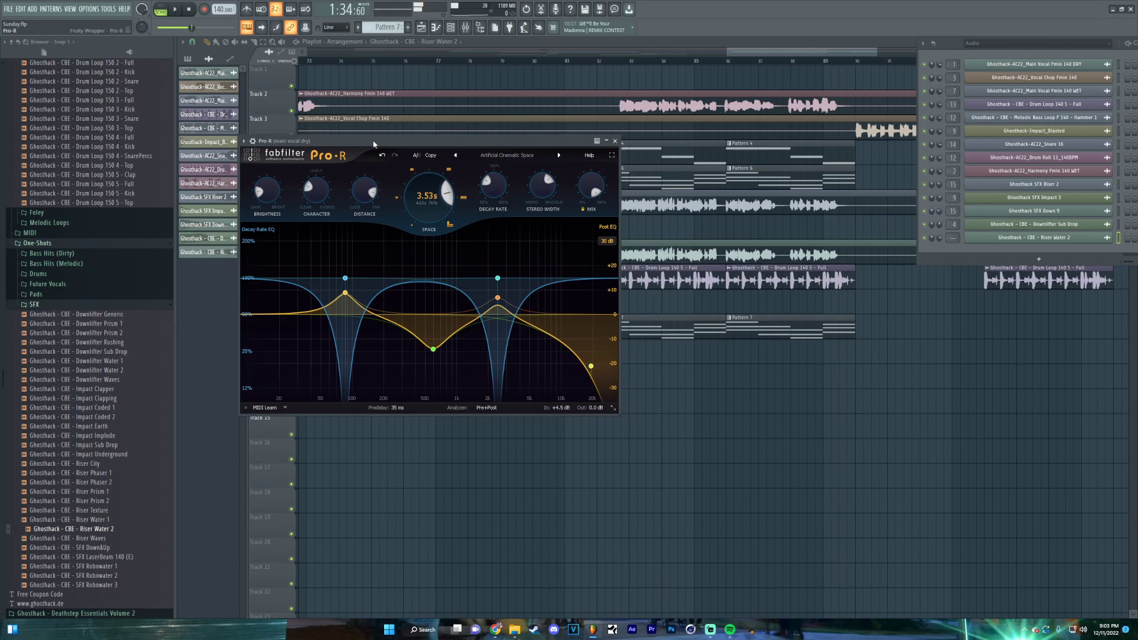
drag(374, 144, 369, 272)
click(318, 67)
key(space)
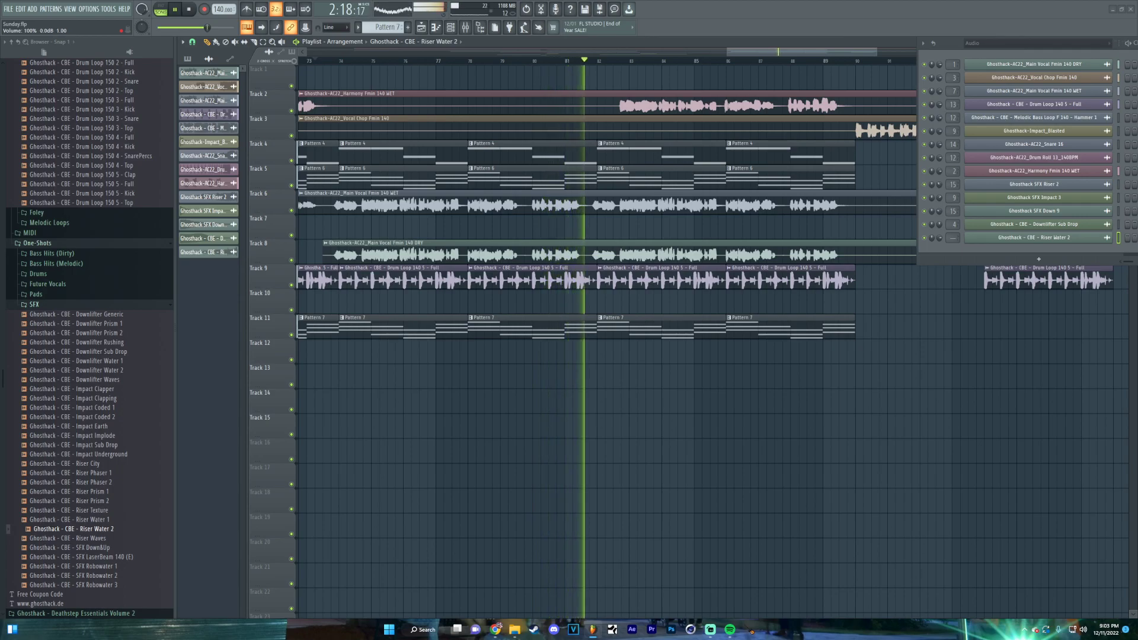
Replay the dry vocal section and audition other Pro-R presets, loading the tempo-synced Vocal Power Slapback
scroll(563, 160, left, 5)
click(537, 62)
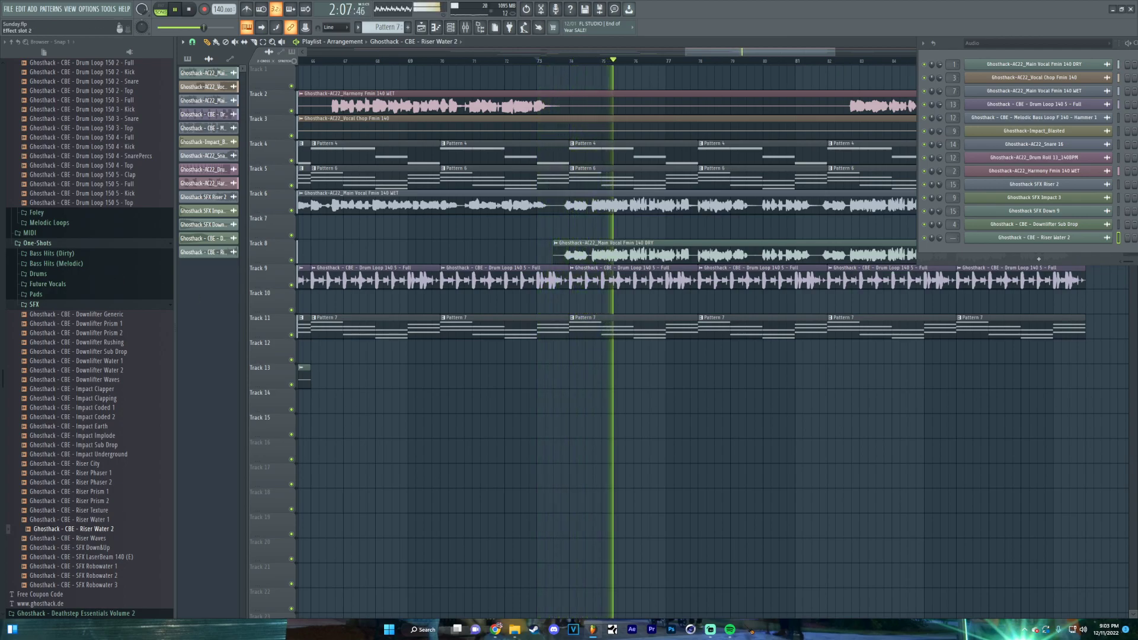
click(556, 285)
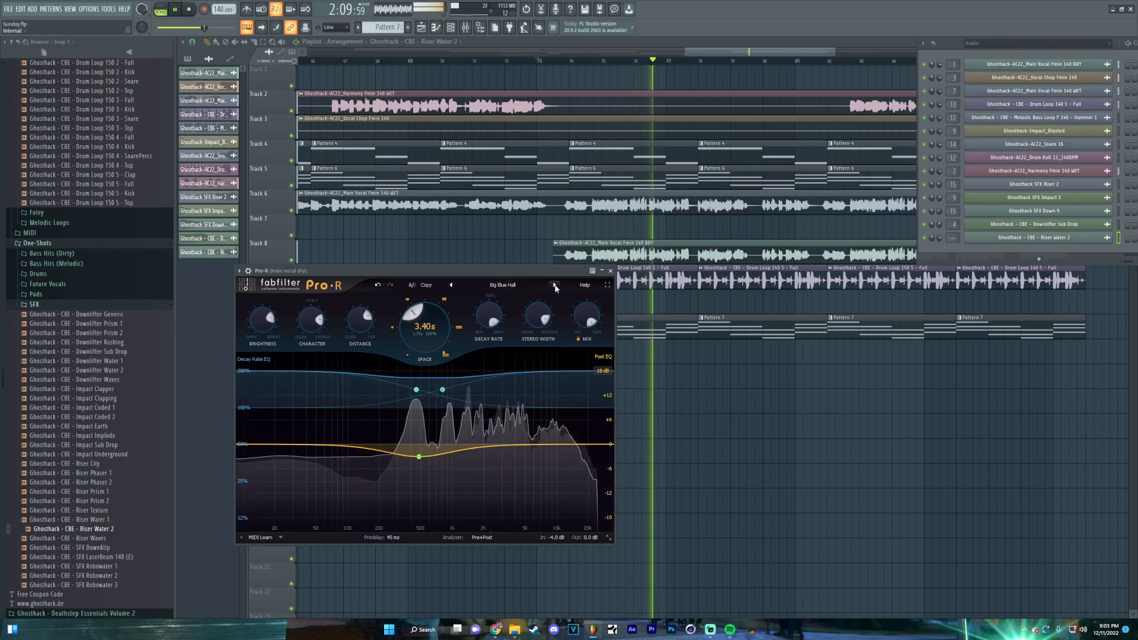
click(556, 285)
click(495, 287)
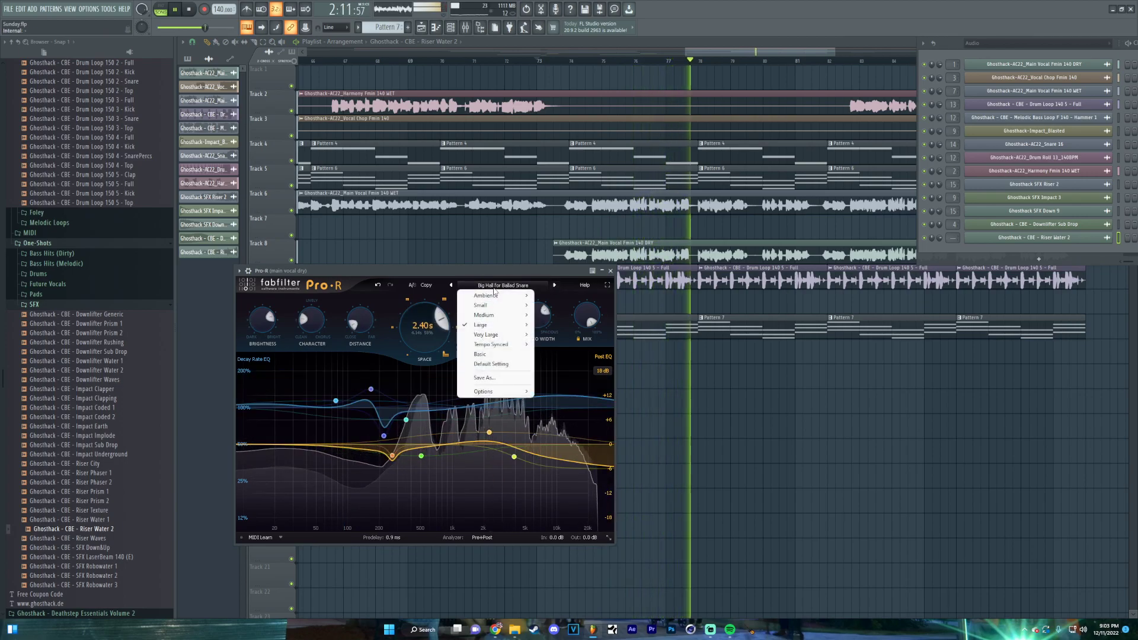
mouse_move(501, 347)
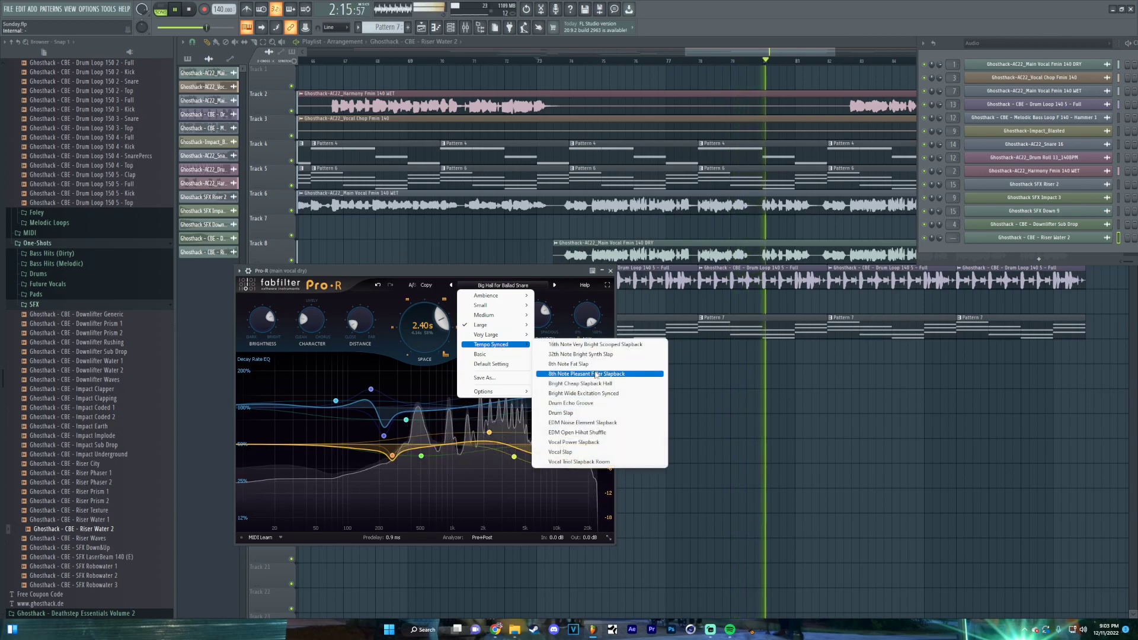
click(572, 442)
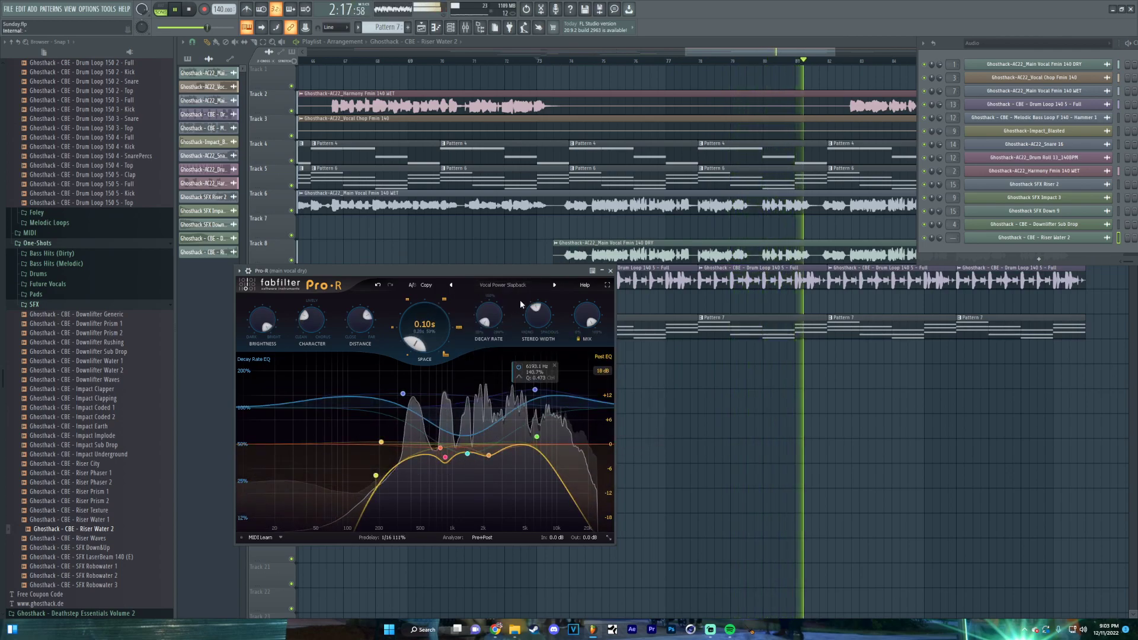
Load the Vocal Slap preset in Pro-R, lower the Mix to about the knob's midpoint, and close the reverb
click(451, 285)
click(452, 286)
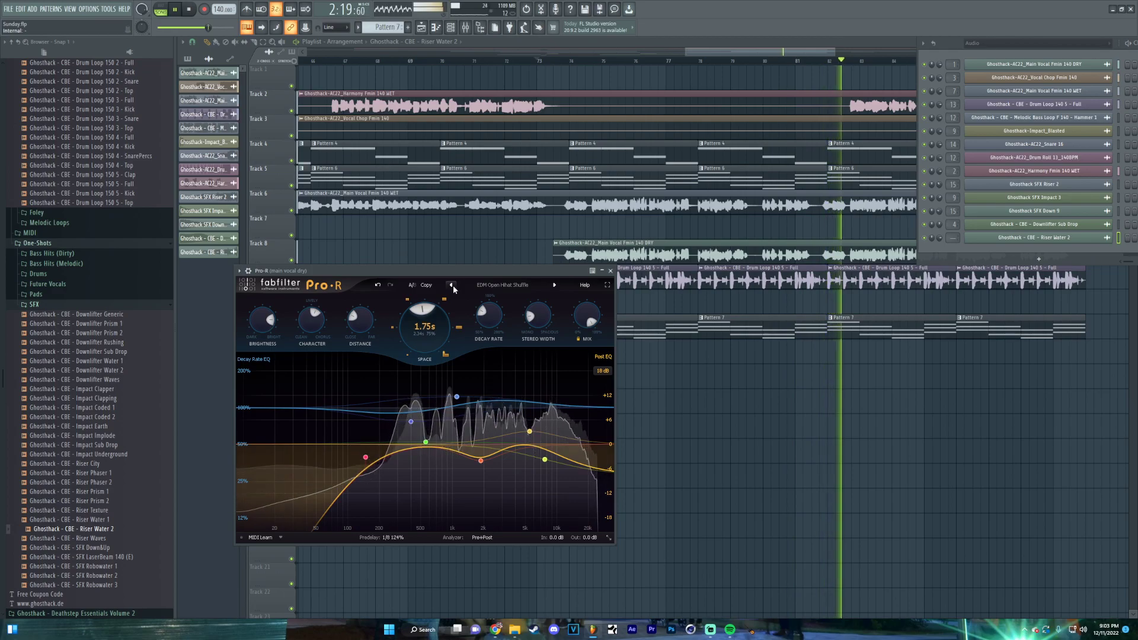
click(555, 285)
drag(587, 316, 577, 387)
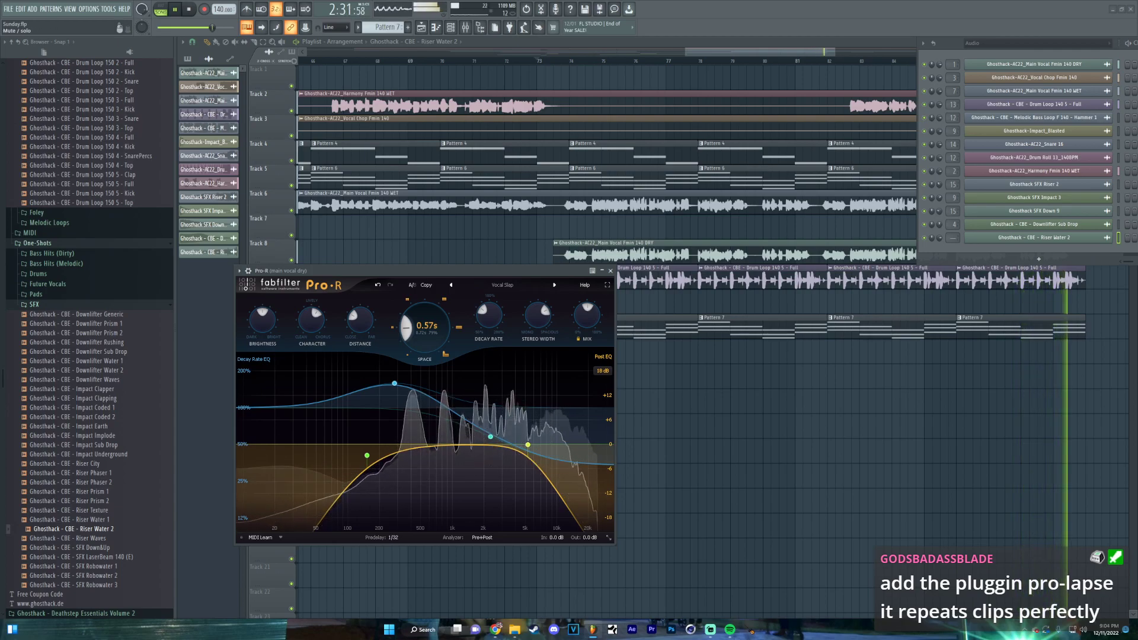
click(611, 270)
key(space)
Place the Ghosthack CBE Downlifter Sub Drop sample on Track 12 at bar 90 and extend the clip to its full length
scroll(325, 407, down, 3)
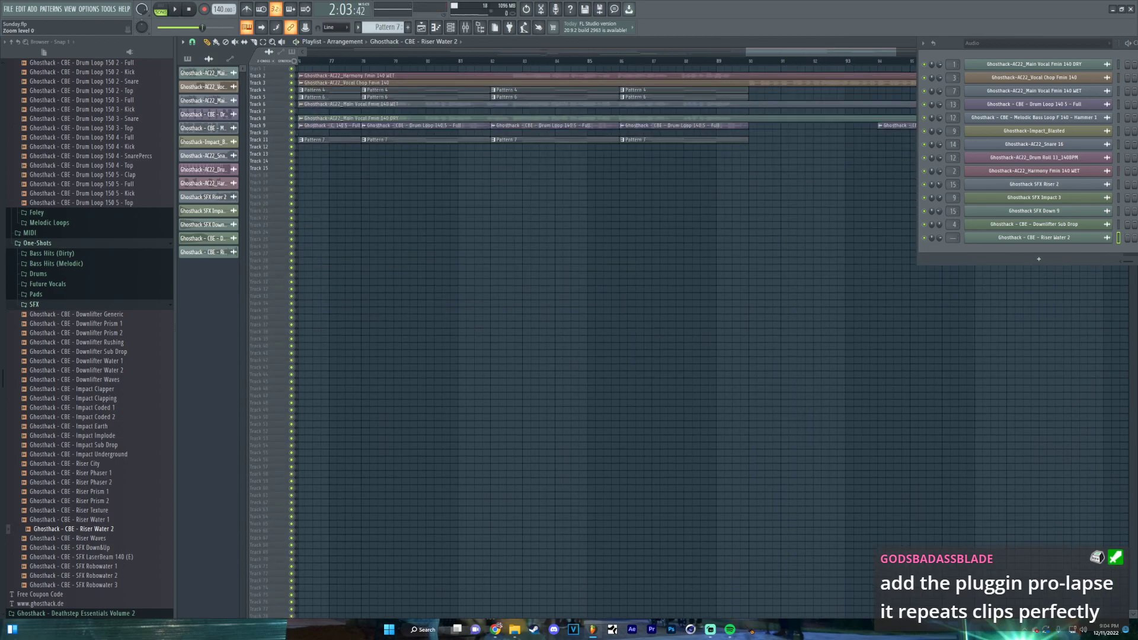
scroll(491, 373, up, 5)
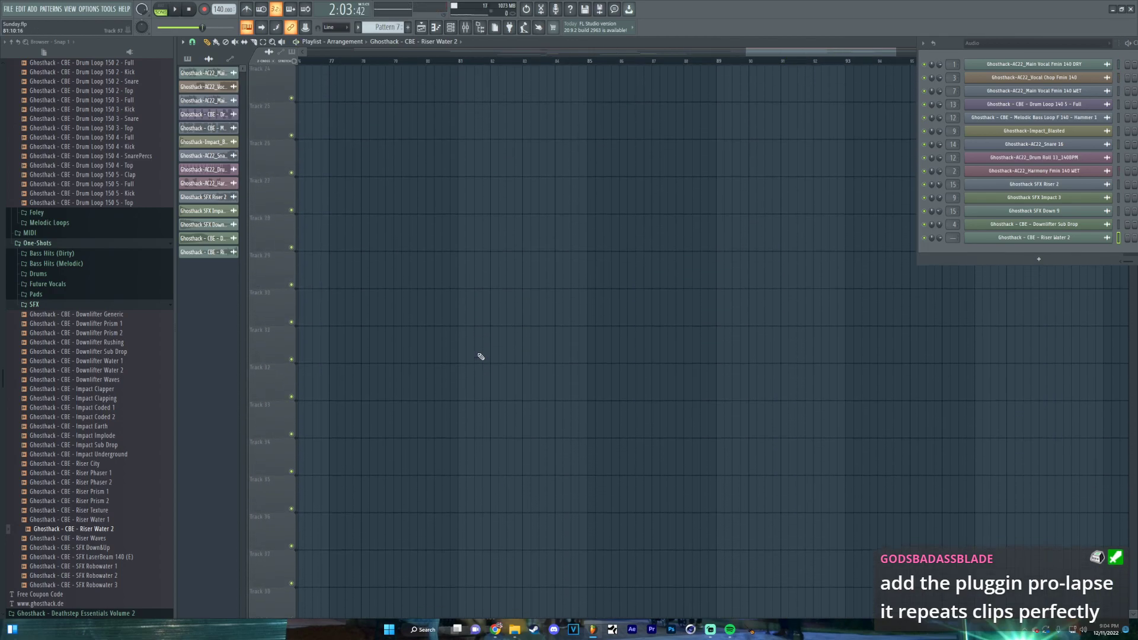
scroll(750, 433, up, 10)
scroll(673, 389, left, 10)
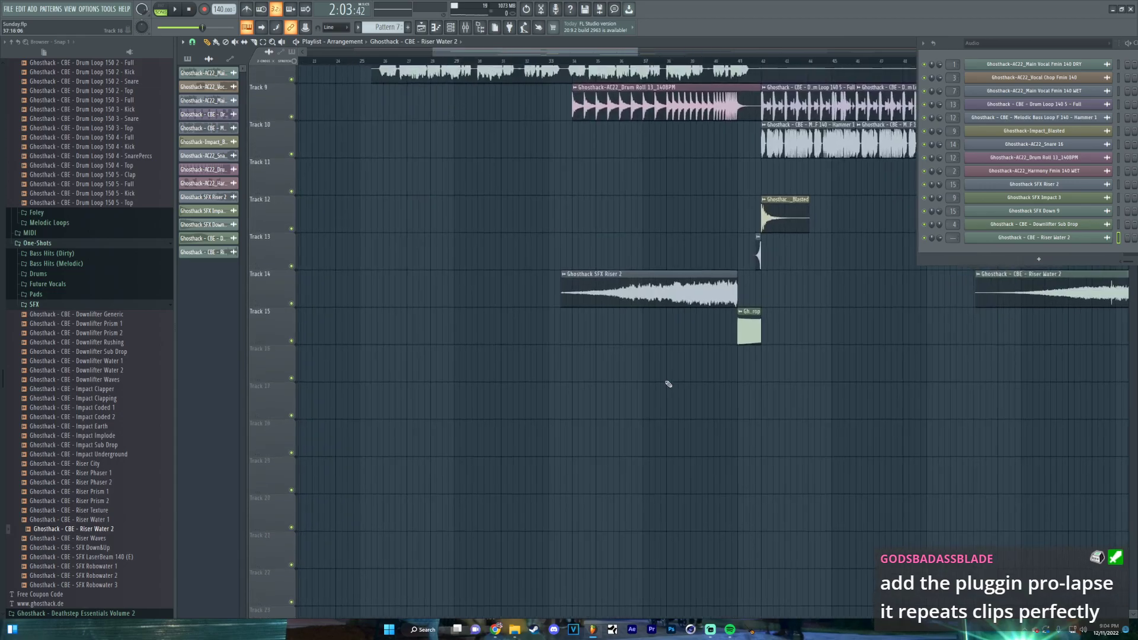
scroll(712, 344, down, 3)
scroll(688, 347, right, 10)
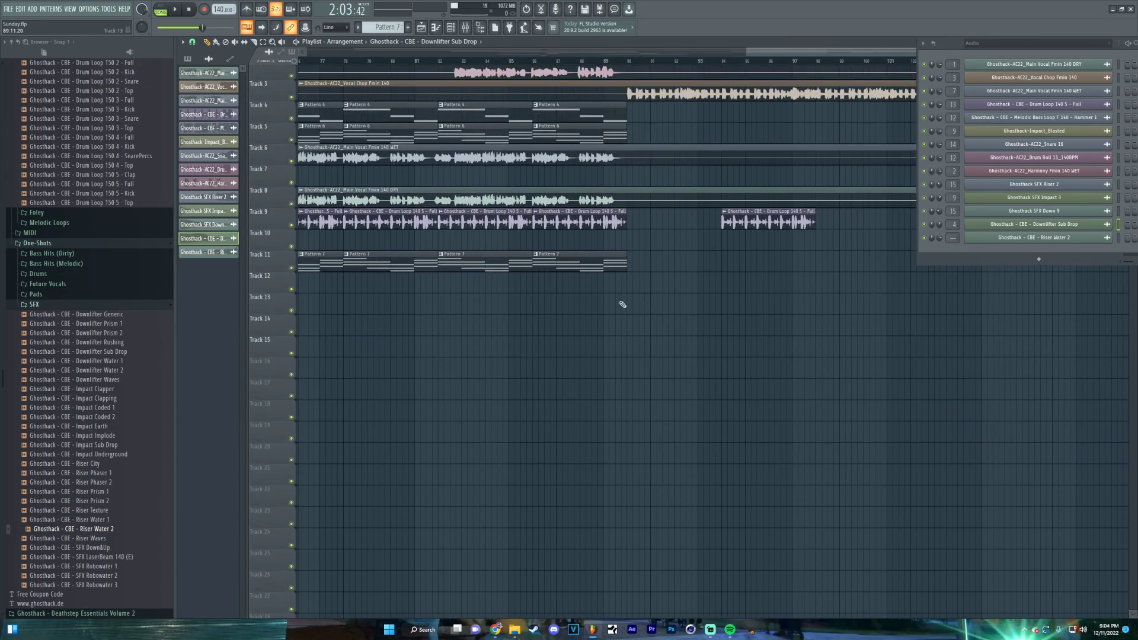
ctrl+scroll(646, 305, up, 4)
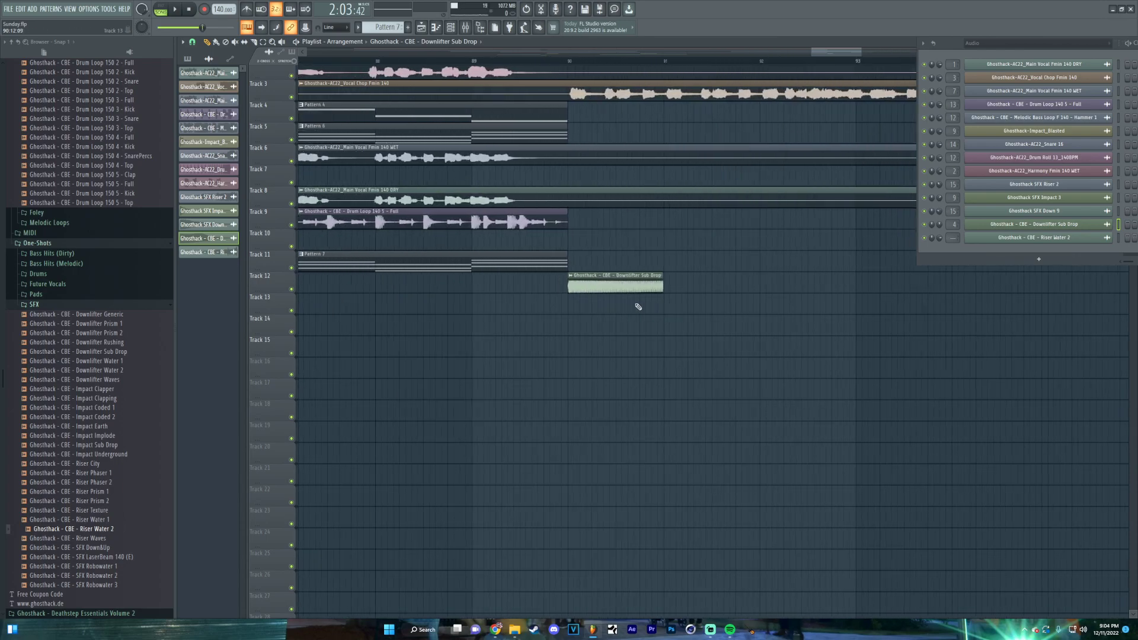
drag(686, 290, 1041, 290)
ctrl+scroll(984, 305, down, 4)
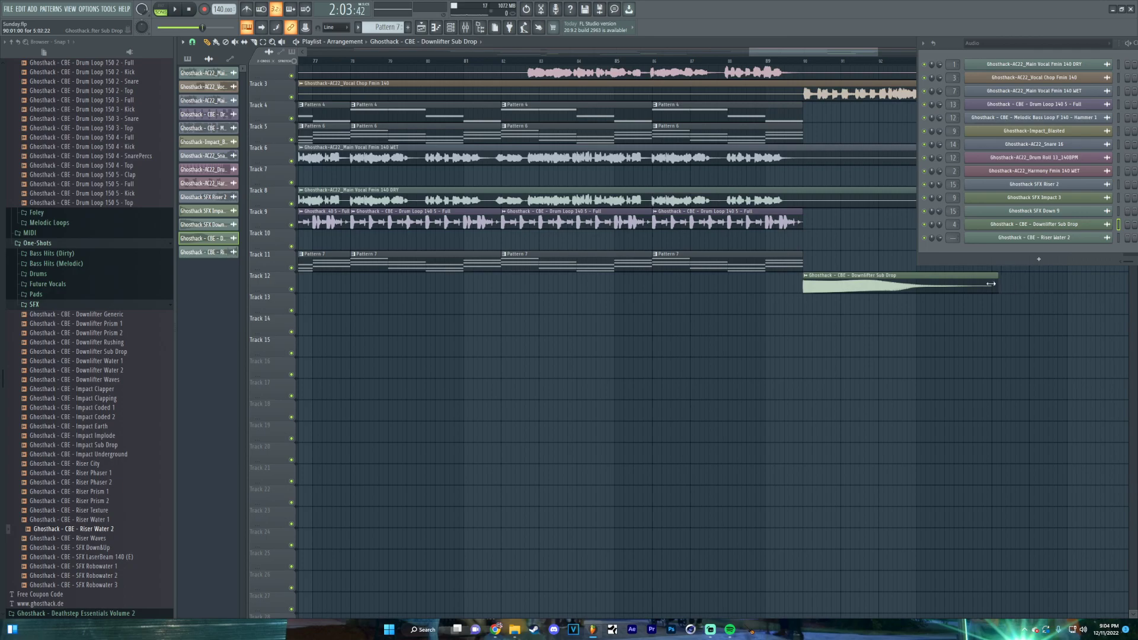
Play back the transition into the vocal chop section to check the sub drop at bar 90
scroll(629, 207, up, 1)
scroll(628, 207, right, 4)
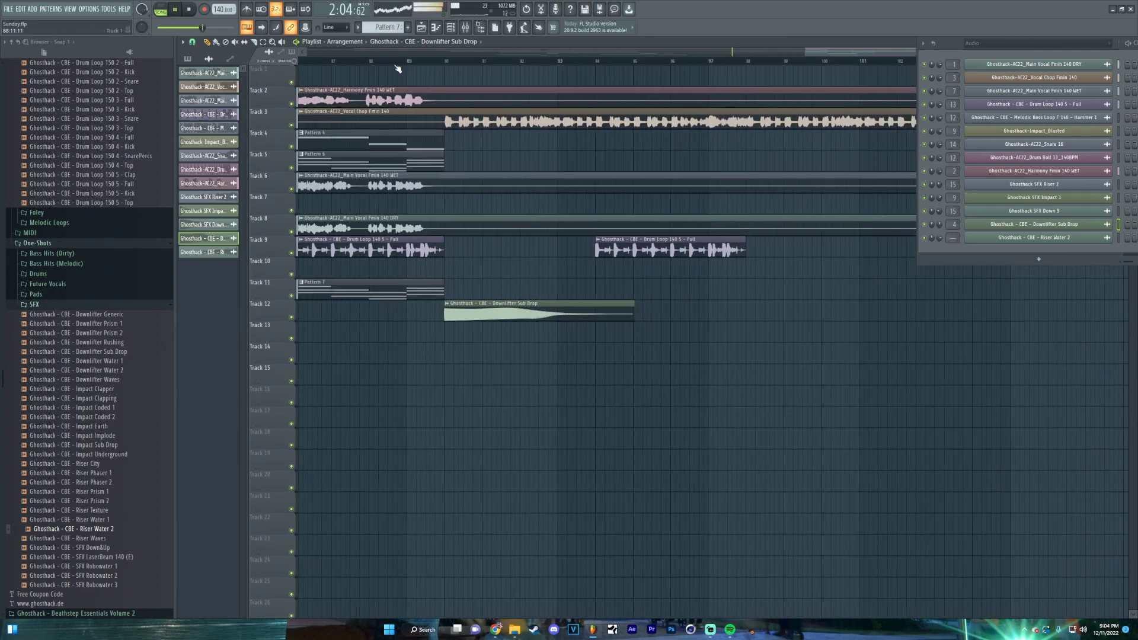
ctrl+scroll(516, 343, up, 1)
alt+scroll(516, 344, down, 1)
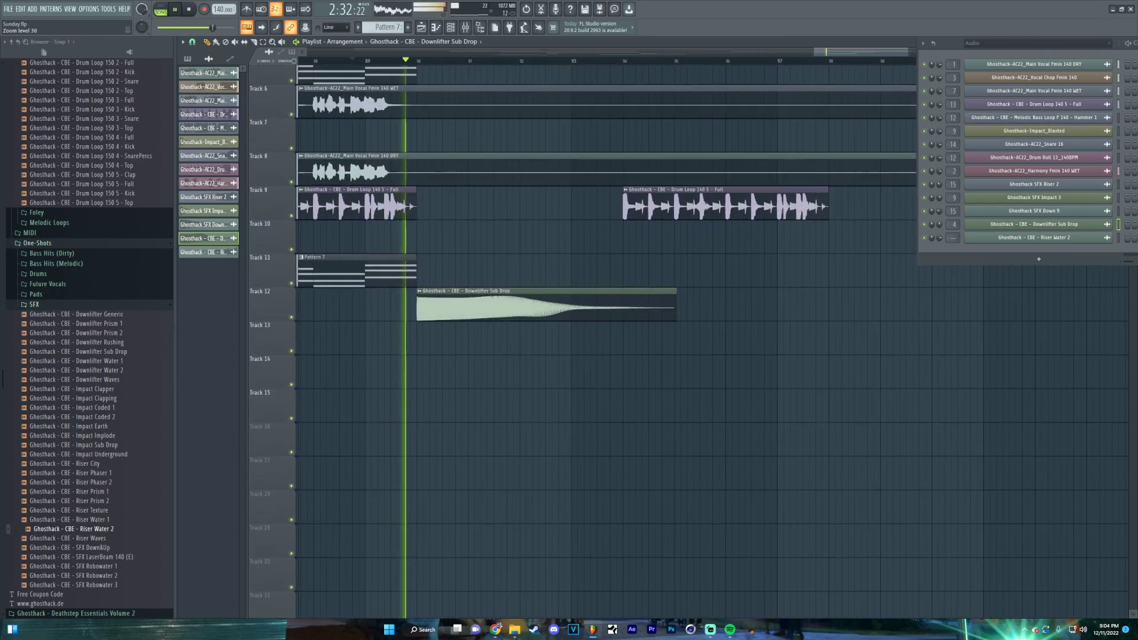
alt+scroll(510, 323, up, 2)
alt+scroll(478, 393, up, 3)
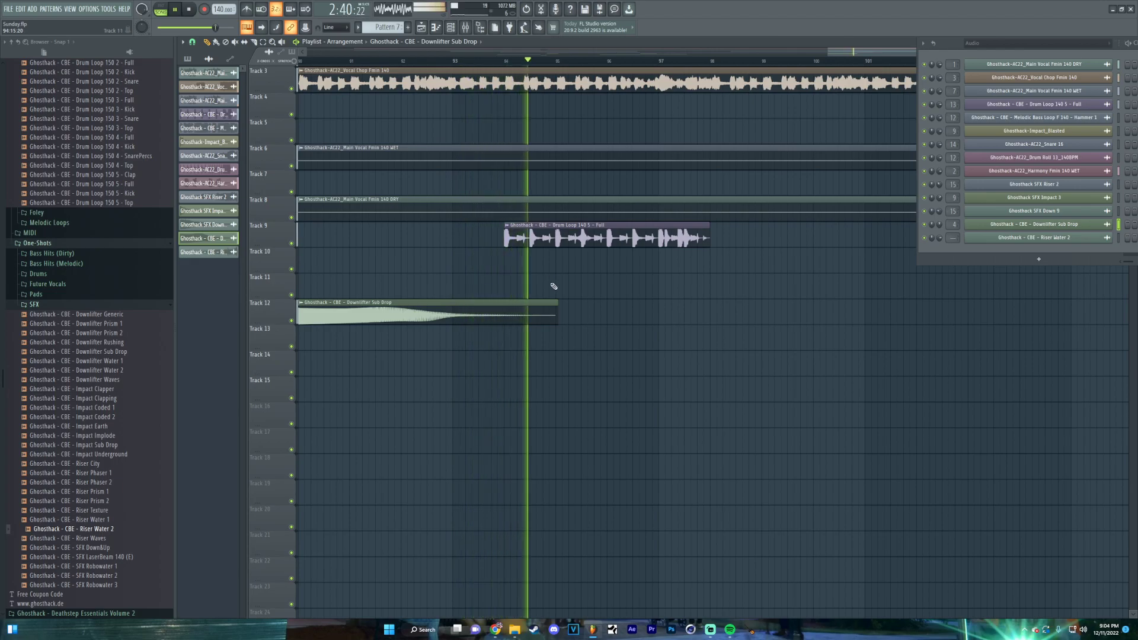
scroll(556, 276, down, 3)
key(space)
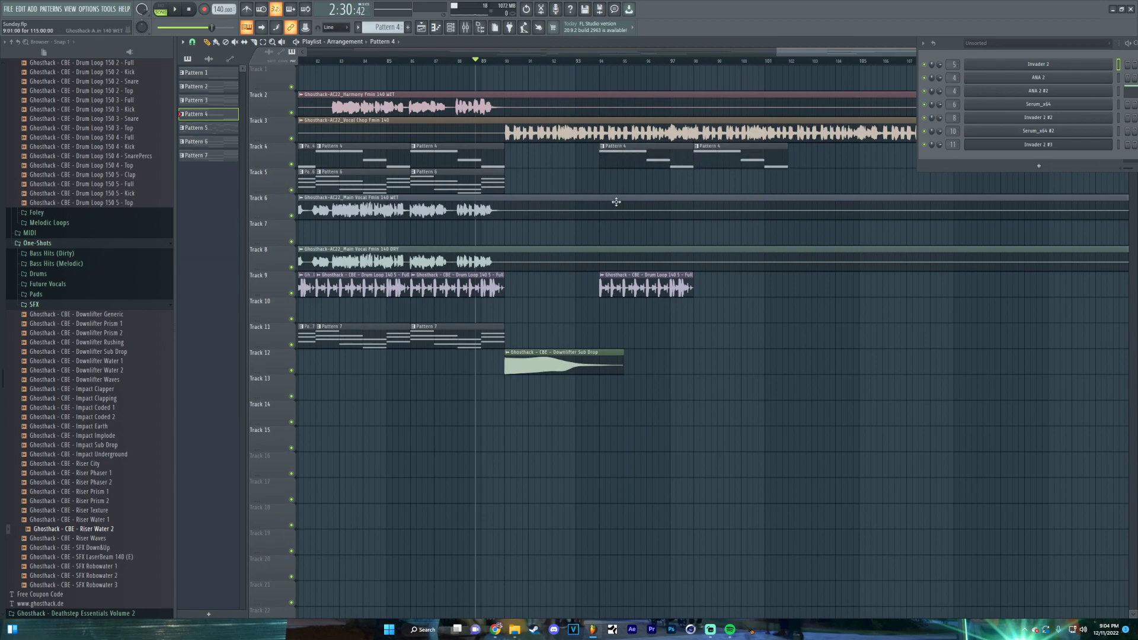
Place Pattern 4 on Track 4, Pattern 6 on Track 5 and Pattern 7 on Track 11, all starting at bar 94, and play them
scroll(516, 152, up, 4)
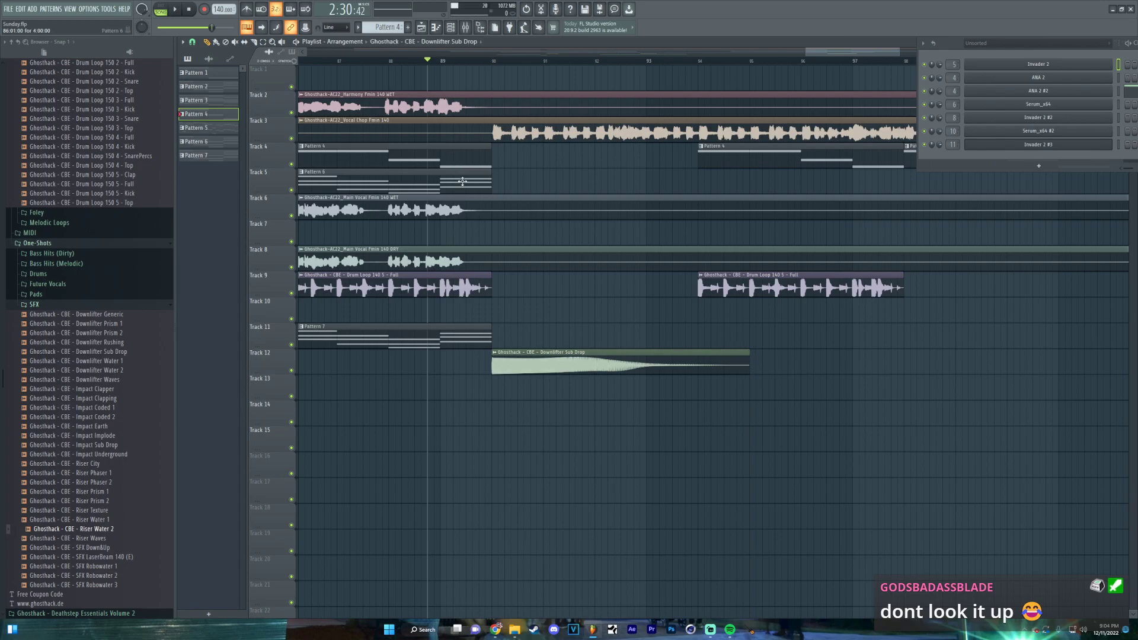
click(703, 183)
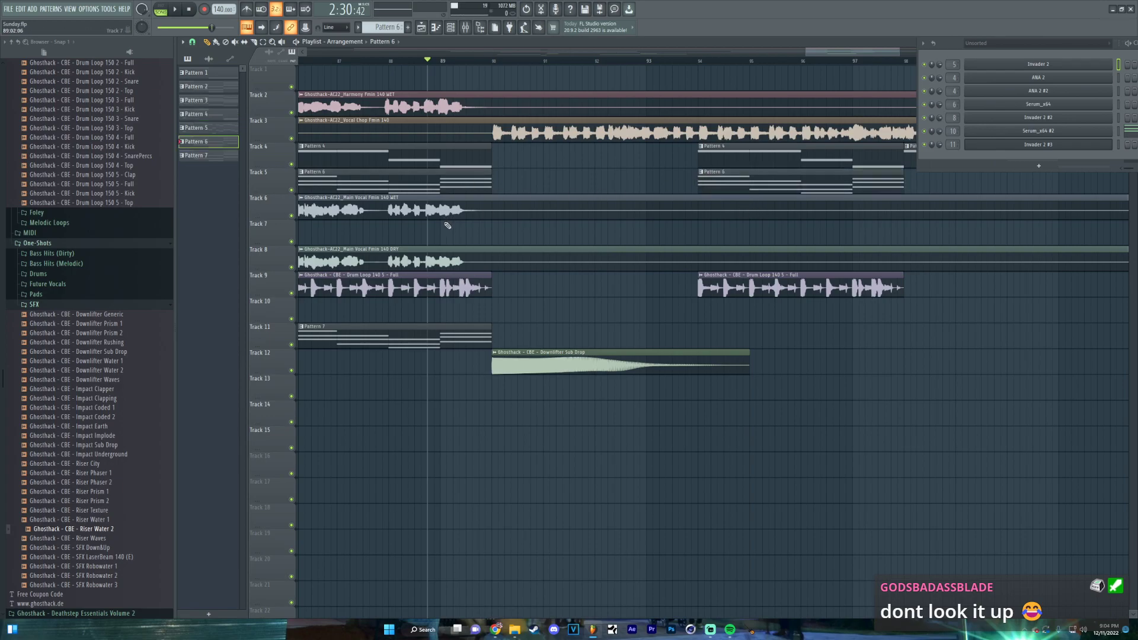
click(702, 337)
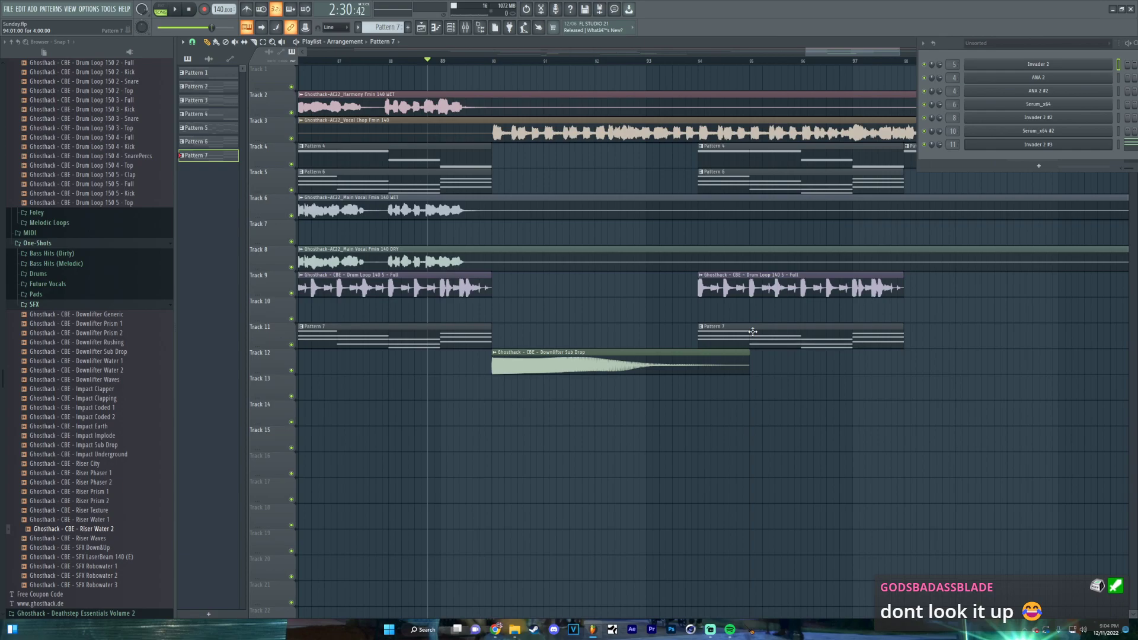
key(space)
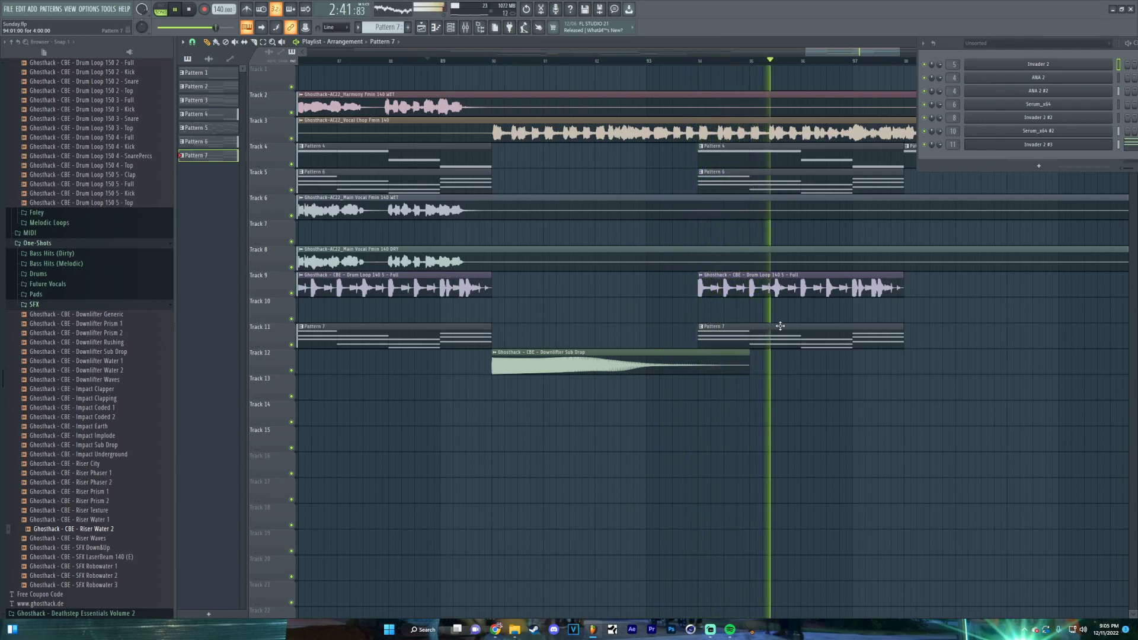
Delete the extra Pattern 4 clip at bar 98 and repeat the bar 94 clips on Tracks 4, 5, 9 and 11 up to bar 122
scroll(680, 390, right, 4)
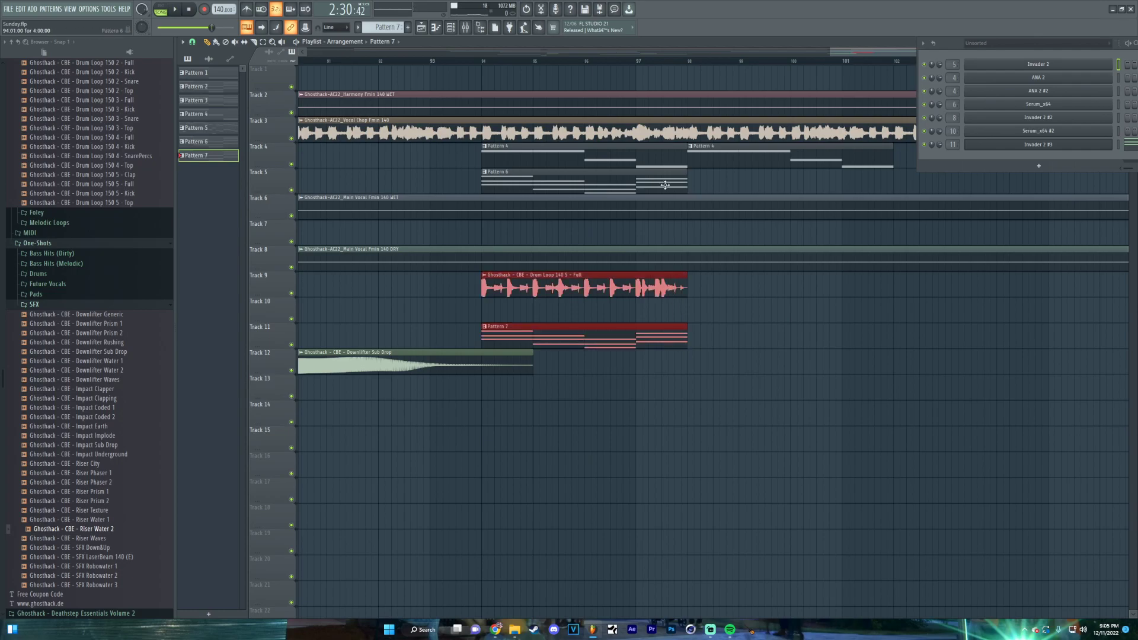
right_click(687, 160)
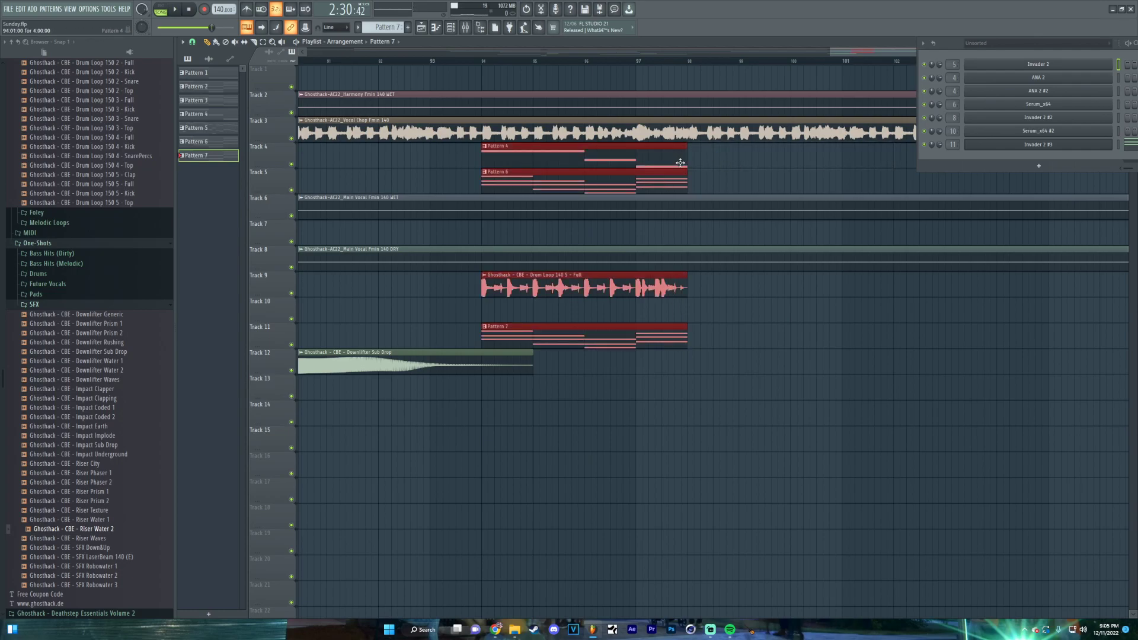
drag(768, 211, 682, 359)
drag(633, 386, 534, 415)
key(ctrl+b)
drag(599, 335, 549, 338)
drag(733, 354, 367, 378)
key(ctrl+b)
scroll(442, 389, right, 4)
key(ctrl+b)
Play the arrangement from just before bar 90 to check the transition into the extended section
scroll(775, 386, down, 5)
scroll(610, 356, left, 4)
key(space)
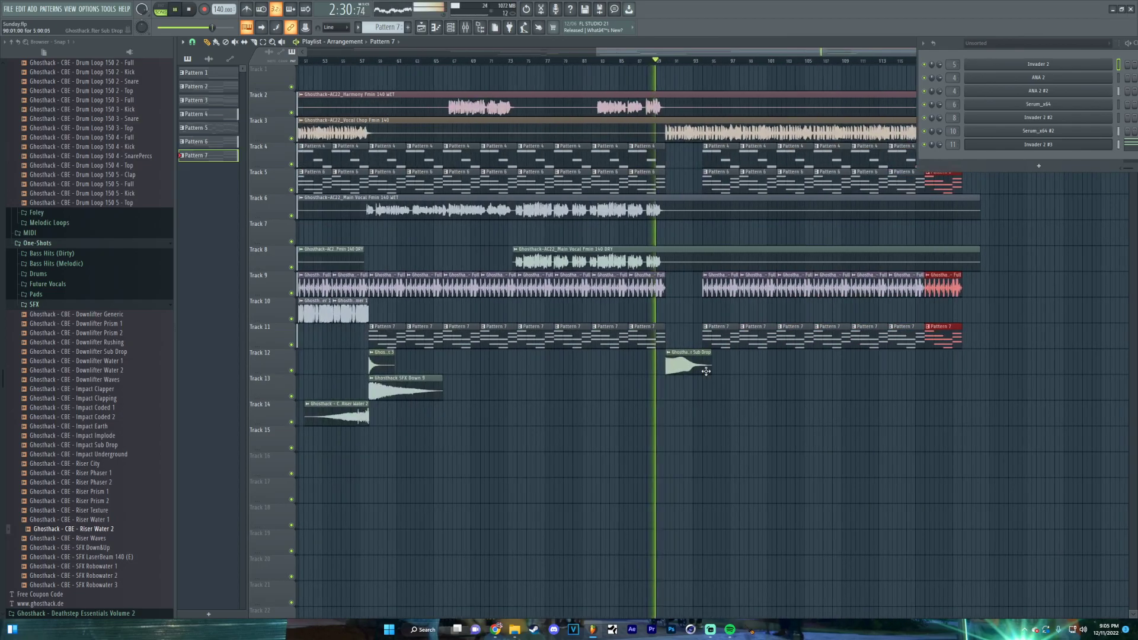
scroll(813, 456, up, 2)
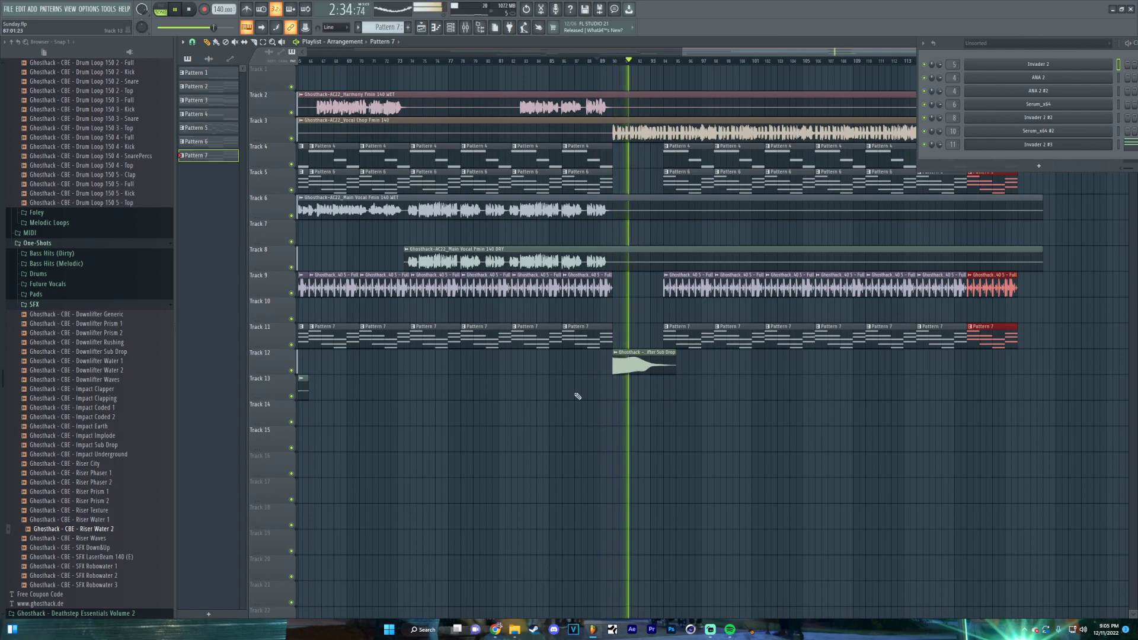
Stop playback and place the Impact Clapper sample on Track 13 at bar 94
scroll(629, 415, up, 2)
scroll(682, 424, right, 3)
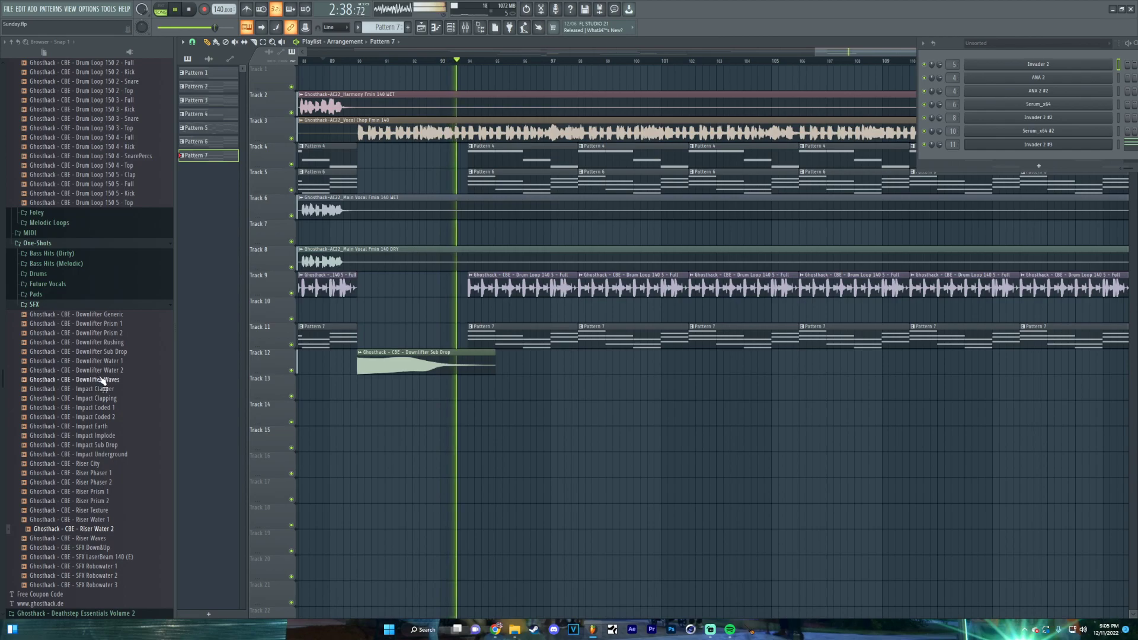
key(space)
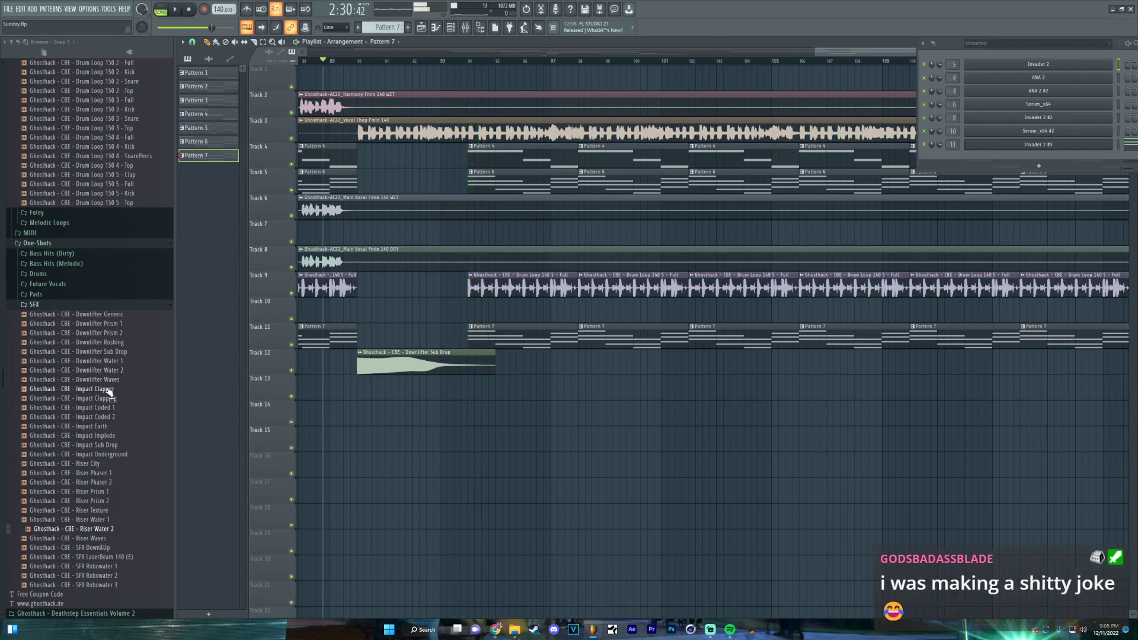
drag(109, 391, 482, 384)
scroll(533, 416, up, 5)
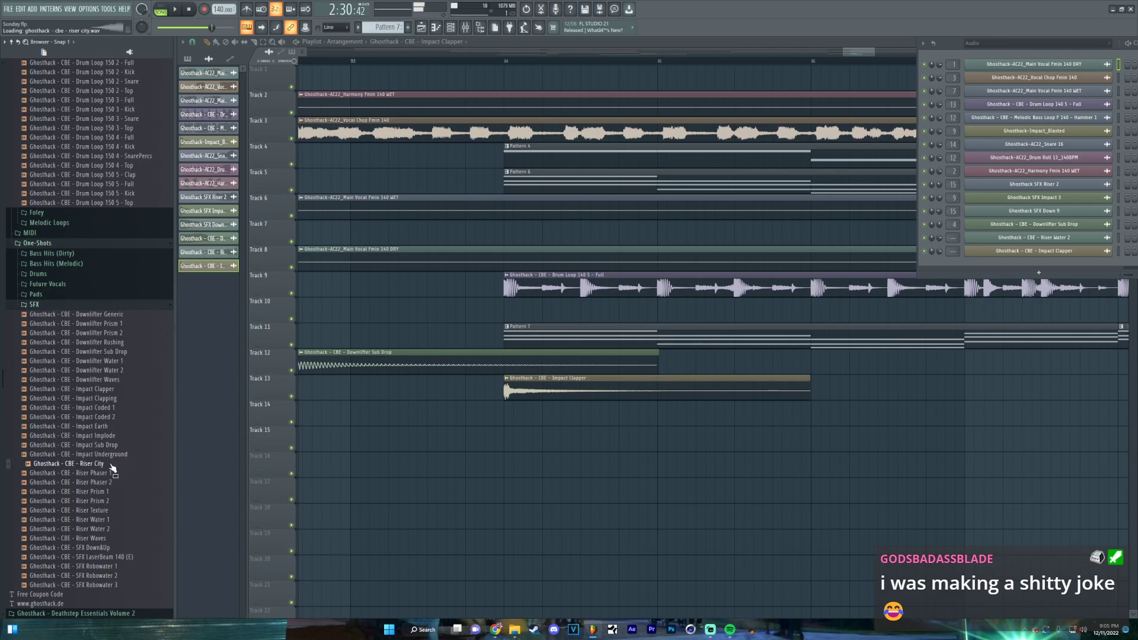
Place the Riser City sample on Track 15 ending at bar 94, route it to mixer track 15 and trim its start to bar 90
scroll(597, 488, left, 8)
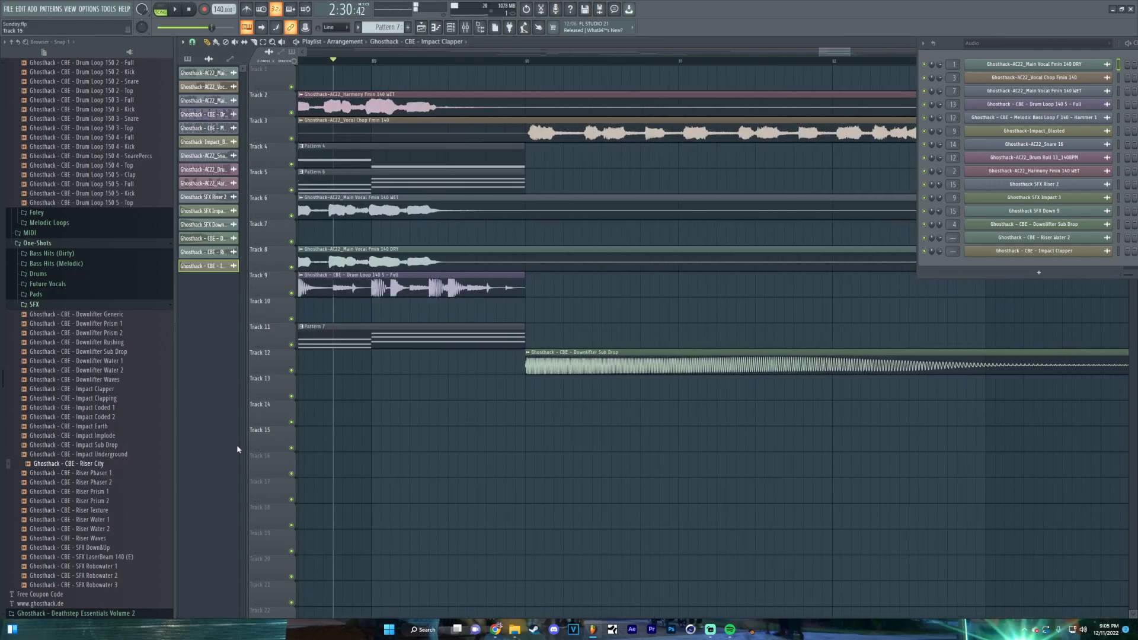
drag(118, 471, 542, 449)
scroll(746, 379, down, 5)
drag(850, 442, 753, 440)
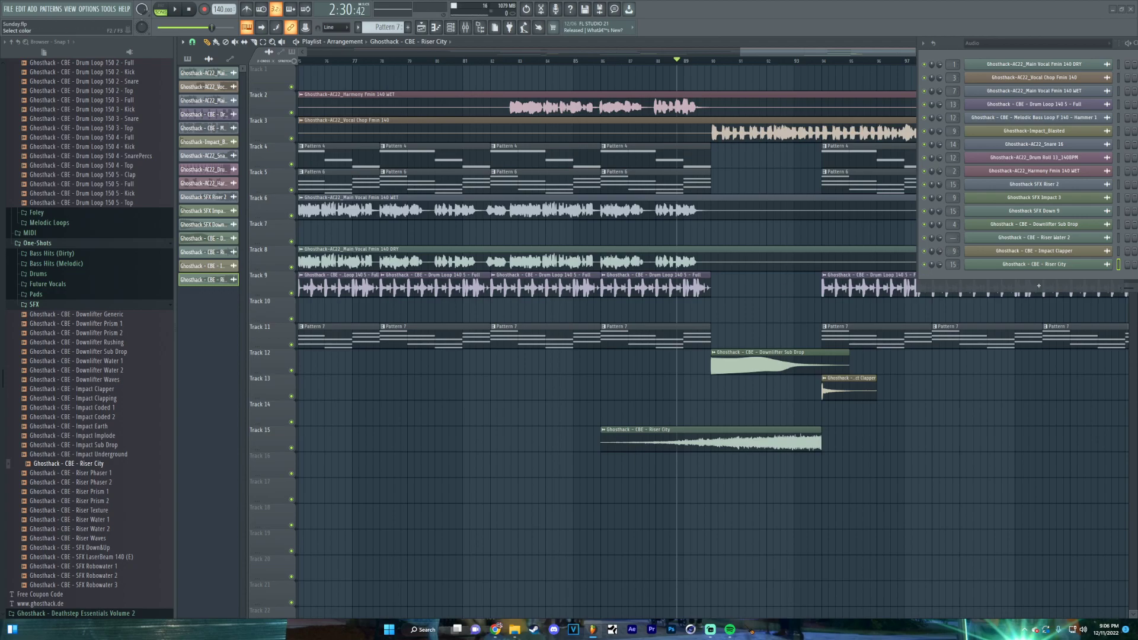
key(space)
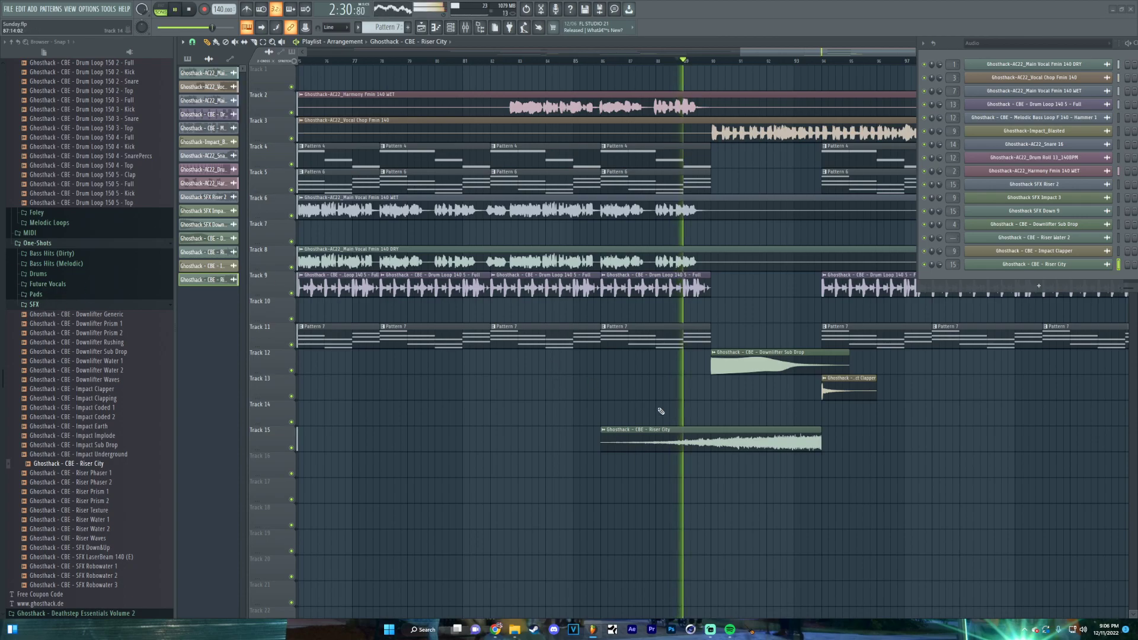
drag(601, 445, 716, 449)
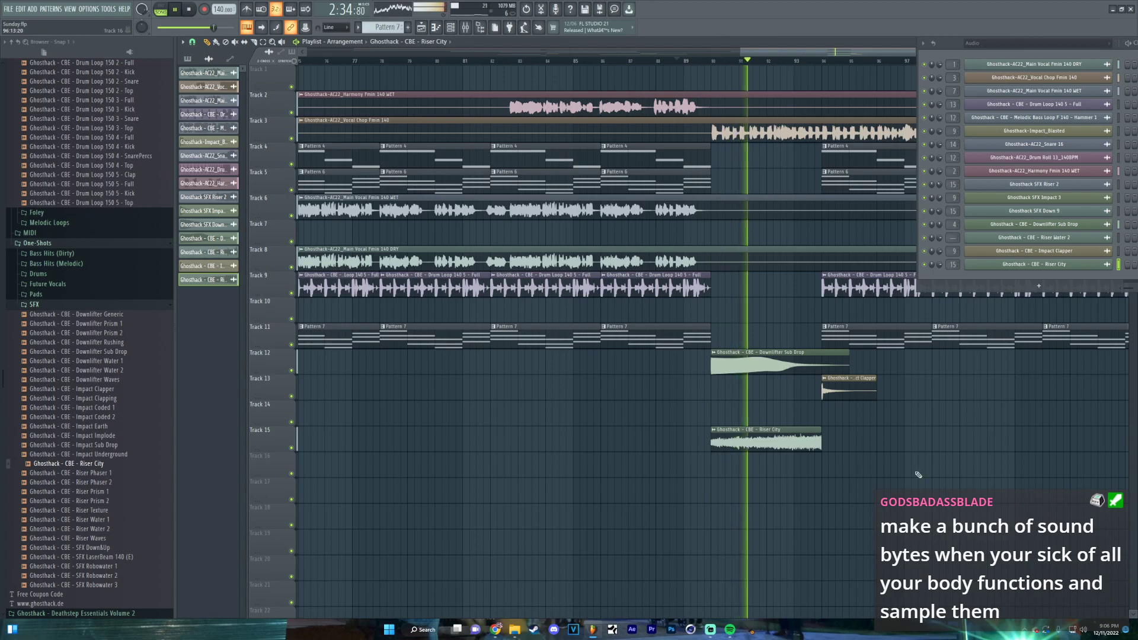
Play back the riser and impact transition around bar 94, and route the Riser Water 2 channel to mixer track 15
ctrl+scroll(783, 409, up, 3)
drag(794, 406, 599, 397)
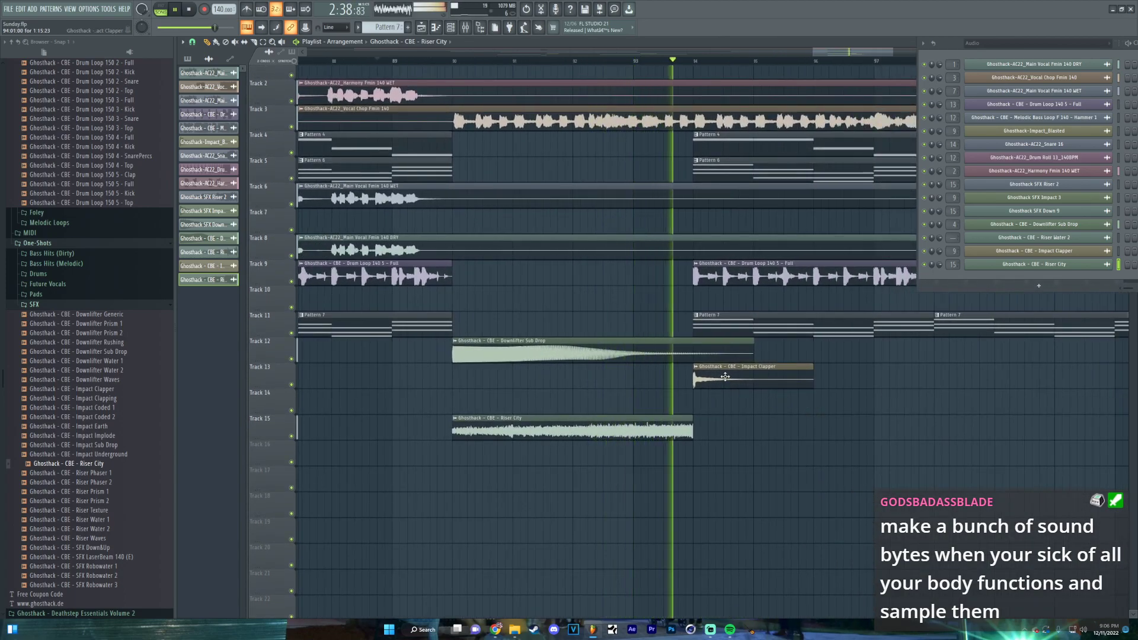
key(space)
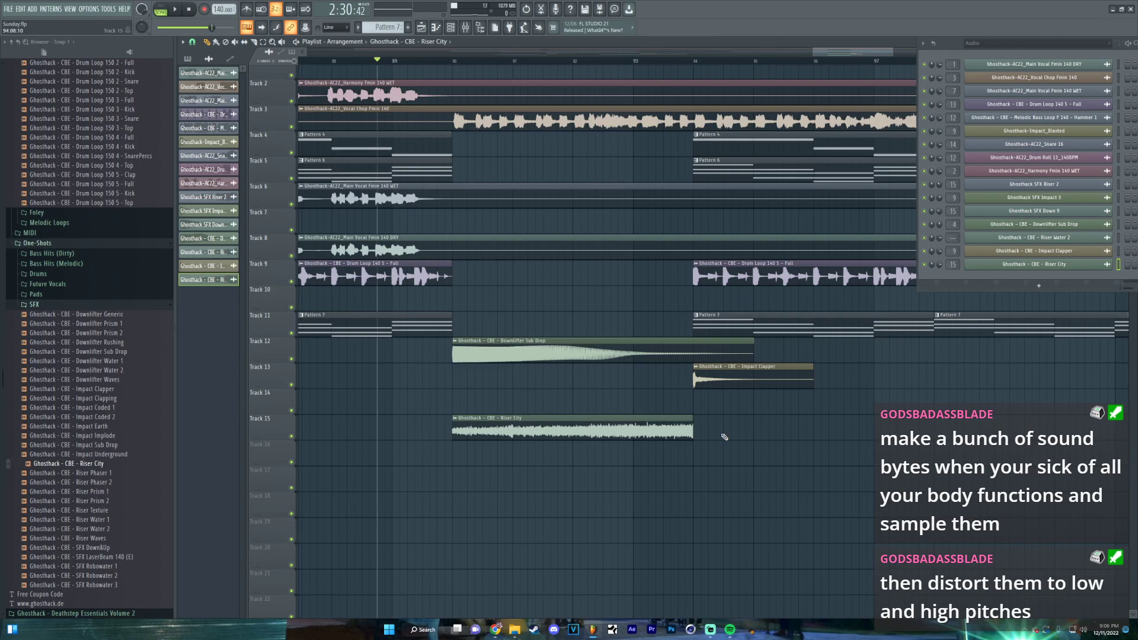
key(space)
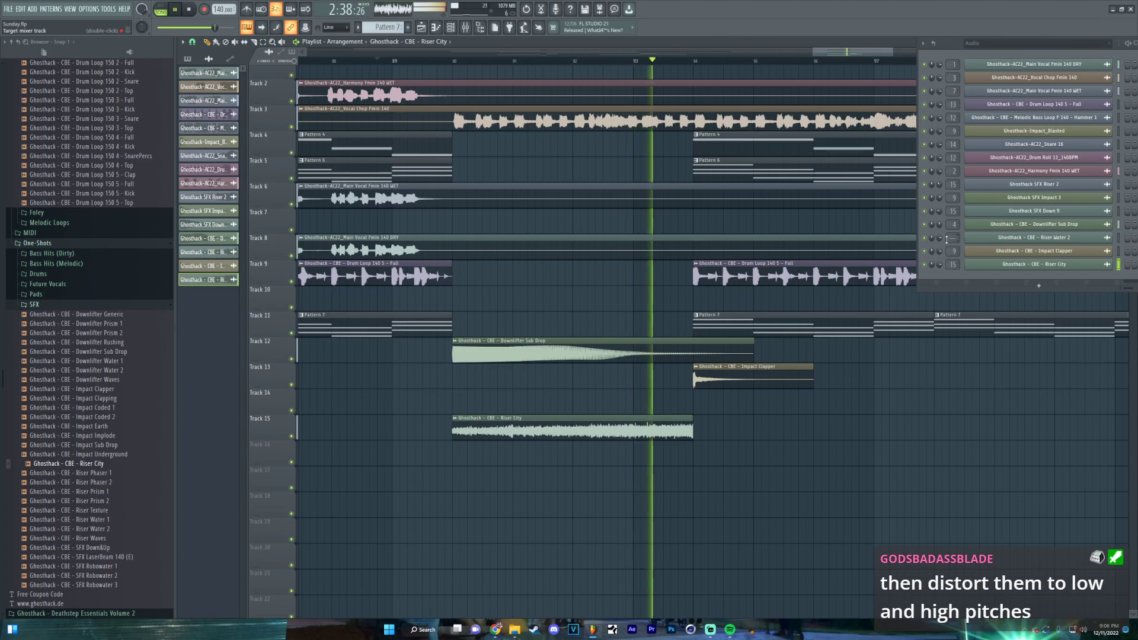
scroll(946, 239, up, 3)
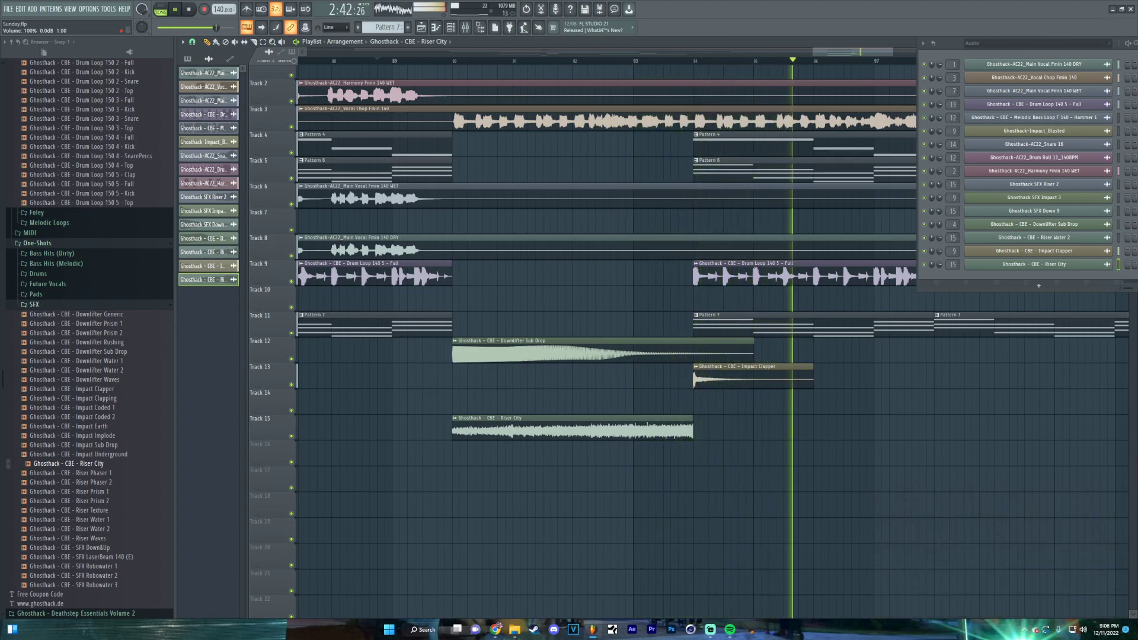
key(space)
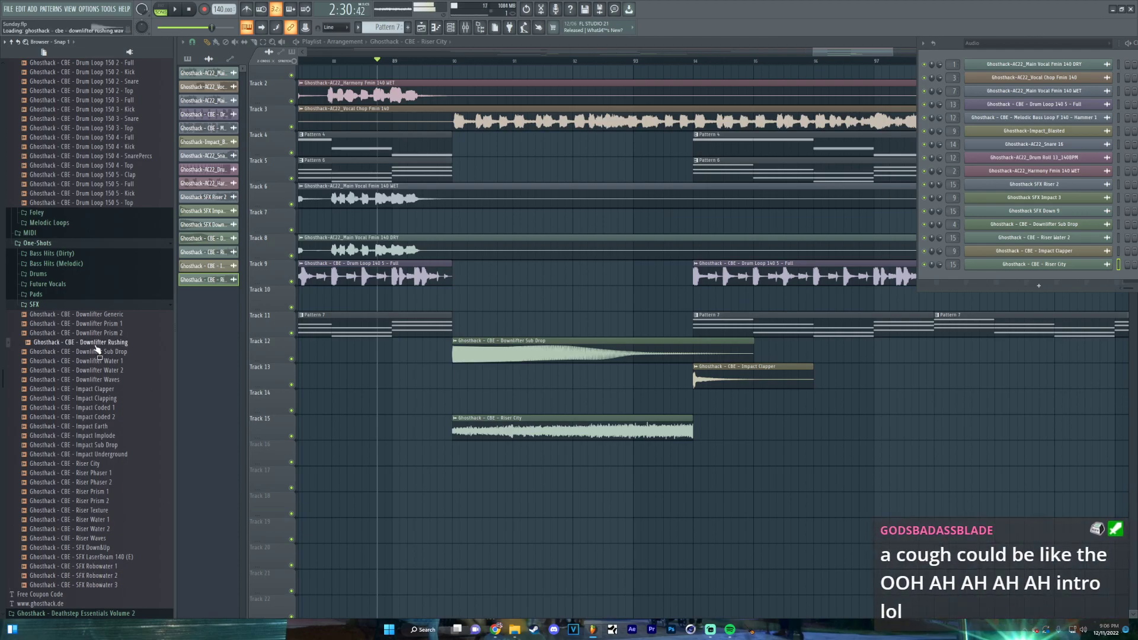
Place the Downlifter Rushing sample on Track 16 at bar 94, route it to mixer track 15 and play the transition
drag(82, 352, 705, 451)
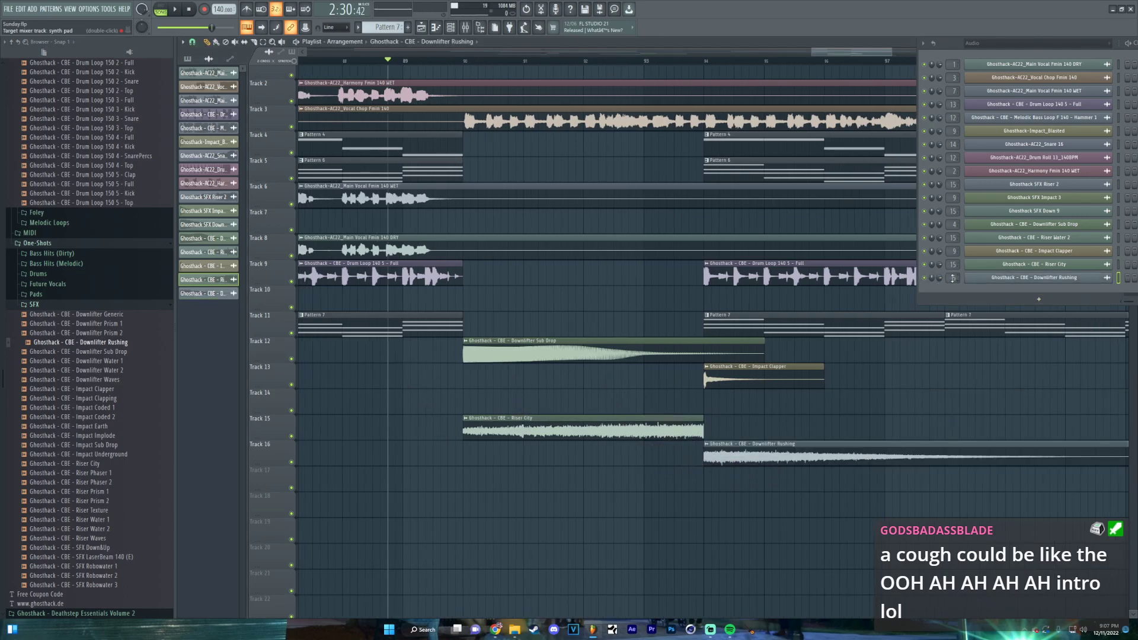
key(space)
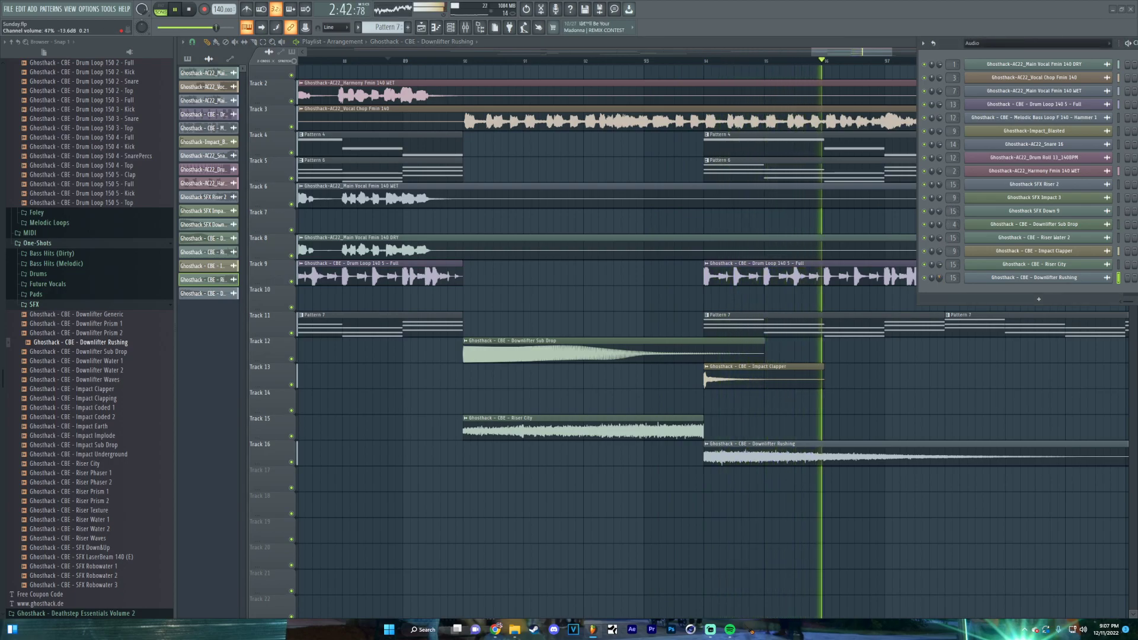
Listen through the extended section after bar 94 and examine the clips up to its end at bar 122
scroll(608, 431, right, 2)
scroll(611, 421, down, 3)
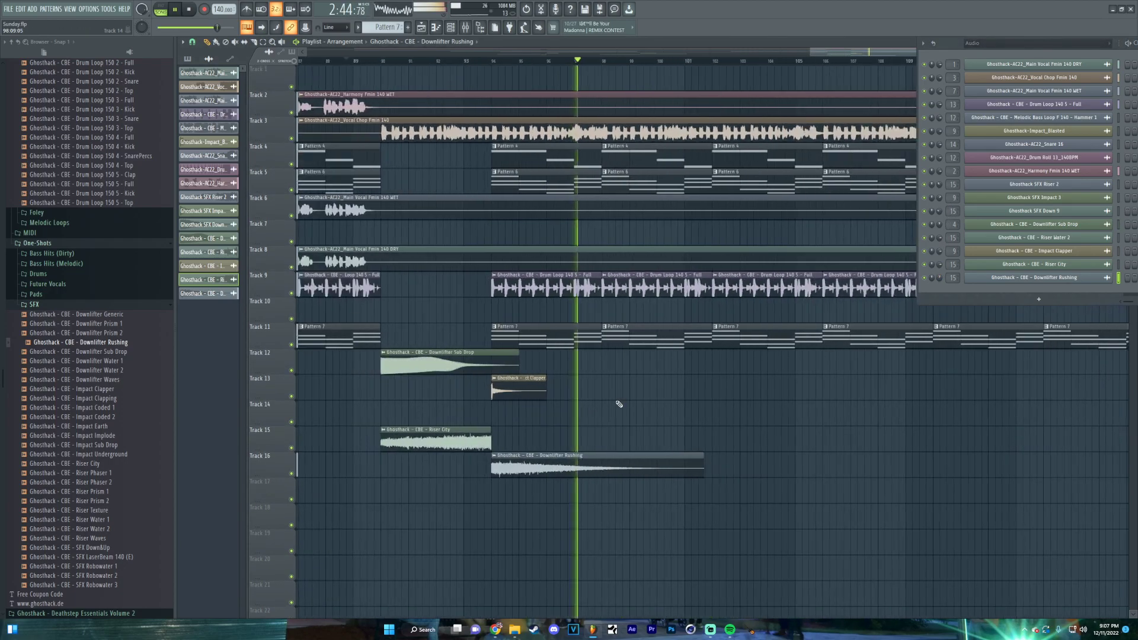
scroll(631, 414, down, 3)
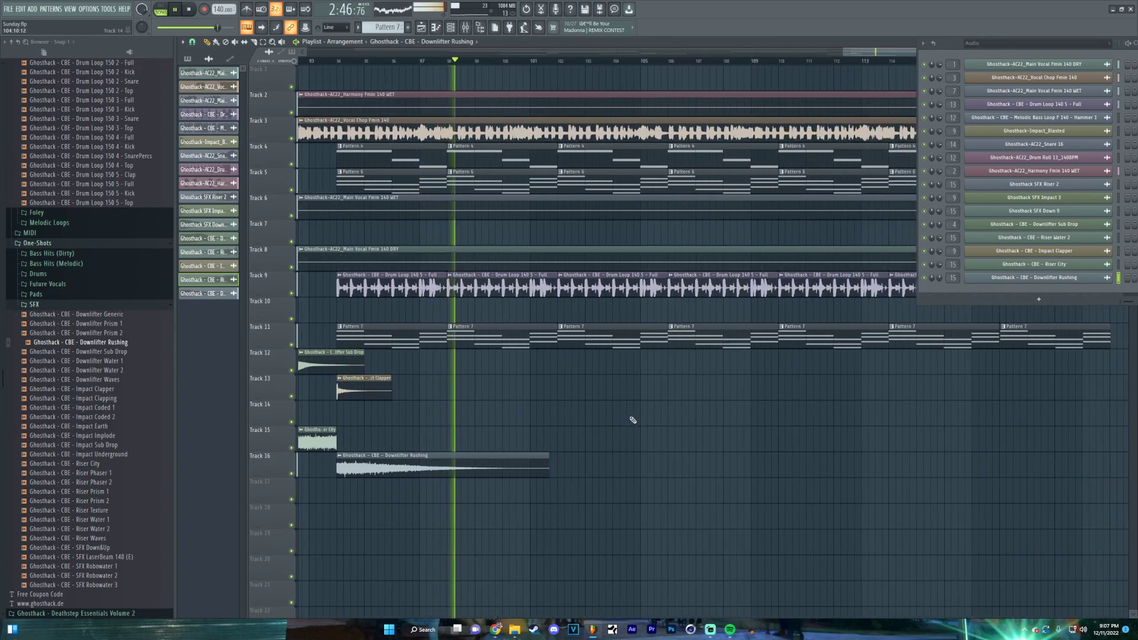
scroll(703, 415, up, 2)
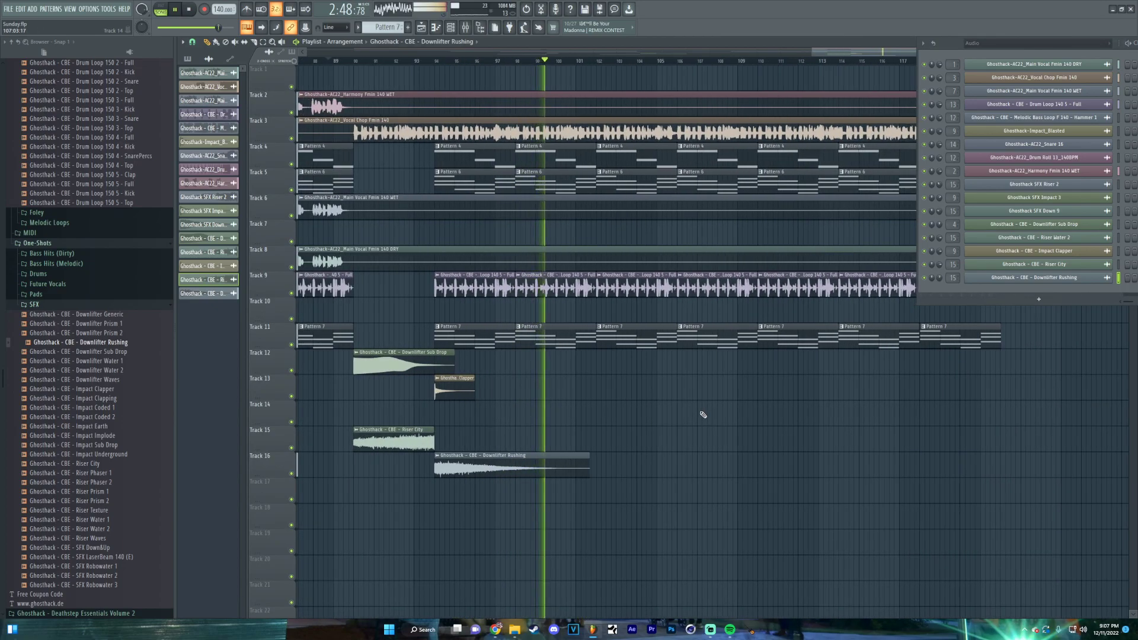
scroll(704, 415, down, 2)
scroll(670, 437, down, 3)
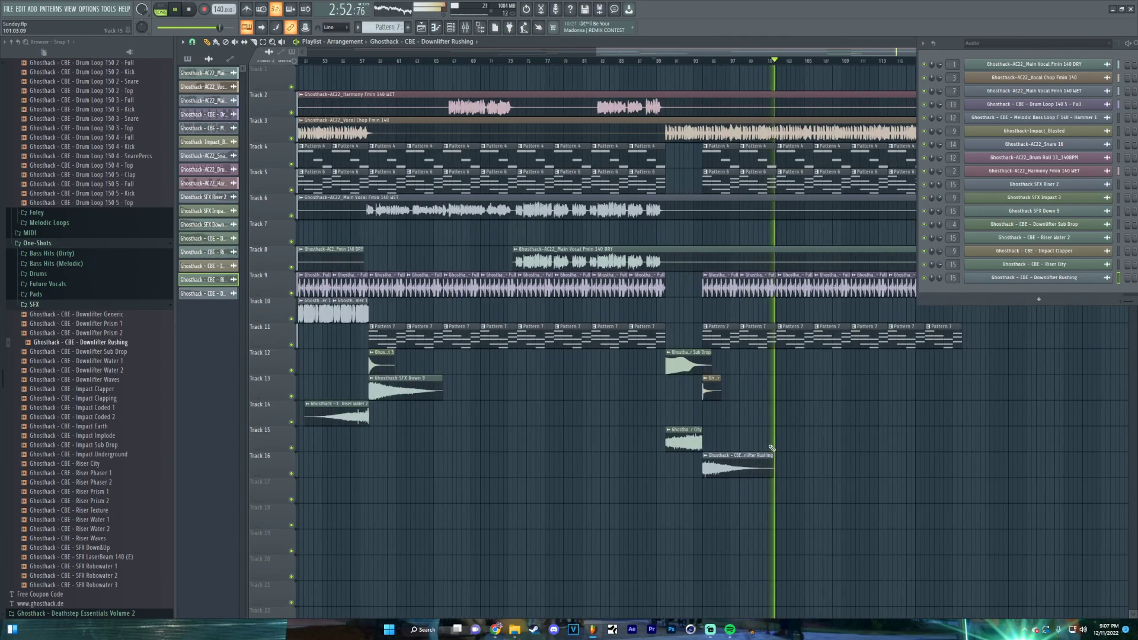
scroll(652, 451, right, 2)
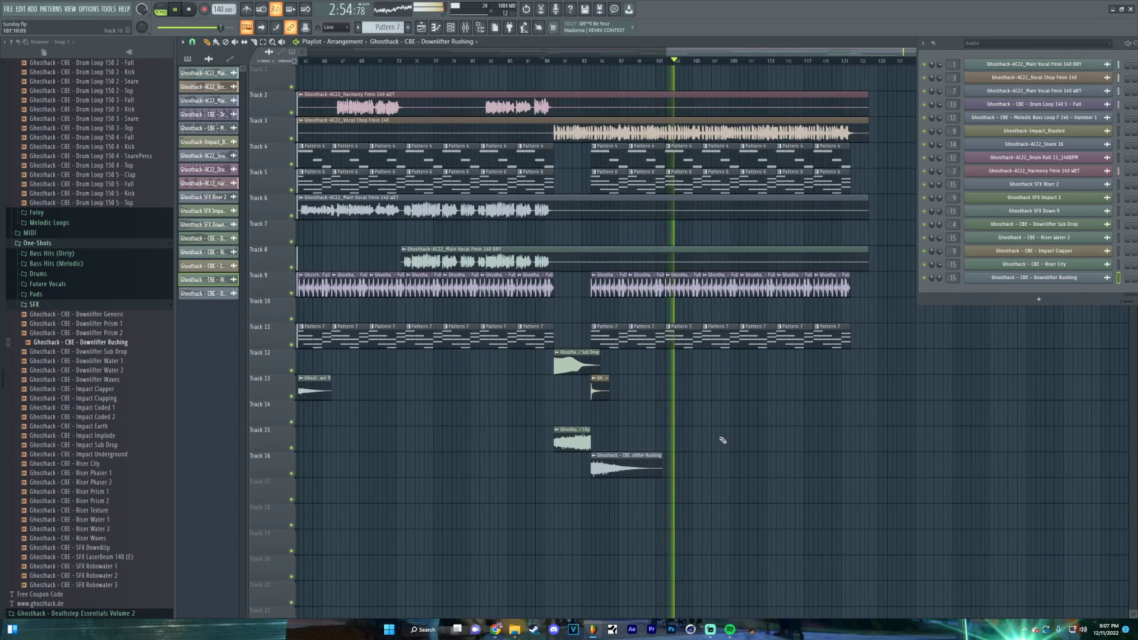
scroll(711, 424, up, 4)
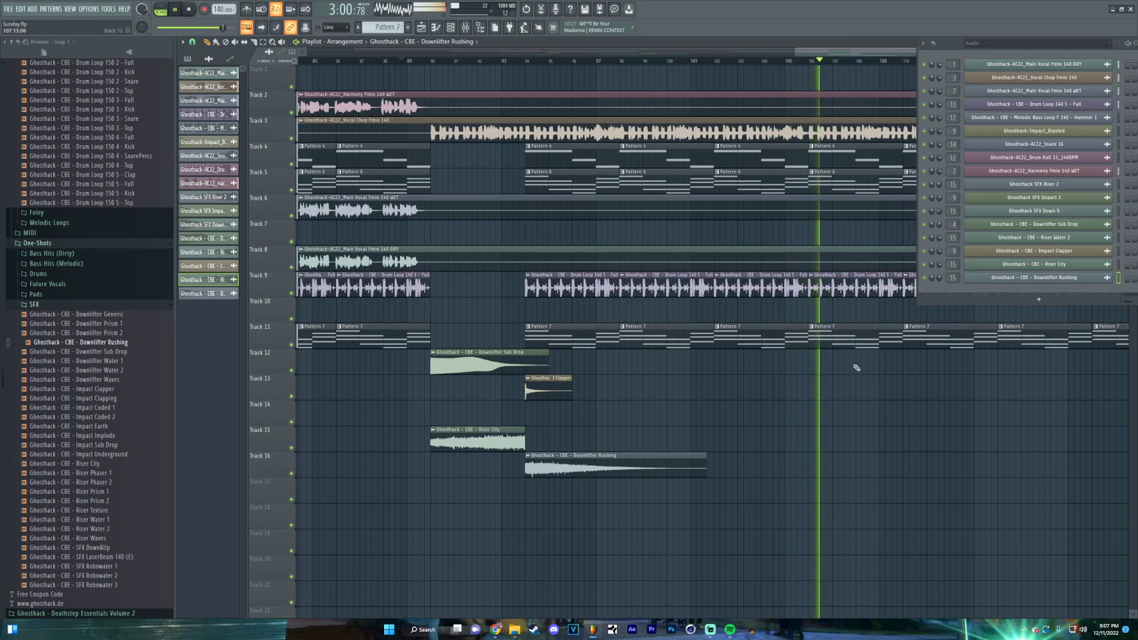
scroll(858, 355, left, 1)
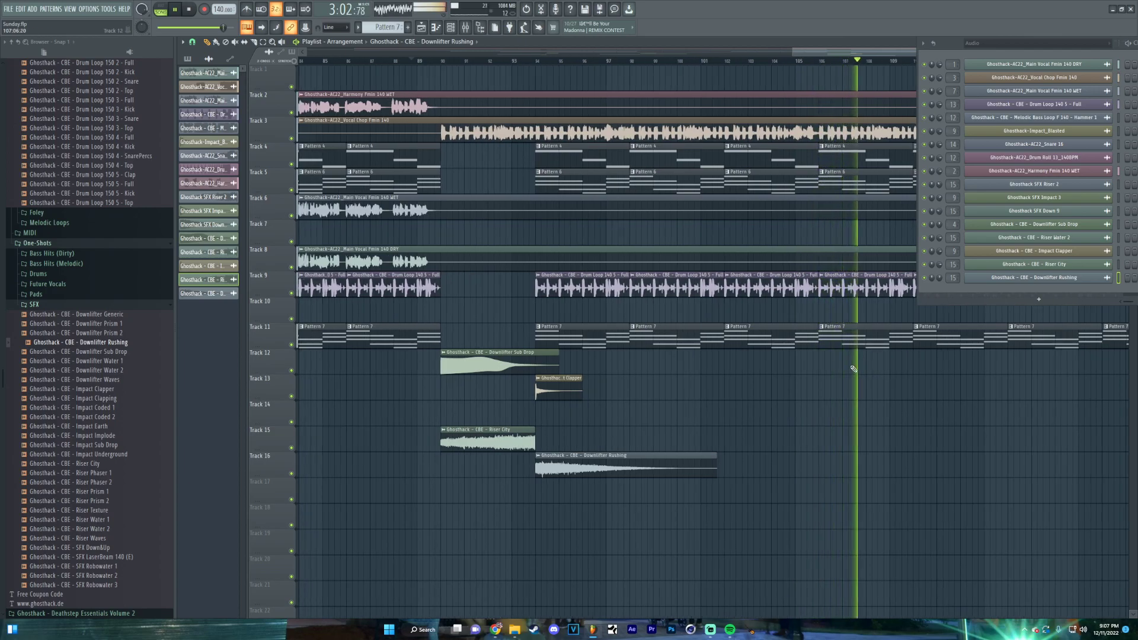
drag(865, 422, 465, 428)
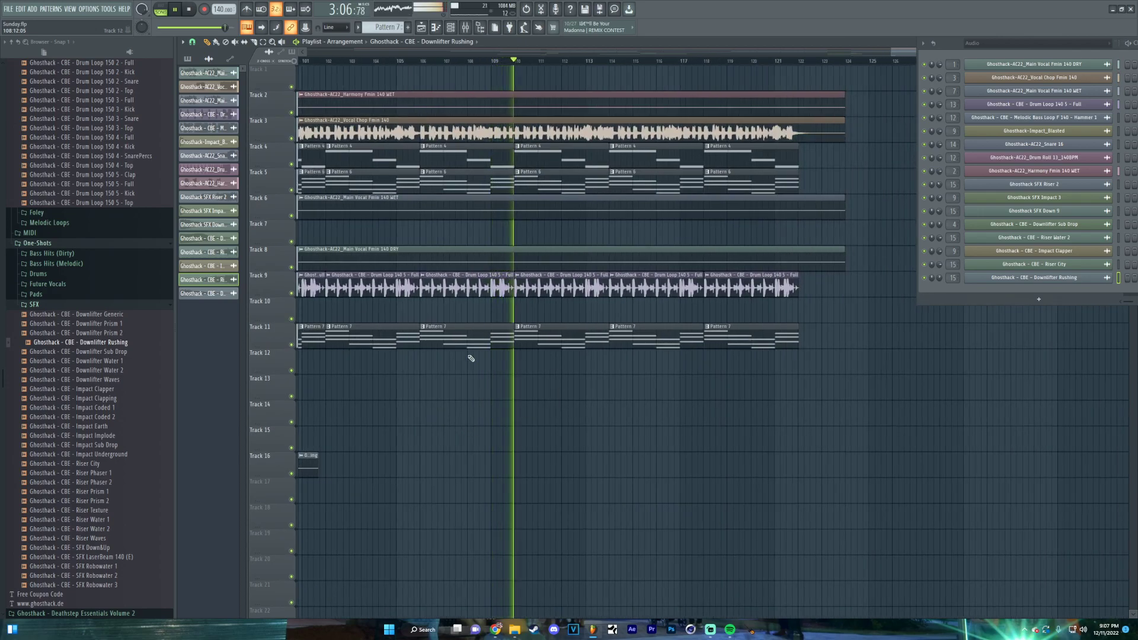
scroll(879, 366, left, 6)
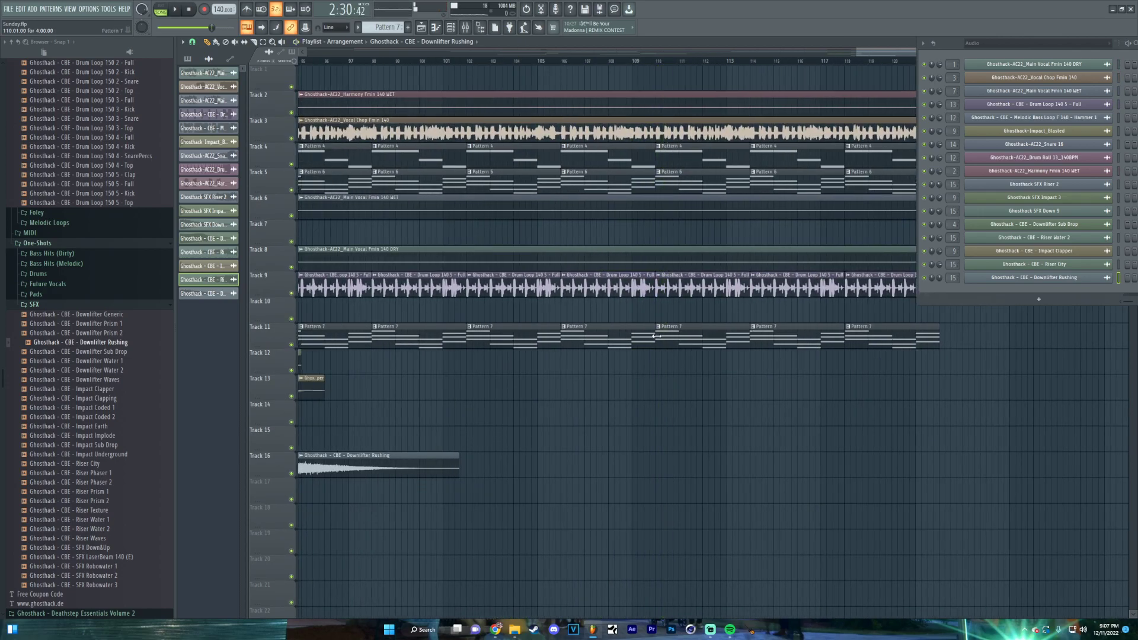
Place another Downlifter Rushing clip on Track 12 at bar 106
scroll(620, 392, down, 3)
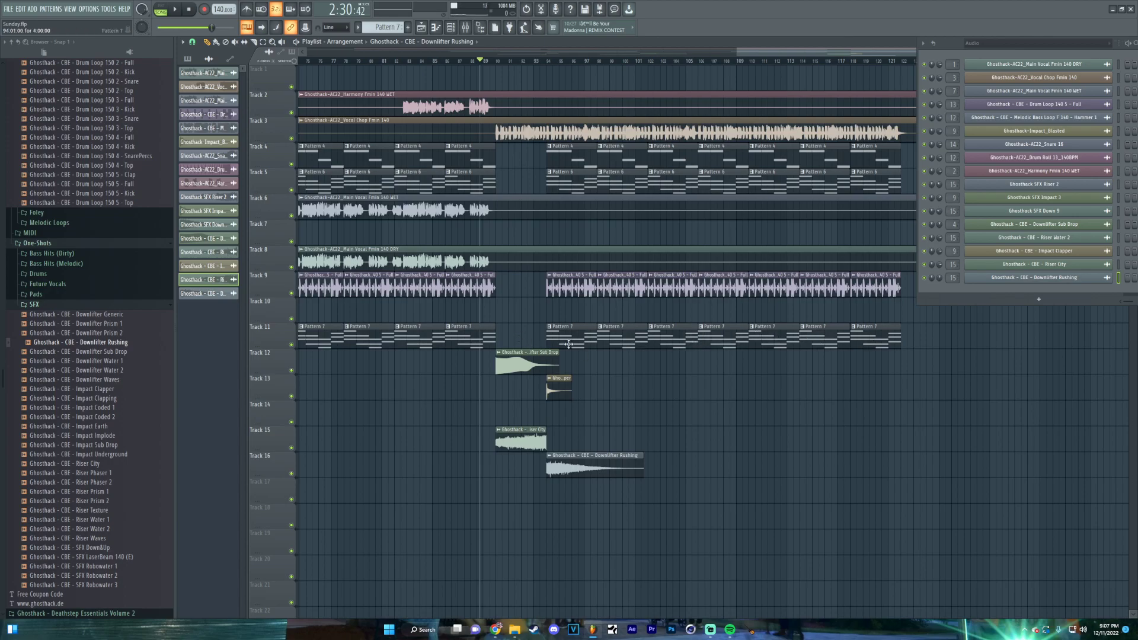
click(702, 363)
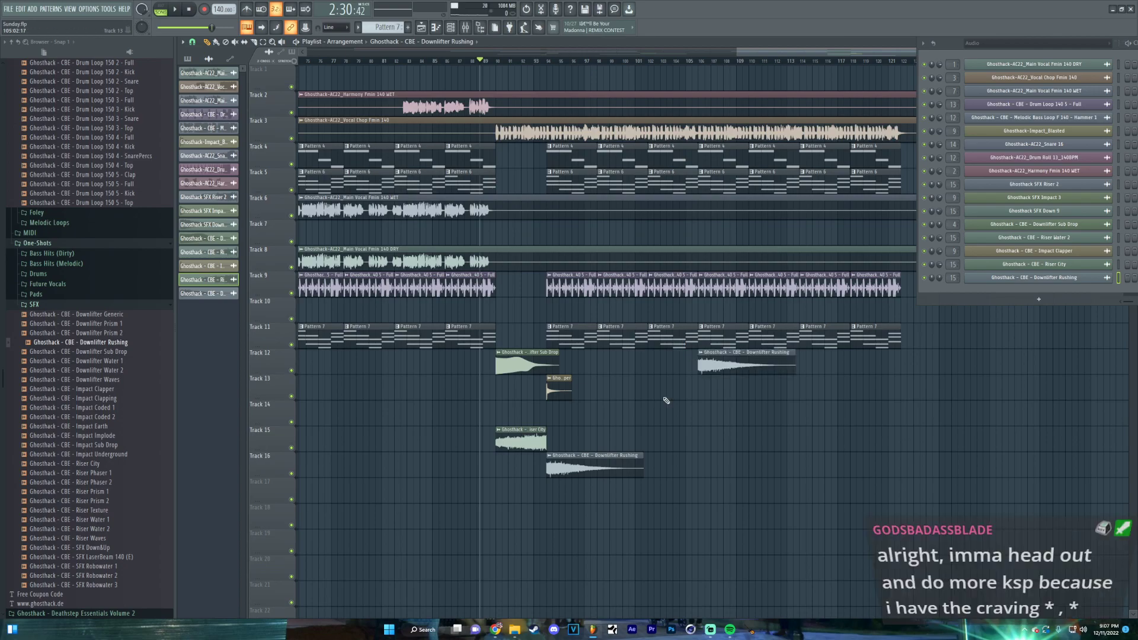
scroll(470, 387, left, 3)
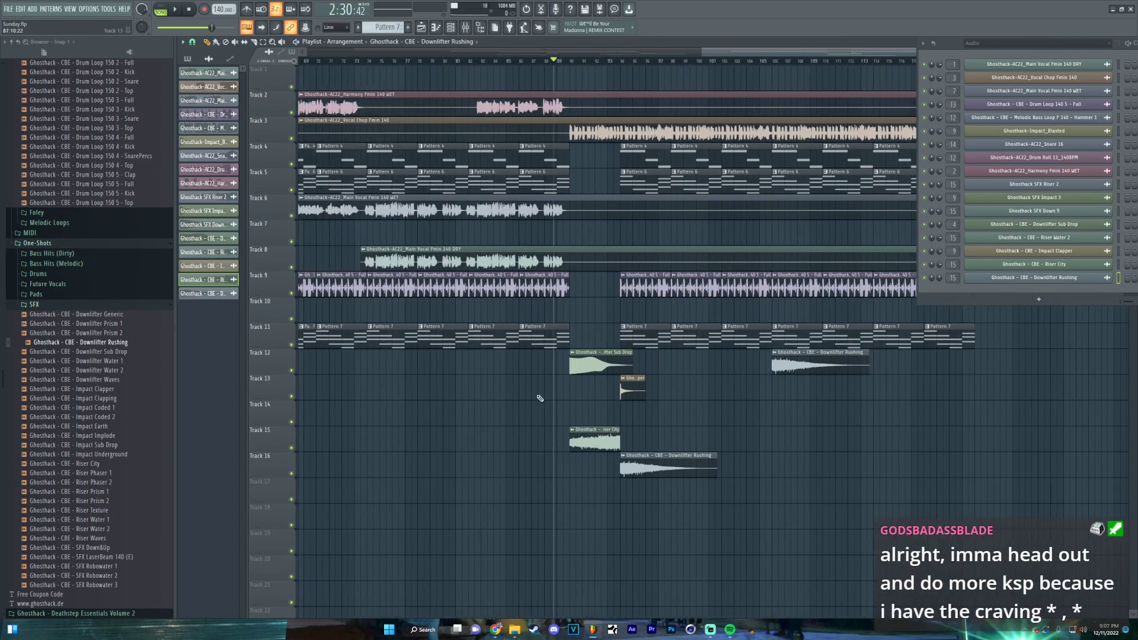
scroll(531, 401, up, 3)
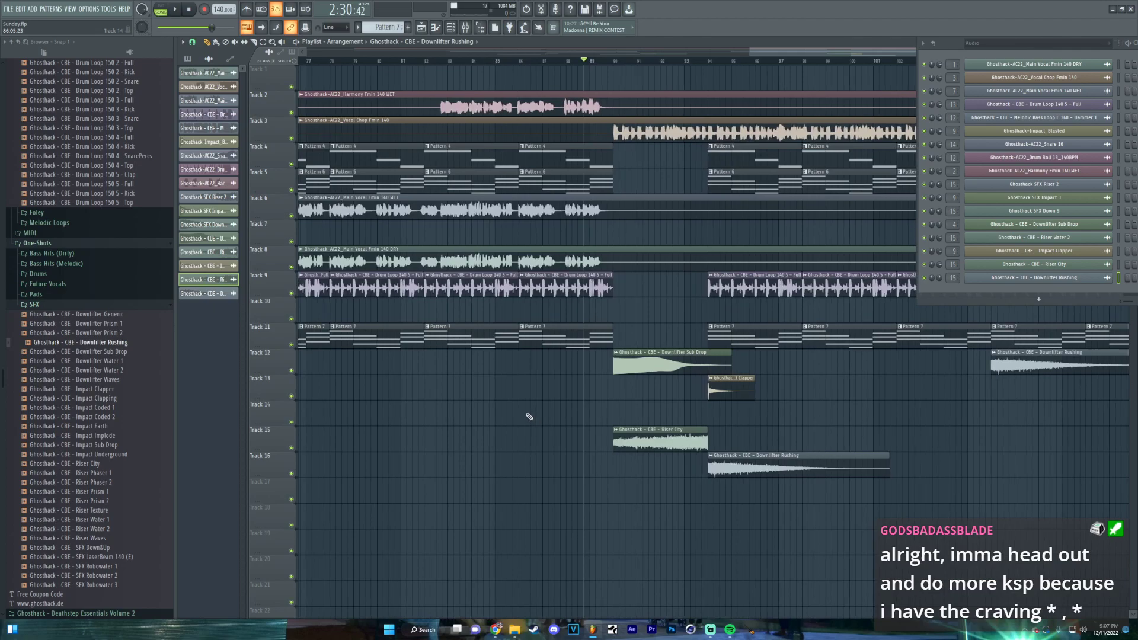
scroll(567, 423, down, 3)
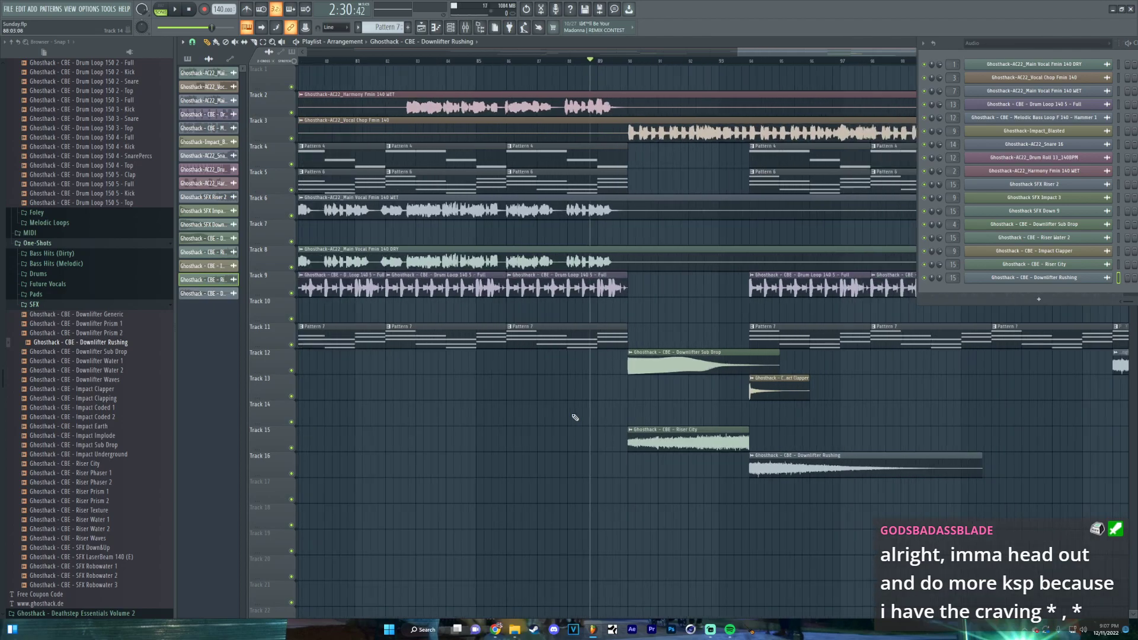
Collapse the SFX sample folder and audition loops in the RBH_Bass_Loops folder of Ghosthack - Rage Bass House
click(87, 306)
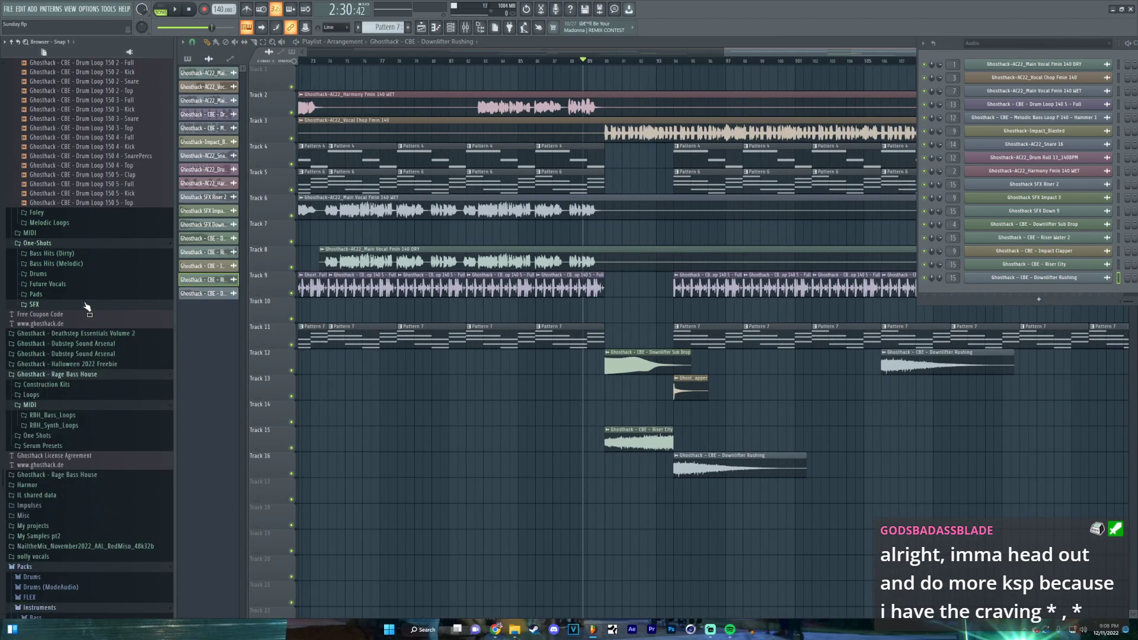
click(57, 398)
click(54, 407)
click(55, 427)
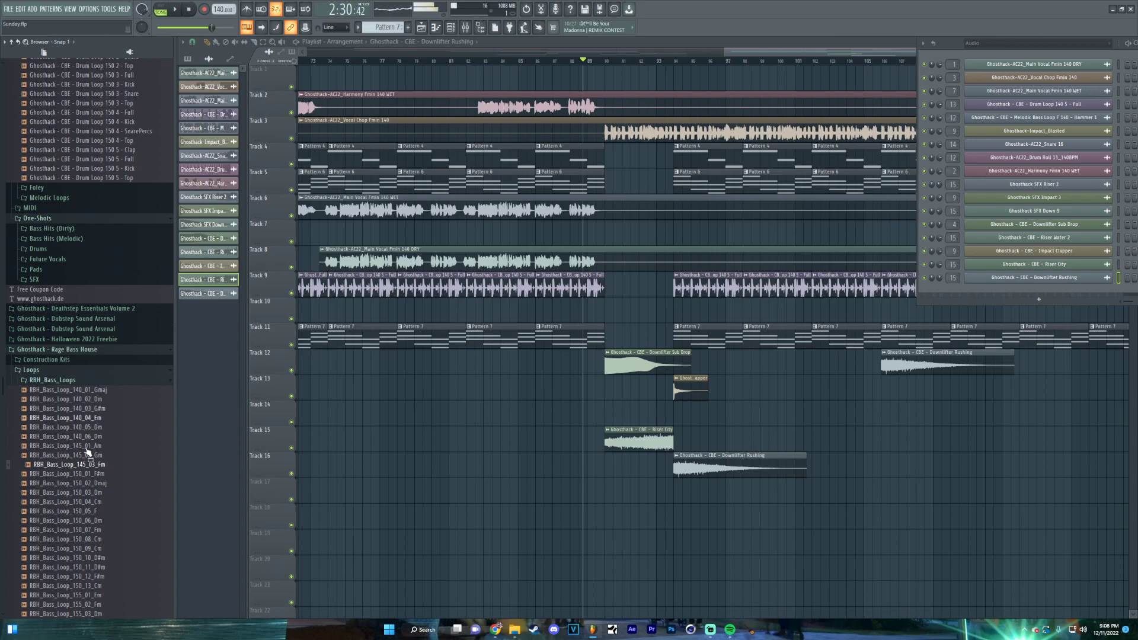
scroll(55, 341, up, 4)
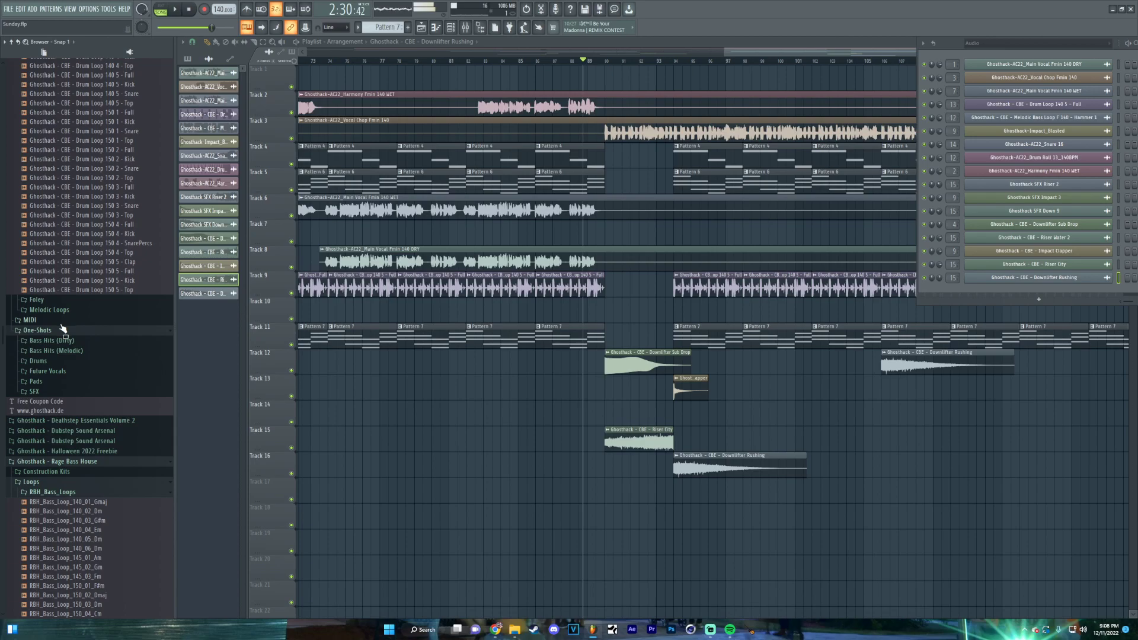
From the Color Bass Essentials bass loops, try Hammer 1, then replace it with Melodic Bass Loop F 140 - Hammer 2 on Track 13 at bar 106
click(58, 431)
scroll(54, 415, up, 12)
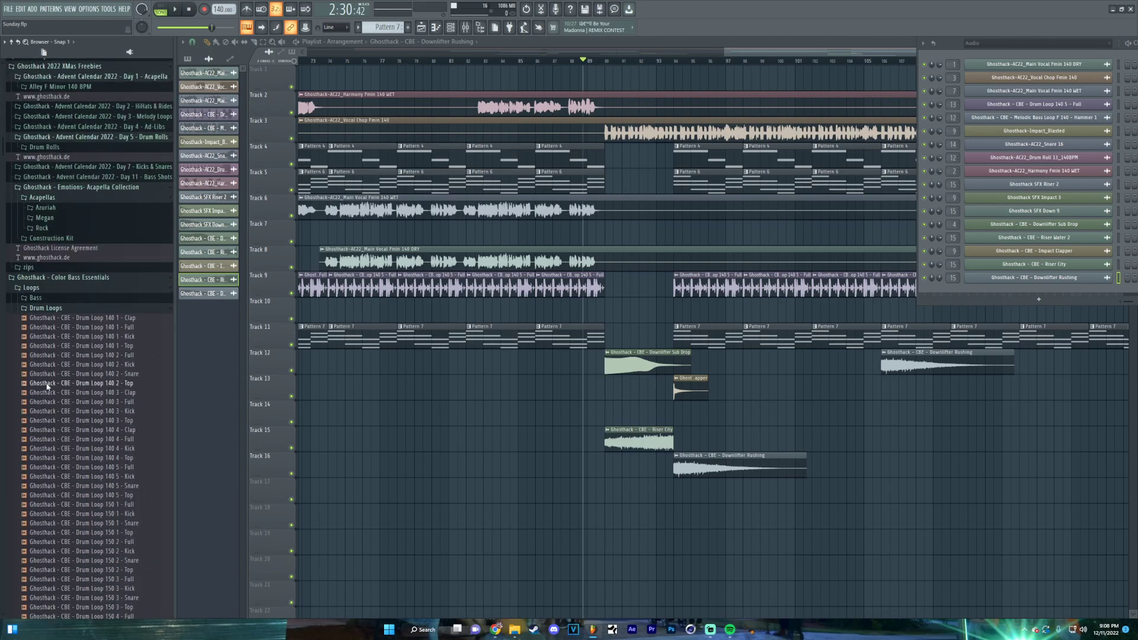
click(36, 299)
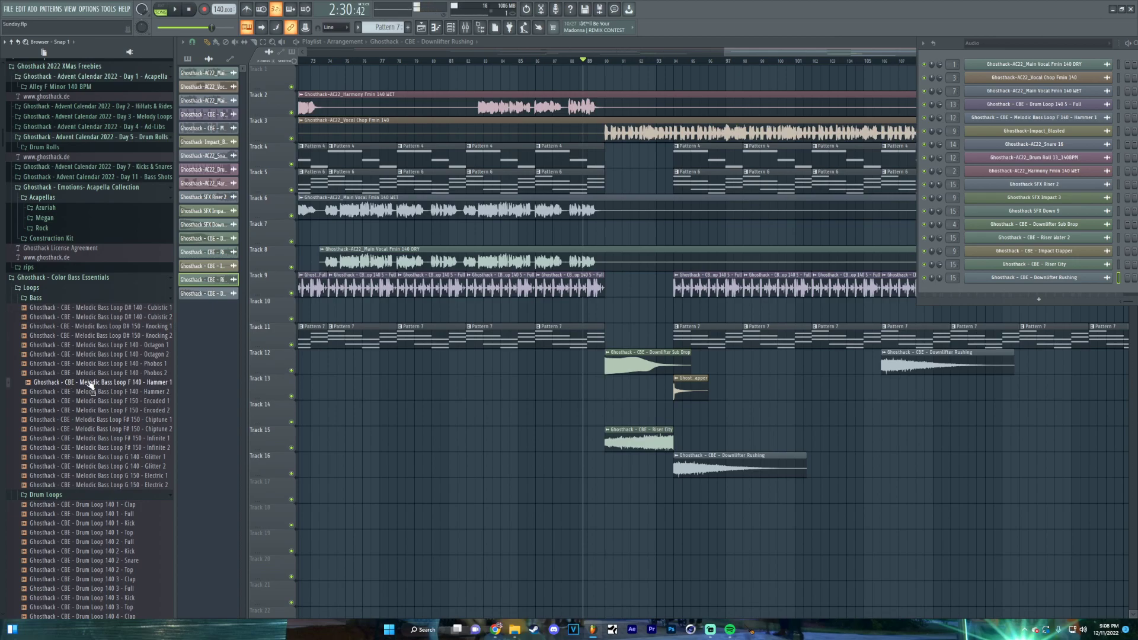
drag(259, 403, 897, 402)
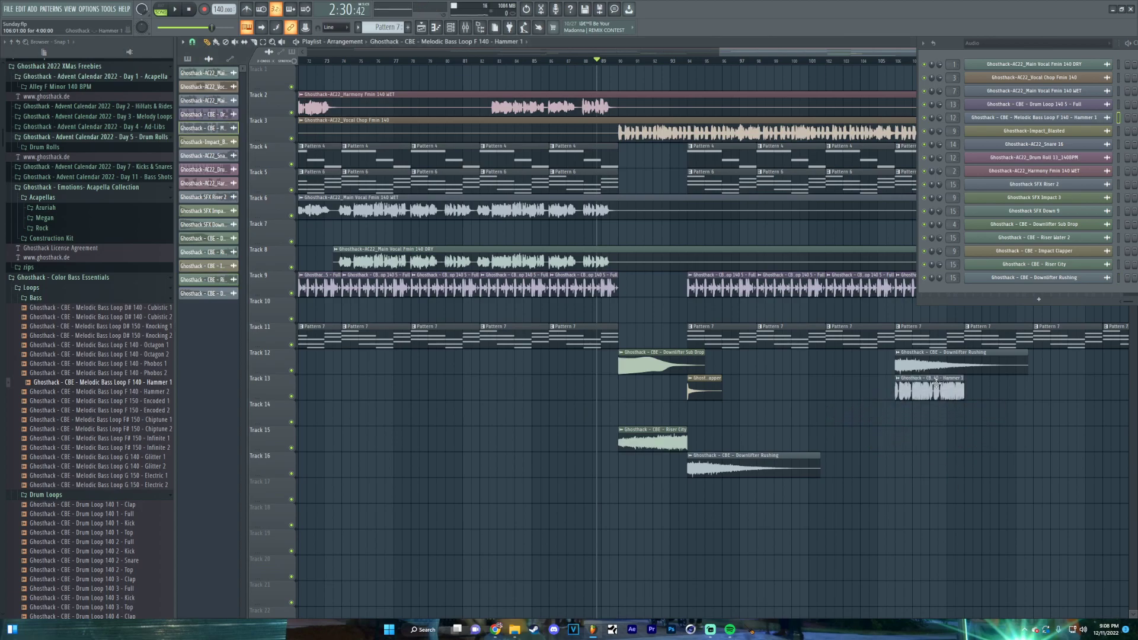
drag(140, 396, 907, 390)
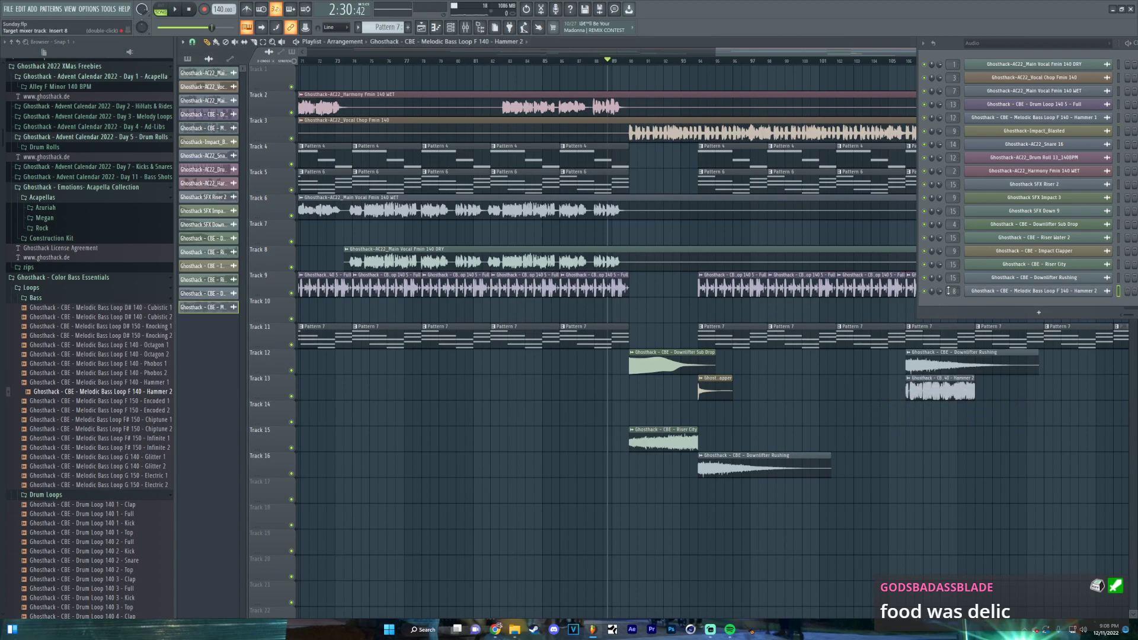
Play from about bar 104 and repeat the Melodic Bass Loop F 140 - Hammer 2 clip on Track 13 at bar 110
scroll(708, 236, right, 5)
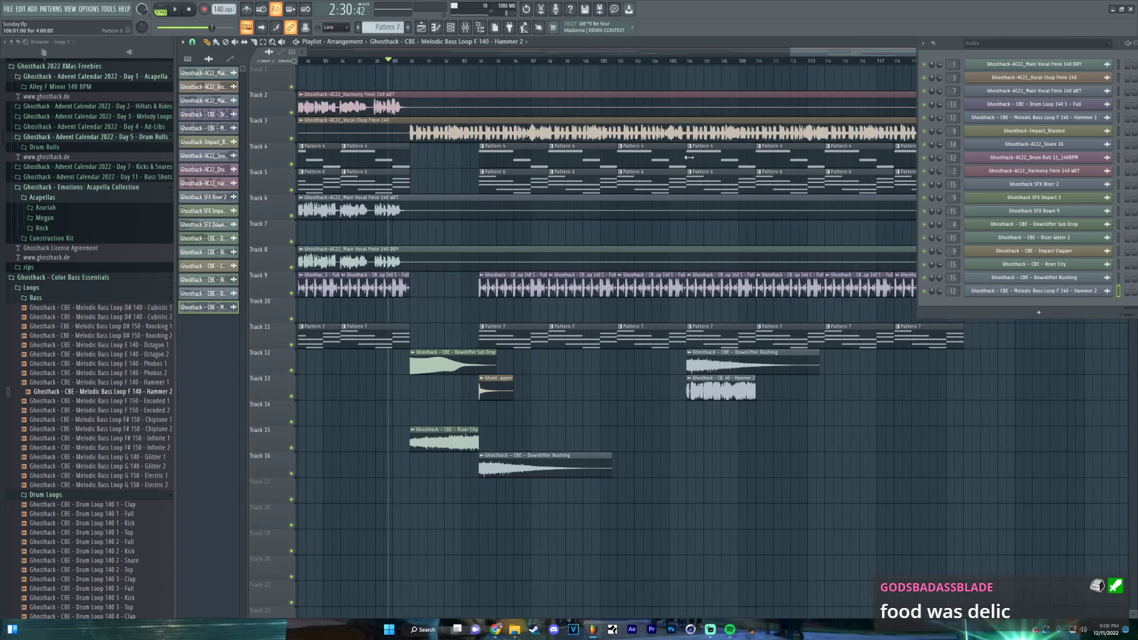
click(660, 62)
key(space)
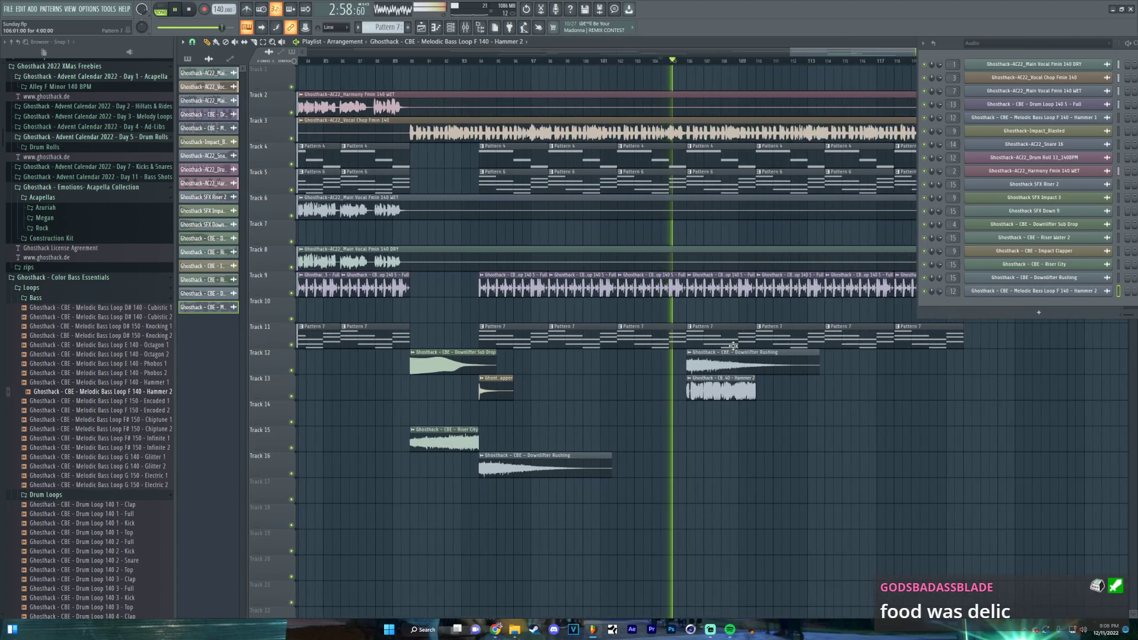
scroll(627, 411, up, 8)
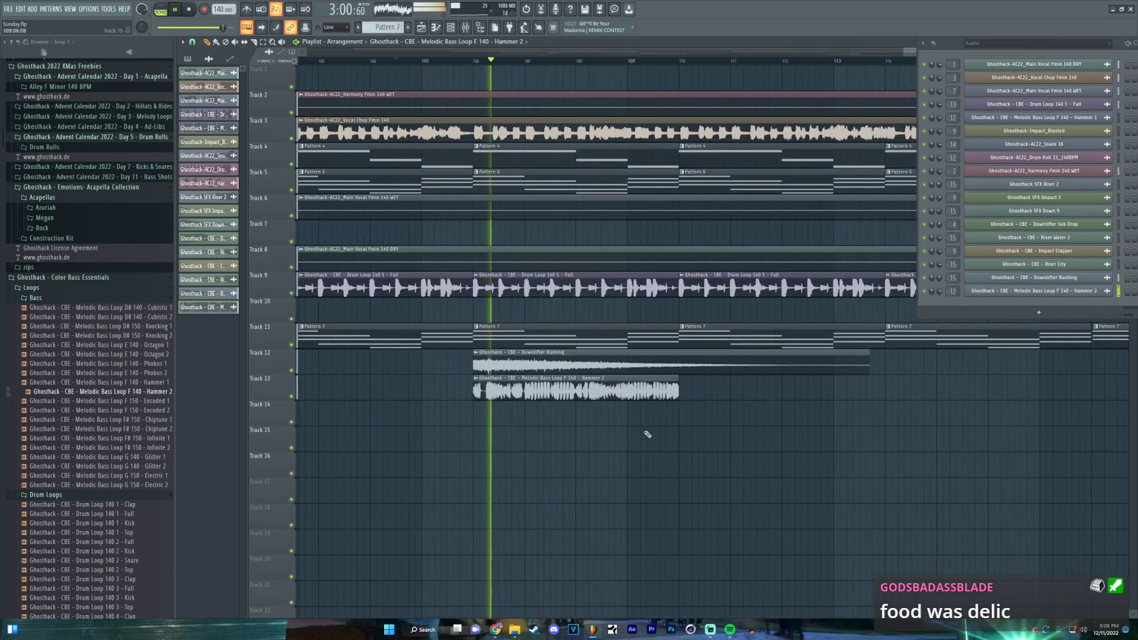
scroll(593, 424, down, 5)
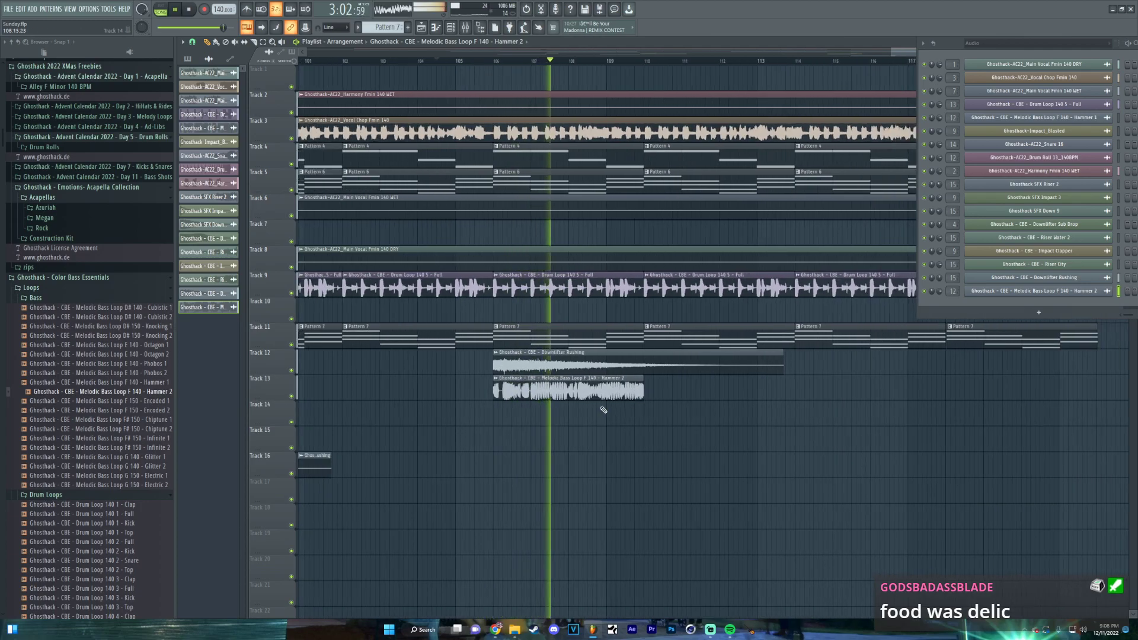
scroll(581, 427, down, 1)
click(628, 391)
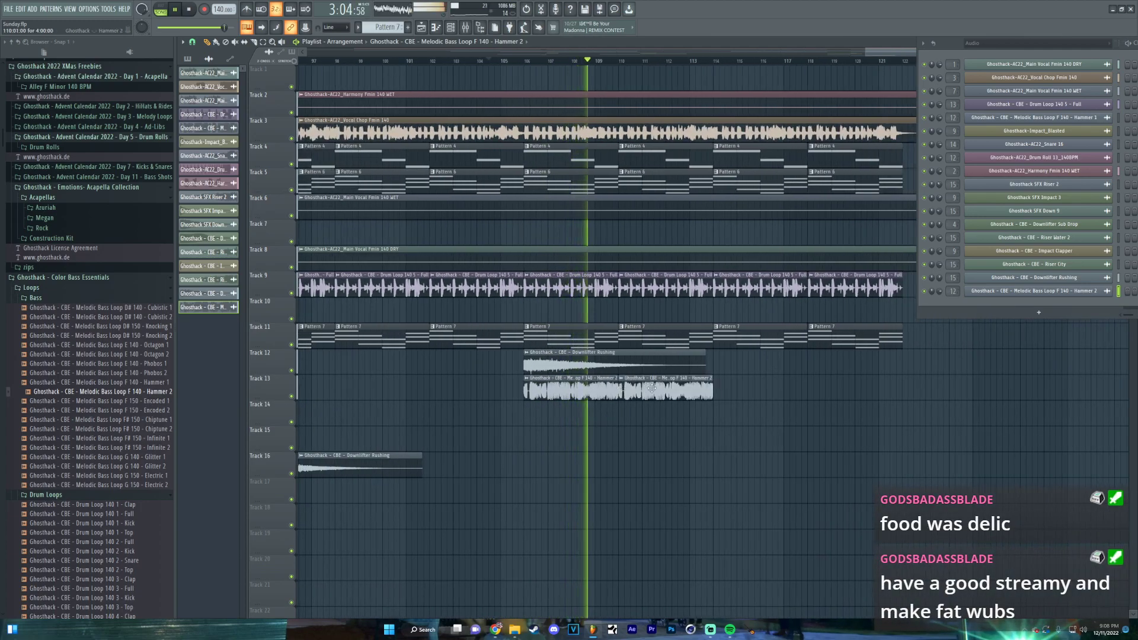
Delete the Downlifter Rushing clip on Track 12 at bar 106, keeping both Hammer 2 clips on Track 13
right_click(626, 389)
key(ctrl+z)
right_click(703, 363)
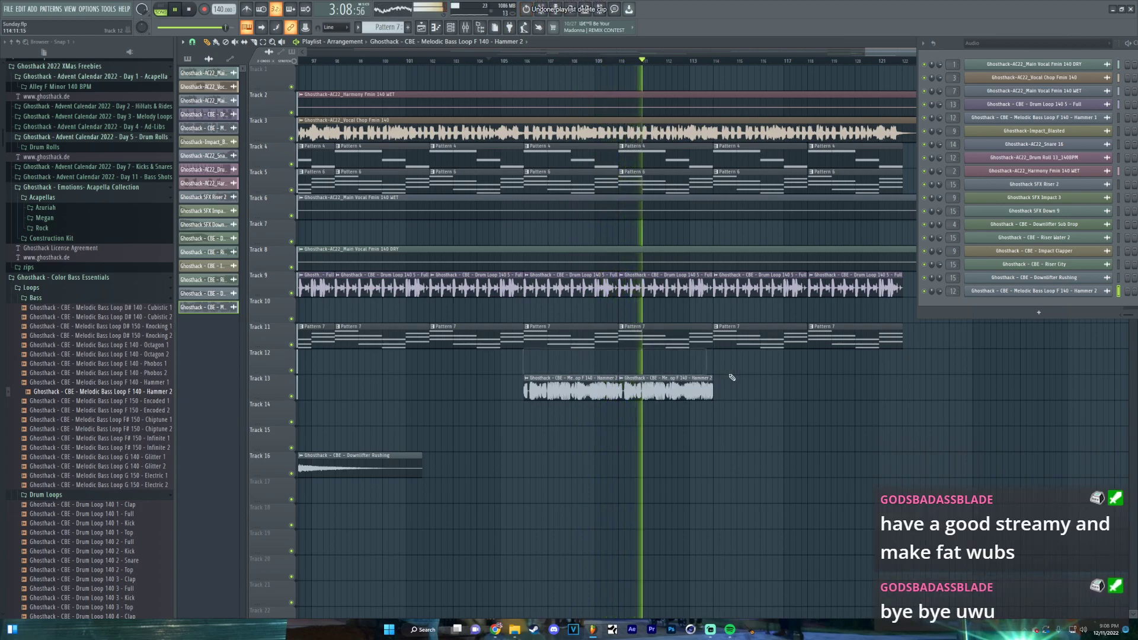
Add two more Hammer 2 clips on Track 13 at bars 114 and 118 and listen to the section
click(719, 390)
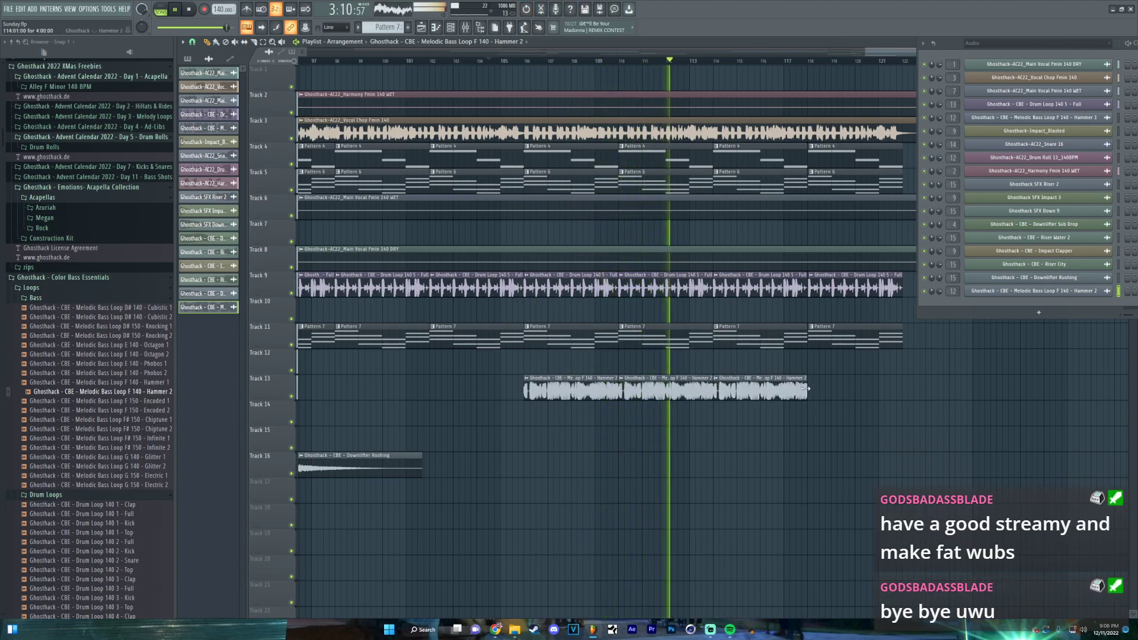
click(814, 390)
scroll(534, 406, right, 5)
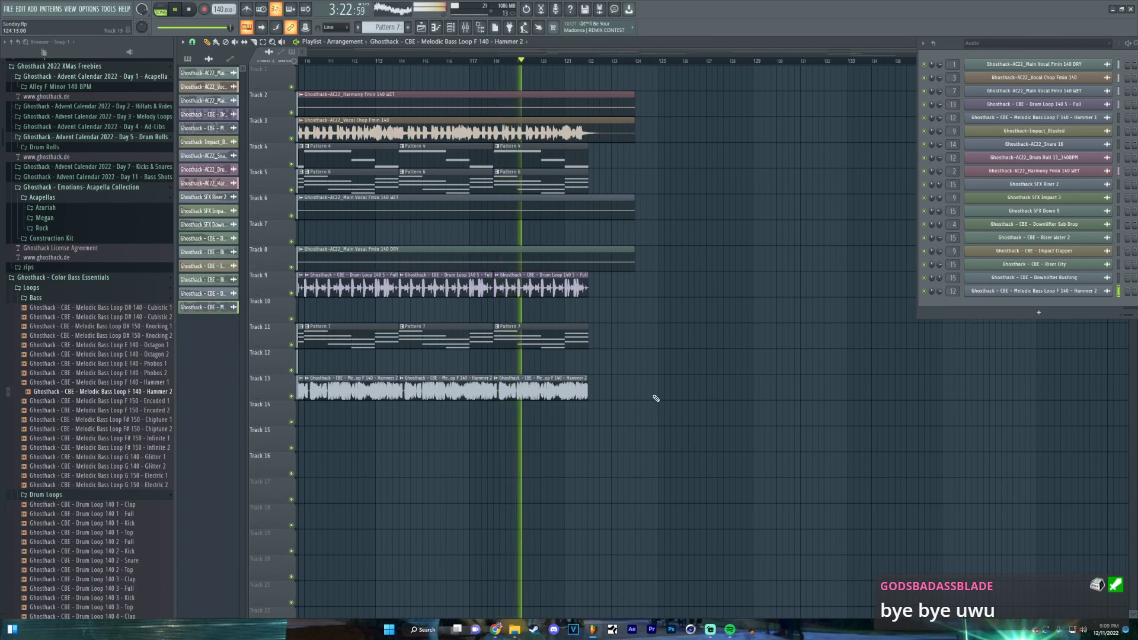
key(space)
Close the small gap at bar 118 by aligning the Pattern 7, Drum Loop 140 5, Pattern 6 and Pattern 4 clips with the bar line
scroll(499, 409, up, 5)
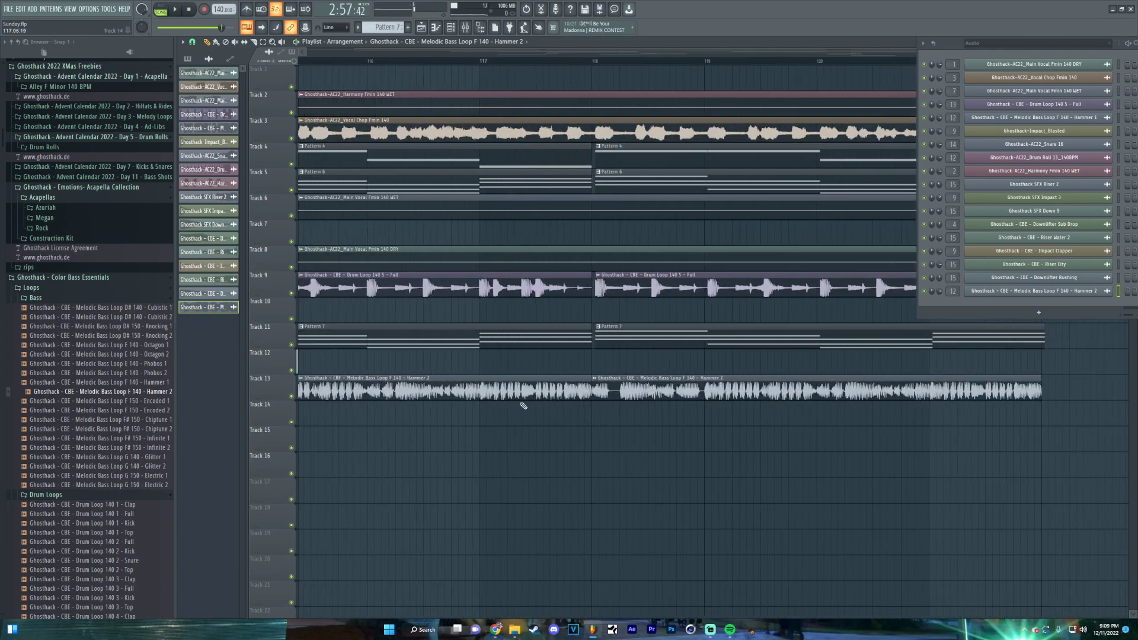
scroll(526, 406, up, 4)
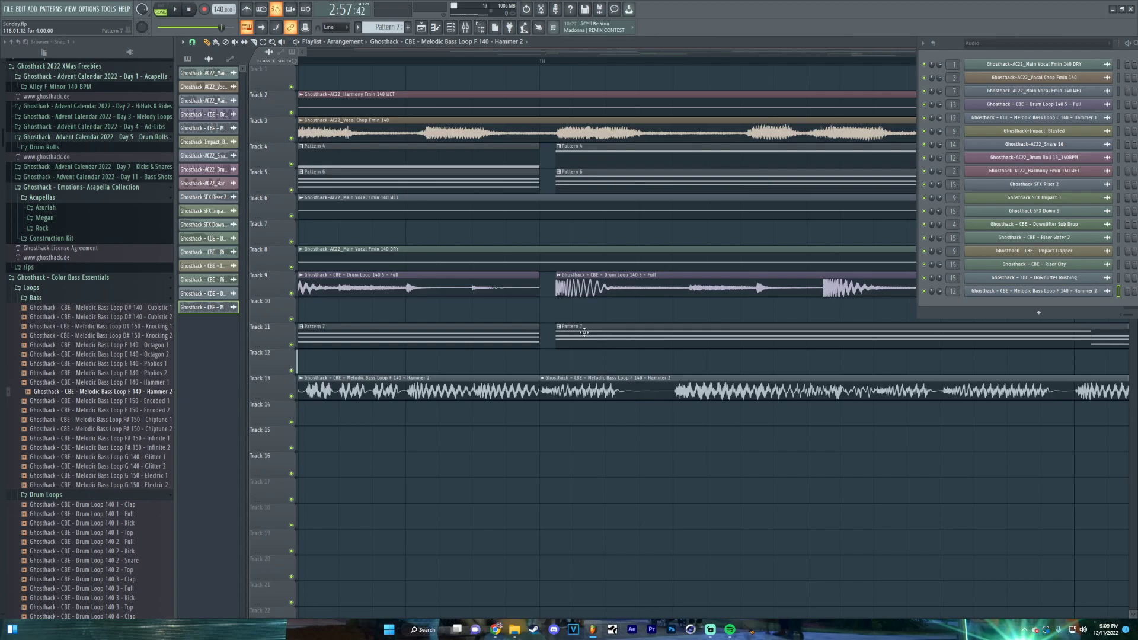
drag(569, 334, 601, 330)
scroll(600, 331, up, 4)
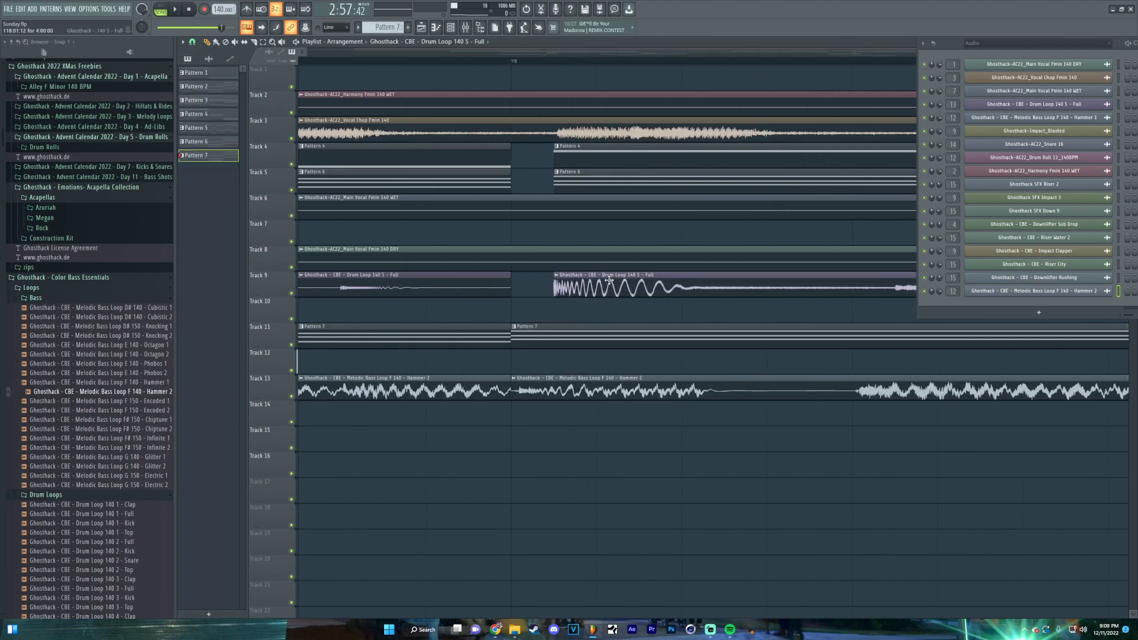
drag(571, 281, 569, 273)
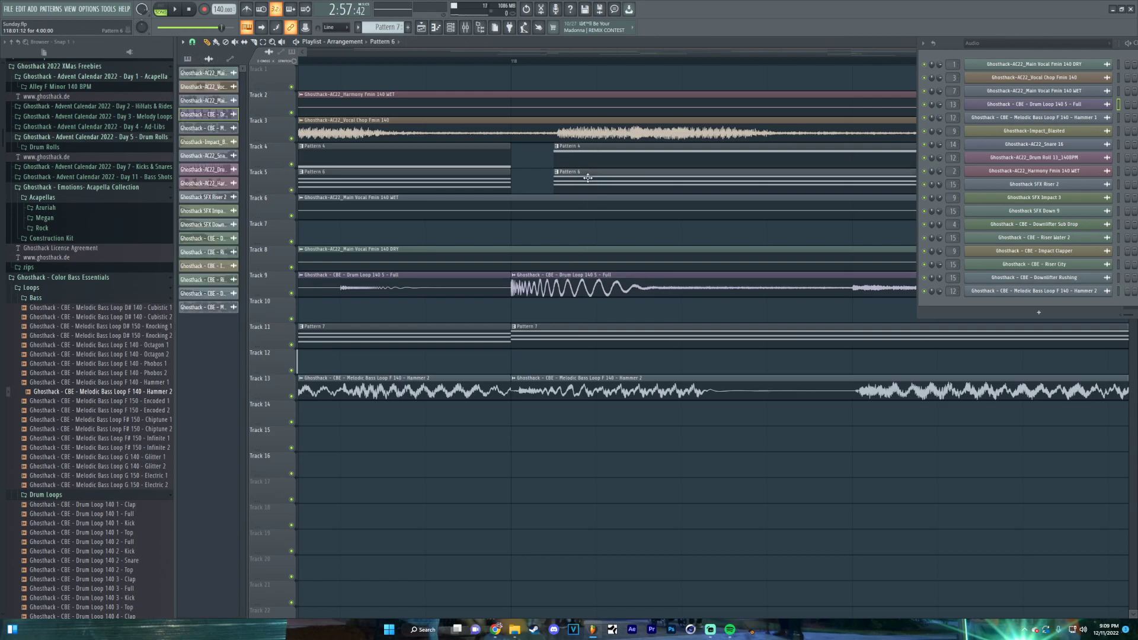
click(548, 173)
drag(582, 157, 561, 157)
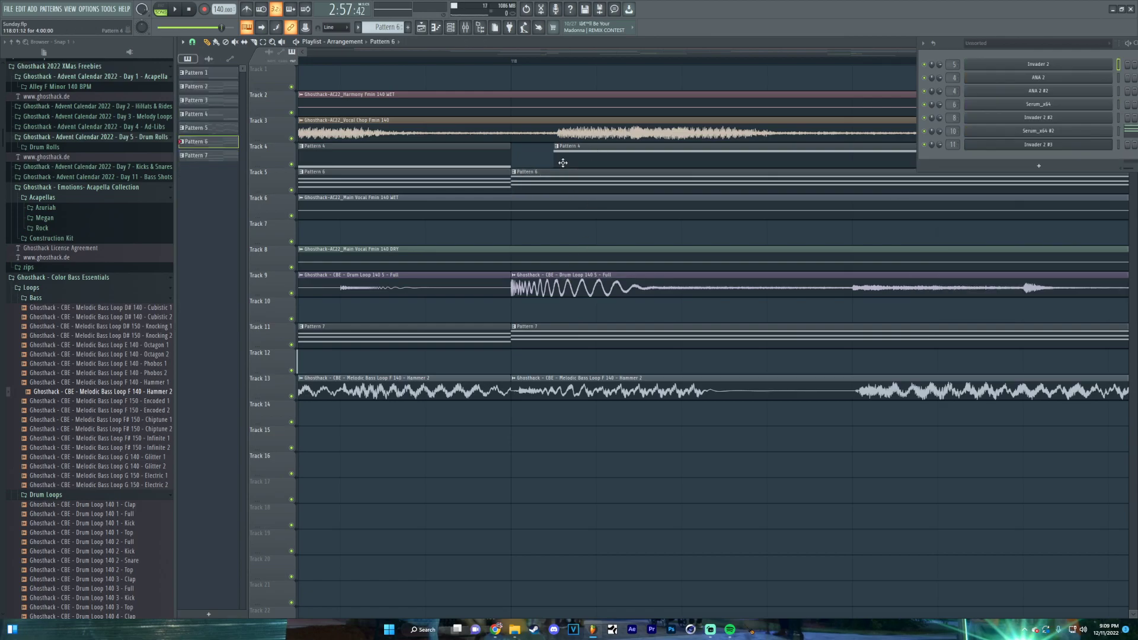
click(542, 154)
Move the four Hammer 2 clips to Track 18 starting at bar 90 and audition them there
key(space)
scroll(503, 267, down, 5)
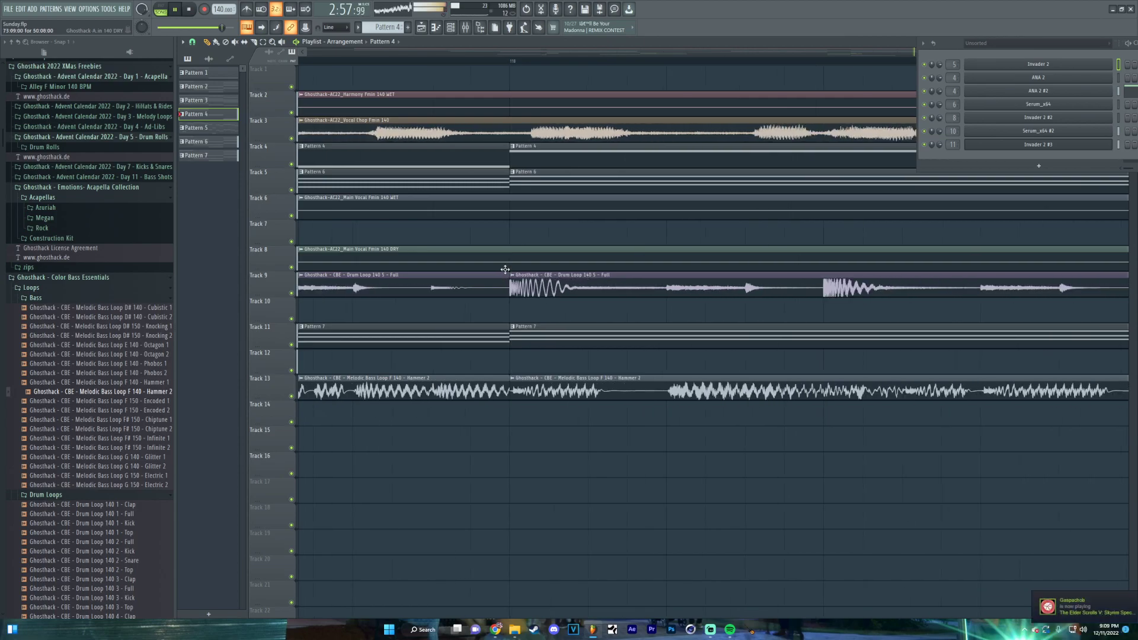
scroll(495, 271, down, 3)
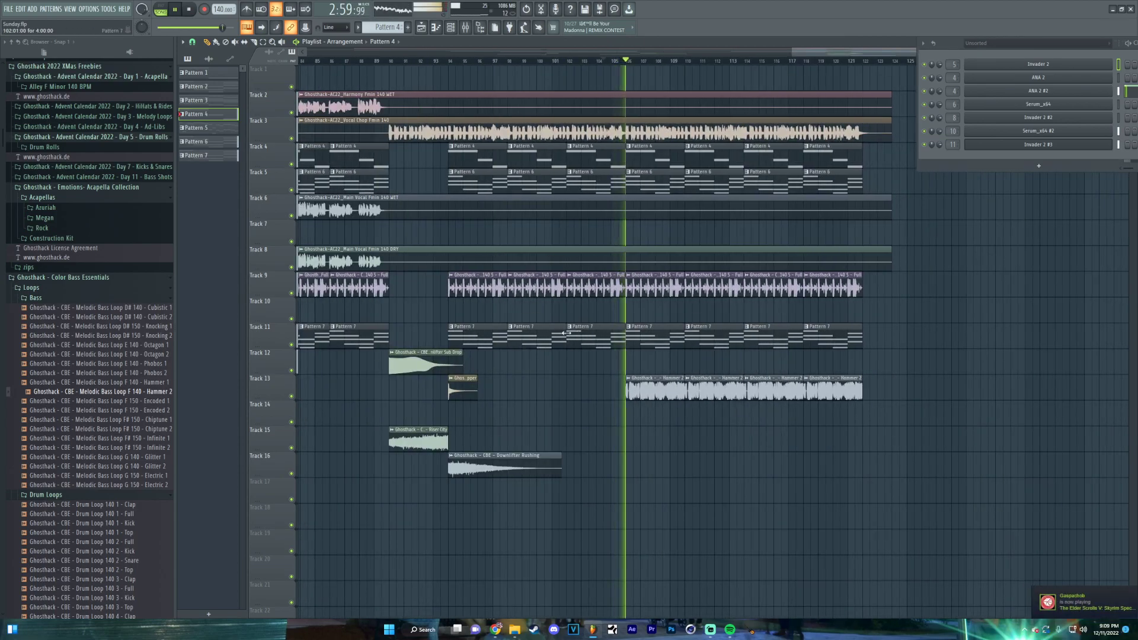
scroll(593, 350, left, 2)
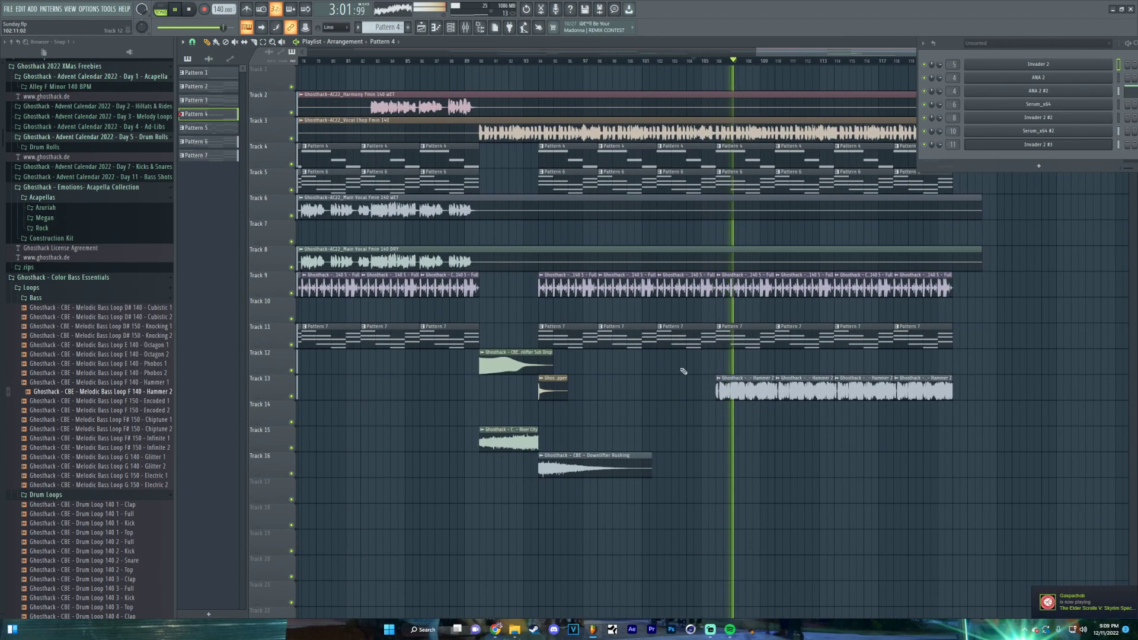
drag(953, 435, 506, 521)
key(space)
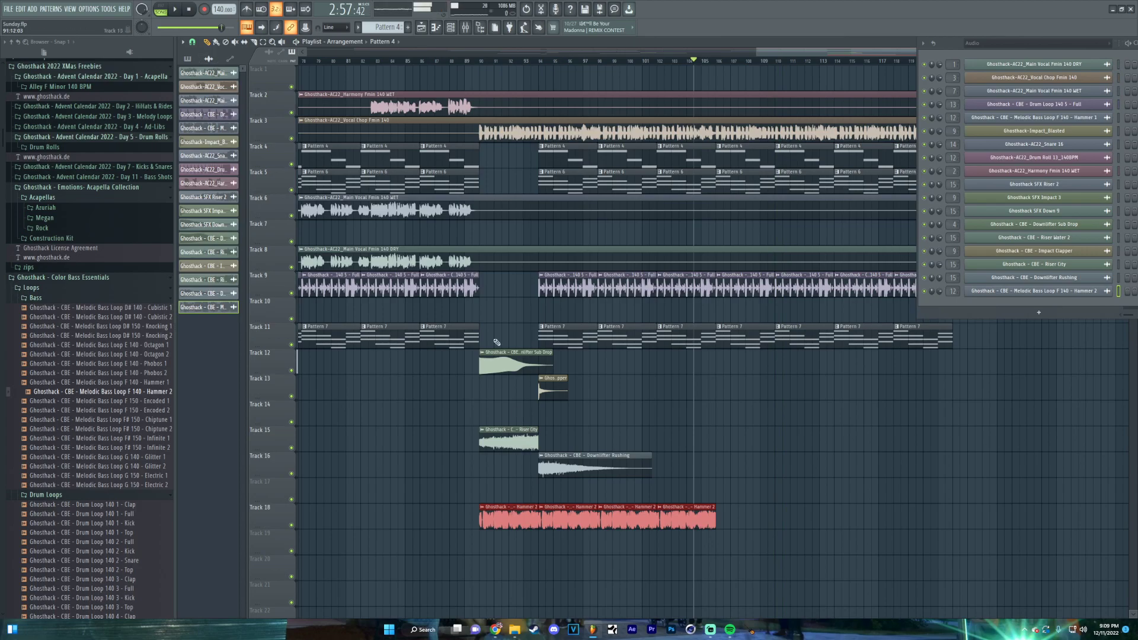
key(space)
scroll(534, 396, up, 2)
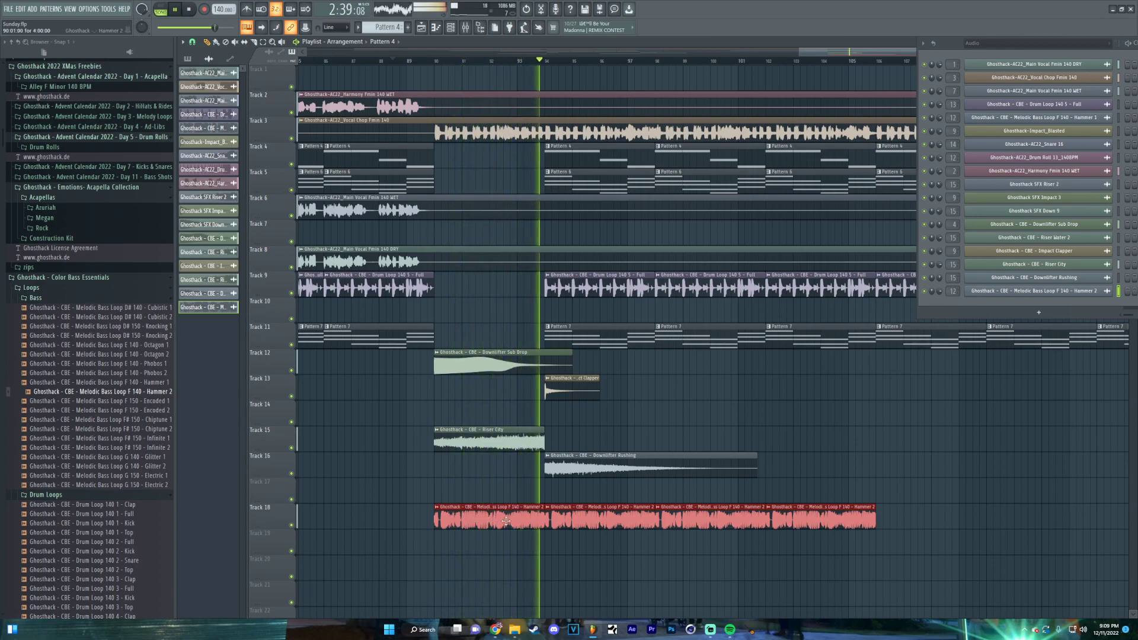
Delete all four Hammer 2 bass loop clips from Track 18 and stop playback
right_click(471, 515)
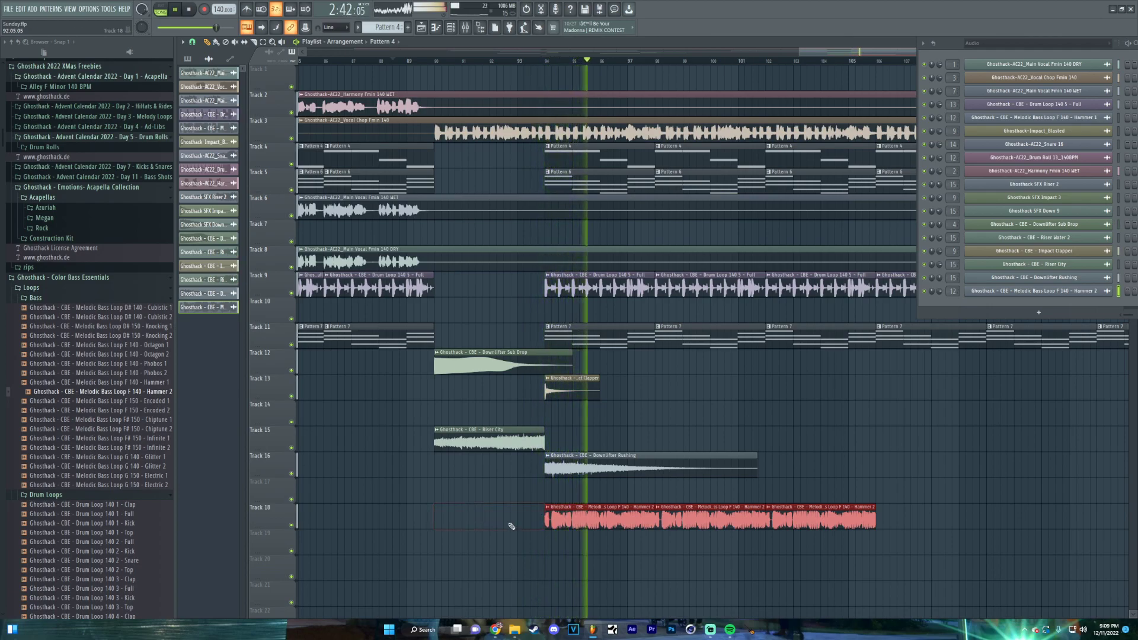
right_click(581, 521)
right_click(706, 520)
right_click(818, 520)
key(space)
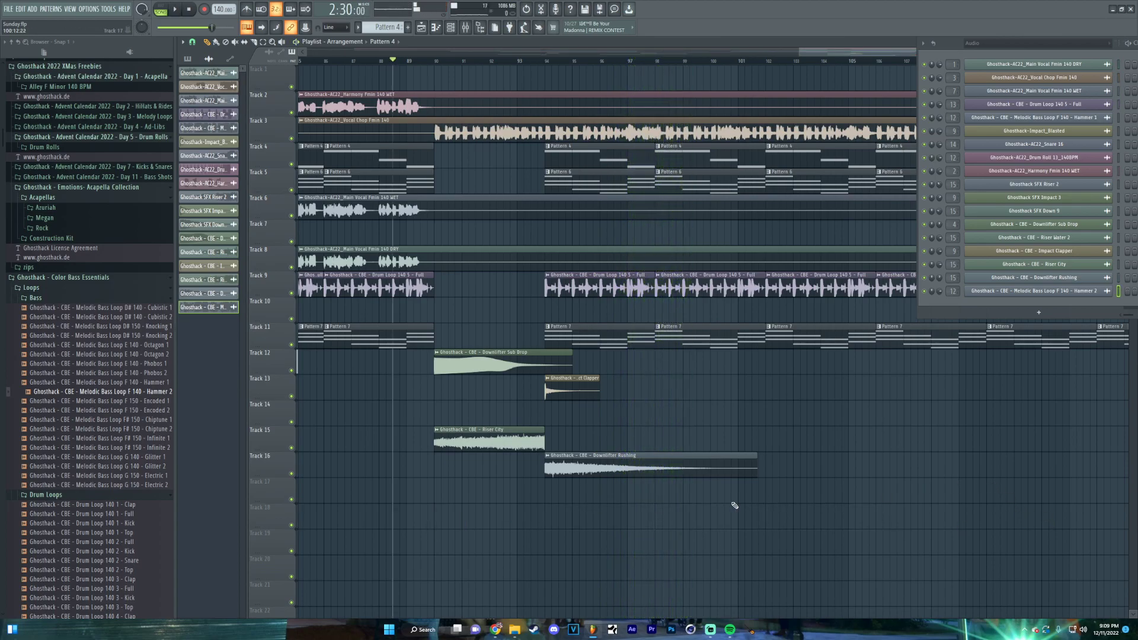
Listen through the arrangement from bar 58 to the transition at bar 90, examining how the sections flow
scroll(514, 489, left, 10)
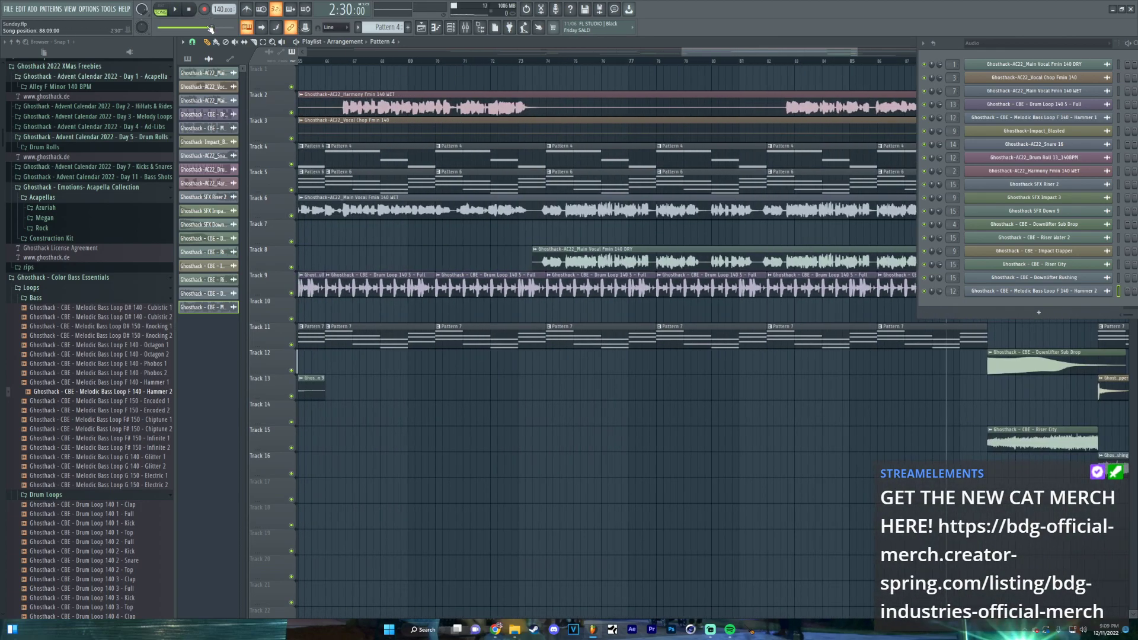
scroll(593, 356, left, 8)
click(607, 60)
click(176, 9)
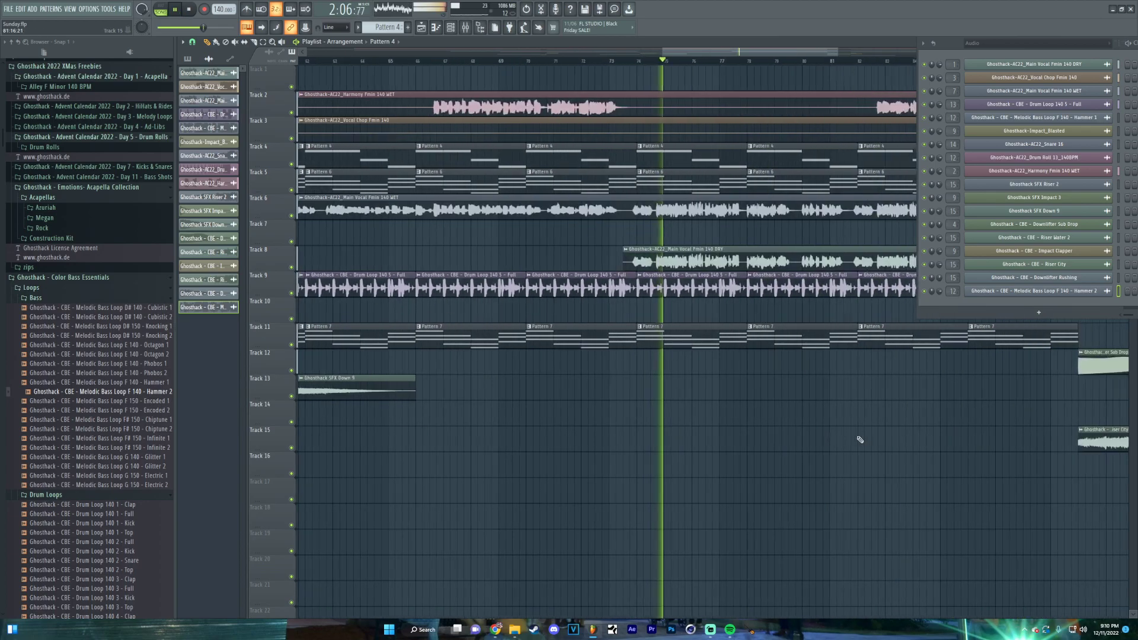
scroll(666, 455, down, 3)
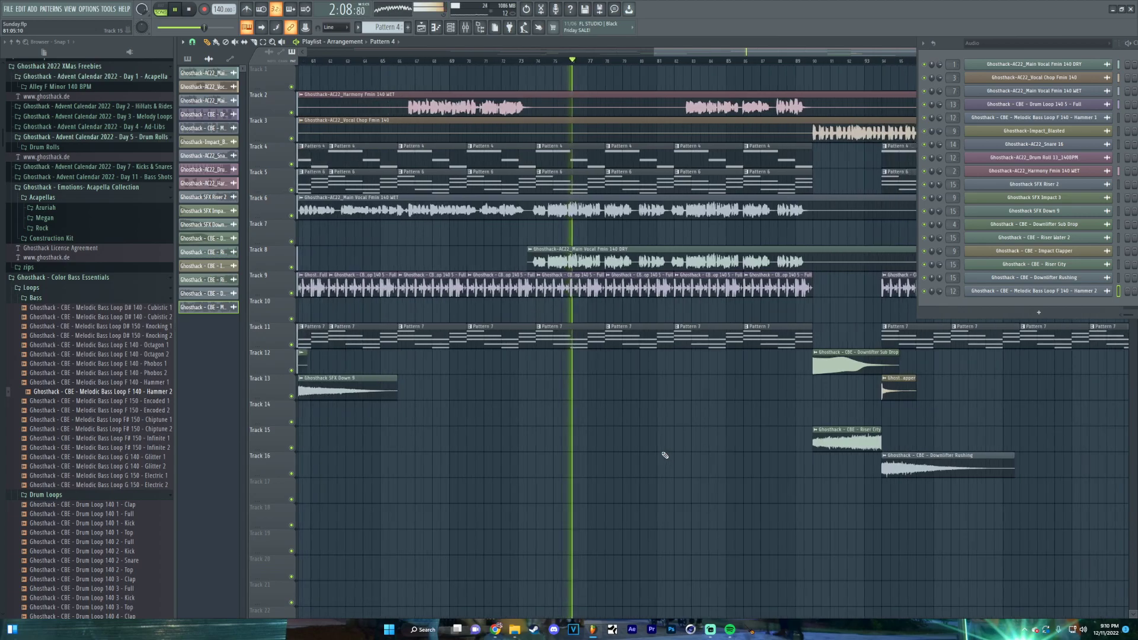
scroll(554, 462, down, 4)
drag(725, 503, 546, 534)
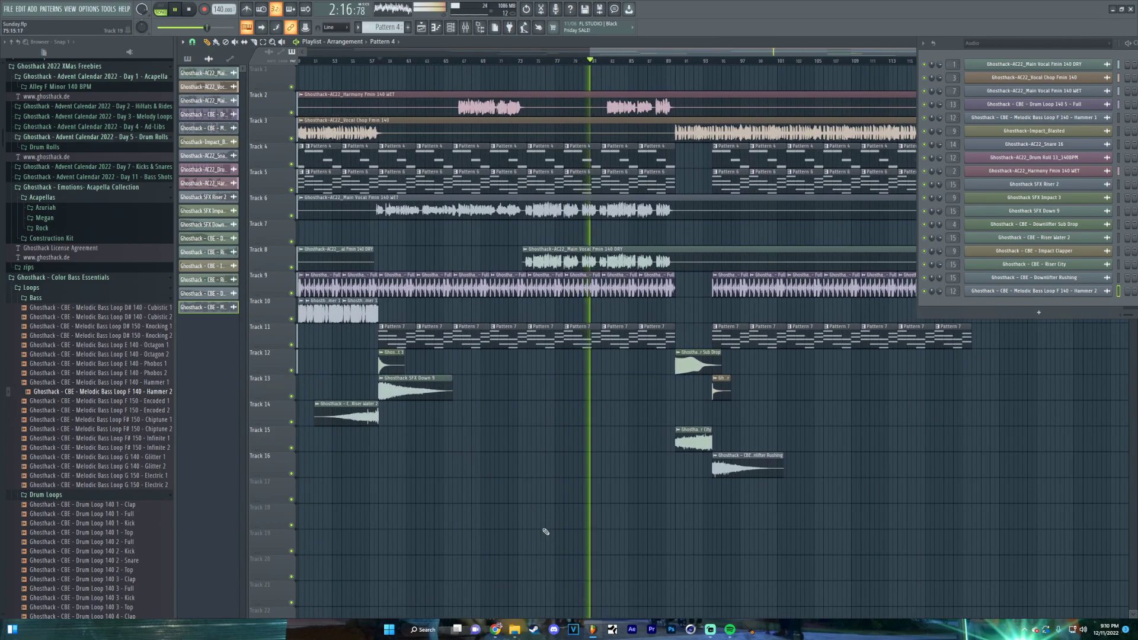
key(space)
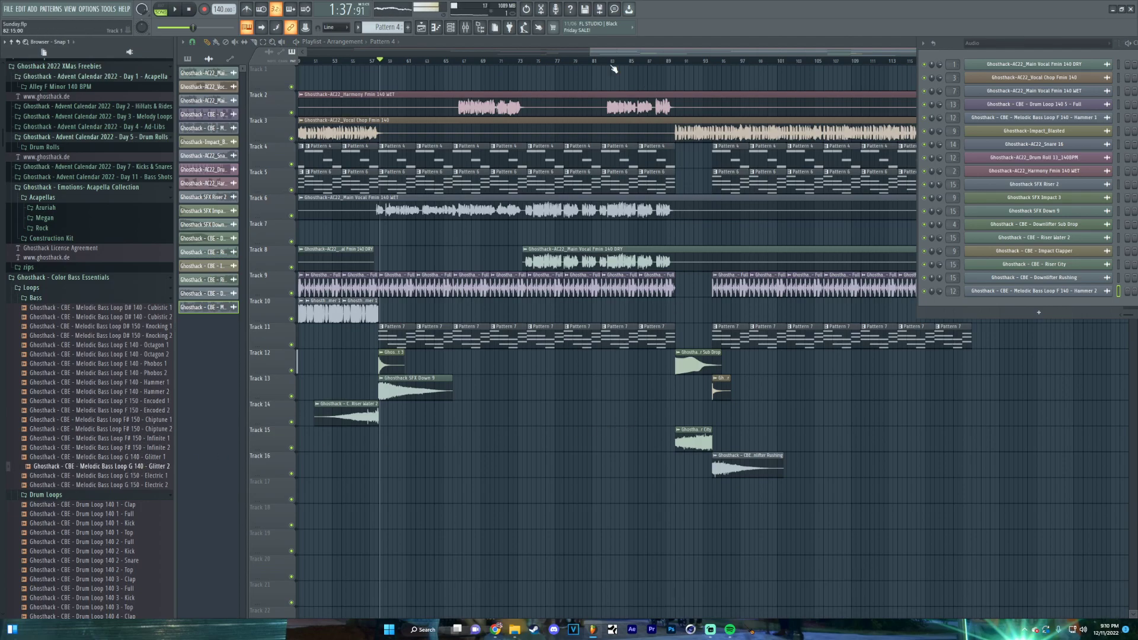
key(space)
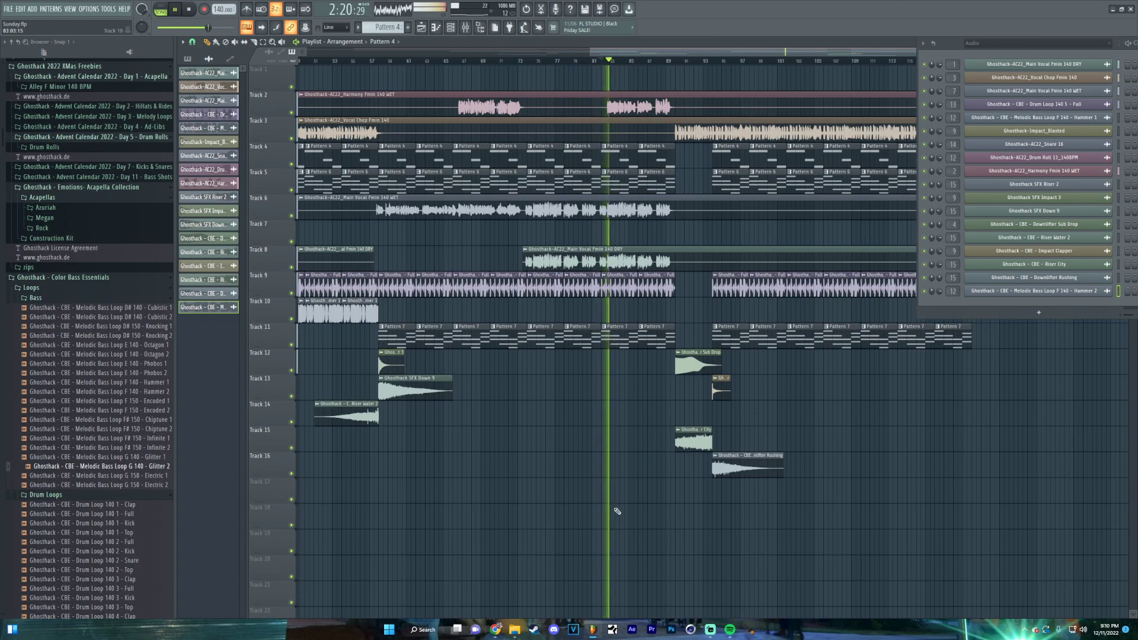
scroll(616, 478, up, 3)
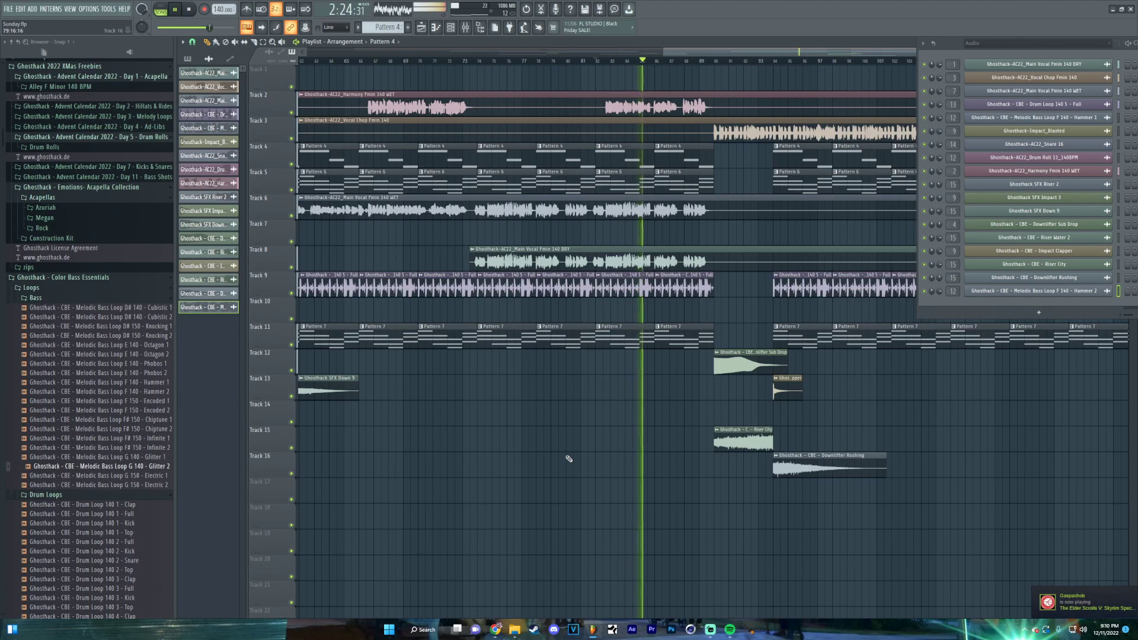
drag(621, 449, 445, 492)
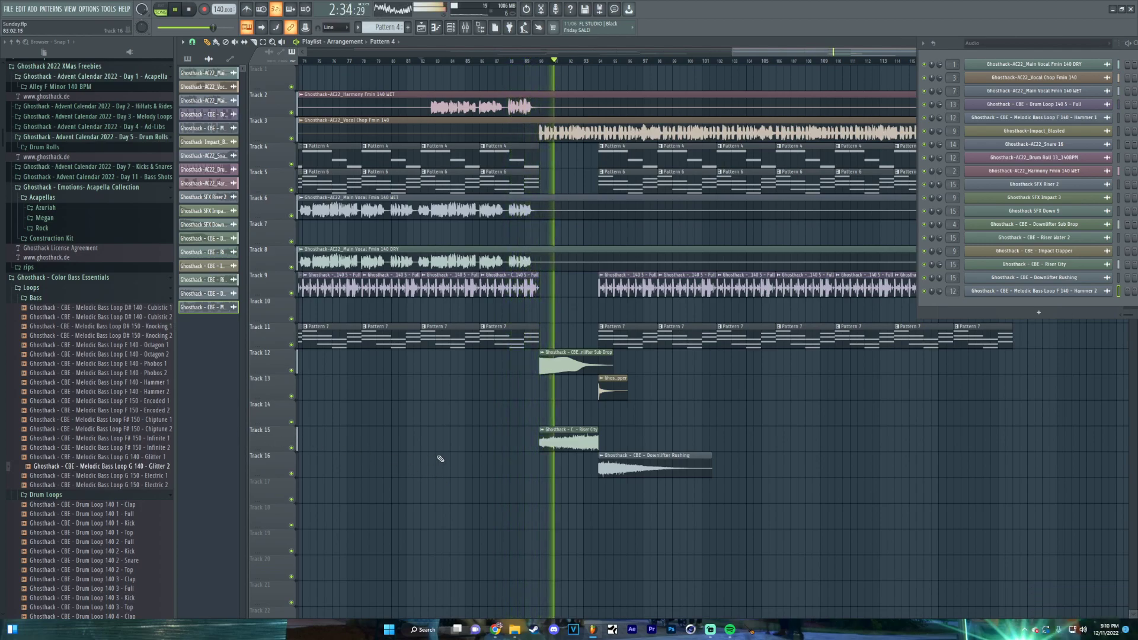
Collapse the Ghosthack - Color Bass Essentials folder in the sample browser
click(69, 278)
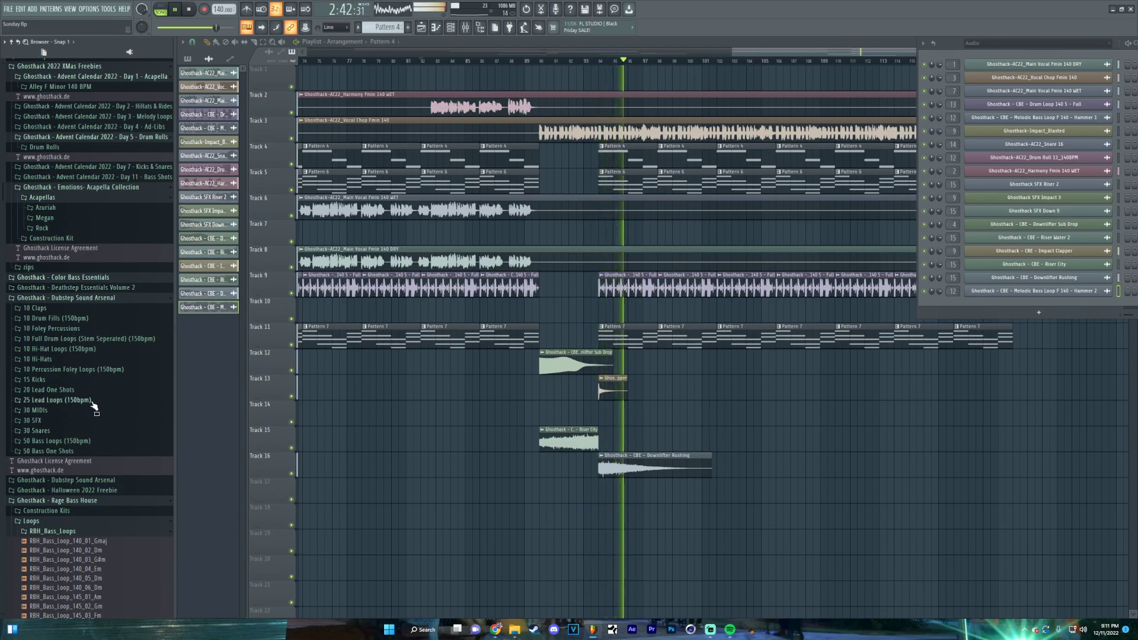
scroll(59, 267, up, 6)
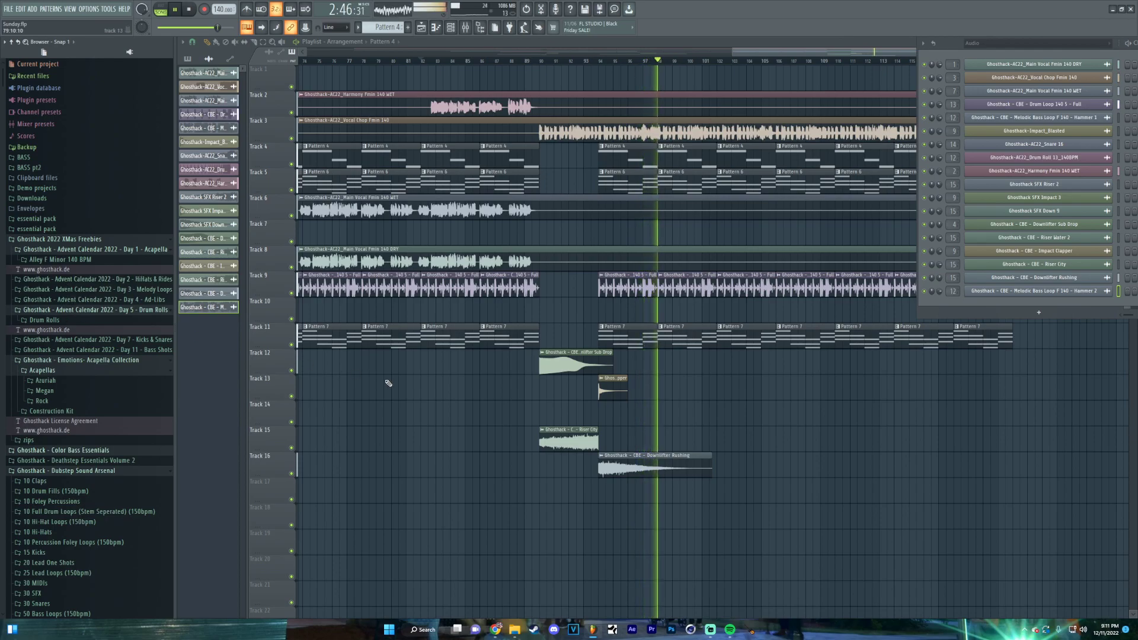
Listen through the final section and examine how its clips end around bar 122
ctrl+scroll(386, 381, down, 3)
scroll(477, 402, down, 1)
scroll(597, 421, right, 2)
scroll(597, 421, right, 3)
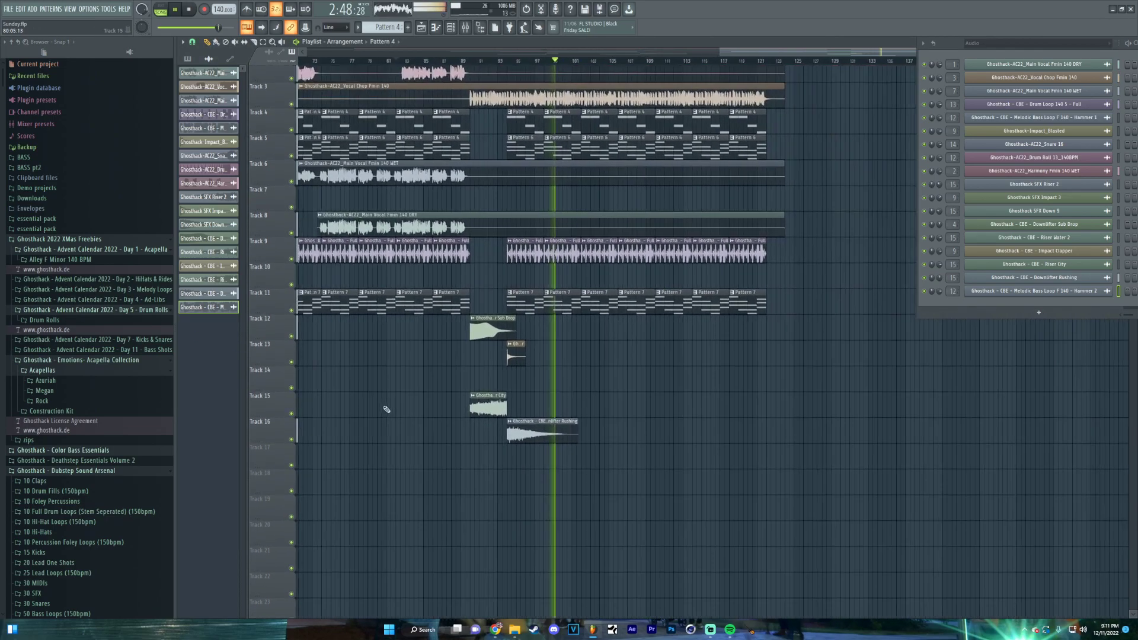
scroll(593, 463, right, 1)
scroll(593, 463, up, 1)
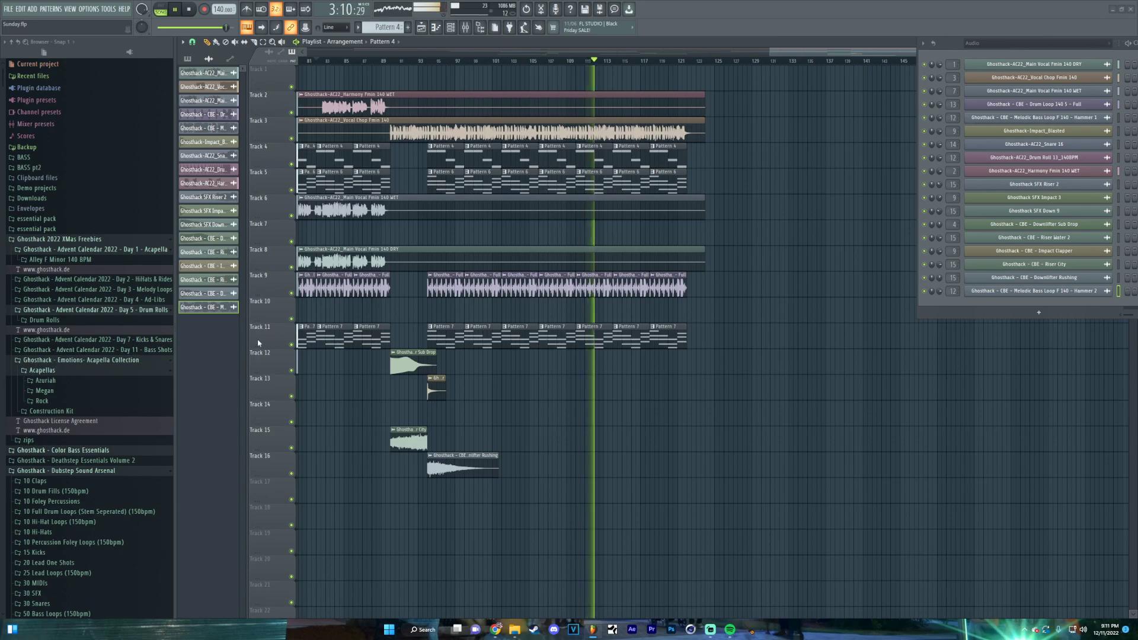
scroll(414, 328, right, 3)
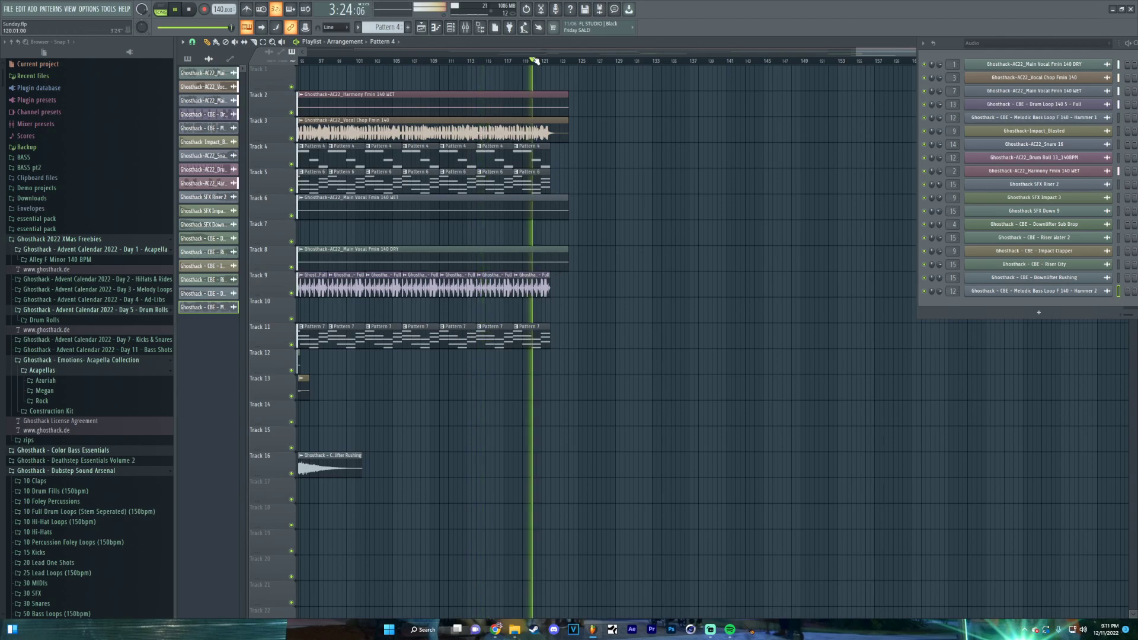
scroll(543, 402, up, 3)
scroll(700, 462, up, 2)
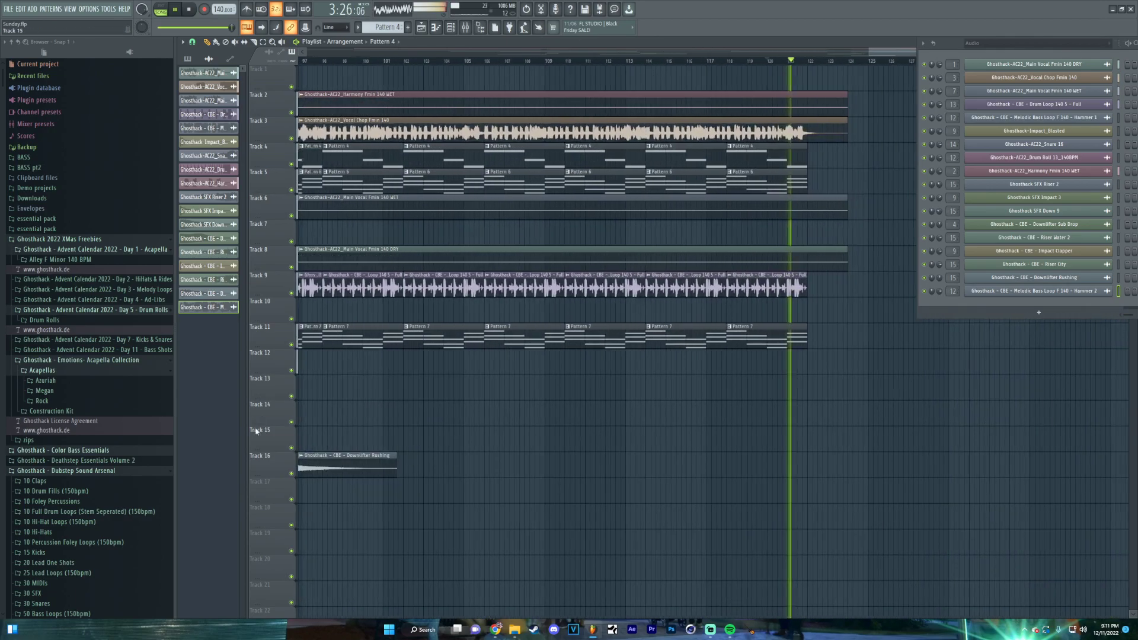
drag(701, 463, 620, 472)
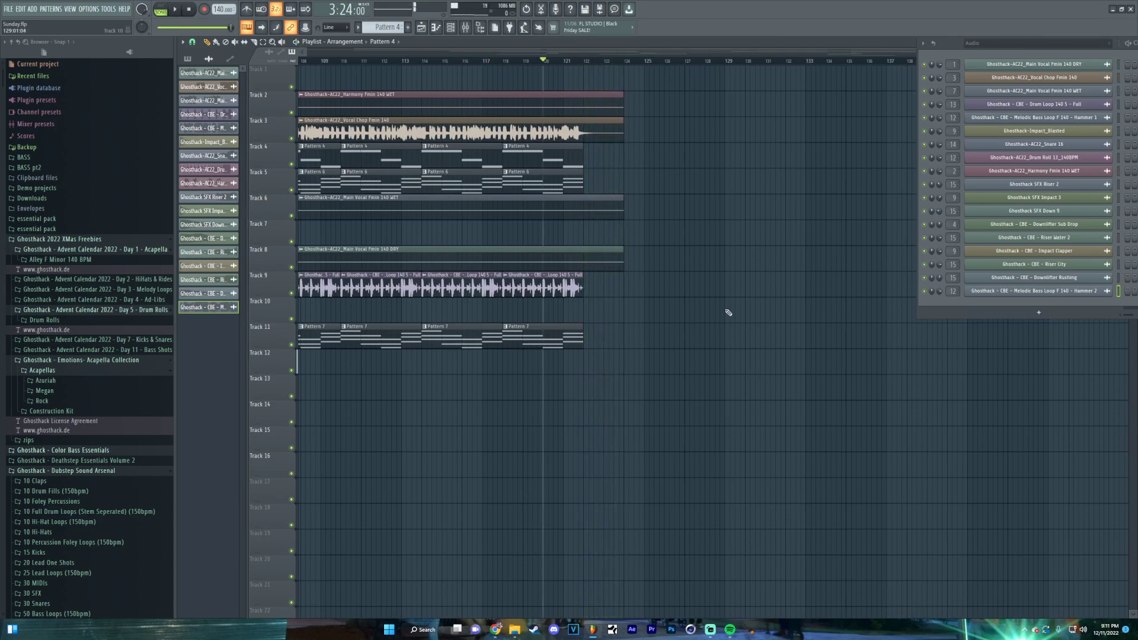
Start a new project from the Basic 808 with limiter template and collapse the Day 1 Acapella sample folder
click(9, 9)
click(16, 22)
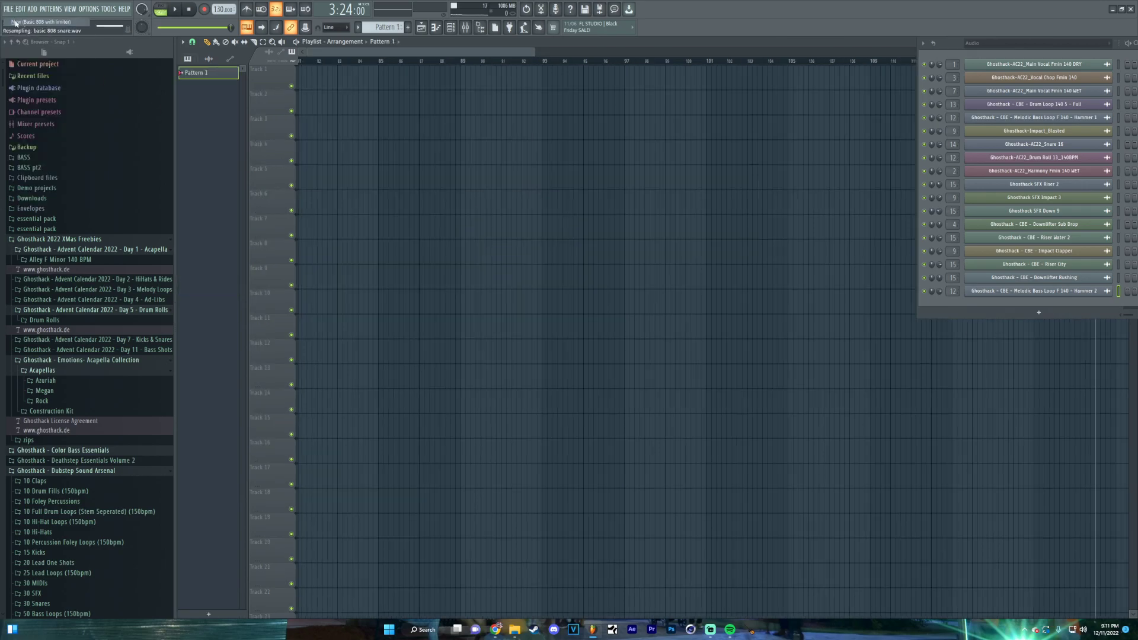
click(110, 250)
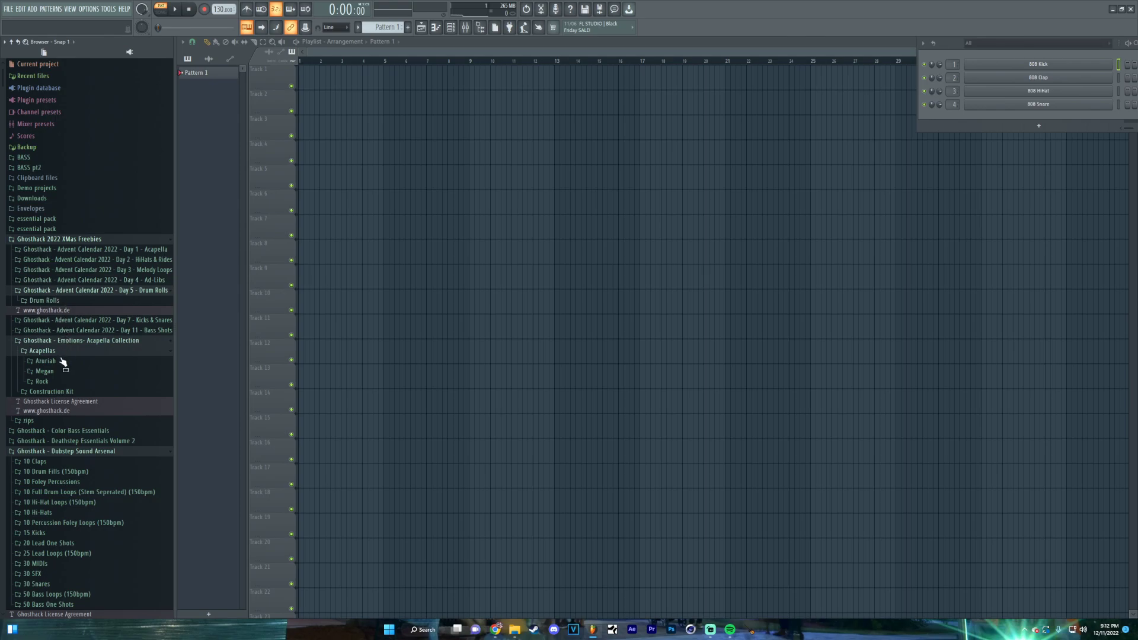
Set the tempo to 90 BPM, place the Megan 90 bpm B Minor Main Vocal WET (Remastered) on Track 1 at bar 1, and play it
click(44, 372)
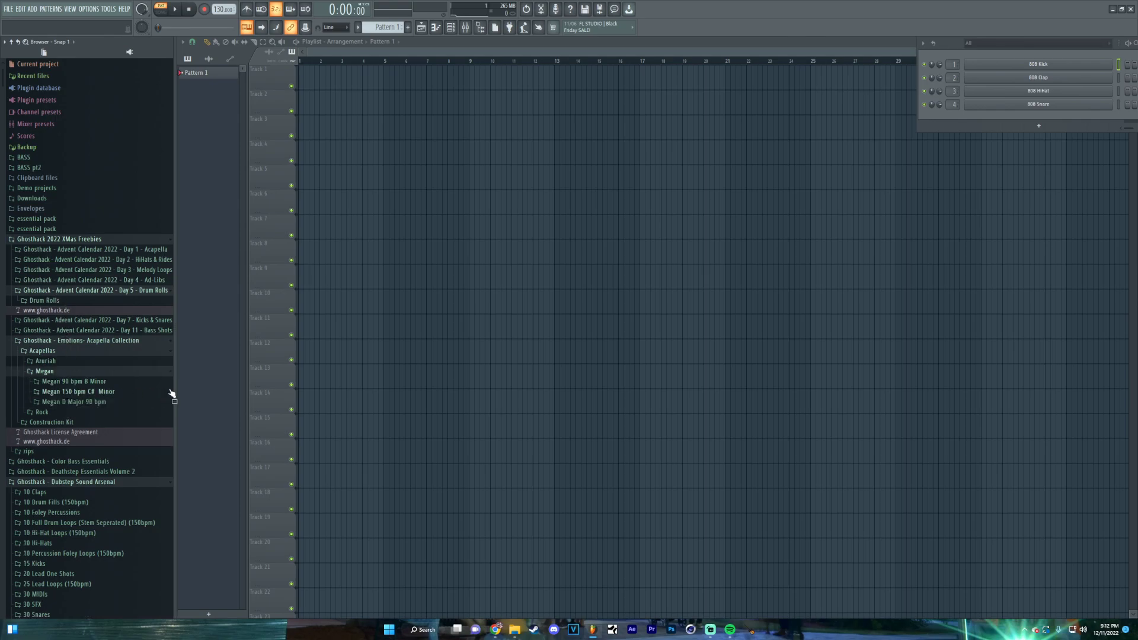
click(98, 382)
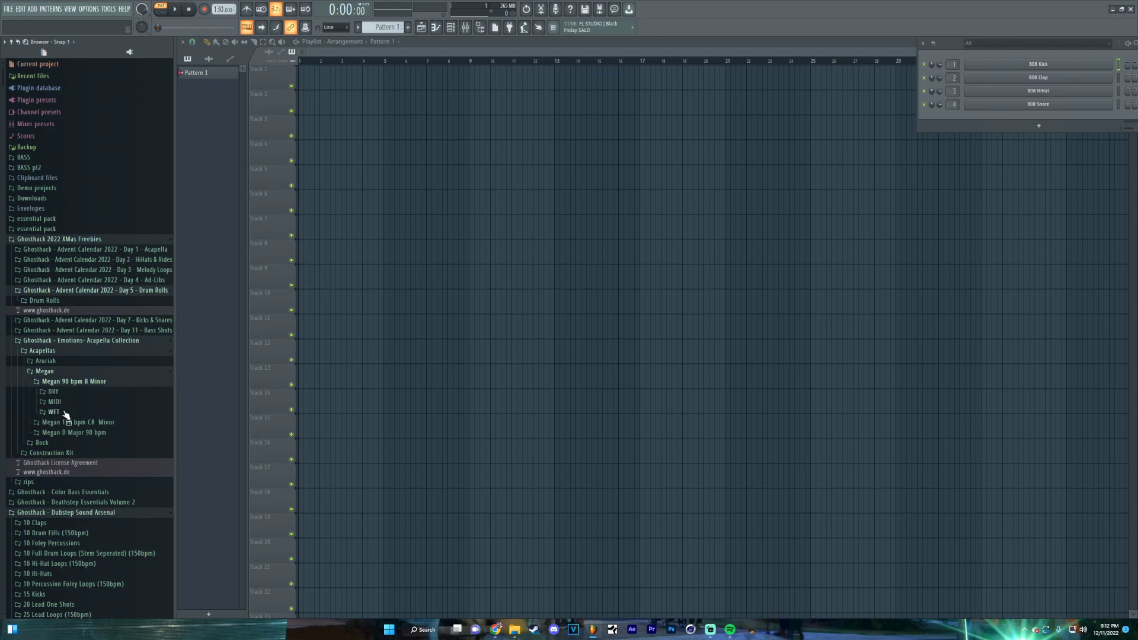
click(55, 413)
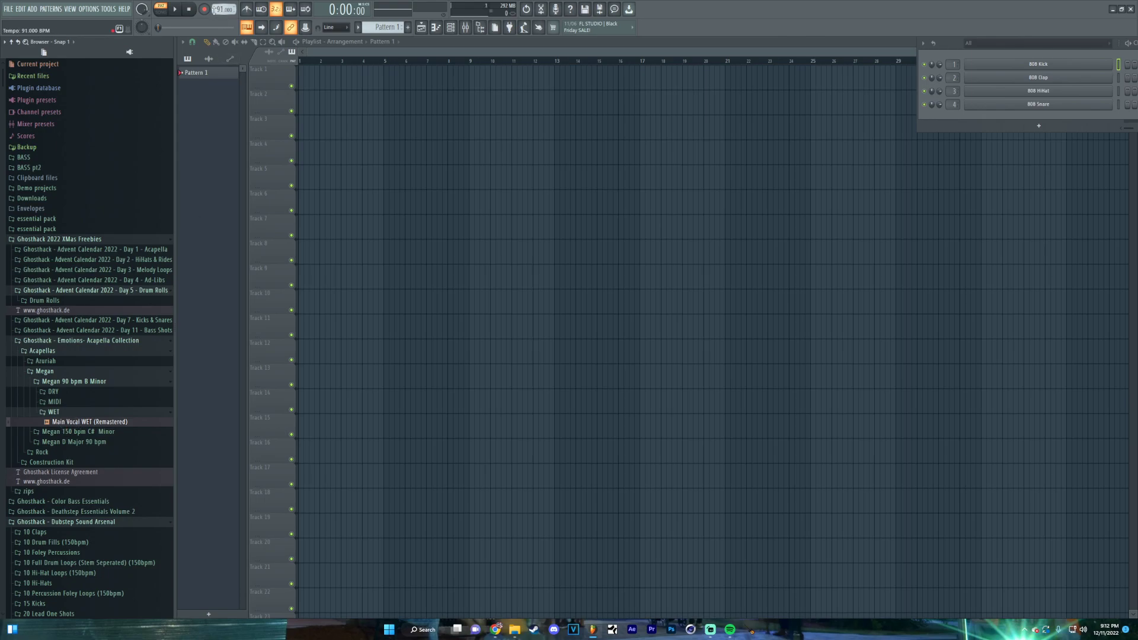
drag(97, 425, 298, 89)
click(175, 9)
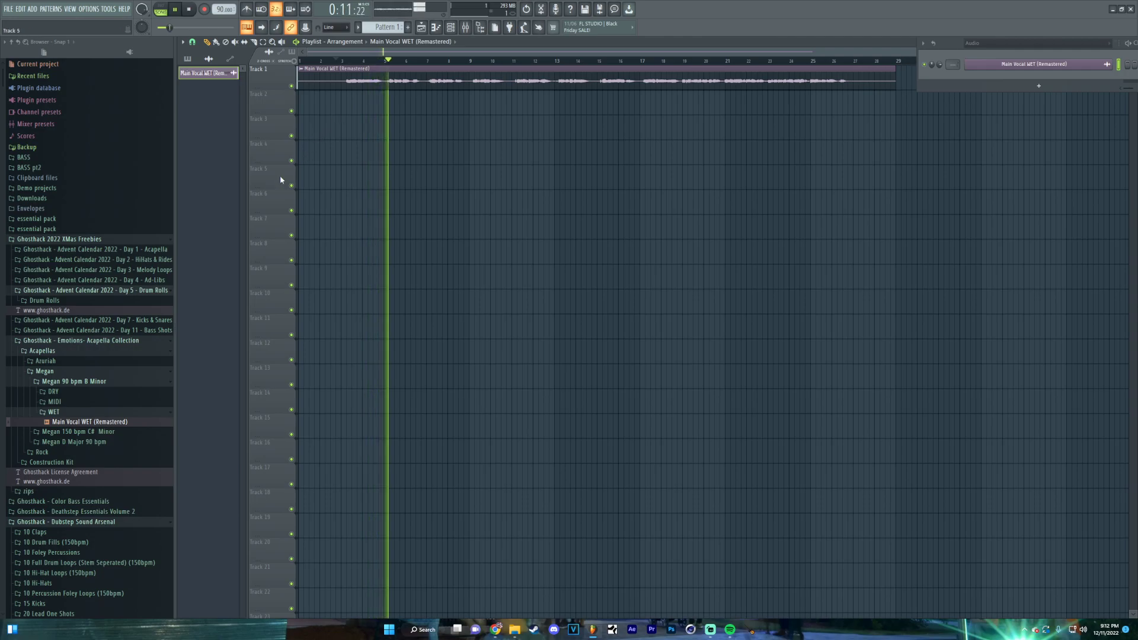
Expand the vocal's MIDI folder in the browser, and add a FLEX instrument channel routed to mixer track 5
click(70, 406)
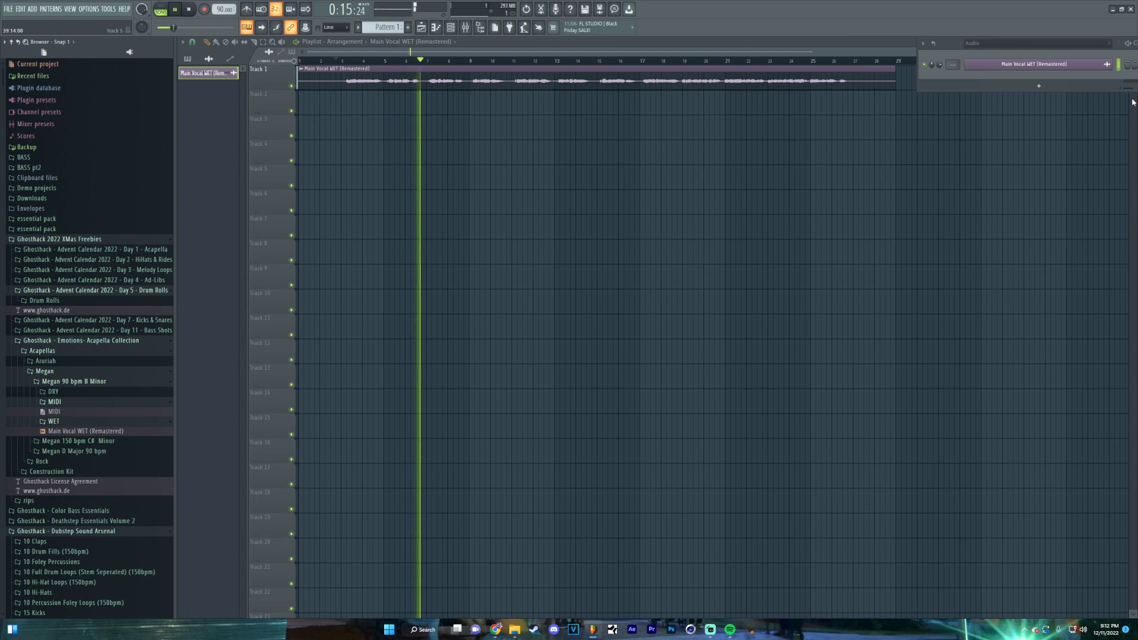
click(1047, 87)
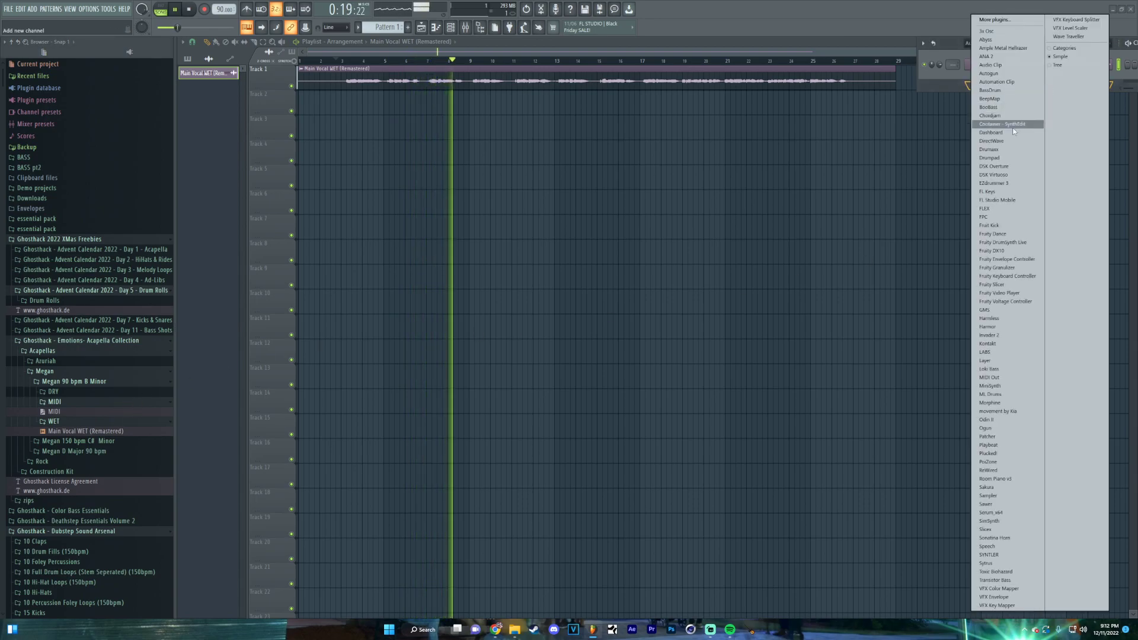
click(1004, 209)
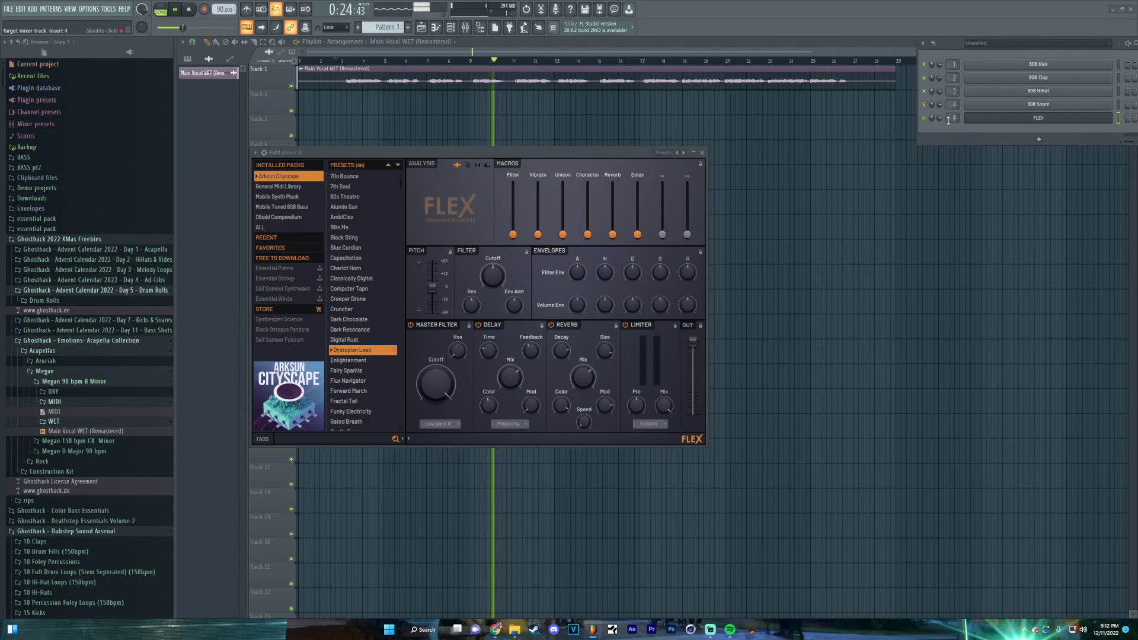
right_click(969, 117)
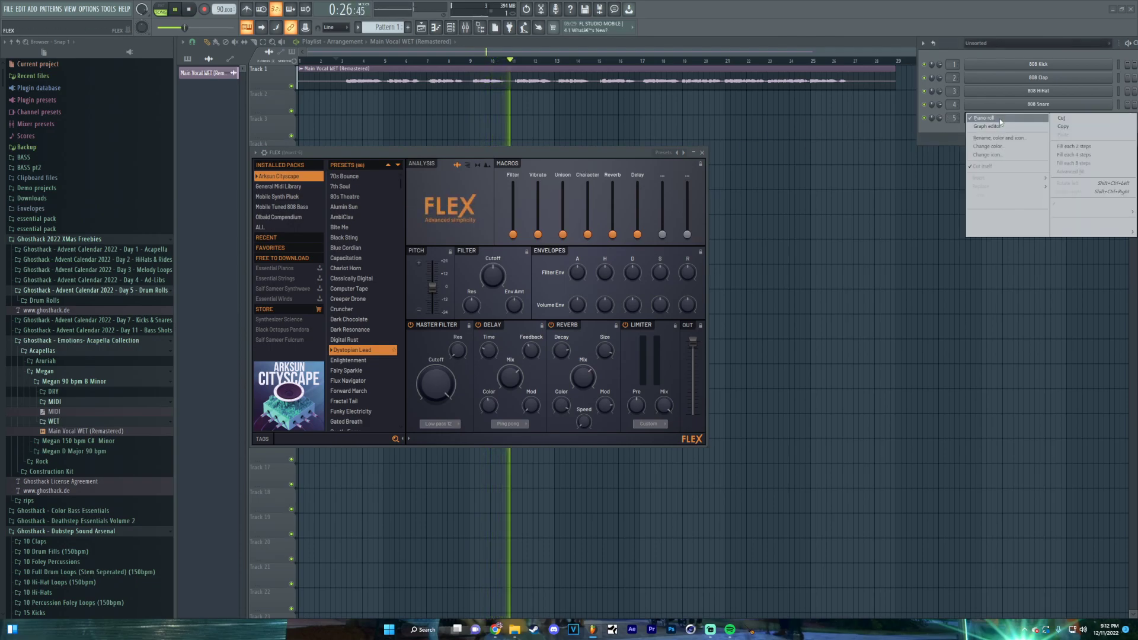
key(Escape)
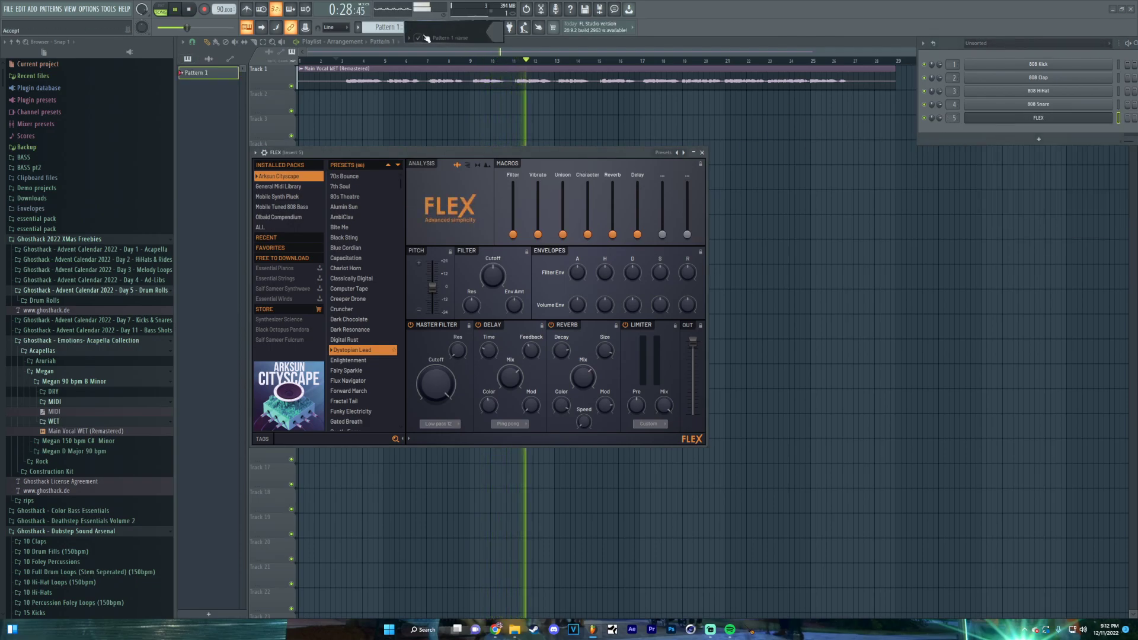
Load the vocal's MIDI file into FLEX, place Pattern 1 on Track 2 at bar 1, and stop playback
click(74, 414)
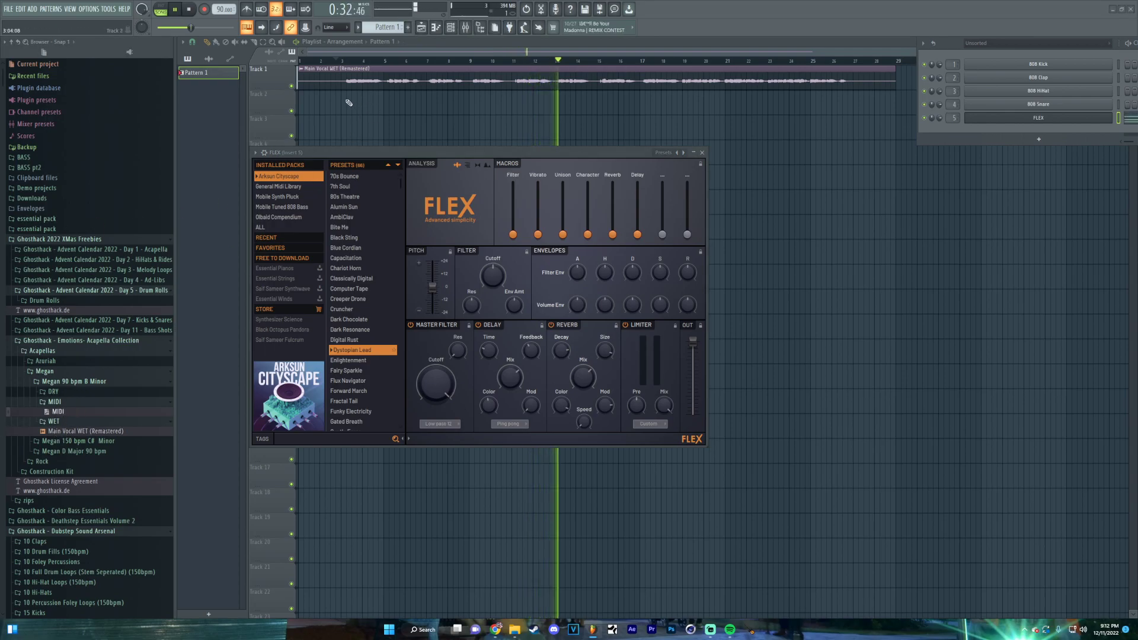
click(301, 102)
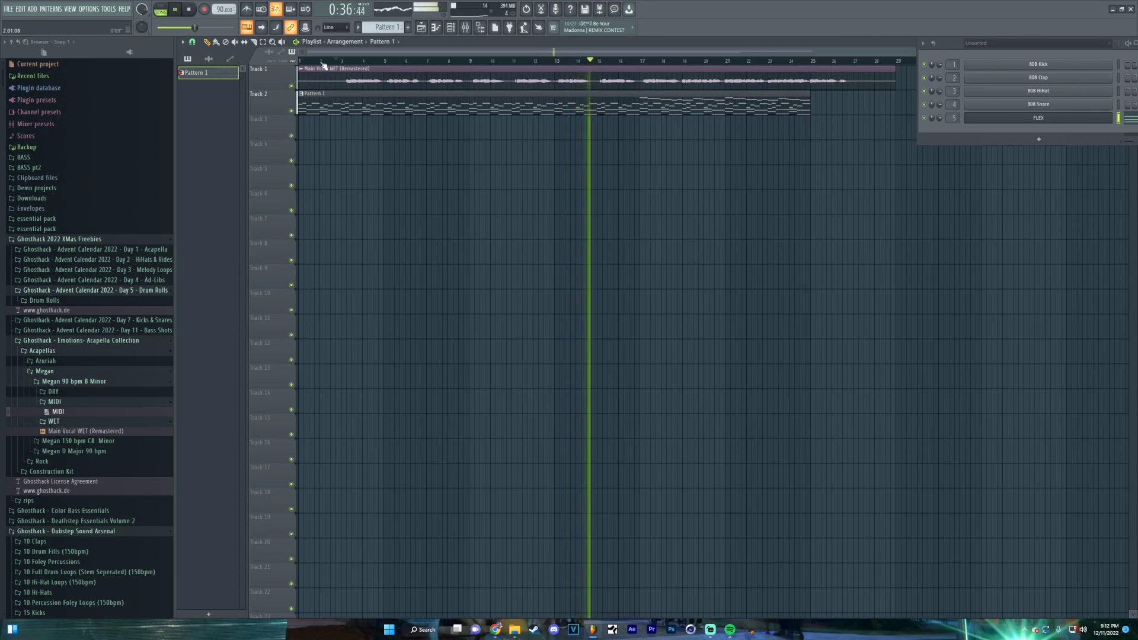
key(space)
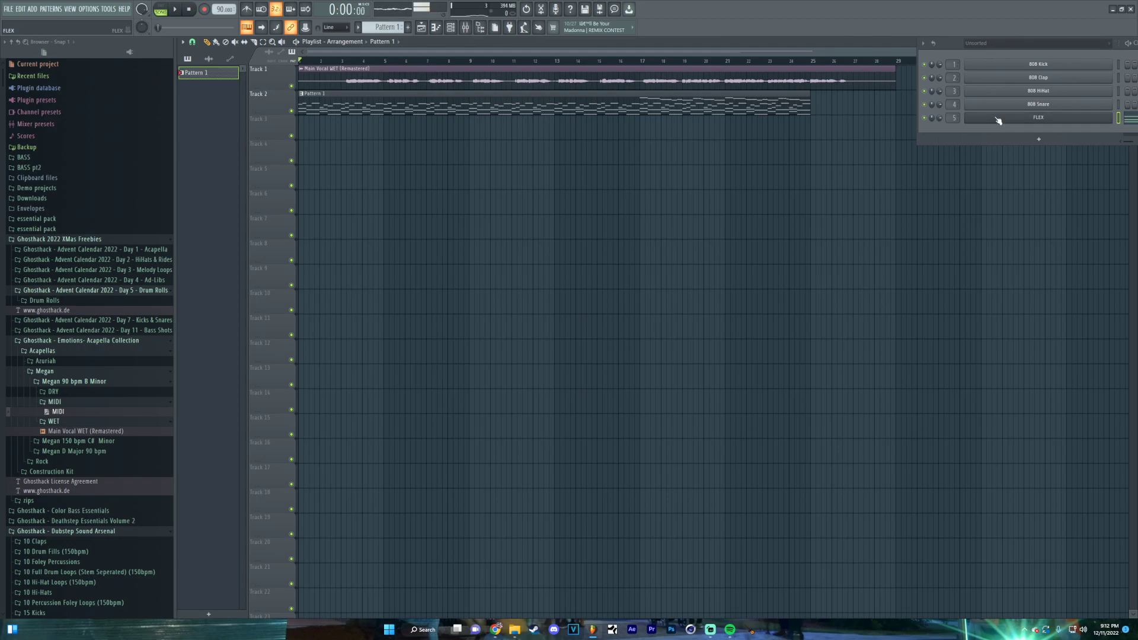
Audition the FLEX presets Digital Rust, Dark Resonance, Dark Chocolate and Cruncher while the vocal and chords play
click(998, 119)
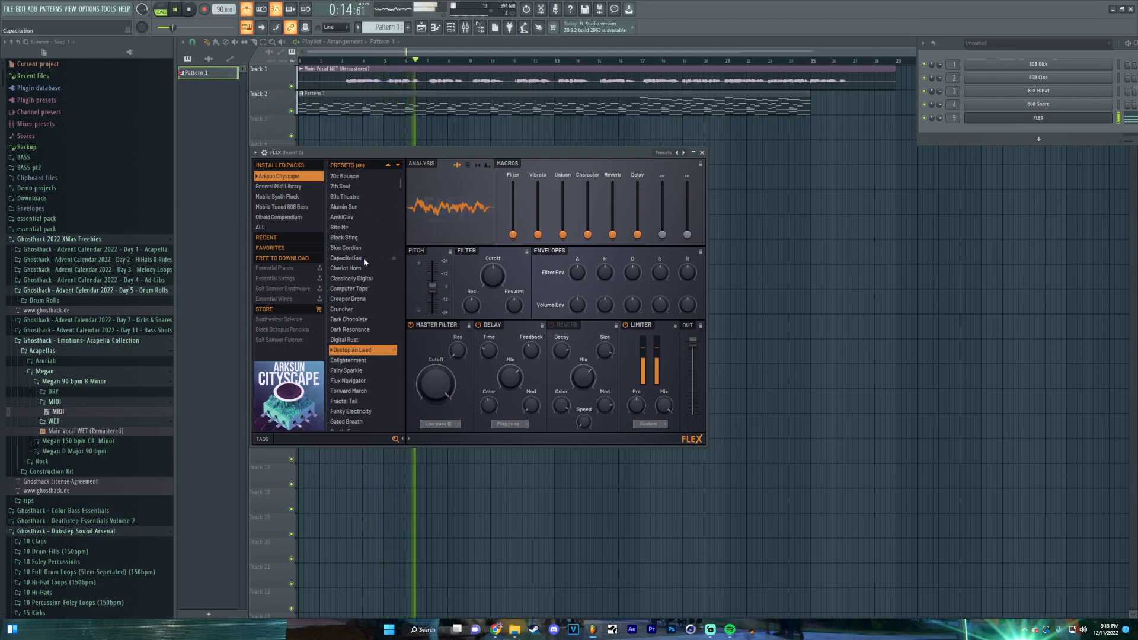
click(343, 340)
key(space)
click(343, 340)
key(space)
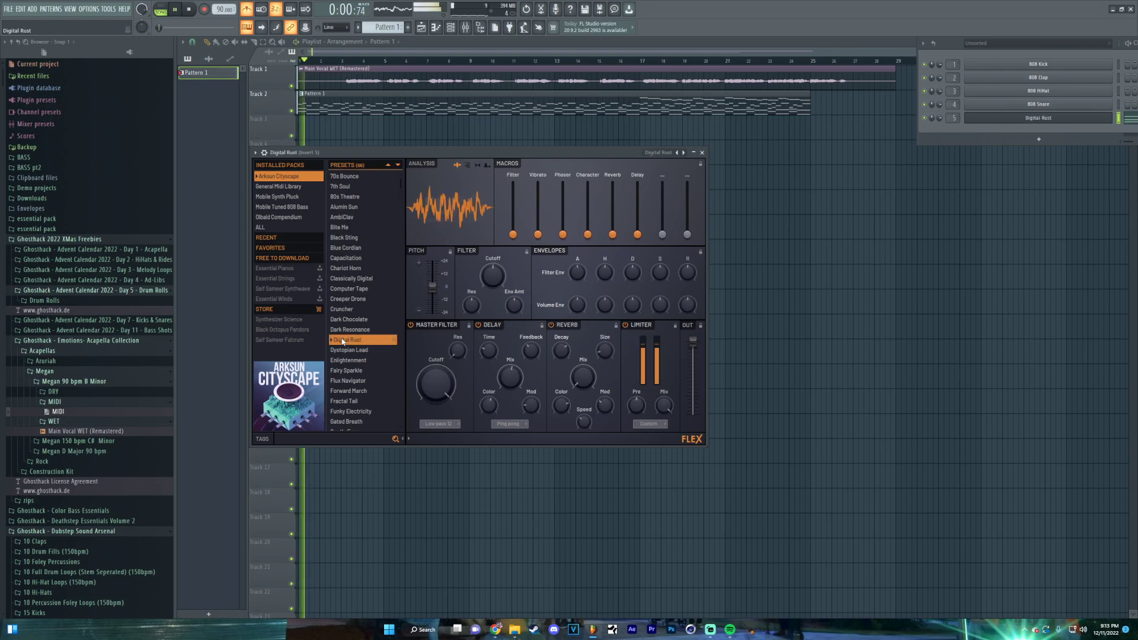
click(350, 330)
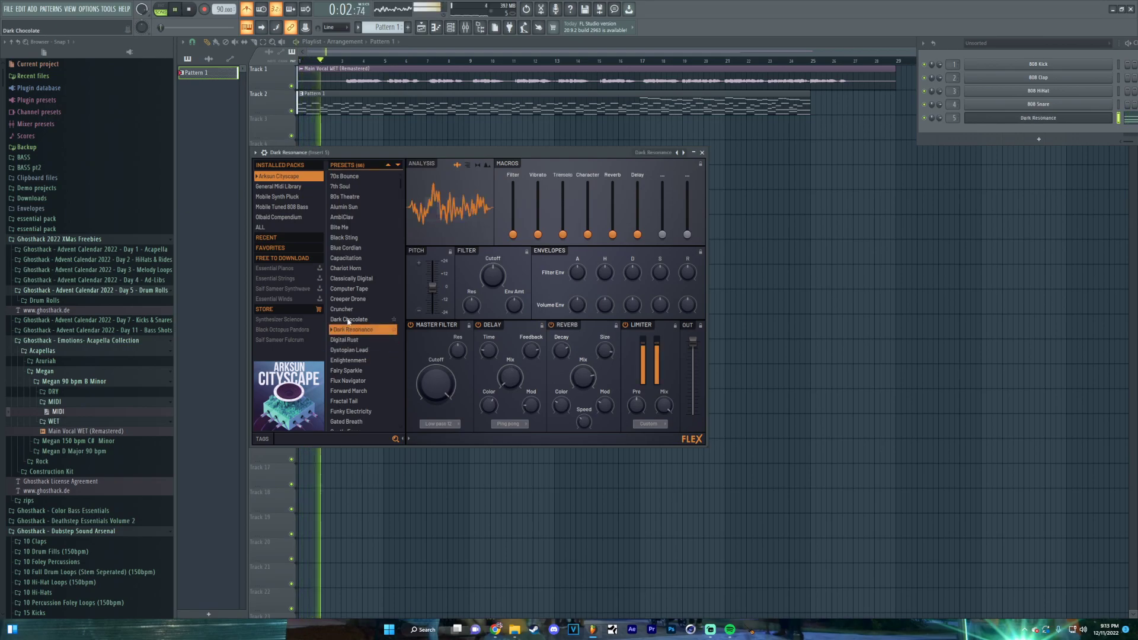
click(348, 319)
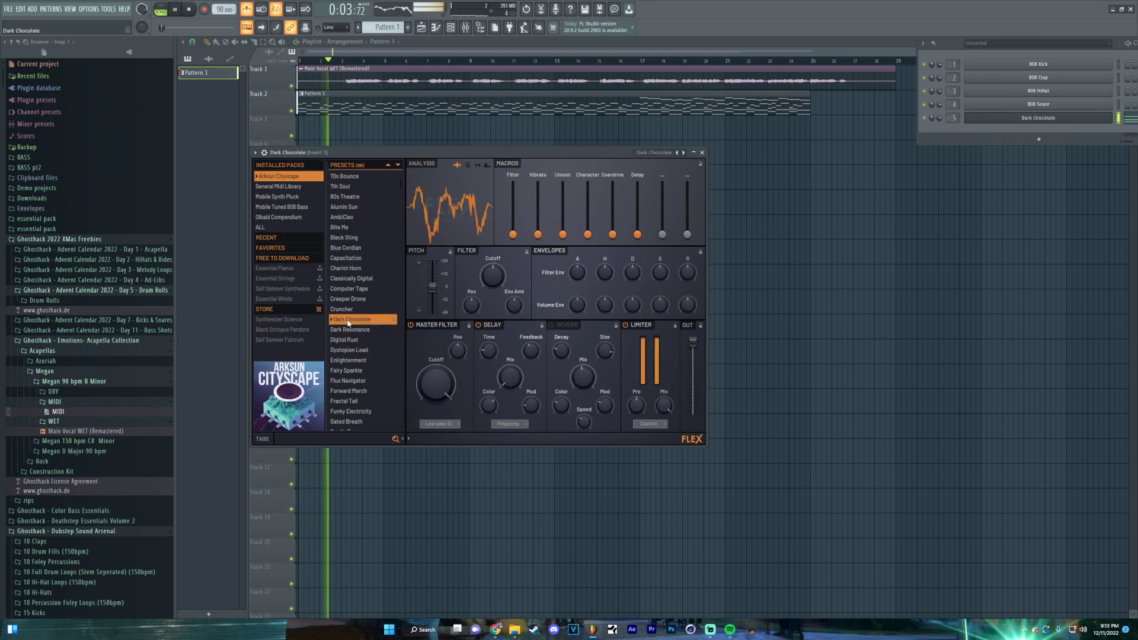
click(348, 309)
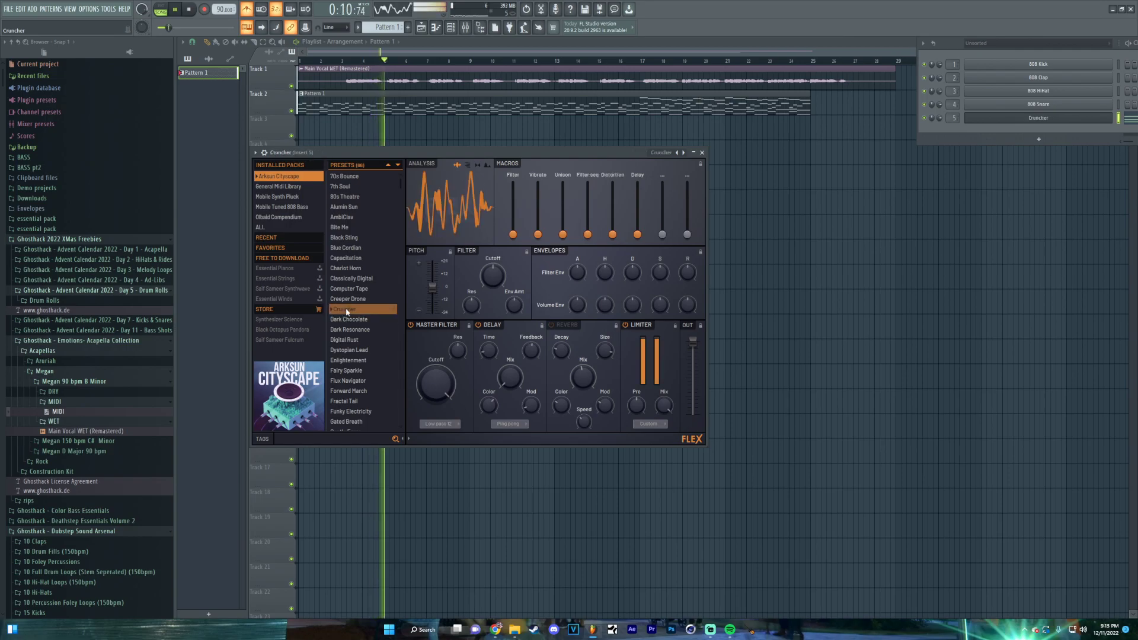
Audition more FLEX presets from Creeper Drone up through Computer Tape, Classically Digital, Chariot Horn and Blue Cordian to Black Sting
click(350, 299)
click(352, 289)
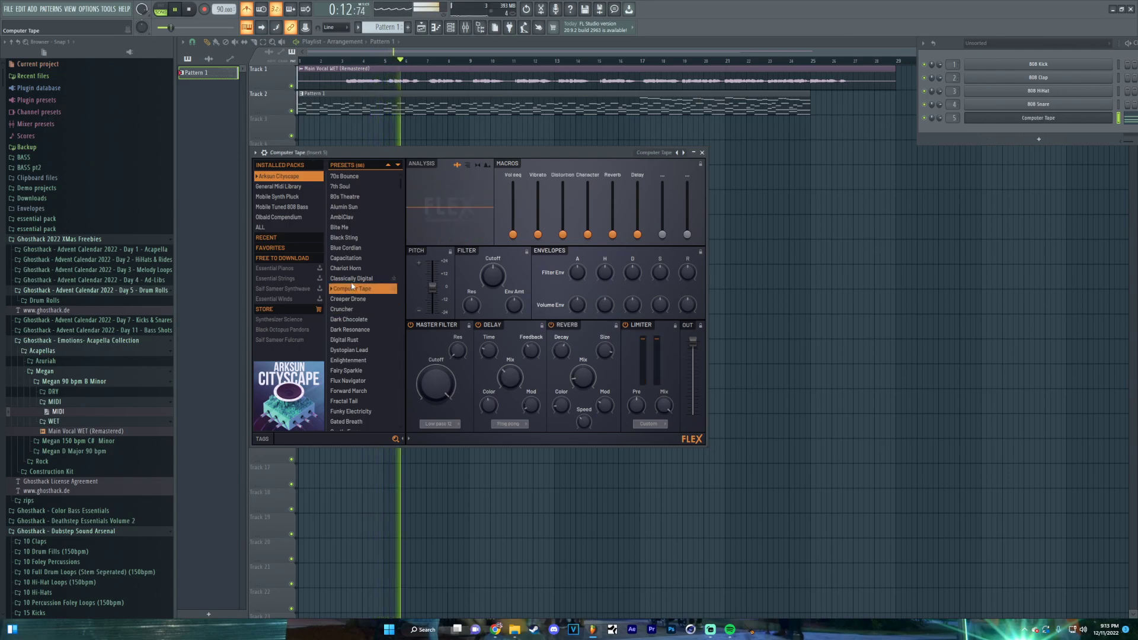
click(354, 278)
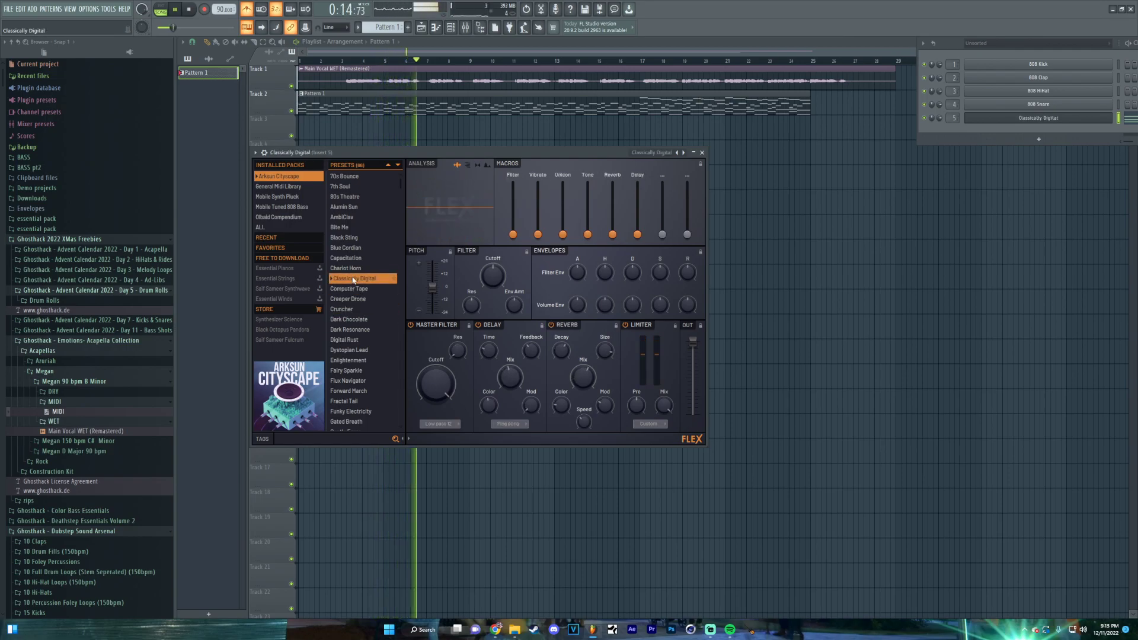
click(353, 269)
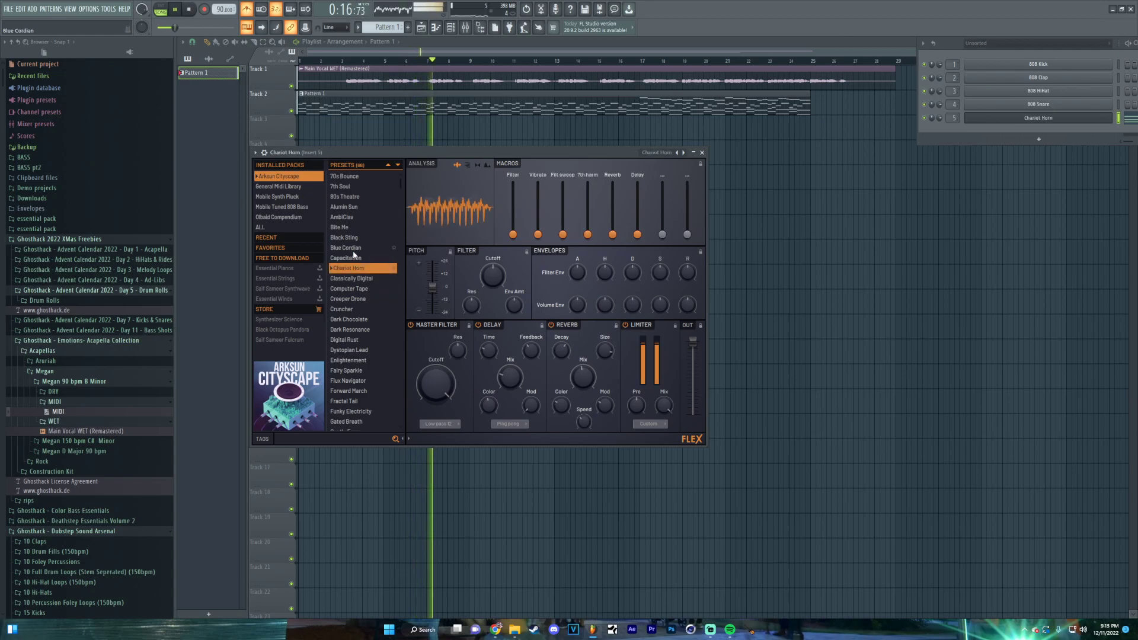
click(358, 249)
click(356, 239)
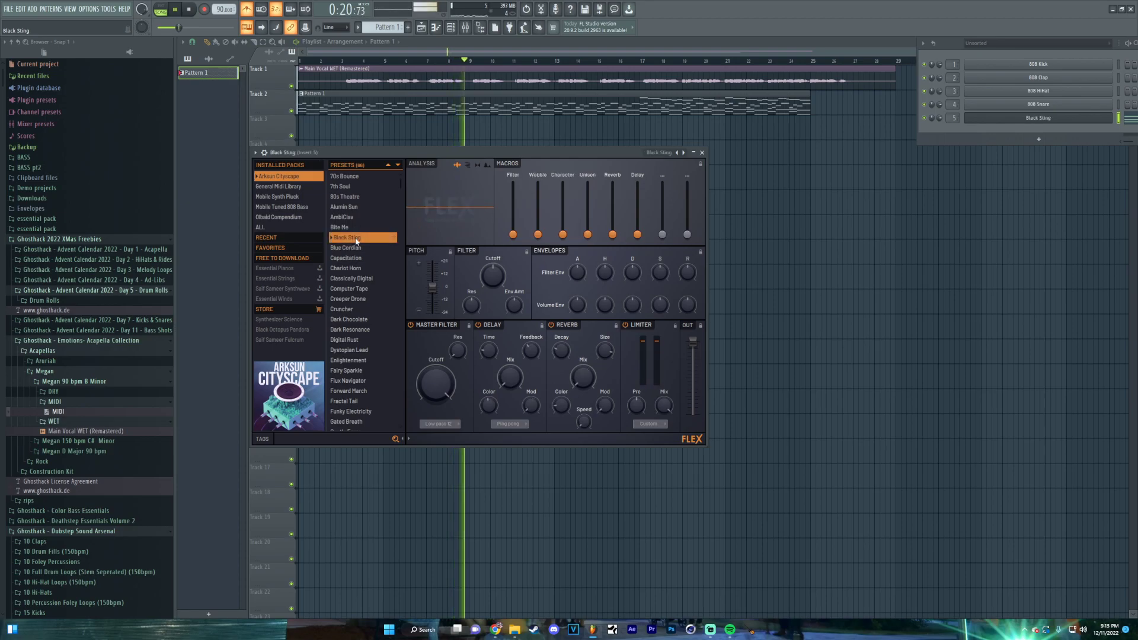
Show all channels, route the vocal to mixer track 1 and FLEX to mixer track 2, and restart playback
click(1018, 44)
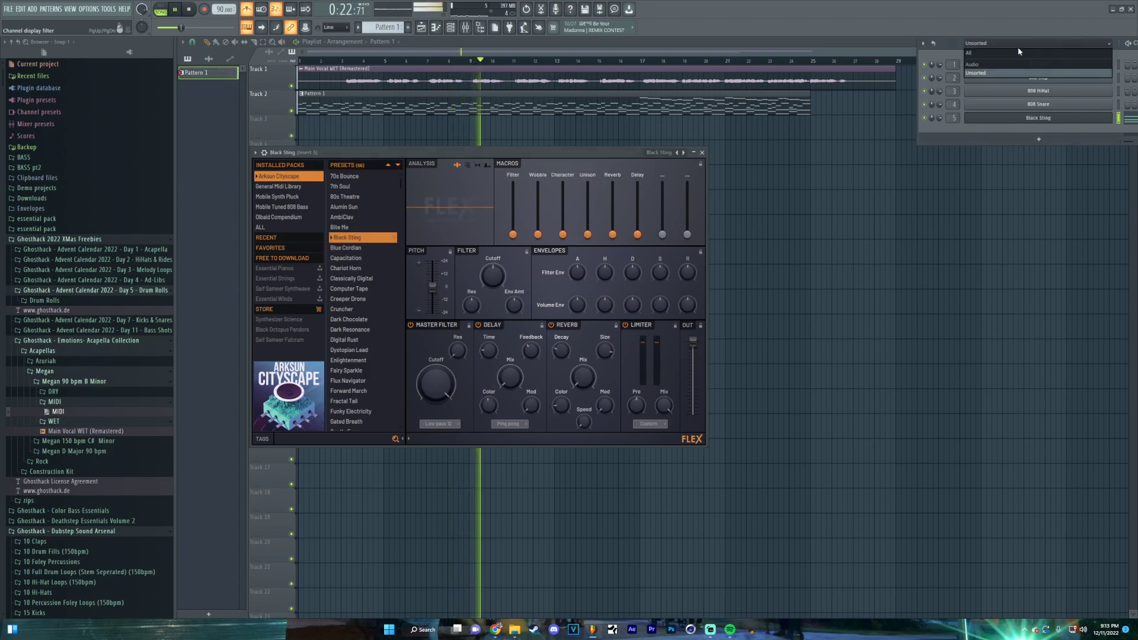
click(1023, 53)
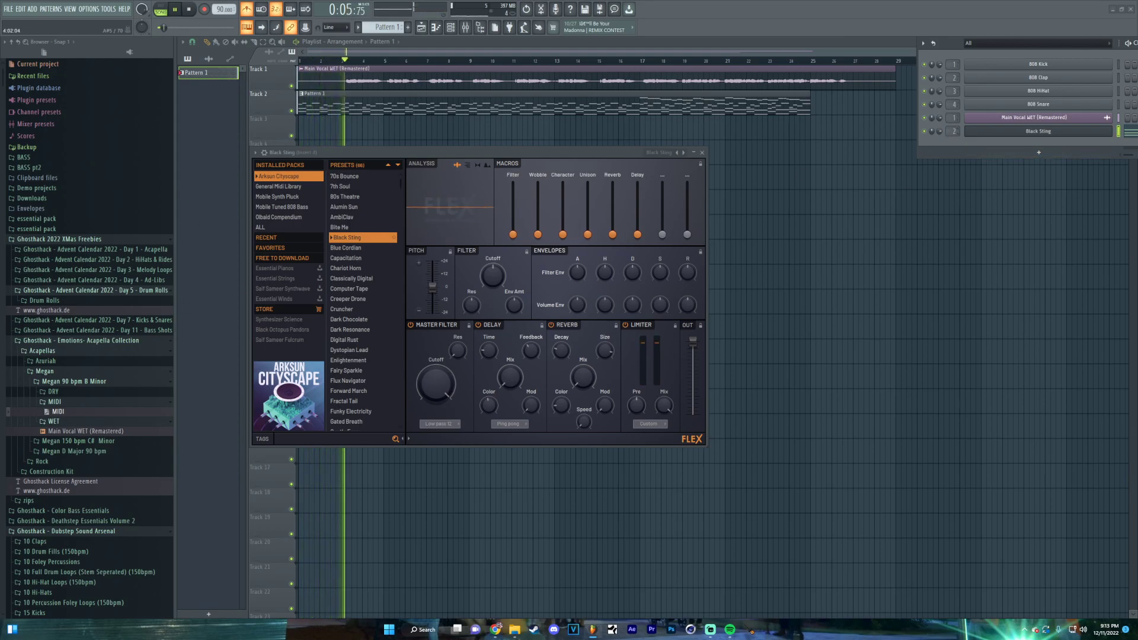
key(space)
key(space)
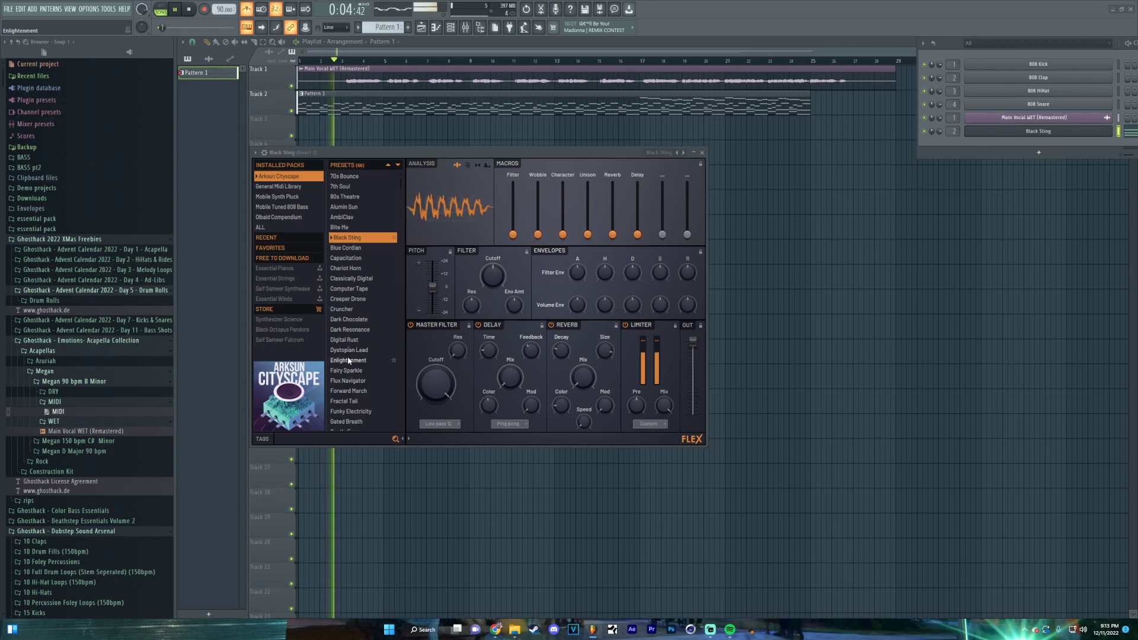
Load the Enlightenment preset in FLEX, listen to it with the vocal up to about bar 19, and stop playback
click(349, 360)
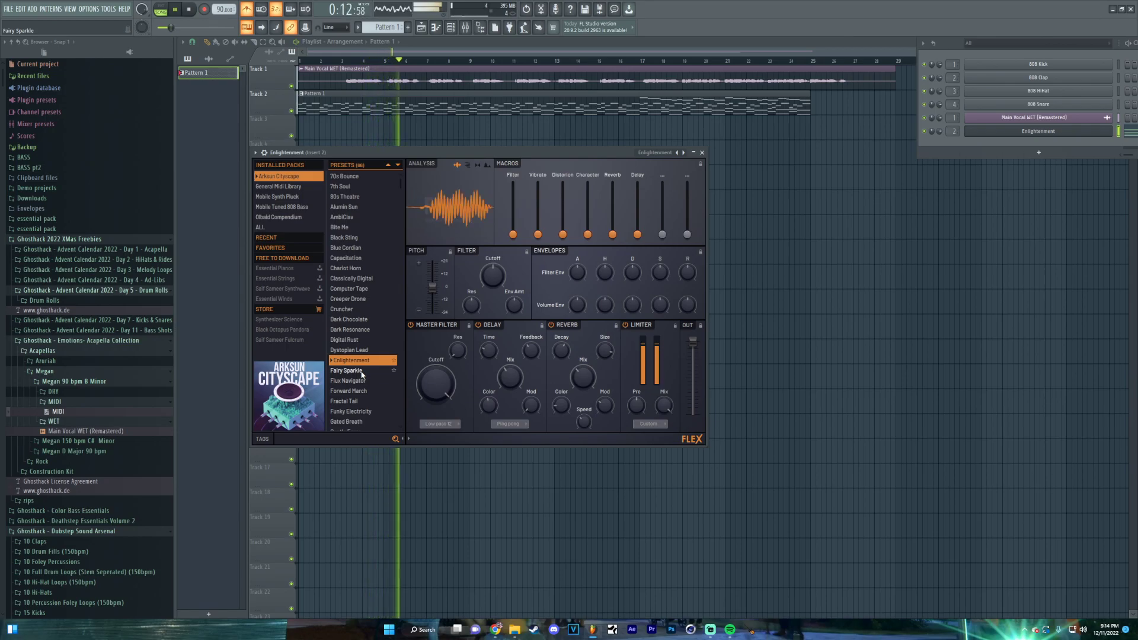
click(394, 361)
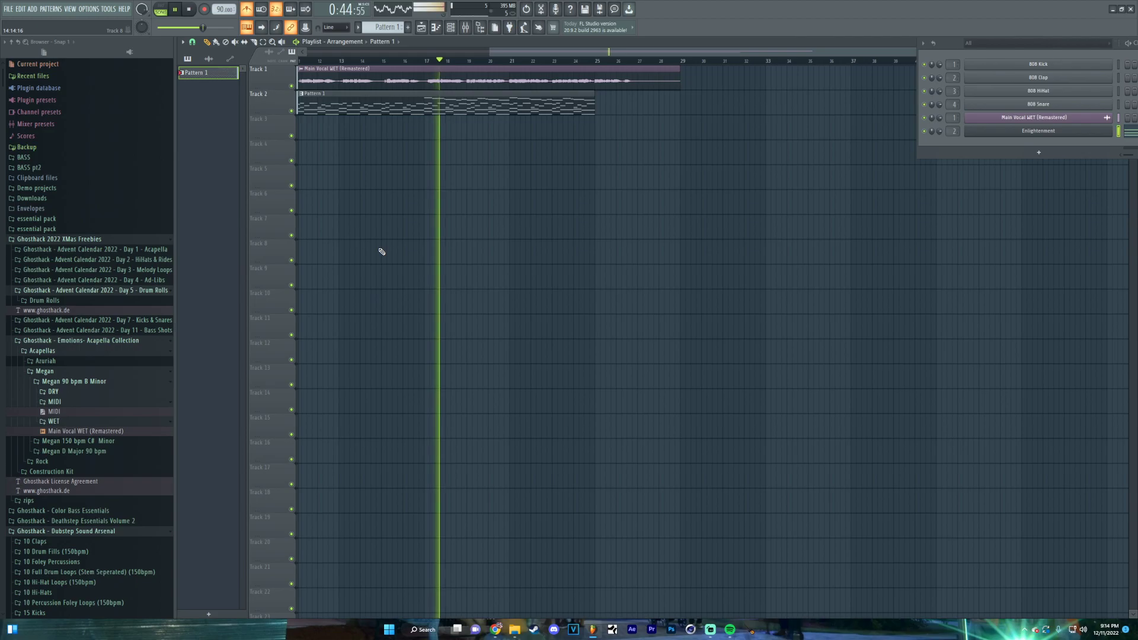
drag(381, 249, 557, 300)
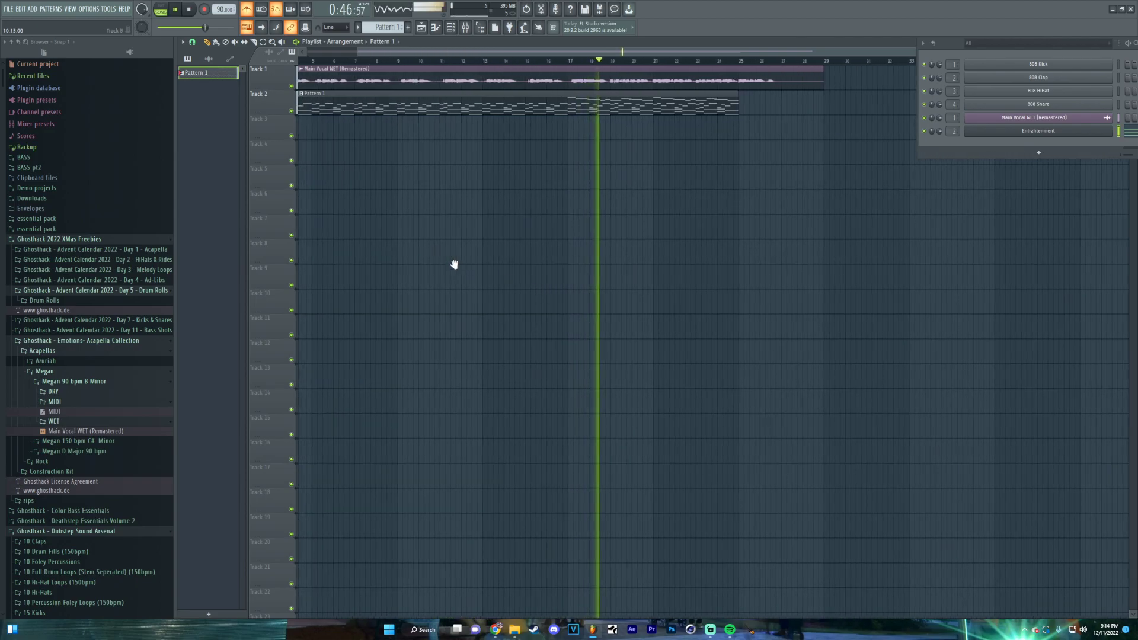
drag(447, 261, 674, 305)
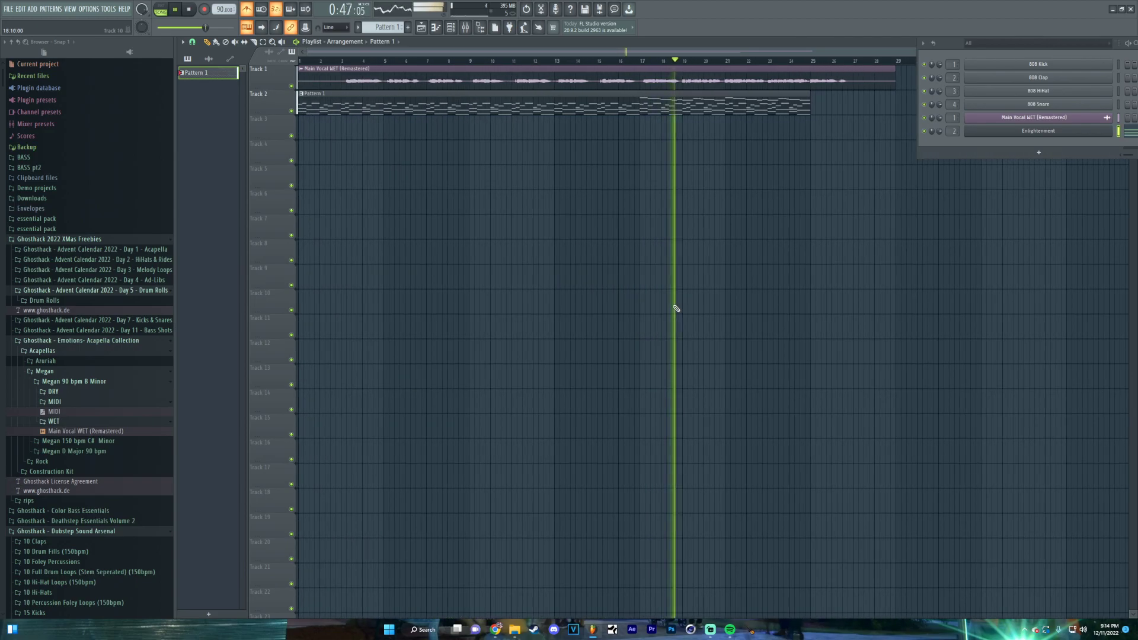
click(176, 11)
Start a new Basic 808 with limiter project, saving the current one as ship in The 7 Floors Album folder
click(3, 9)
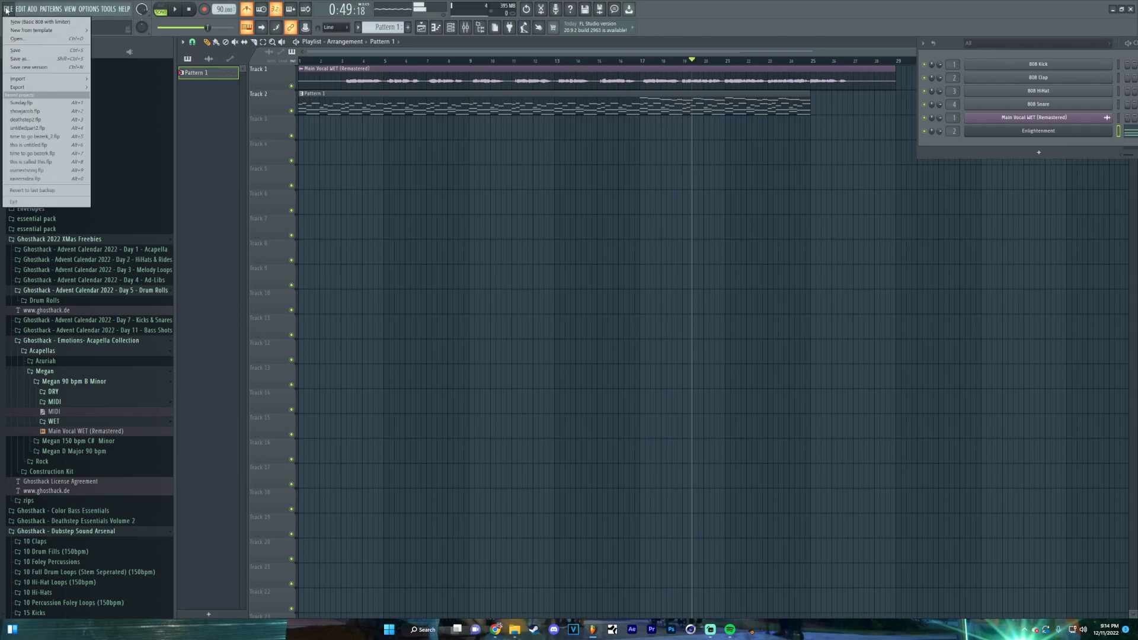
click(30, 21)
click(550, 338)
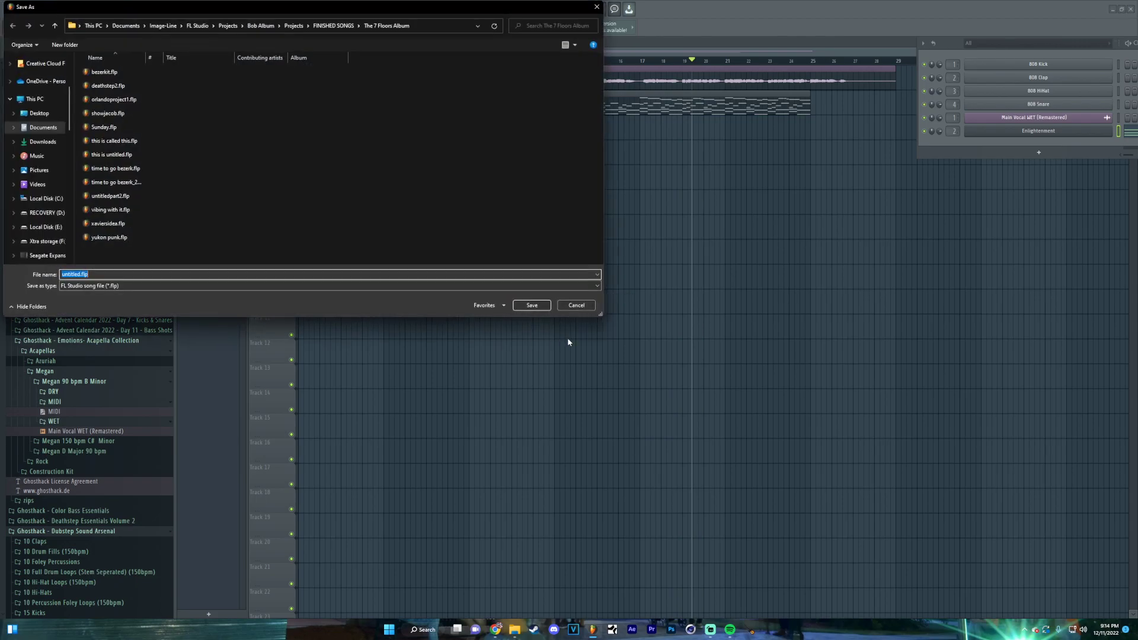
text(ship)
key(Return)
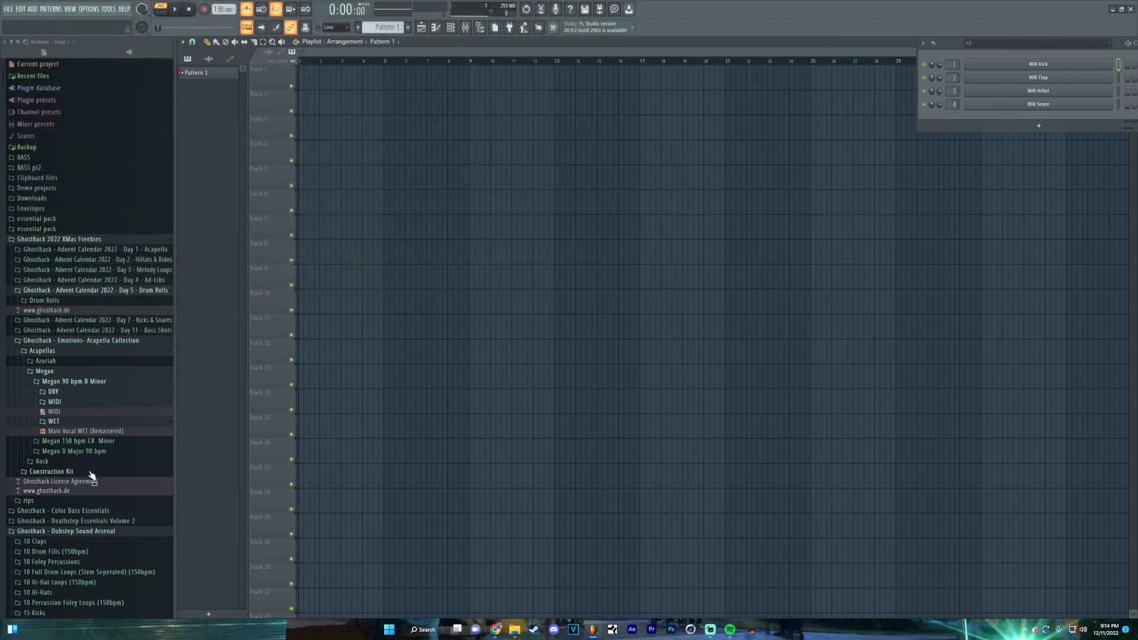
Place the Construction Kit stems GH BIG CHORDS on Track 1 and GH CHORD BASS on Track 3, both at bar 1
click(91, 473)
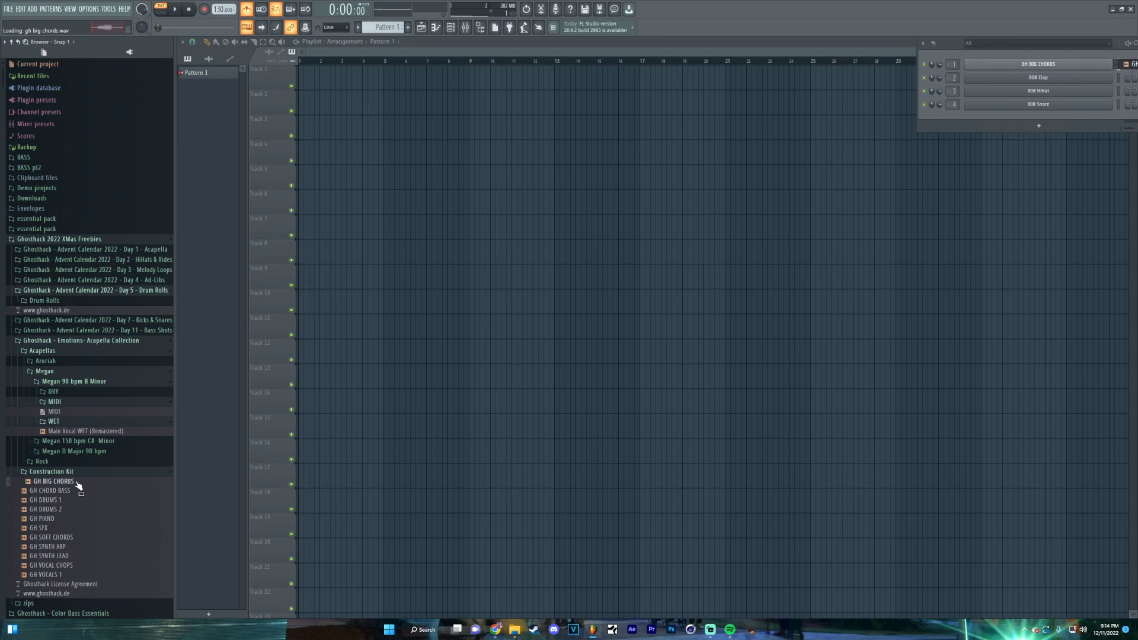
drag(227, 421, 300, 78)
drag(55, 496, 305, 122)
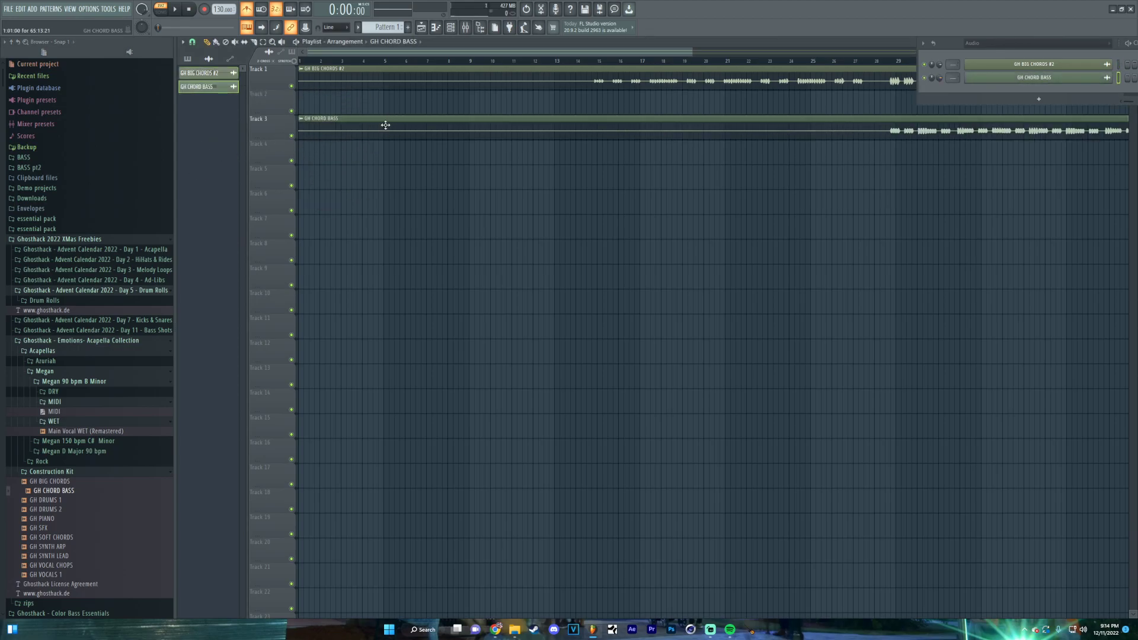
Move the GH CHORD BASS clip up to Track 2, and place GH DRUMS 1 on Track 3 and GH DRUMS 2 on Track 4, starting at bar 1
drag(387, 122, 364, 102)
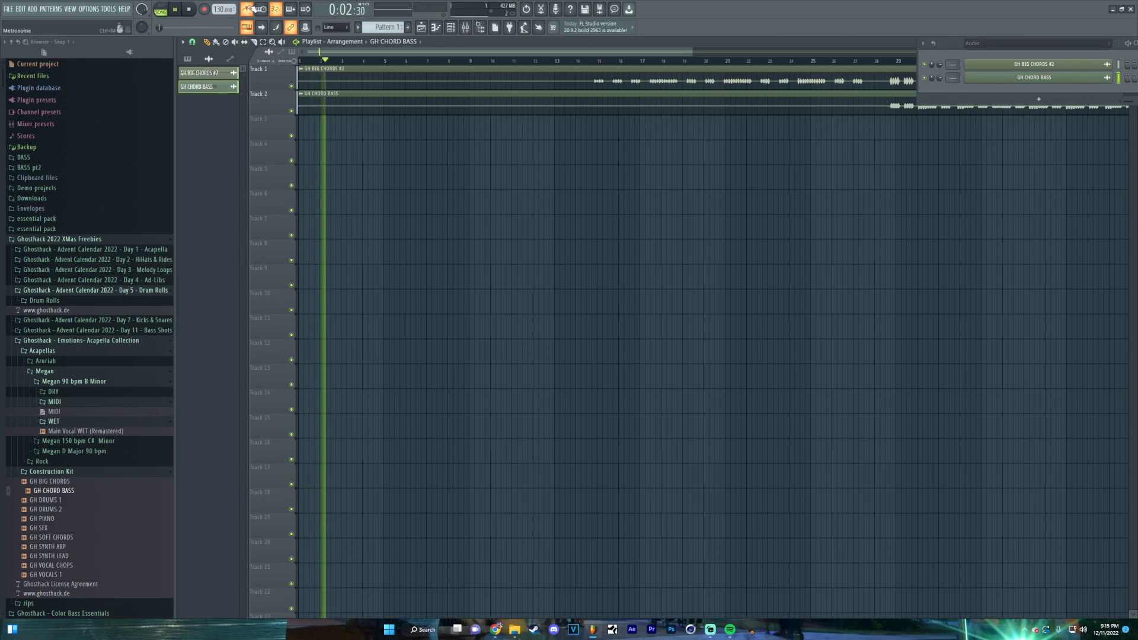
drag(47, 500, 297, 132)
drag(49, 510, 296, 157)
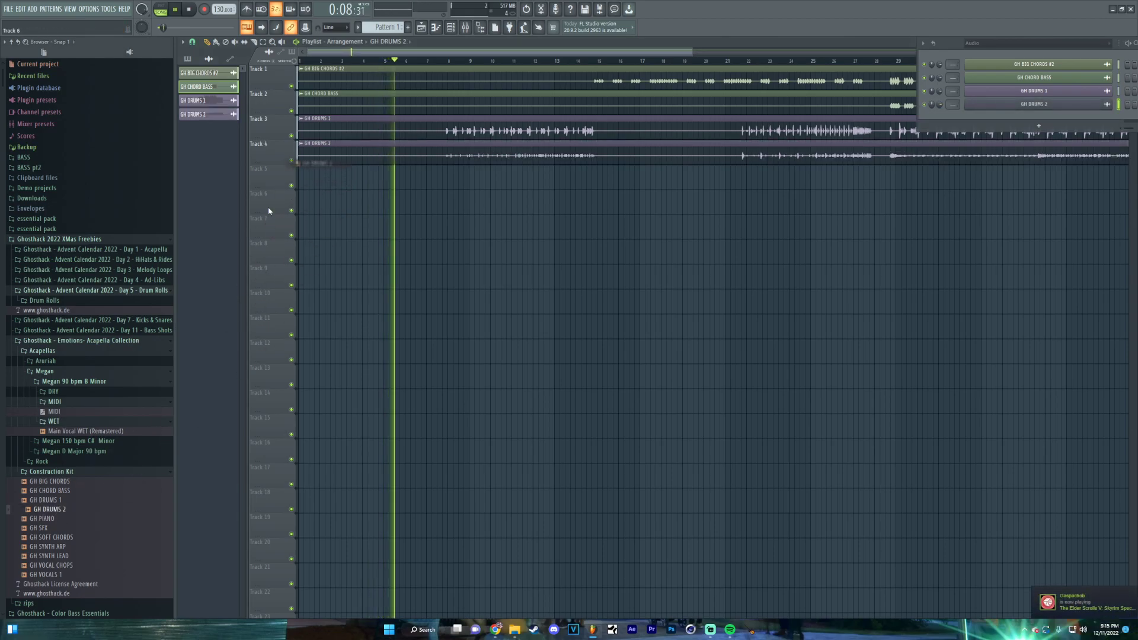
Place the remaining Construction Kit stems, GH PIANO through GH VOCALS 1, on Tracks 5 to 11 at bar 1 and listen to the arrangement
drag(54, 519, 299, 234)
drag(67, 547, 298, 280)
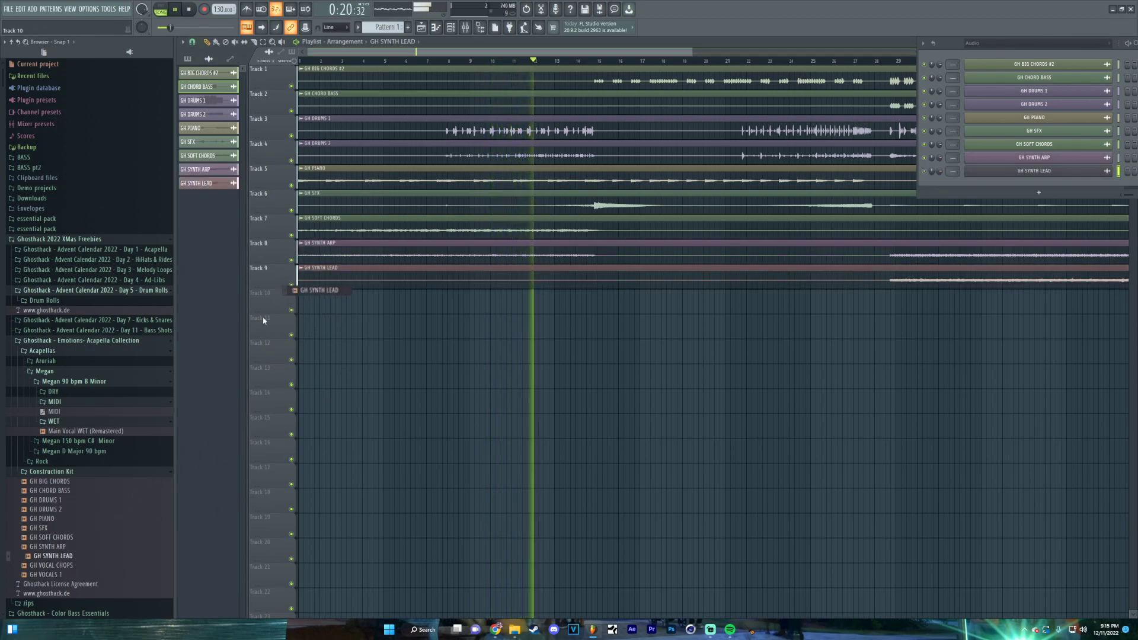
drag(59, 566, 300, 307)
drag(54, 575, 298, 326)
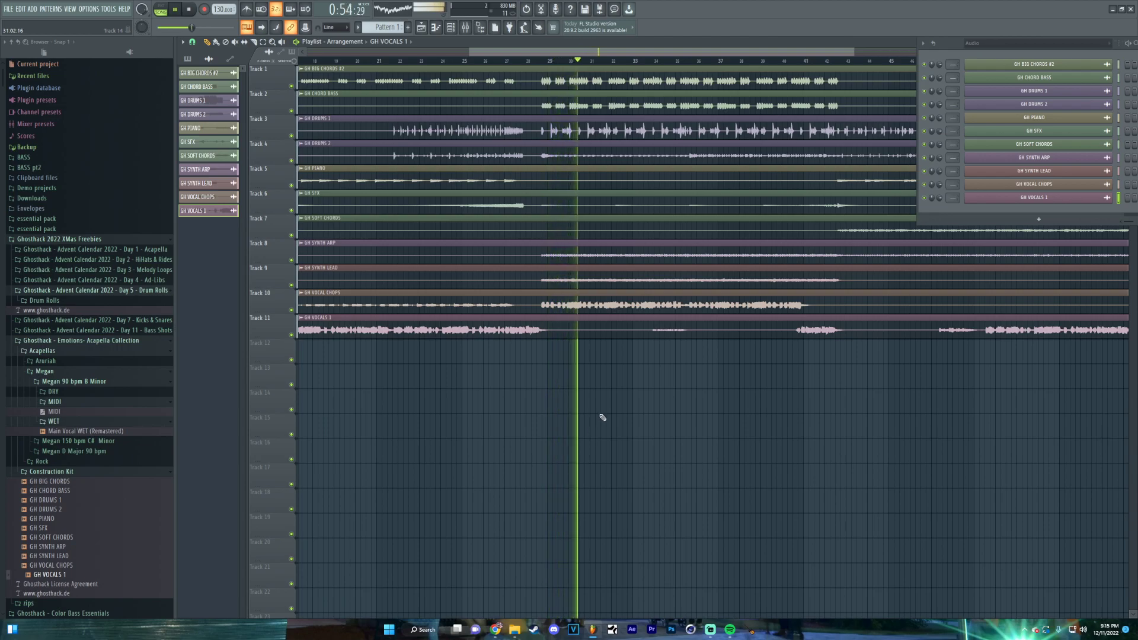
scroll(574, 434, right, 3)
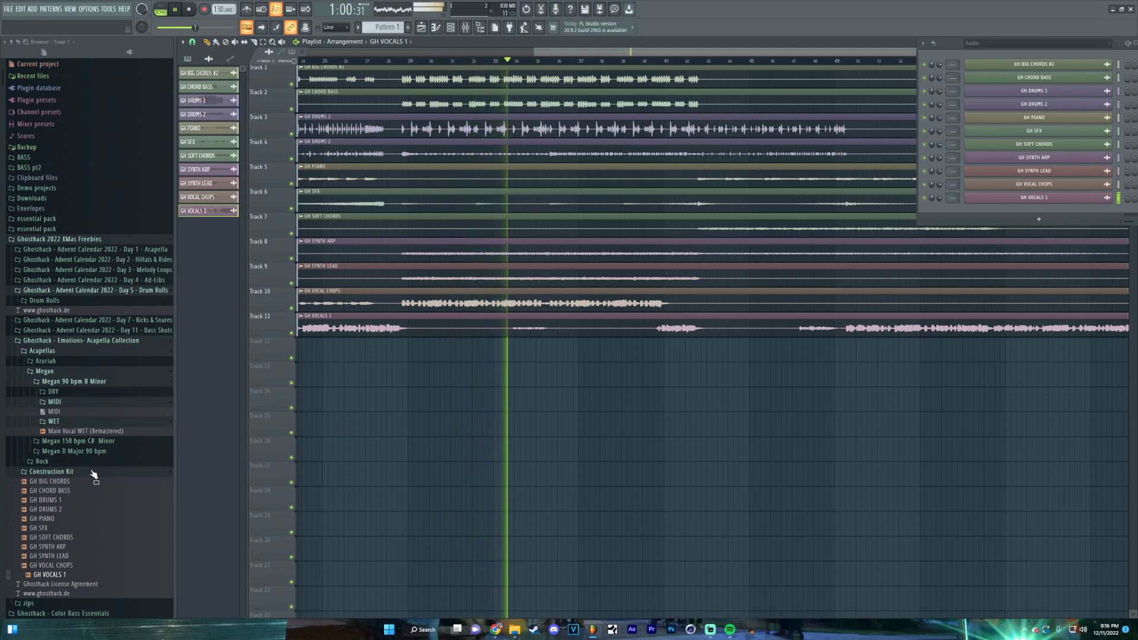
Open the Ghosthack License Agreement file through its Windows shell options and read it
right_click(89, 584)
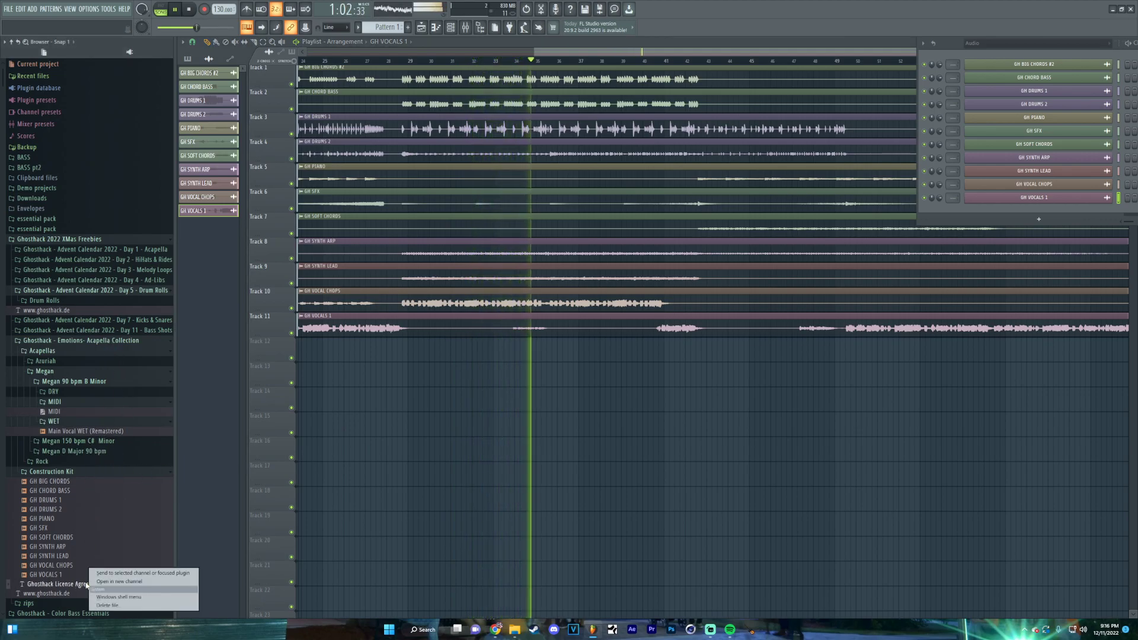
click(112, 599)
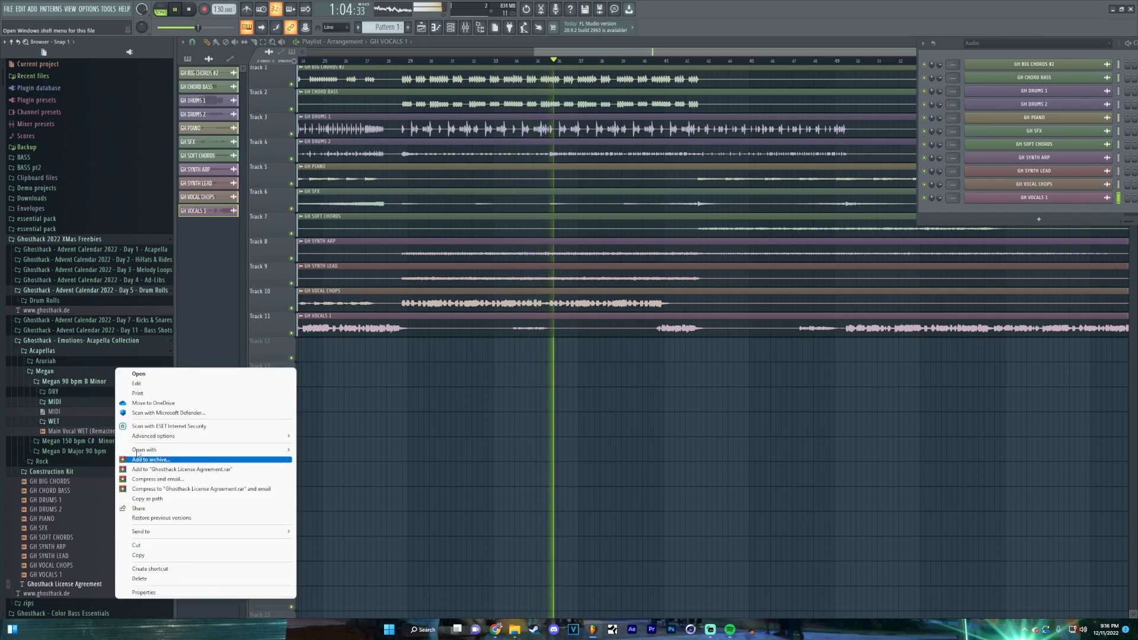
click(165, 395)
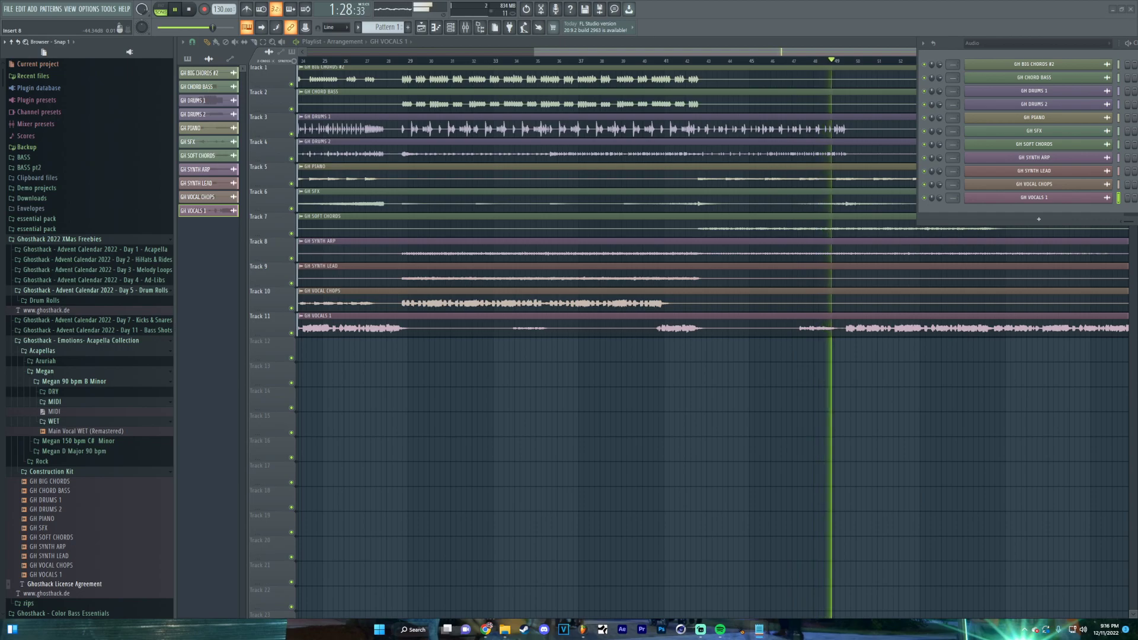
Stop playback and preview the Main Vocal WET files in the 110 bpm G Major and D Major 90 bpm acapella folders
click(62, 463)
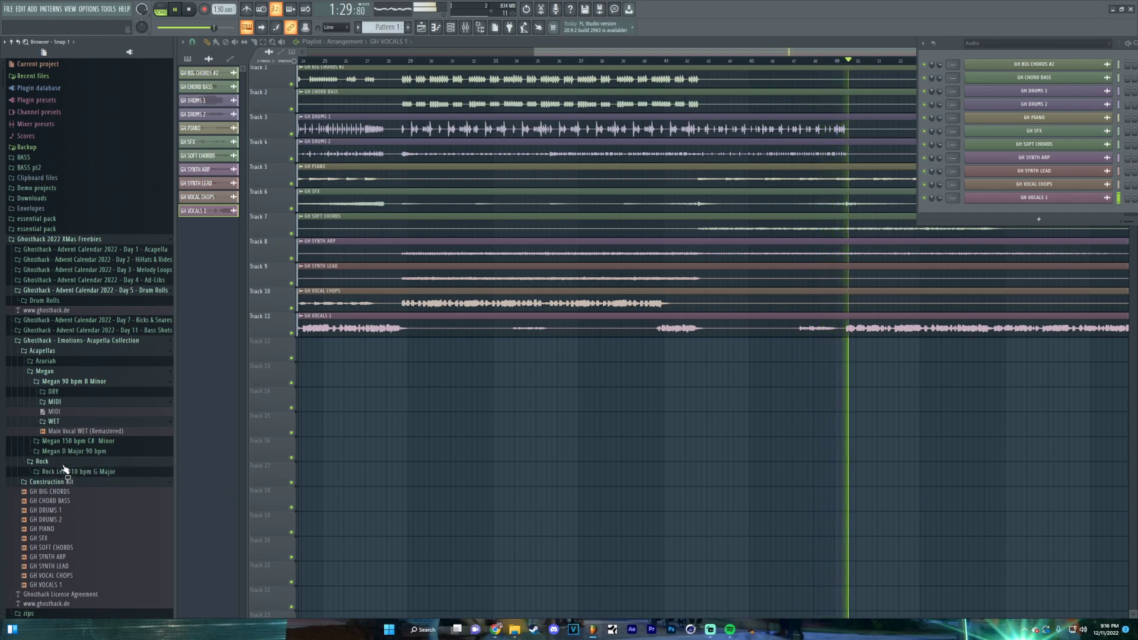
click(102, 473)
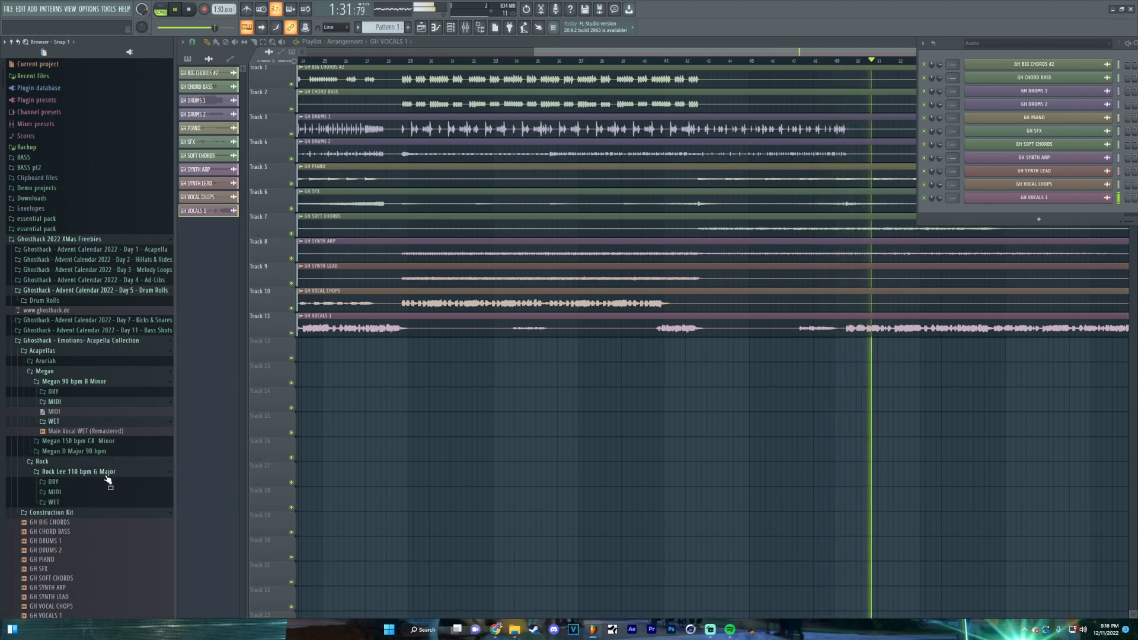
click(80, 503)
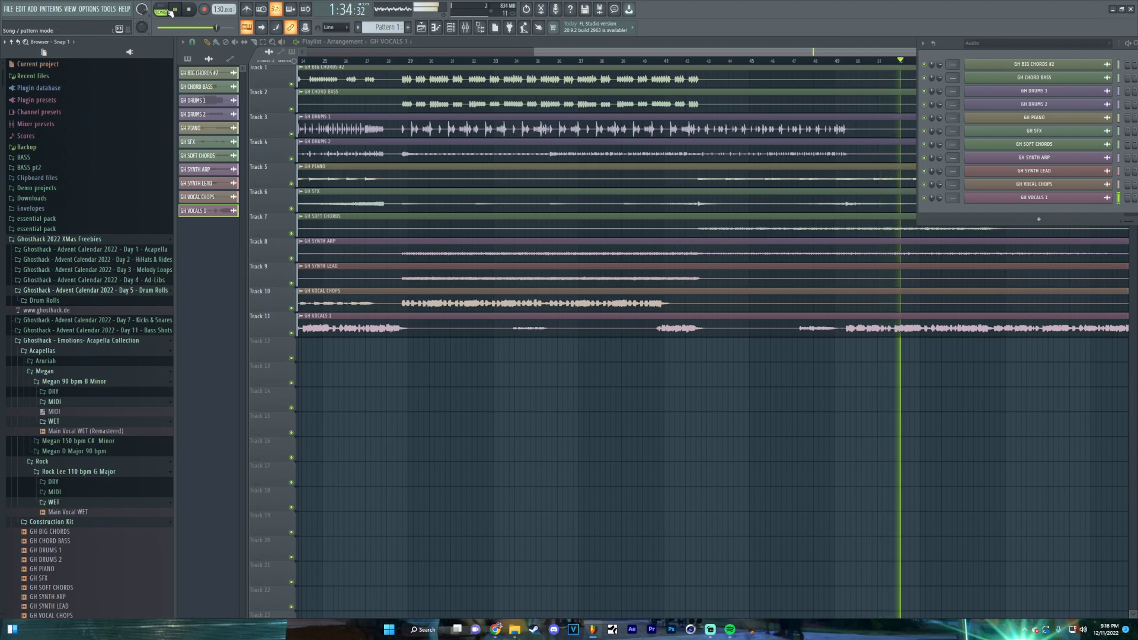
drag(70, 512, 73, 512)
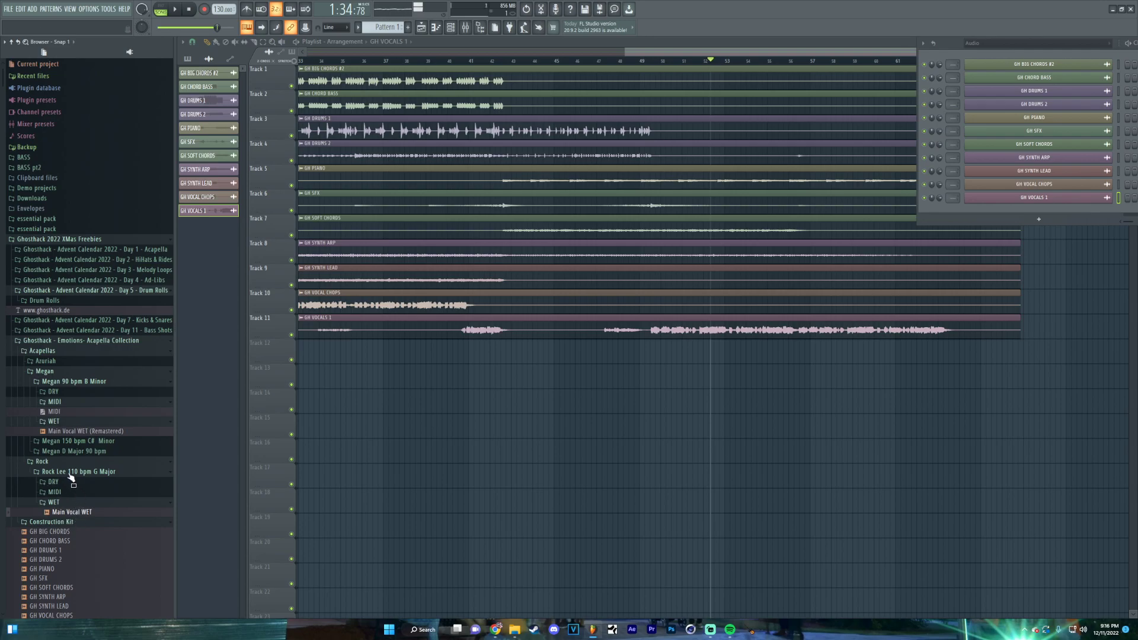
drag(51, 464, 61, 514)
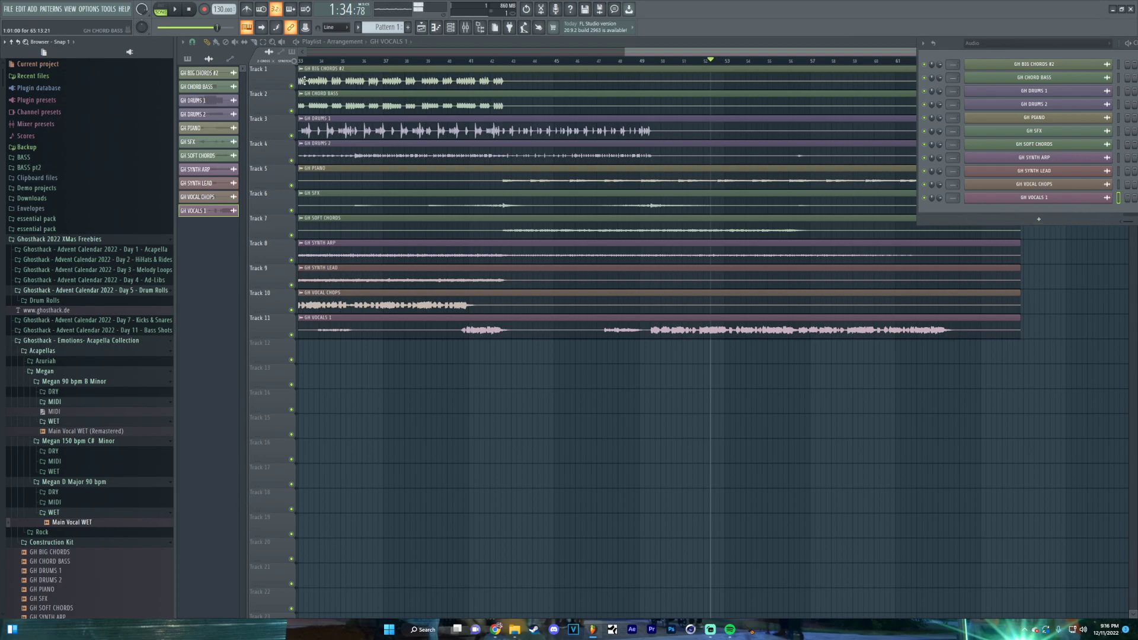
Start a new Basic 808 with limiter project without saving the current one
click(10, 8)
click(10, 8)
click(10, 8)
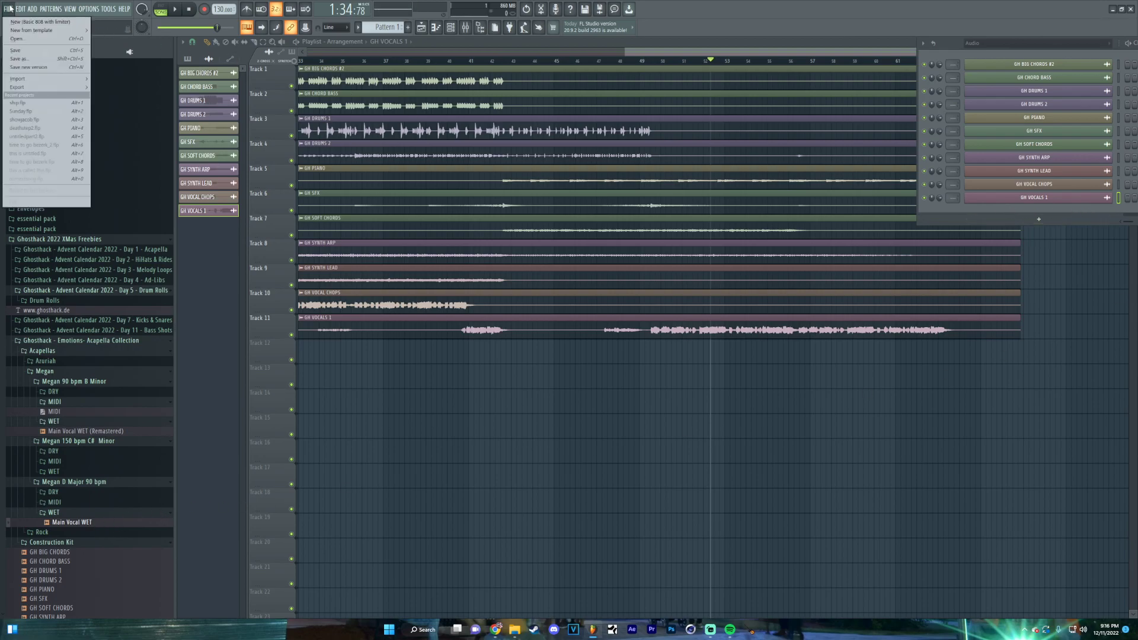
click(11, 22)
key(n)
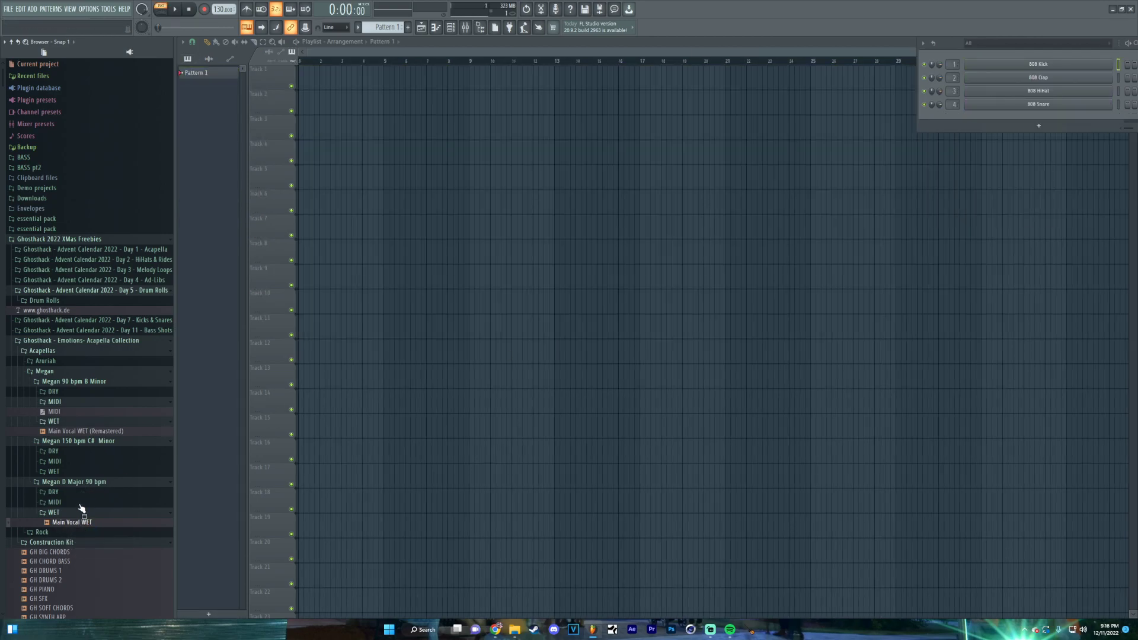
Expand the WET folder of the 150 bpm C# Minor acapella, collapse the D Major 90 bpm folder, and set the tempo to 150 BPM
click(66, 474)
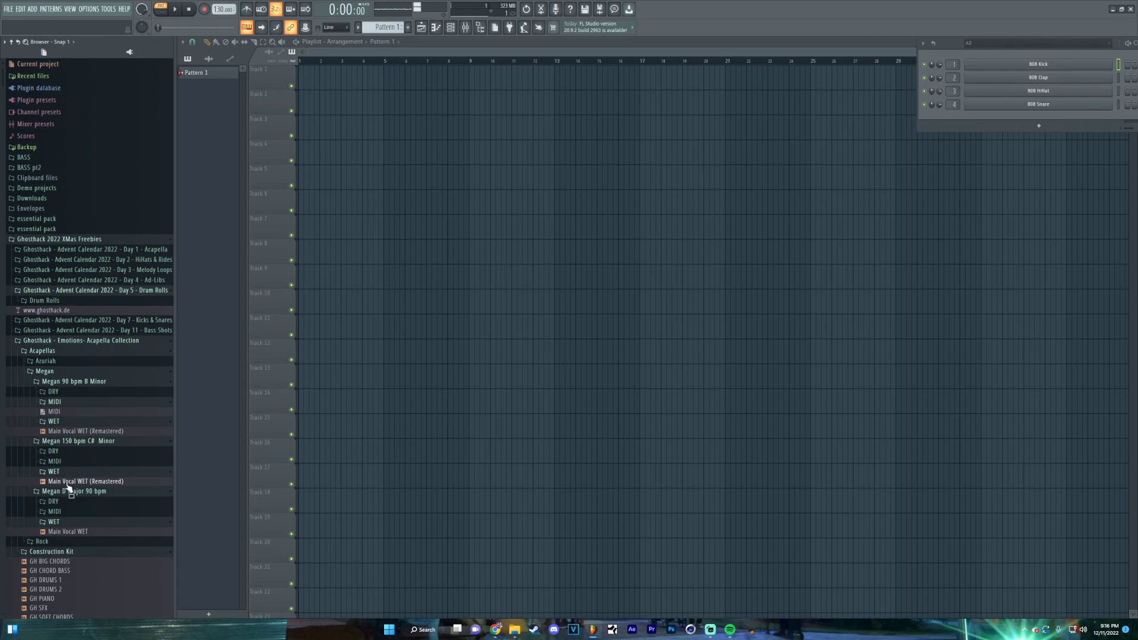
click(72, 493)
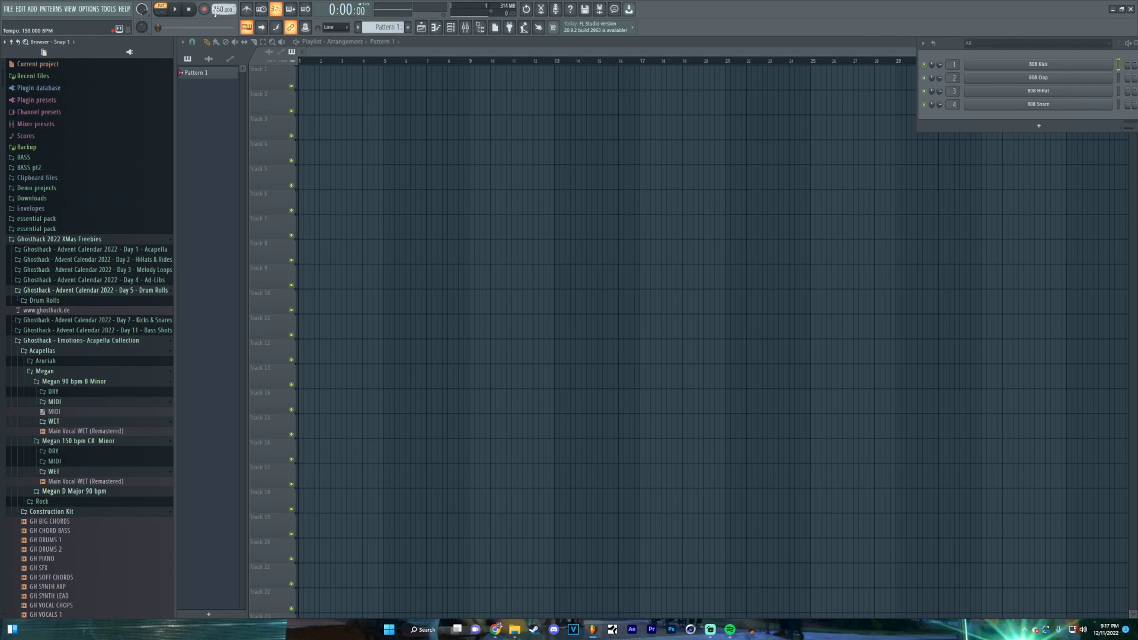
Place Main Vocal WET (Remastered) from the 90 bpm B Minor folder on Track 1 at bar 1 and add a Room Piano v3 channel
drag(98, 437, 300, 72)
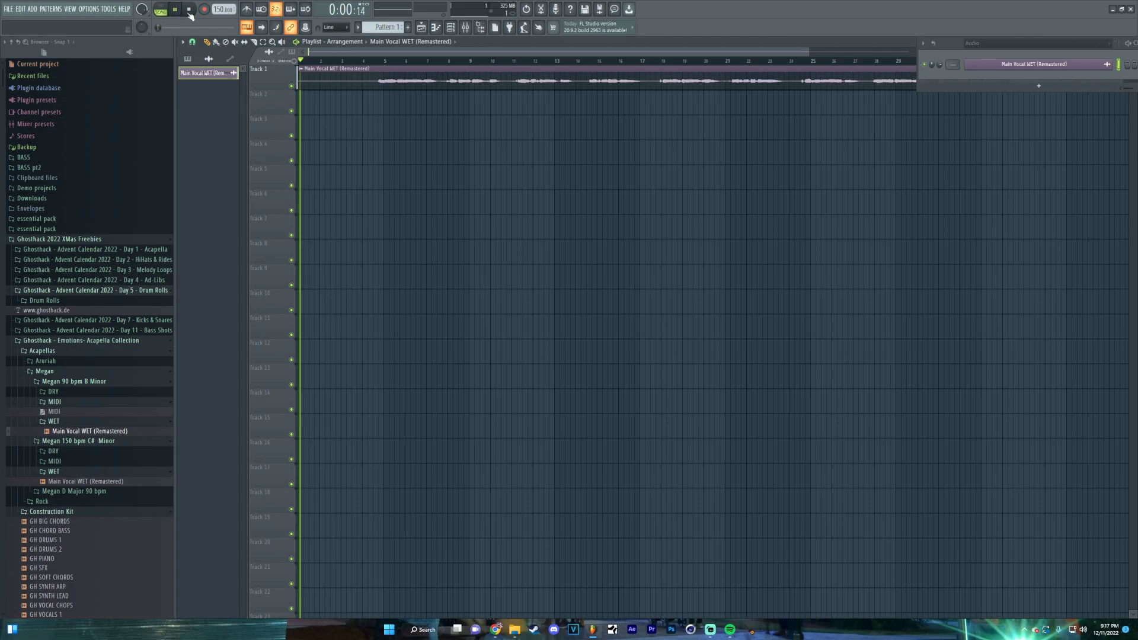
click(719, 61)
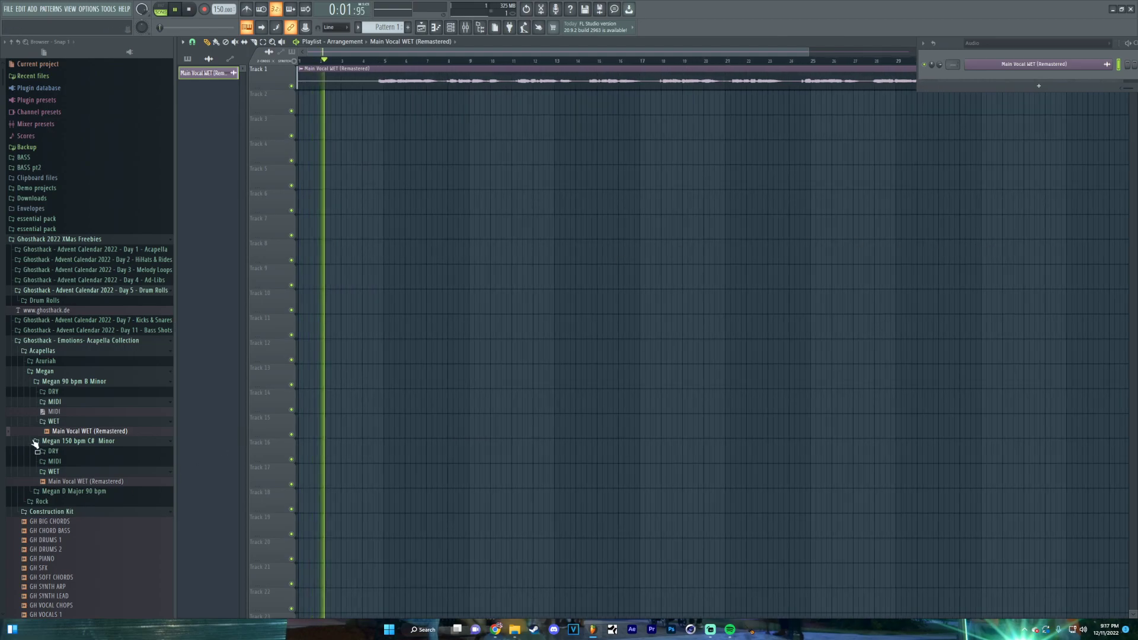
click(1040, 86)
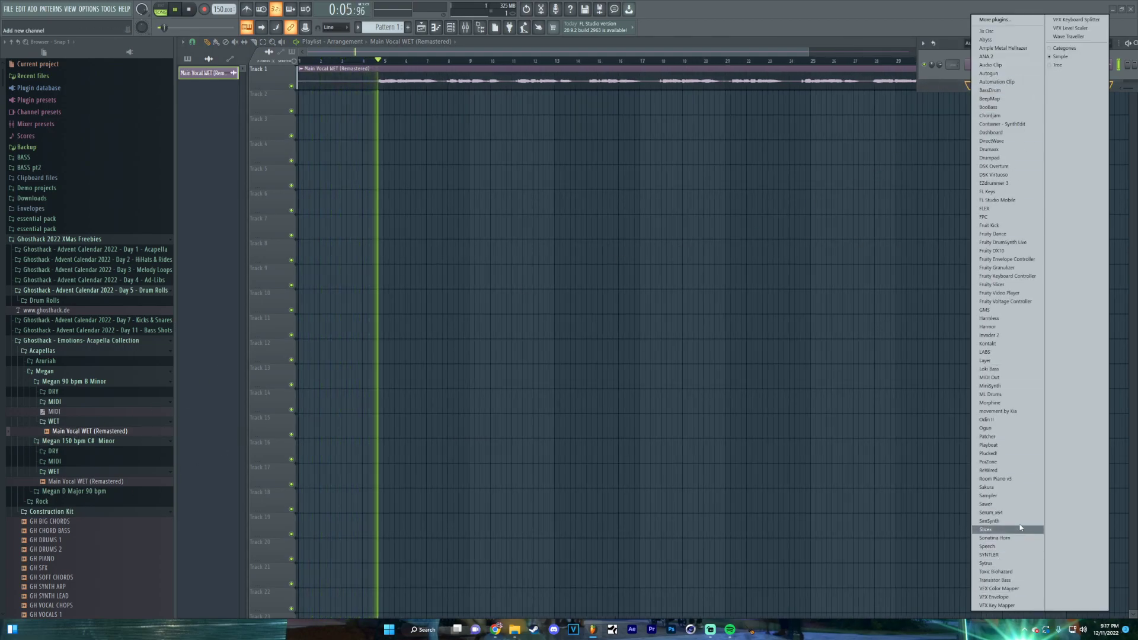
click(1014, 479)
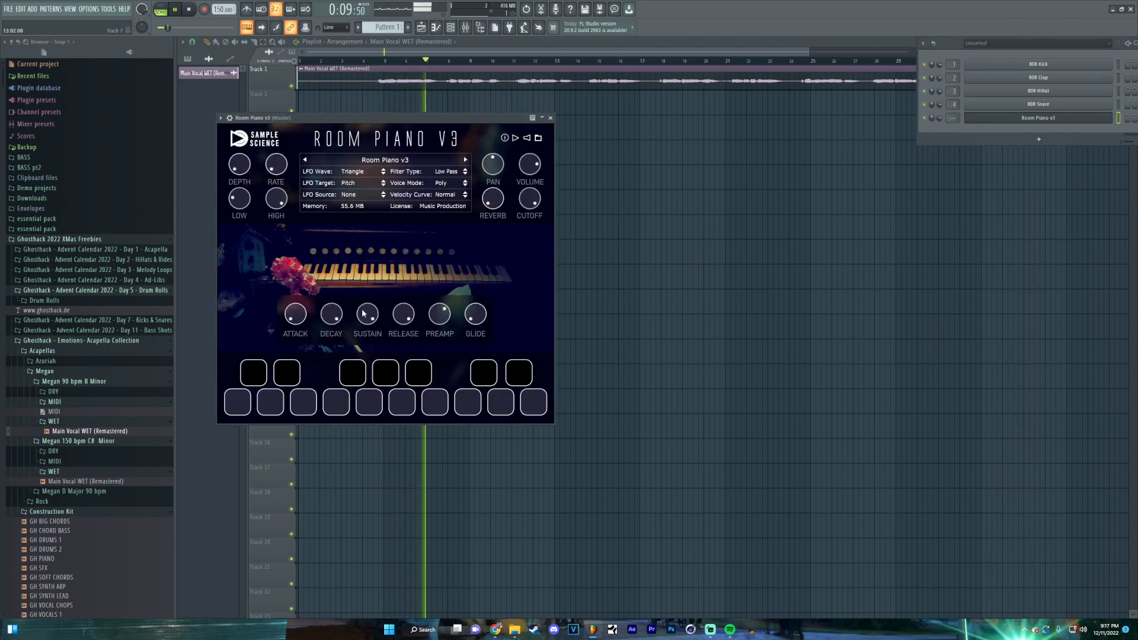
click(456, 80)
Delete the 90 bpm vocal's channel and its clip from the project
right_click(970, 64)
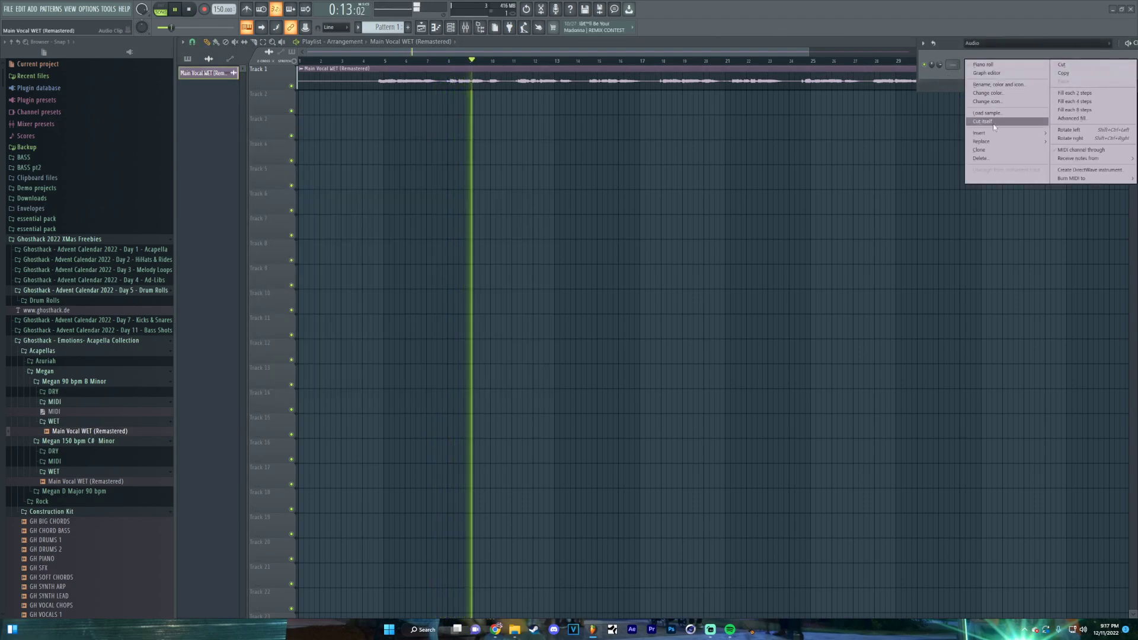
click(989, 159)
click(985, 158)
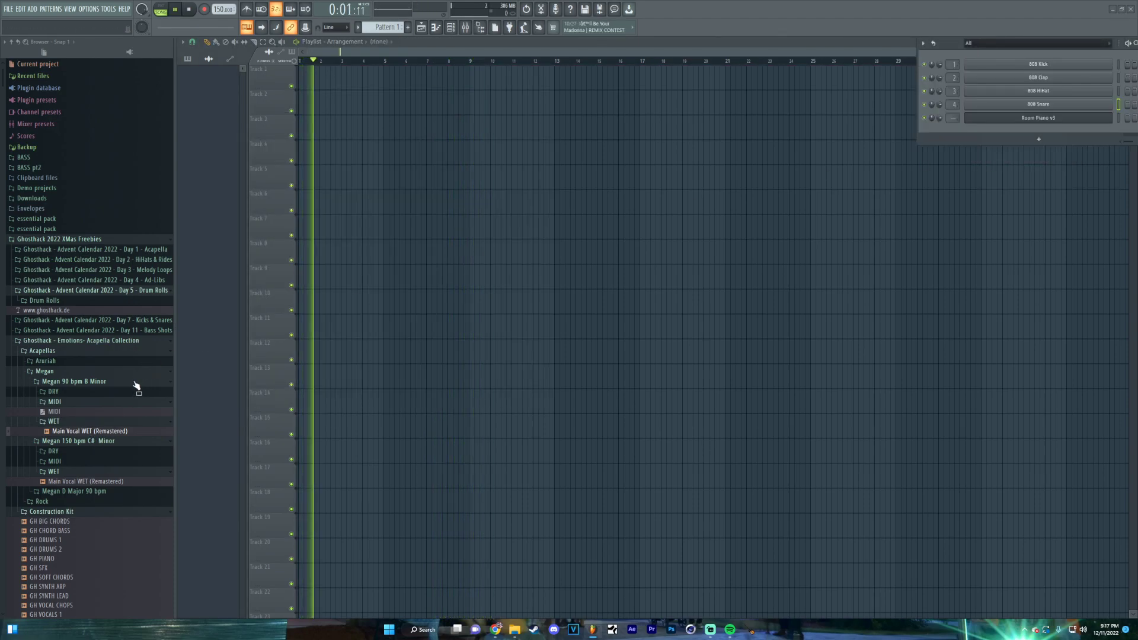
Place Main Vocal WET (Remastered) from the 150 bpm C# Minor folder on Track 1 at bar 5 and stop playback
click(67, 382)
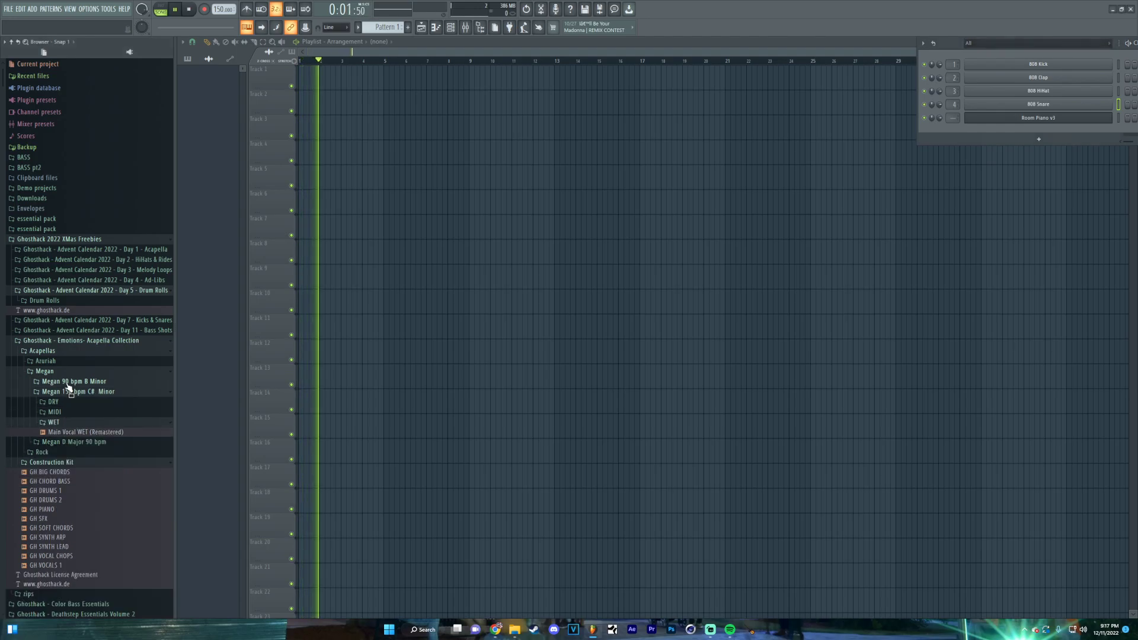
drag(78, 432, 409, 86)
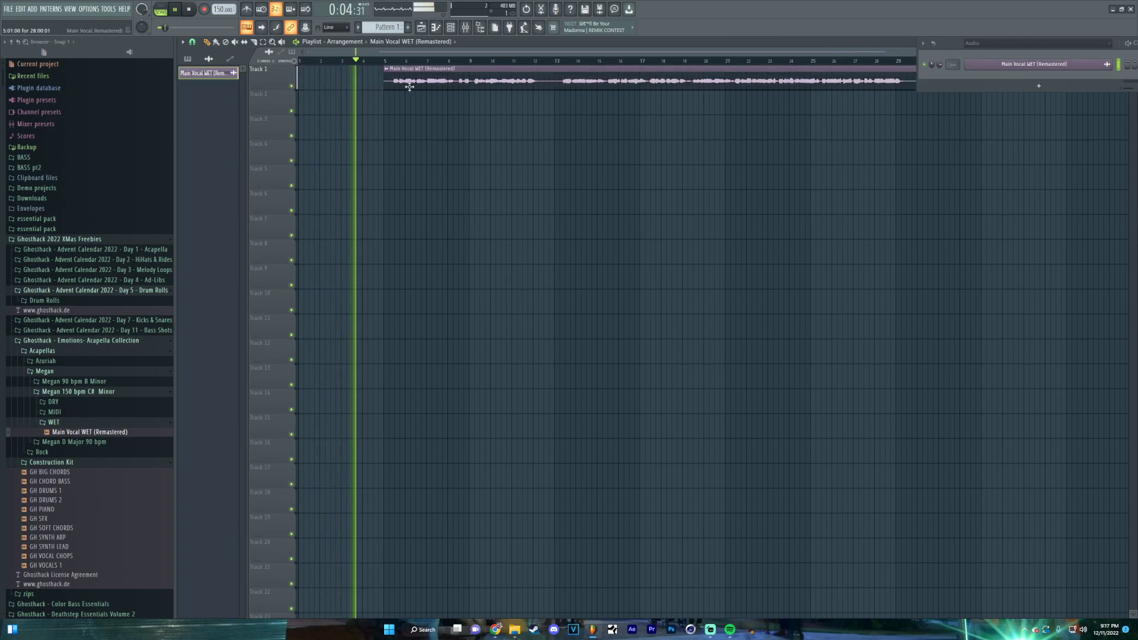
key(space)
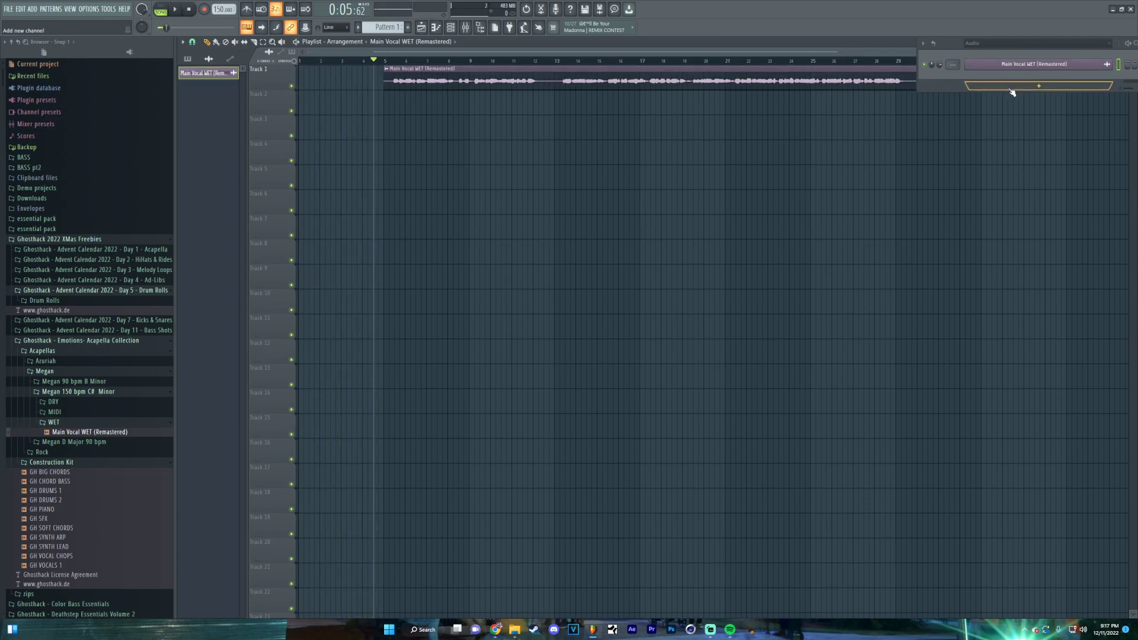
Add a new Room Piano v3 channel and delete the earlier Room Piano v3 channel
click(1012, 90)
click(998, 478)
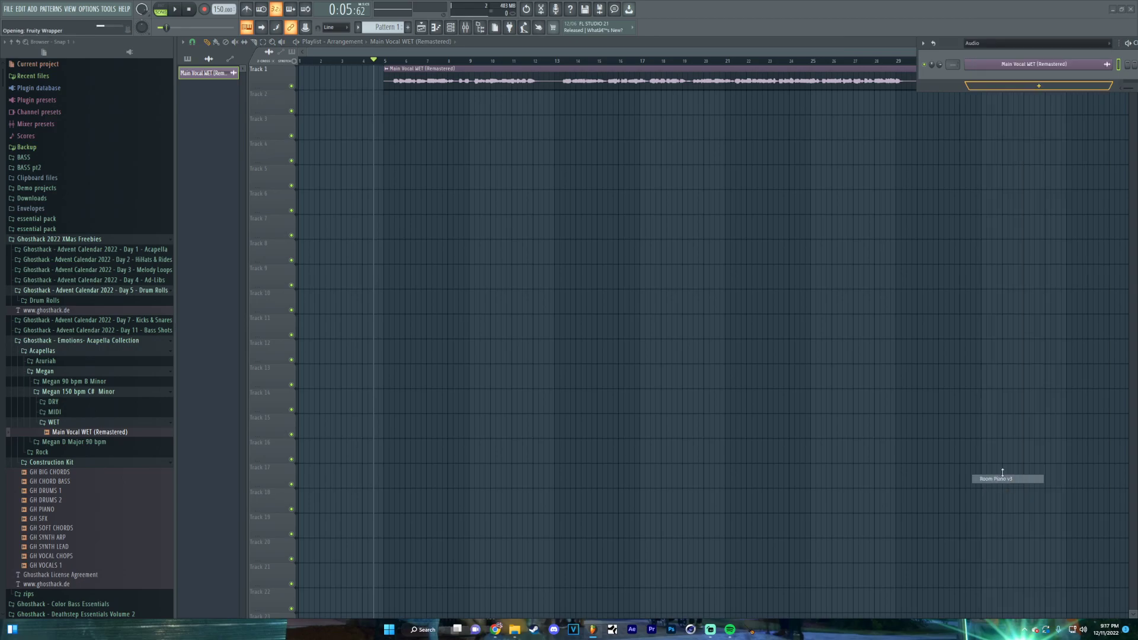
right_click(1018, 122)
click(1018, 203)
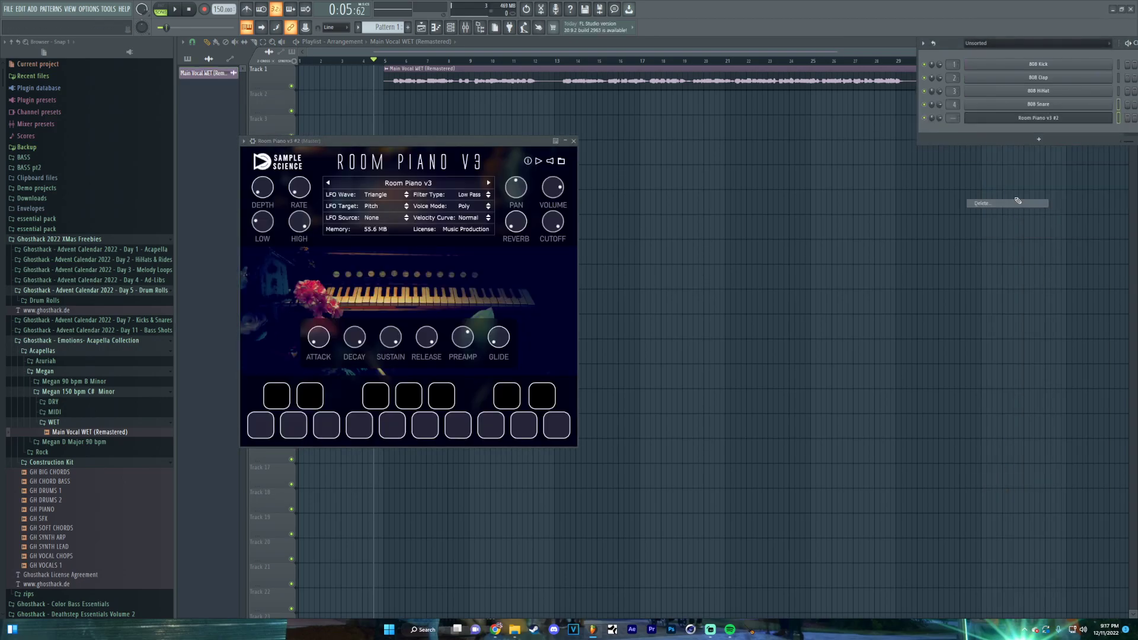
right_click(1009, 119)
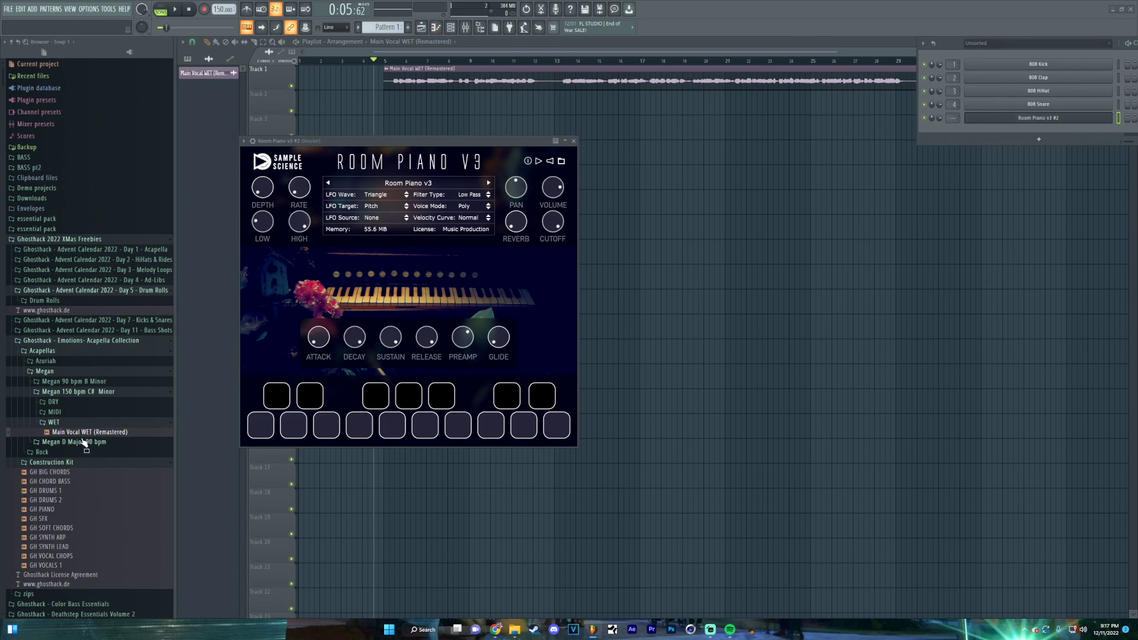
Load the 150 bpm C# Minor MIDI file into Room Piano v3, place its pattern on Track 2 at bar 1, and listen with the vocal
click(53, 413)
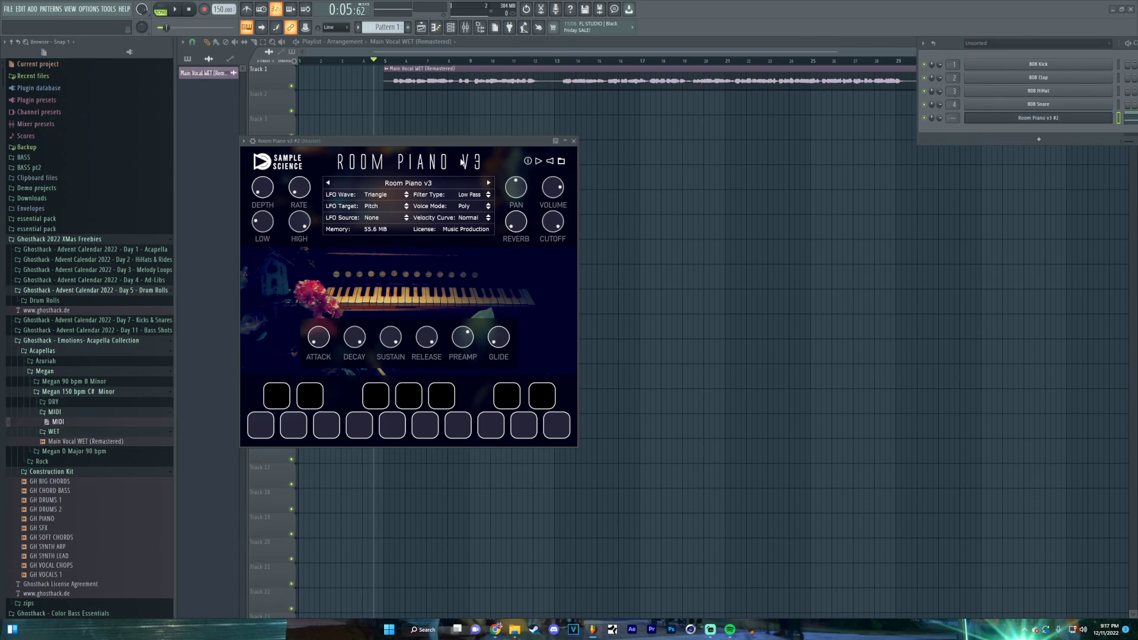
key(Escape)
drag(374, 106, 348, 97)
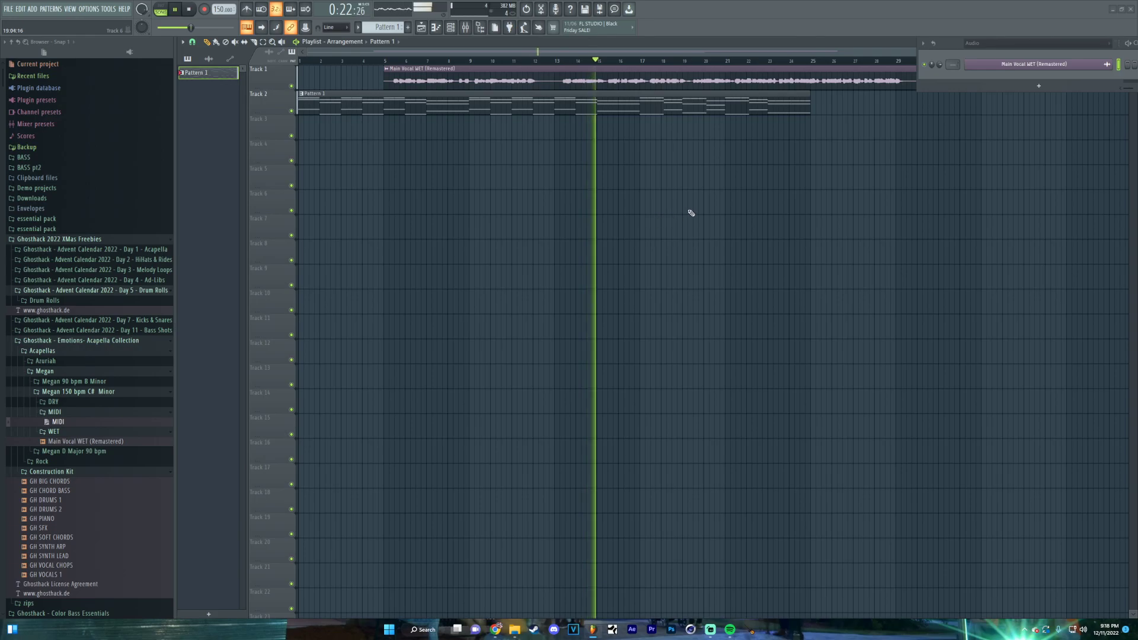
scroll(589, 247, up, 1)
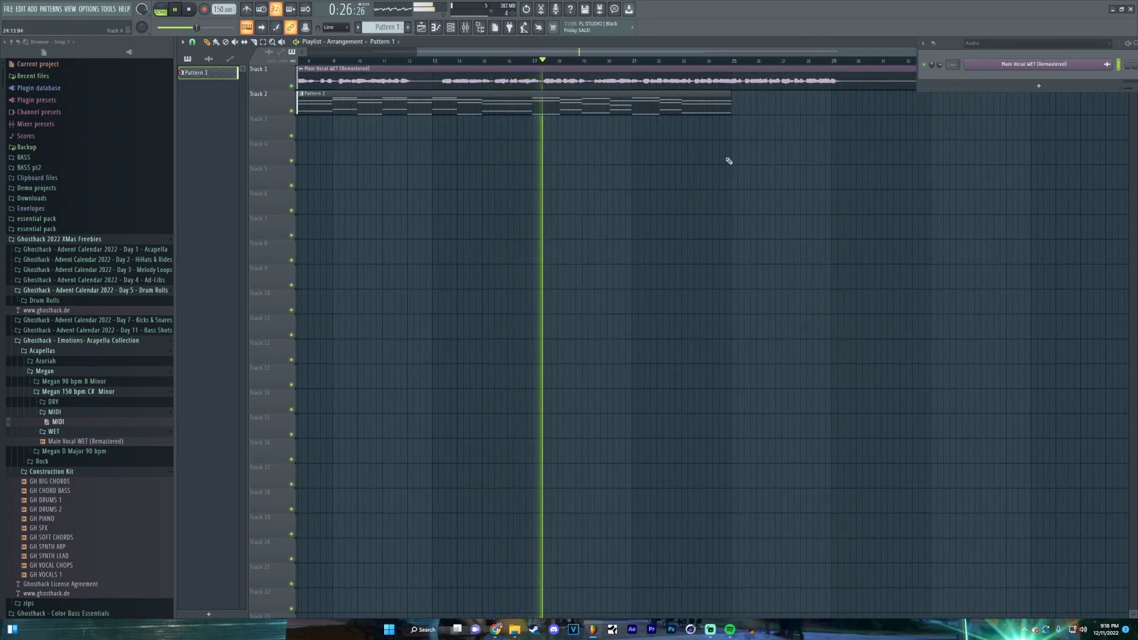
scroll(608, 178, right, 3)
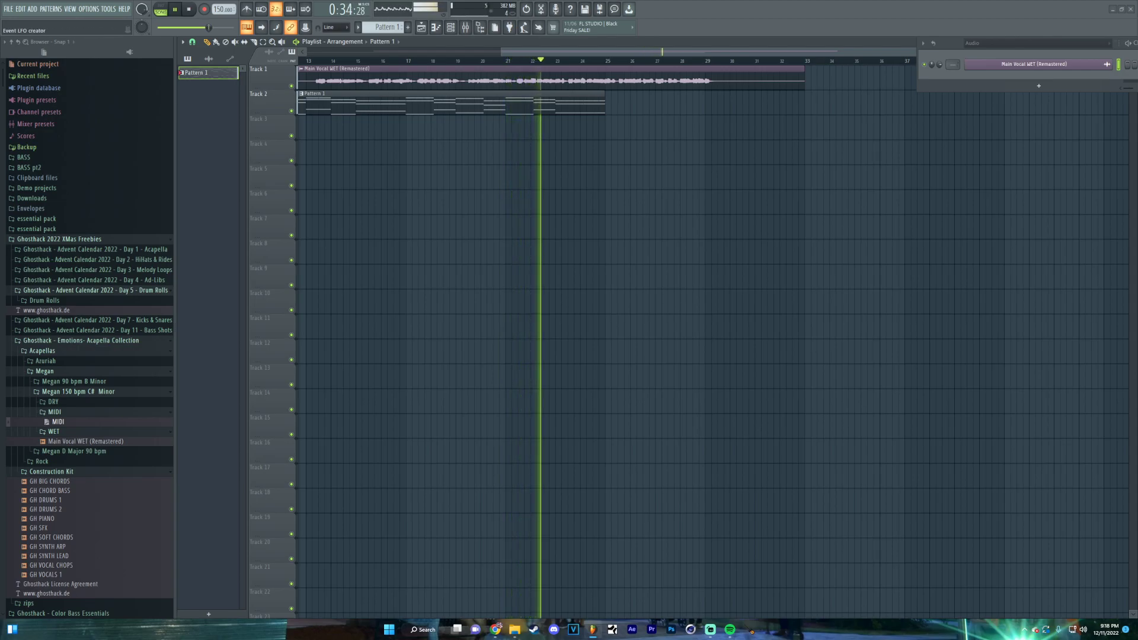
Apply the piano roll LFO with the triangle shape and restart playback from bar 1
key(alt+o)
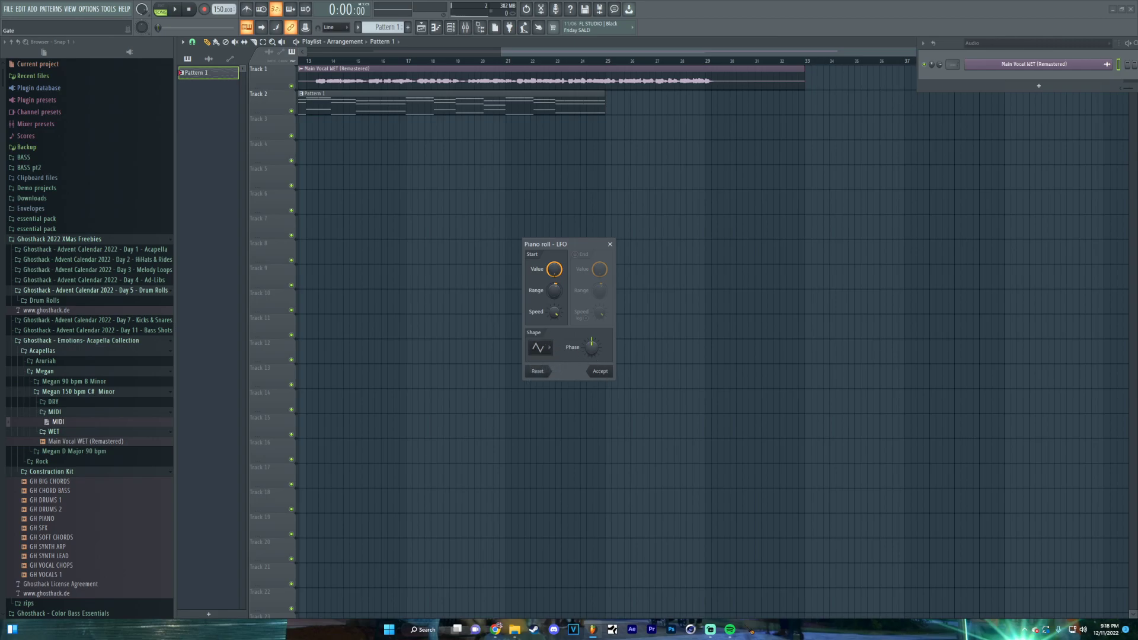
click(600, 372)
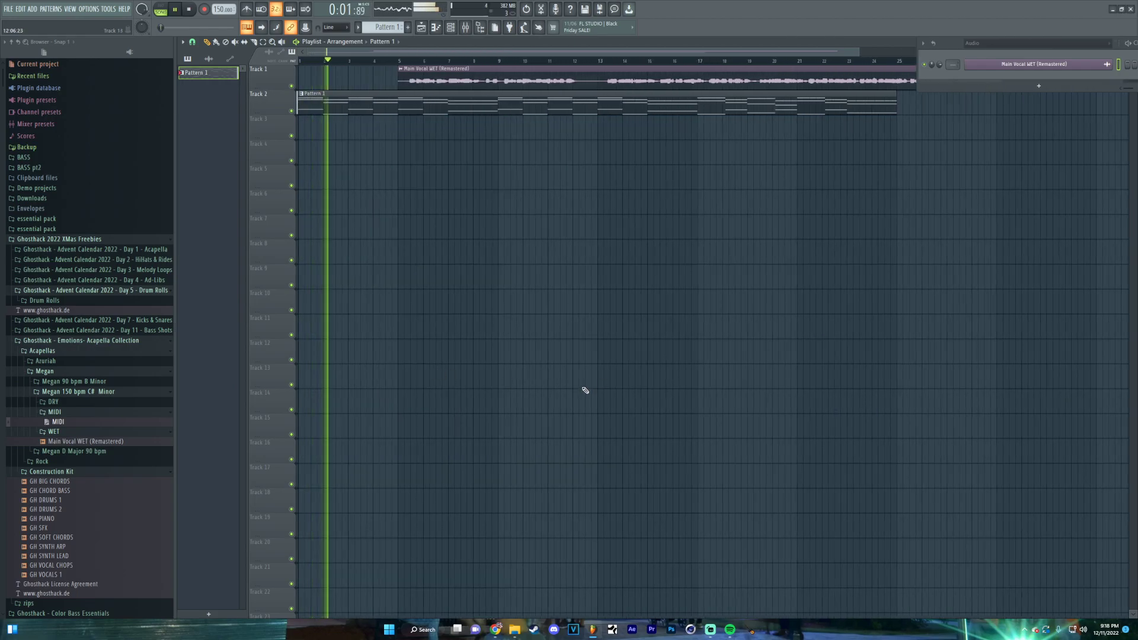
Save the project as "wrk us" in The 7 Floors Album folder
key(ctrl+s)
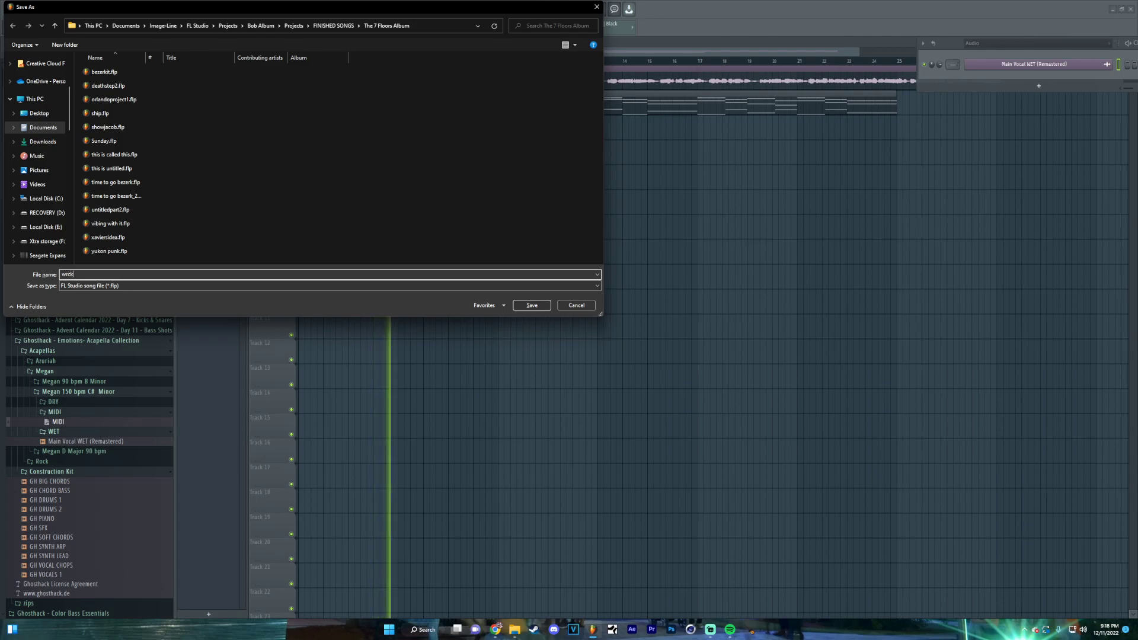
text(wrck)
key(Return)
key(Return)
key(BackSpace)
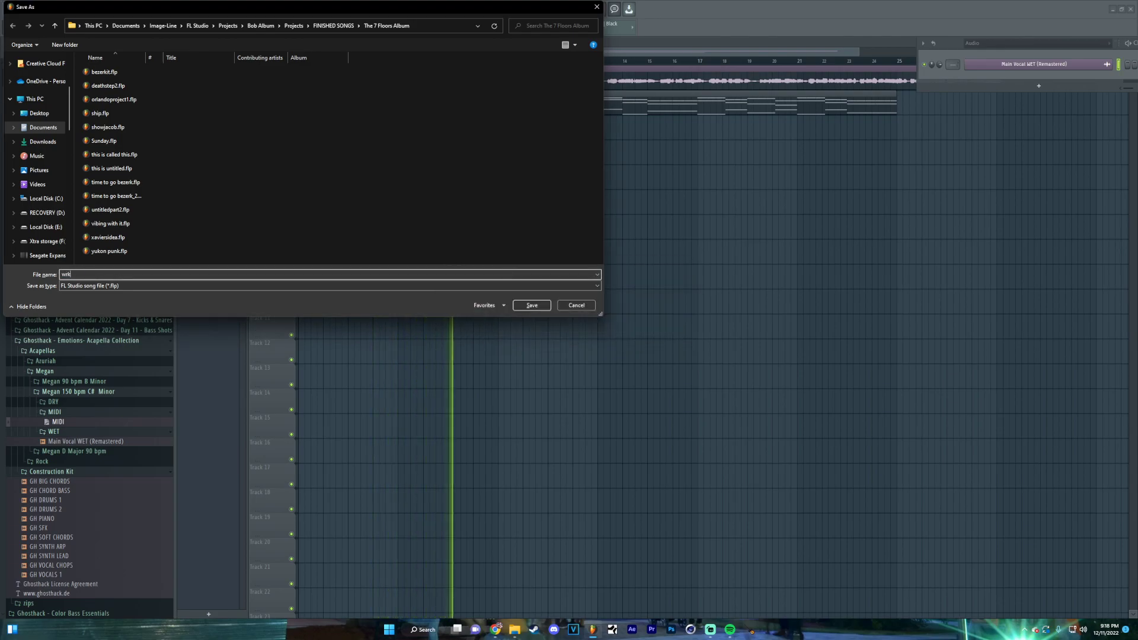
key(Return)
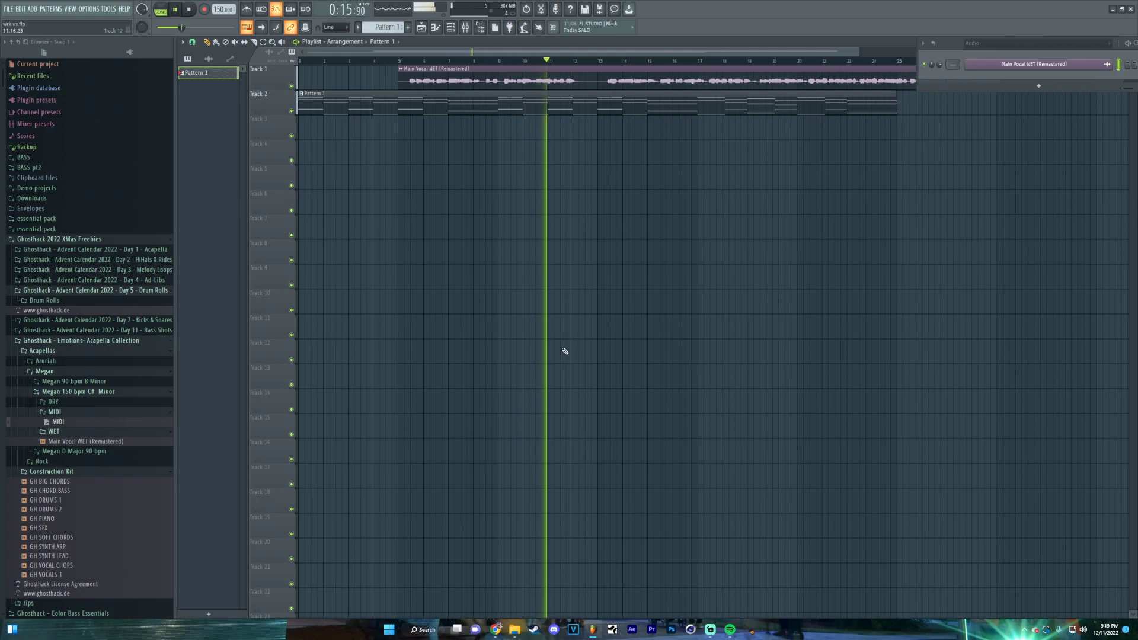
Browse the MIDI files in the Ghosthack Advent Calendar 2022 Day 3 Melody Loops folder
click(129, 272)
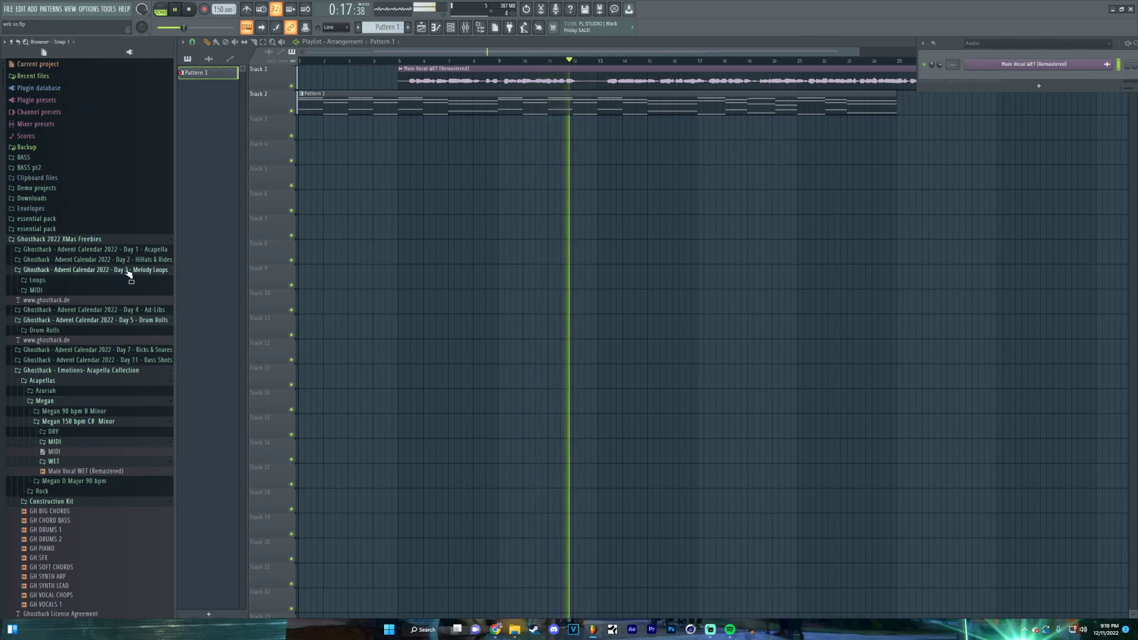
click(104, 291)
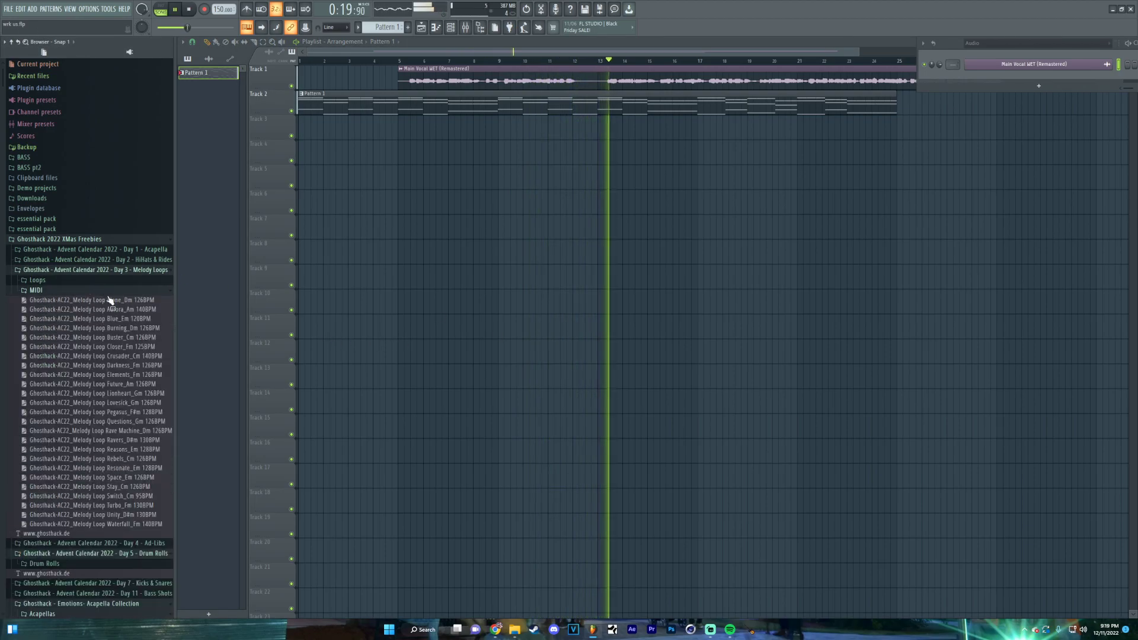
scroll(117, 320, down, 4)
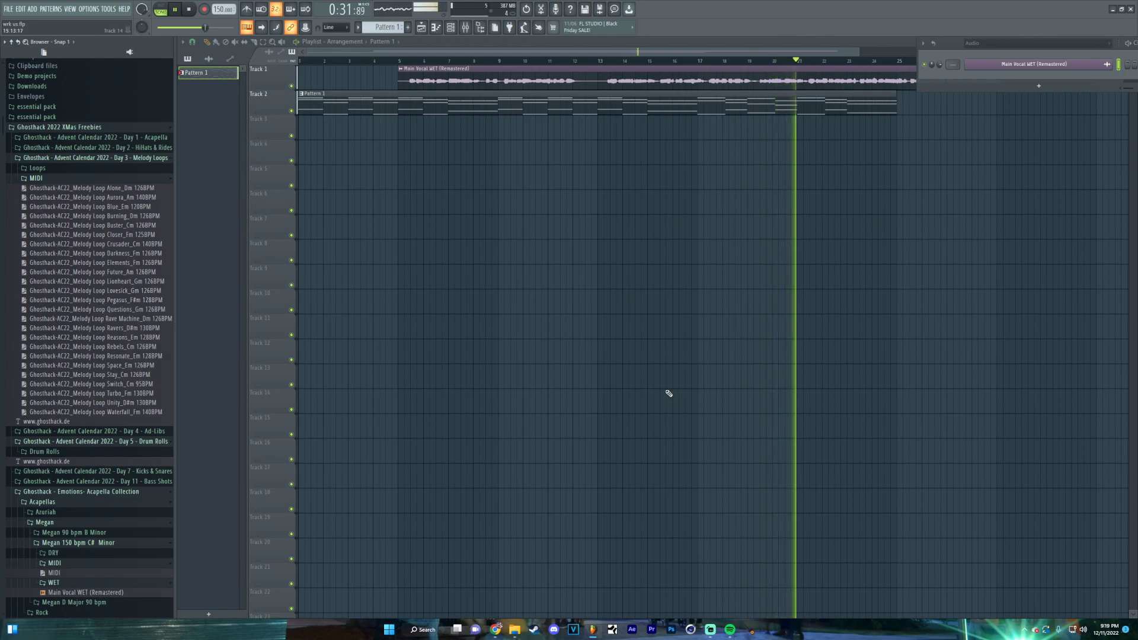
Place a second Pattern 1 clip on Track 2 at bar 25, directly after the first one
scroll(623, 396, right, 5)
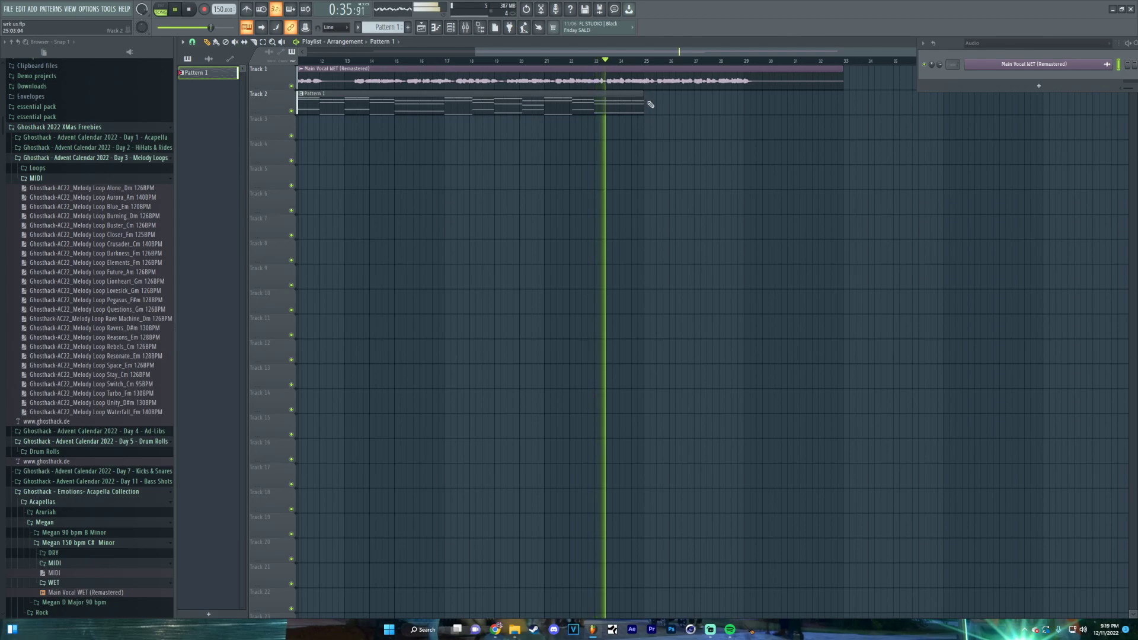
click(655, 100)
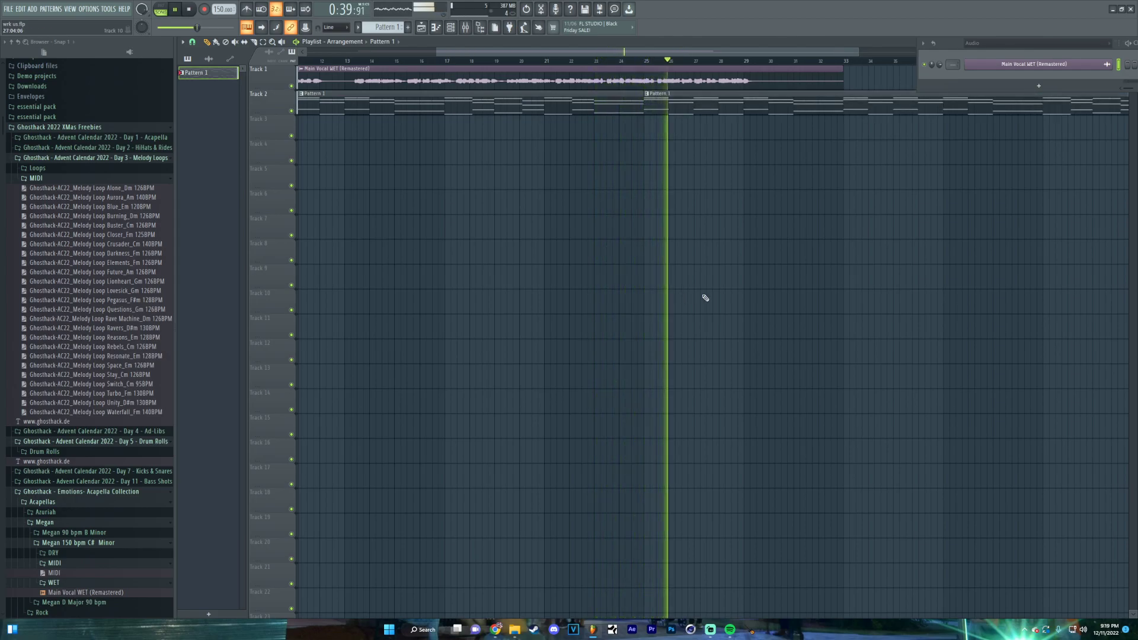
scroll(649, 308, right, 2)
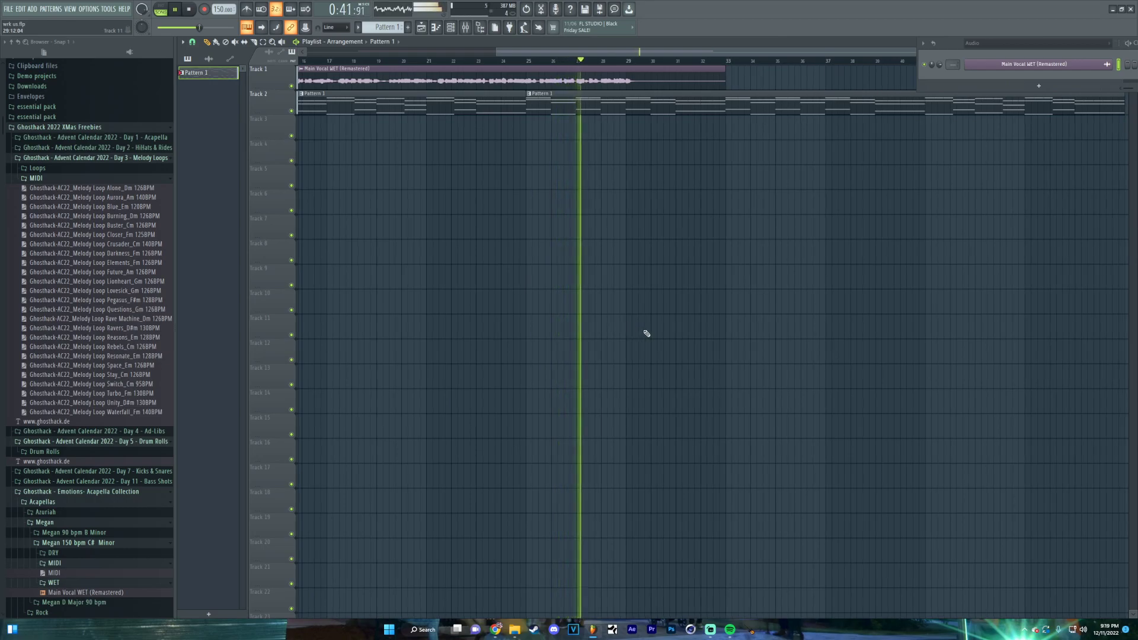
Stop playback, open the recent project Sunday.flp, and close the Invader 2 plugin window
click(175, 10)
click(8, 9)
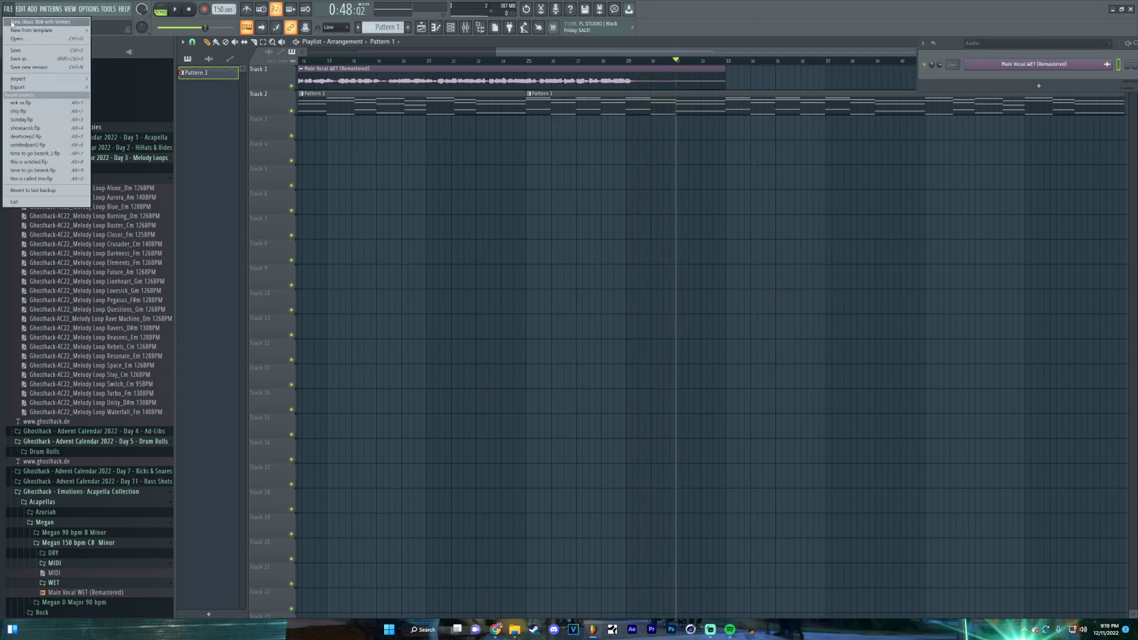
click(39, 121)
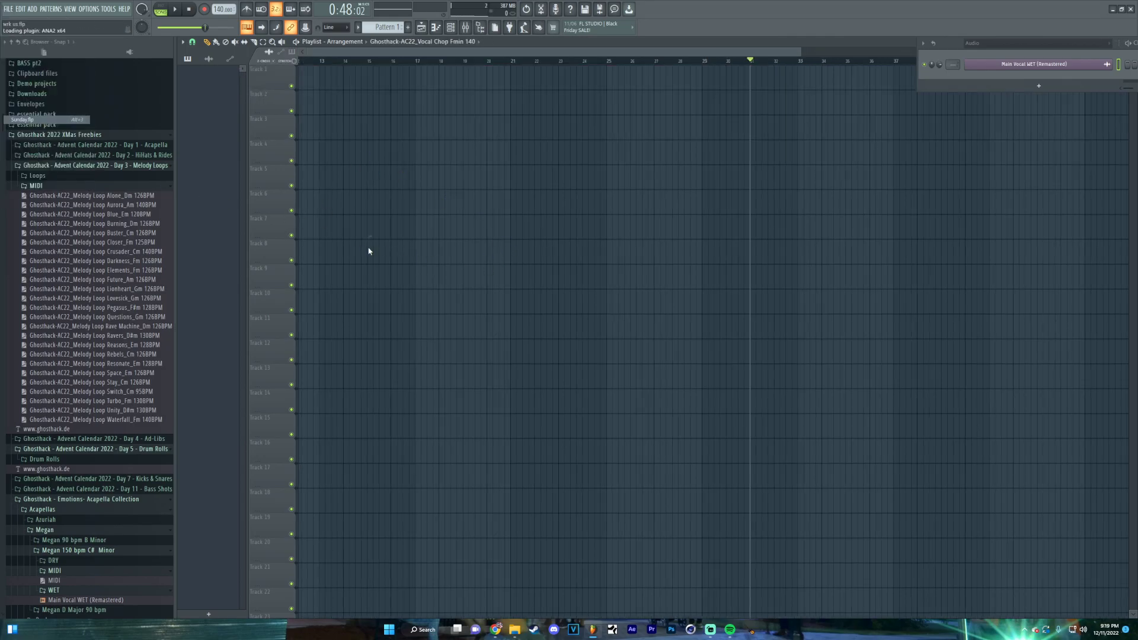
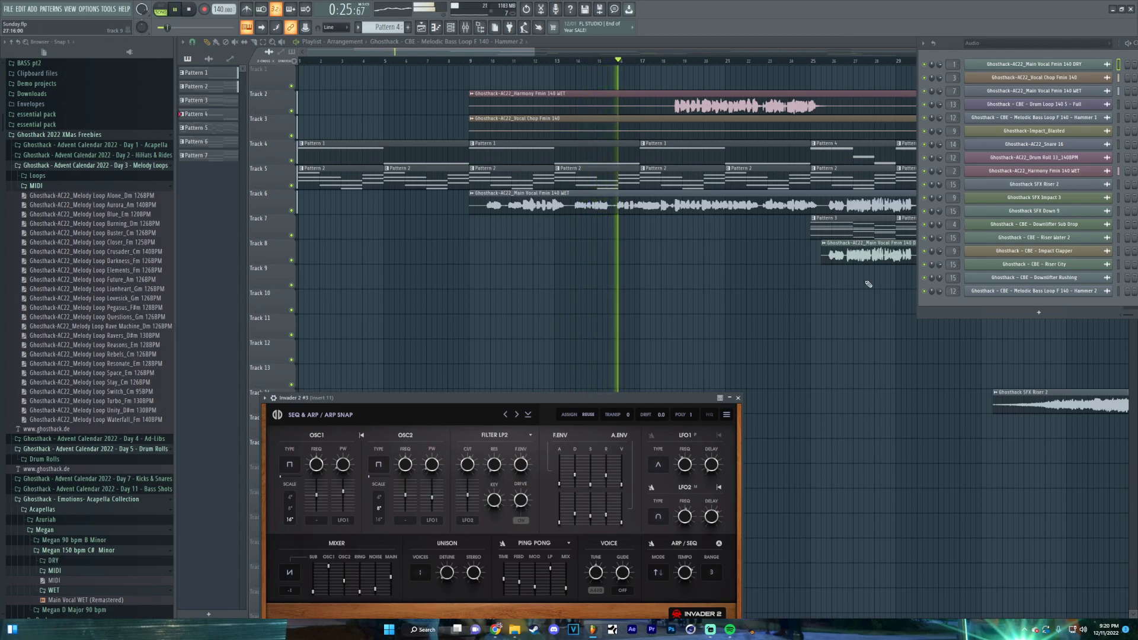
click(738, 397)
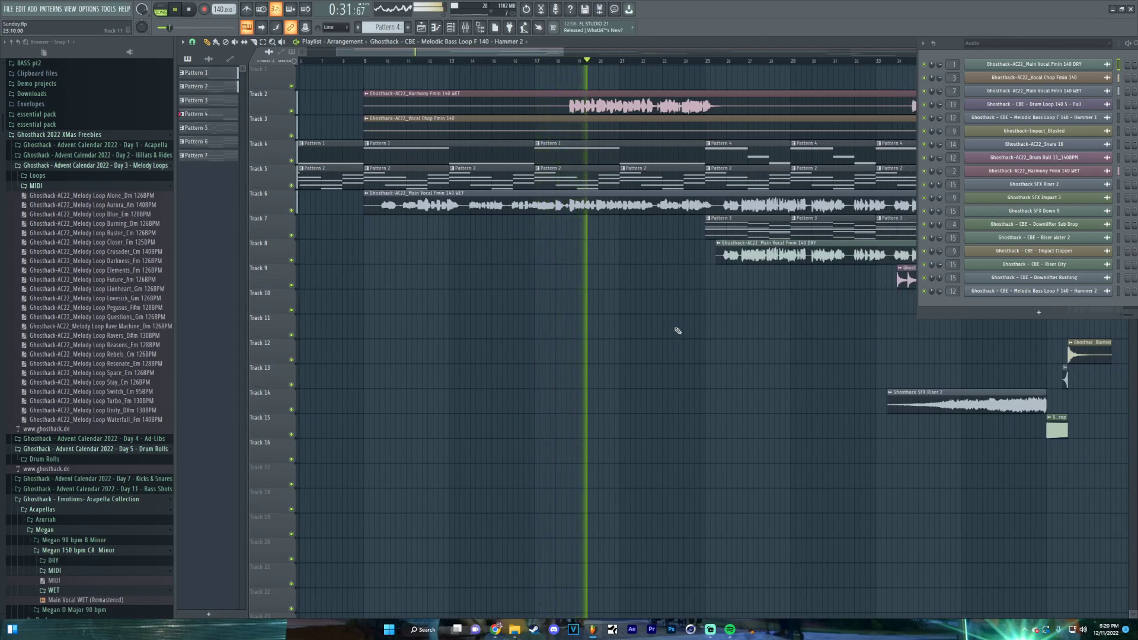
Copy the Ghosthack-AC22_Snare 16 clip from Track 13 to Track 10 so it ends where the drum roll starts at bar 34
scroll(549, 394, right, 4)
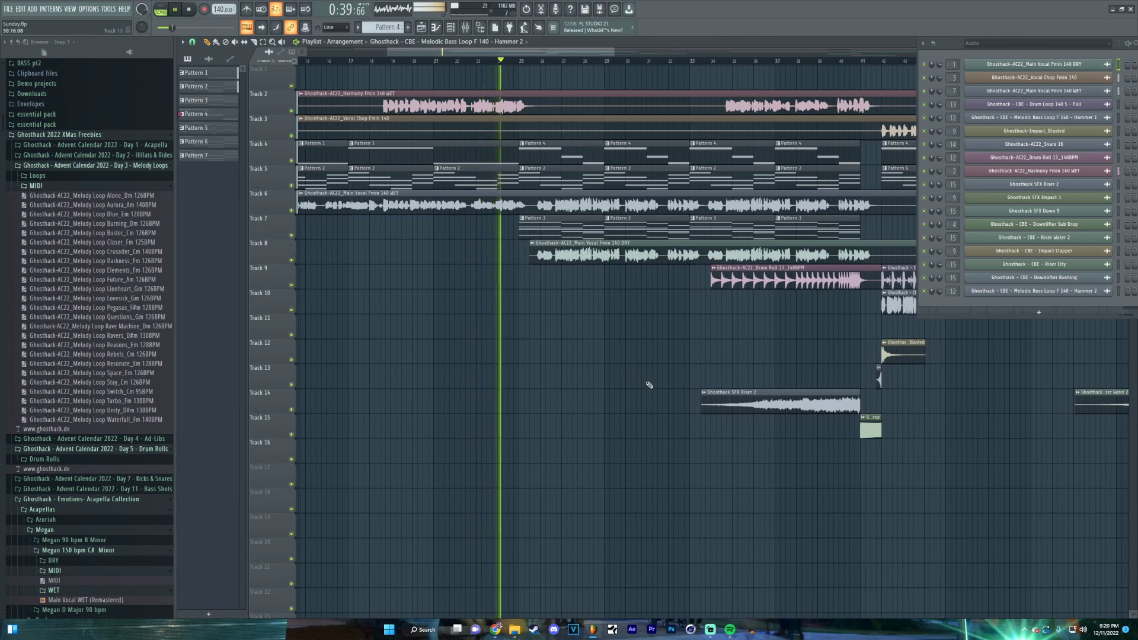
click(879, 377)
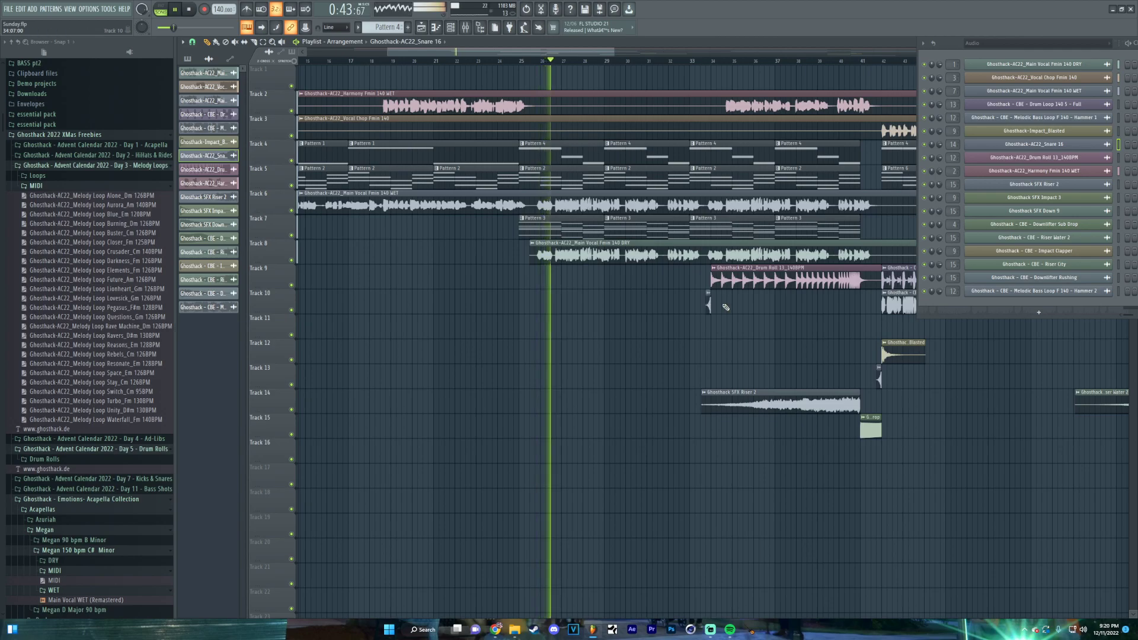
scroll(728, 318, up, 5)
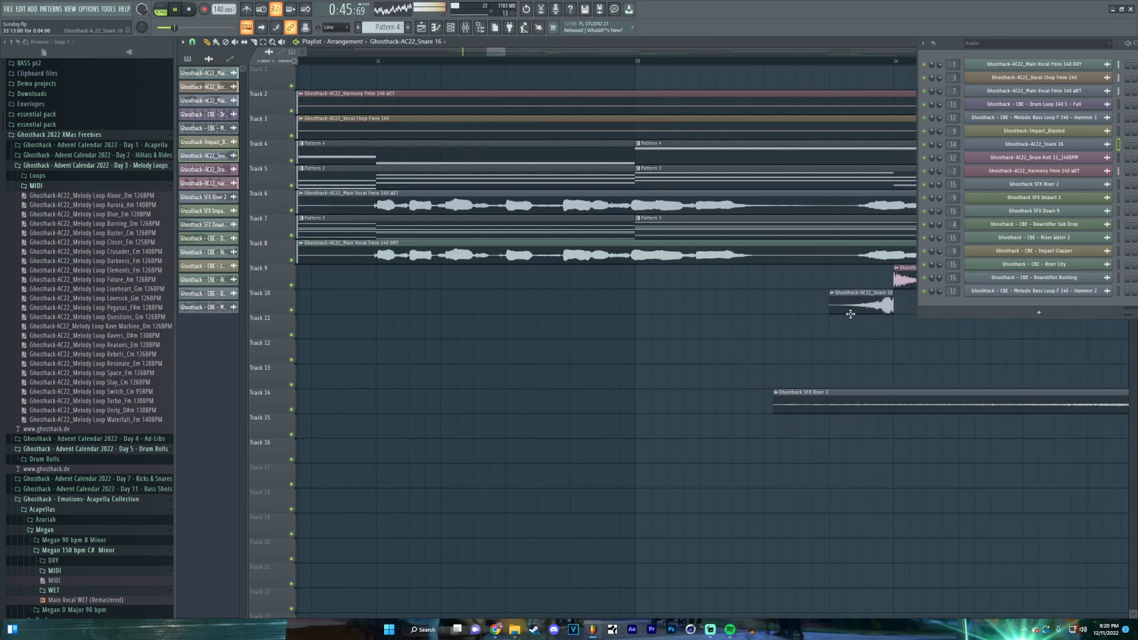
scroll(628, 451, down, 5)
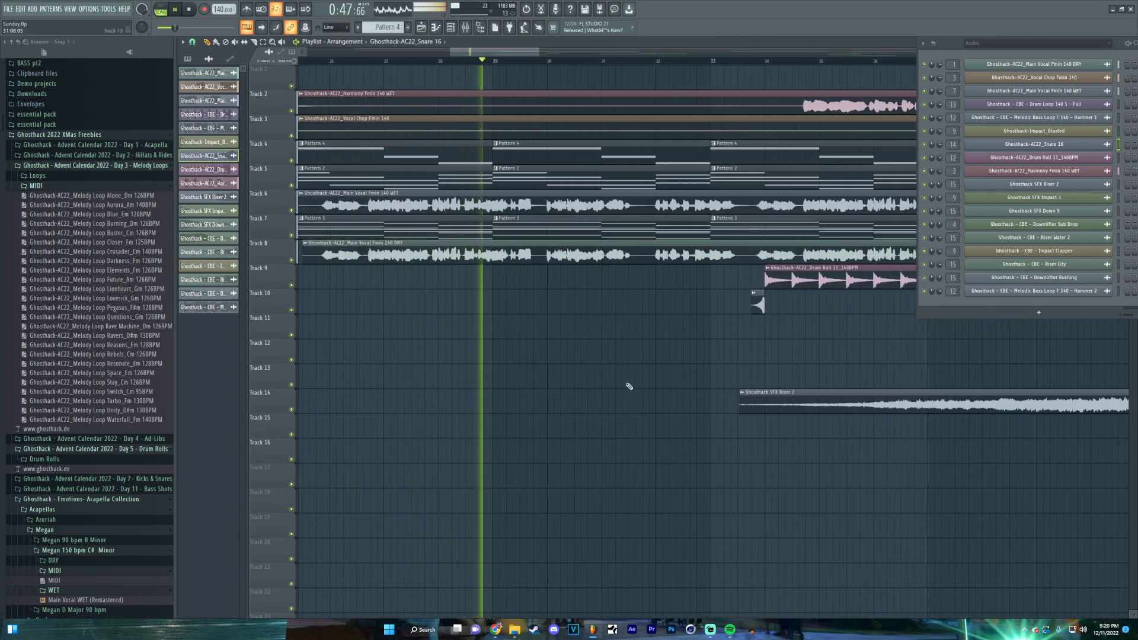
scroll(515, 371, left, 2)
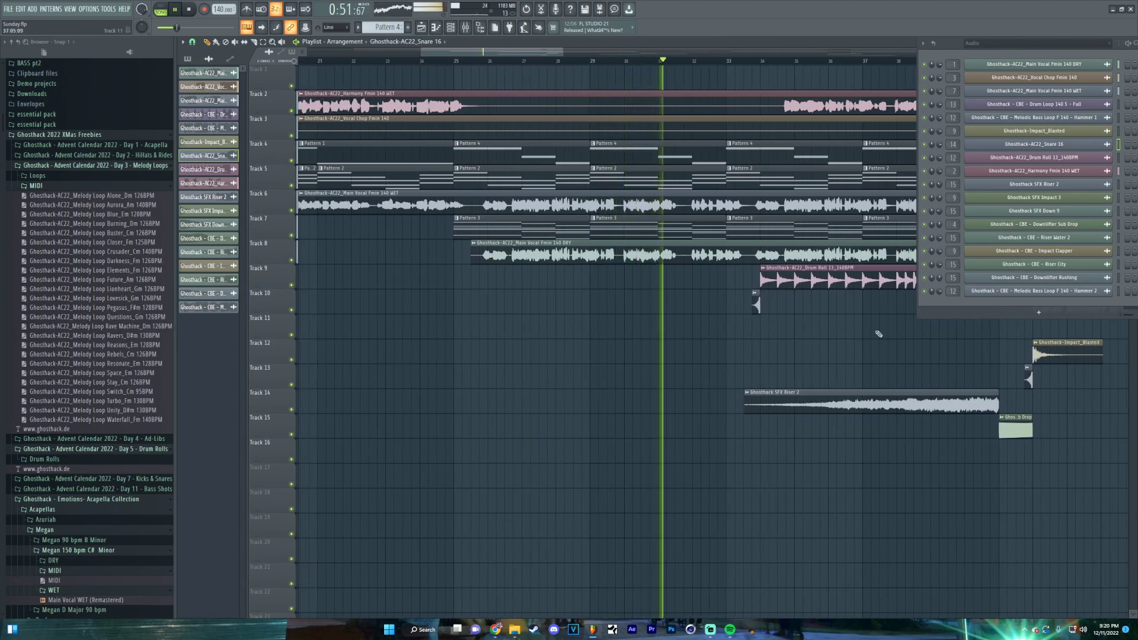
Add a DSK Virtuoso channel and close its plugin window
click(1039, 312)
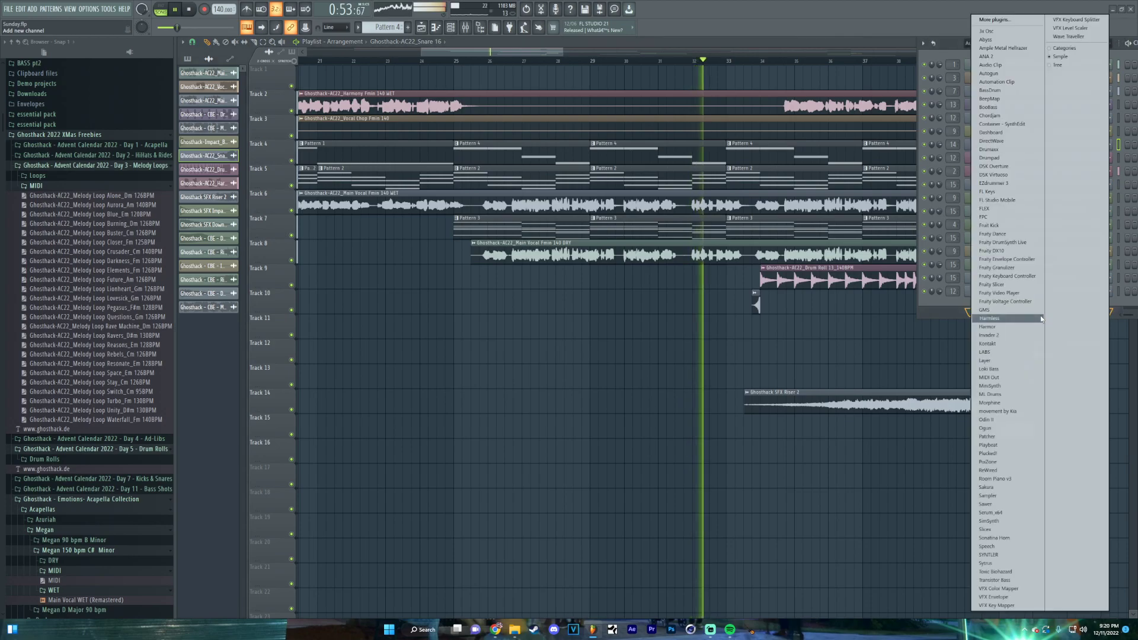
click(1009, 175)
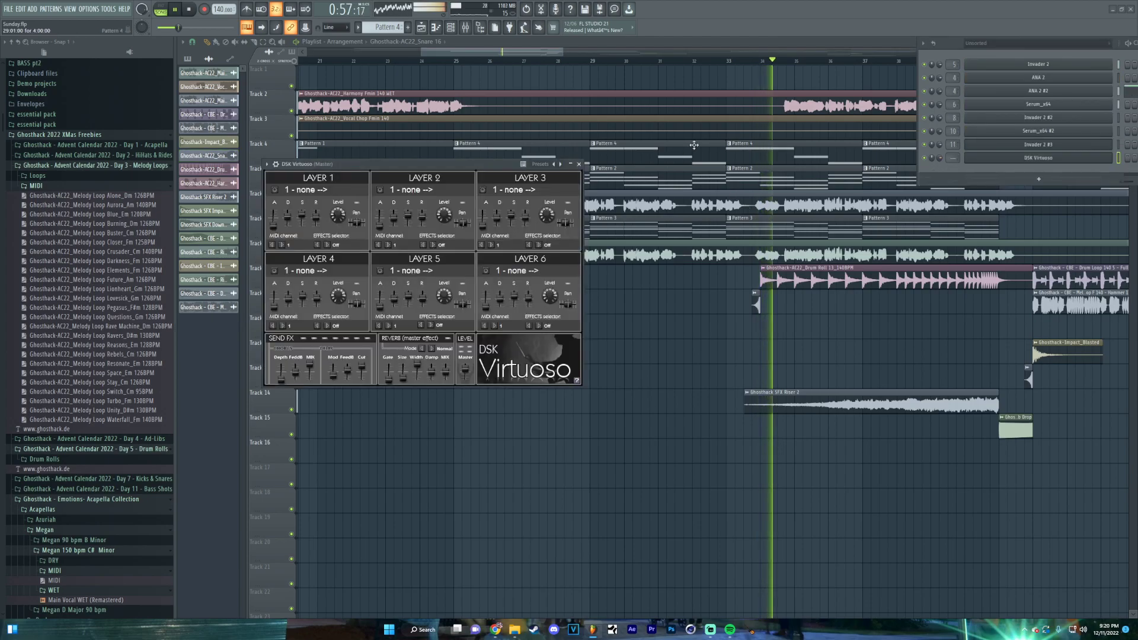
key(Escape)
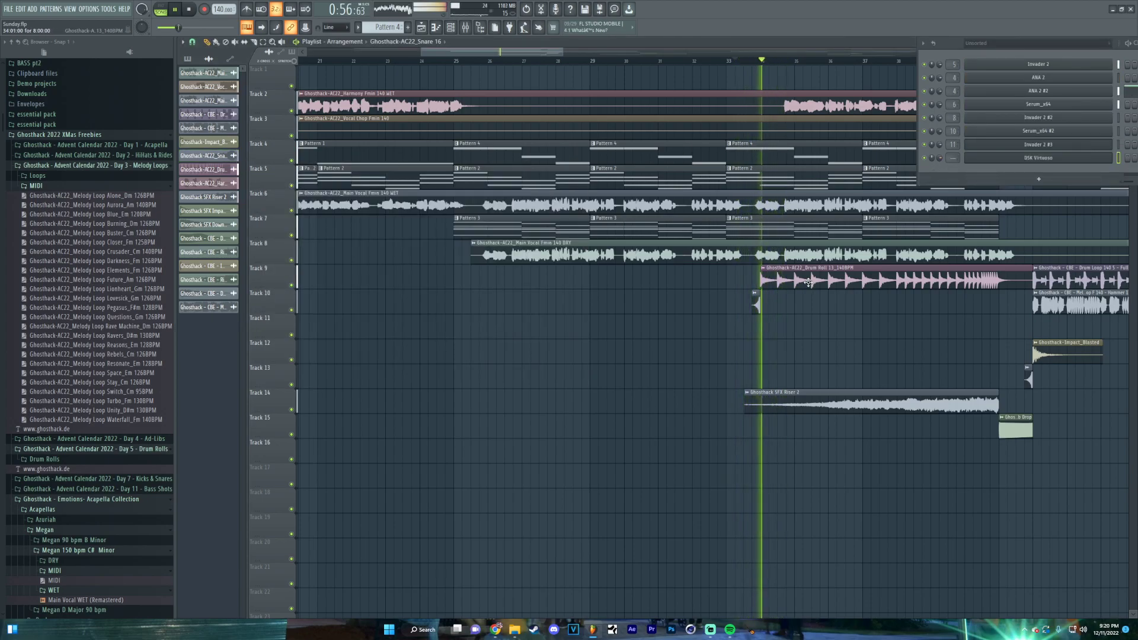
Delete the Snare 16 clip on Track 10 just before the drum roll
click(758, 302)
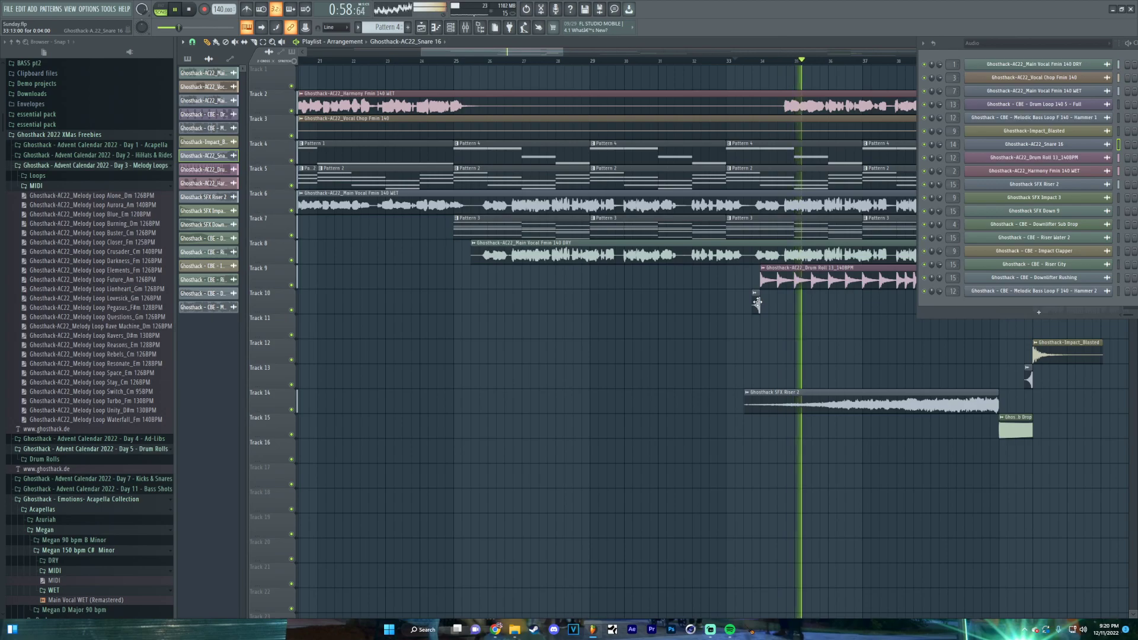
Show all channel types in the channel rack, select Pattern 3, and route DSK Virtuoso to mixer track 16
click(1038, 42)
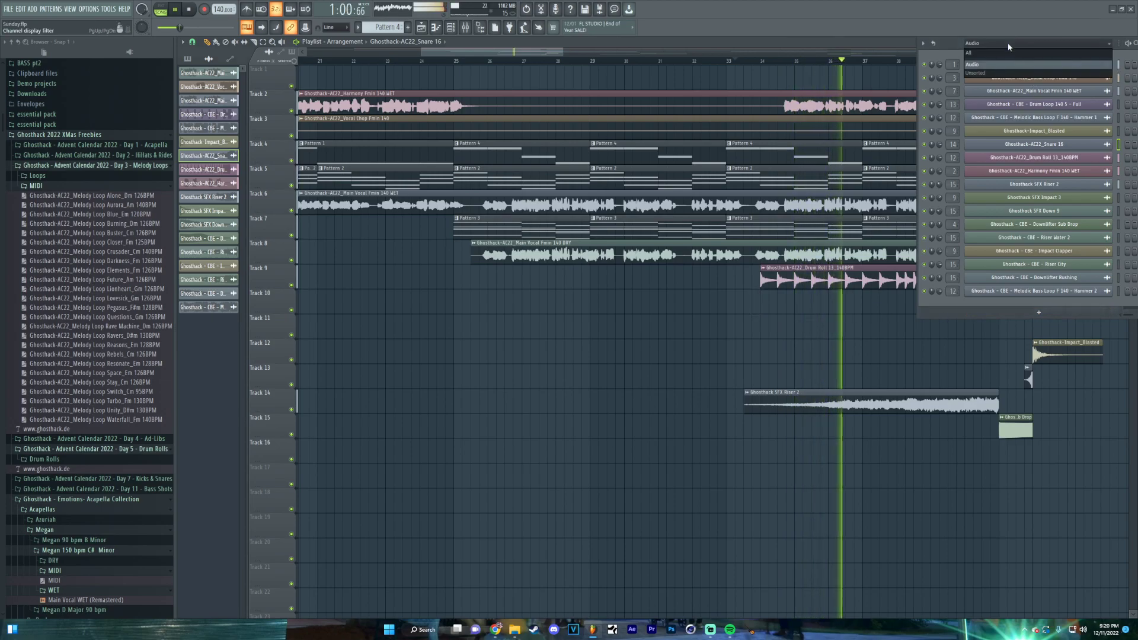
click(984, 54)
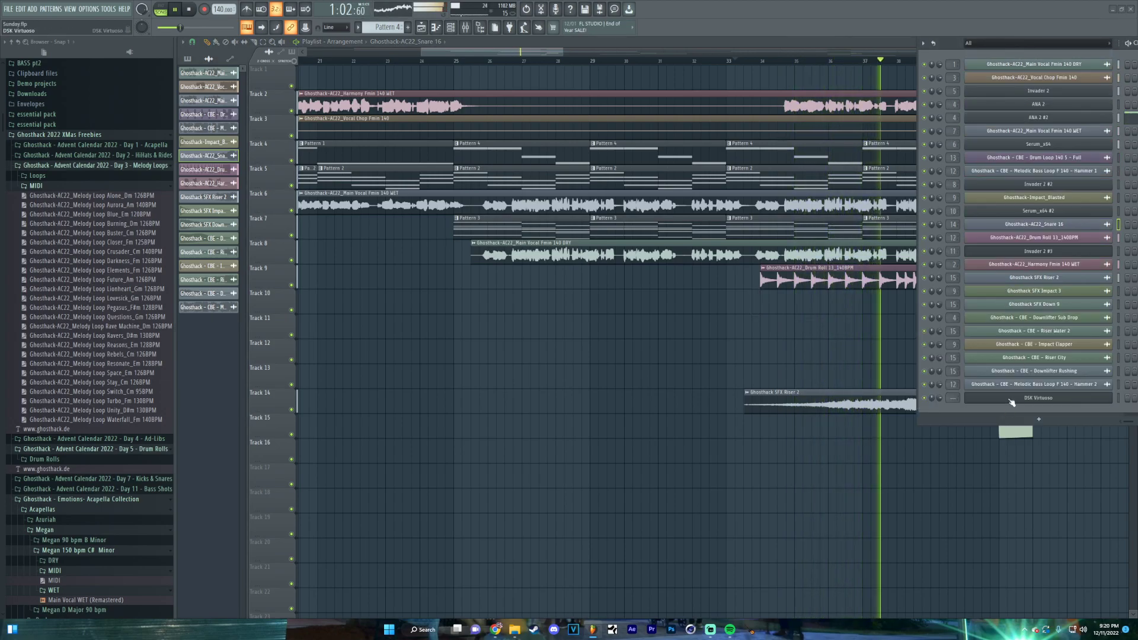
click(608, 230)
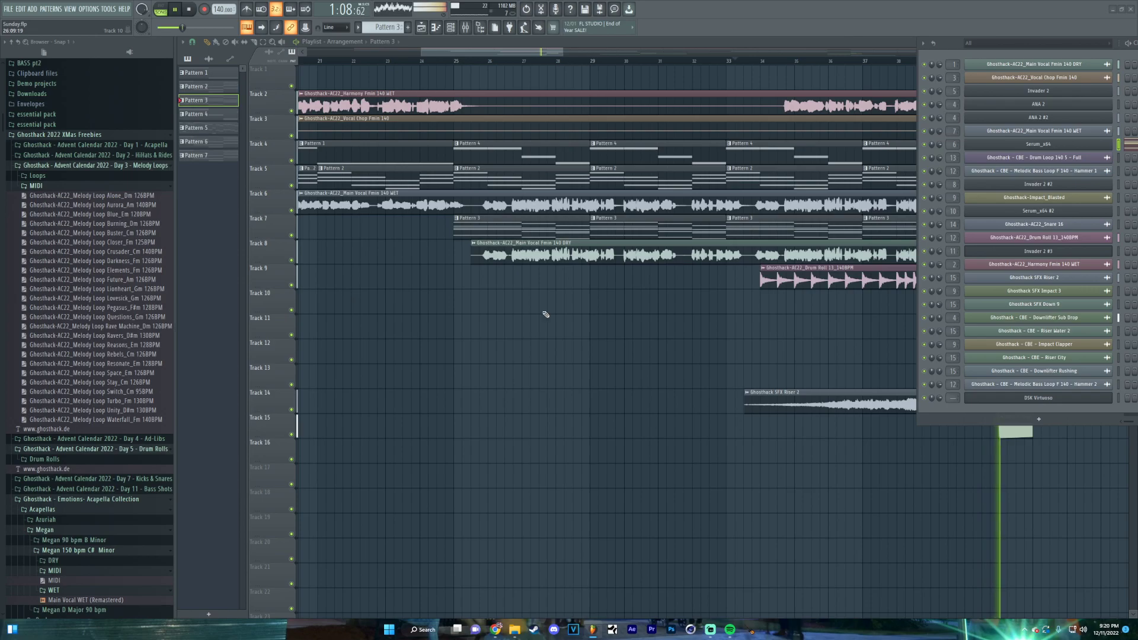
right_click(996, 401)
click(998, 399)
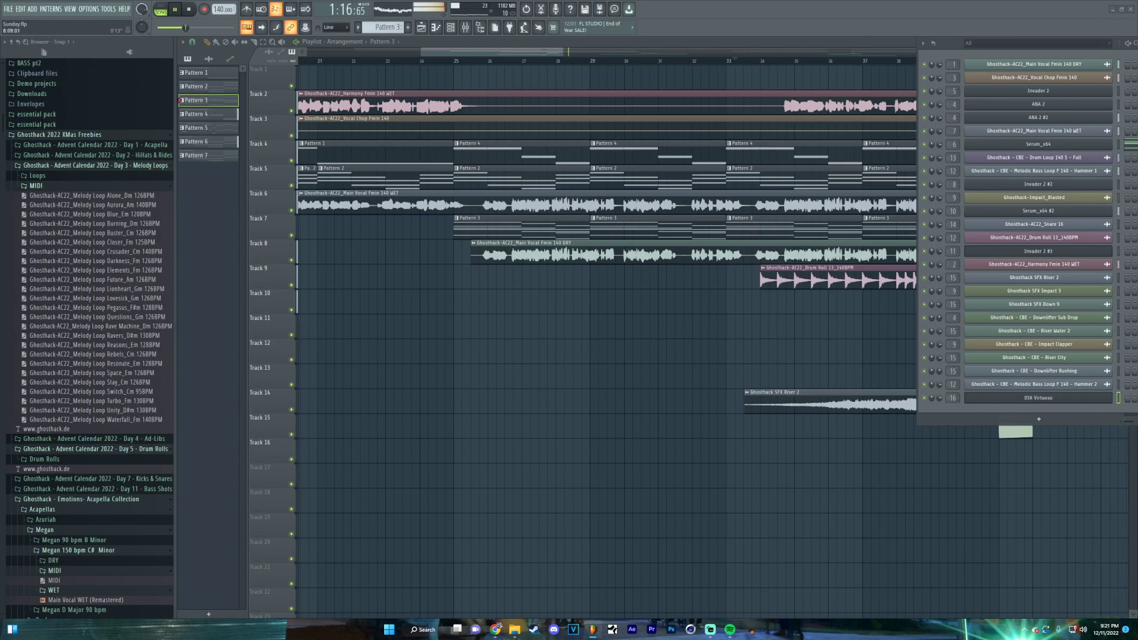
Create Pattern 8 for the DSK Virtuoso part and load the Virtuoso Strings (combi) preset in the plugin
click(408, 27)
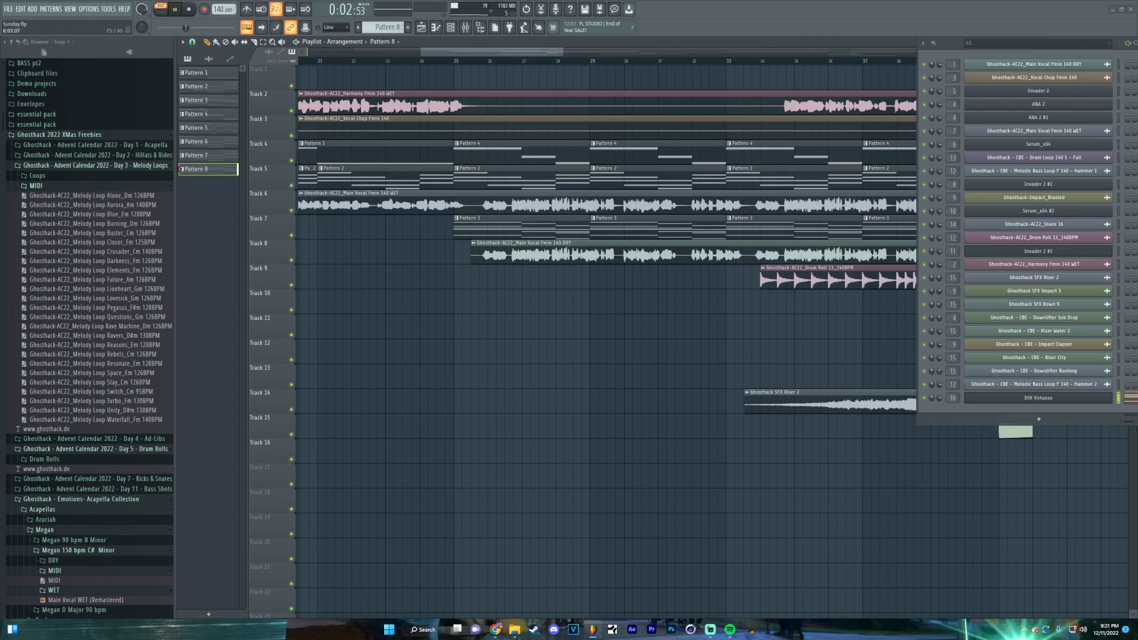
click(1011, 401)
click(540, 166)
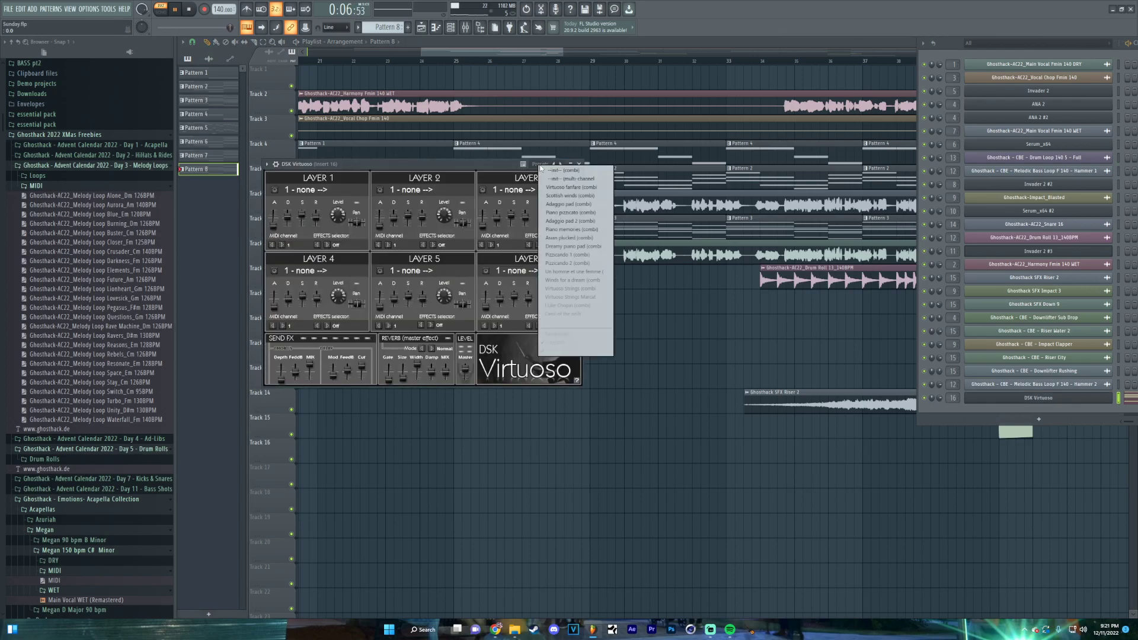
click(593, 289)
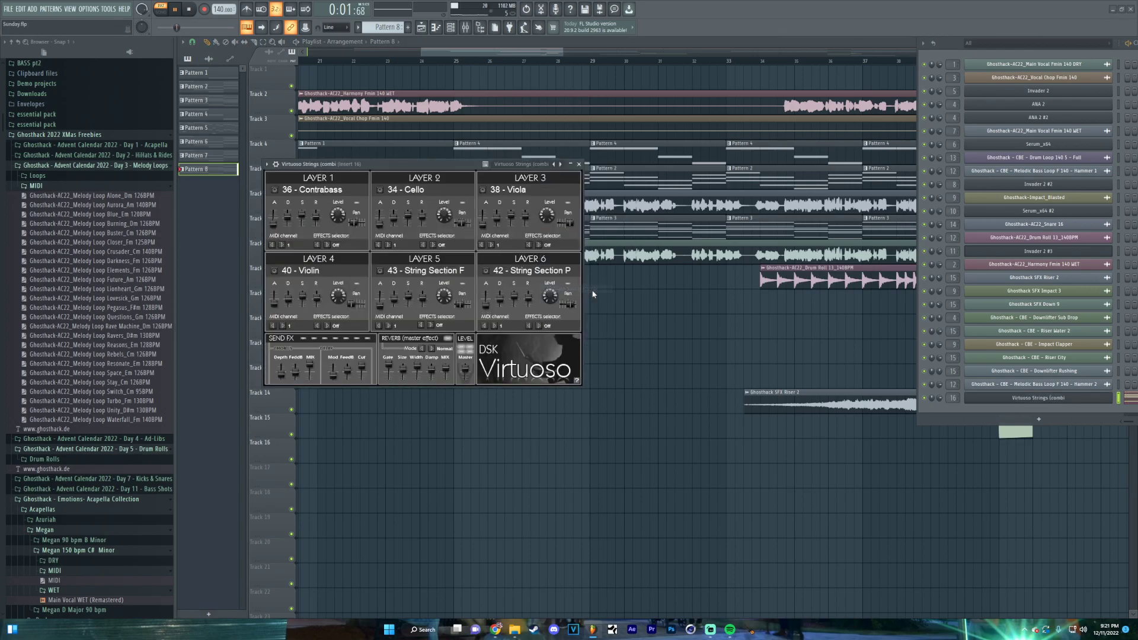
click(580, 164)
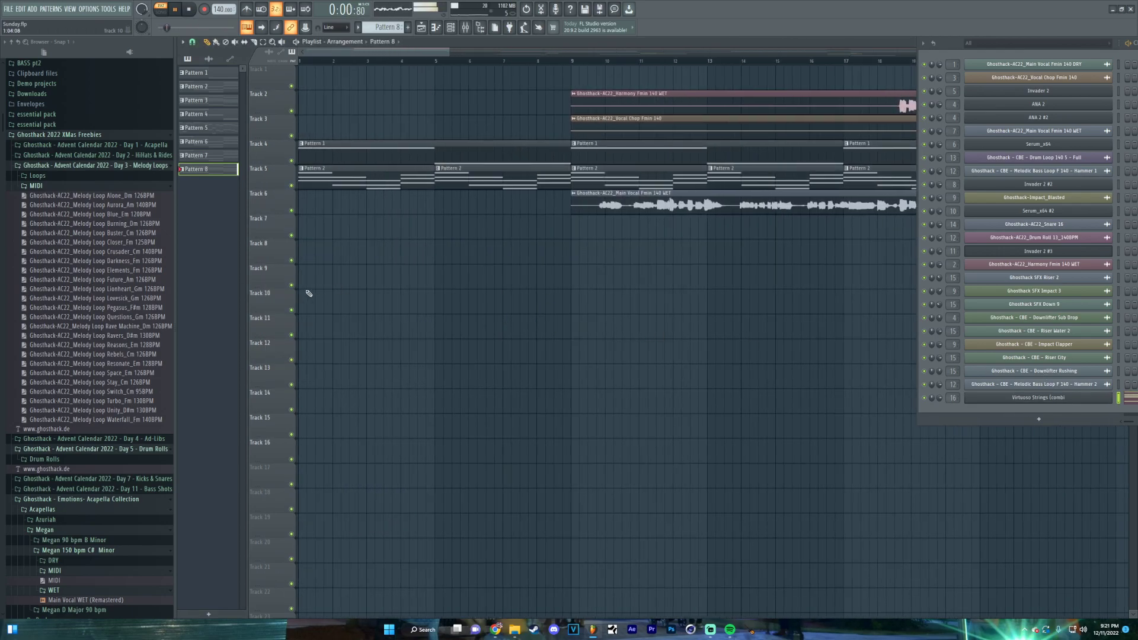
Move the Pattern 8 clip on Track 17 to bar 25 and repeat it back to back up to bar 41
scroll(326, 297, down, 4)
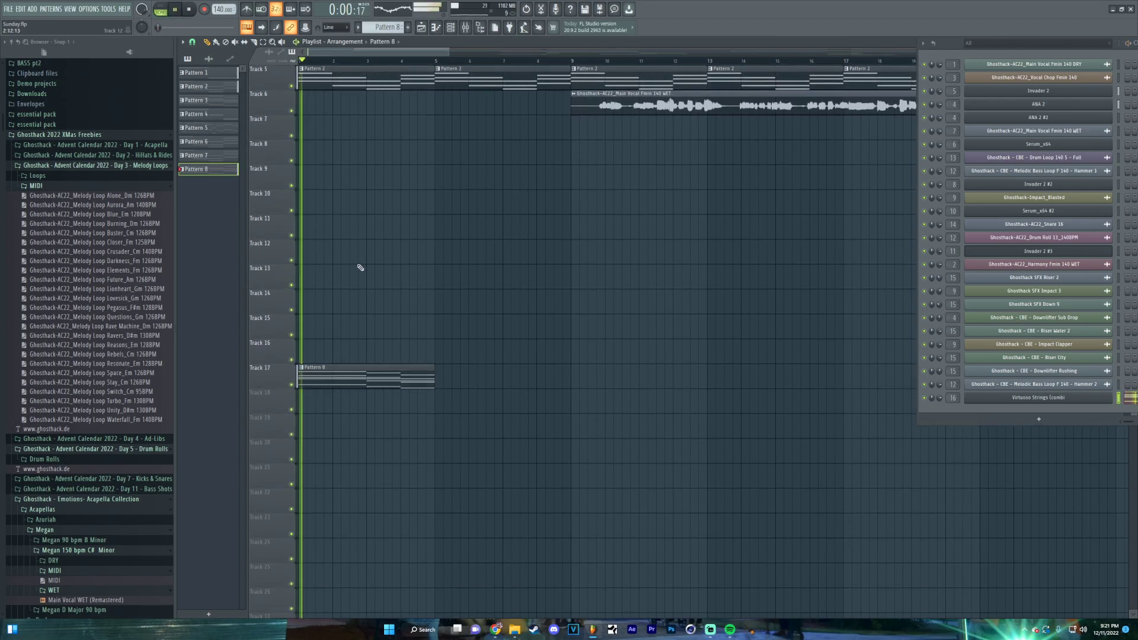
scroll(478, 365, down, 3)
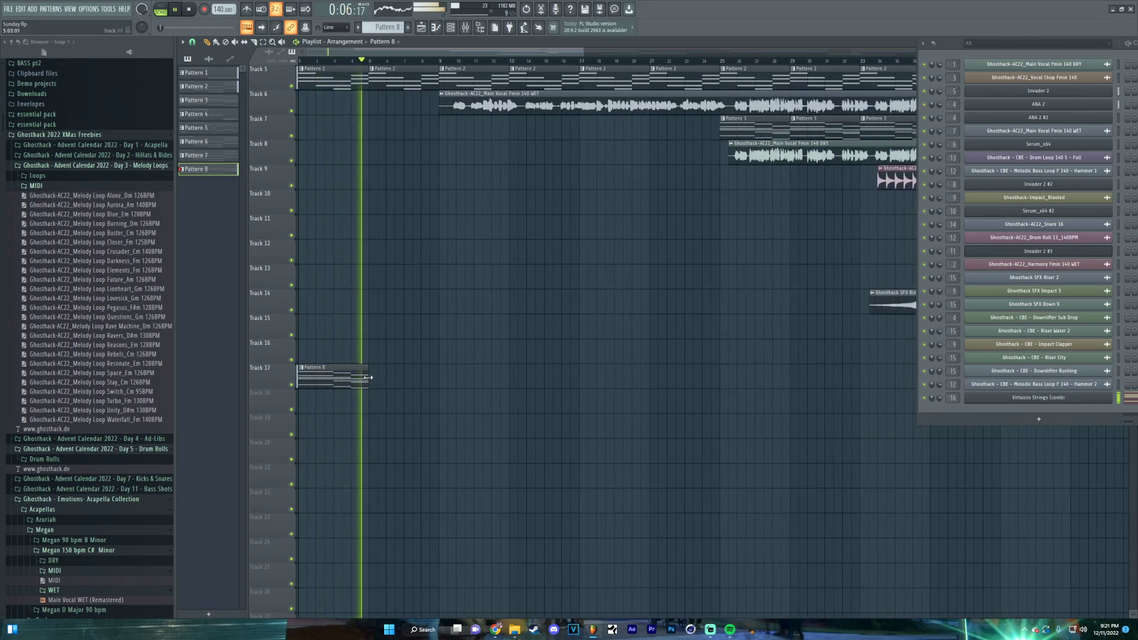
drag(314, 384, 728, 387)
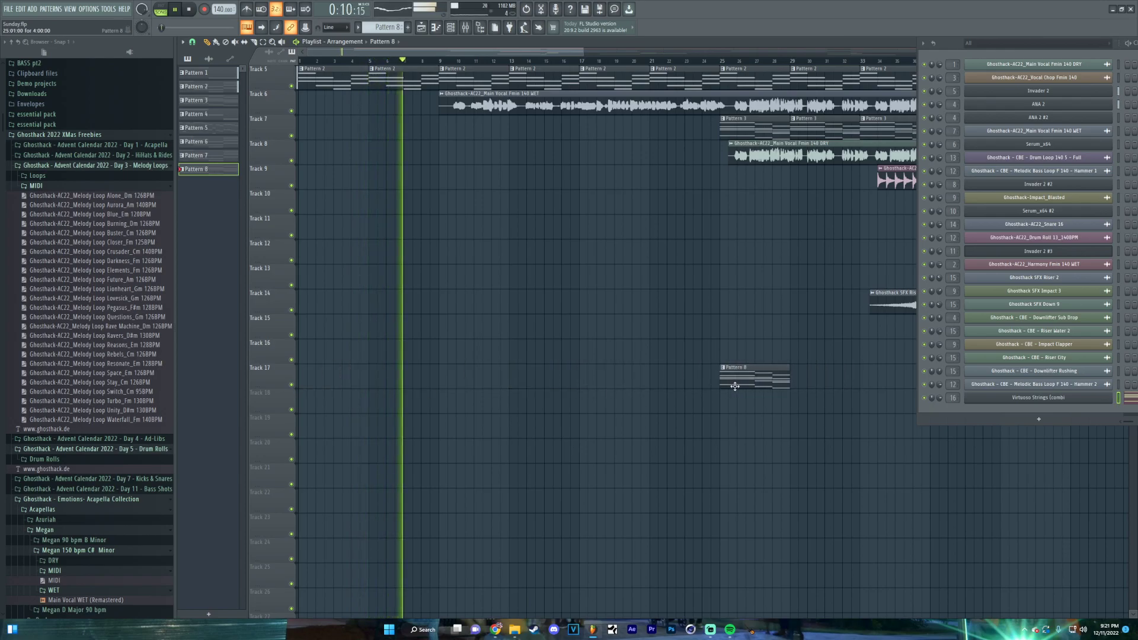
click(798, 383)
scroll(656, 391, right, 5)
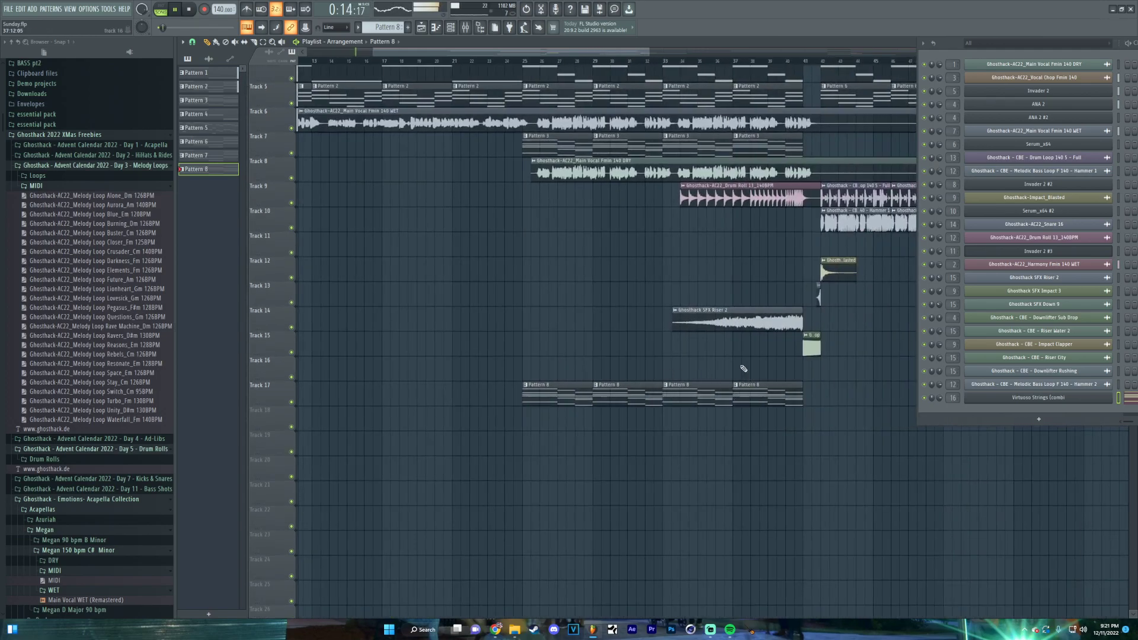
scroll(749, 374, right, 4)
scroll(642, 394, up, 2)
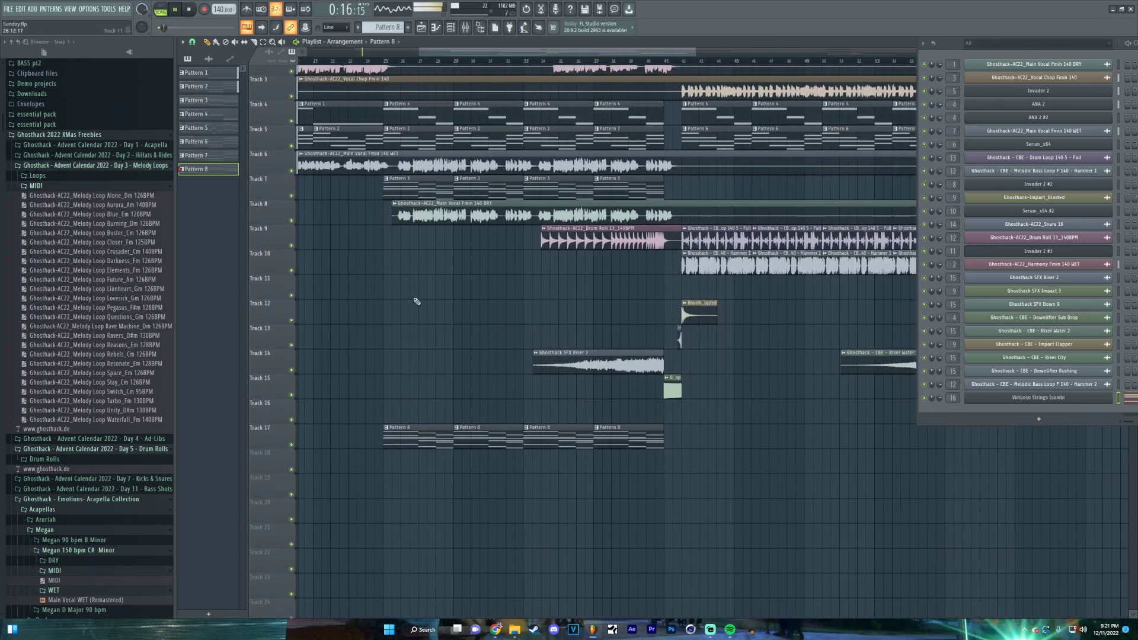
Place two Pattern 8 clips back to back on Track 17, starting at bar 58
scroll(417, 302, left, 8)
scroll(417, 302, up, 2)
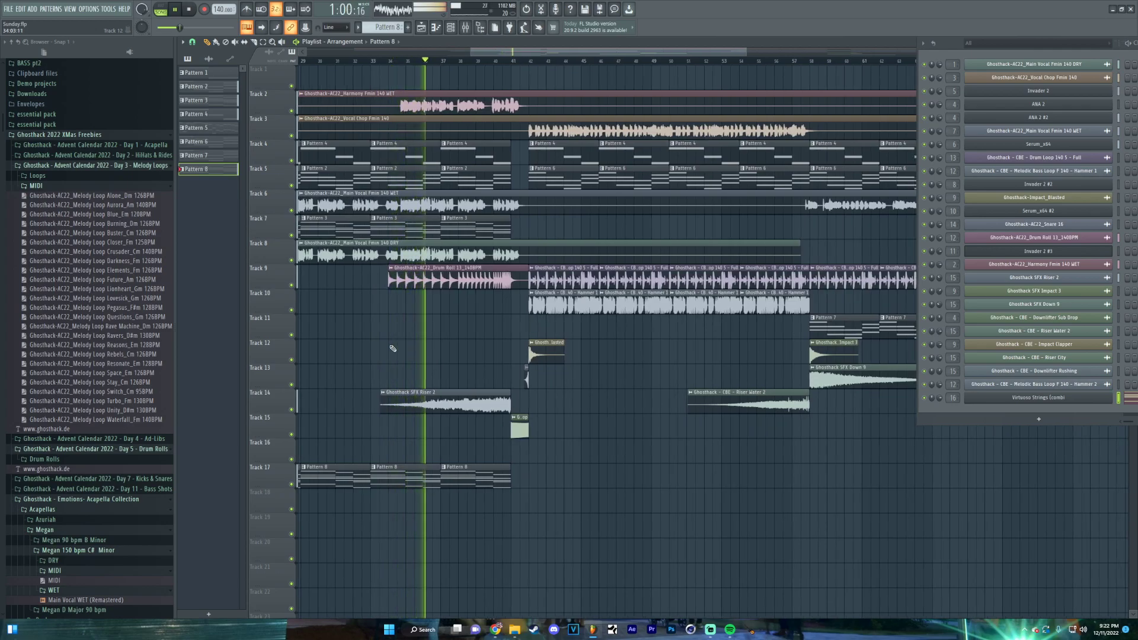
scroll(519, 492, up, 2)
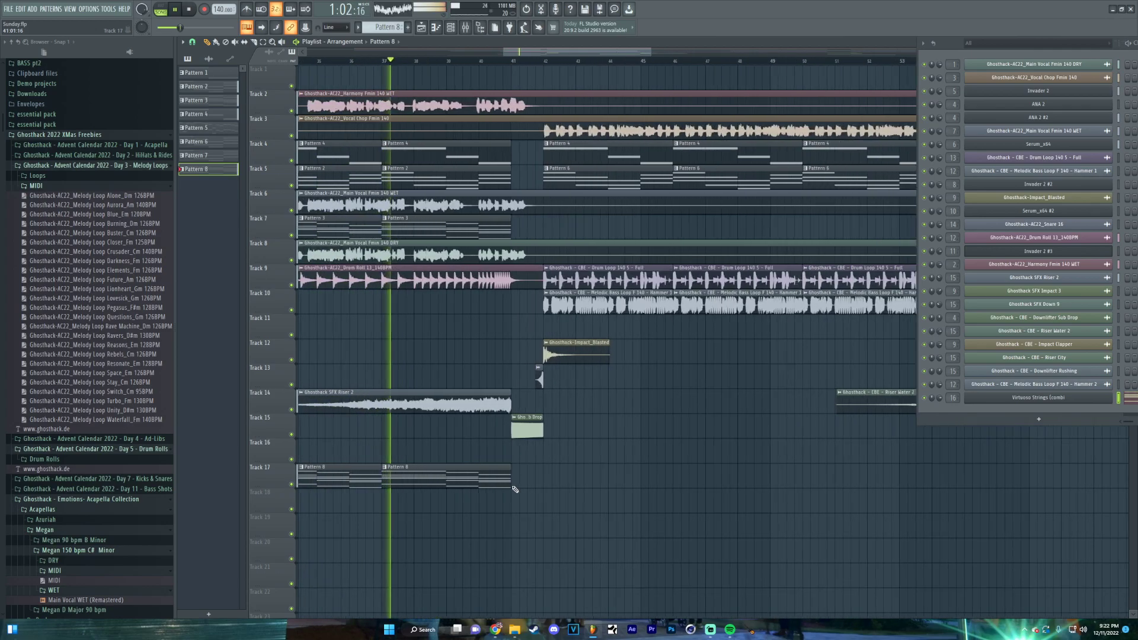
scroll(518, 373, right, 2)
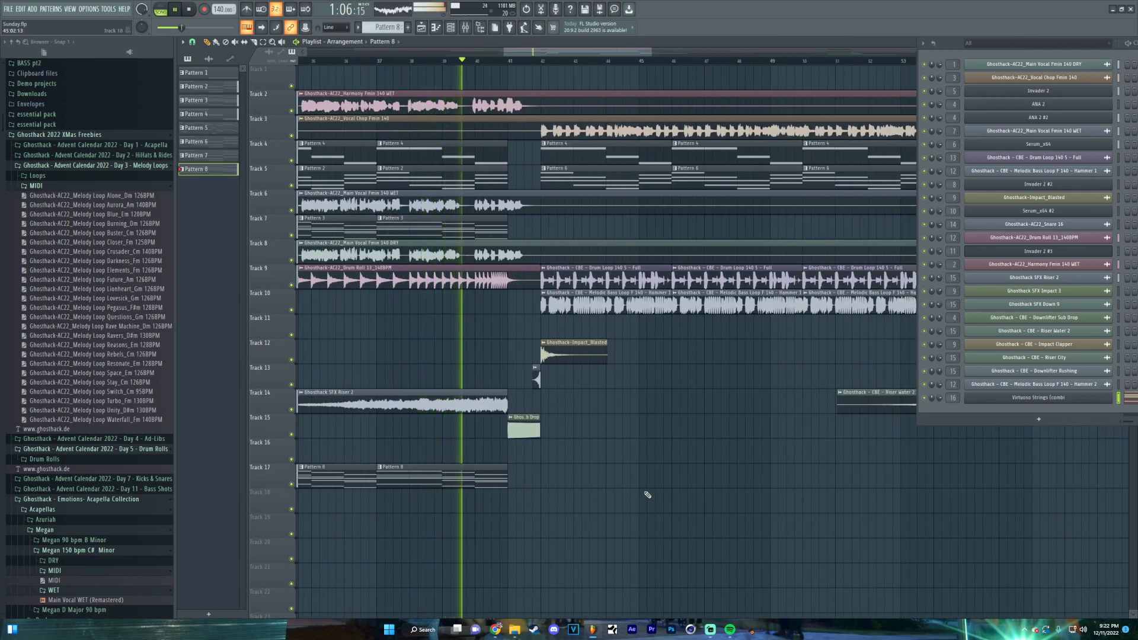
scroll(539, 513, right, 2)
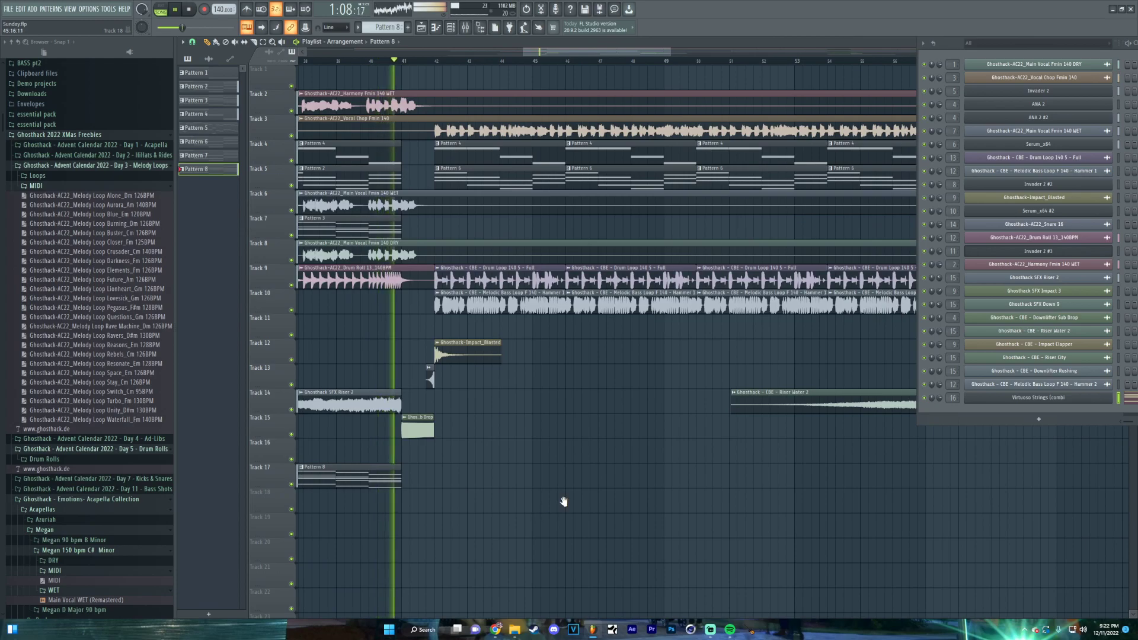
scroll(534, 509, right, 2)
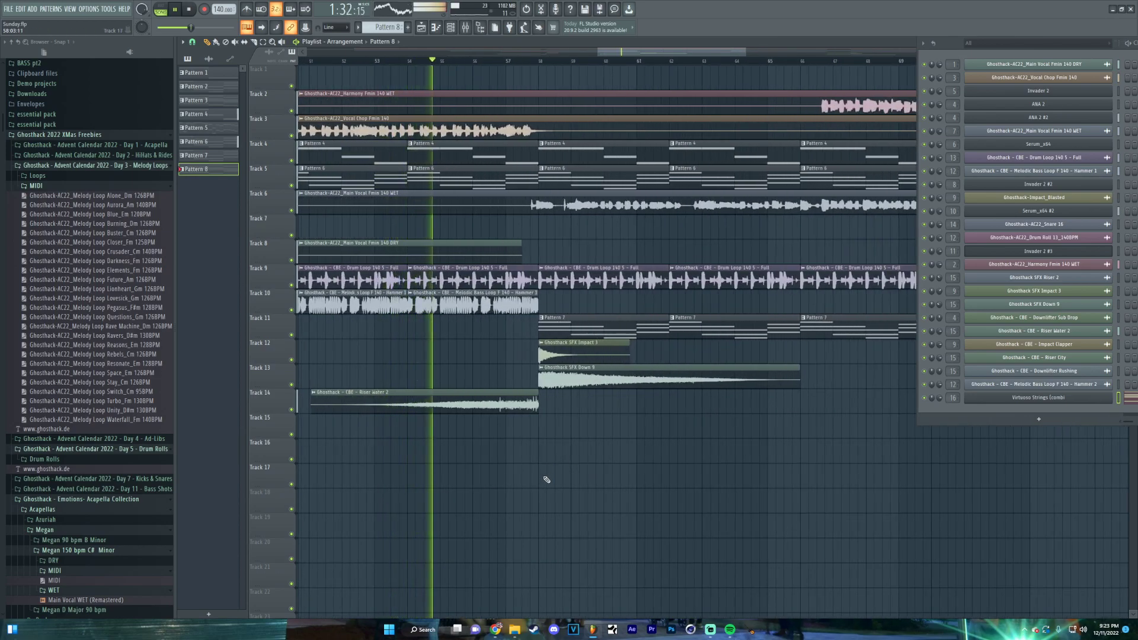
click(547, 475)
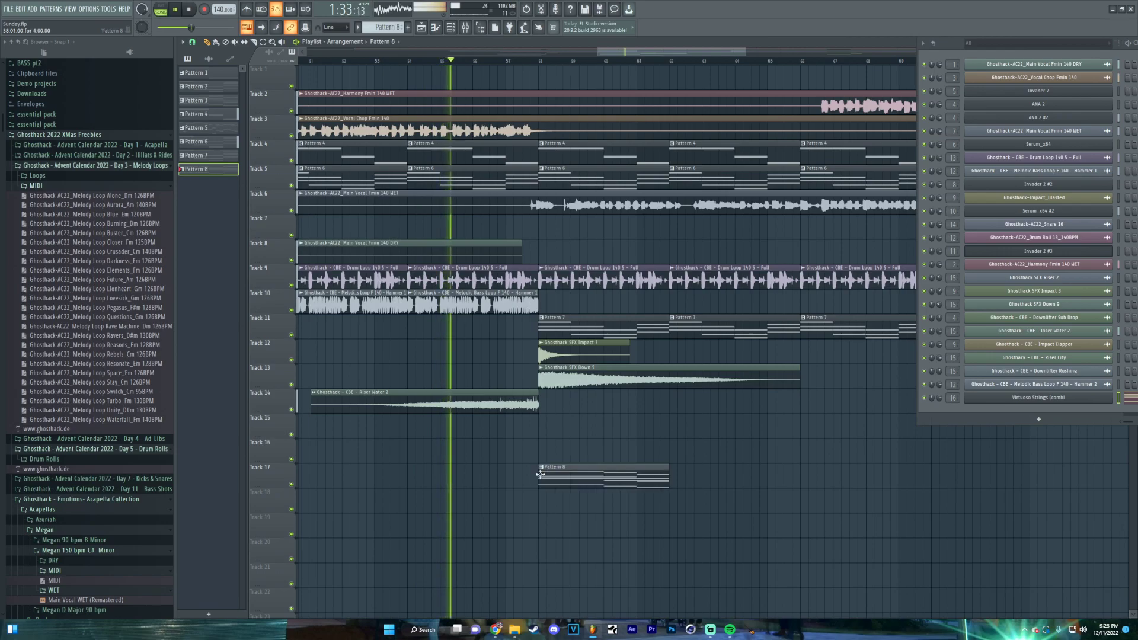
click(677, 480)
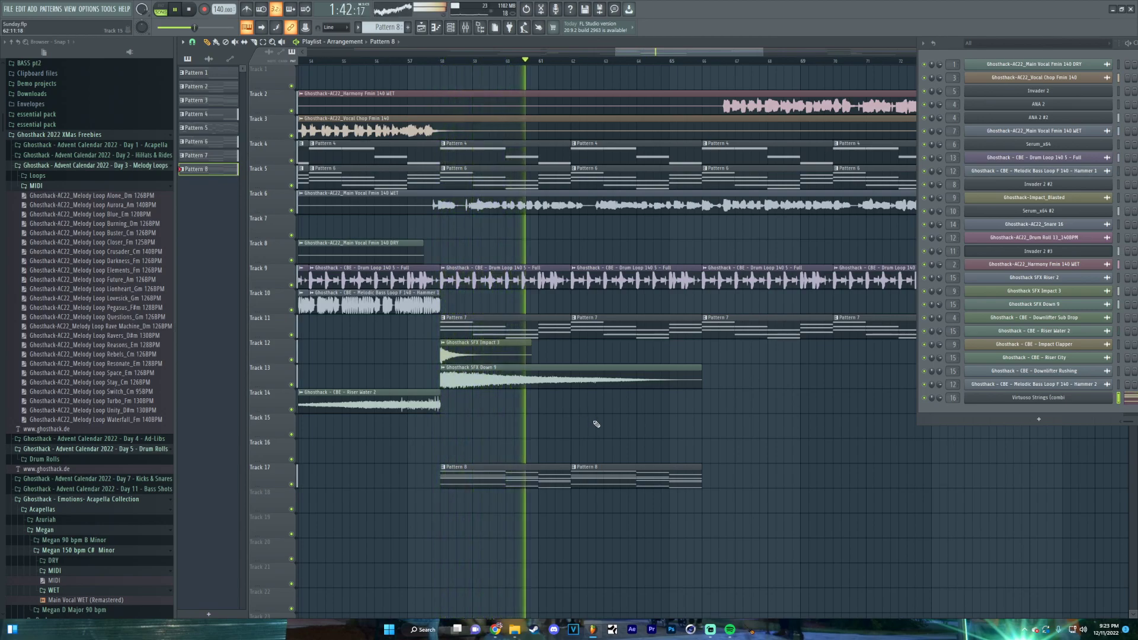
Continue the Pattern 8 clips on Track 17 back to back up to bar 90
scroll(596, 424, down, 5)
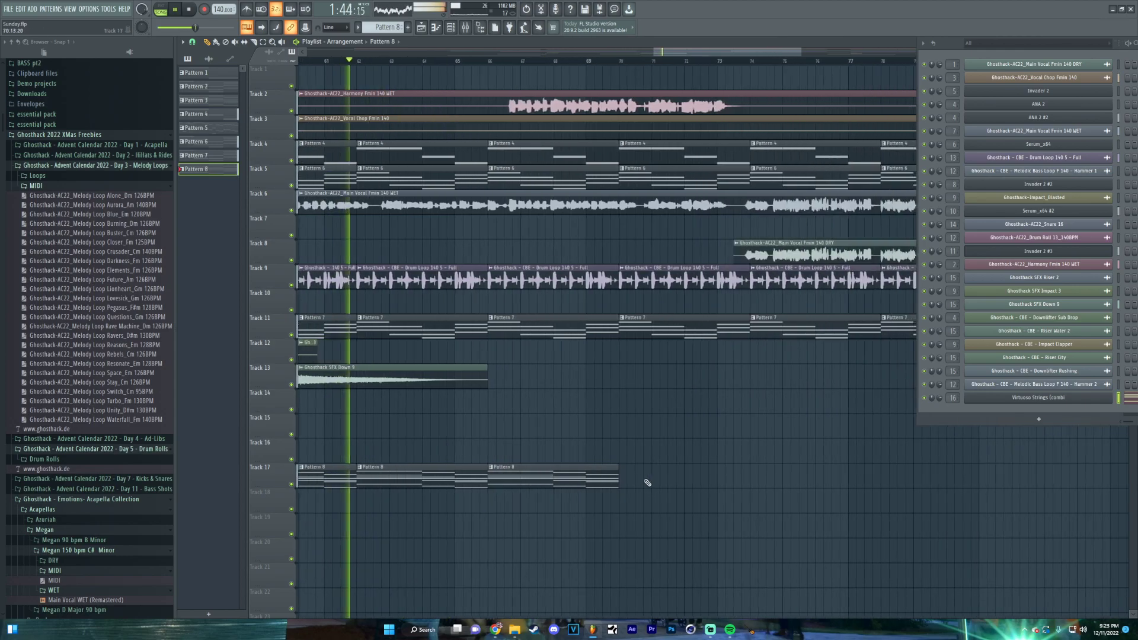
click(649, 482)
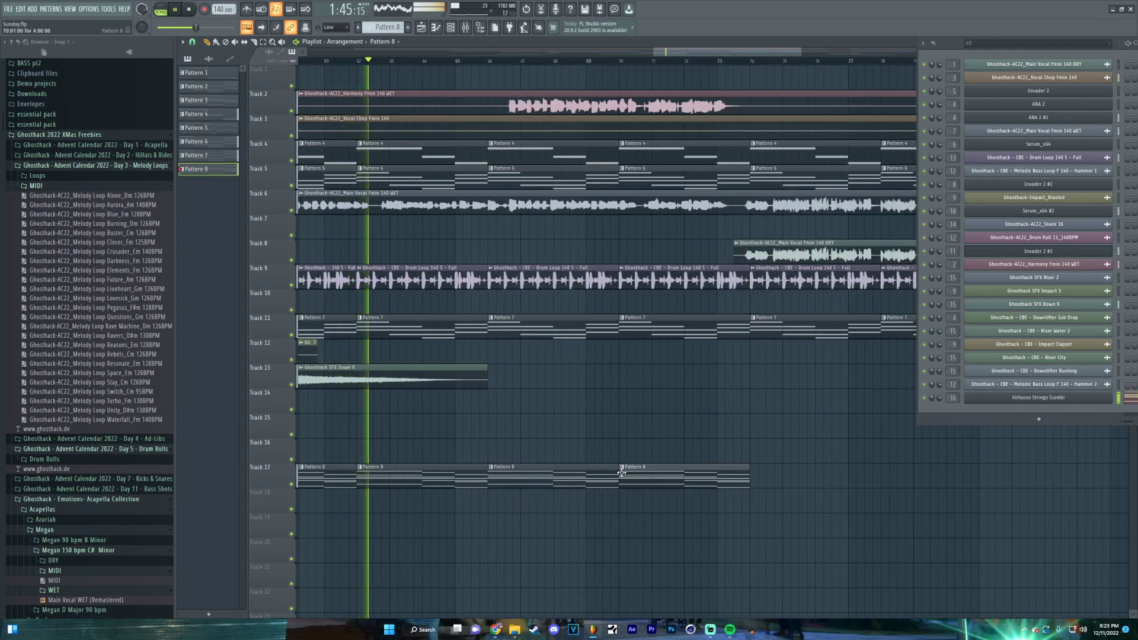
click(765, 482)
scroll(667, 416, down, 2)
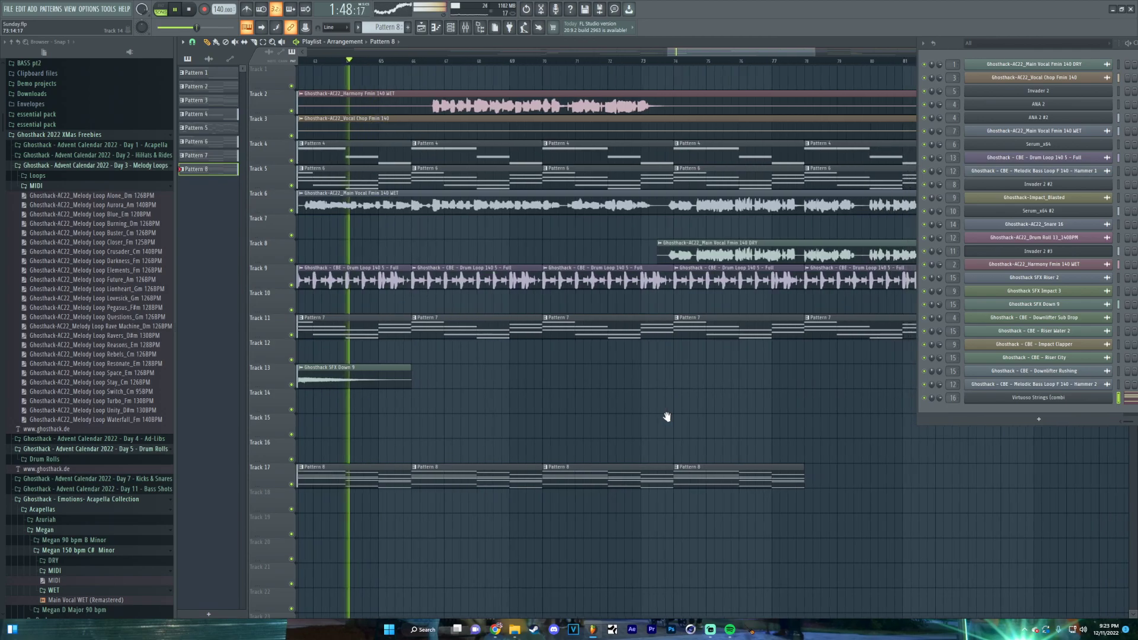
scroll(667, 417, down, 5)
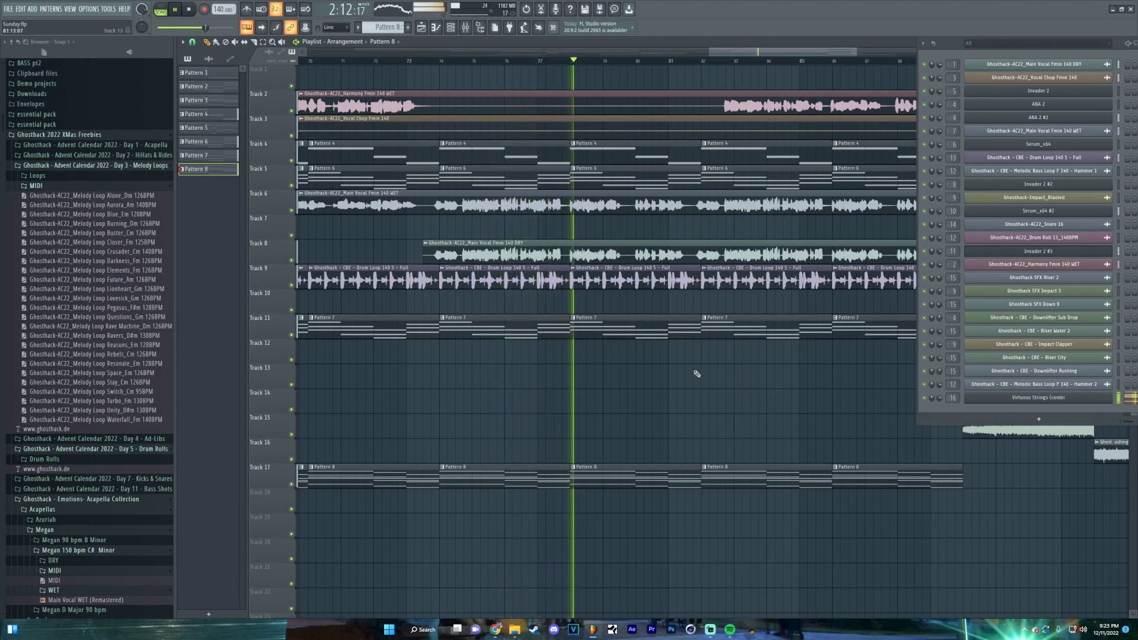
scroll(664, 395, right, 2)
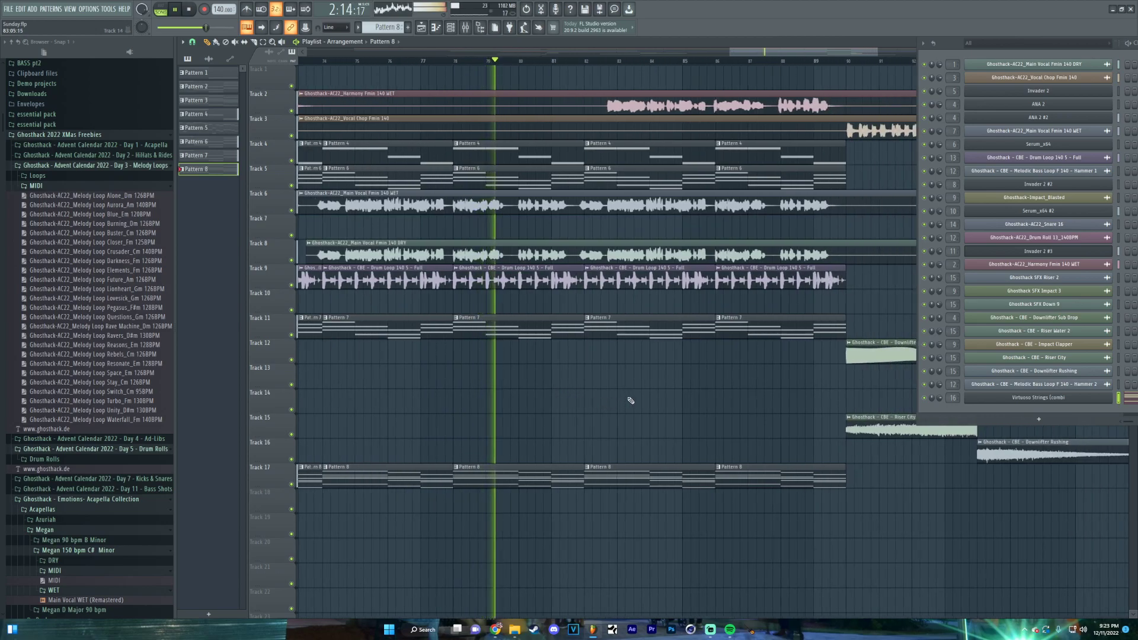
Add Ghosthack-AC22_Drum Roll 13_140BPM from the Day 5 Drum Rolls folder to Track 18, trimmed to five bars starting at bar 90
scroll(593, 406, right, 2)
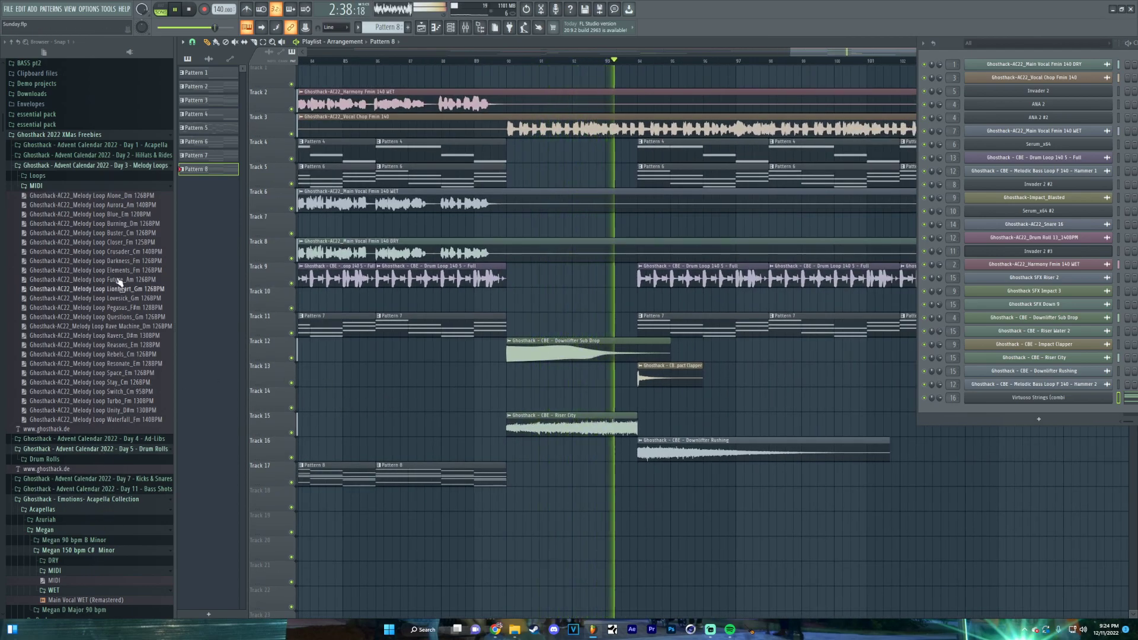
click(83, 166)
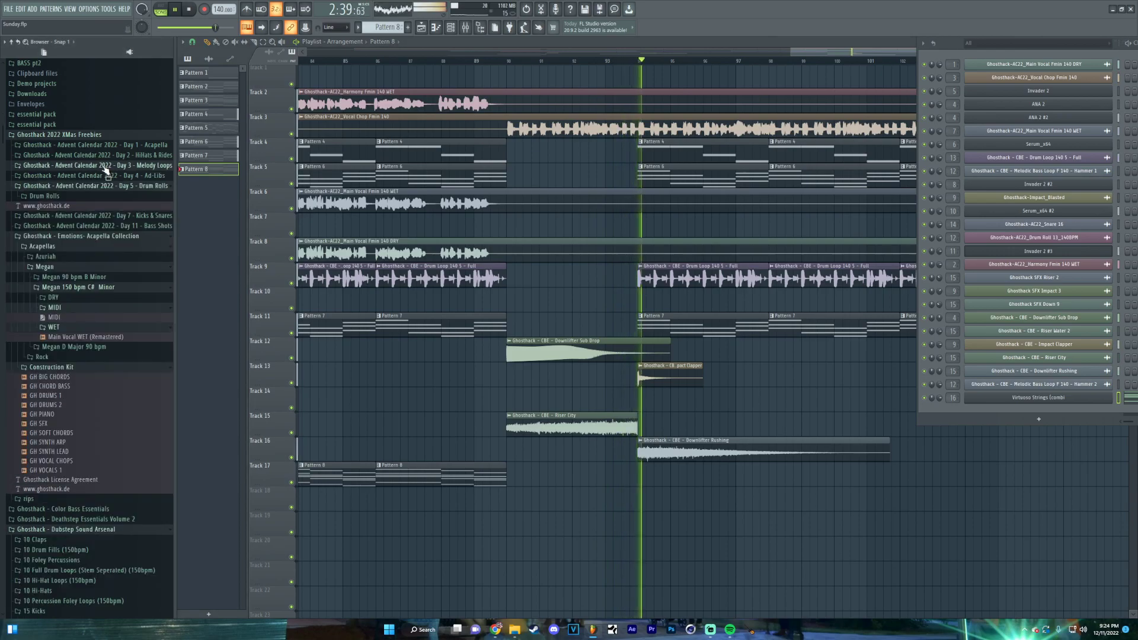
click(82, 195)
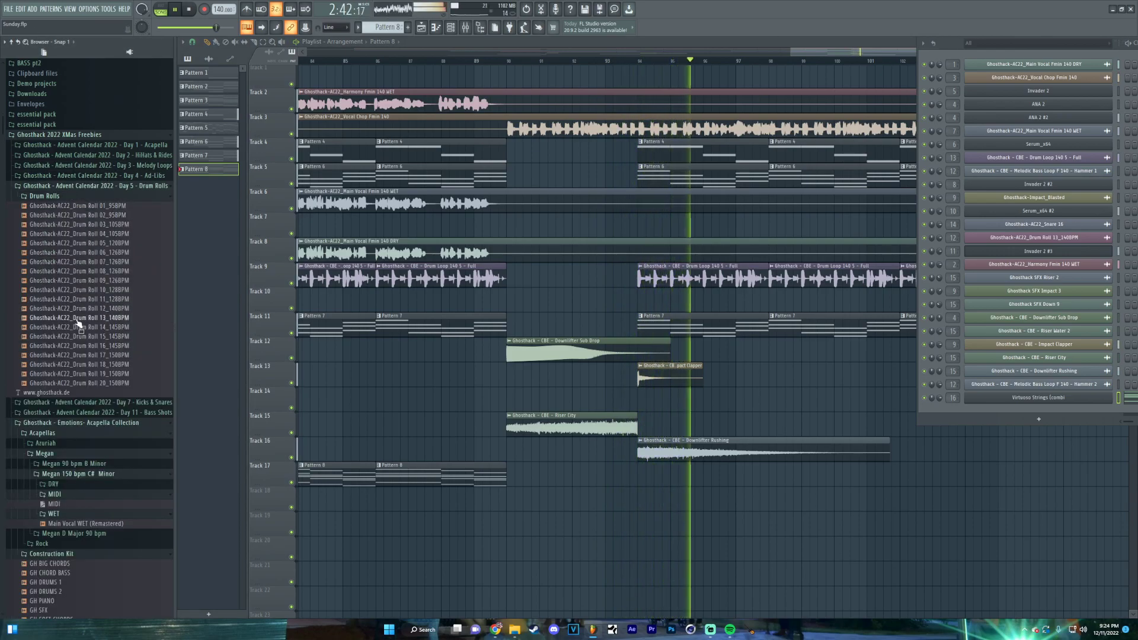
key(space)
drag(77, 321, 399, 497)
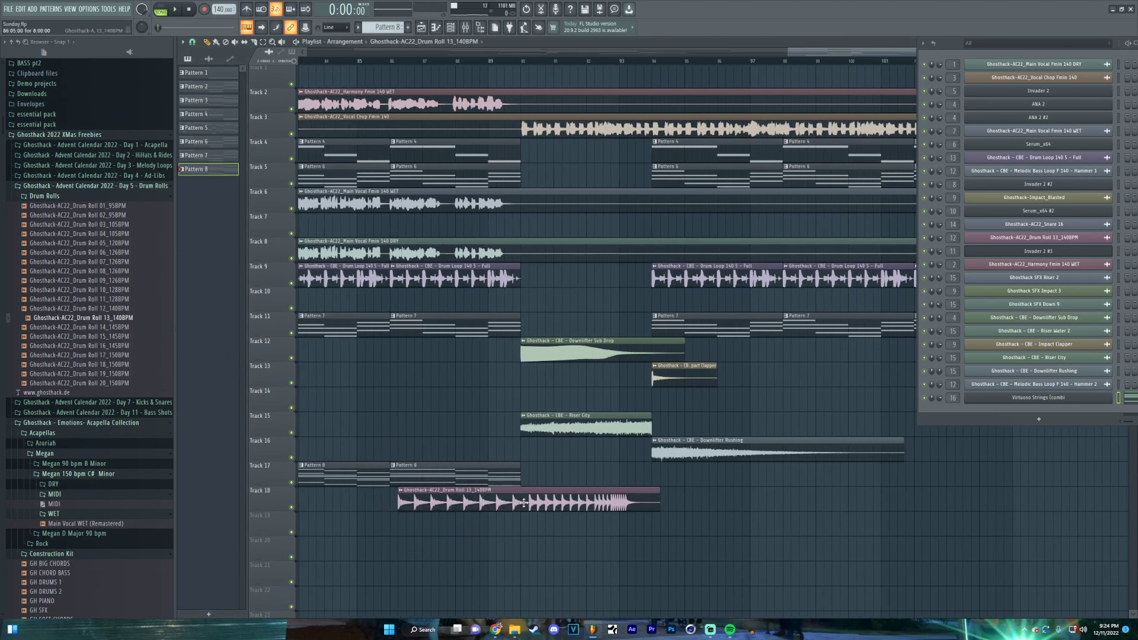
click(499, 509)
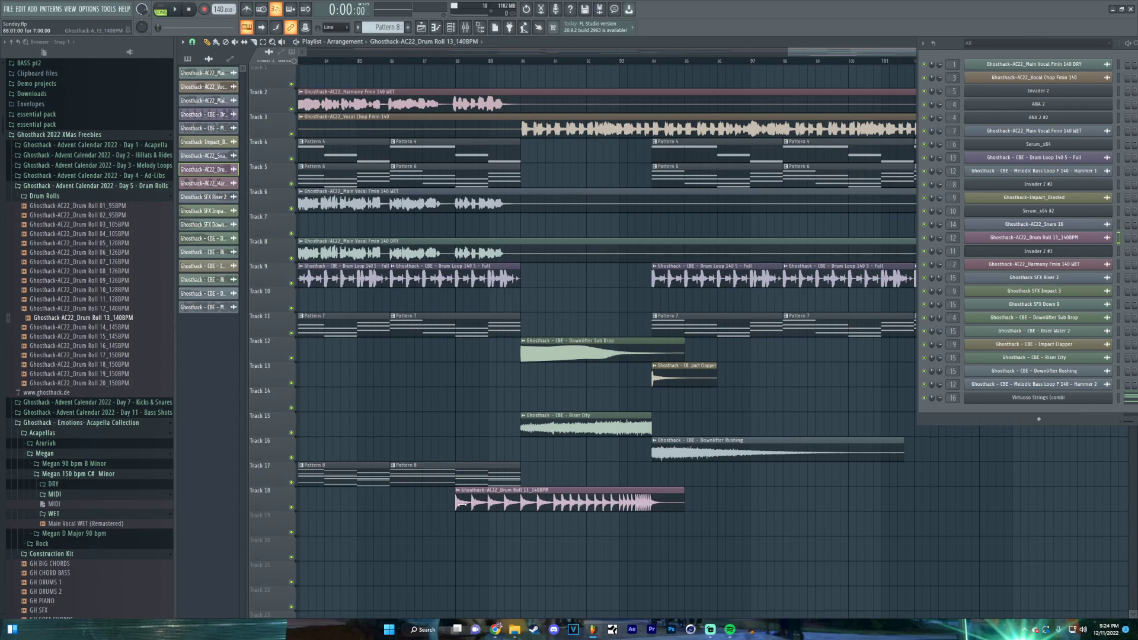
key(space)
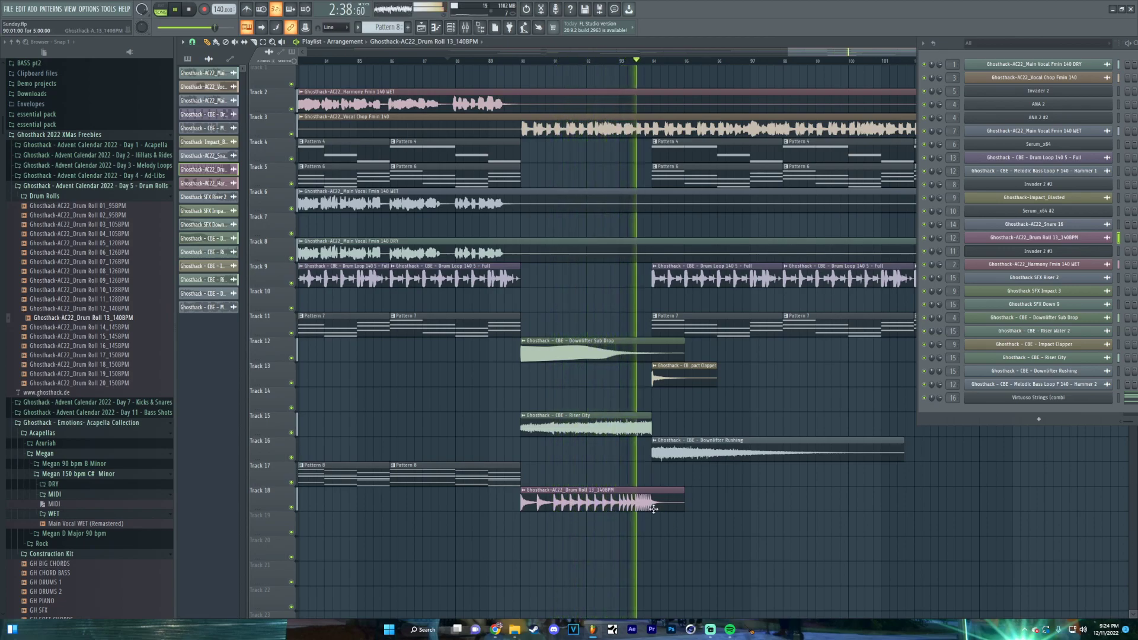
Layer a one-bar copy of the drum roll on Track 19, starting one beat after the main roll at bar 90
key(space)
key(space)
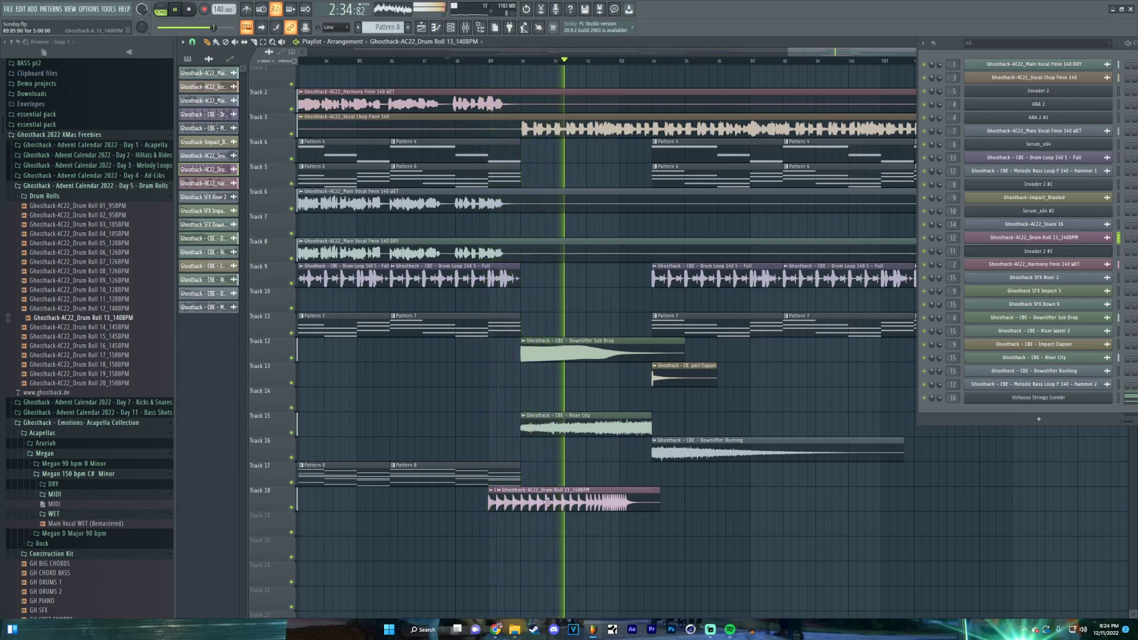
drag(548, 502, 550, 533)
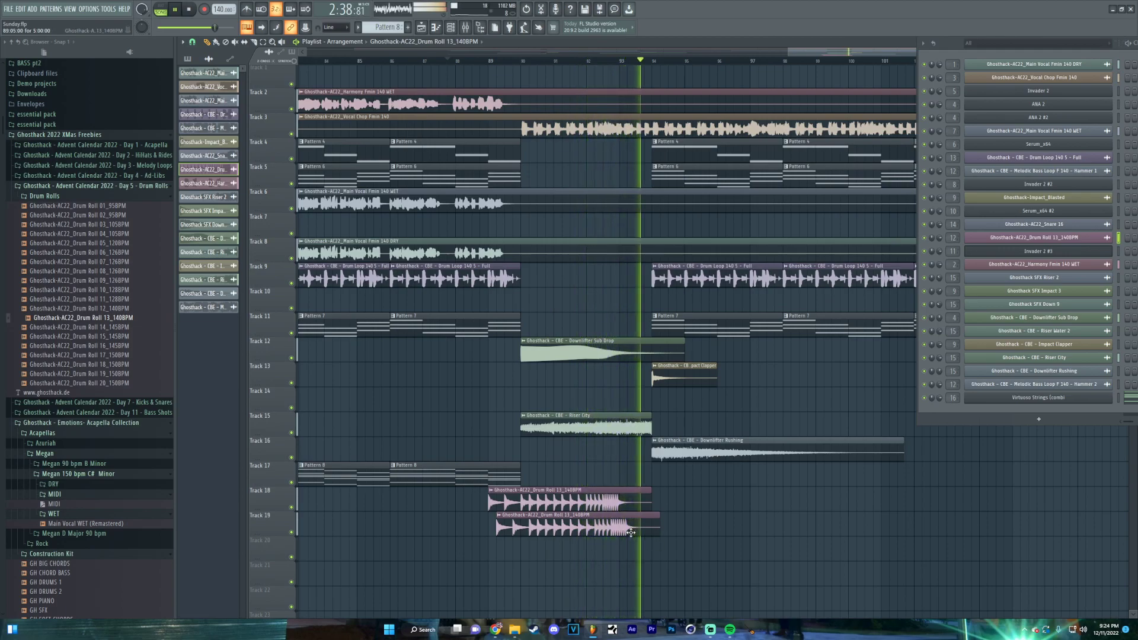
drag(660, 531, 528, 534)
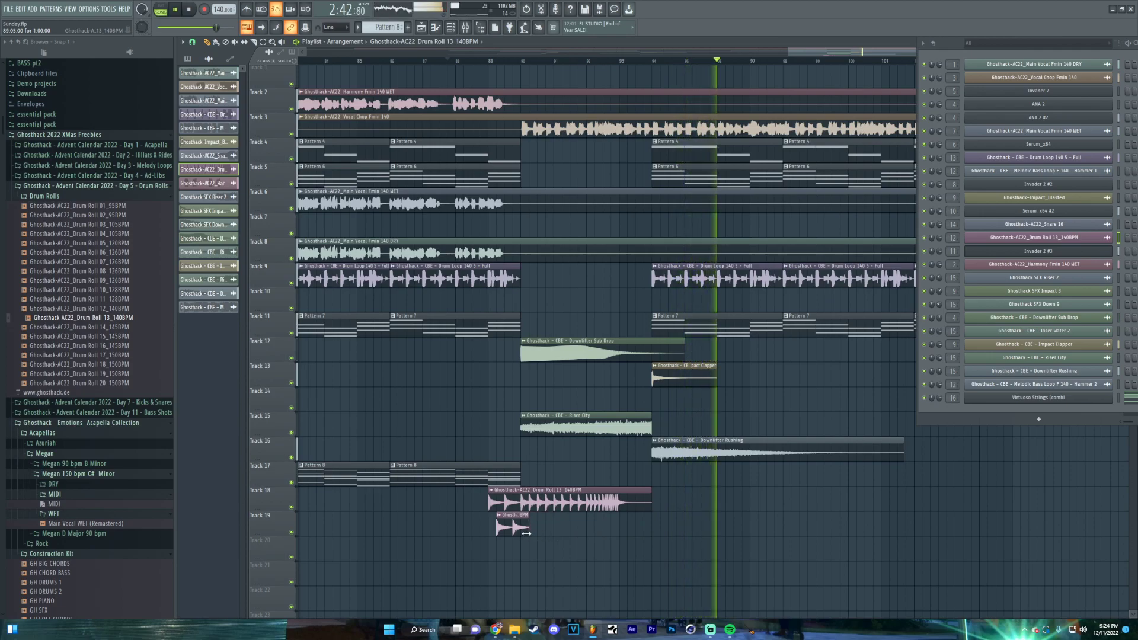
drag(458, 526, 537, 506)
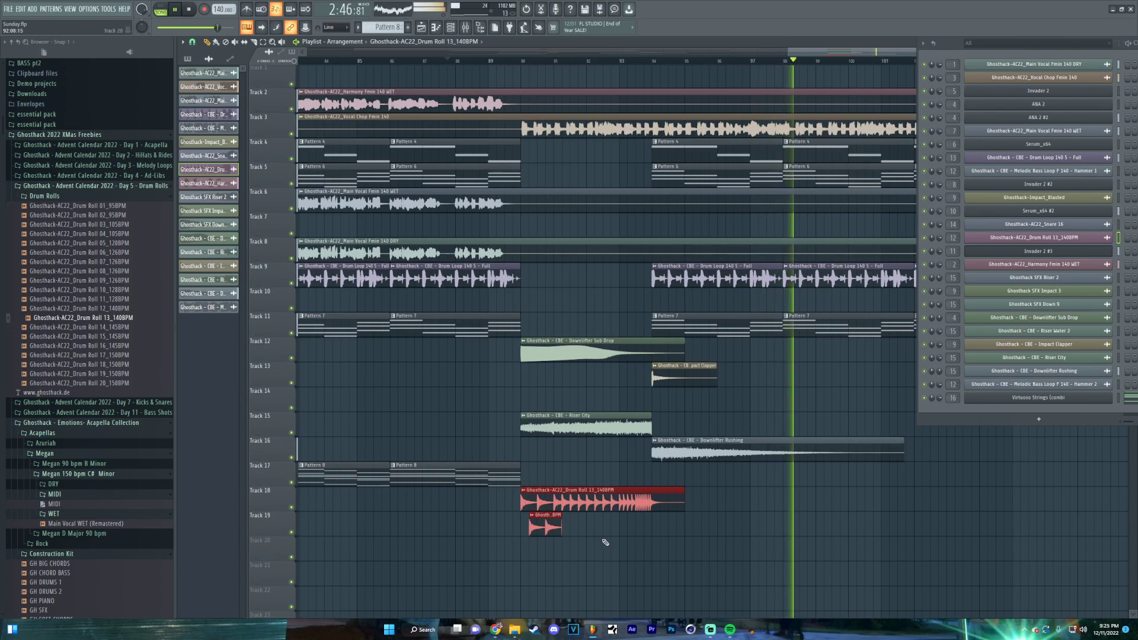
key(space)
key(space)
ctrl+scroll(568, 532, up, 6)
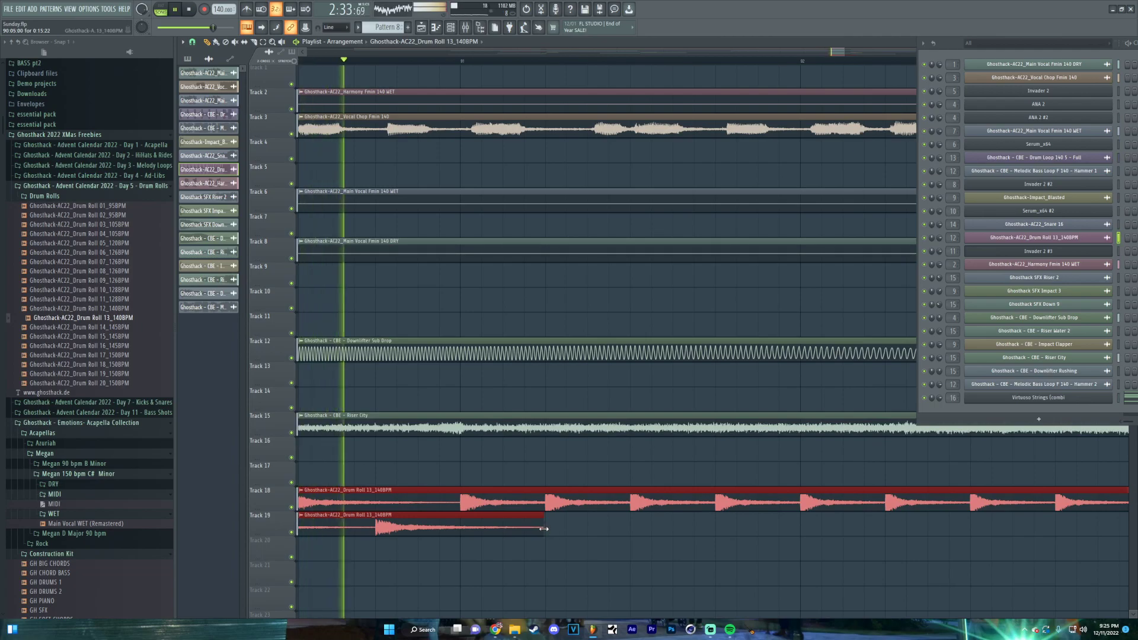
ctrl+scroll(599, 536, down, 2)
ctrl+scroll(660, 558, down, 2)
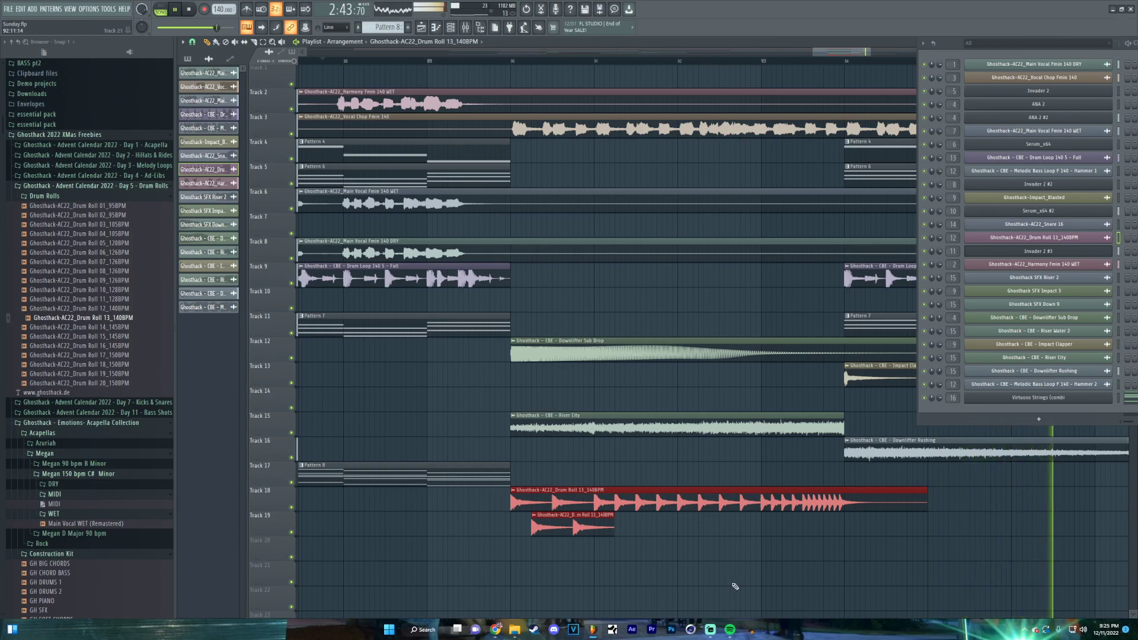
Repeat Pattern 8 on Track 17 with five back-to-back clips from bar 94 to bar 114
mouse_move(713, 637)
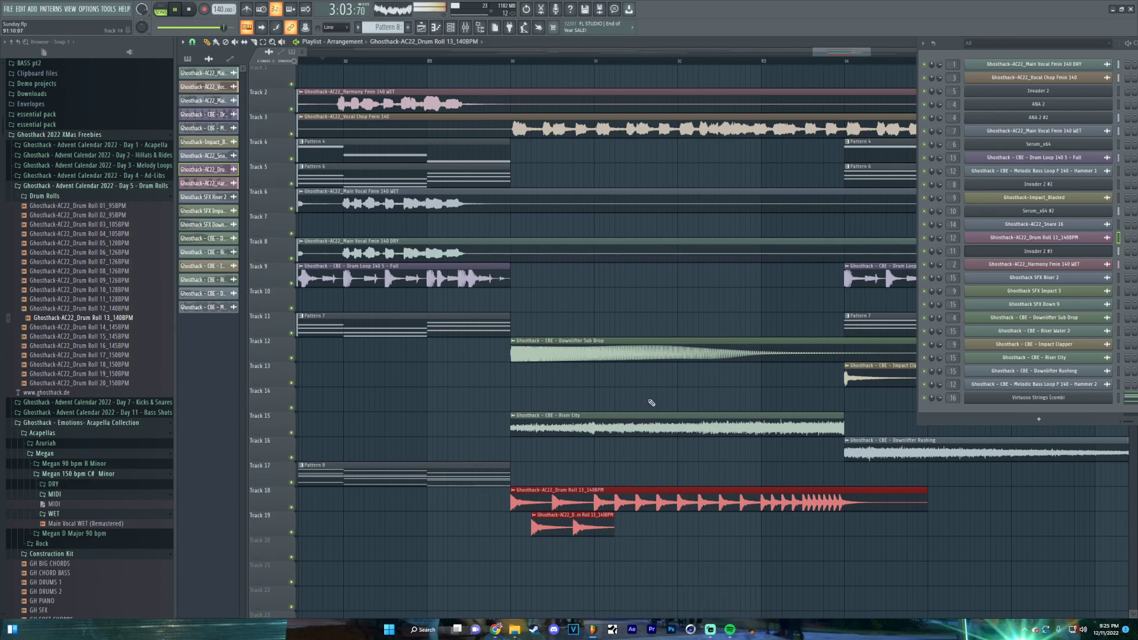
click(464, 473)
scroll(652, 498, down, 5)
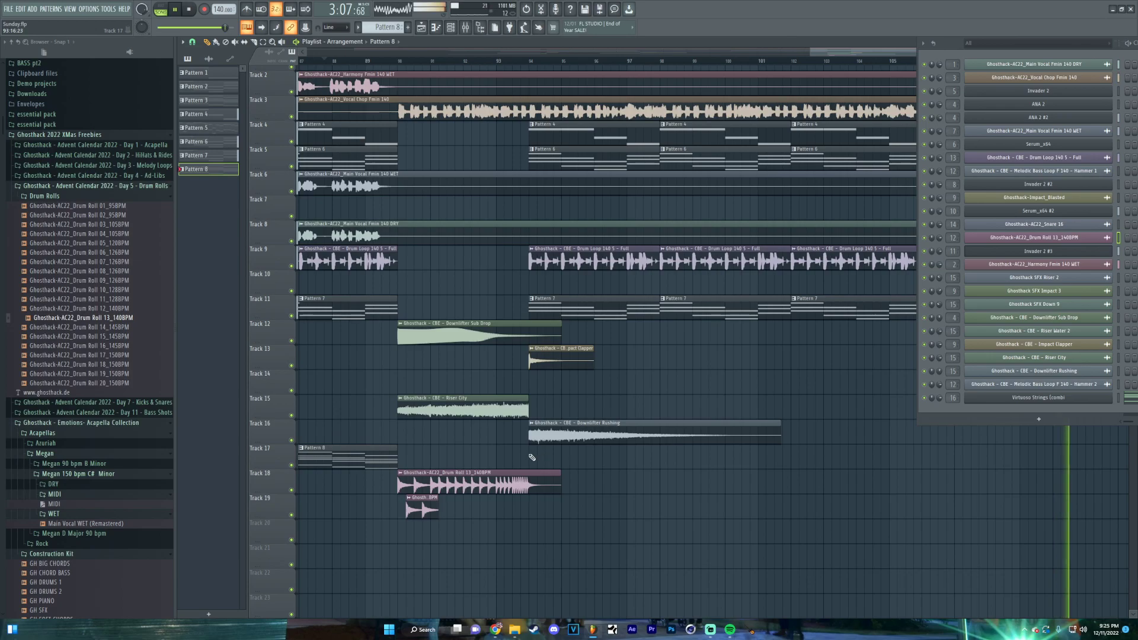
drag(534, 457, 667, 470)
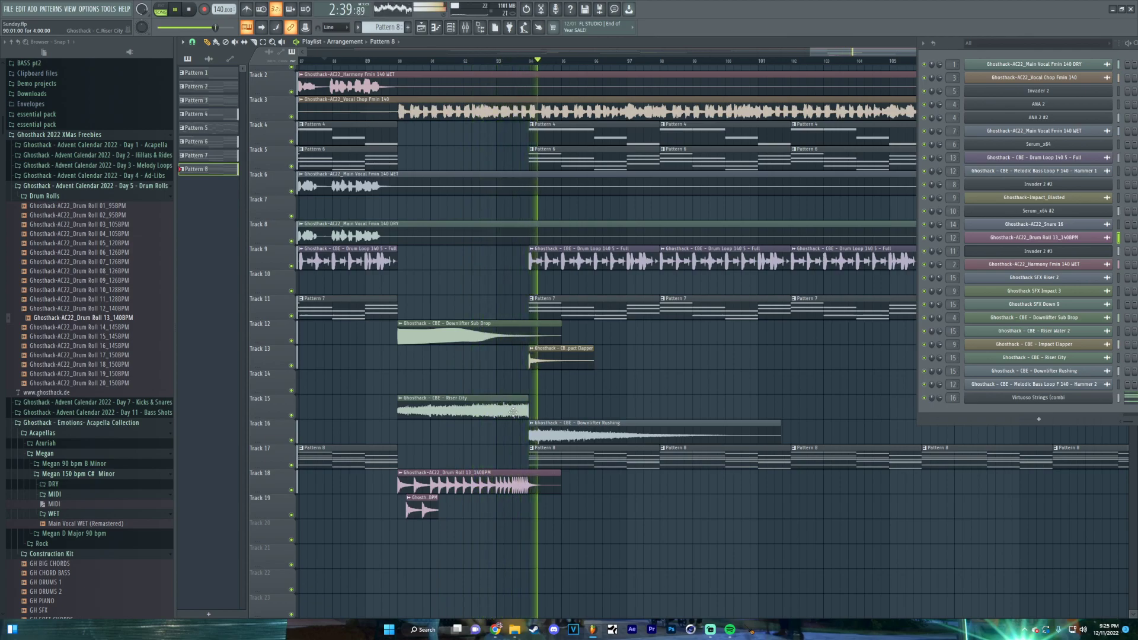
drag(579, 399, 455, 415)
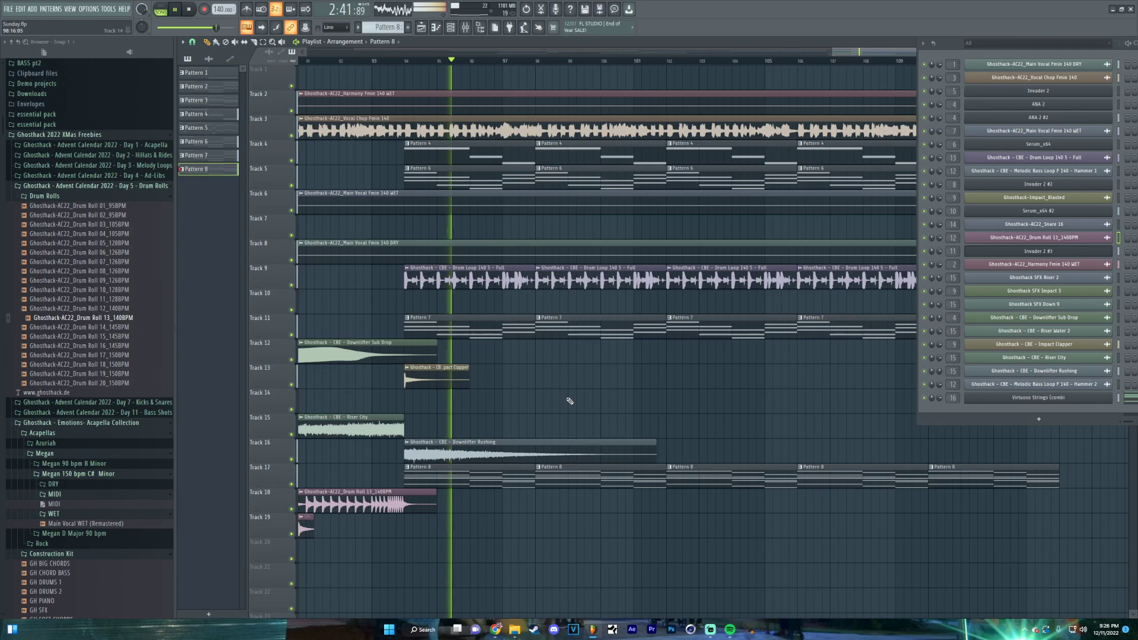
Place a copy of the Ghosthack-AC22_Harmony Fmin 140 WET clip on Track 1 over the final section
scroll(593, 415, down, 4)
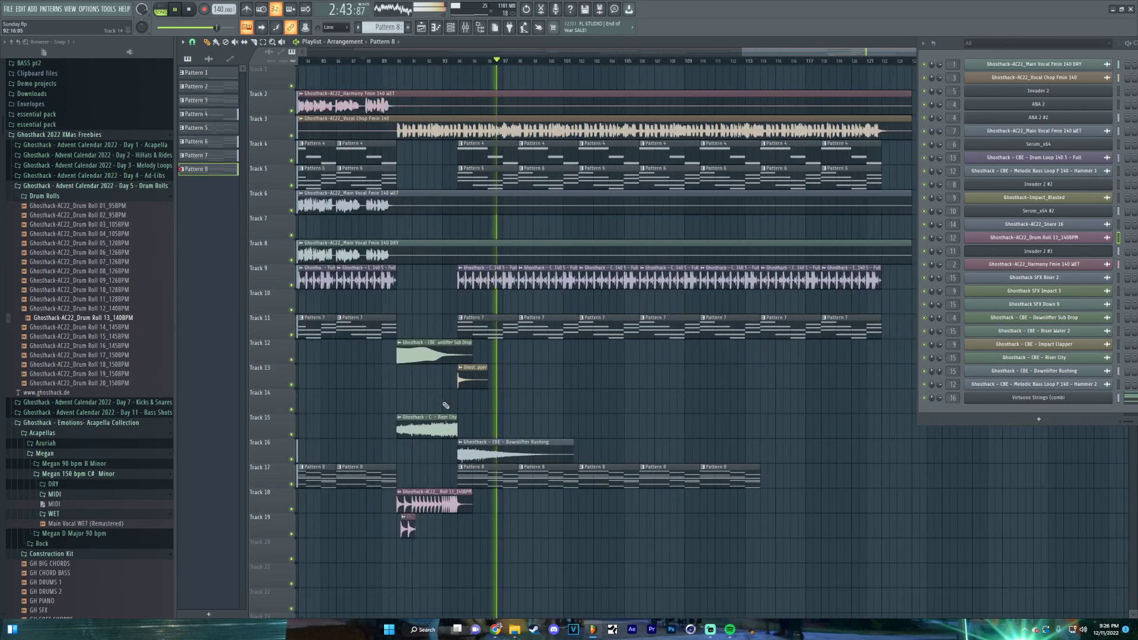
click(395, 105)
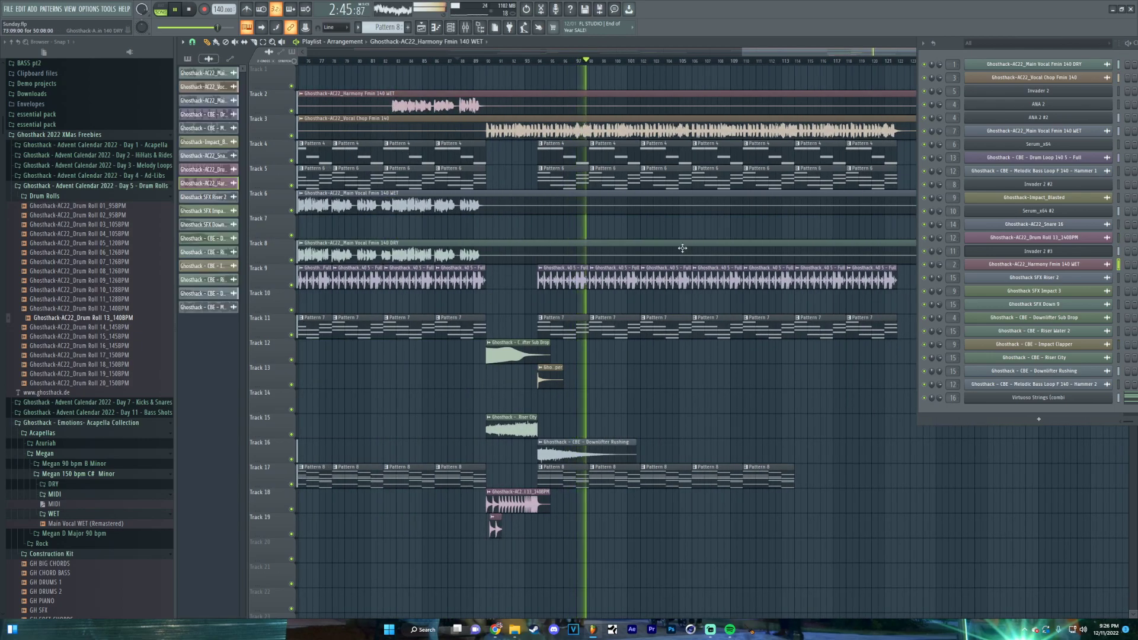
scroll(374, 86, up, 3)
click(368, 82)
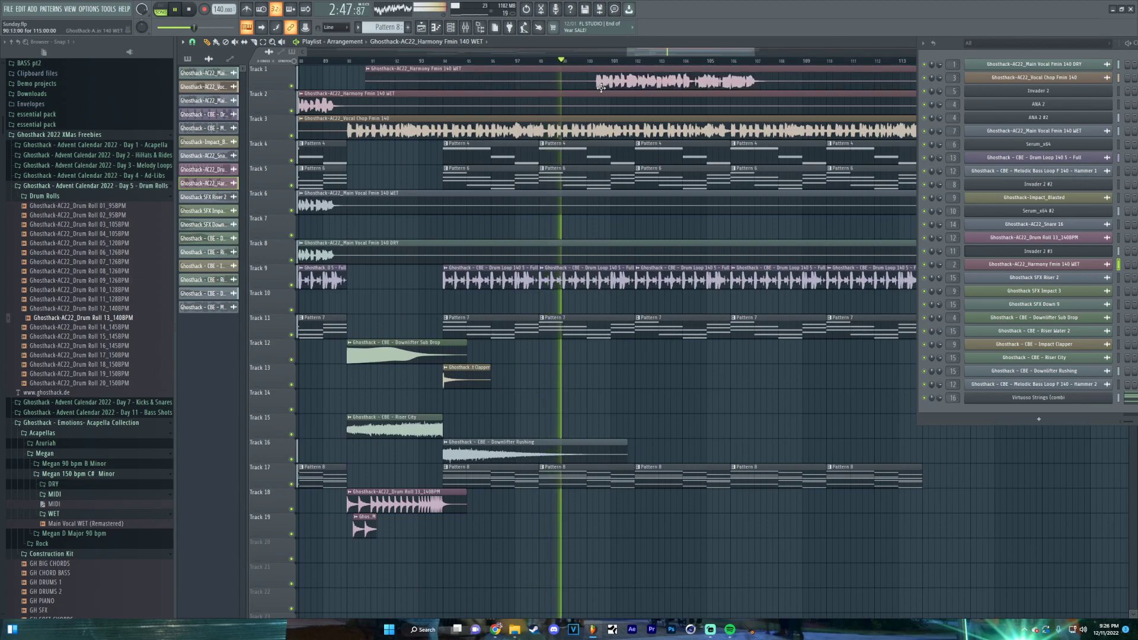
Move the harmony clip on Track 1 forward so its vocal begins at bar 106
drag(629, 81, 722, 87)
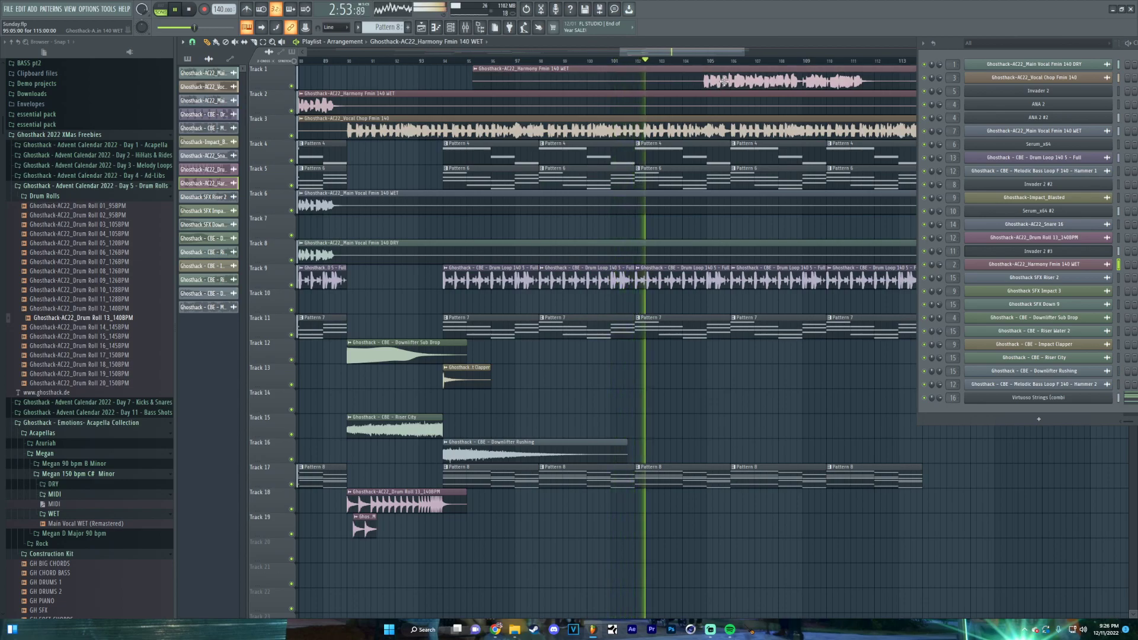
drag(724, 81, 784, 82)
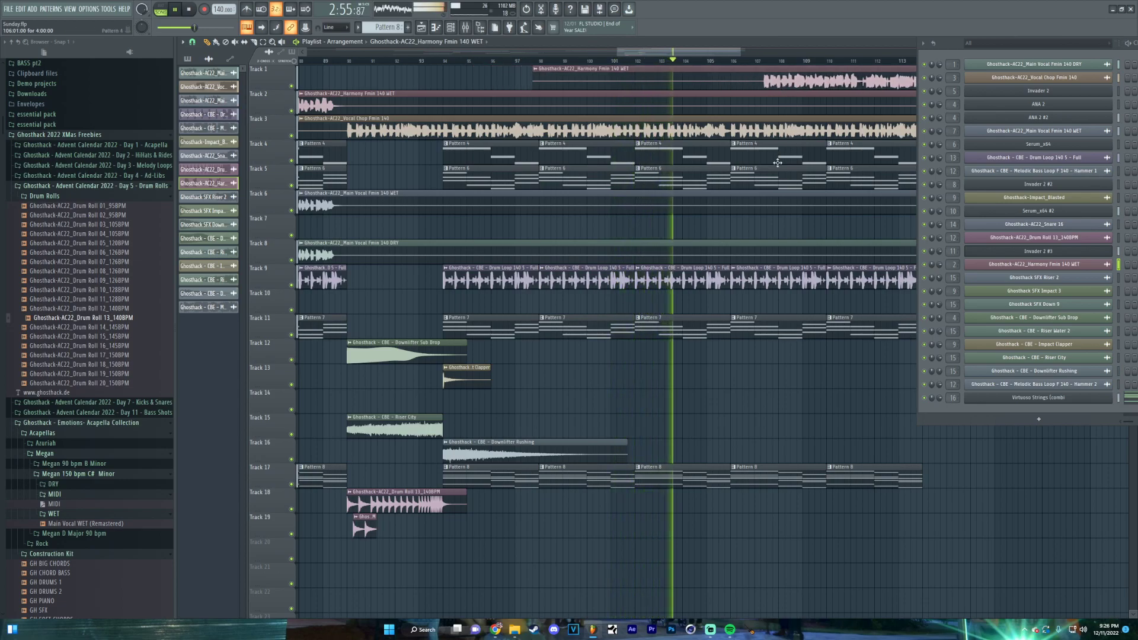
key(space)
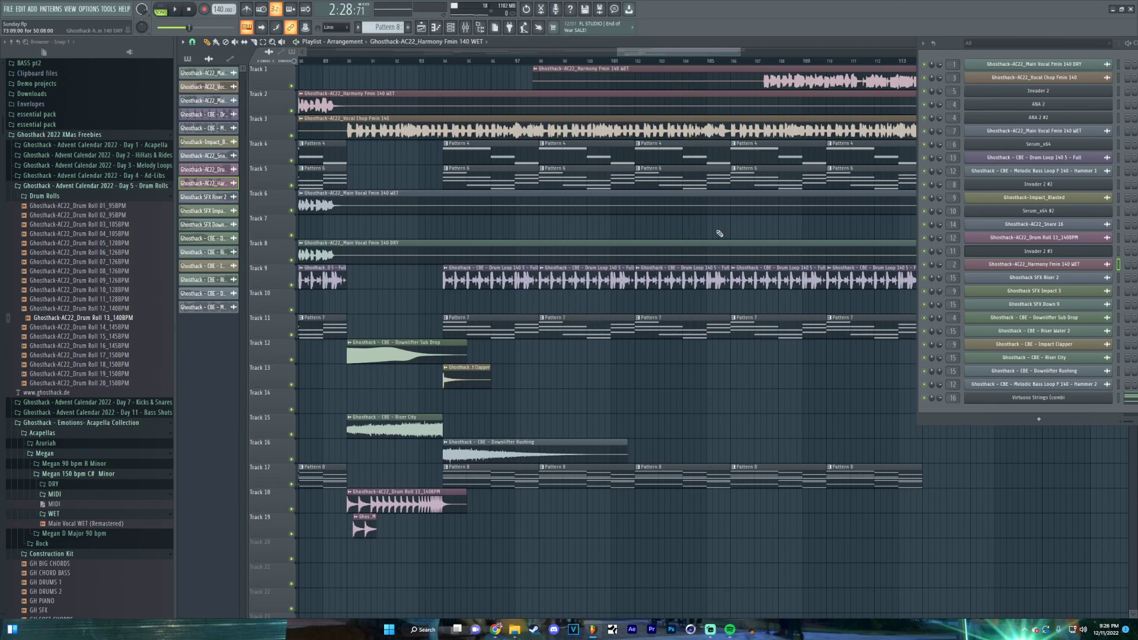
ctrl+scroll(764, 84, up, 5)
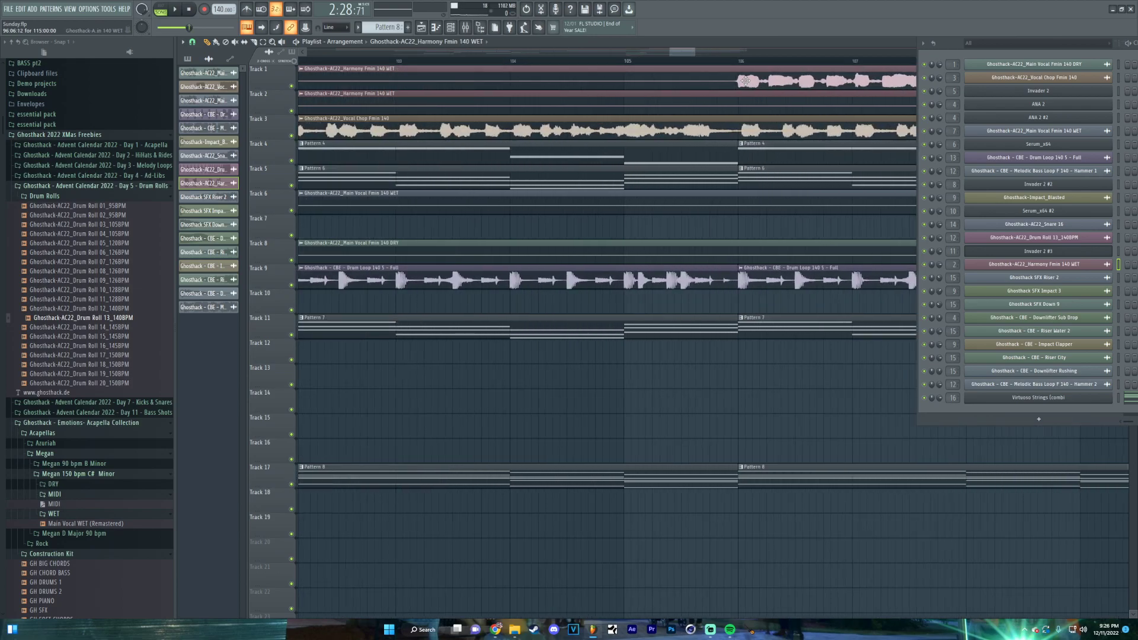
Audition the harmony vocal against the final section, including playback from bar 106, and delete the harmony clip from Track 1
scroll(767, 173, left, 6)
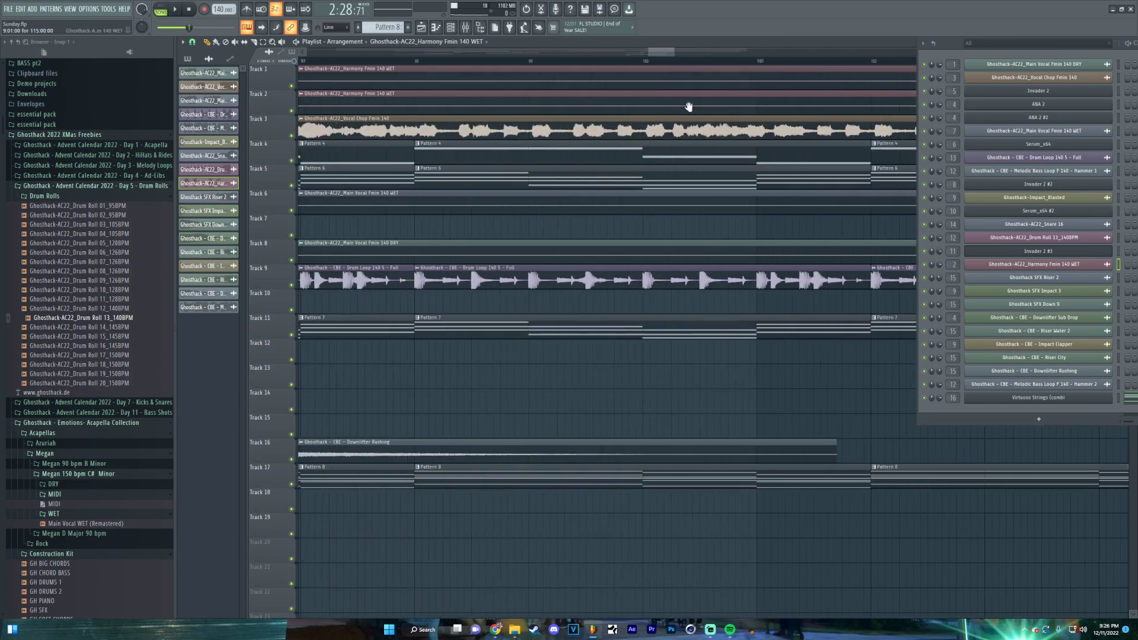
ctrl+scroll(488, 89, down, 6)
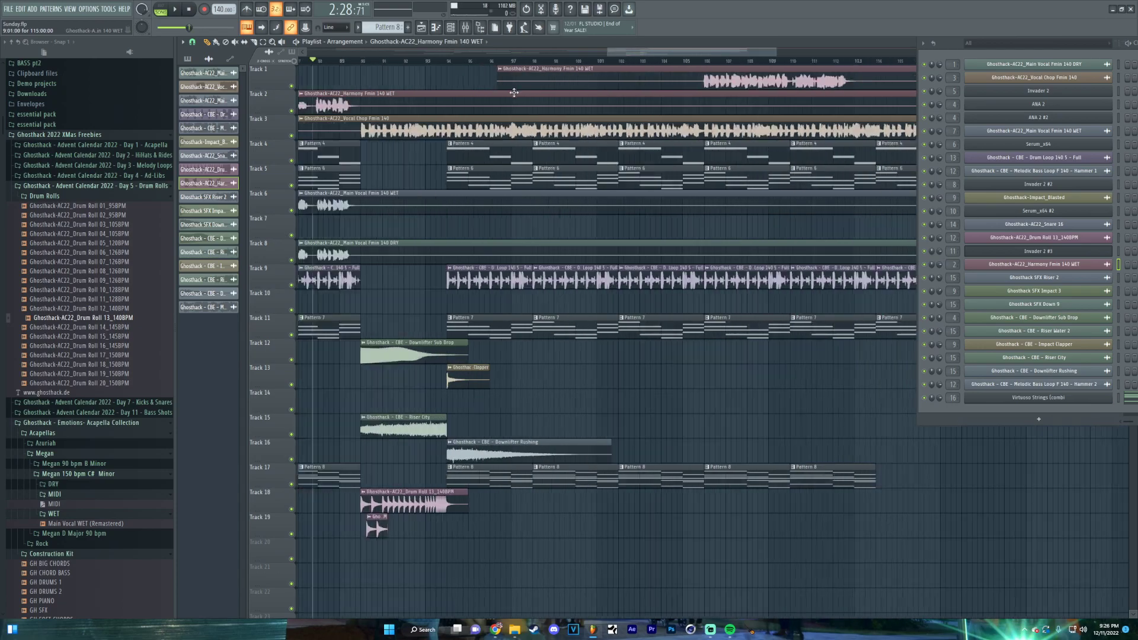
key(space)
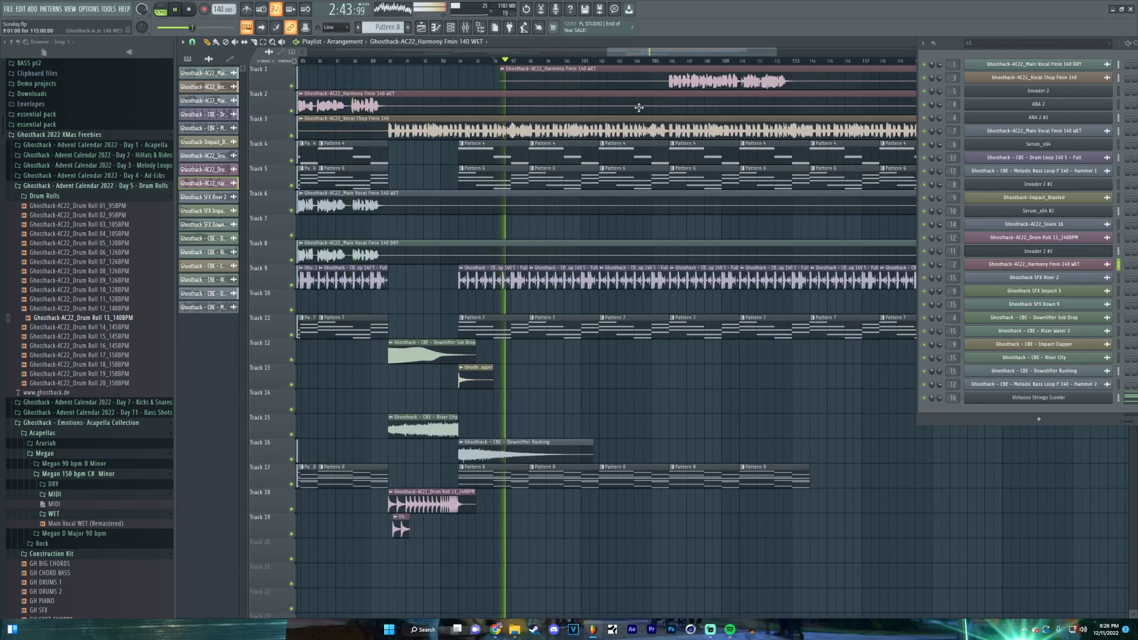
click(656, 61)
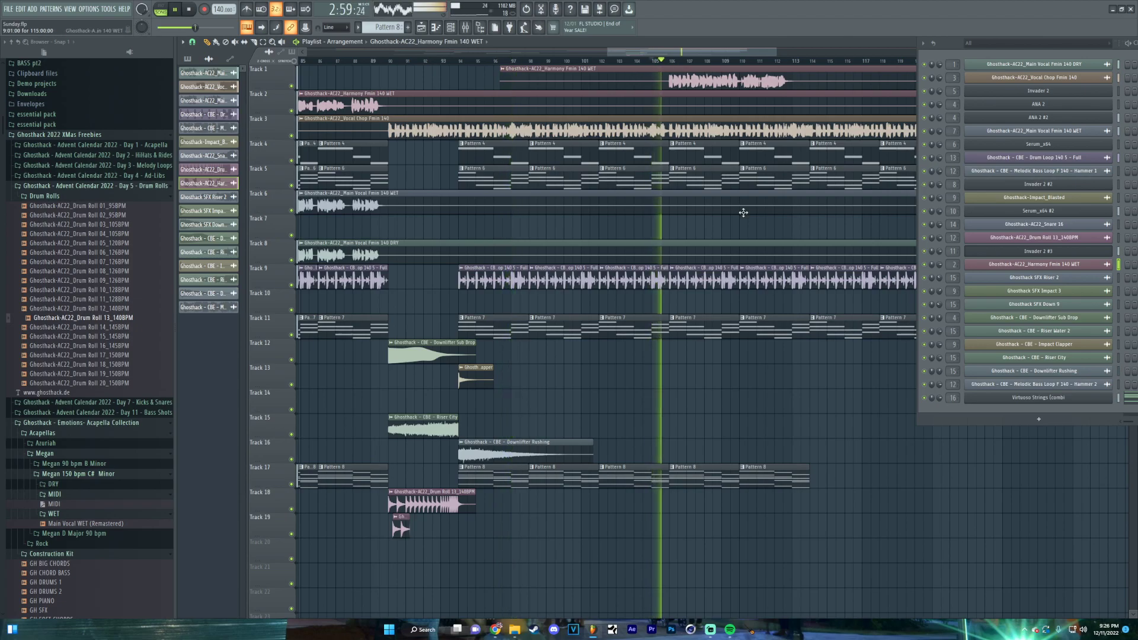
ctrl+scroll(685, 199, up, 3)
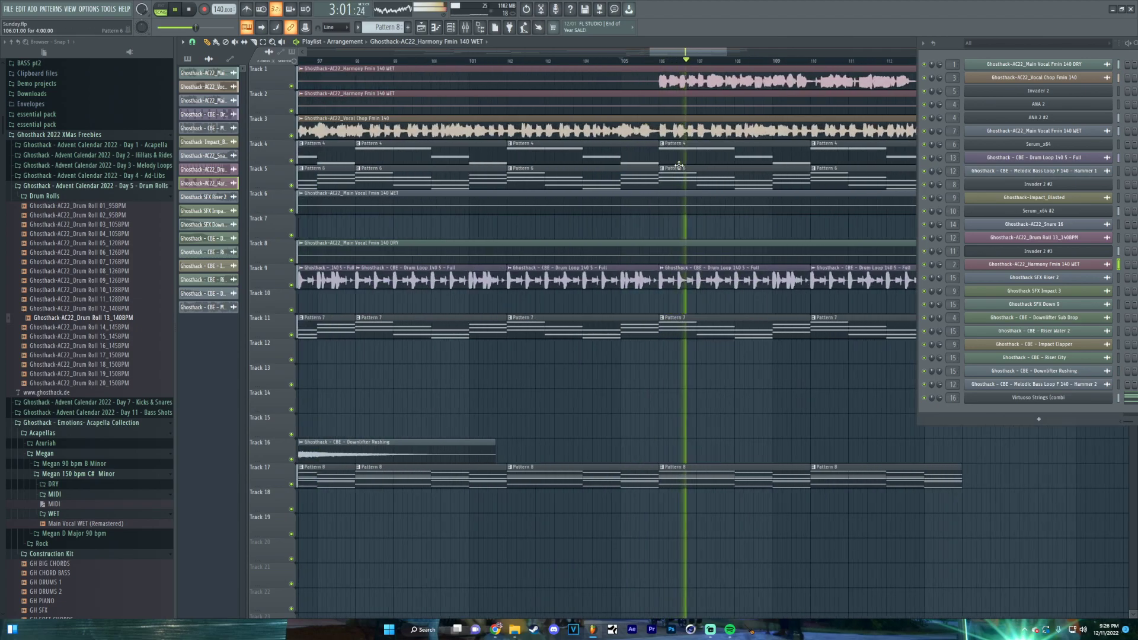
ctrl+scroll(676, 159, down, 2)
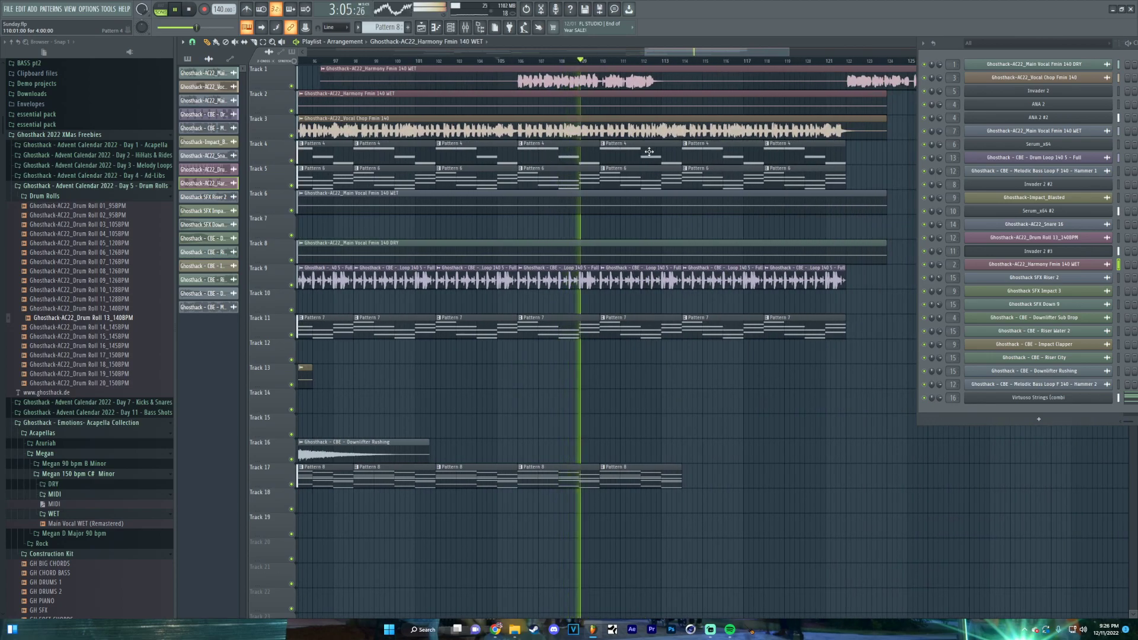
ctrl+scroll(649, 152, down, 1)
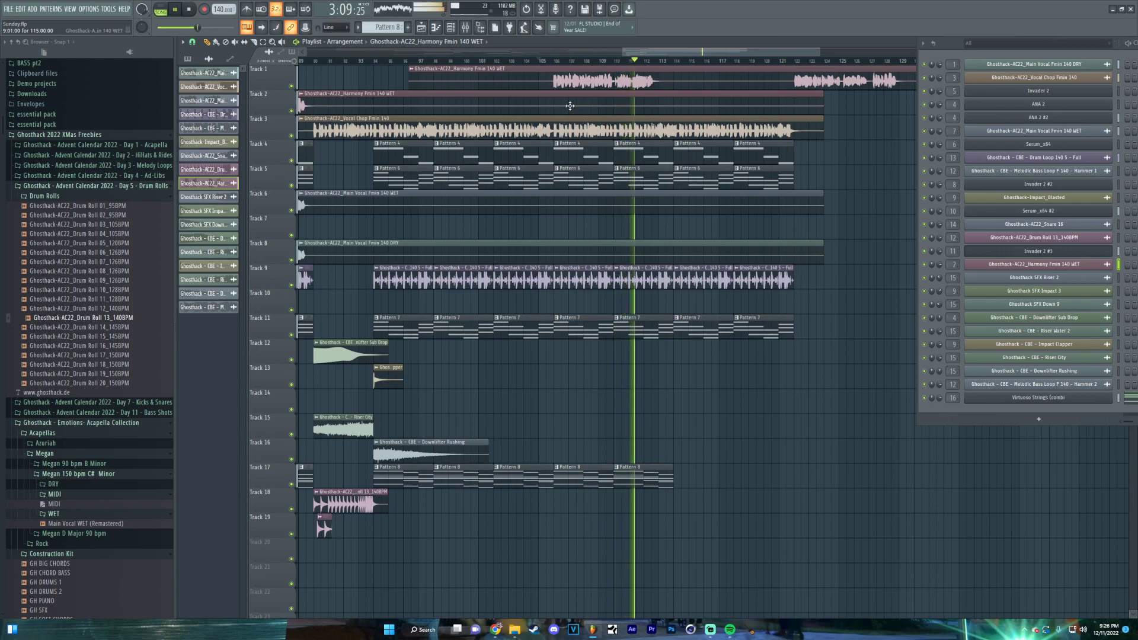
right_click(473, 71)
scroll(738, 174, left, 5)
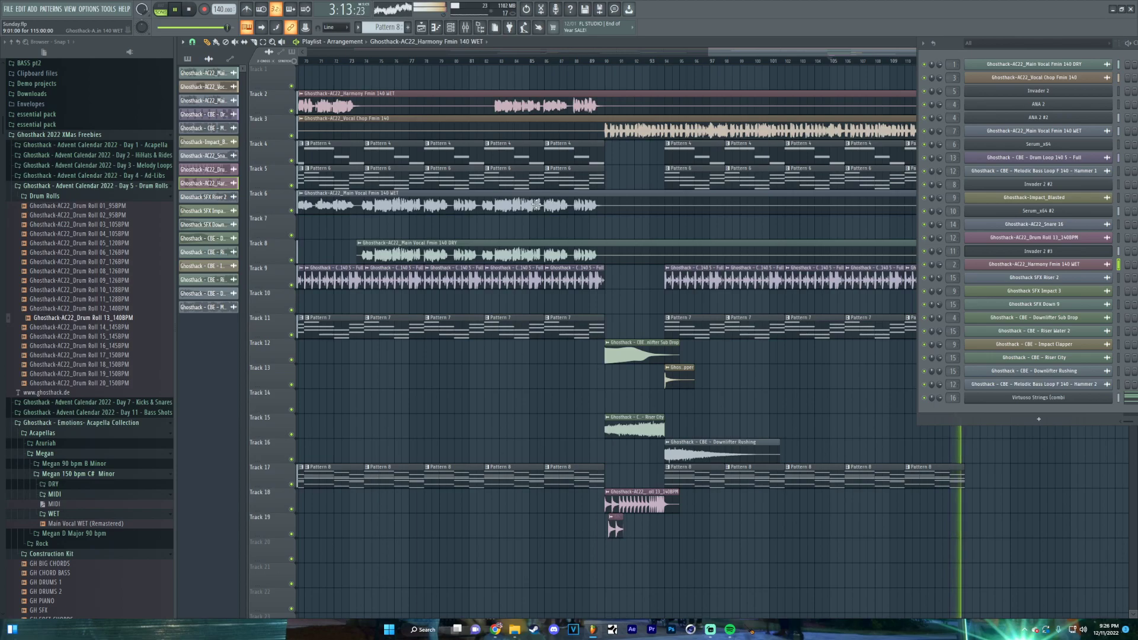
Place a Ghosthack-AC22_Main Vocal Fmin 140 DRY clip on Track 7 from bar 106 and trim the Track 3 vocal chop to end there
scroll(480, 312, right, 5)
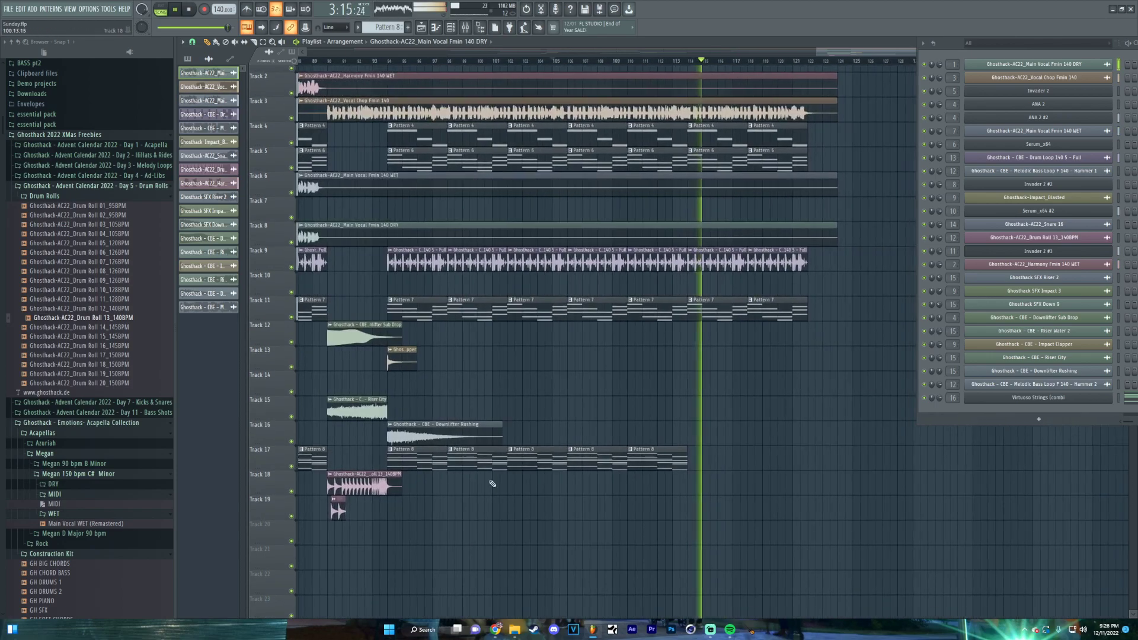
mouse_move(410, 201)
mouse_down()
mouse_move(635, 211)
mouse_move(577, 212)
mouse_up()
key(space)
key(space)
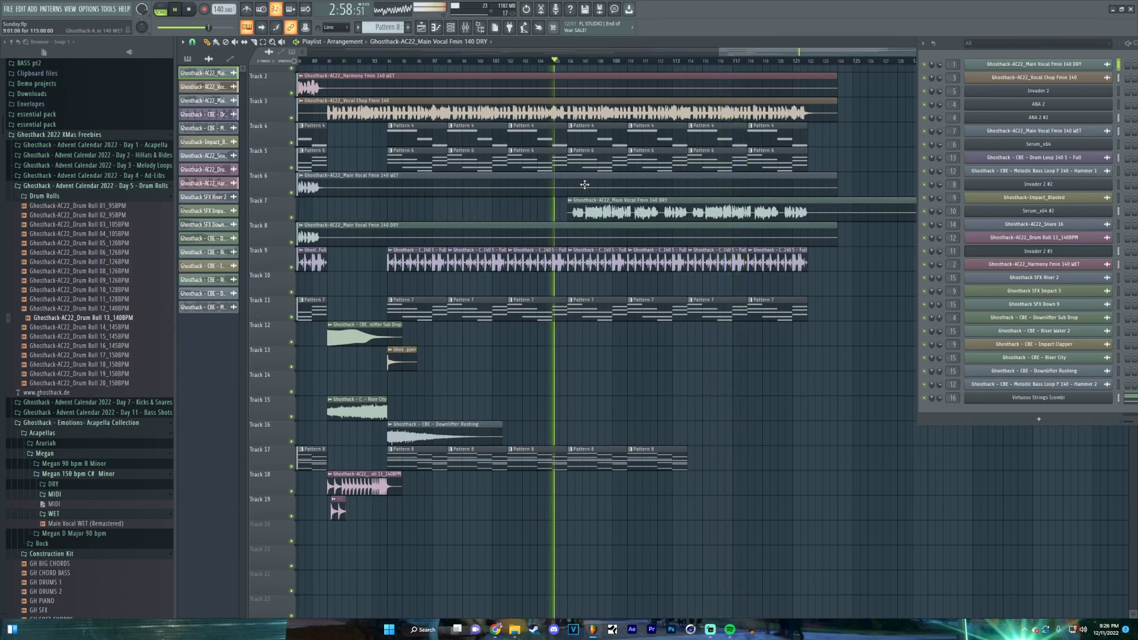
drag(837, 115, 568, 117)
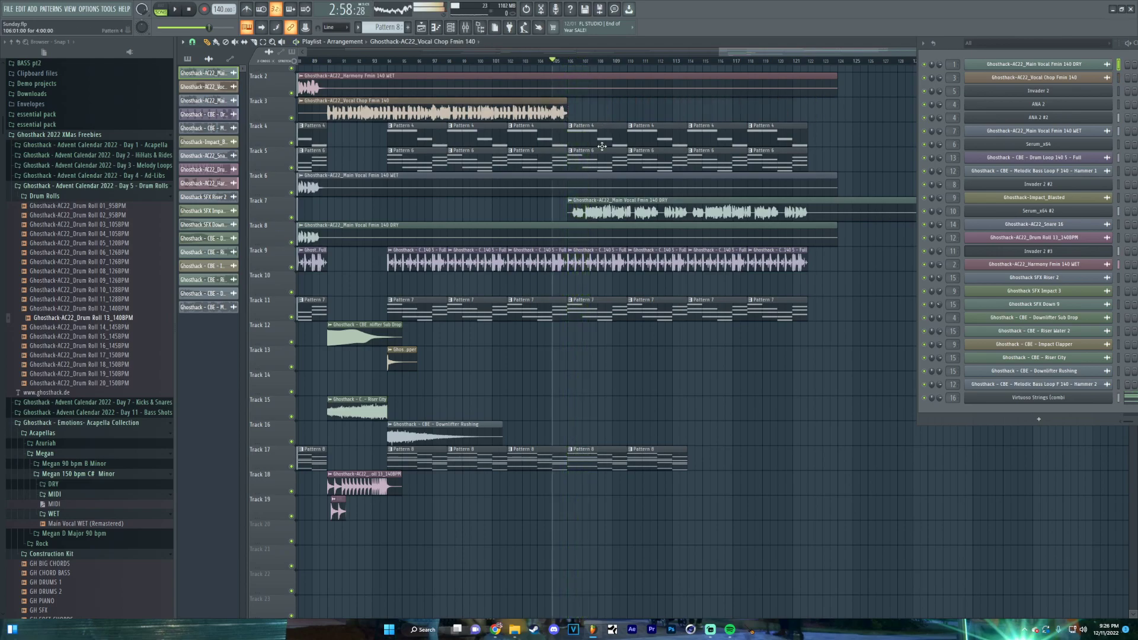
Add a Ghosthack-AC22_Main Vocal Fmin 140 WET clip on Track 1 and align its vocals with the dry vocal on Track 7
scroll(536, 218, left, 5)
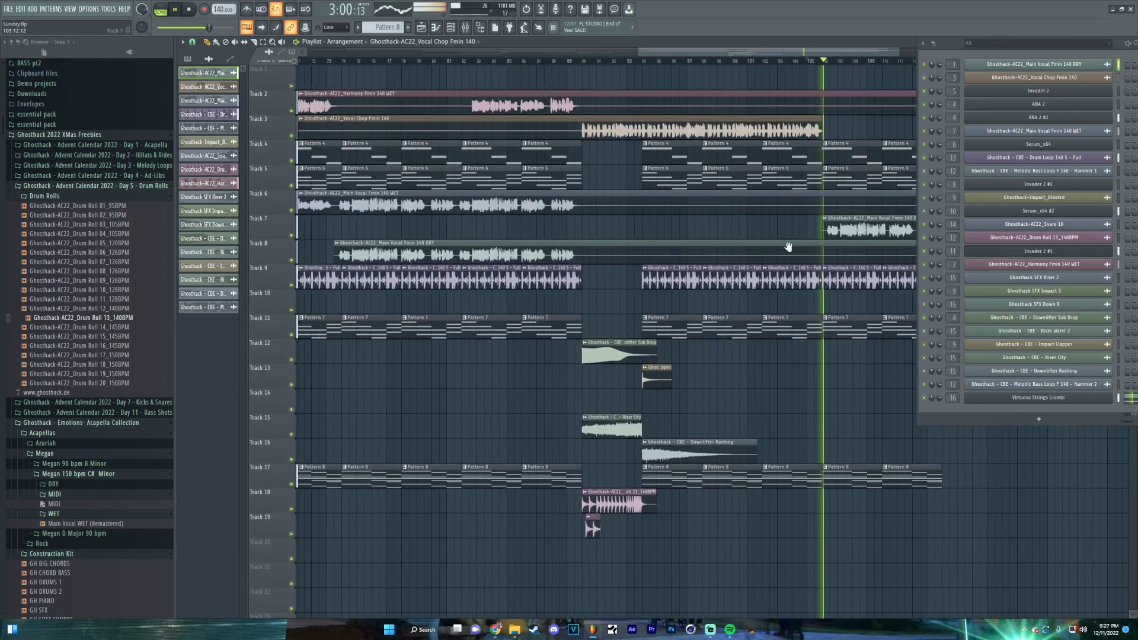
click(376, 82)
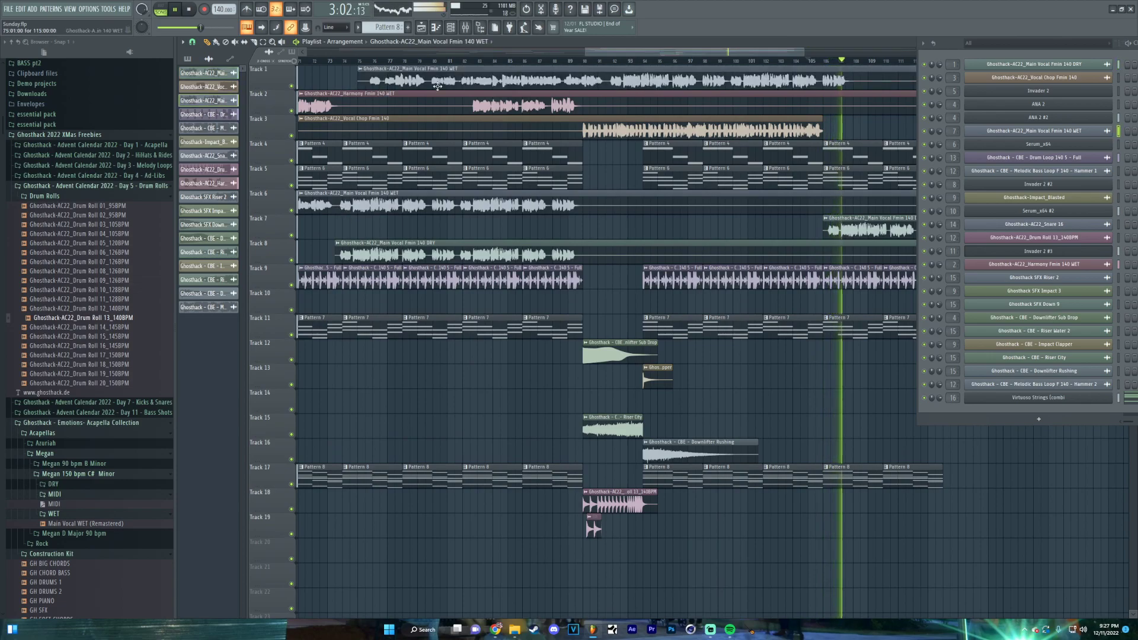
scroll(668, 110, right, 6)
drag(627, 84, 710, 87)
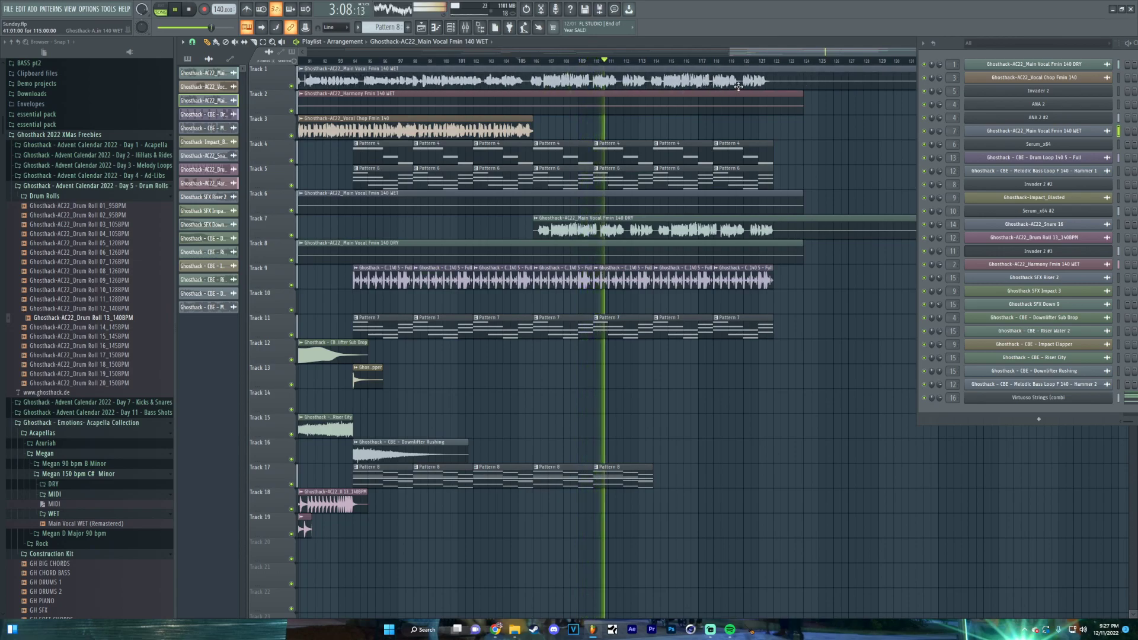
key(space)
scroll(466, 104, up, 6)
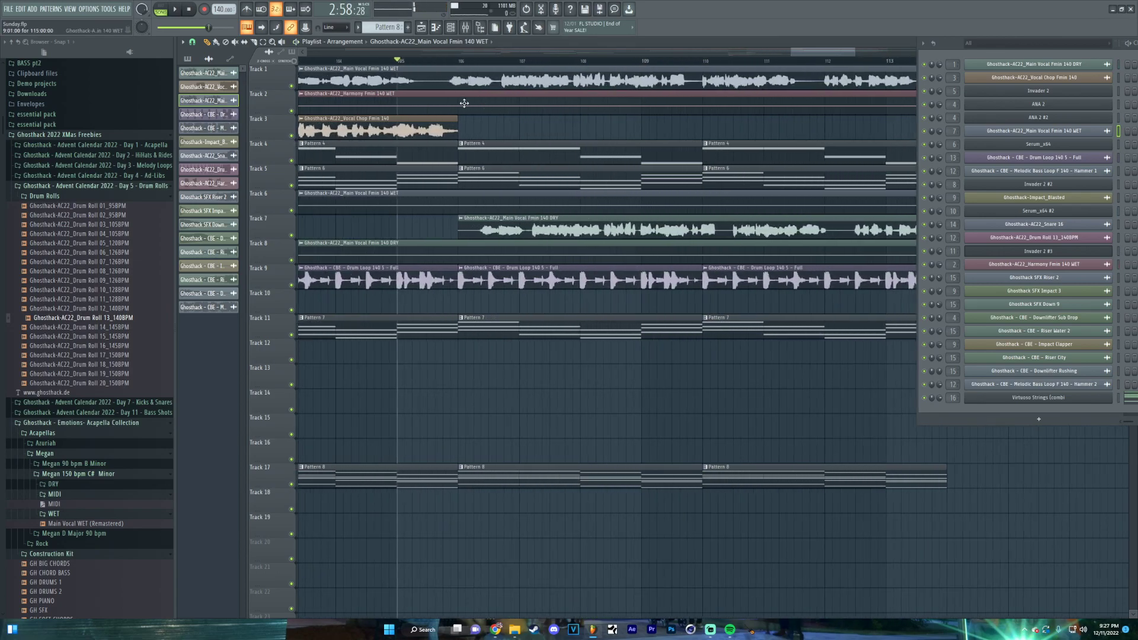
scroll(466, 103, down, 6)
scroll(470, 165, right, 10)
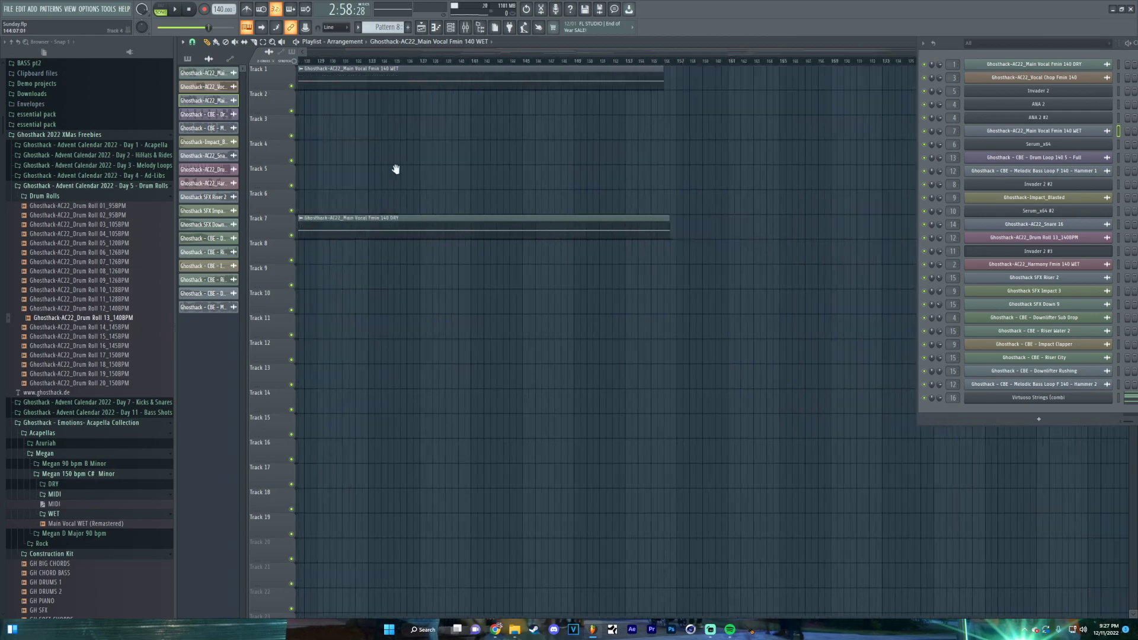
scroll(679, 140, up, 8)
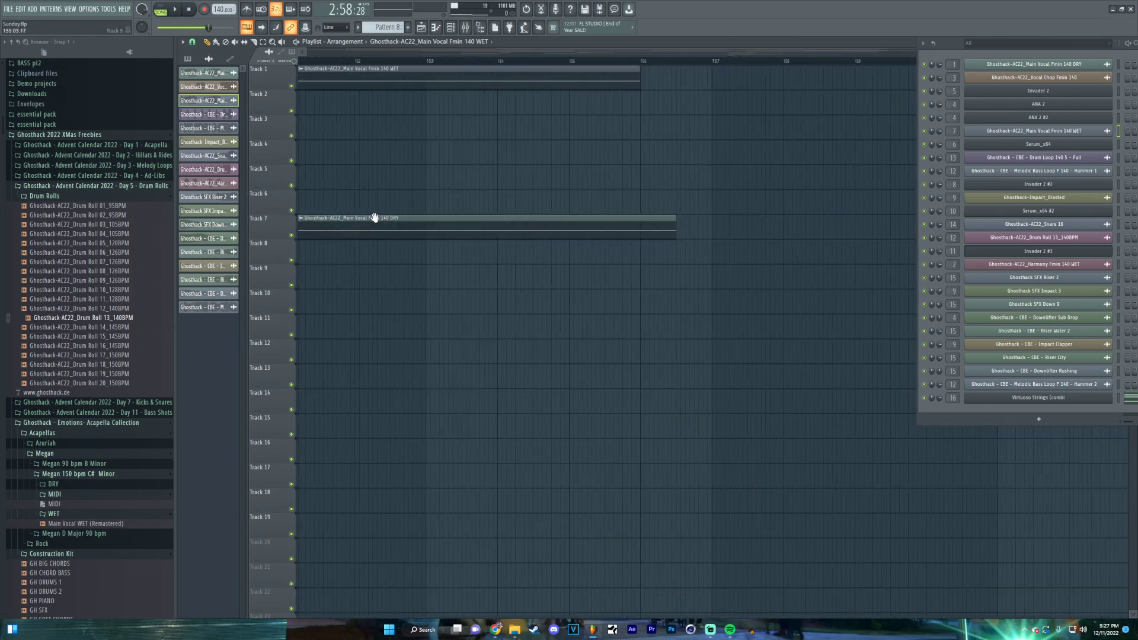
scroll(418, 134, up, 4)
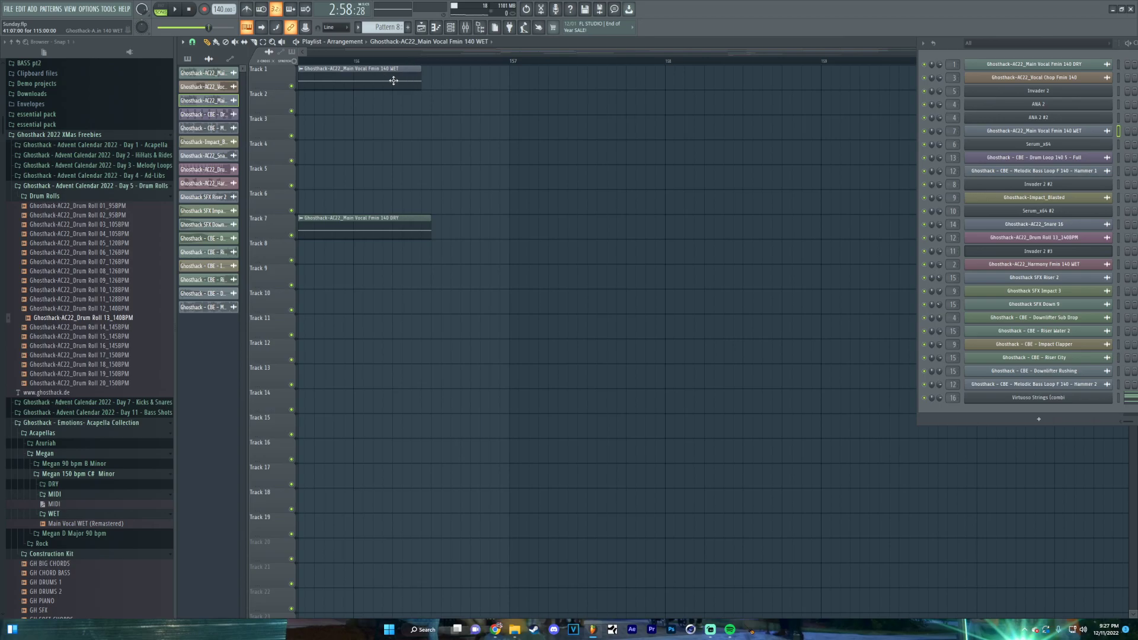
scroll(427, 203, down, 6)
scroll(417, 229, left, 10)
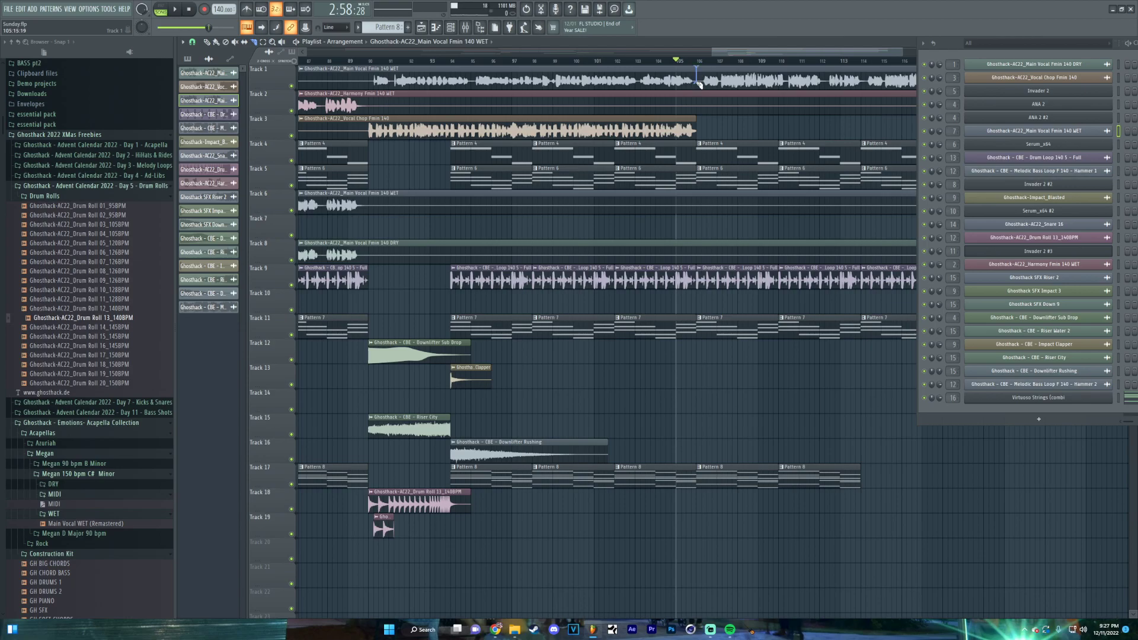
Cut the Main Vocal WET clip on Track 1 at bar 106, remove the part before it, and play the section
right_click(464, 84)
key(space)
scroll(630, 99, down, 3)
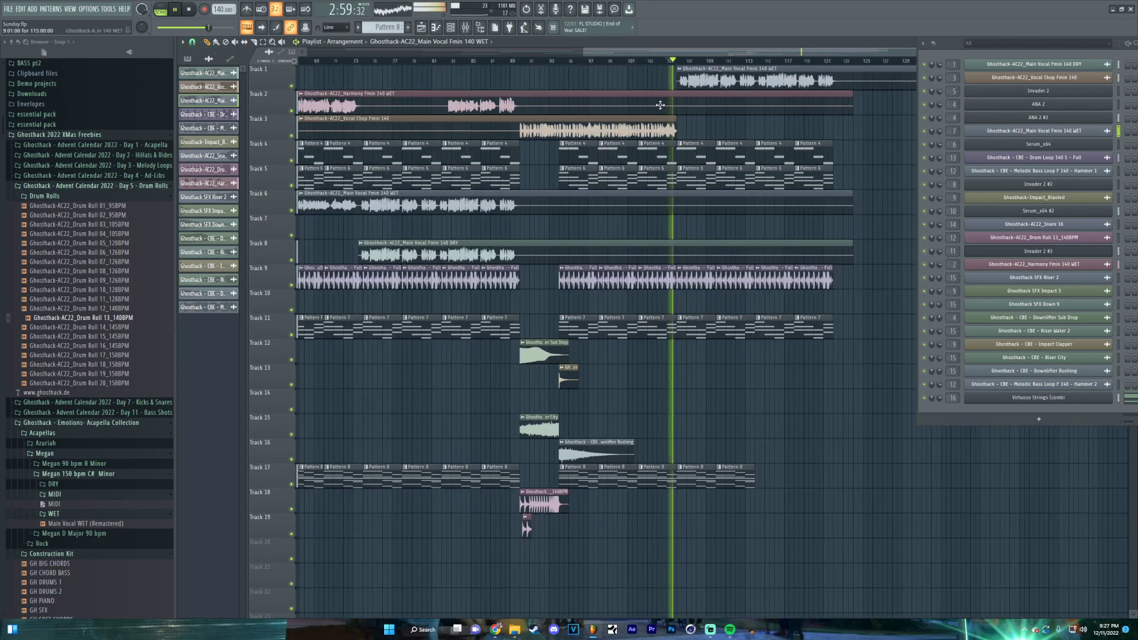
scroll(756, 132, up, 5)
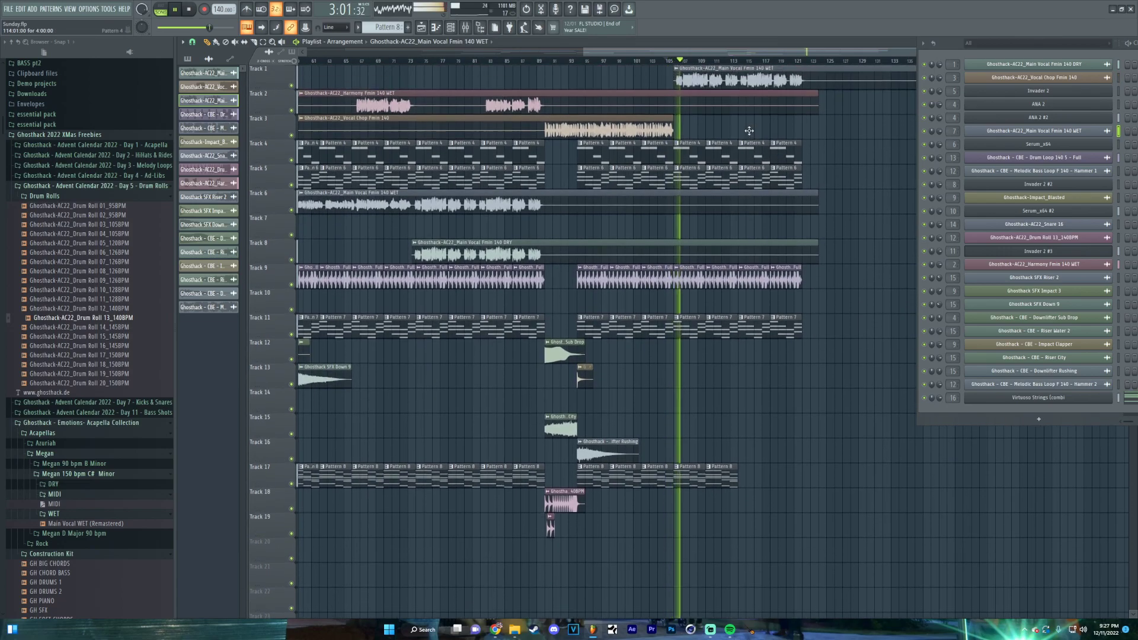
scroll(432, 154, down, 2)
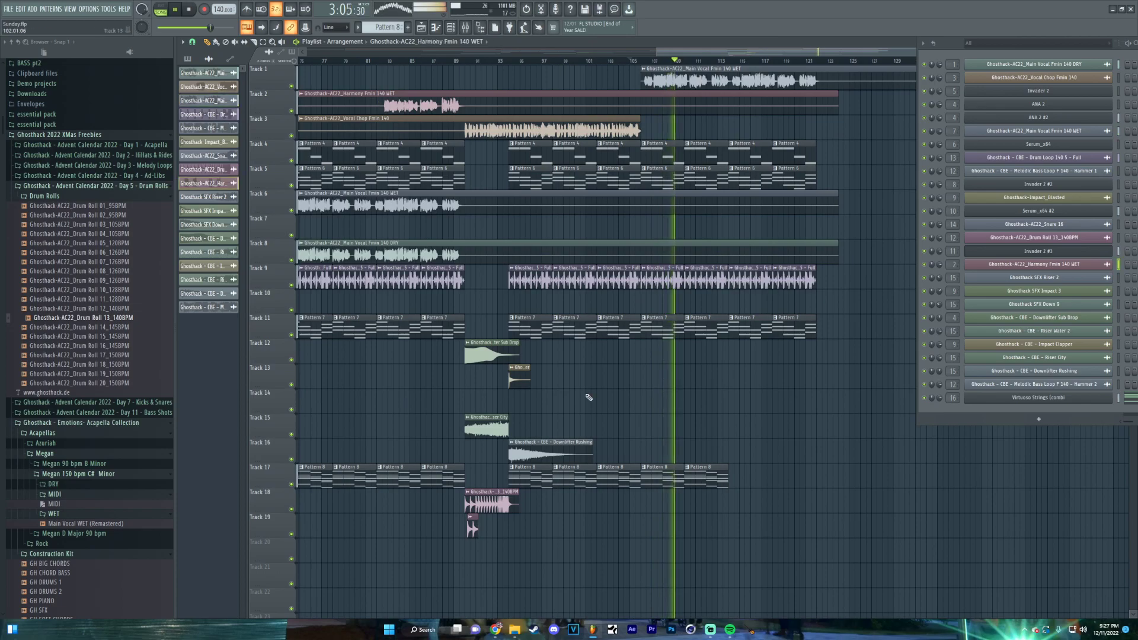
Place a Ghosthack-AC22_Harmony Fmin 140 WET clip on Track 14 starting in bar 81 and check where it ends
click(374, 400)
scroll(763, 371, up, 3)
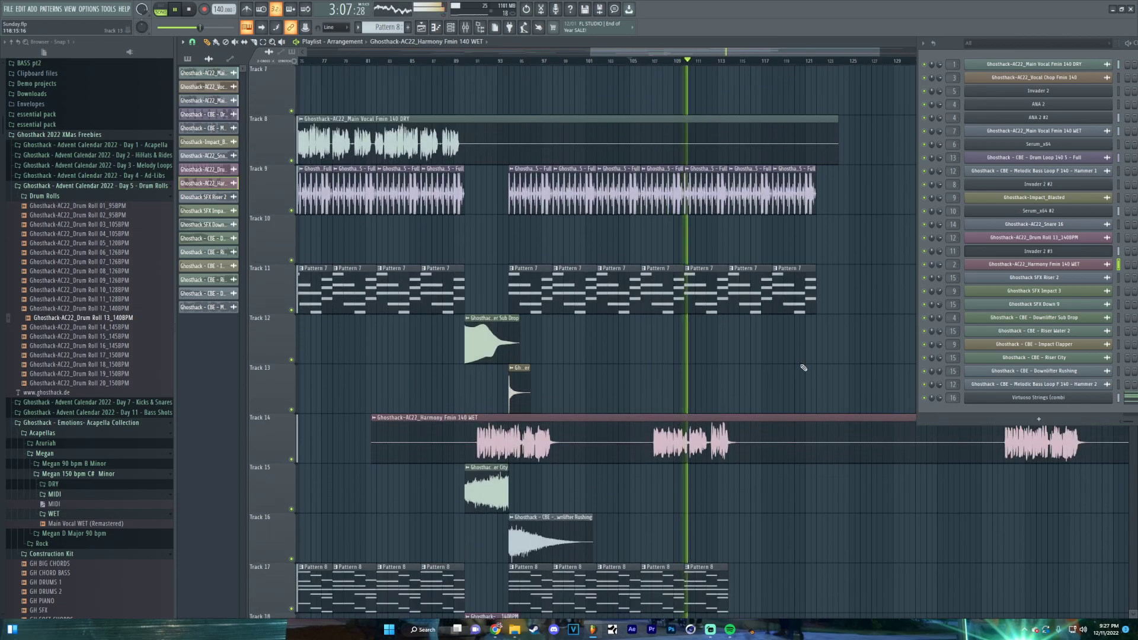
scroll(765, 365, down, 2)
scroll(730, 364, up, 2)
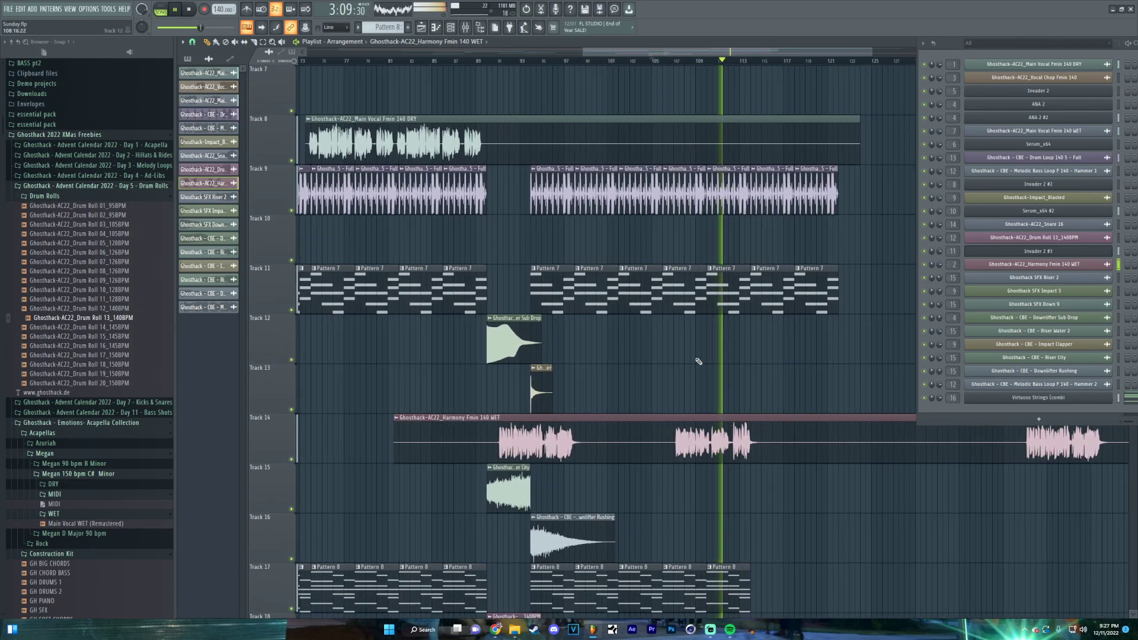
scroll(707, 381, down, 2)
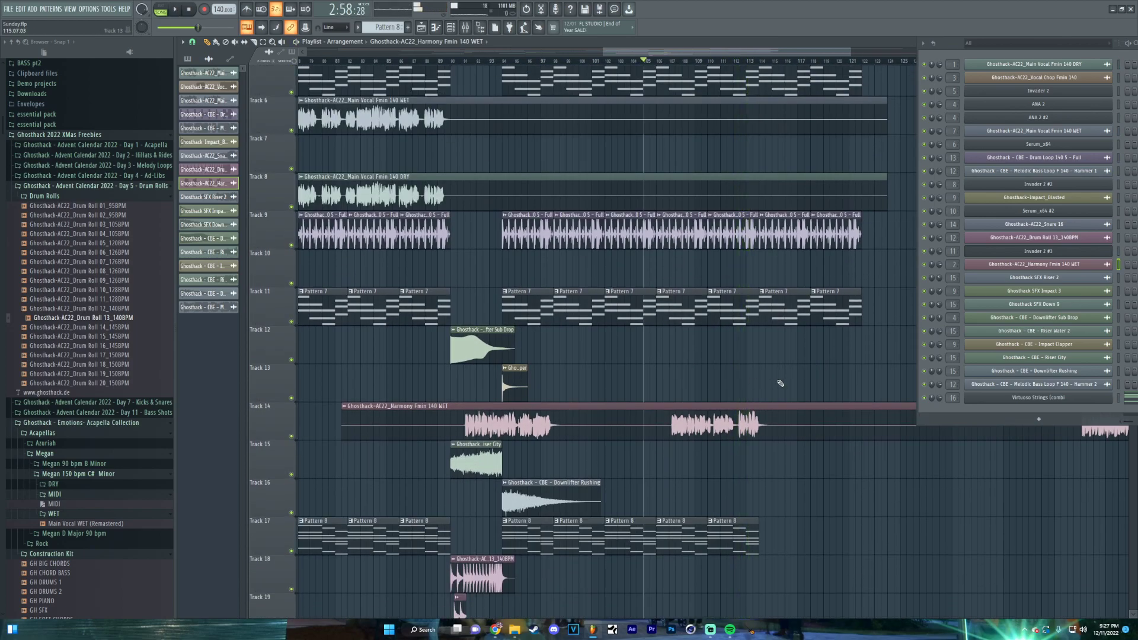
scroll(777, 383, right, 15)
scroll(711, 377, up, 2)
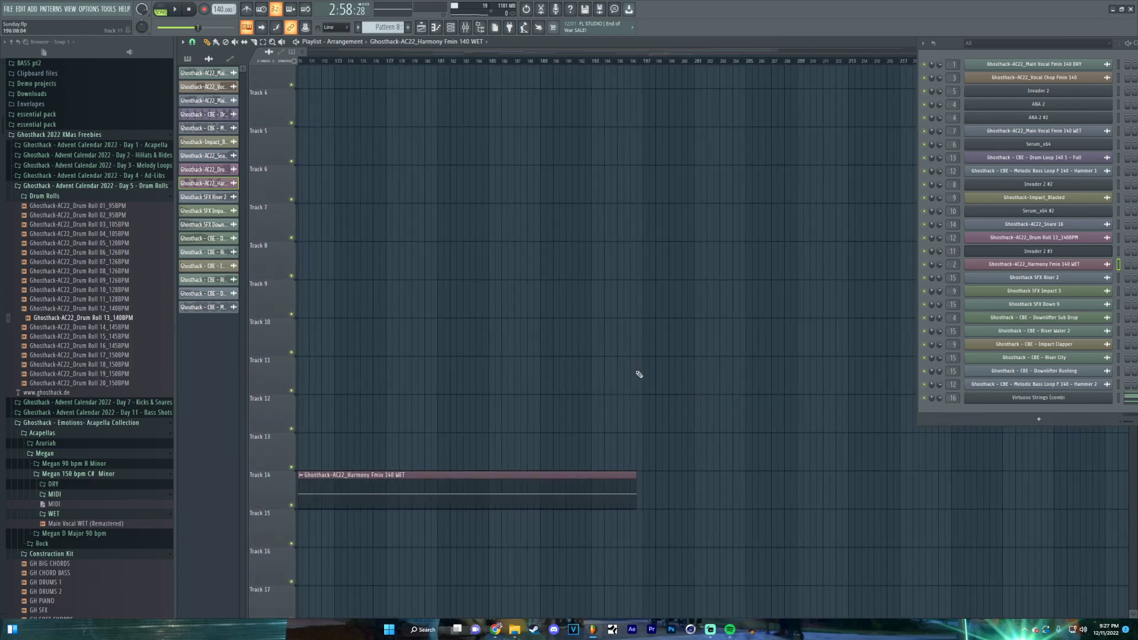
scroll(638, 372, up, 3)
scroll(620, 328, down, 5)
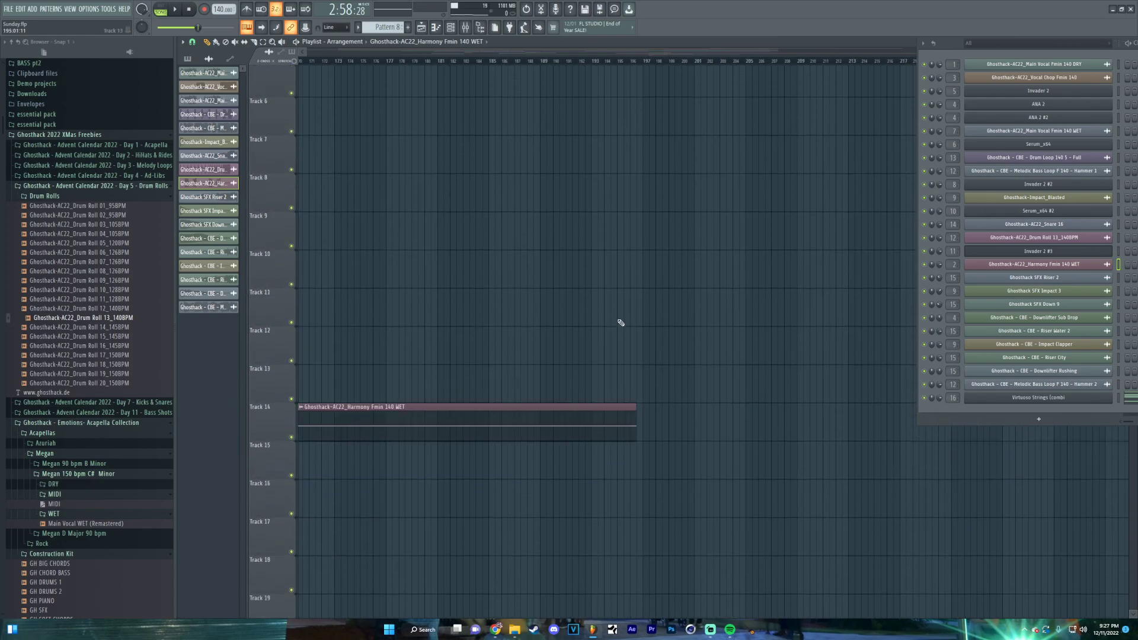
Move the Track 14 harmony clip earlier so its end matches the Track 1 Main Vocal WET clip, and play from bar 106
drag(699, 305, 783, 585)
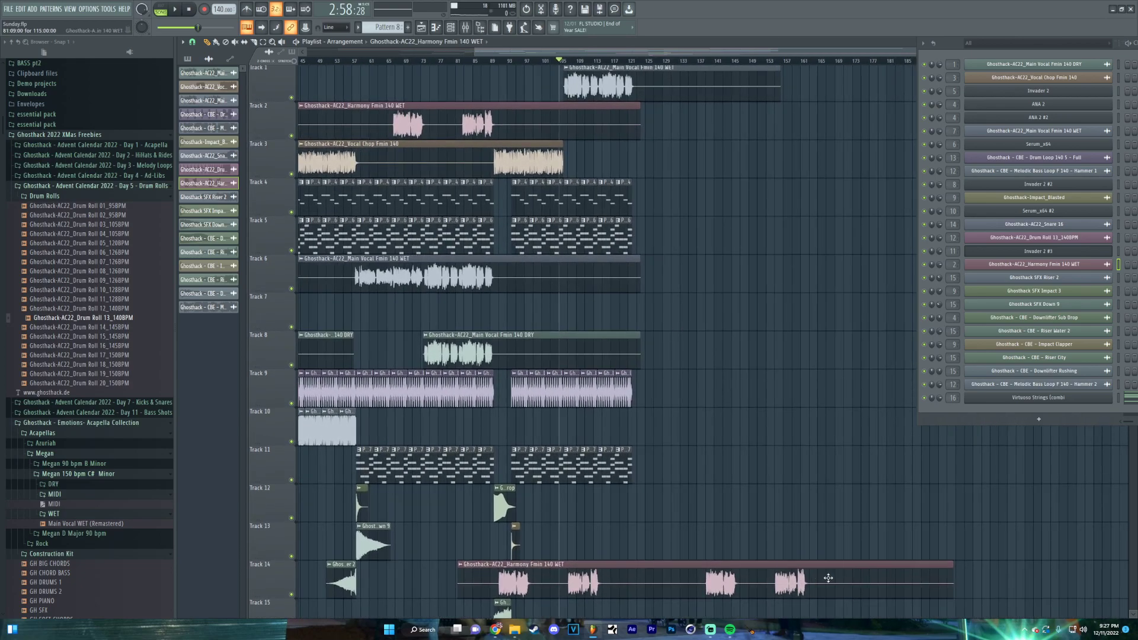
drag(857, 579, 731, 579)
scroll(732, 203, up, 4)
scroll(332, 186, down, 1)
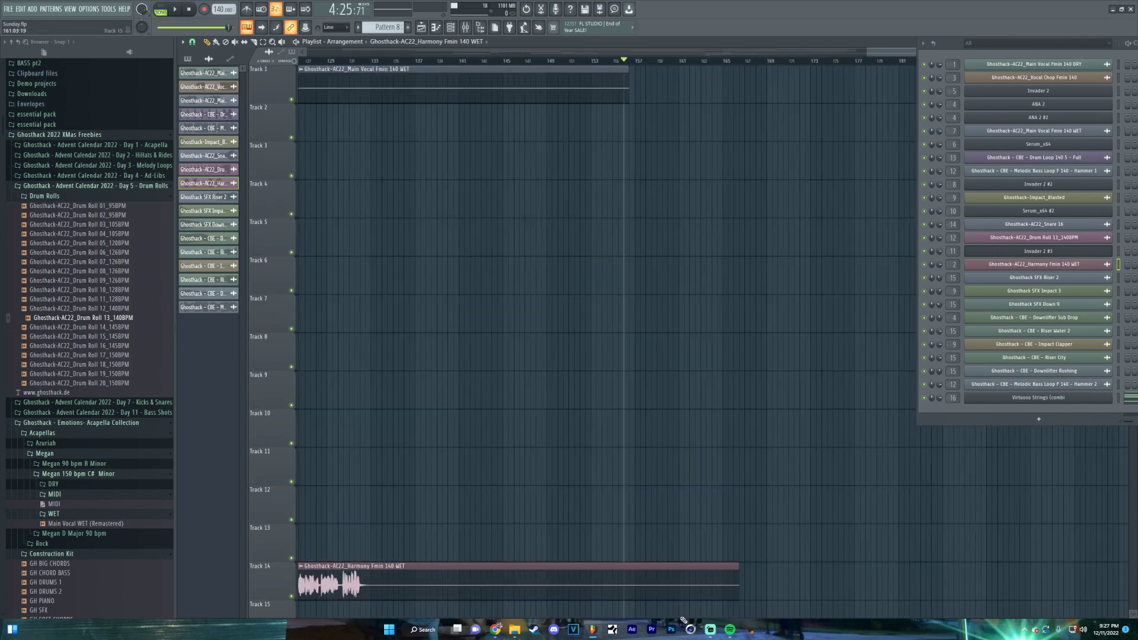
drag(667, 594, 600, 593)
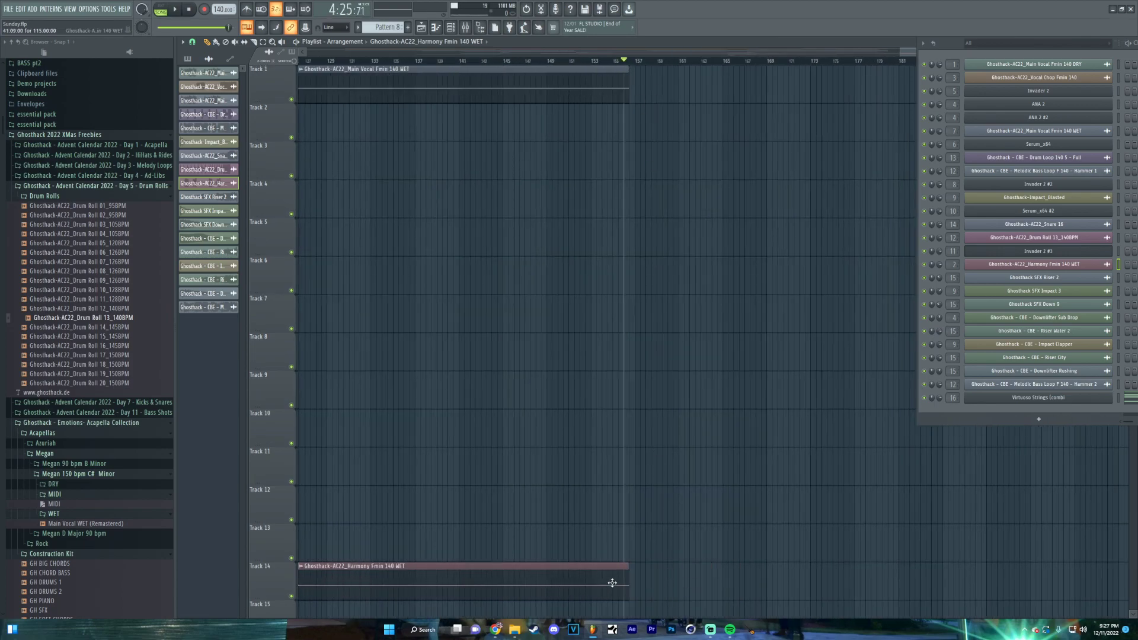
scroll(816, 460, left, 10)
scroll(628, 249, down, 1)
click(527, 61)
key(space)
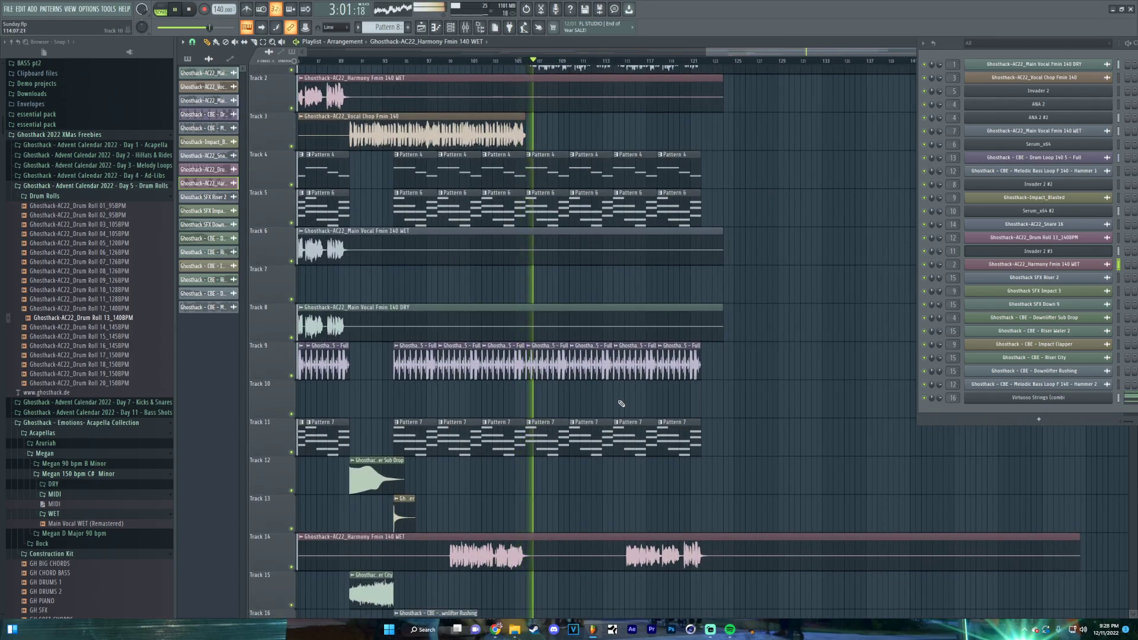
Put a separate piece of the harmony vocal on Track 15 and solo that track
scroll(593, 397, up, 1)
scroll(462, 433, down, 2)
scroll(668, 458, down, 4)
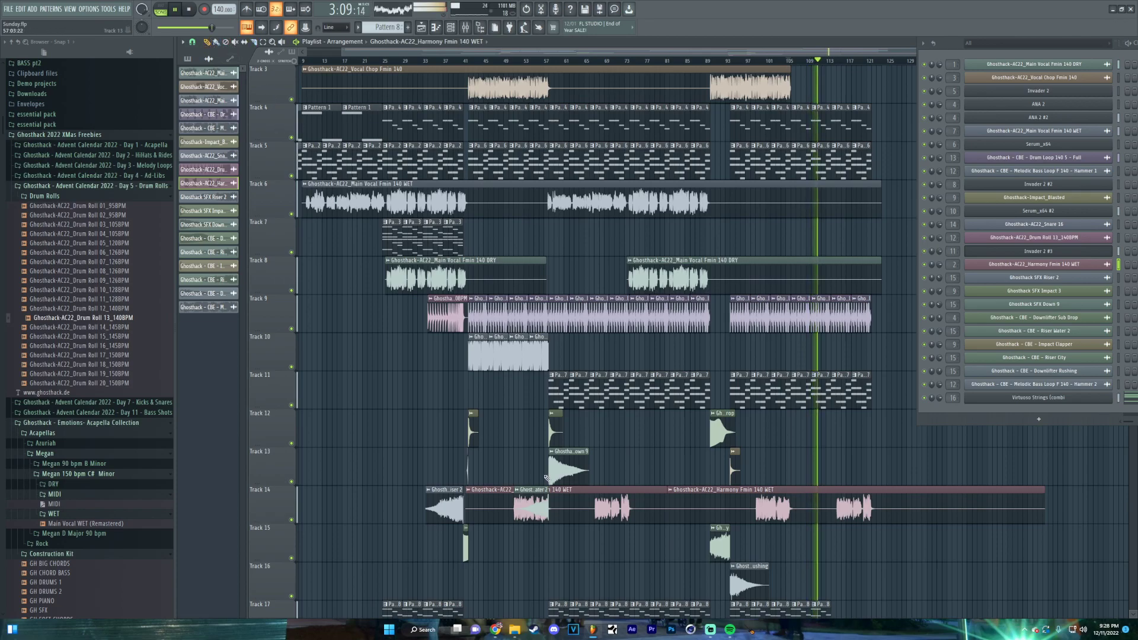
drag(589, 516, 562, 539)
scroll(876, 549, up, 2)
scroll(875, 548, up, 3)
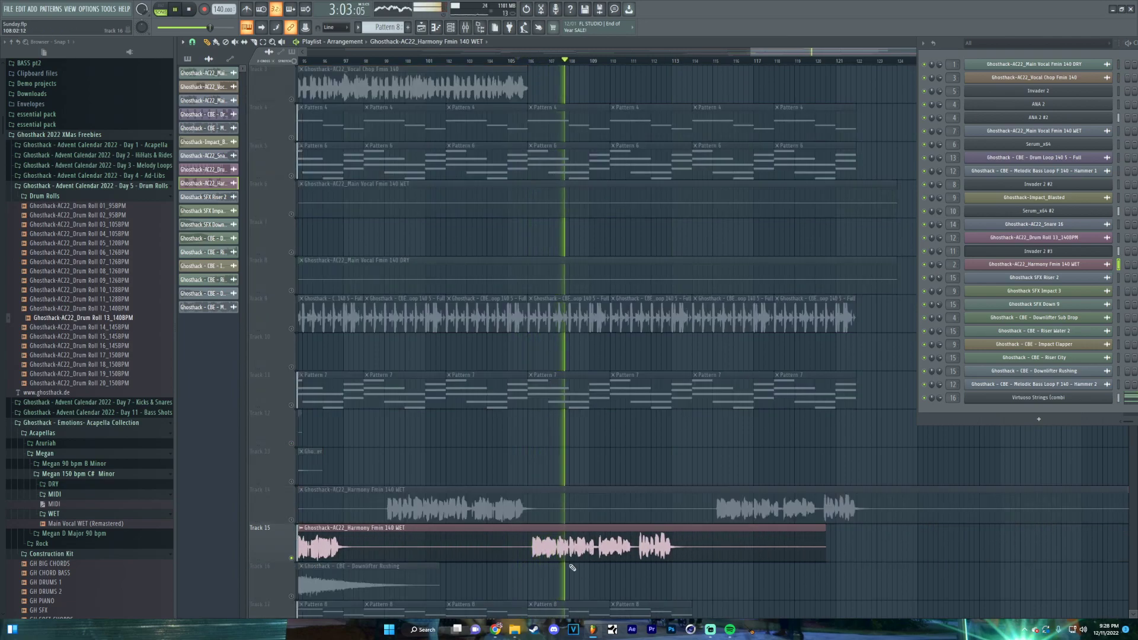
Shift the Track 15 harmony clip to start at bar 97 so its first phrase enters around bar 106, and play it
scroll(469, 534, down, 1)
drag(463, 523, 783, 521)
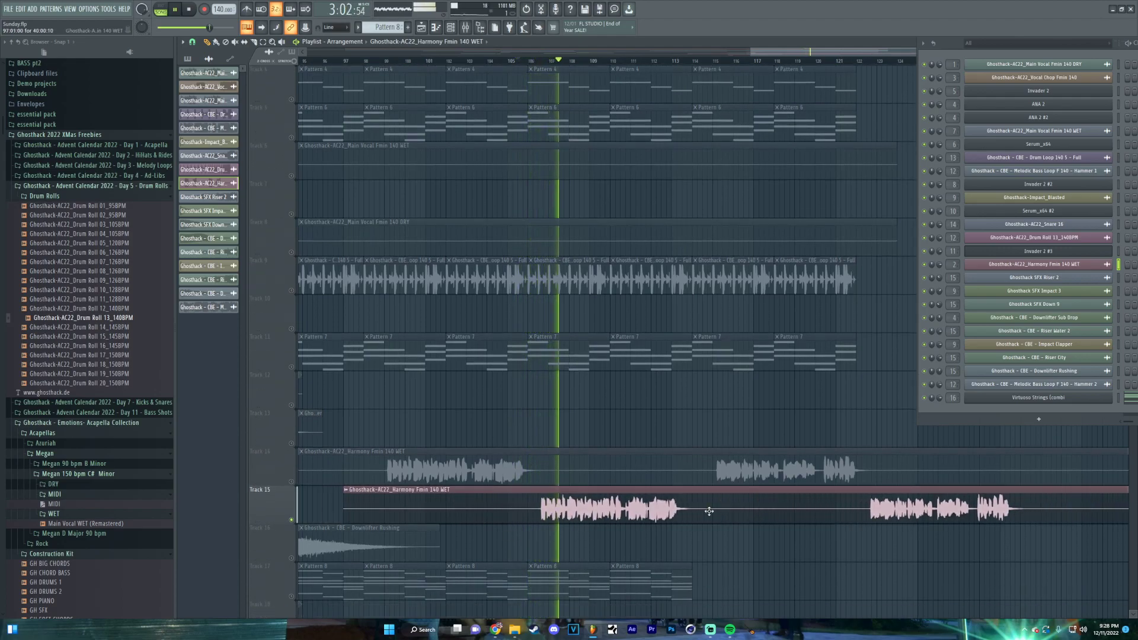
key(space)
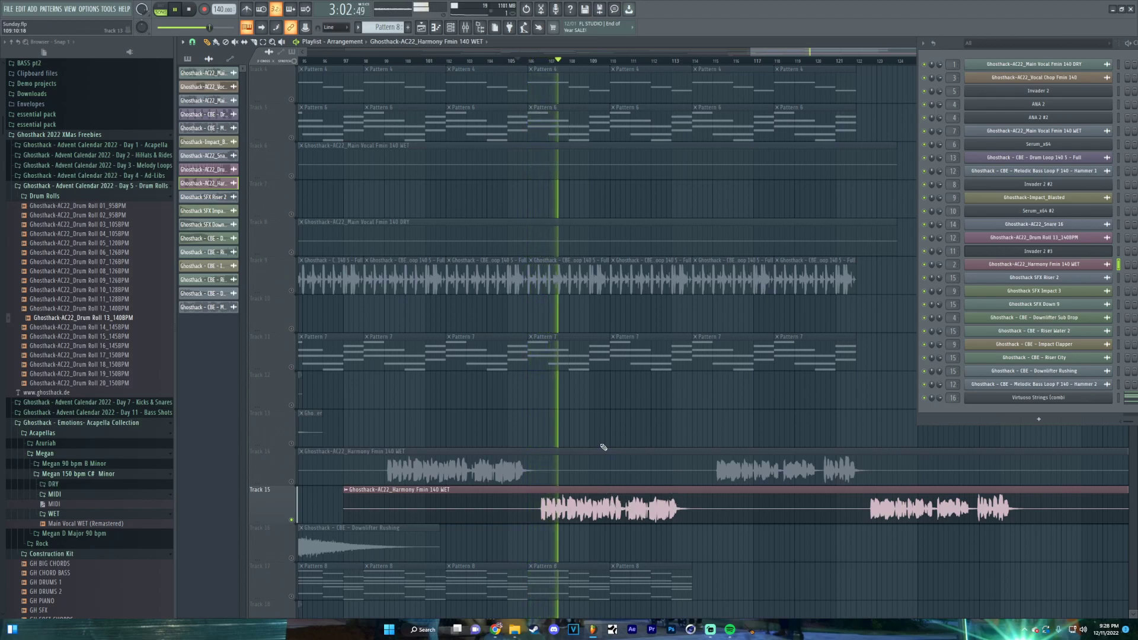
Solo Track 1 along with Track 15 and play the main vocal against the harmony from bar 106
scroll(552, 302, up, 3)
click(291, 99)
key(space)
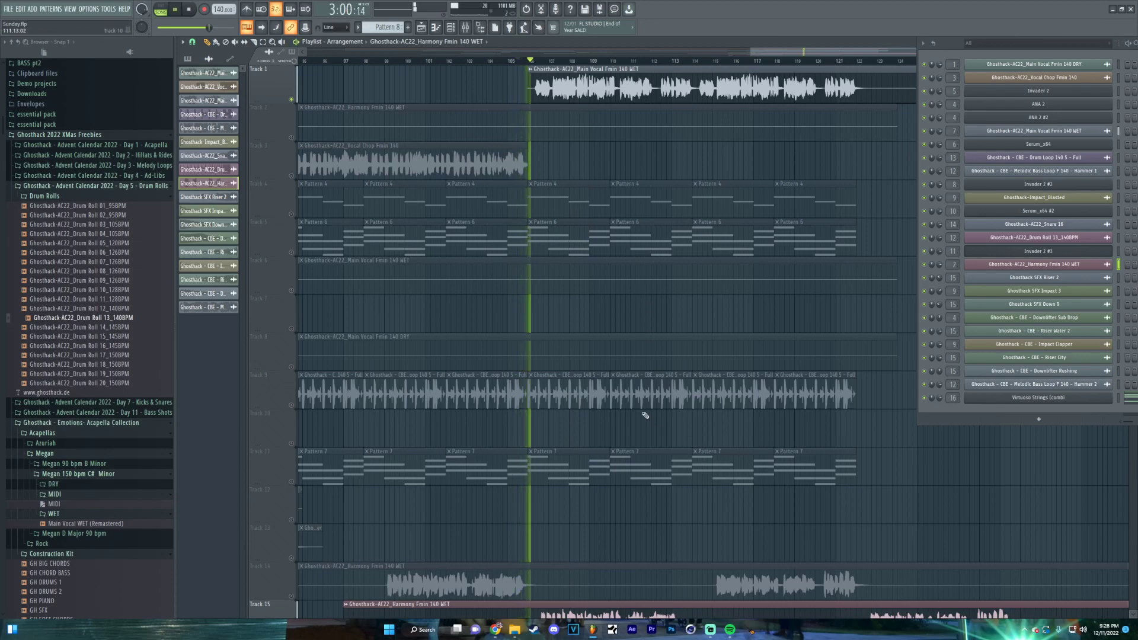
scroll(709, 458, down, 2)
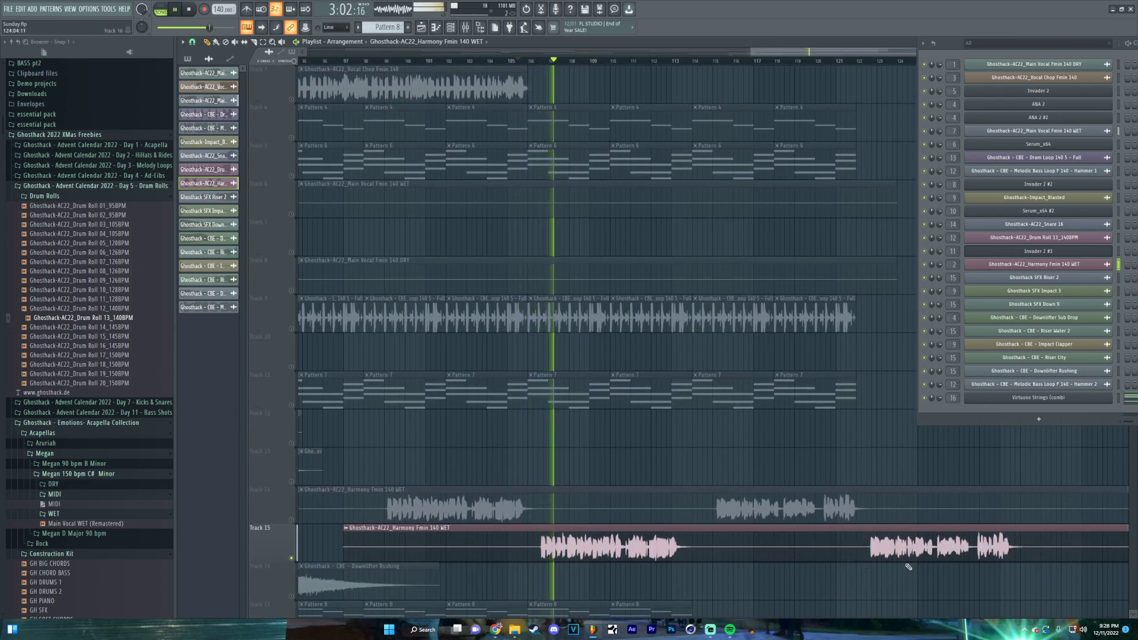
Move the Track 15 harmony clip back to start at 81:05:00 so its second phrase group enters just after bar 106, and play it
key(space)
drag(869, 544, 548, 545)
key(space)
scroll(586, 557, up, 2)
scroll(586, 557, up, 1)
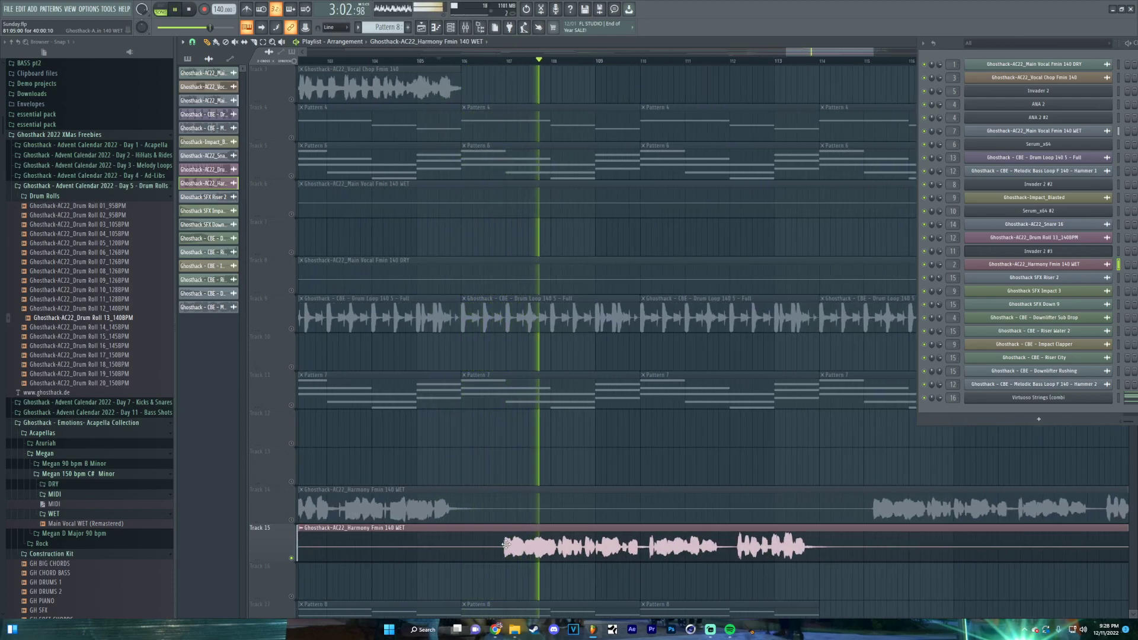
Fine-tune the Track 15 harmony clip to start at 81:09:00, checking its timing against the main vocal by playback
drag(505, 544, 528, 548)
key(space)
key(space)
scroll(534, 547, up, 2)
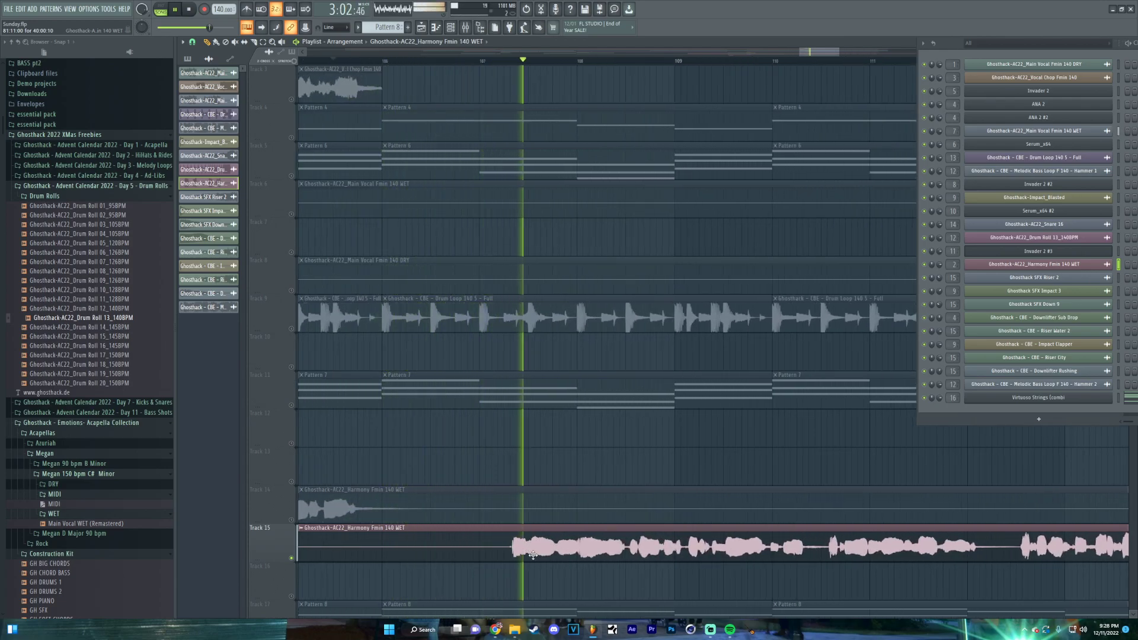
drag(552, 543, 503, 549)
key(space)
key(space)
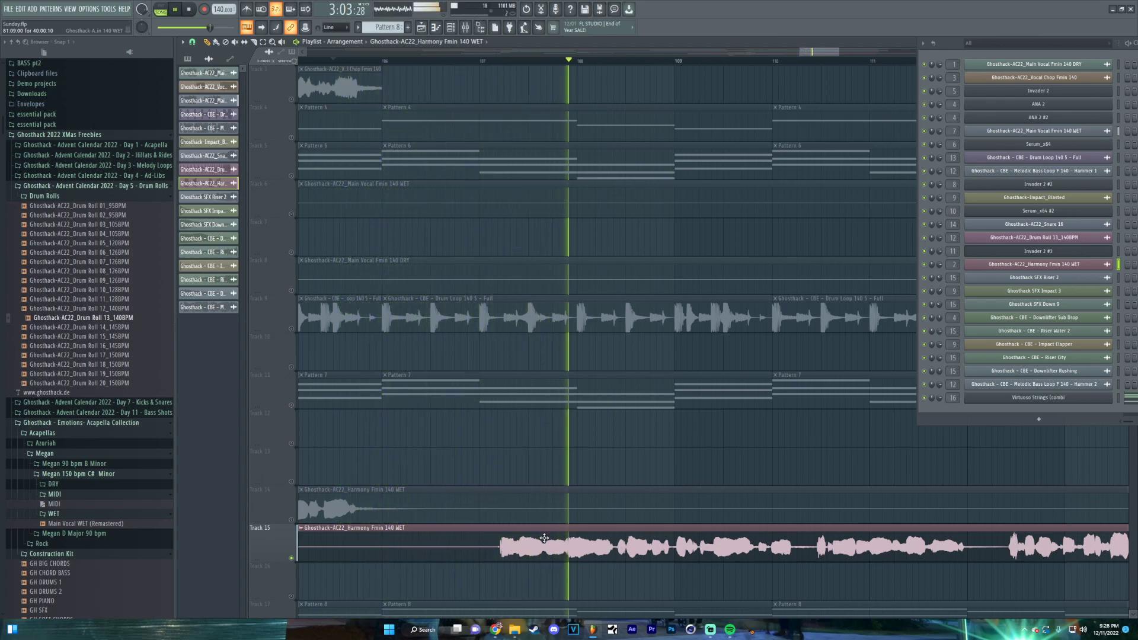
Slice the Track 14 and Track 15 harmony clips at about bar 106 and delete the pieces before the cut
scroll(581, 516, down, 5)
scroll(581, 515, down, 1)
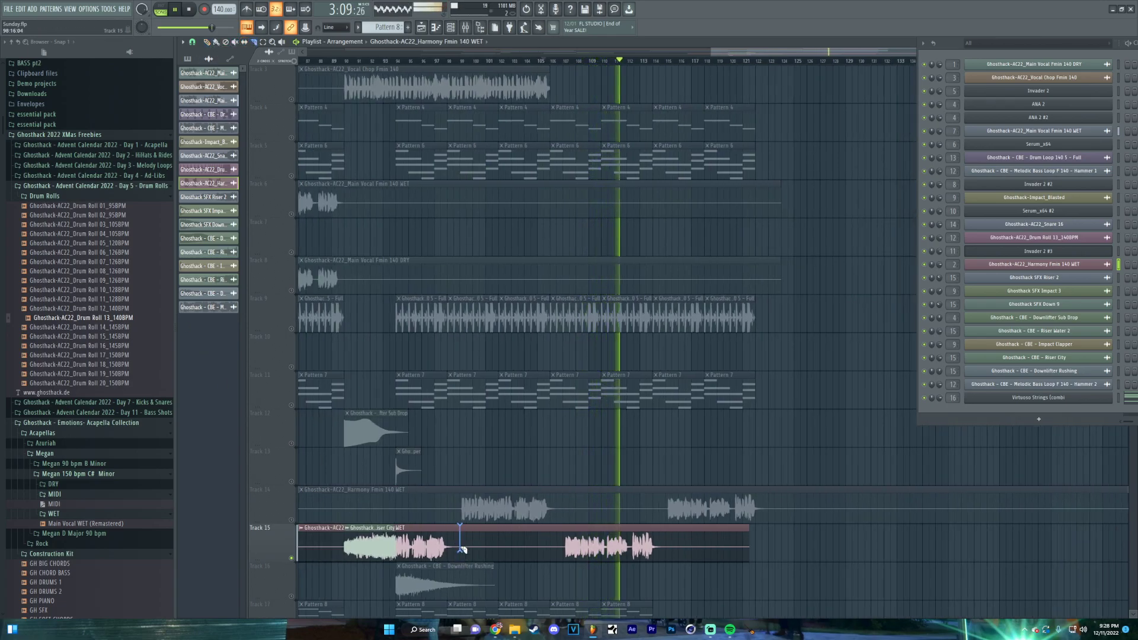
drag(561, 482, 556, 565)
click(207, 43)
right_click(504, 504)
right_click(508, 549)
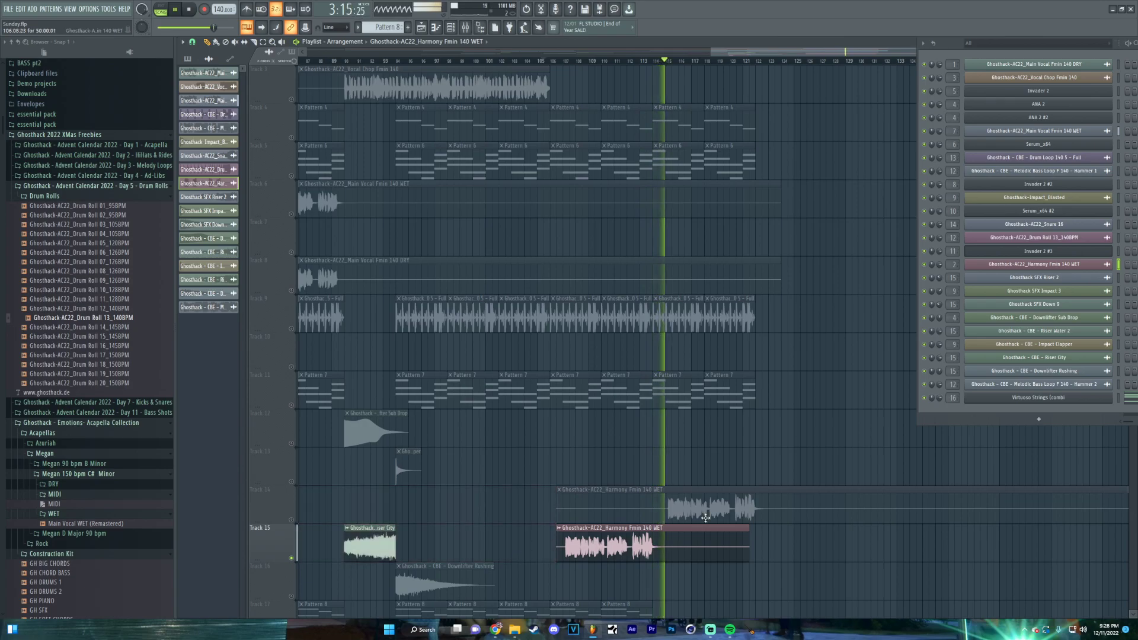
Add Track 14 to the solo, then bring all tracks back in and play the full mix from about bar 106
click(273, 511)
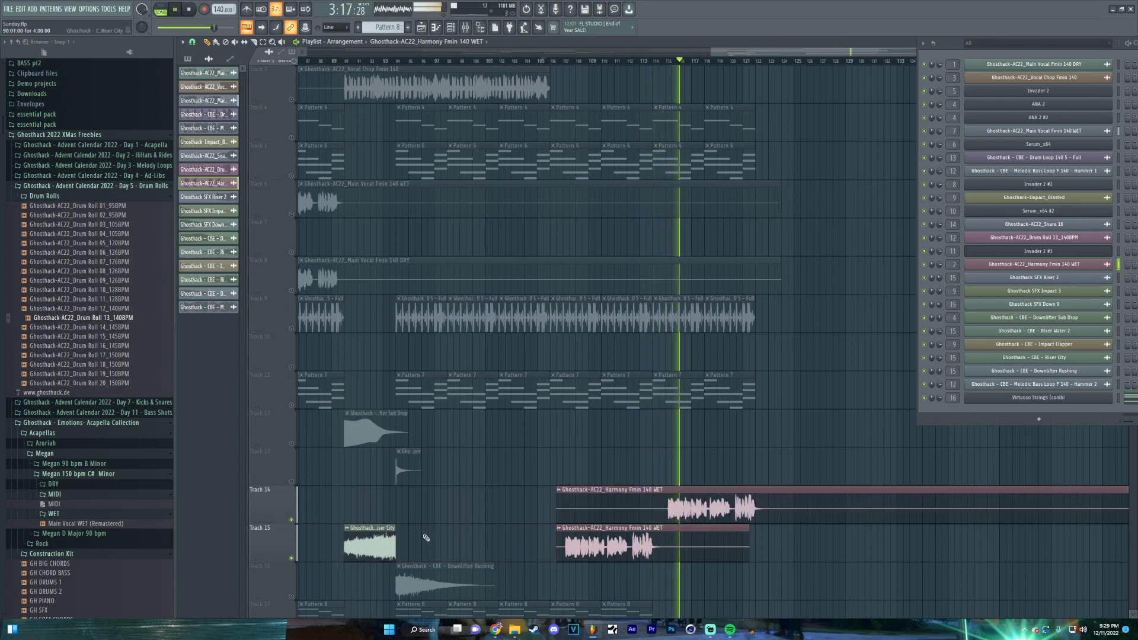
ctrl+scroll(680, 509, up, 3)
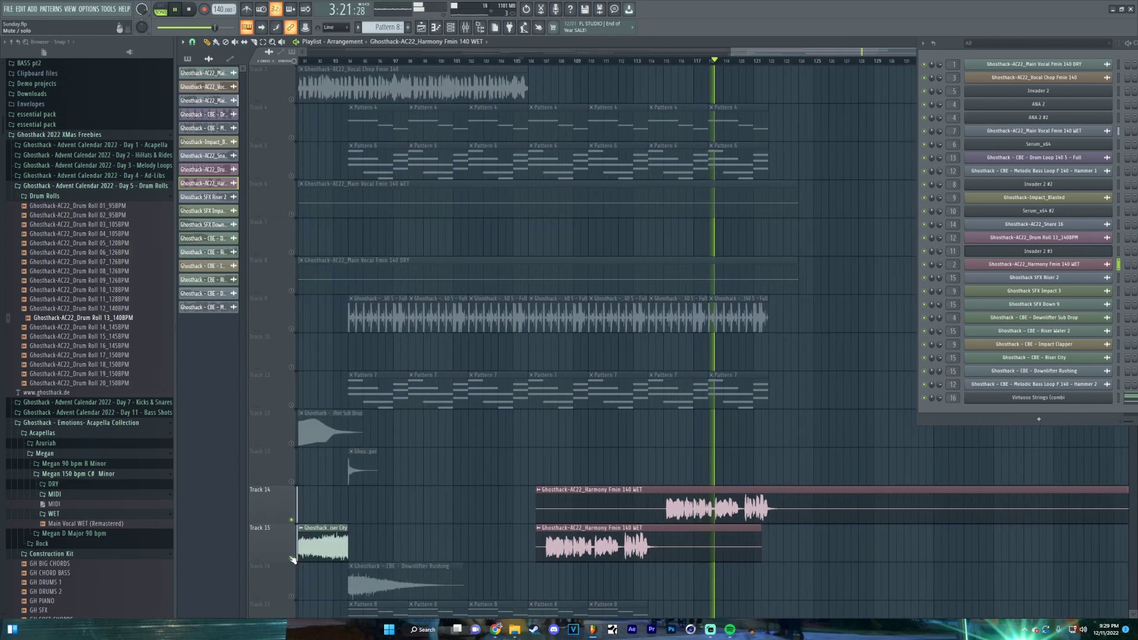
click(560, 557)
key(space)
key(space)
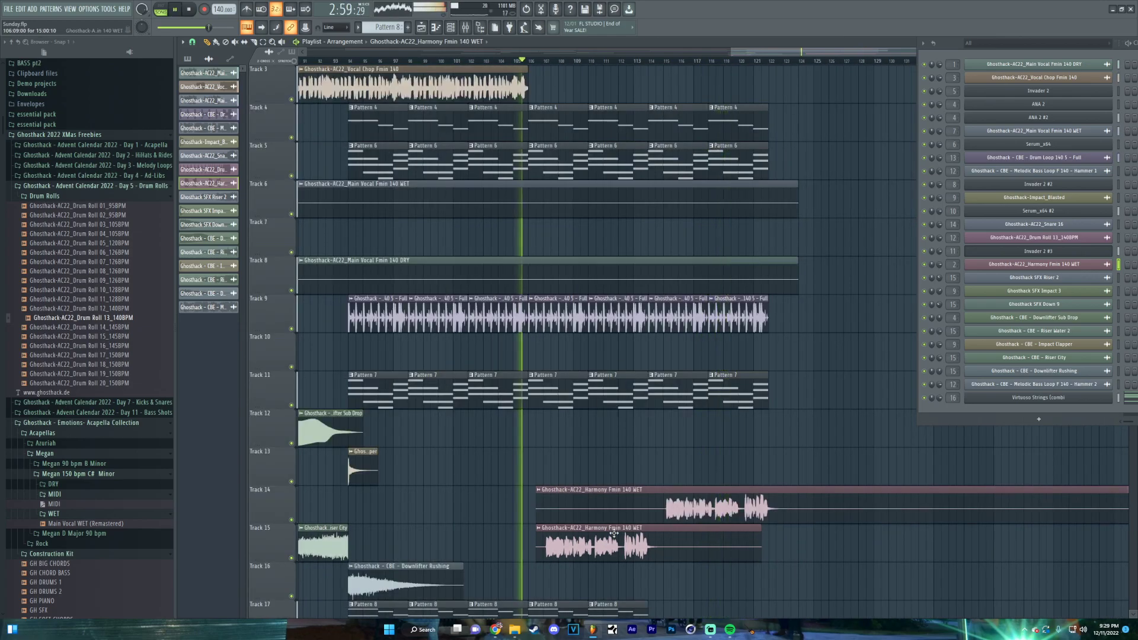
scroll(533, 433, up, 2)
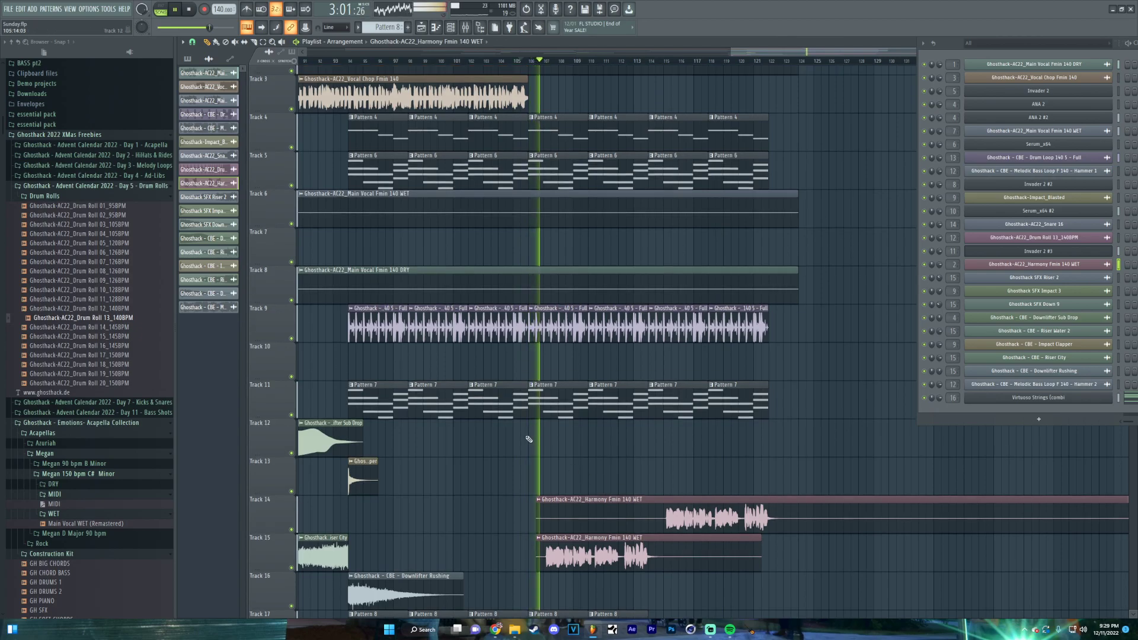
ctrl+scroll(526, 162, up, 5)
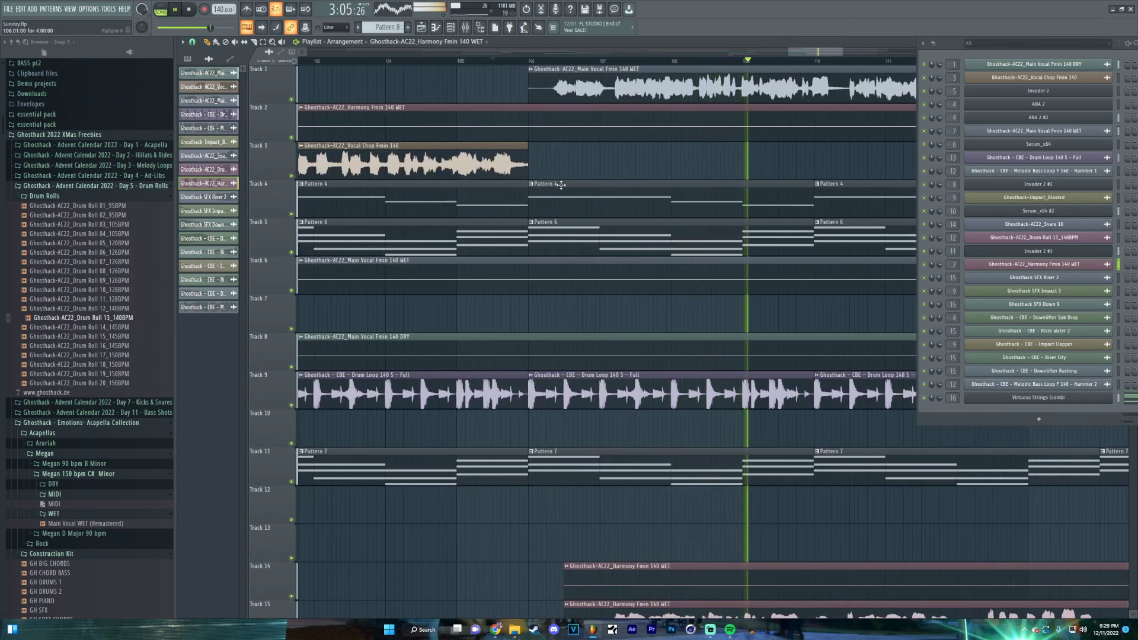
ctrl+scroll(631, 251, down, 5)
ctrl+scroll(631, 251, down, 4)
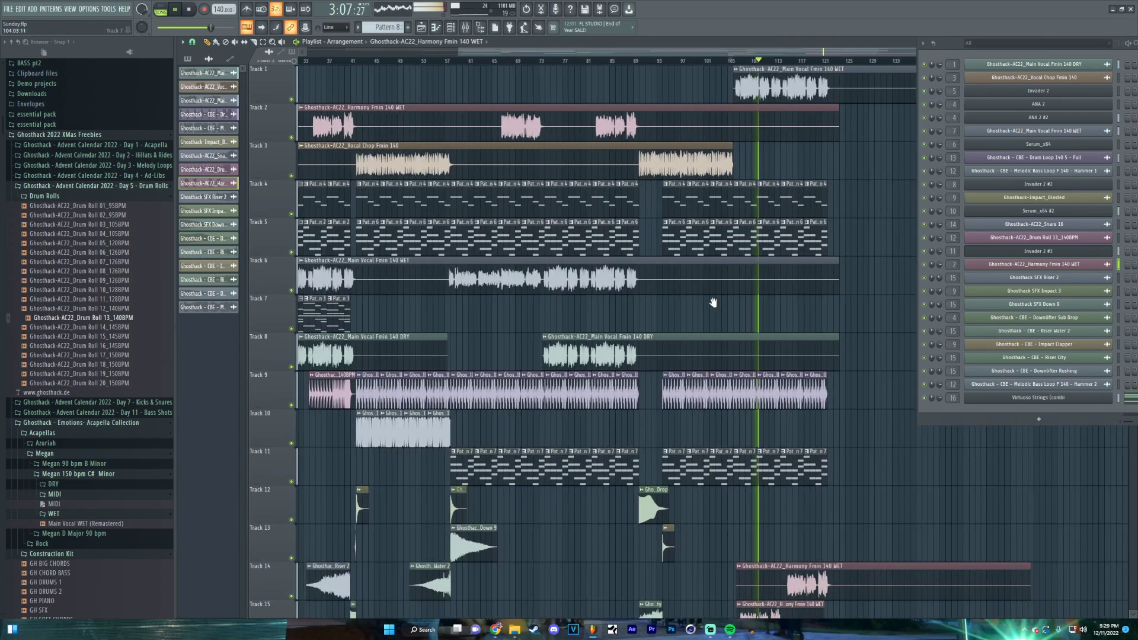
Save the project and play the arrangement from the beginning
key(ctrl+s)
ctrl+scroll(770, 361, up, 4)
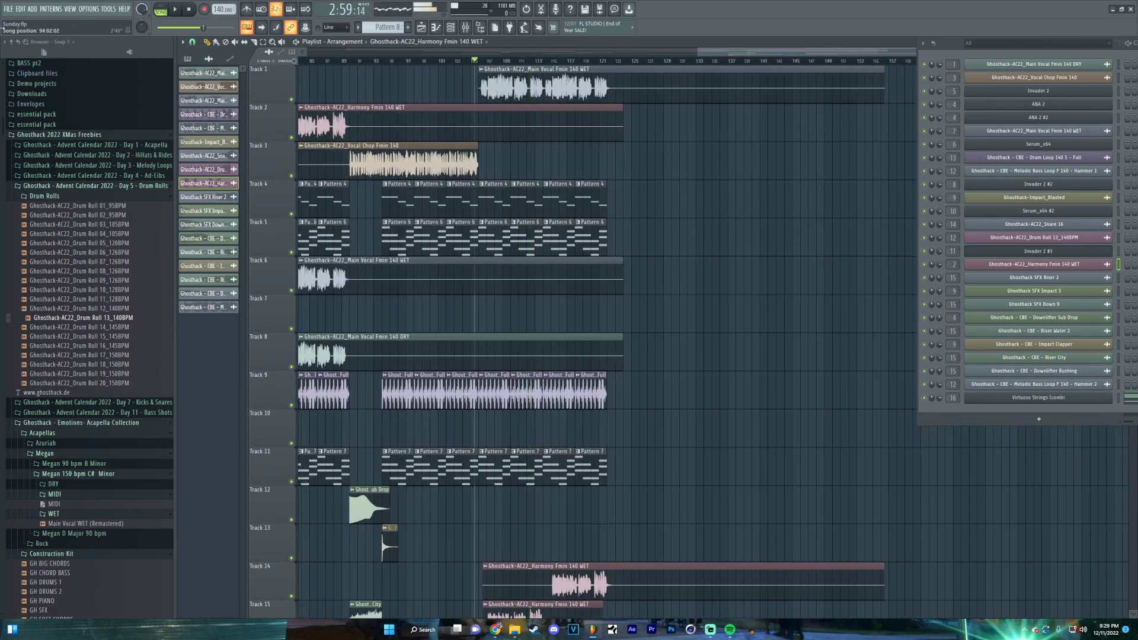
key(space)
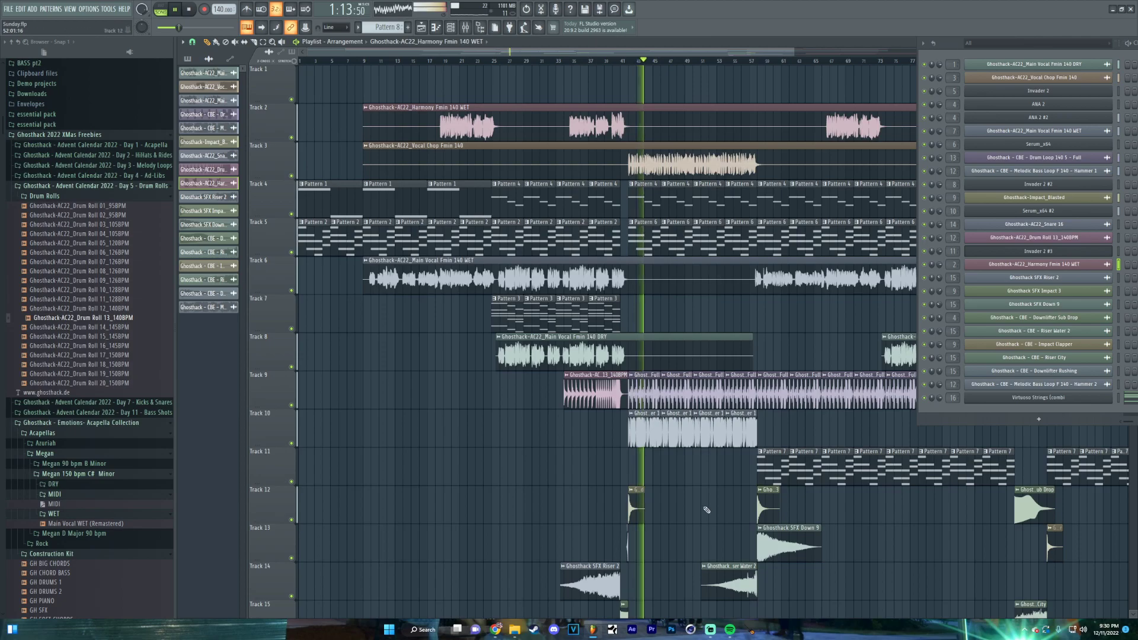
Place a copy of the Melodic Bass Loop F 140 - Hammer 1 clip on Track 10 at bar 90, filling the four-bar break
scroll(664, 456, right, 5)
scroll(612, 375, right, 2)
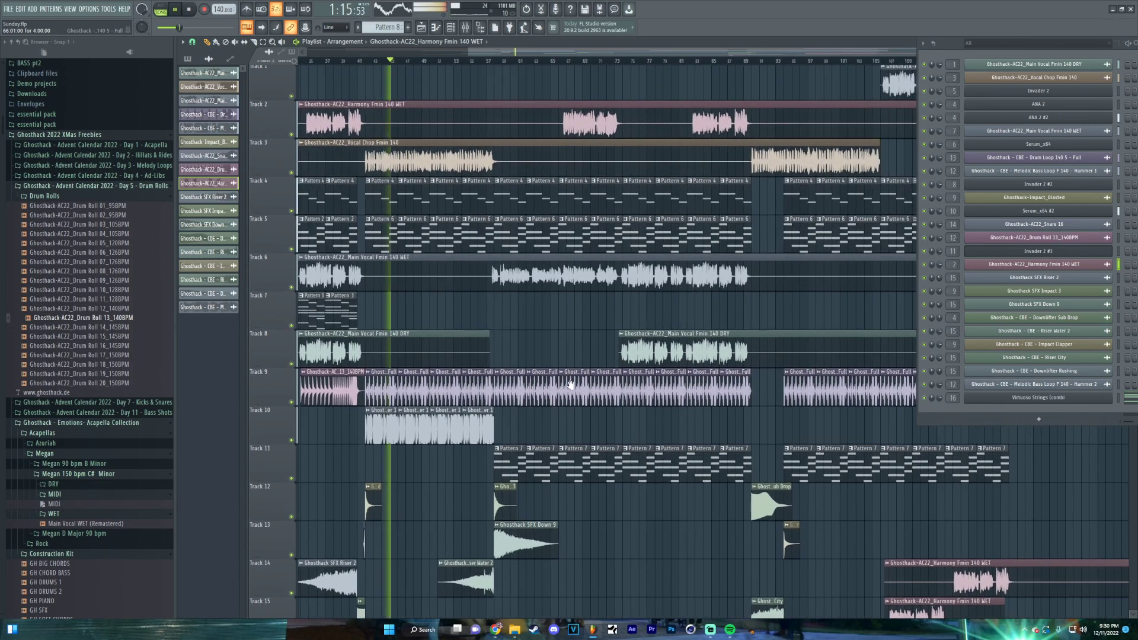
click(359, 418)
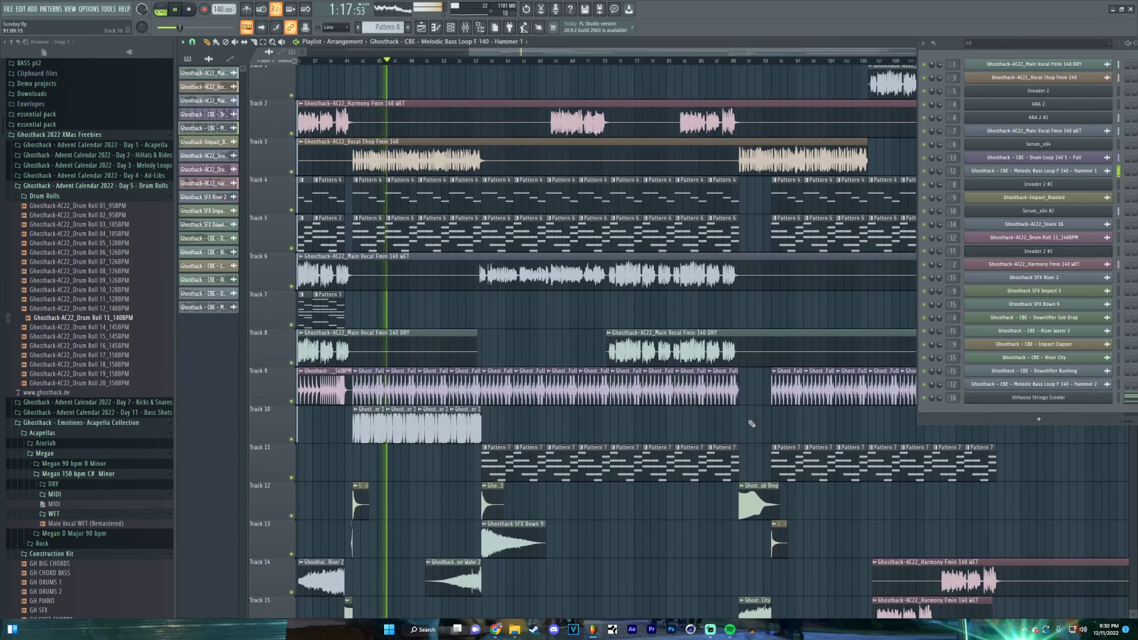
click(731, 419)
scroll(752, 436, up, 5)
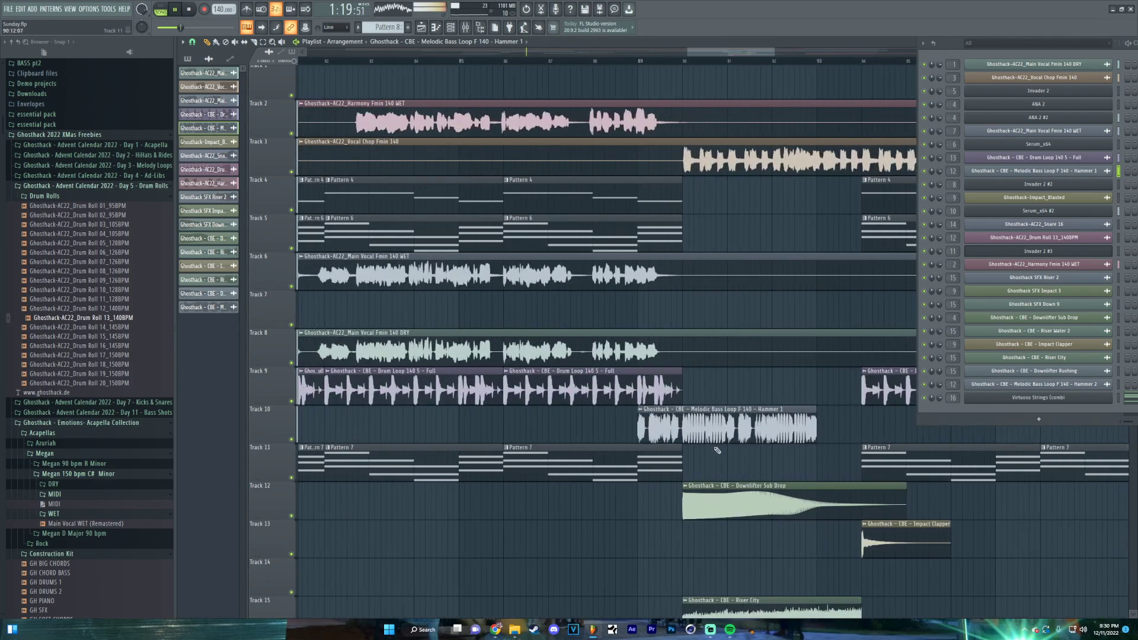
drag(687, 426, 732, 429)
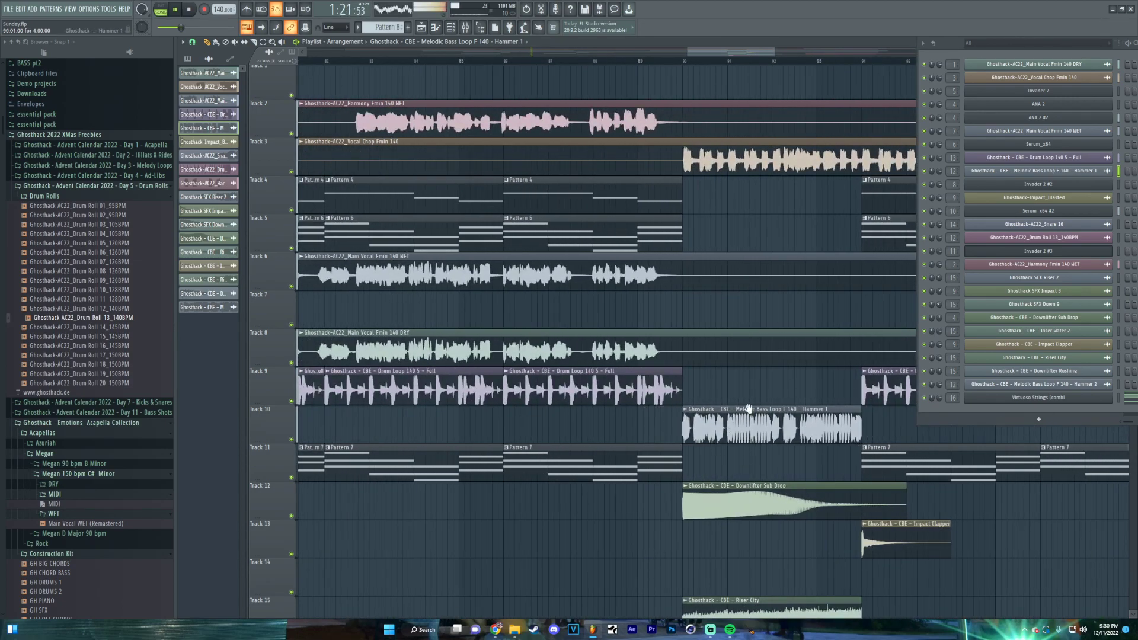
Listen through the arrangement into the bar 90 break and check how the Track 10 bass loop fits the surrounding clips
scroll(750, 409, right, 5)
scroll(652, 391, down, 4)
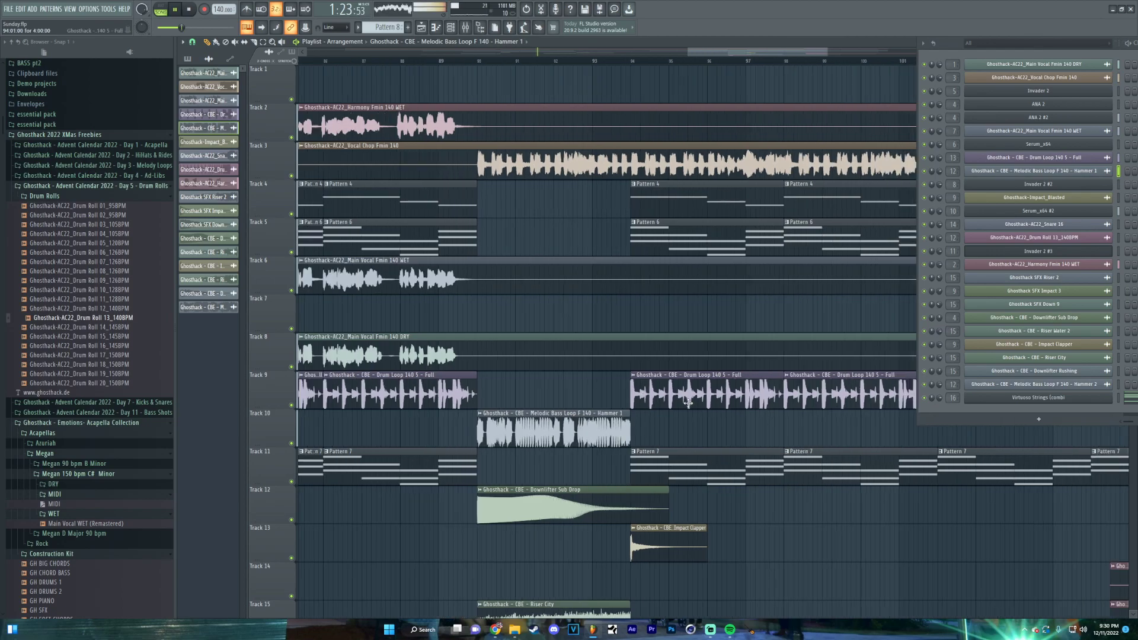
scroll(599, 343, down, 4)
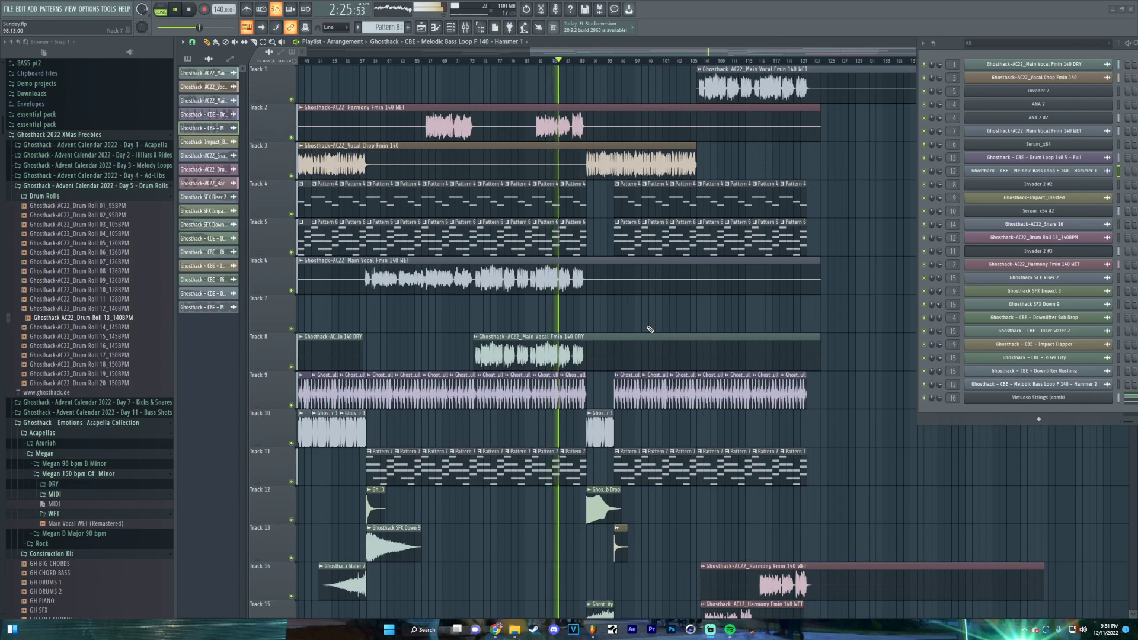
scroll(656, 315, right, 3)
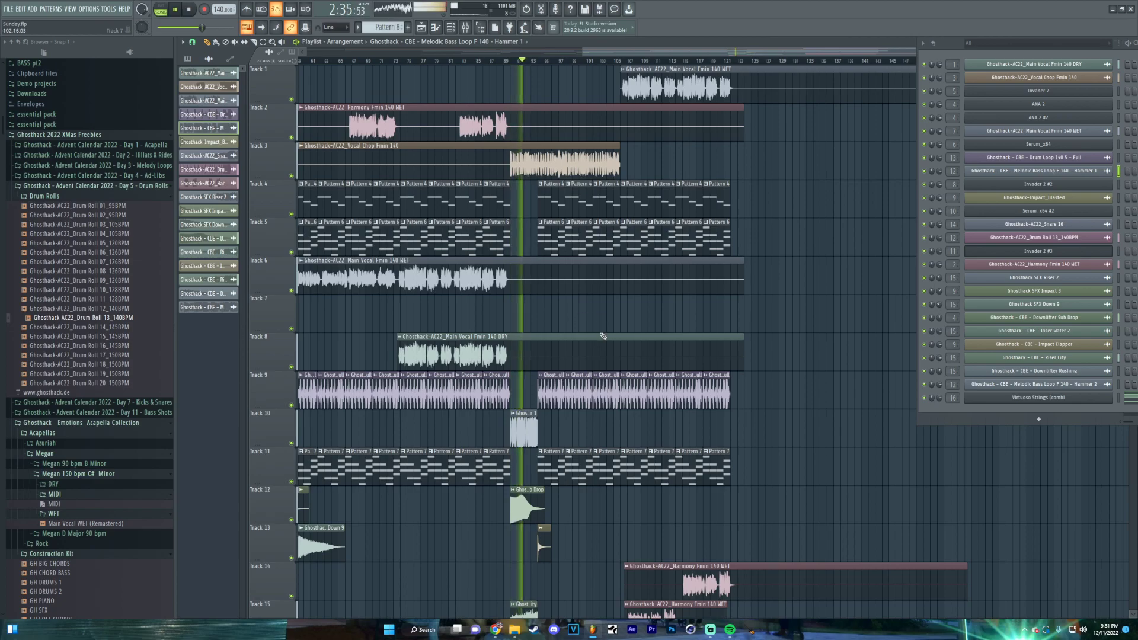
scroll(587, 380, up, 5)
scroll(557, 449, up, 3)
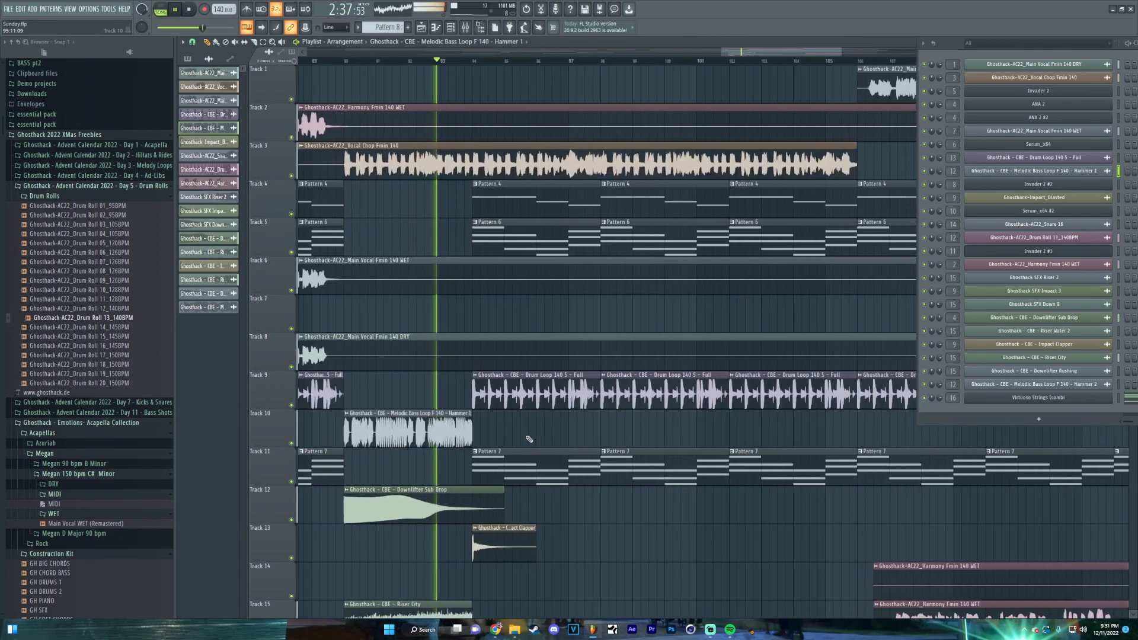
scroll(563, 424, down, 4)
scroll(572, 413, down, 2)
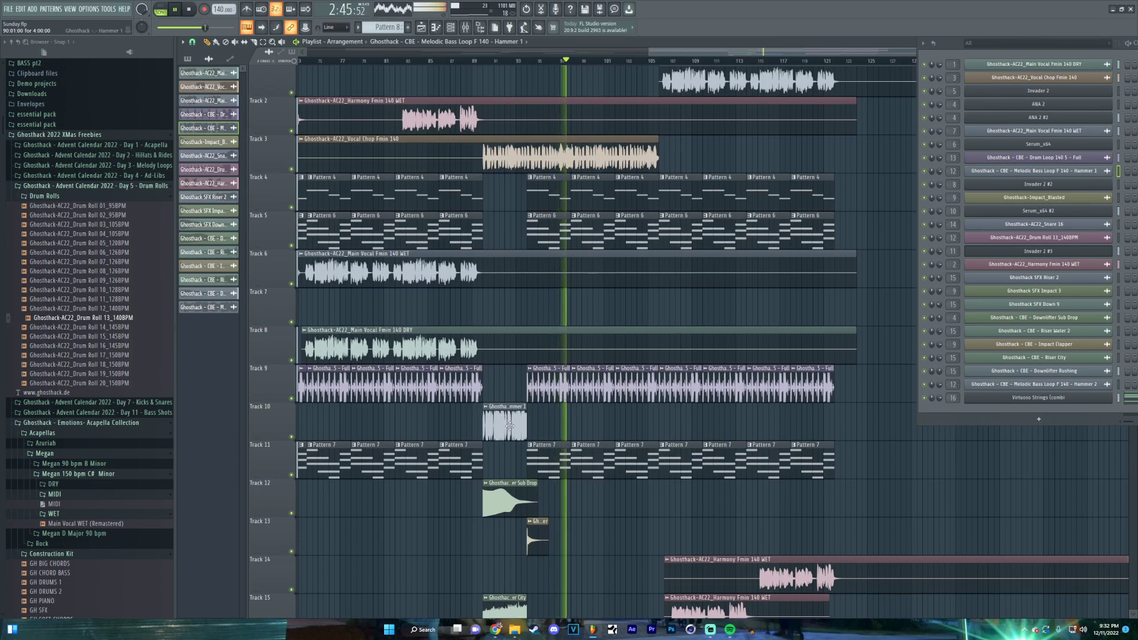
Repeat the Melodic Bass Loop F 140 - Hammer 1 clip on Track 10 at bars 94, 98 and 102, up to the vocal chop's end
drag(532, 424, 607, 430)
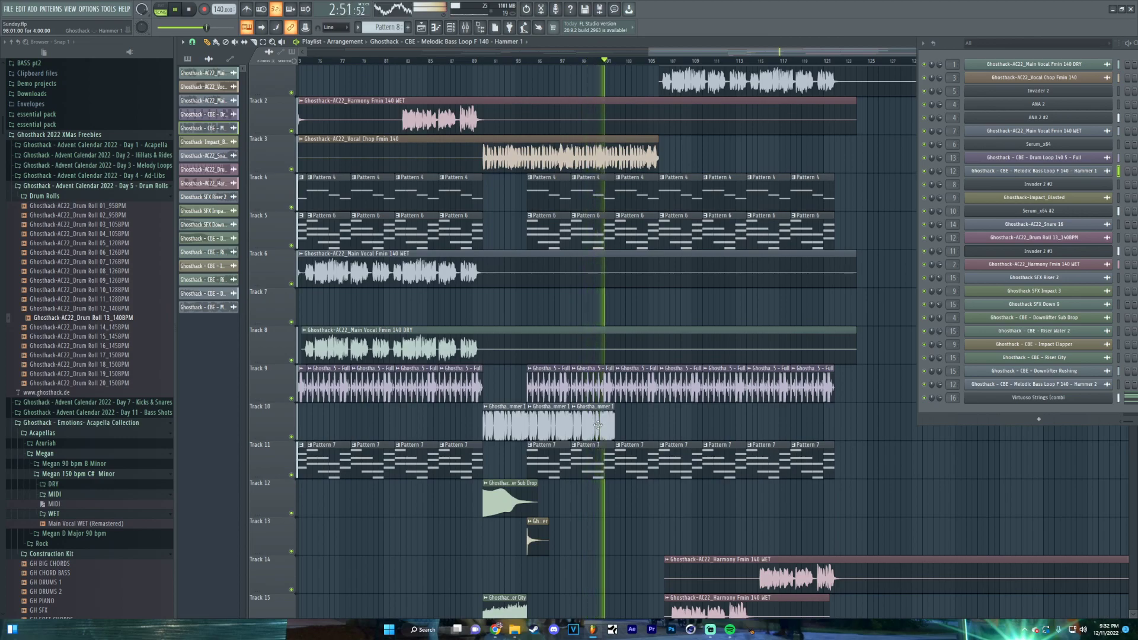
ctrl+scroll(599, 425, down, 4)
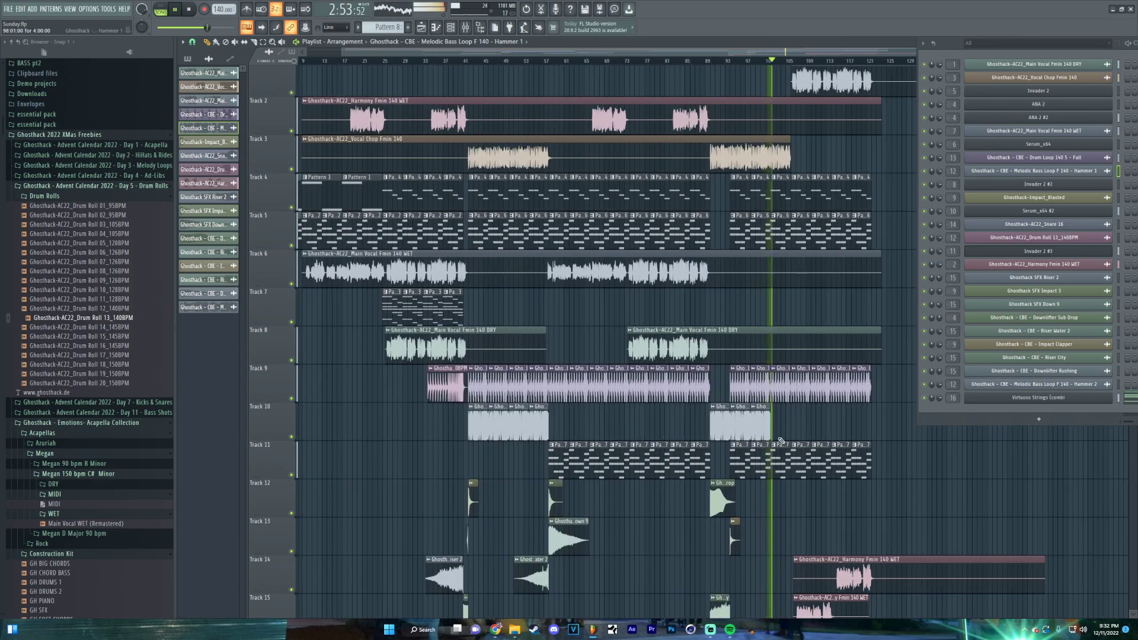
ctrl+scroll(595, 425, up, 7)
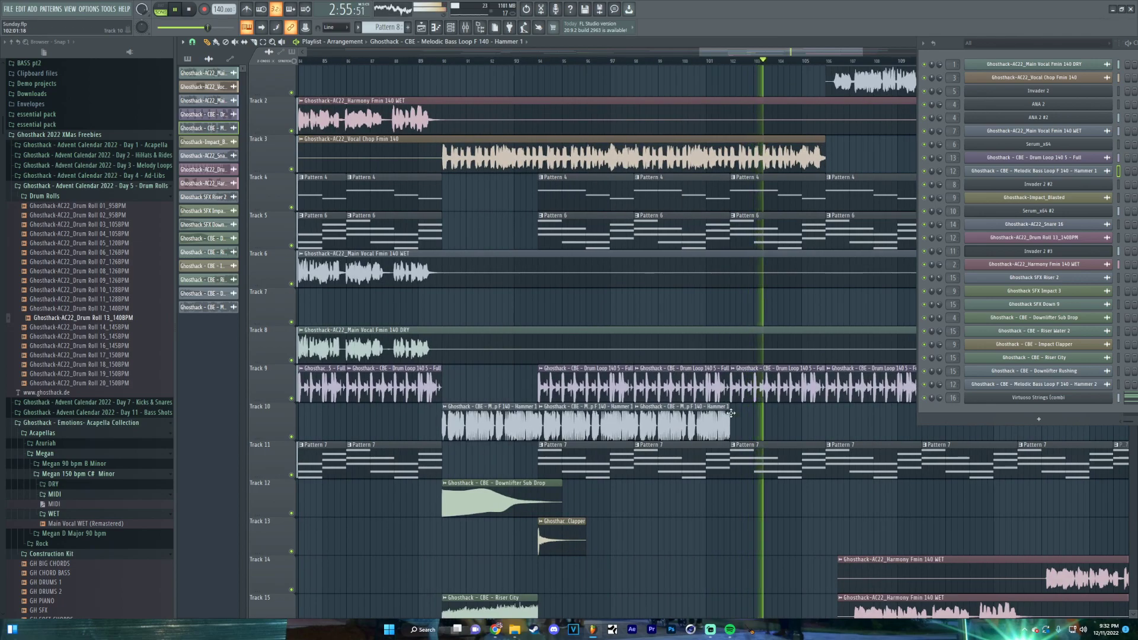
click(736, 422)
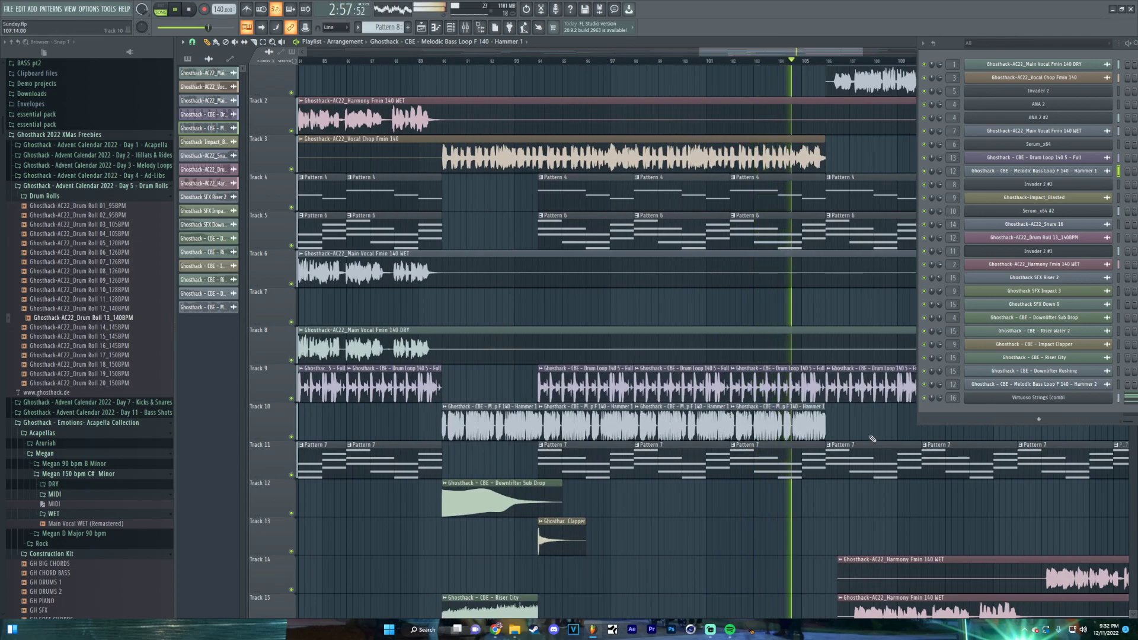
ctrl+scroll(860, 437, up, 2)
drag(706, 433, 603, 414)
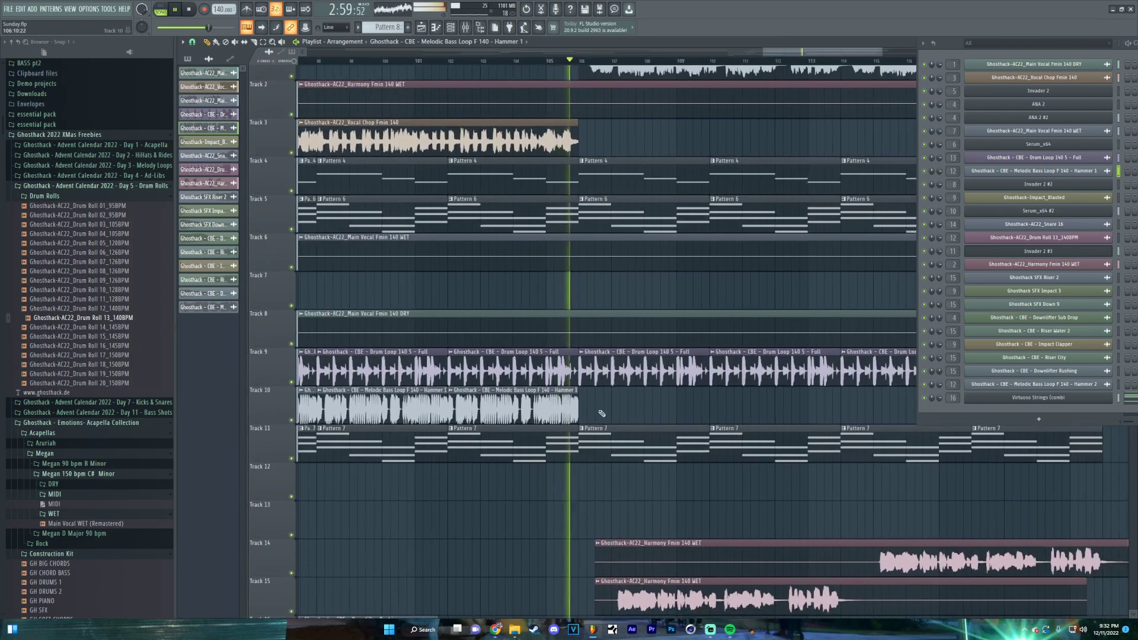
Slice the Track 1 main vocal and Track 14 harmony clips at about bar 124, level with the Track 6 clip's end, and delete the trailing pieces
ctrl+scroll(560, 427, down, 4)
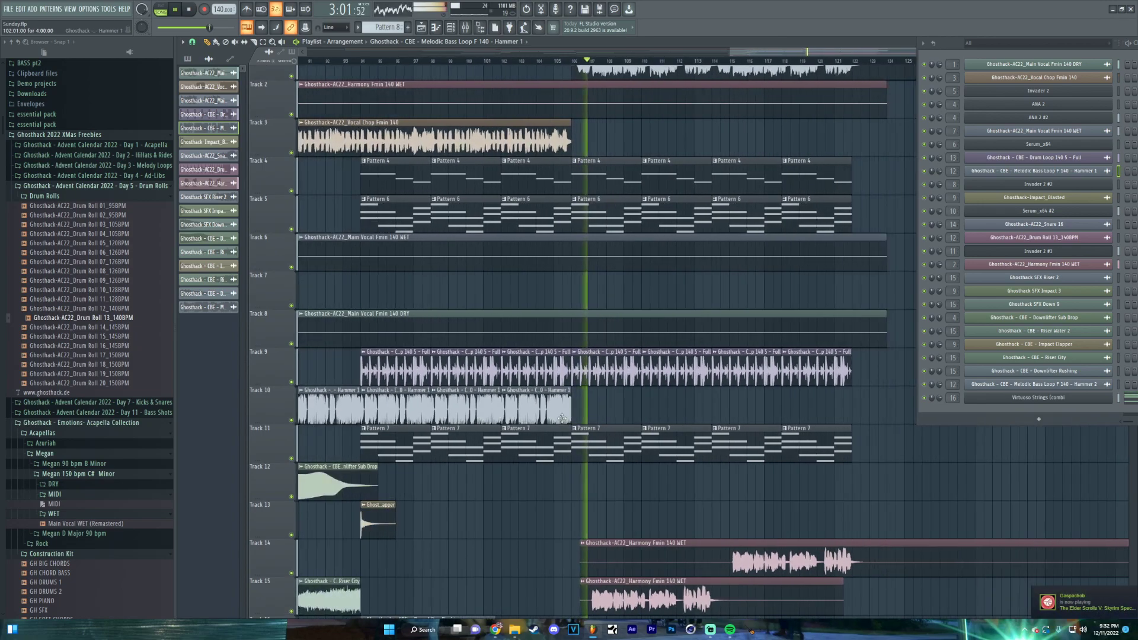
scroll(593, 430, left, 6)
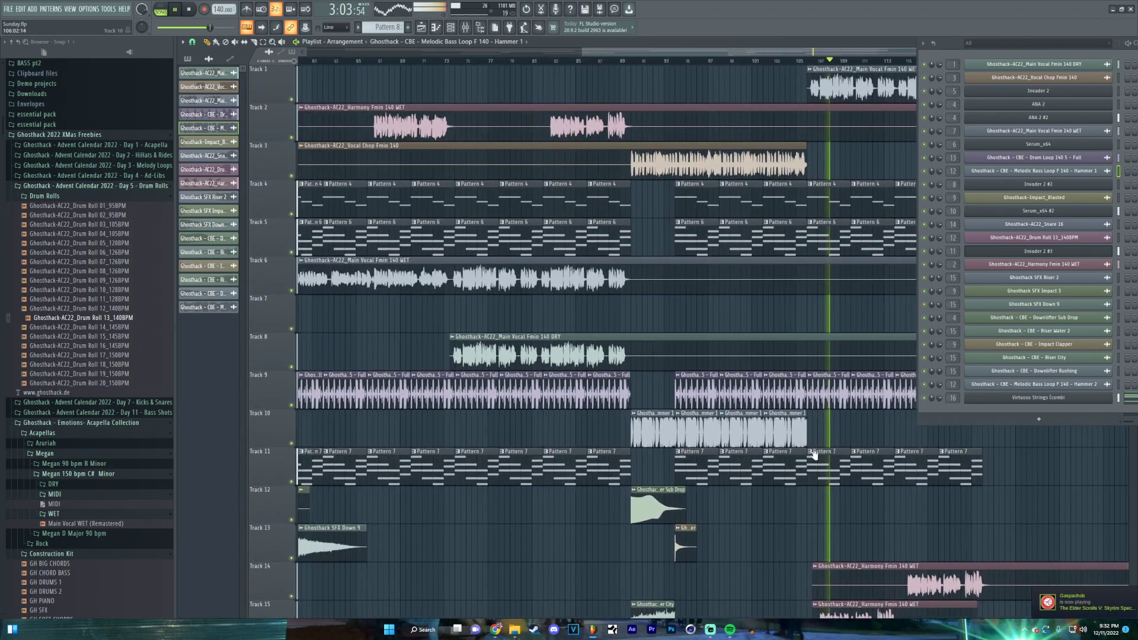
ctrl+scroll(660, 442, down, 3)
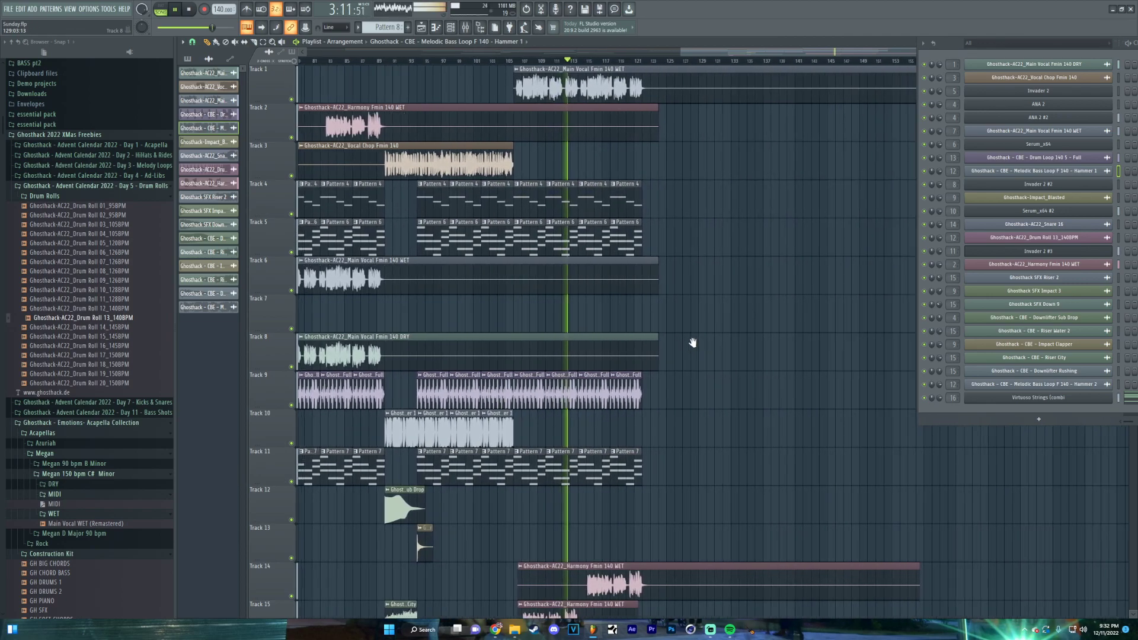
scroll(712, 344, right, 2)
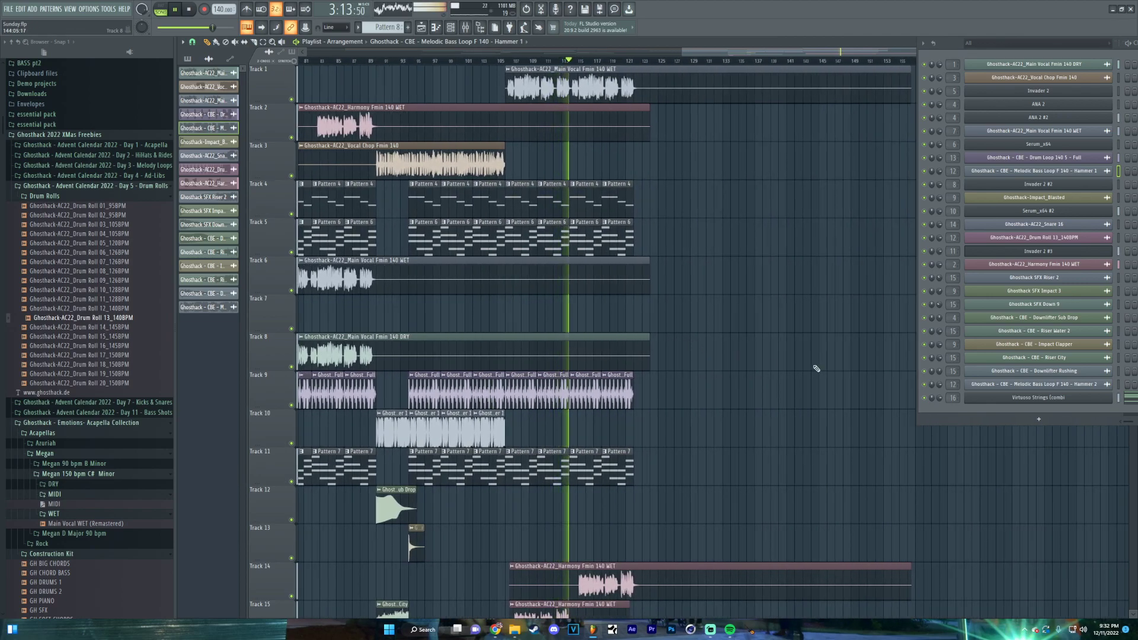
scroll(286, 188, down, 5)
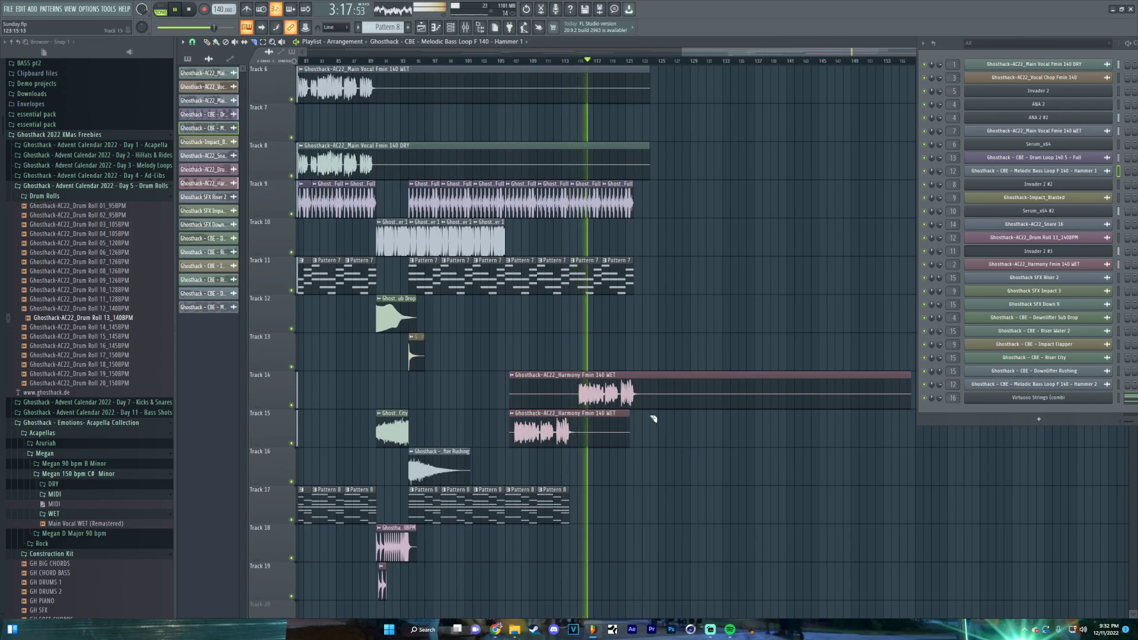
ctrl+scroll(683, 442, up, 3)
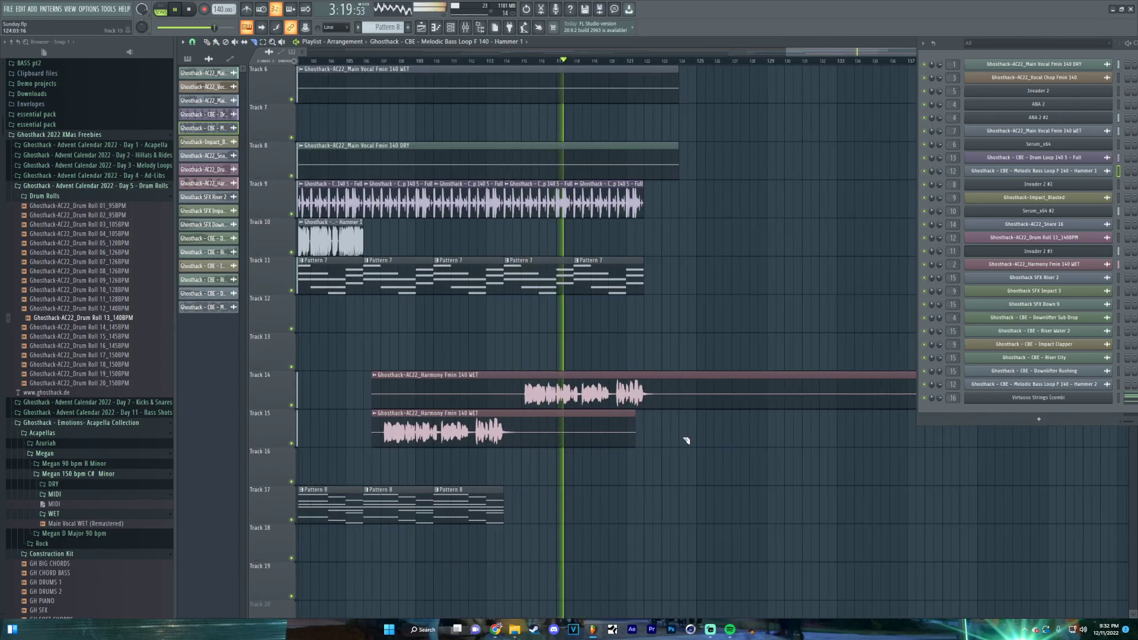
drag(679, 443, 684, 49)
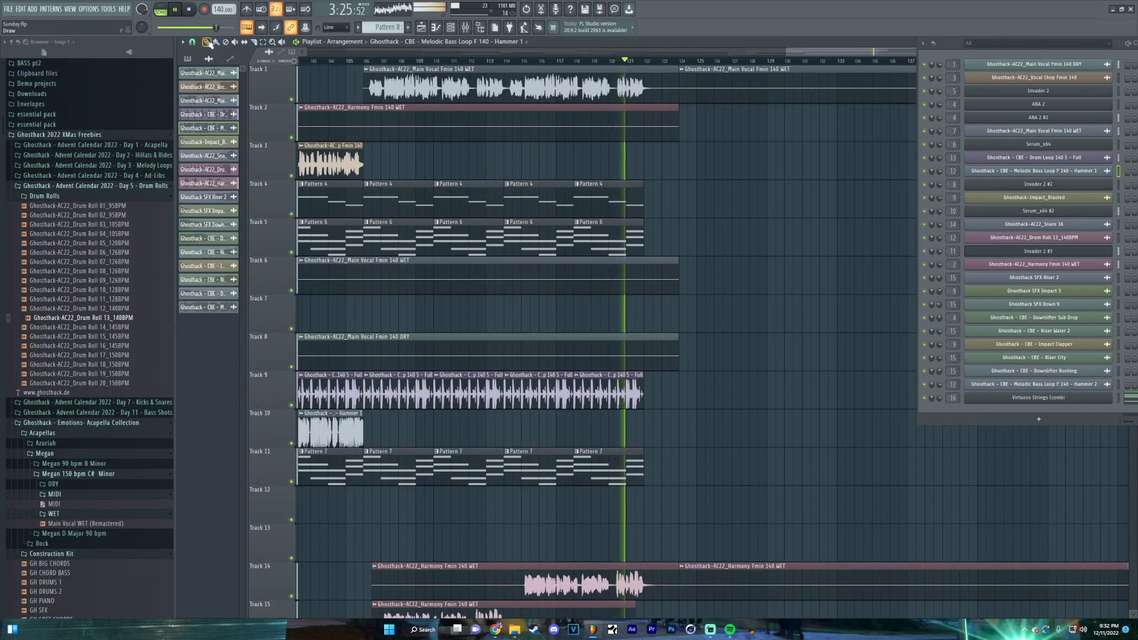
right_click(763, 89)
scroll(764, 102, down, 6)
right_click(756, 148)
scroll(739, 244, up, 6)
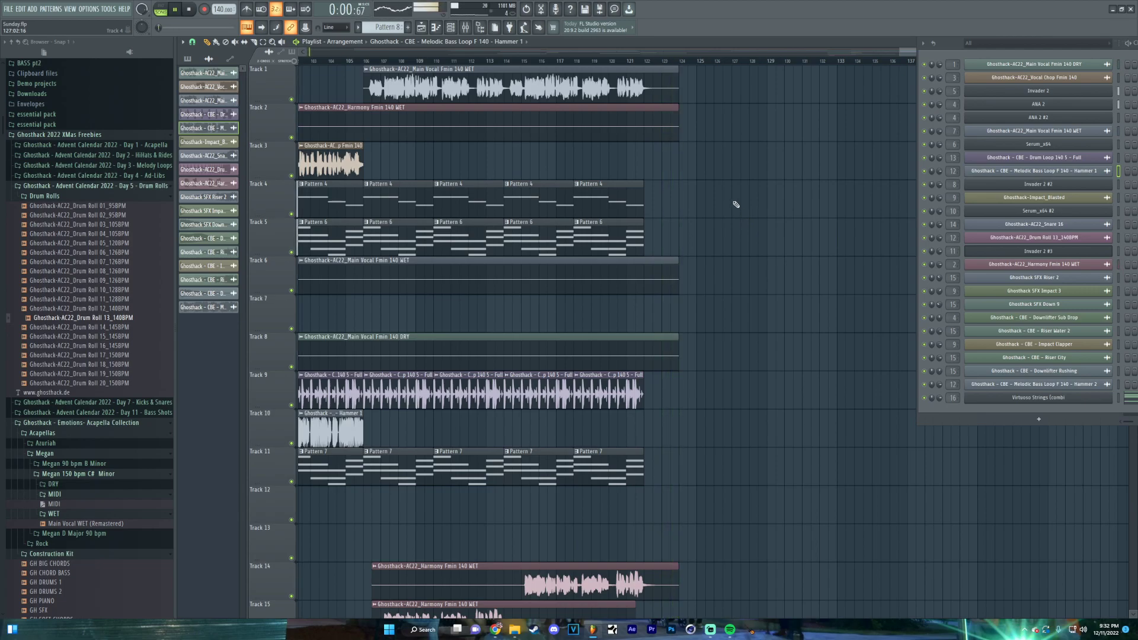
scroll(493, 147, down, 3)
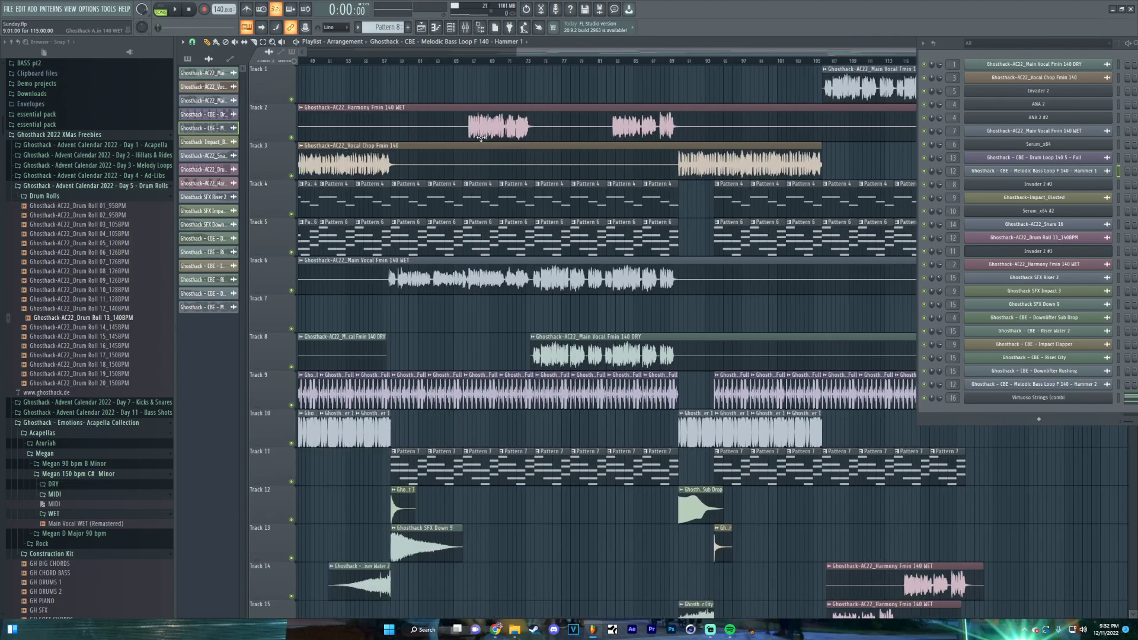
scroll(519, 104, down, 2)
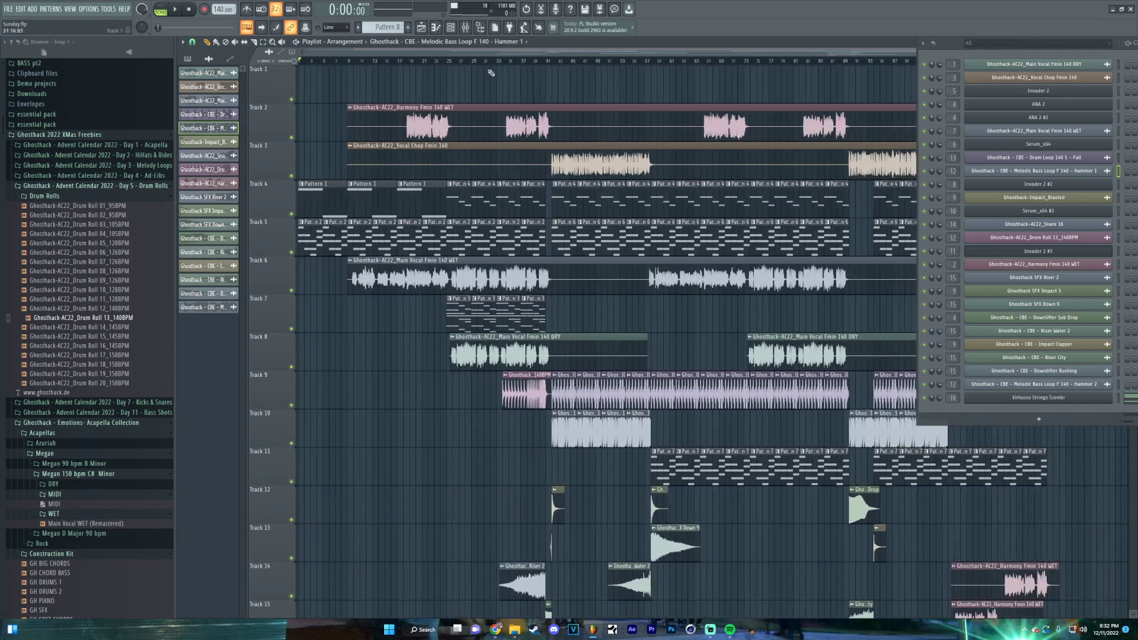
scroll(358, 76, down, 1)
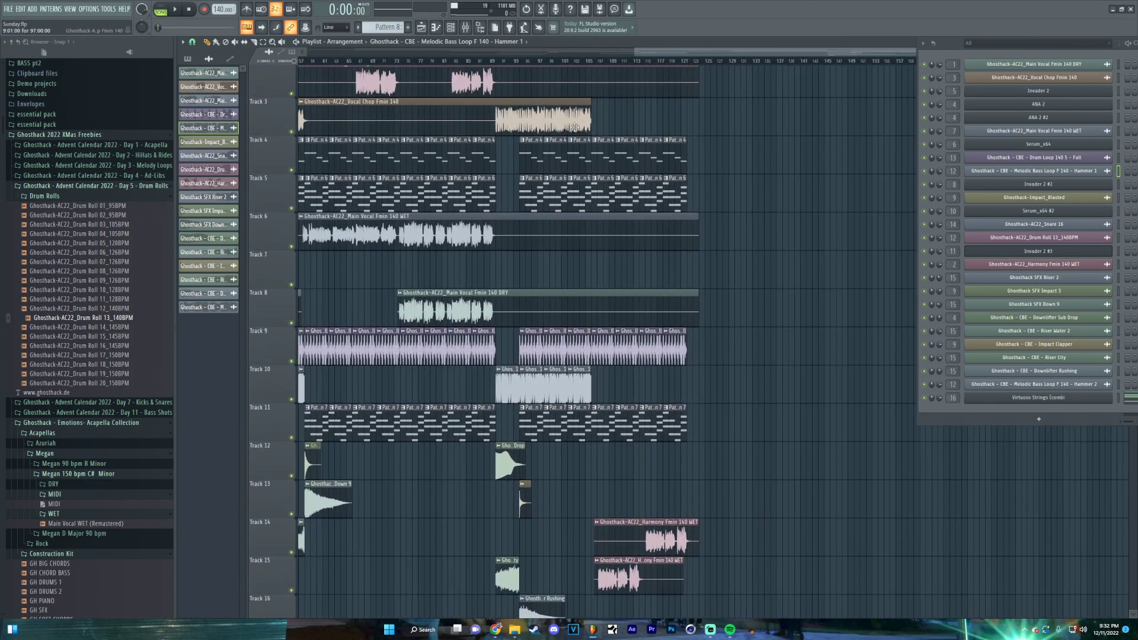